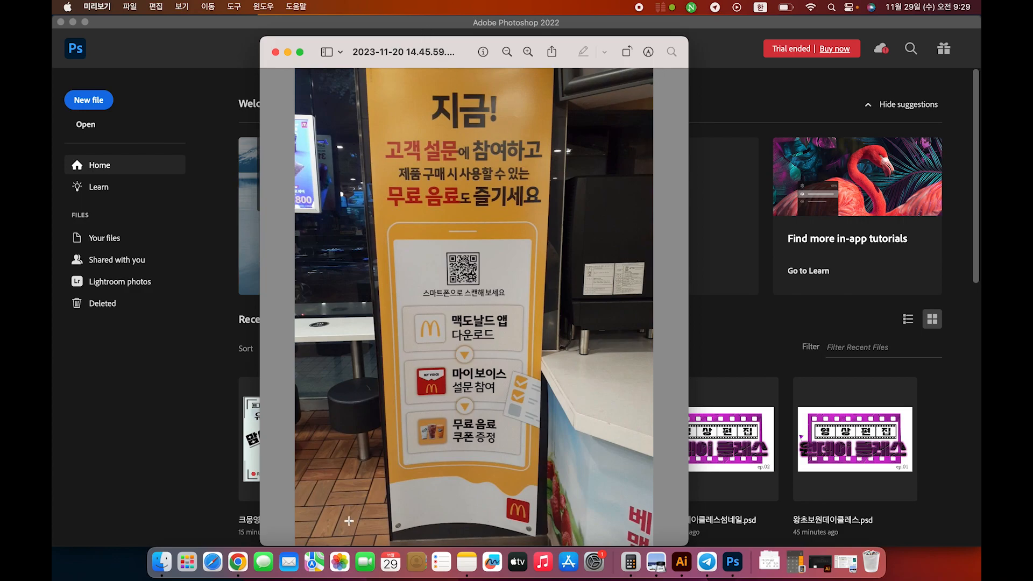
- Switch to Photoshop and create a new document of 700 × 1800 pixels at 72 pixels/inch in RGB Color with a white background
left_click_drag(444, 61, 650, 62)
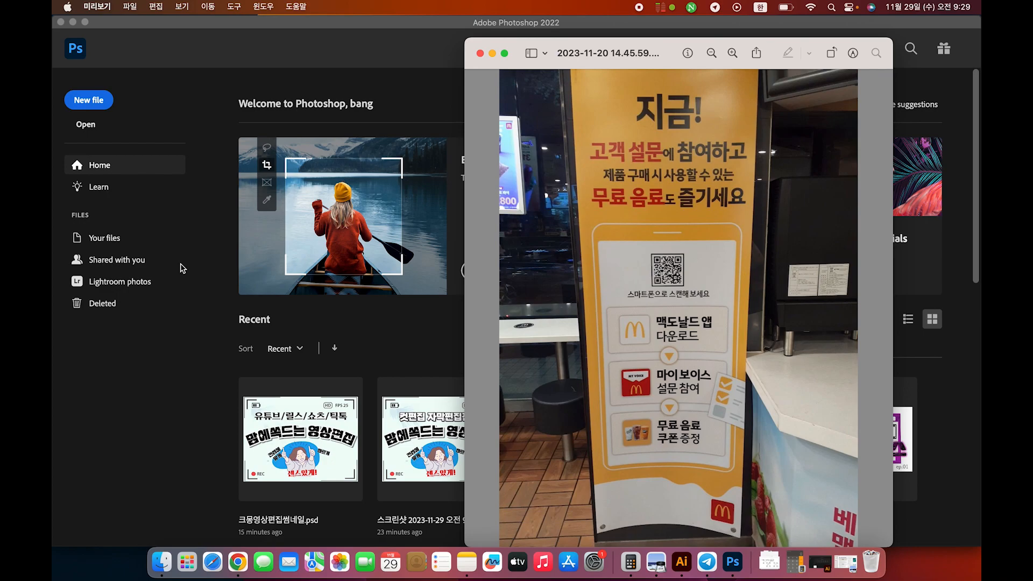
left_click(161, 261)
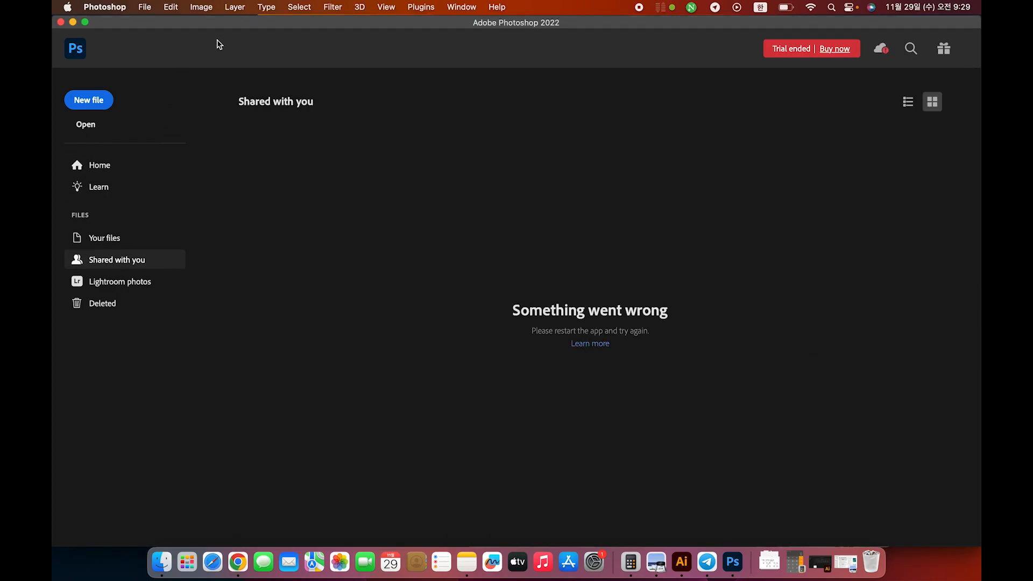
left_click(89, 102)
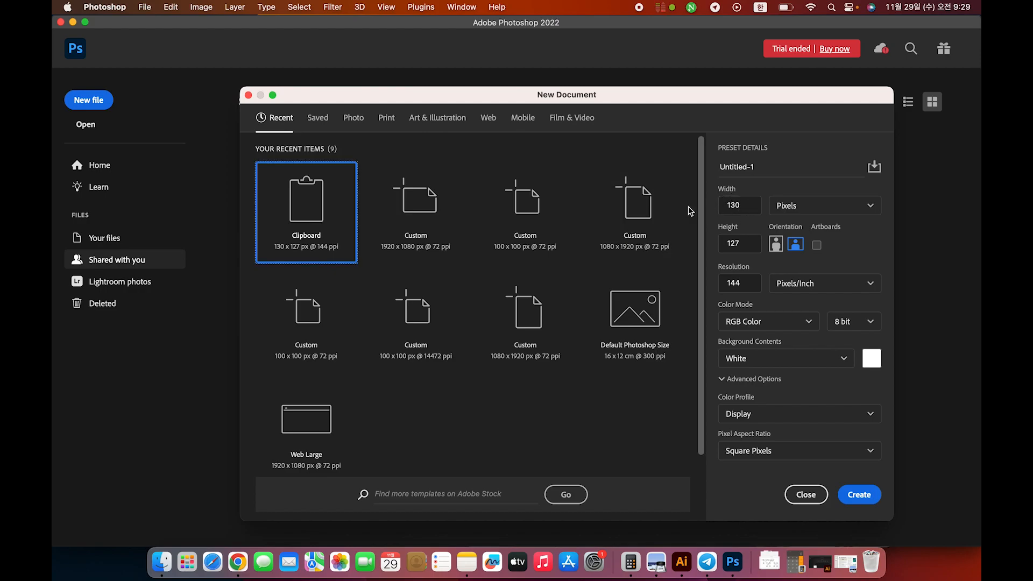
left_click(750, 204)
type("700")
key("Tab")
key("Tab")
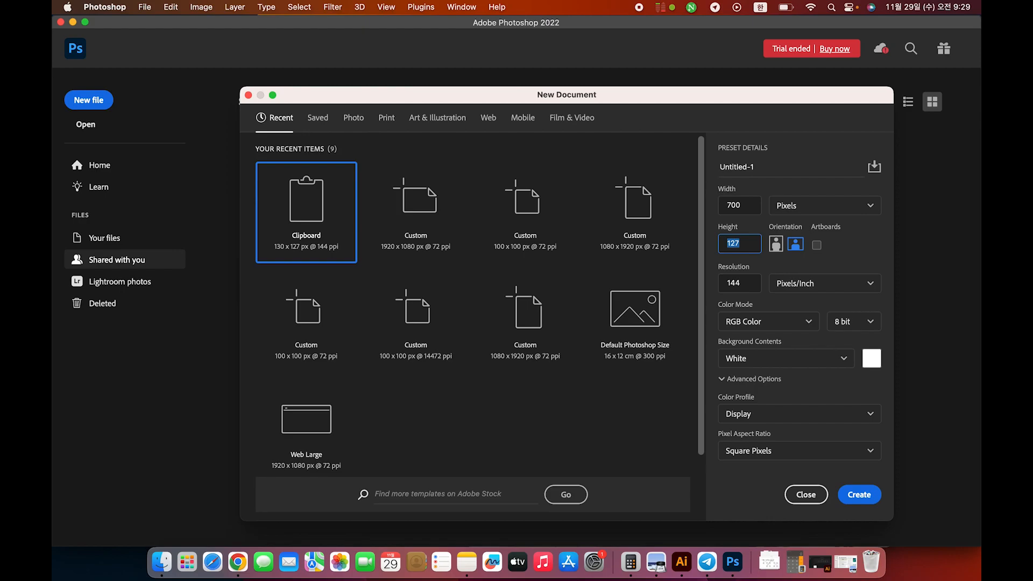
type("1800")
left_click(753, 284)
left_click(748, 283)
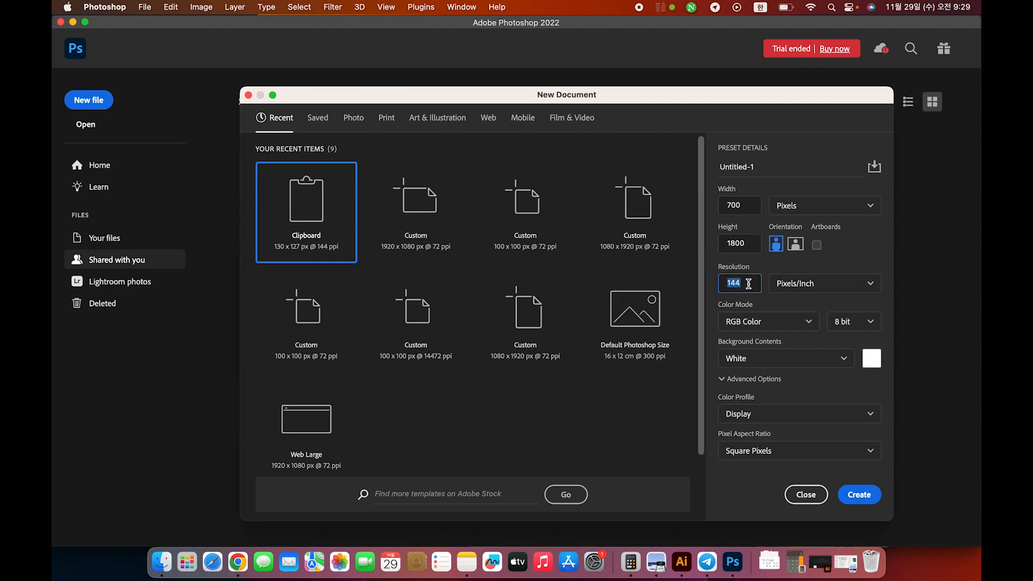
type("72")
left_click(778, 324)
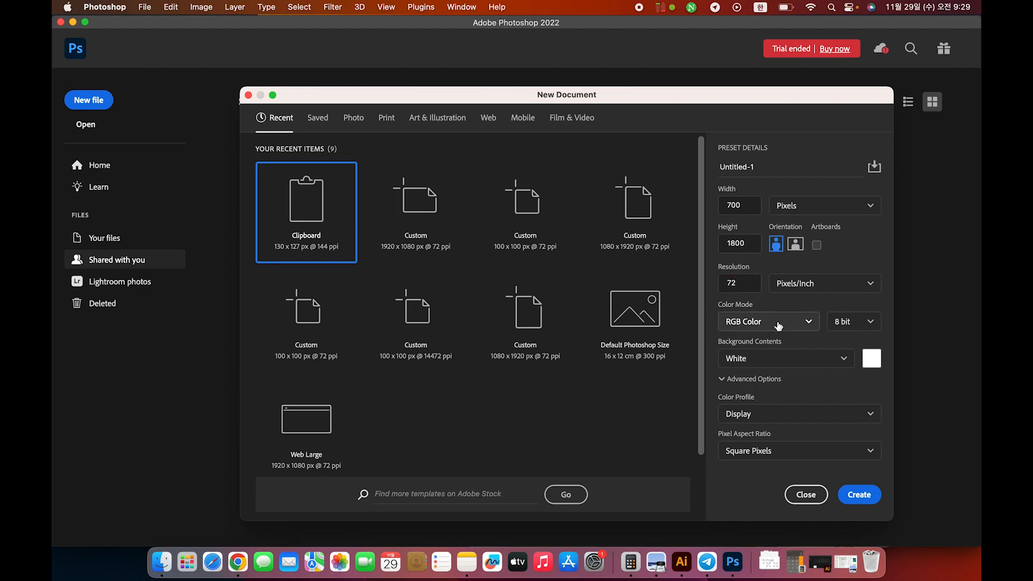
left_click(779, 325)
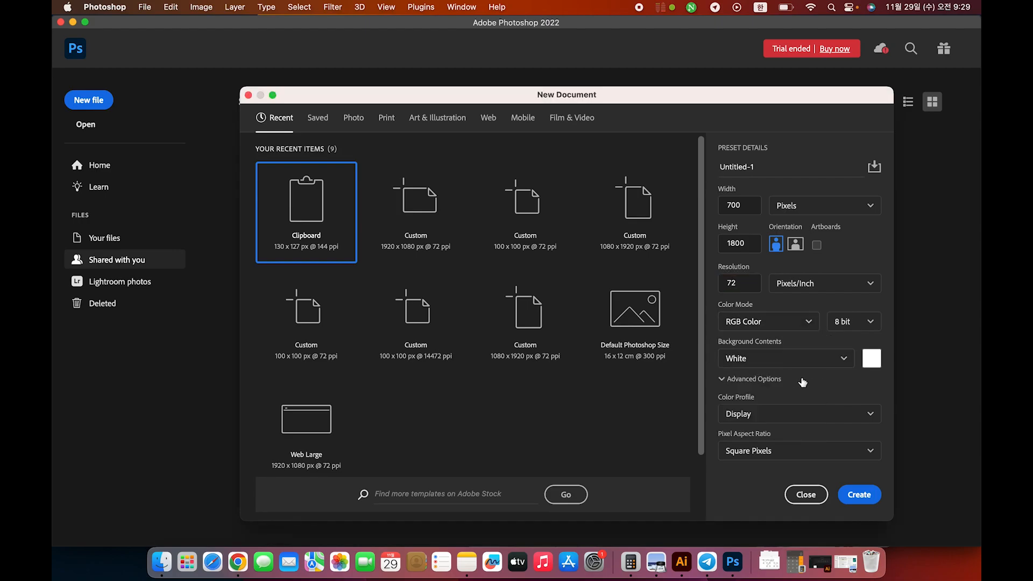
left_click(868, 506)
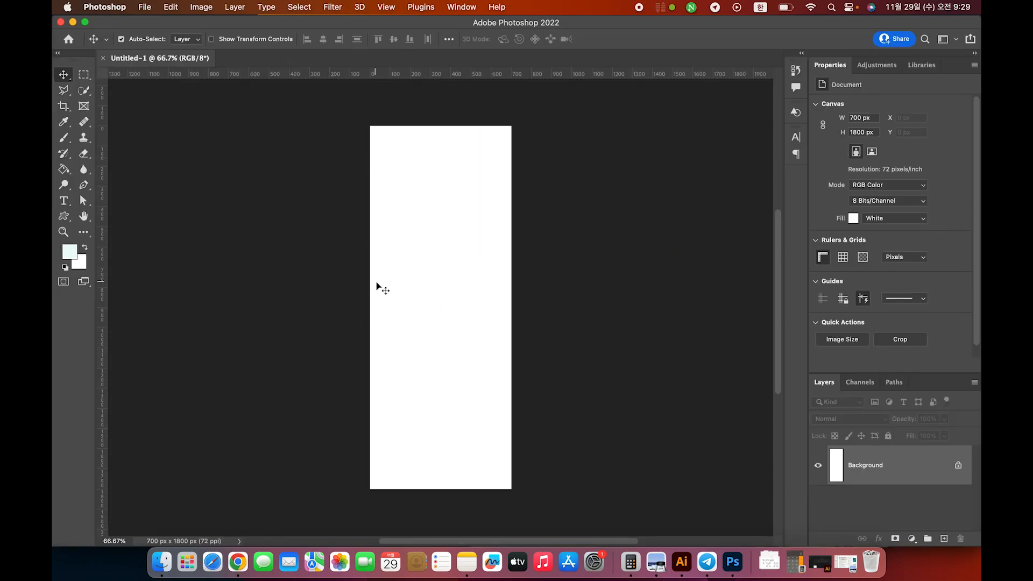
- Open the reference photo 2023-11-20 14.45.59.jpg from the 맥도날드 배너 folder
key("super+Tab")
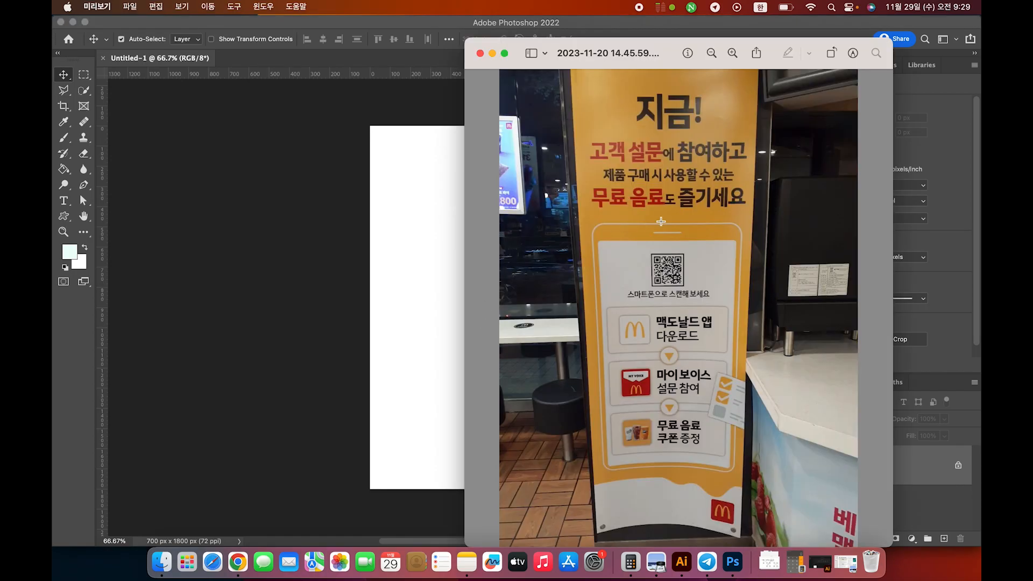
left_click_drag(666, 44, 705, 109)
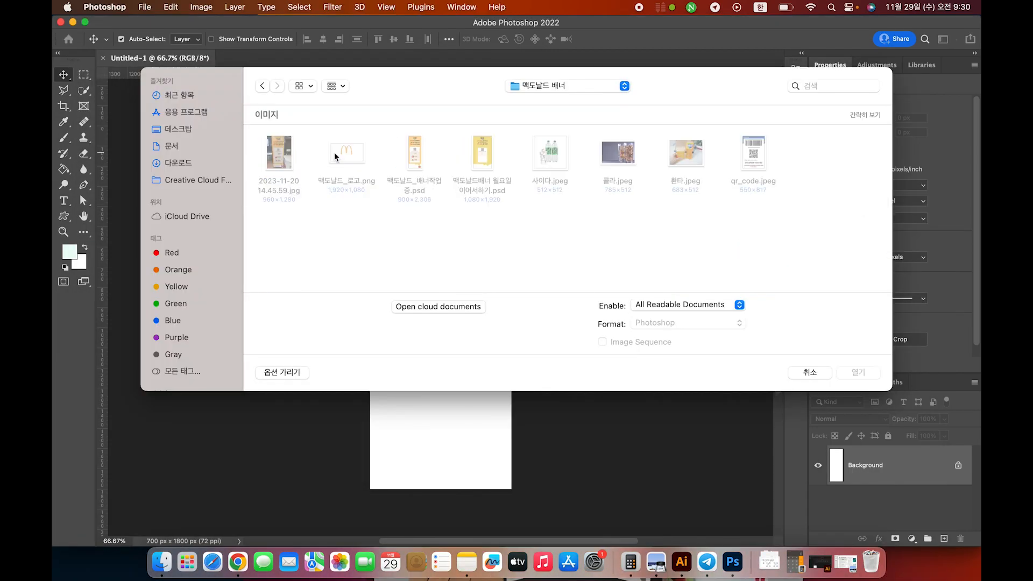
double_click(279, 156)
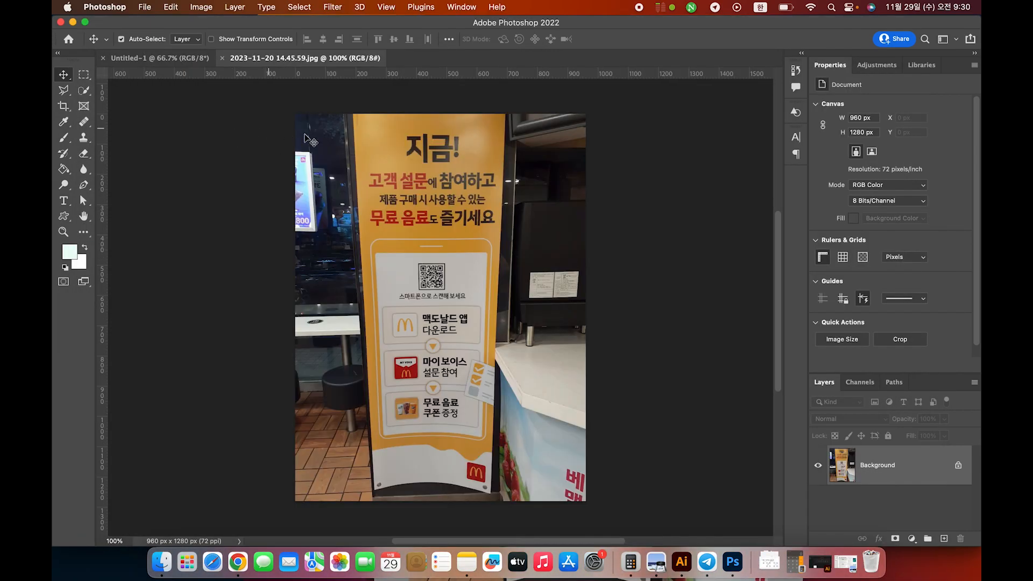
- Reorder the documents so the photo comes first and arrange them side by side as 2-up Vertical
left_click_drag(161, 58, 370, 58)
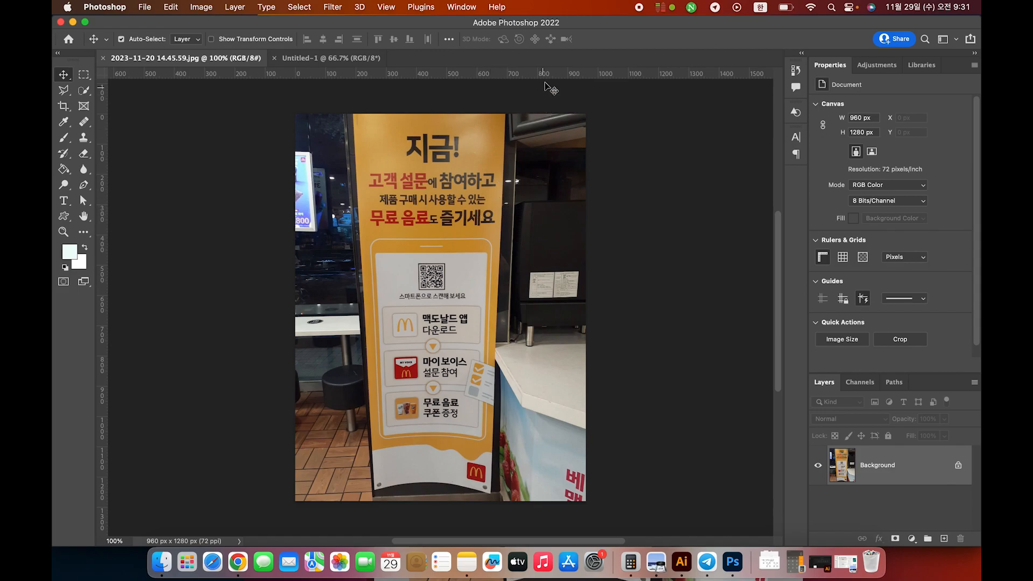
left_click(462, 8)
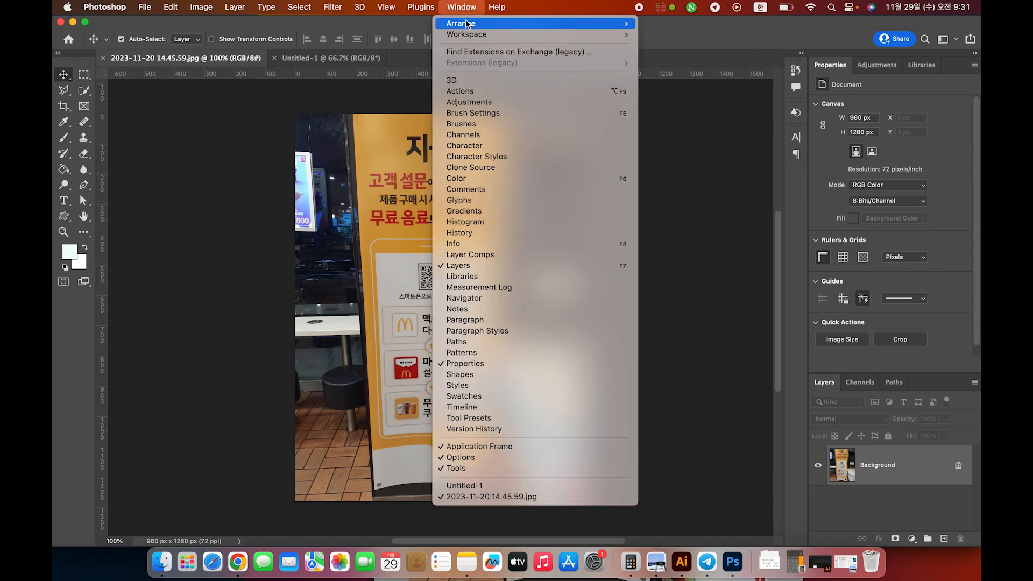
mouse_move(465, 25)
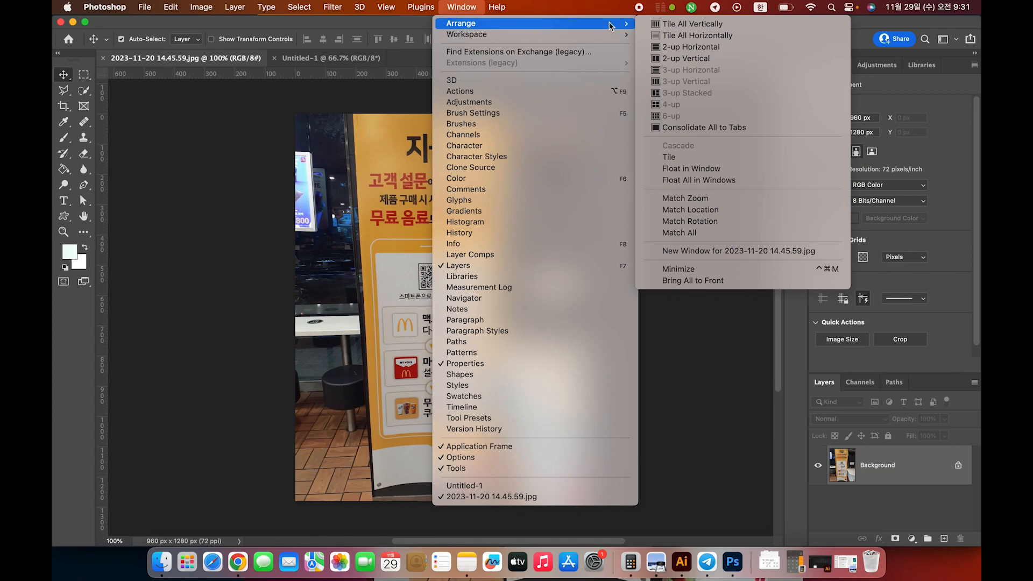
left_click(694, 60)
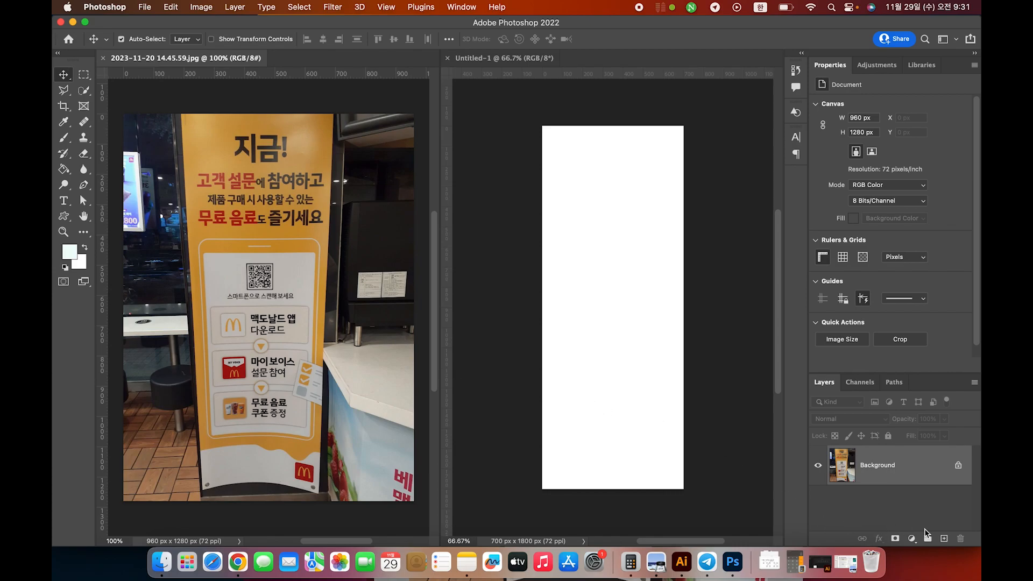
- Add a new layer to the photo document and set the foreground color to the orange fac138
left_click(945, 539)
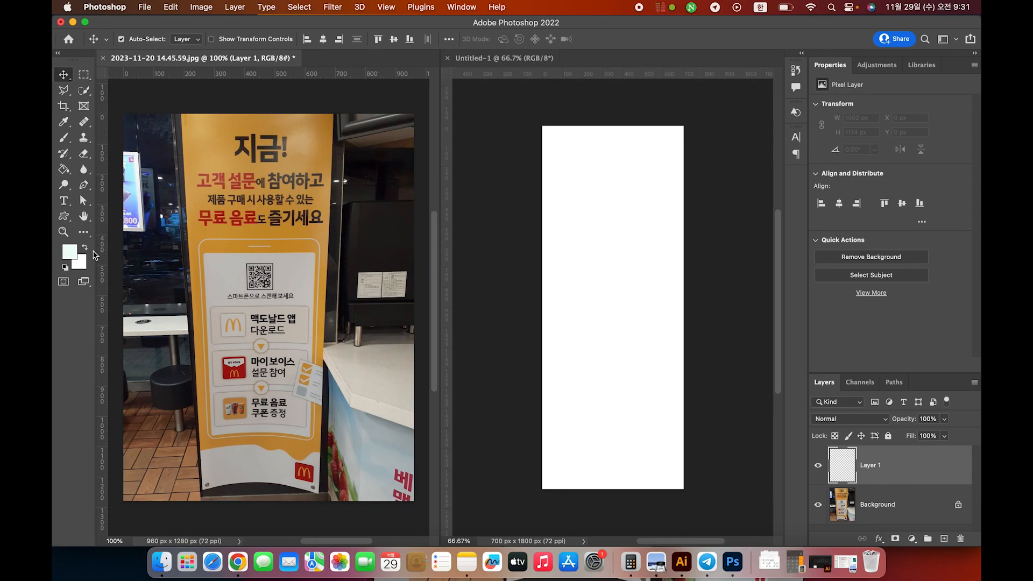
left_click(70, 251)
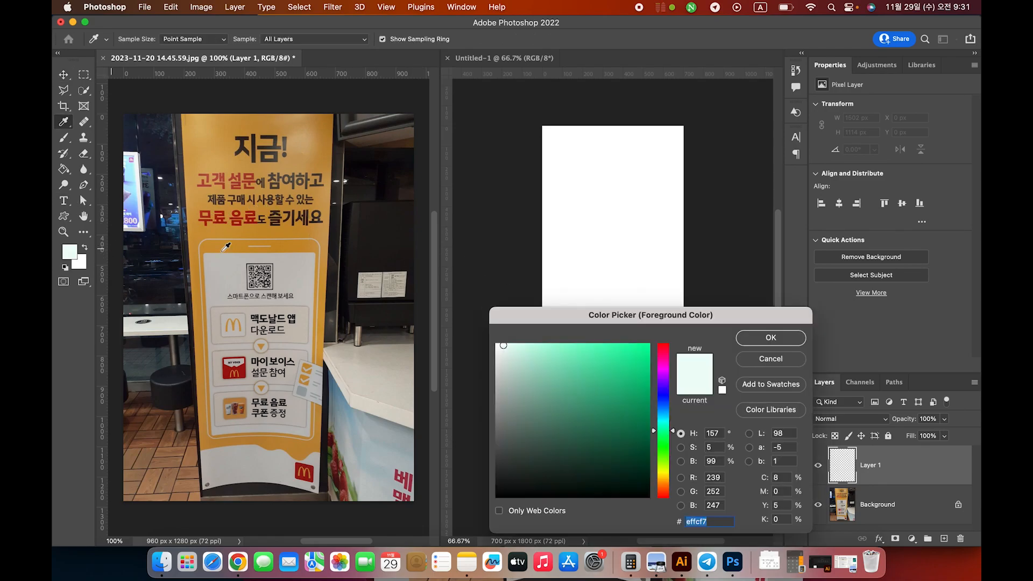
left_click(667, 477)
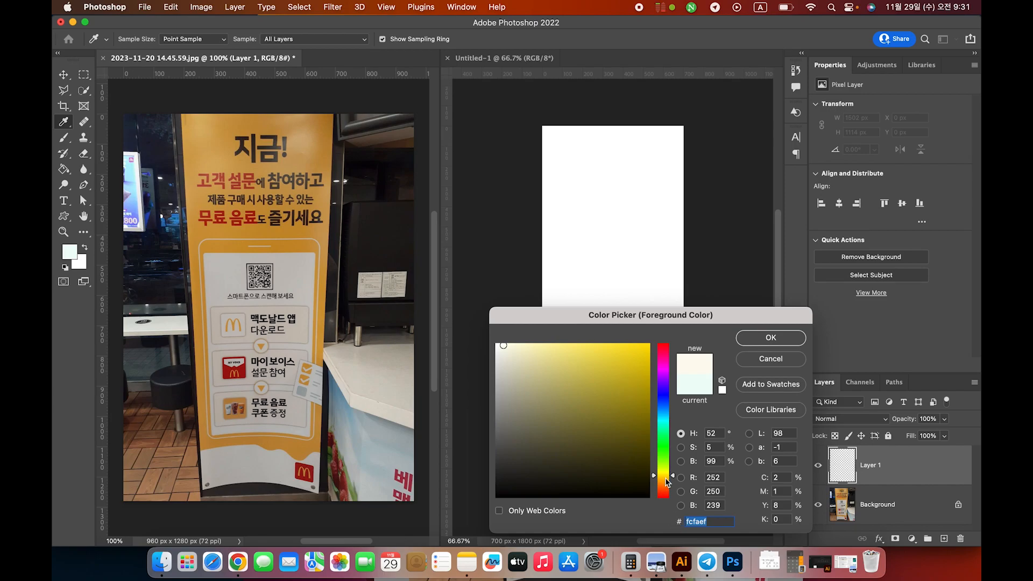
left_click(667, 480)
left_click(618, 352)
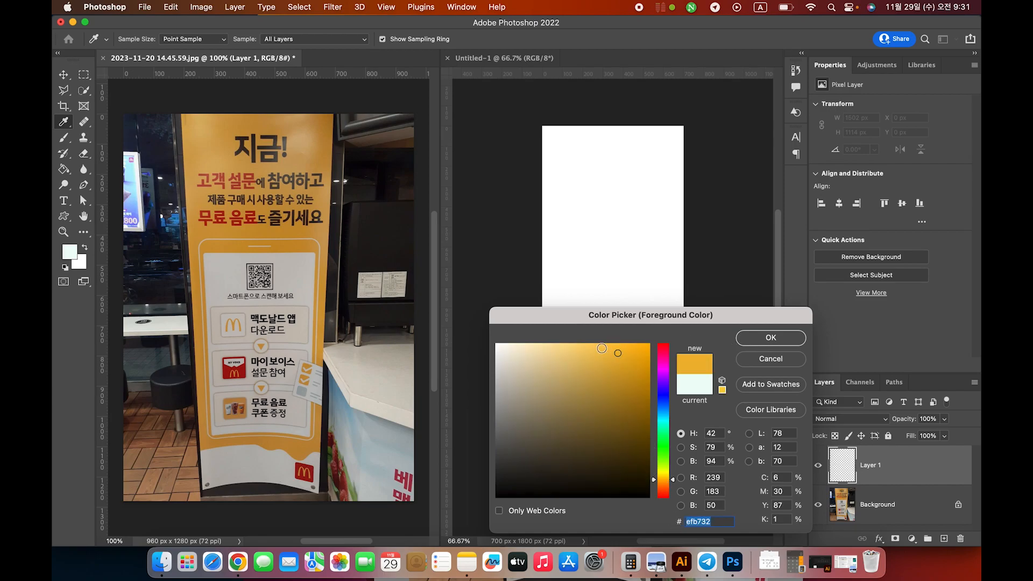
left_click_drag(618, 353, 616, 347)
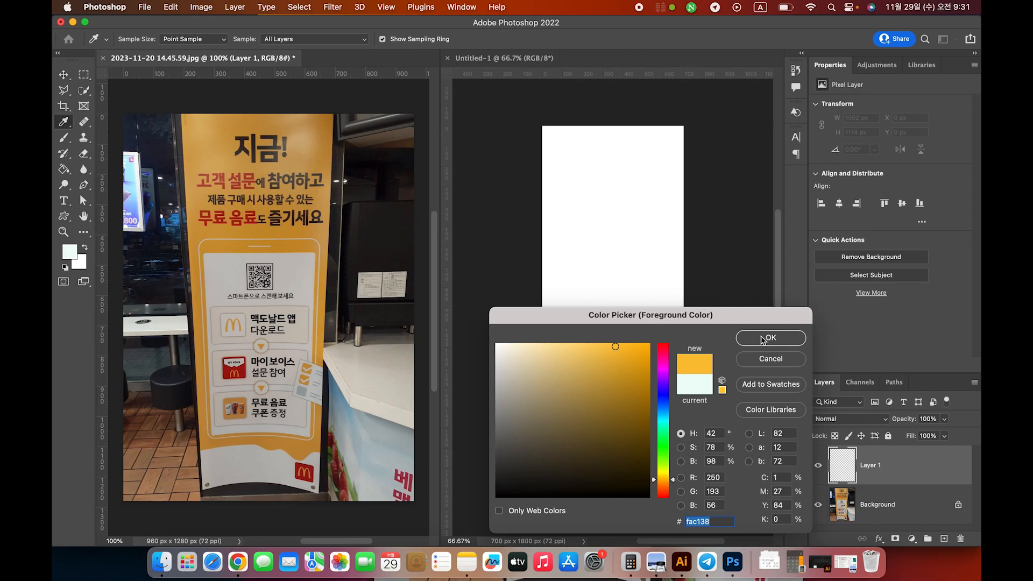
left_click(763, 339)
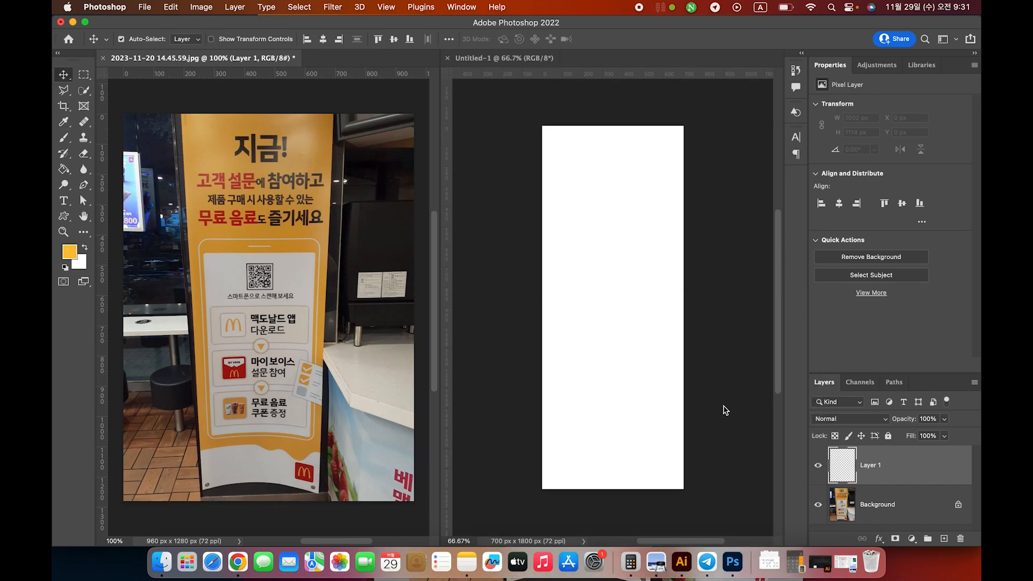
- Add a new layer to the blank 700 × 1800 px document and fill it with the orange foreground color
key("alt+BackSpace")
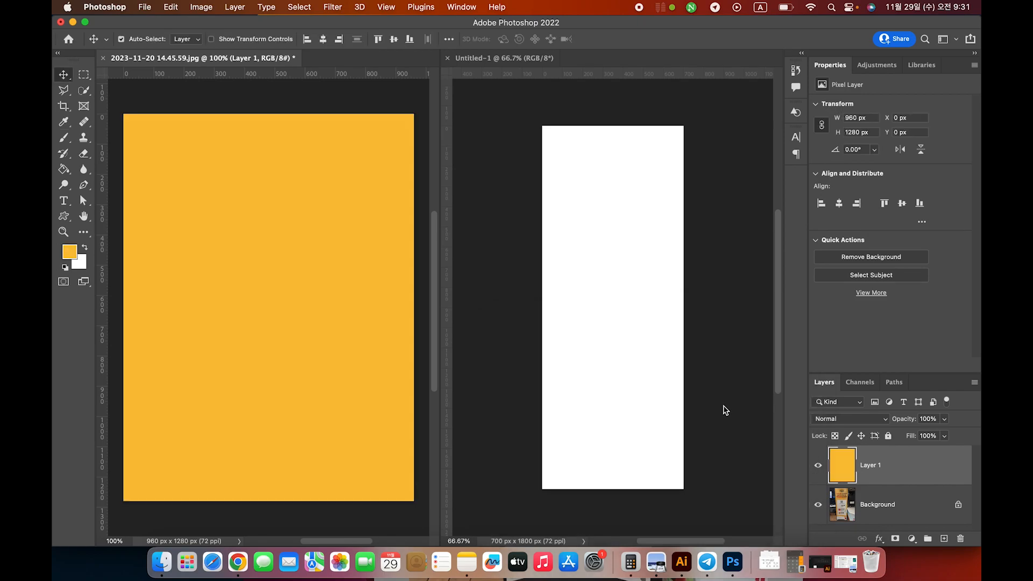
key("super+z")
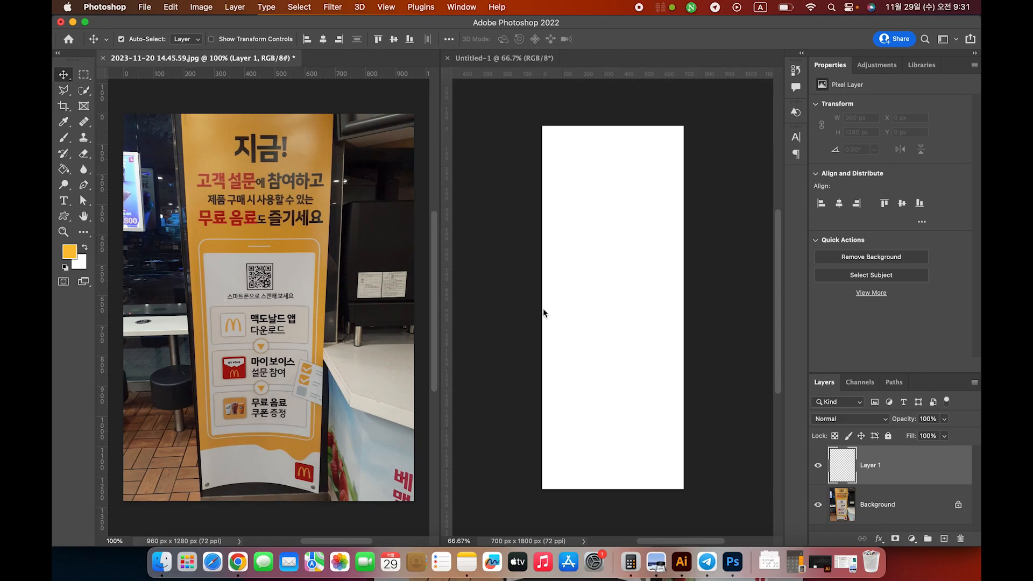
left_click(619, 318)
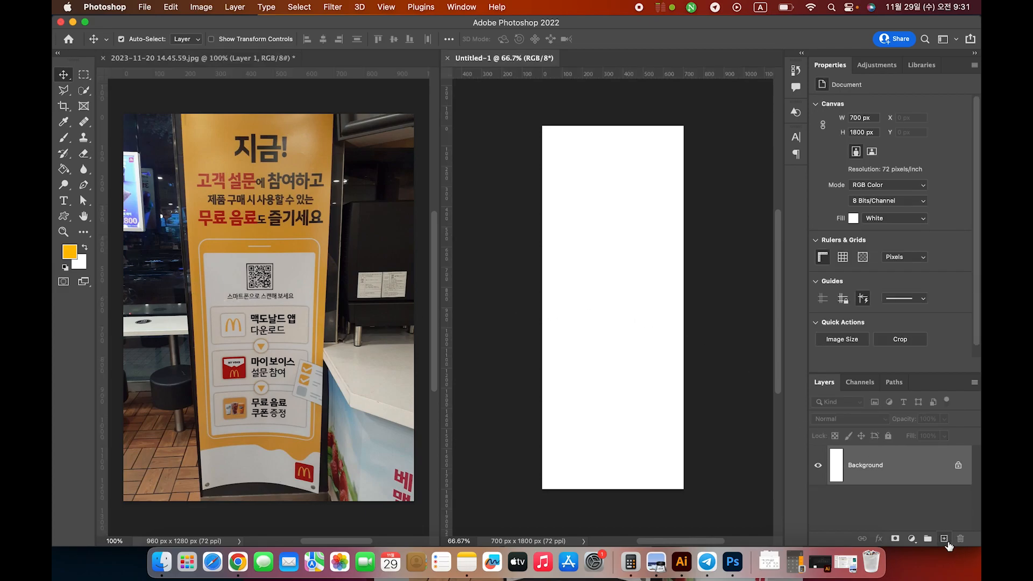
left_click(944, 539)
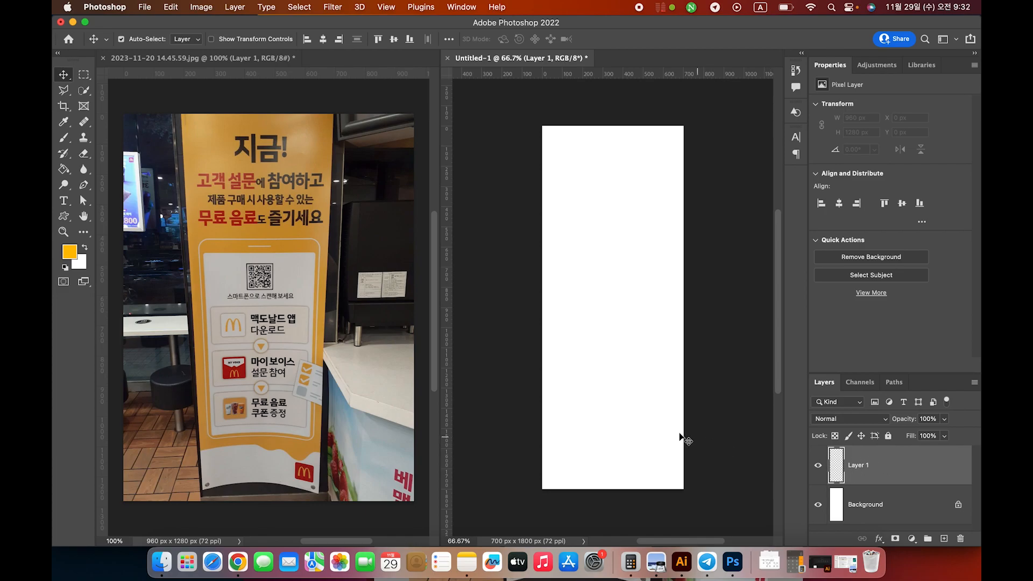
key("alt+BackSpace")
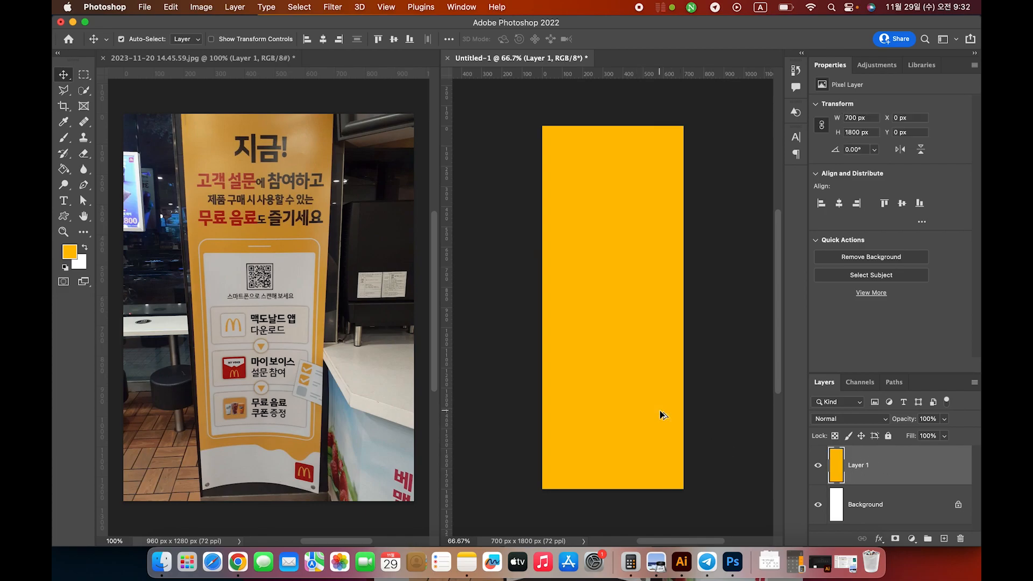
- Move the orange layer straight up by about 233 px to leave a white band along the banner's bottom
left_click(849, 511)
left_click(859, 465)
left_click(873, 514)
left_click(858, 466)
left_click_drag(630, 428, 653, 405)
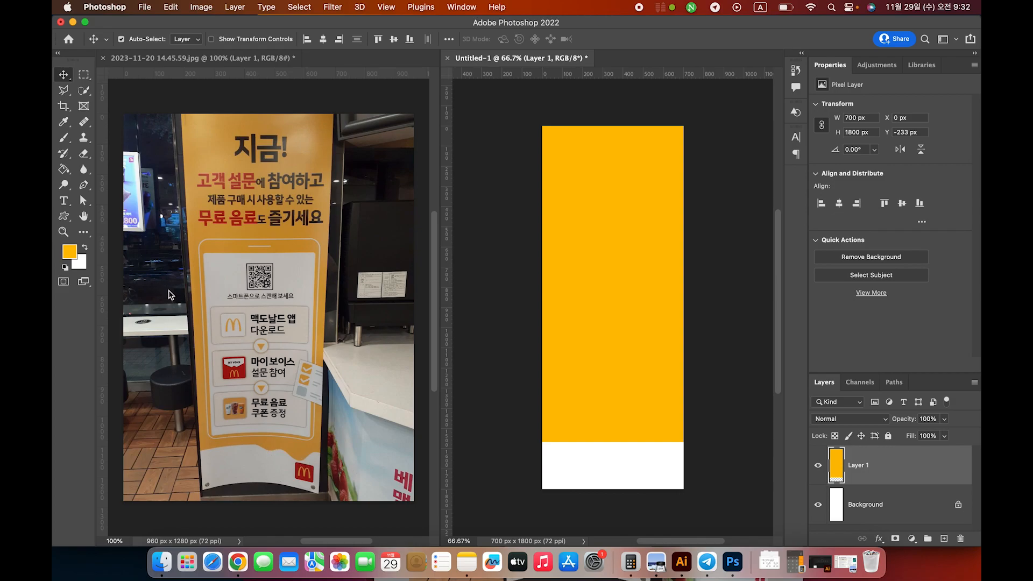
- Start an orange shape without stroke using the Pen tool on the orange area's lower edge, curving its first shallow drip
scroll(171, 297, "left", 1)
left_click(83, 187)
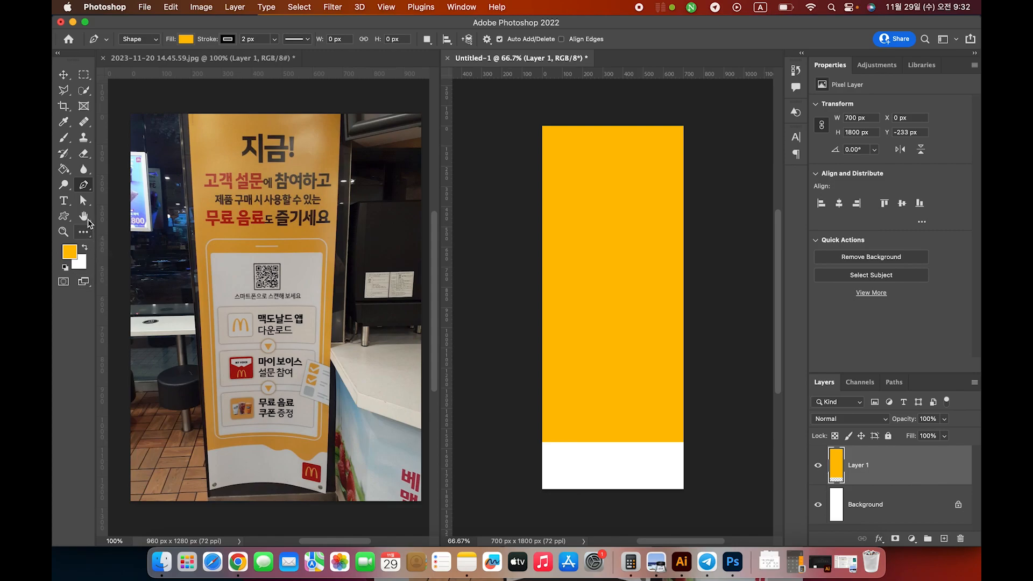
scroll(155, 57, "down", 3)
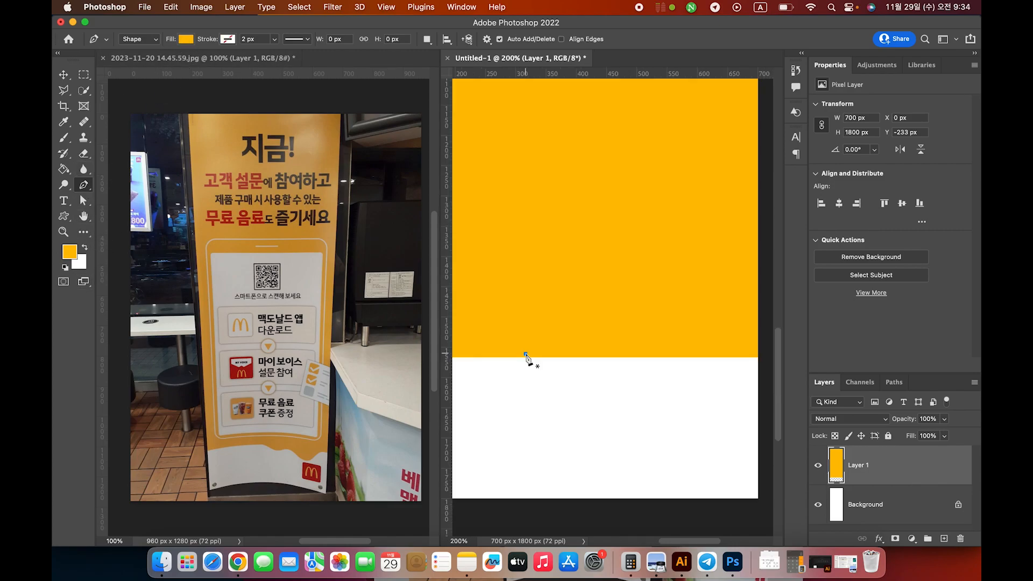
left_click(526, 354)
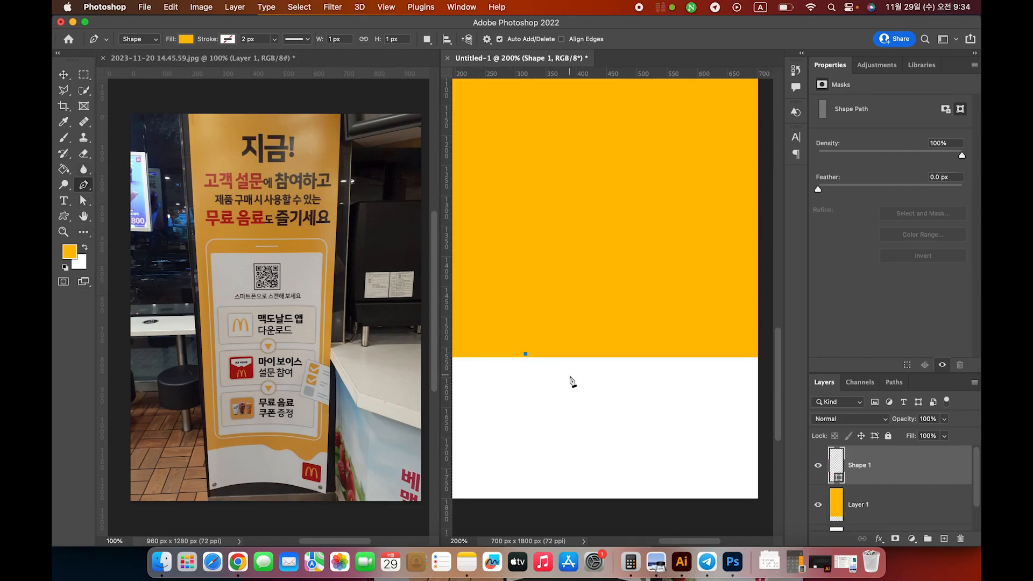
left_click_drag(582, 382, 610, 382)
key("super+z")
left_click(561, 372)
left_click_drag(584, 372, 601, 369)
left_click(614, 353)
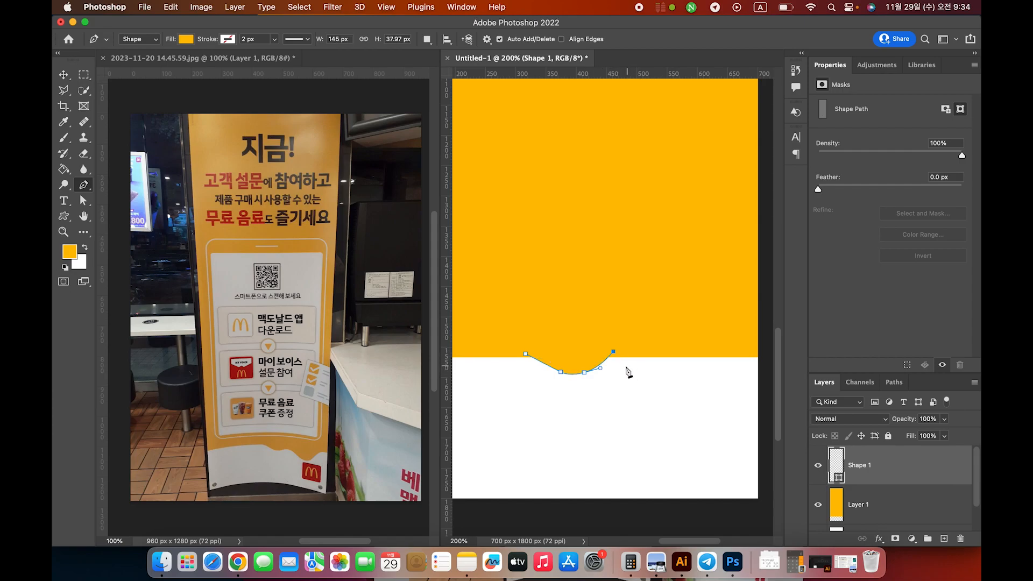
- Redo the last anchor and extend the outline through a rise and a deeper second drip, about 324 px wide and 58 px high overall
key("super+z")
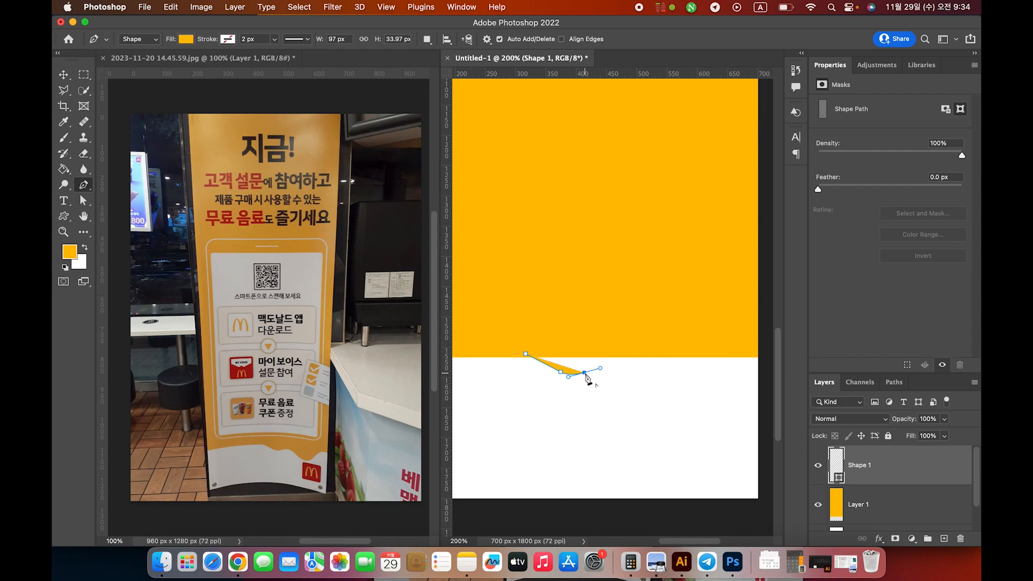
left_click_drag(602, 361, 718, 362)
left_click(722, 351)
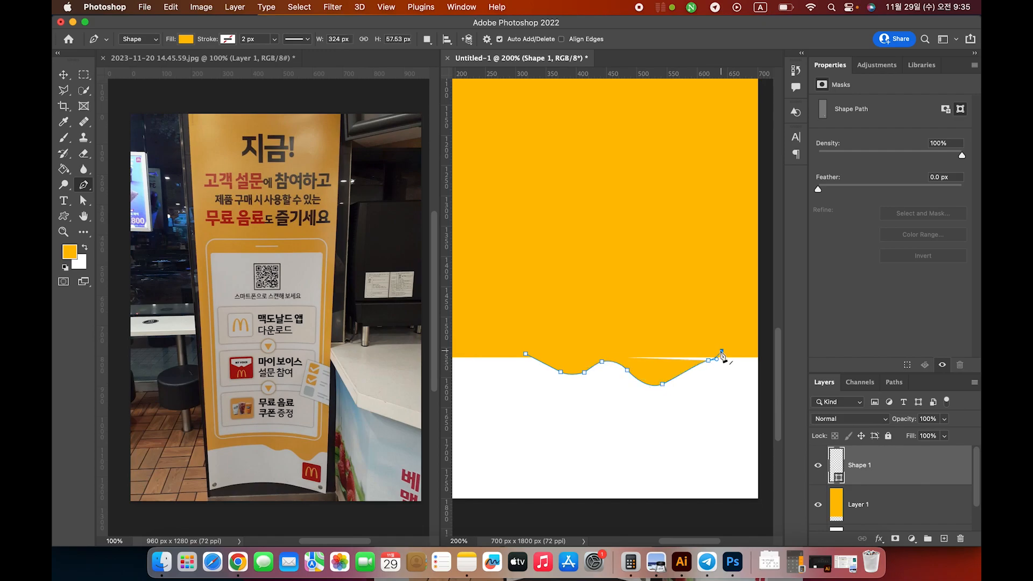
left_click(593, 453, "super")
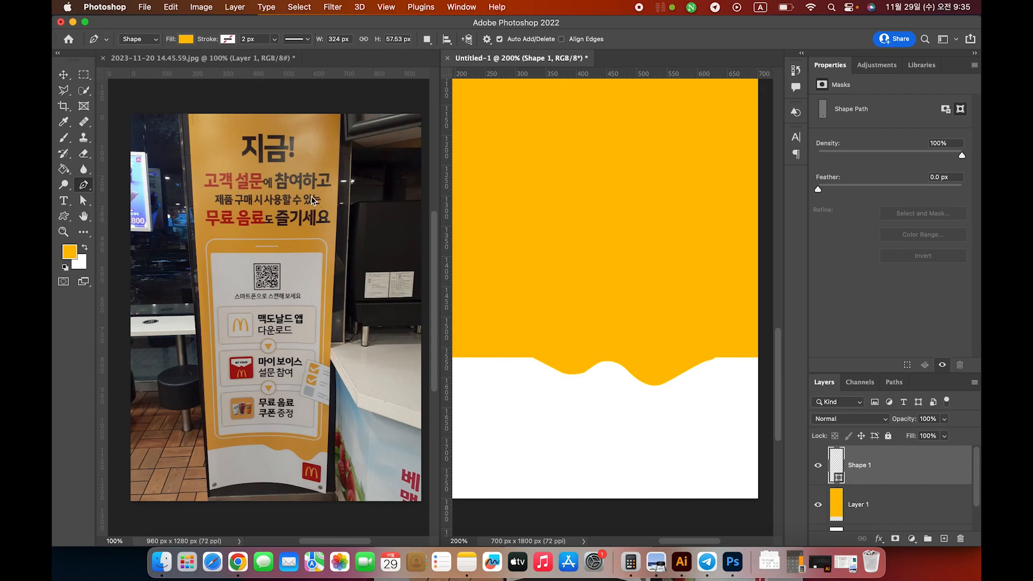
left_click(64, 74)
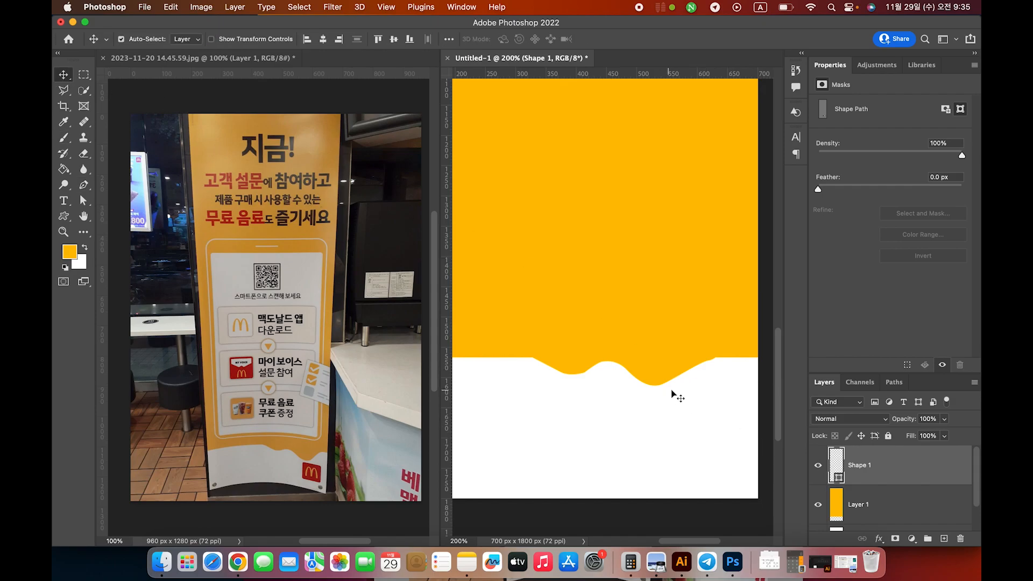
- Move the drip shape about 60 px right along the orange area's lower edge so it reaches the banner's right edge
left_click_drag(660, 377, 697, 375)
left_click(618, 424)
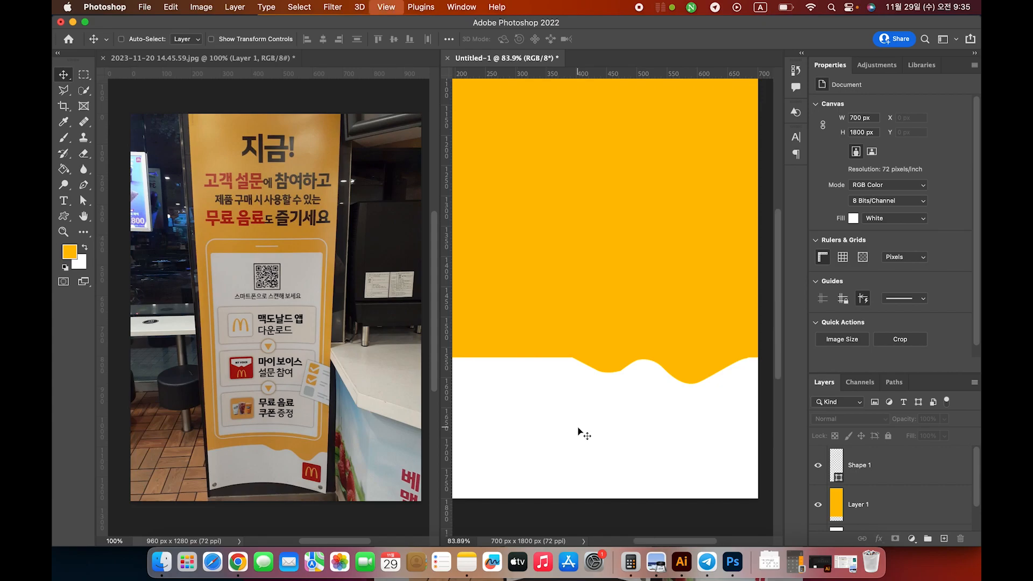
key("super+0")
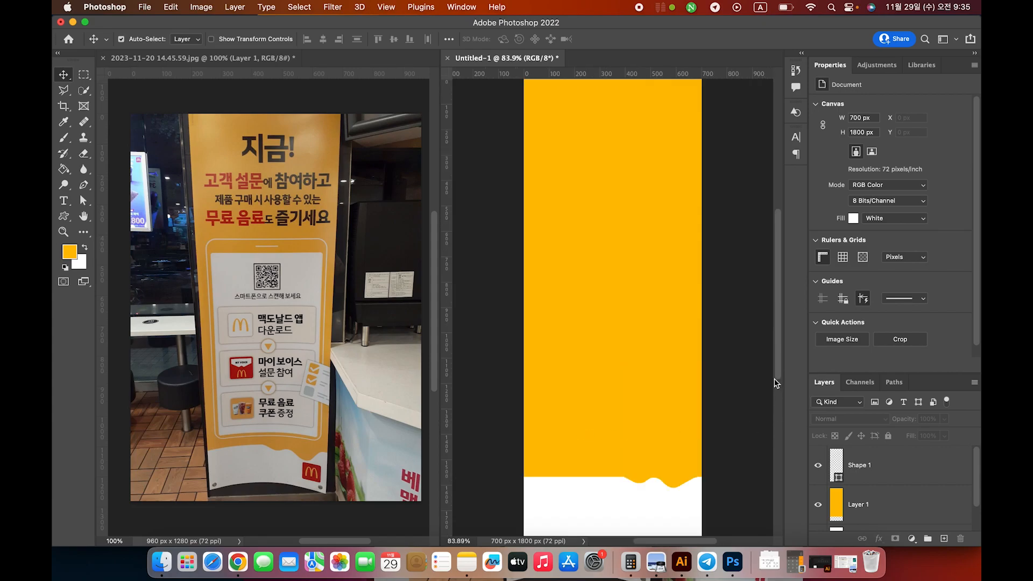
left_click_drag(781, 353, 782, 377)
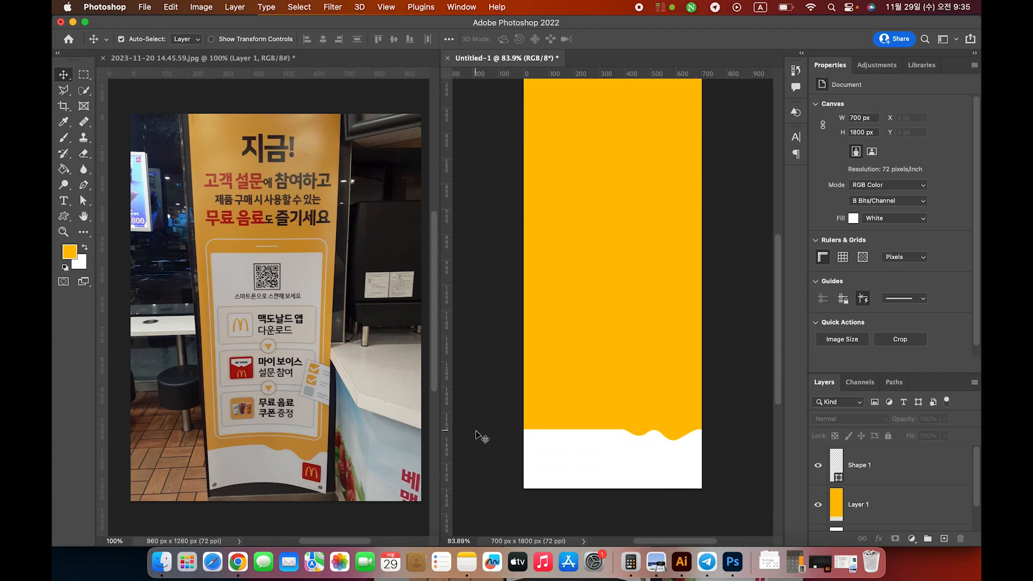
- Alternately select the orange background and the drip shape to check which layer each belongs to
left_click(628, 364)
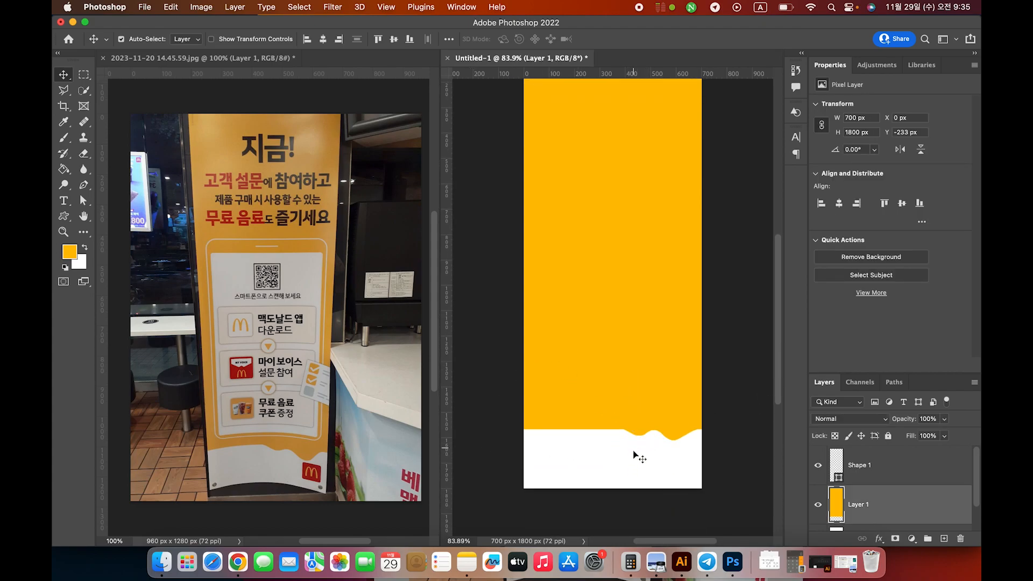
left_click(640, 436)
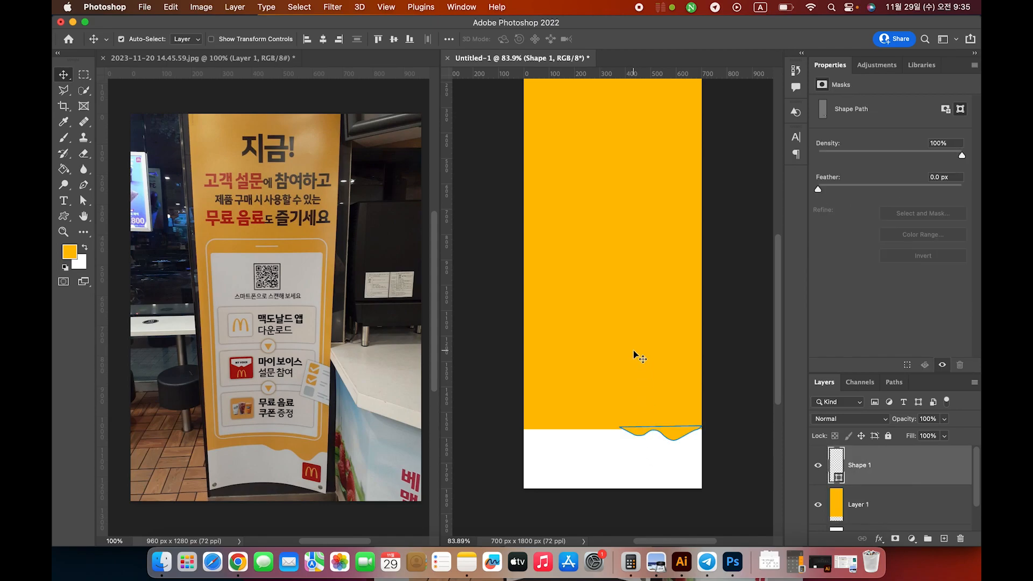
left_click(634, 350)
left_click(640, 439)
left_click(633, 381)
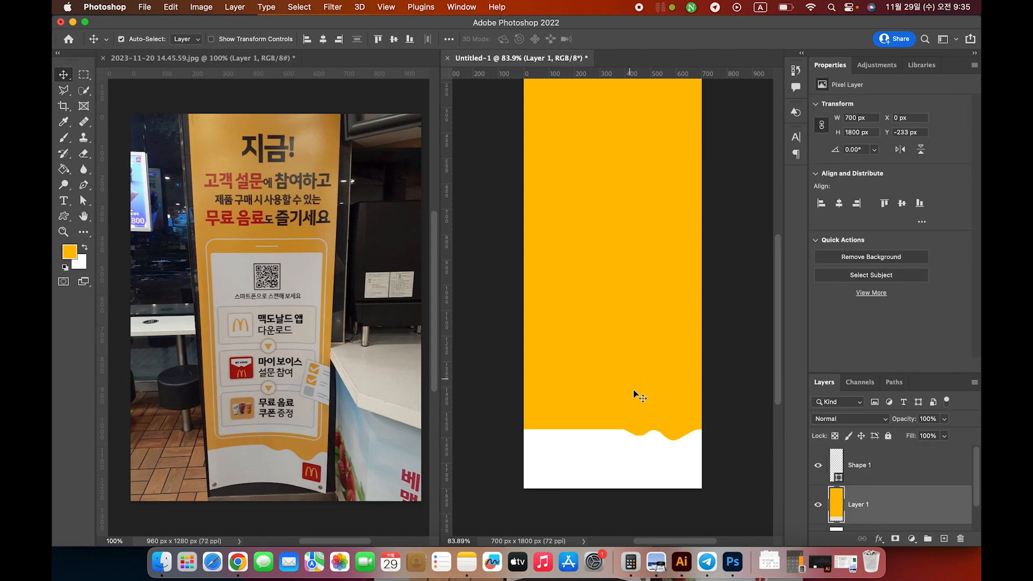
left_click(640, 439)
left_click(633, 376)
left_click(645, 434)
left_click(623, 378)
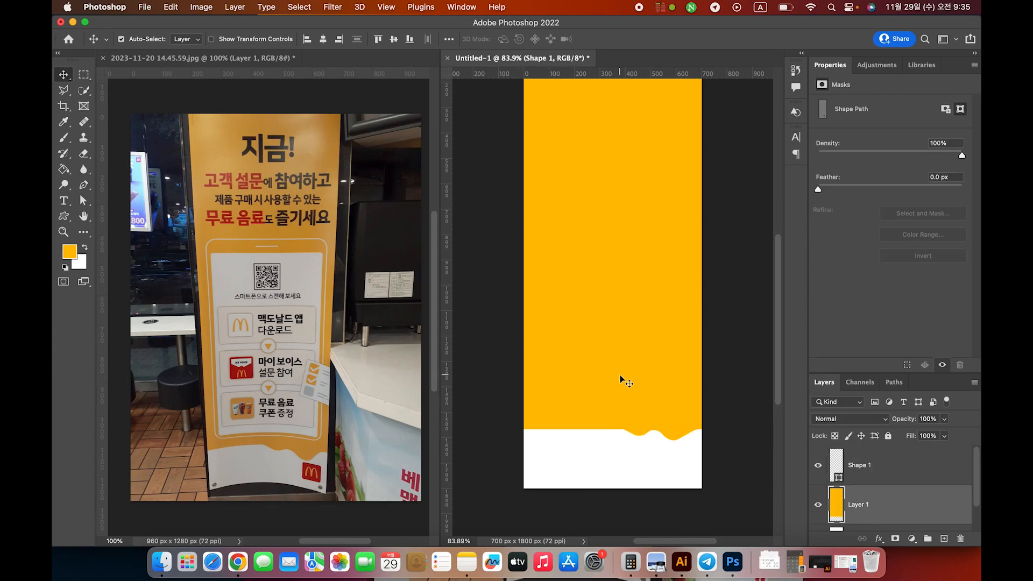
- Merge the drip shape with the orange background layer into a single layer
left_click(913, 475)
left_click(913, 503, "shift")
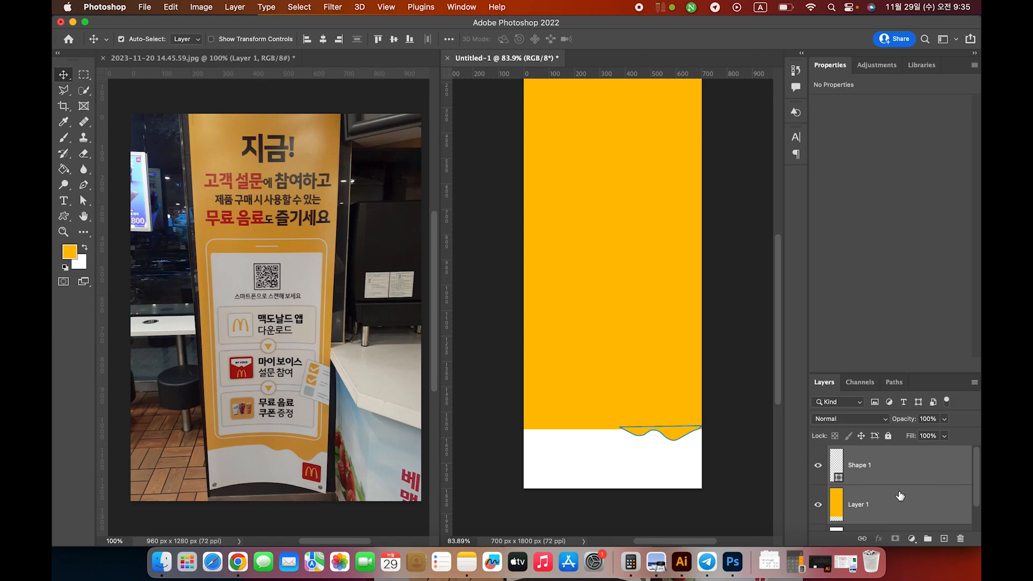
right_click(885, 494)
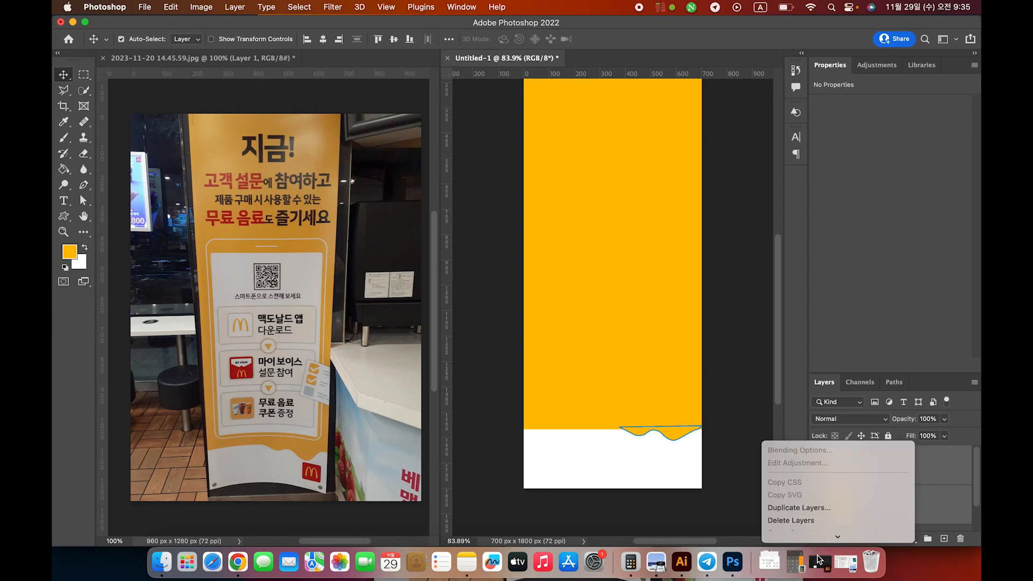
mouse_move(818, 559)
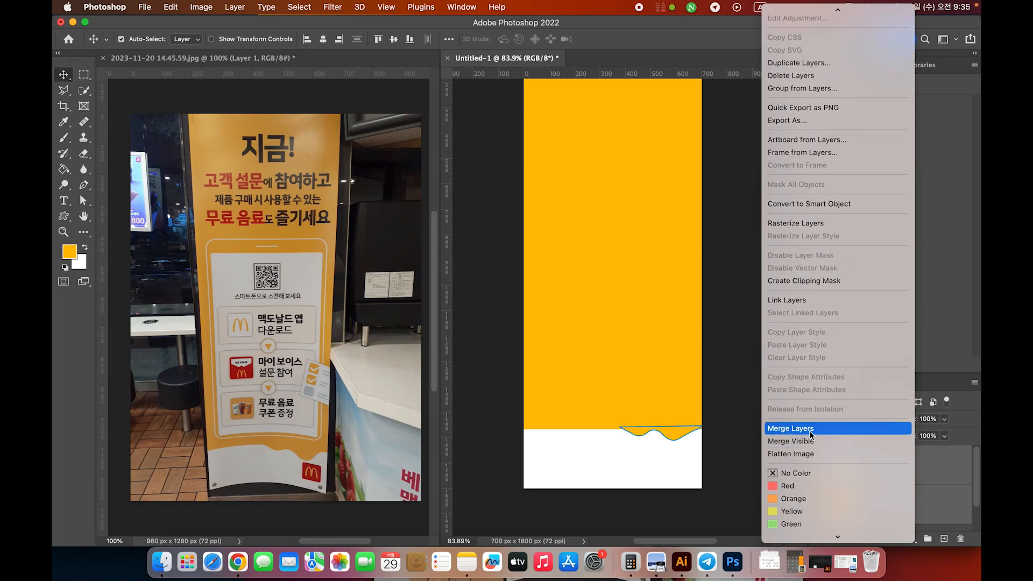
left_click(811, 430)
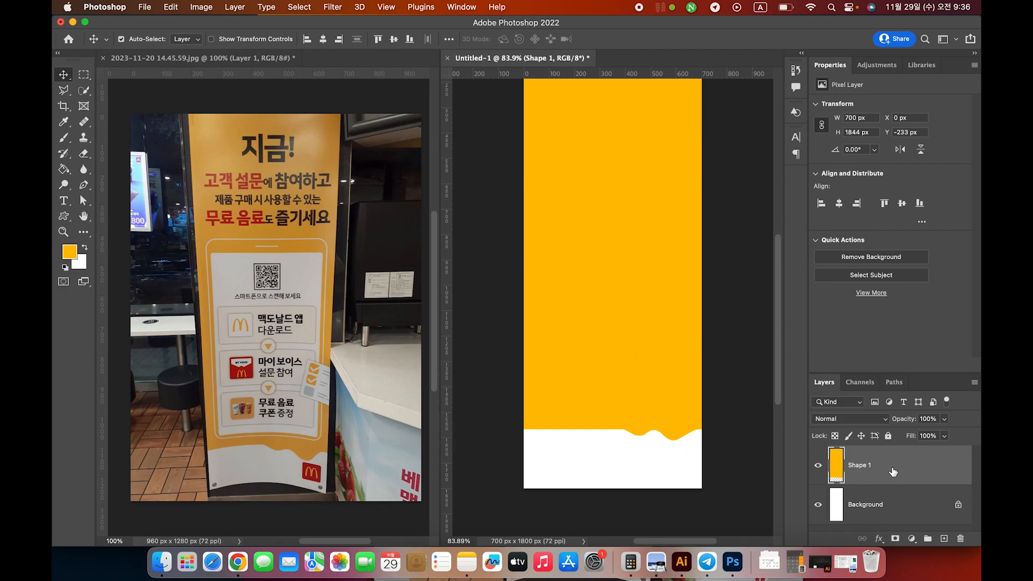
left_click(475, 418)
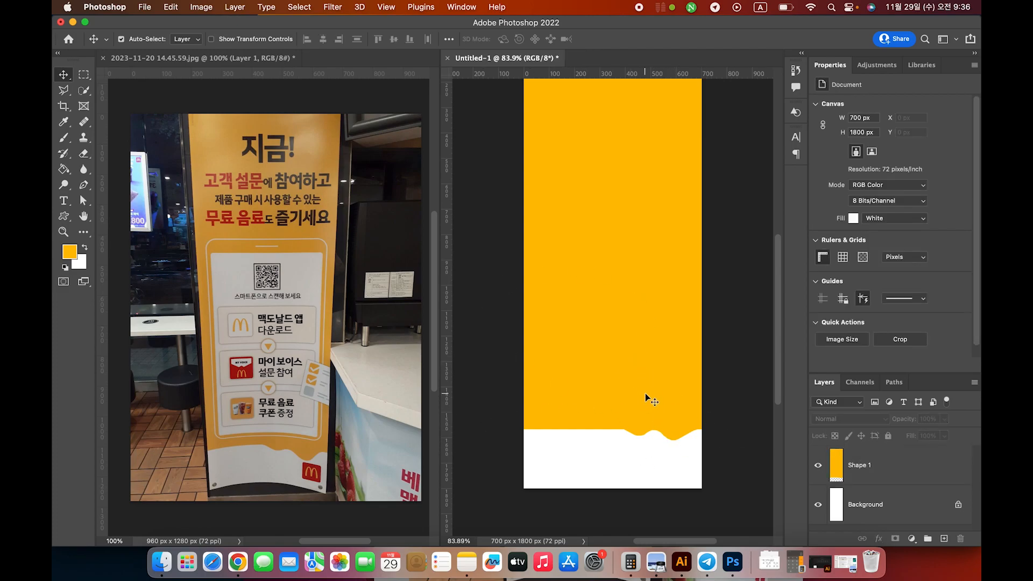
- Start a centered text line near the top of the banner and set its color to black (000000)
scroll(783, 378, "up", 5)
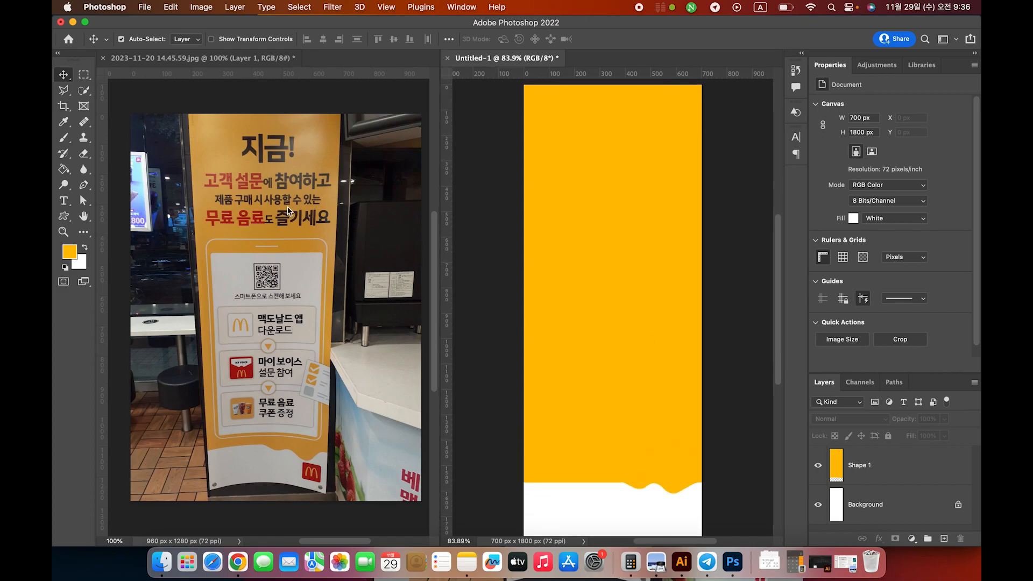
left_click(63, 200)
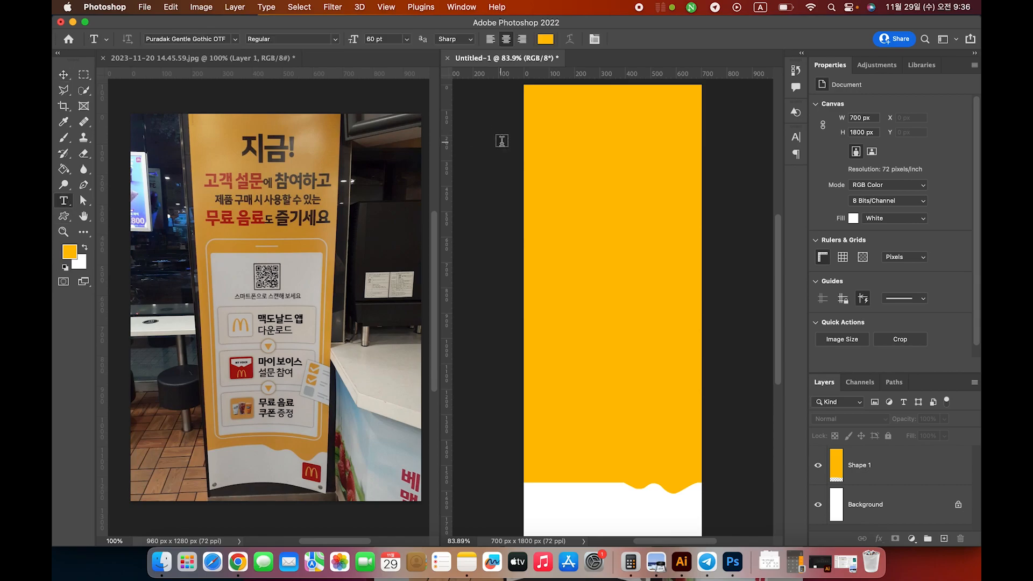
left_click(605, 112)
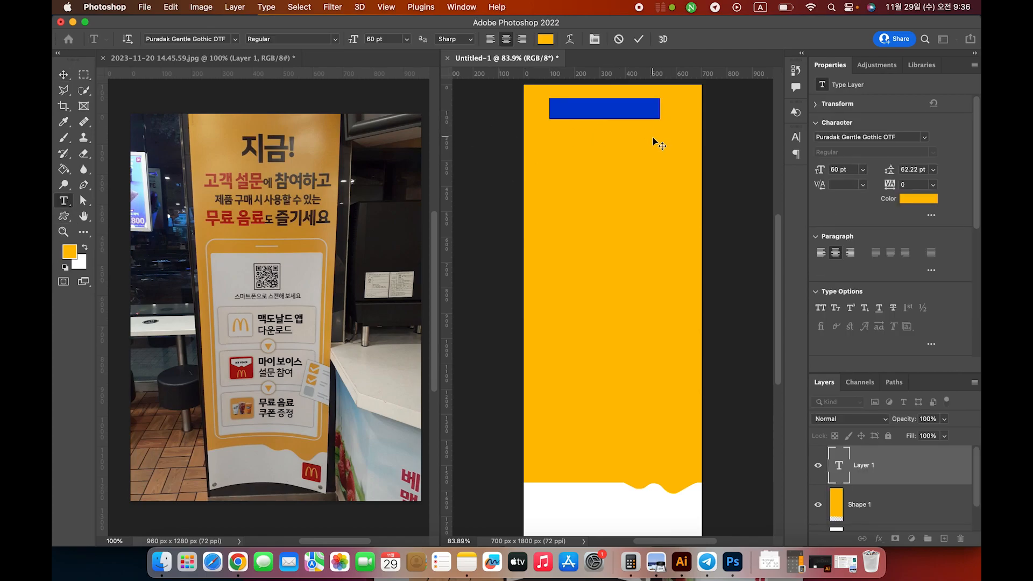
type("wlr")
key("BackSpace")
key("BackSpace")
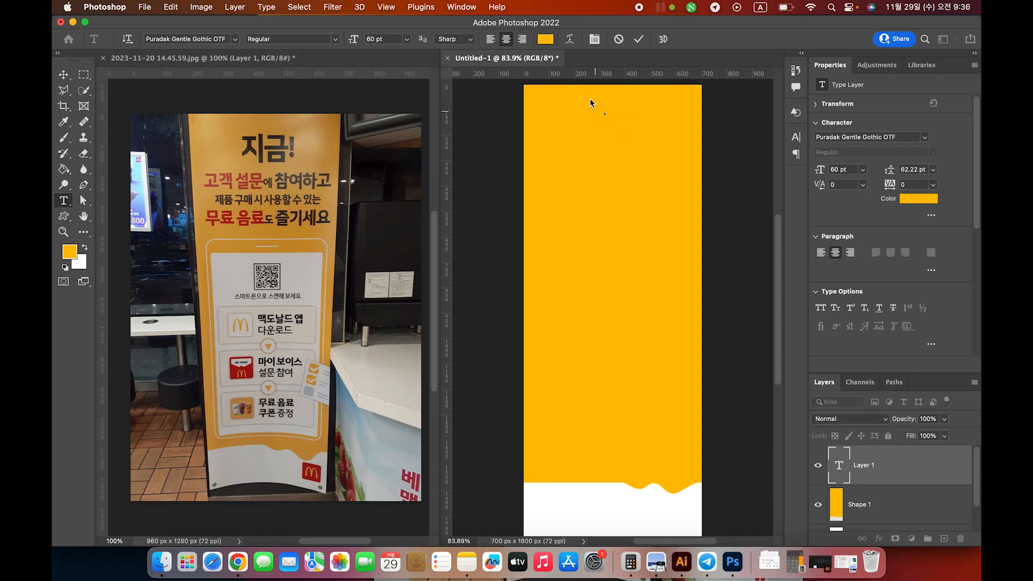
left_click(545, 40)
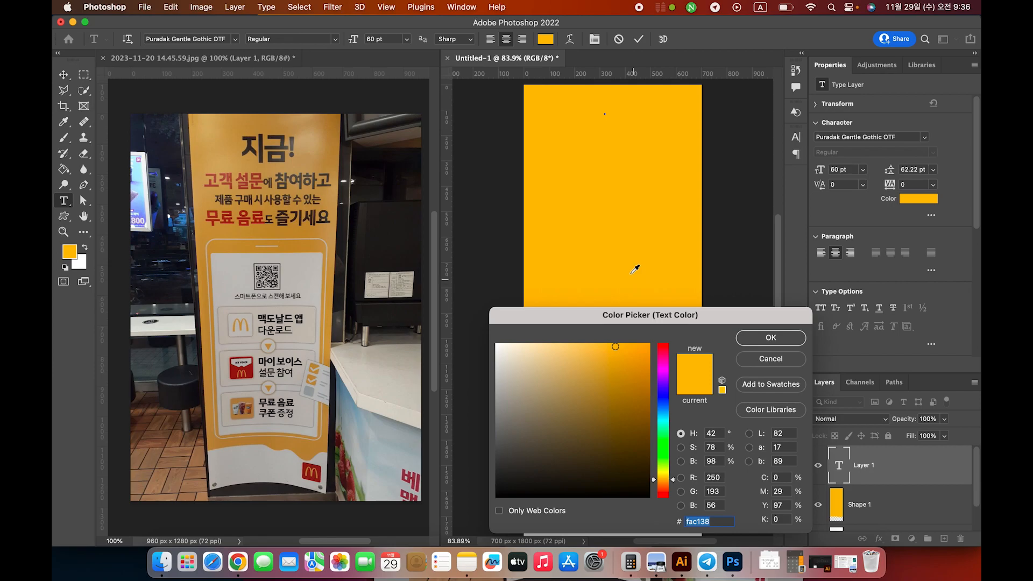
type("000000")
left_click(771, 337)
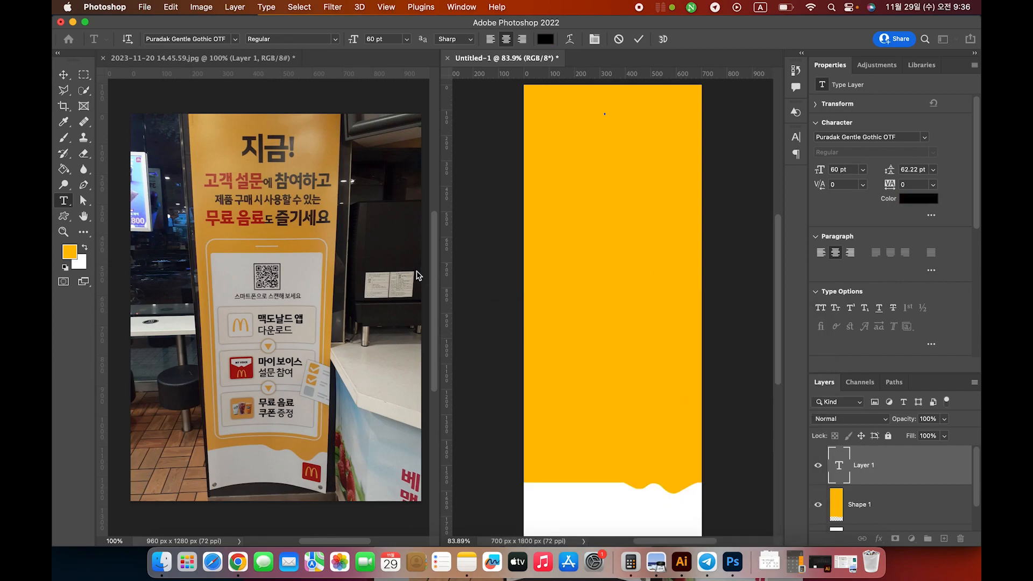
- Enter the headline text "지금!" in Korean and commit it
type("ddd")
key("BackSpace")
key("BackSpace")
key("BackSpace")
key("ctrl+space")
type("지금!")
left_click(506, 155)
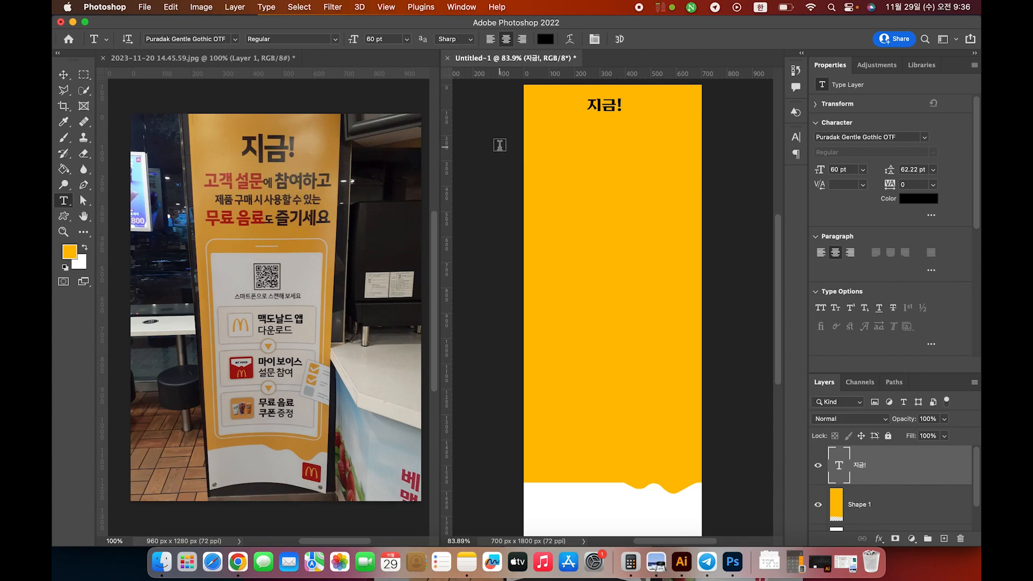
- Change the 지금! headline's font to SUIT in the Heavy weight
left_click(924, 137)
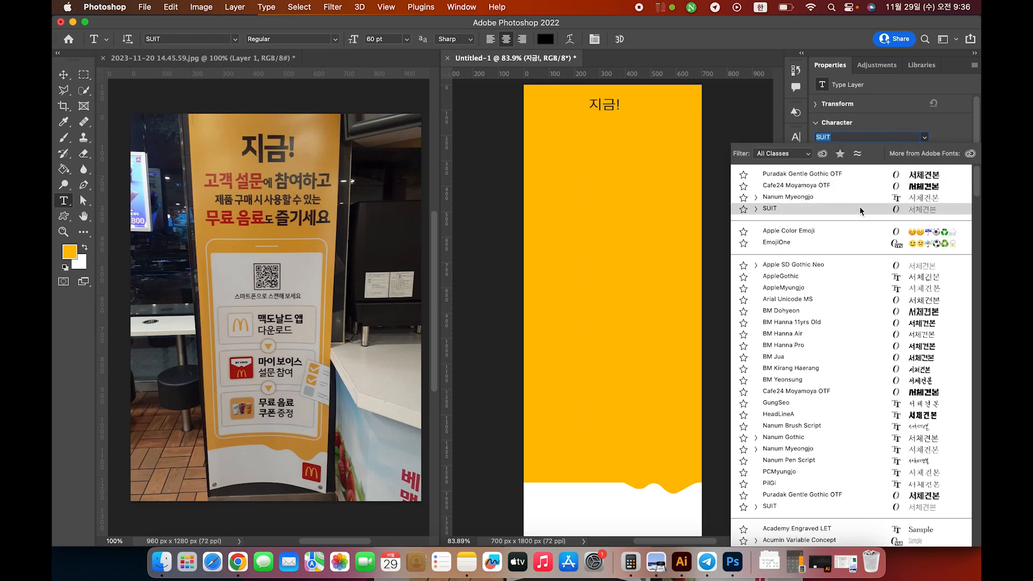
left_click(756, 209)
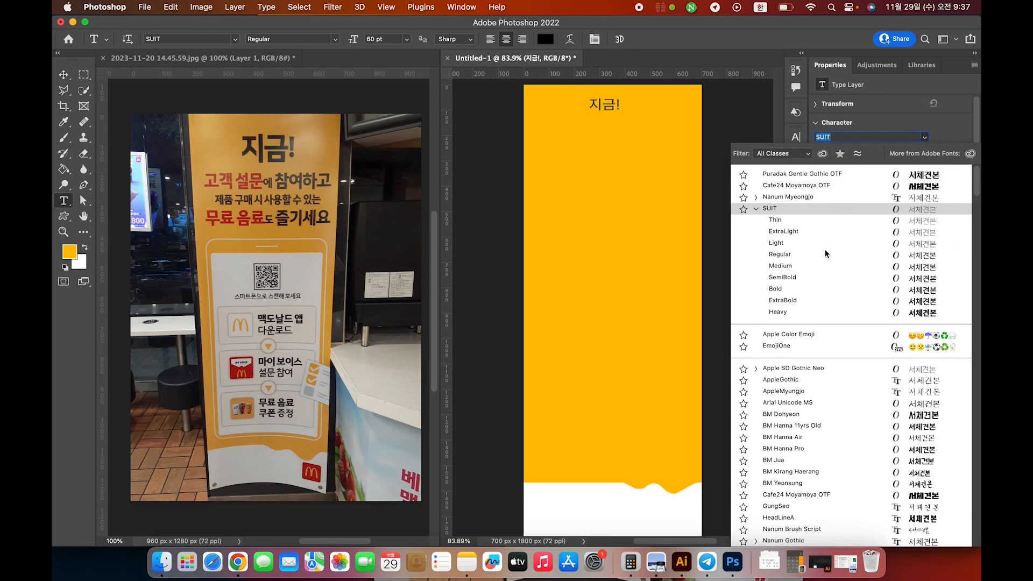
left_click(800, 311)
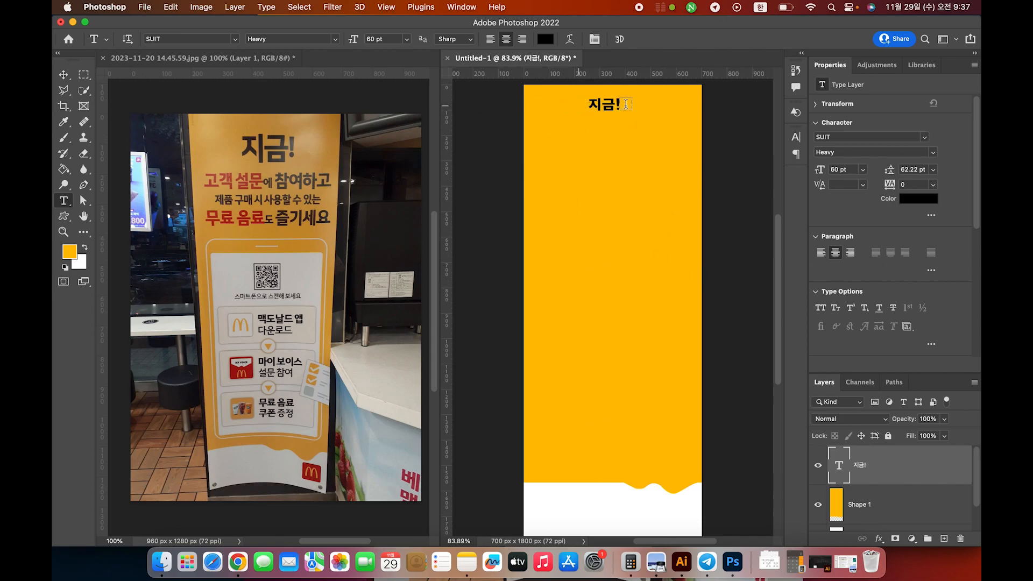
- Enlarge the 지금! headline to a font size of 107 pt
scroll(644, 102, "down", 1)
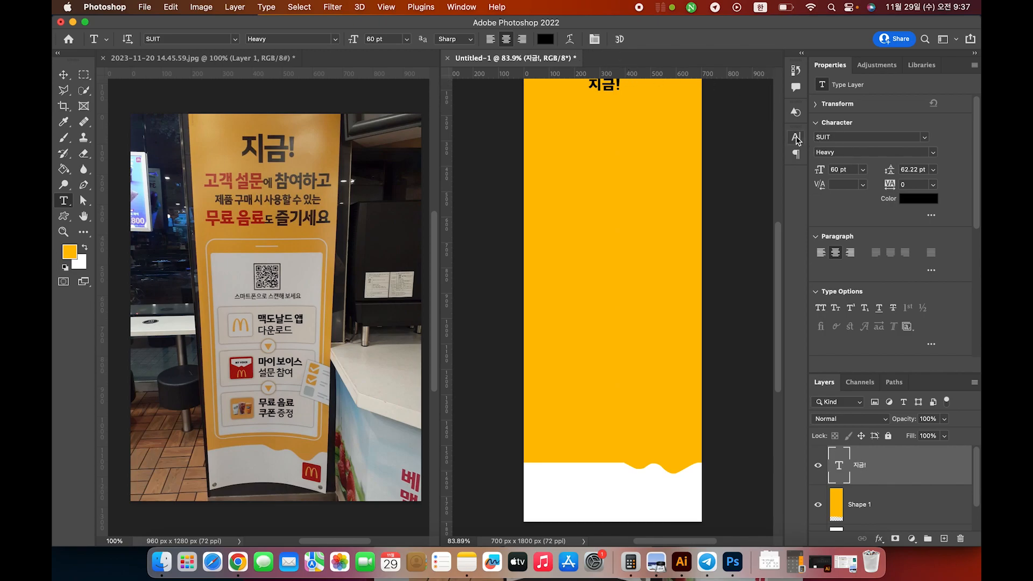
scroll(777, 250, "up", 2)
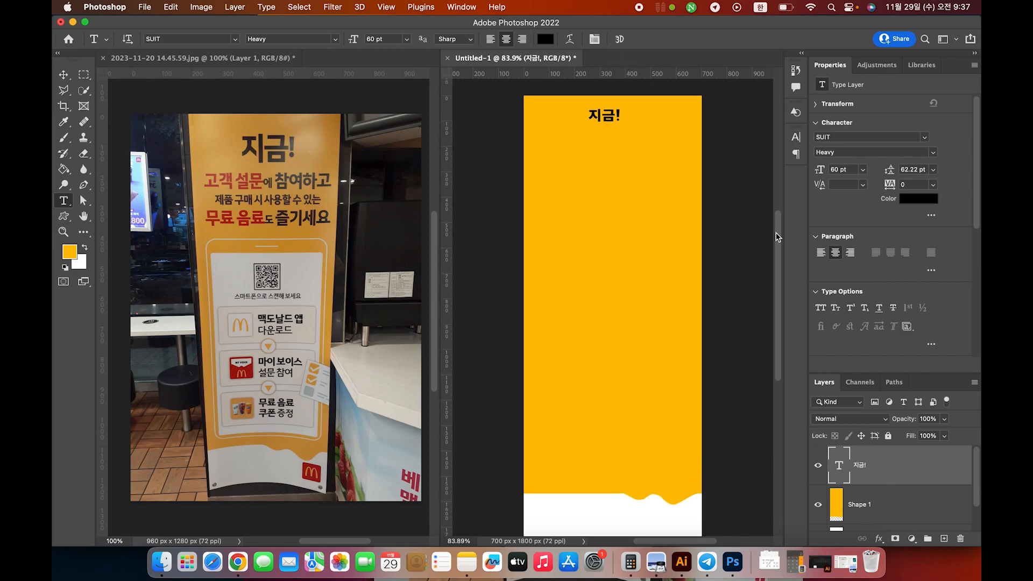
left_click(796, 137)
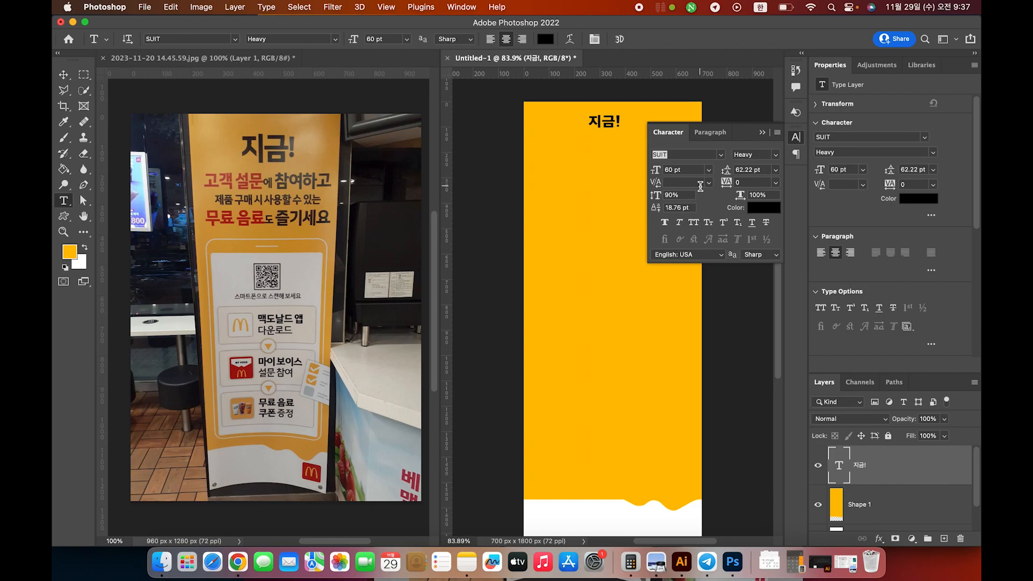
scroll(703, 191, "left", 1)
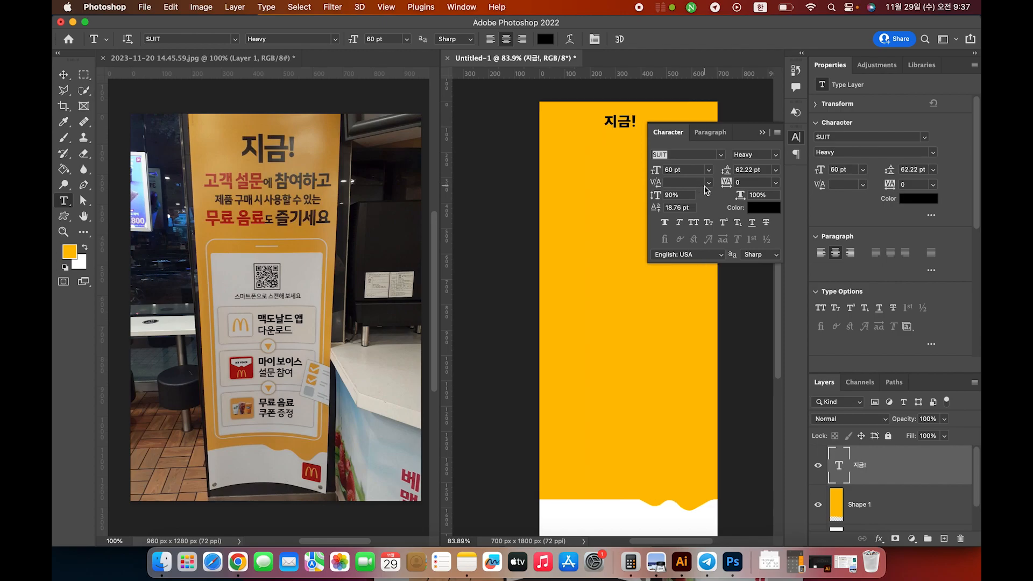
left_click(666, 170)
type("76")
key("Return")
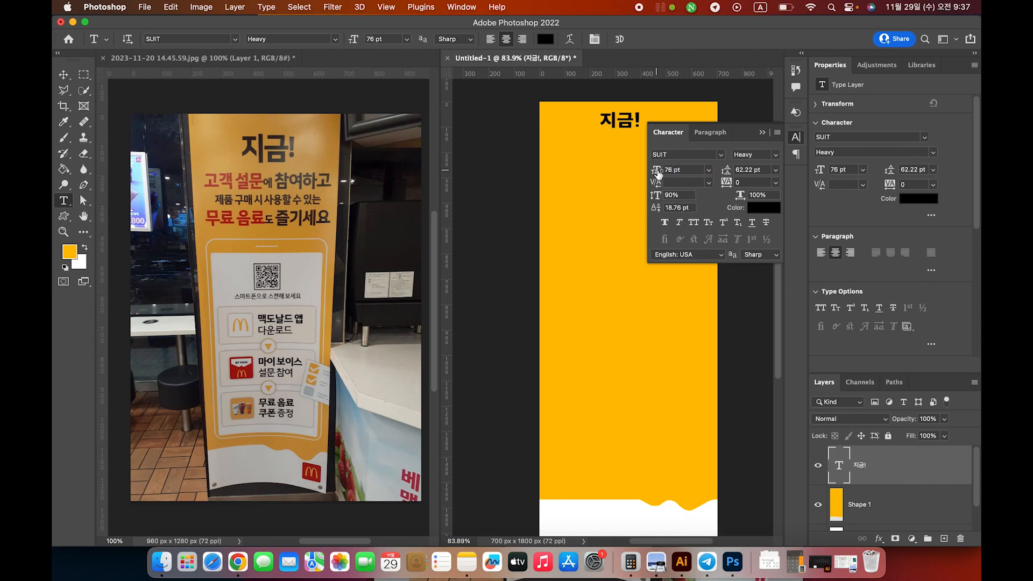
left_click_drag(657, 171, 683, 175)
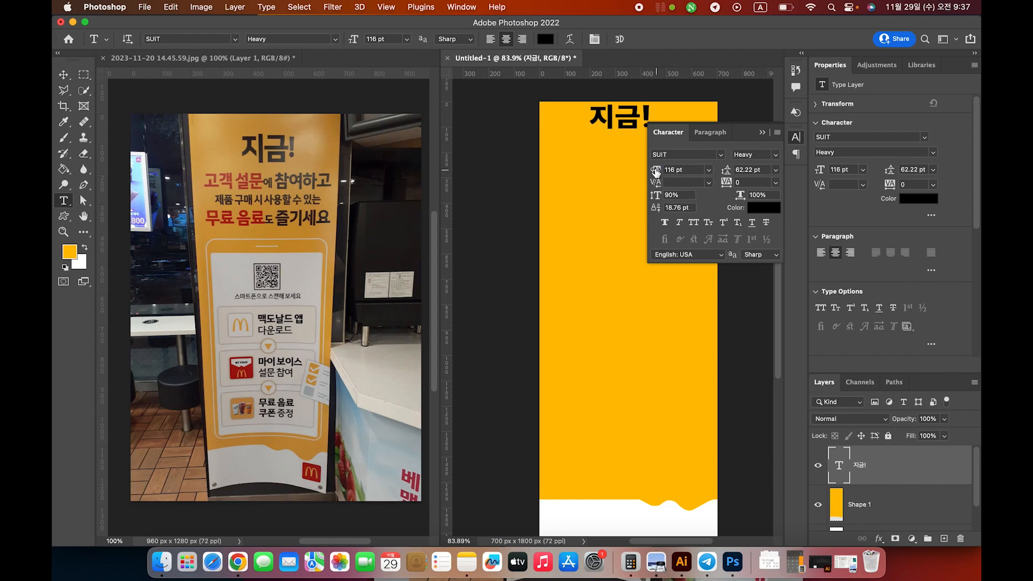
left_click_drag(656, 171, 655, 172)
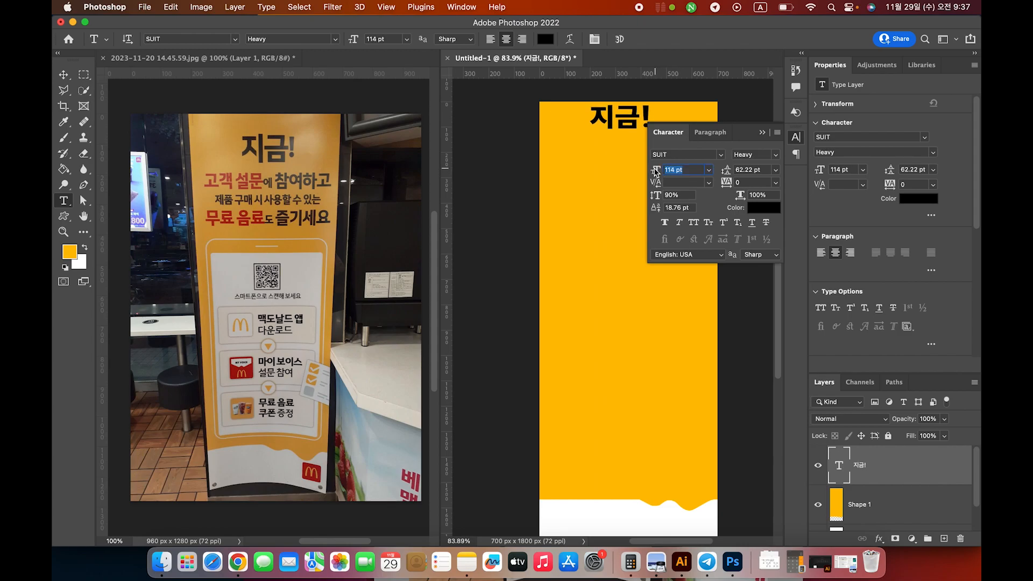
left_click_drag(656, 171, 654, 172)
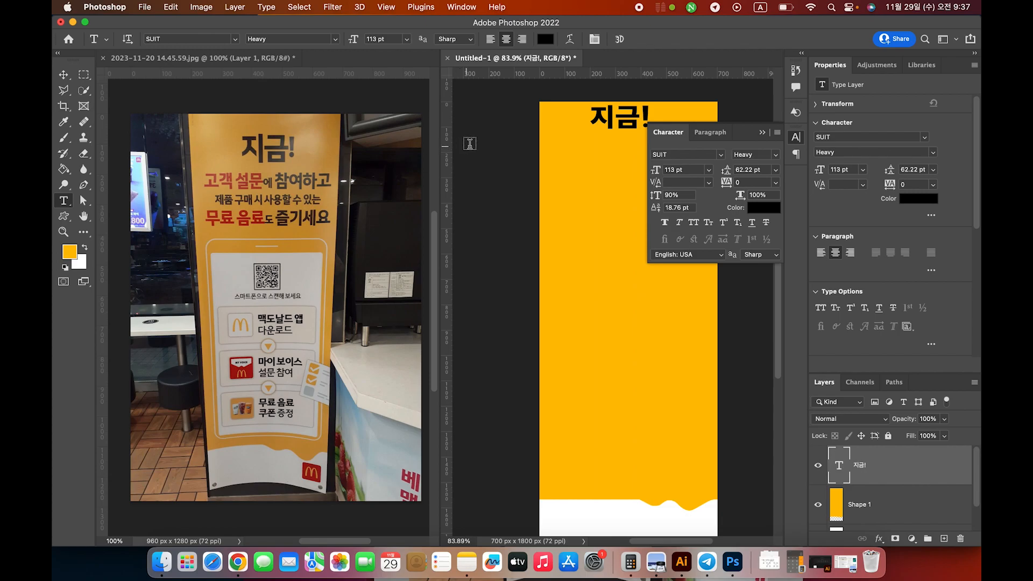
left_click_drag(657, 171, 654, 171)
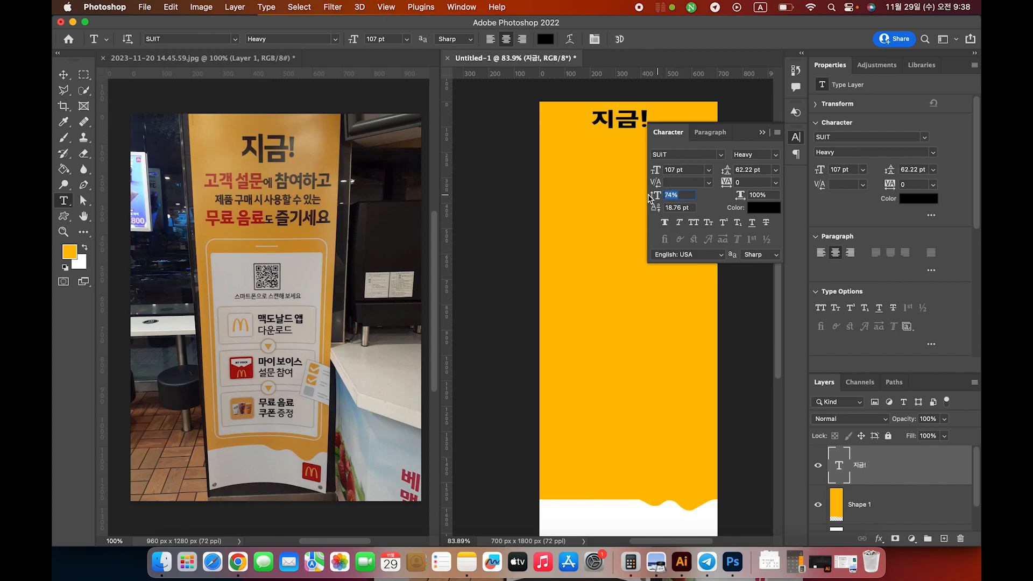
- Set the 지금! headline's vertical scale to 116% and move it about 85 px down, centered across the banner's width
left_click_drag(655, 198, 676, 199)
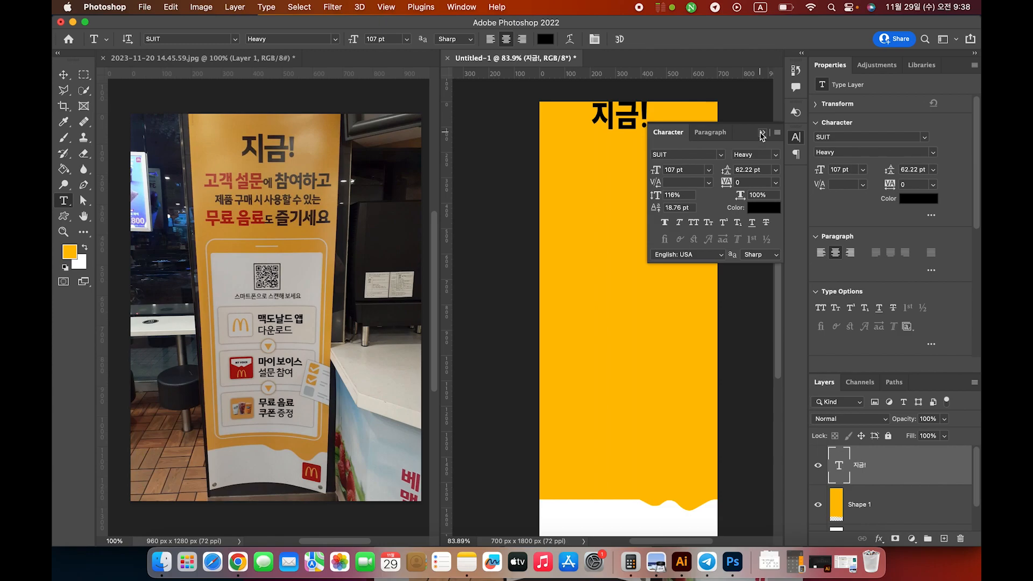
left_click(762, 133)
left_click(63, 74)
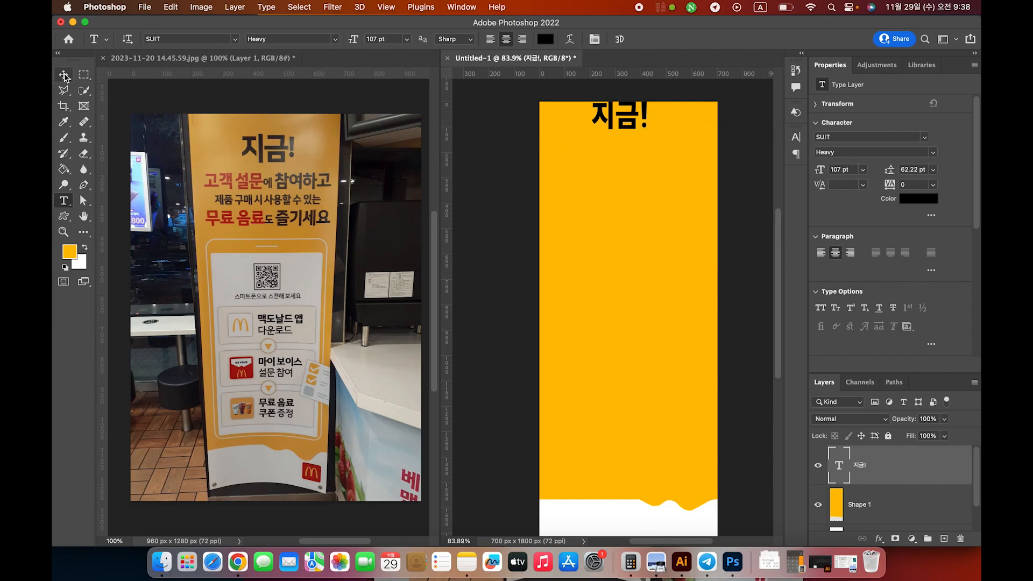
left_click_drag(640, 126, 642, 143)
left_click(701, 192)
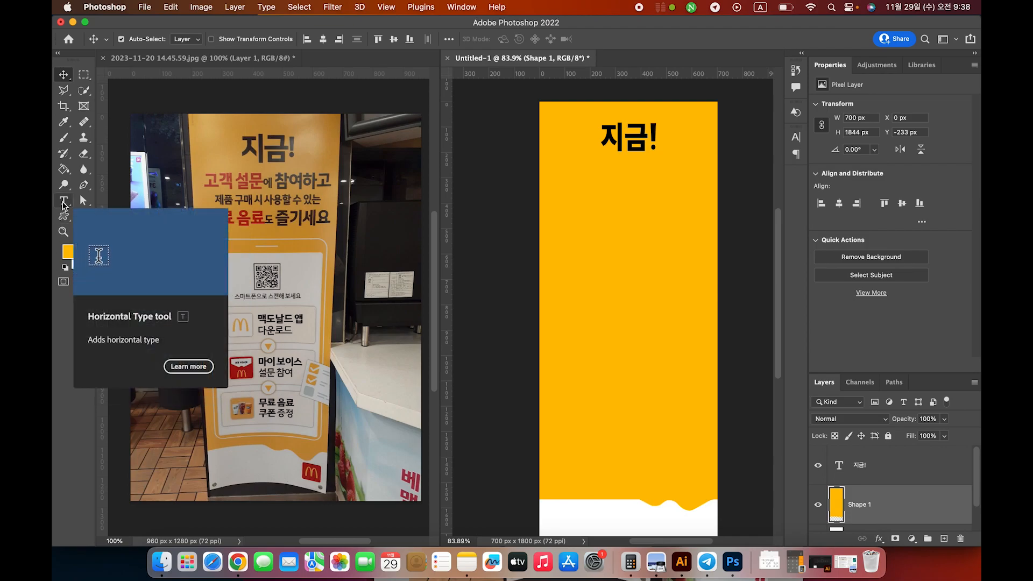
- Add a separate text layer below the 지금! headline and enter its first line "고객 설문에 참여하고"
left_click(867, 477)
left_click(63, 202)
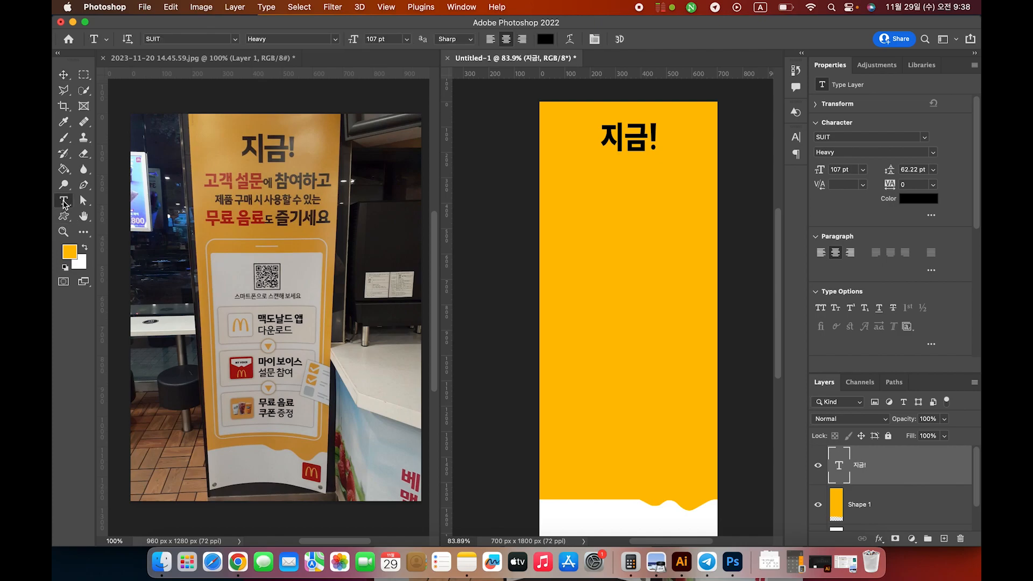
left_click(611, 203)
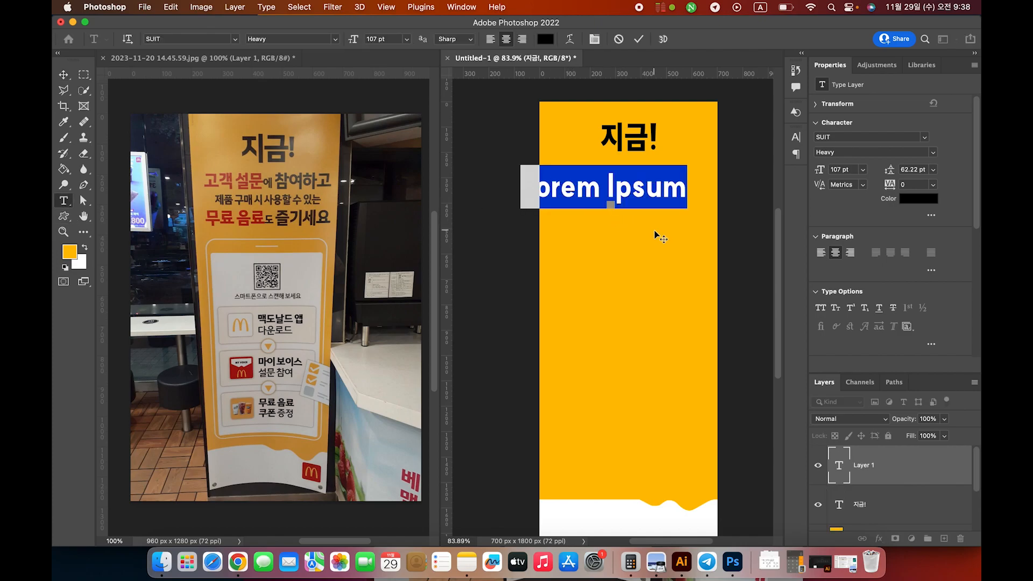
type("r")
key("BackSpace")
key("ctrl+space")
type("ㄱ")
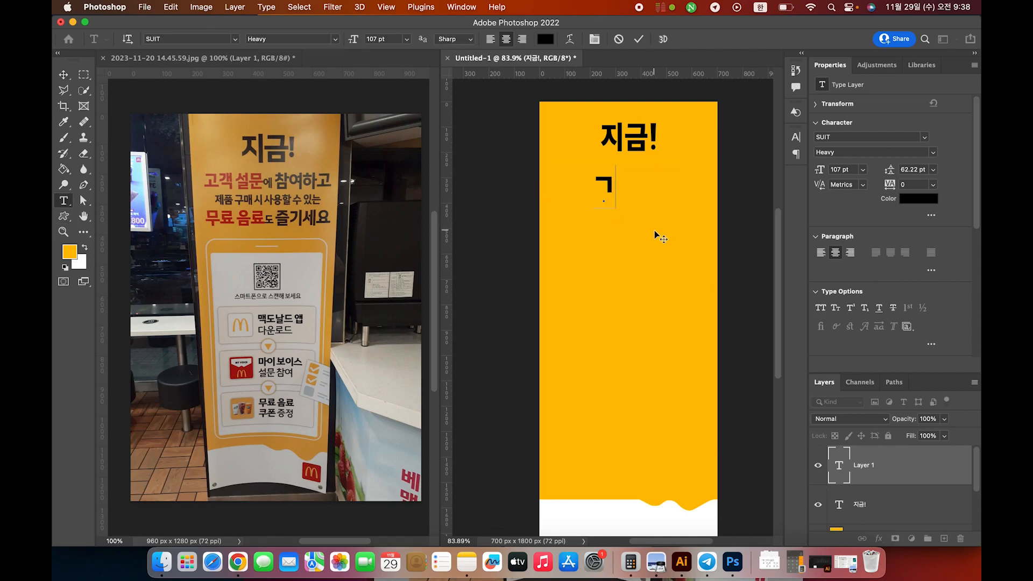
type("고객")
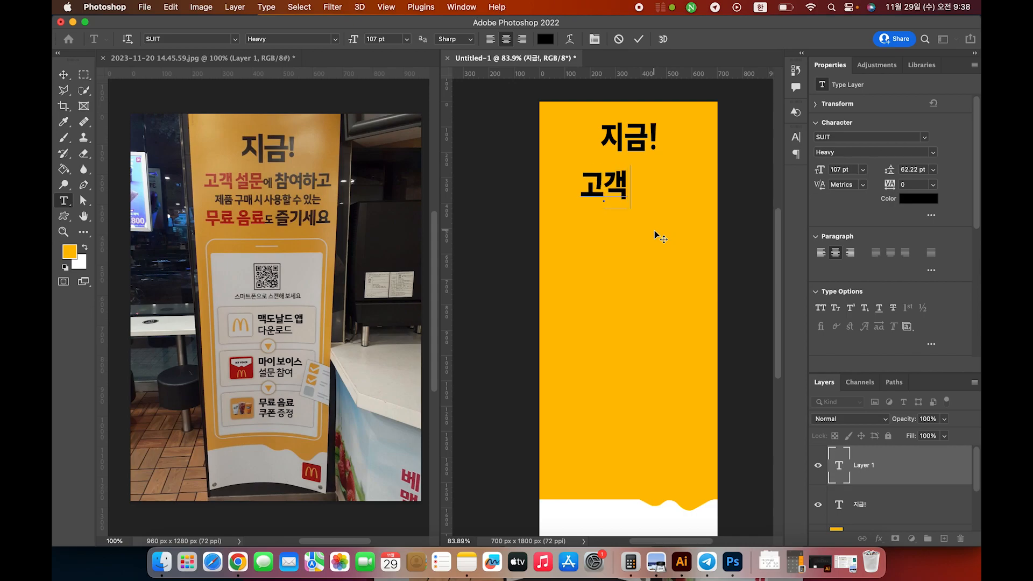
type(" 설문에 참여하고")
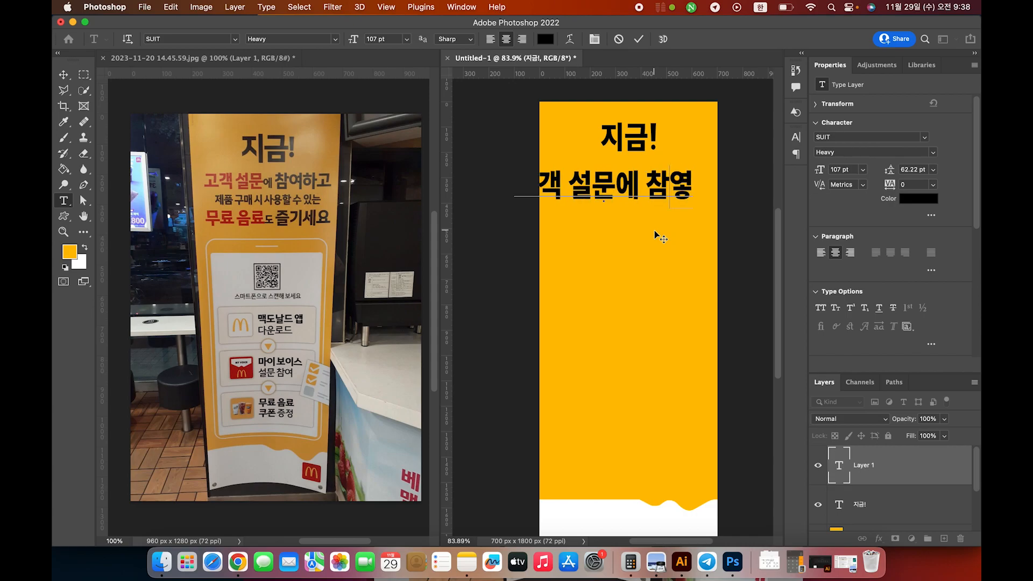
- Add the lines "제품 구매 시 사용할 수 있는" and "무료 음료도 즐기세요" below it and commit the text
key("Return")
type("제품")
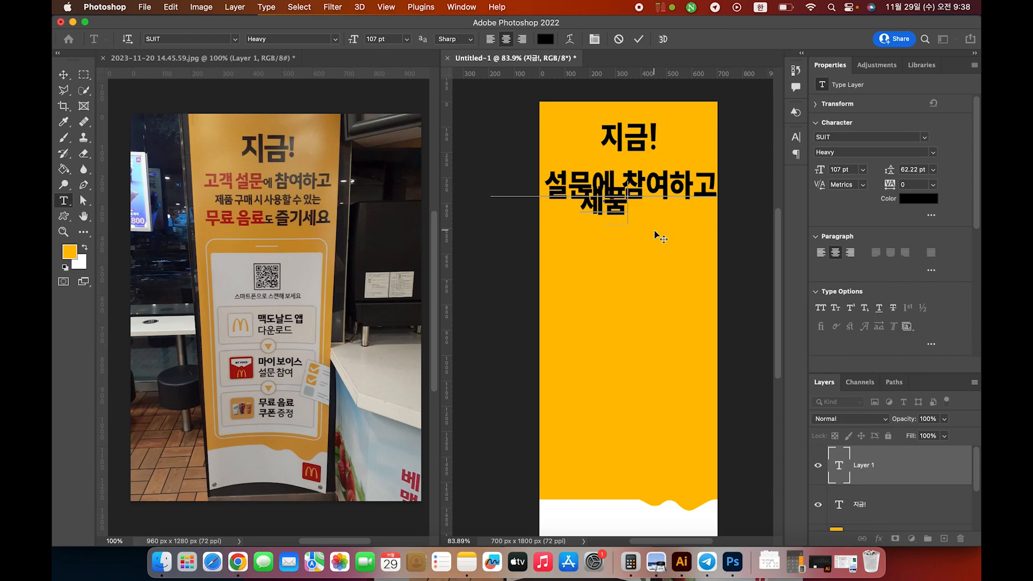
type(" 구매 시 사")
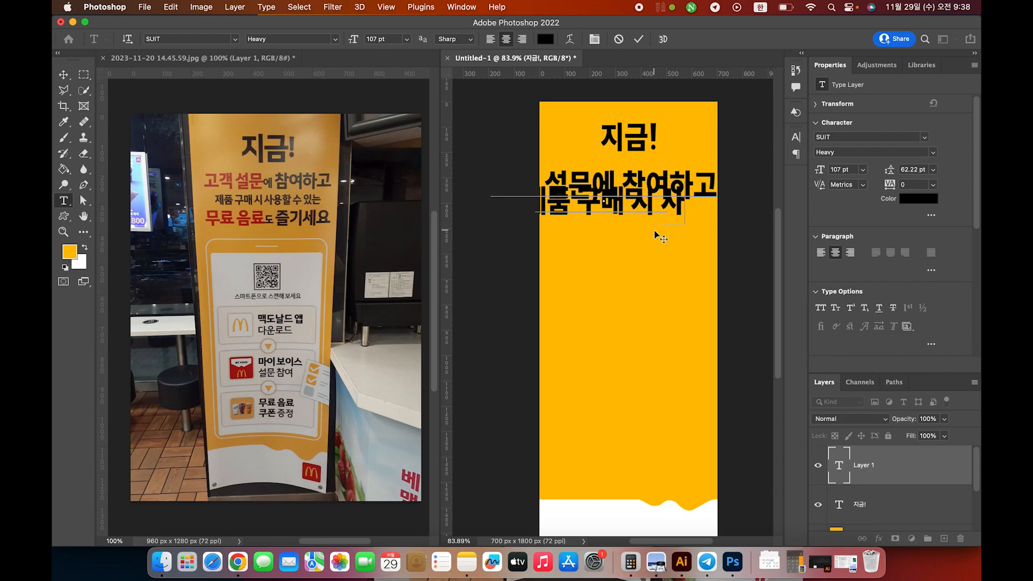
type("용할 수 있")
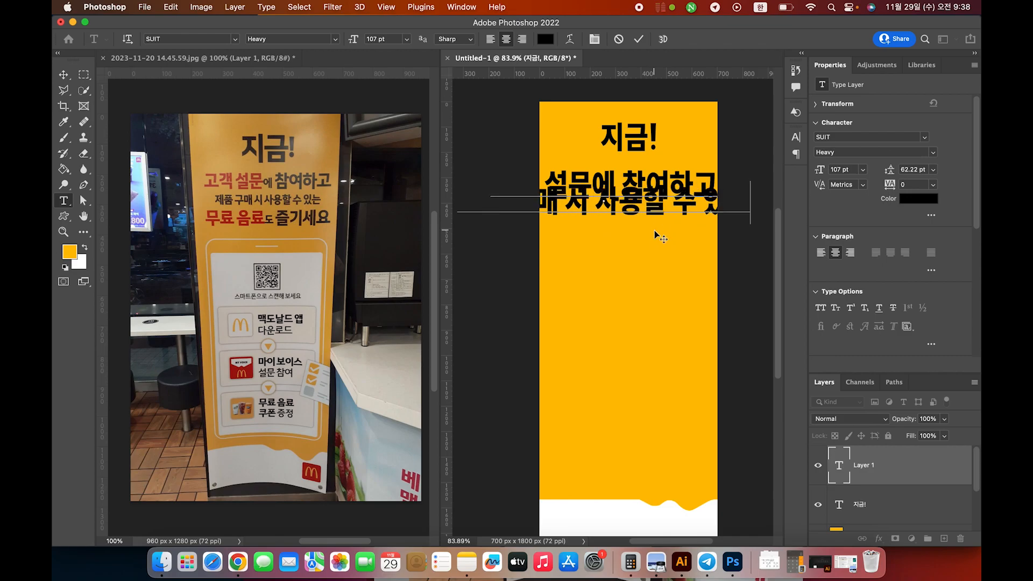
key("Return")
type("무료 음료")
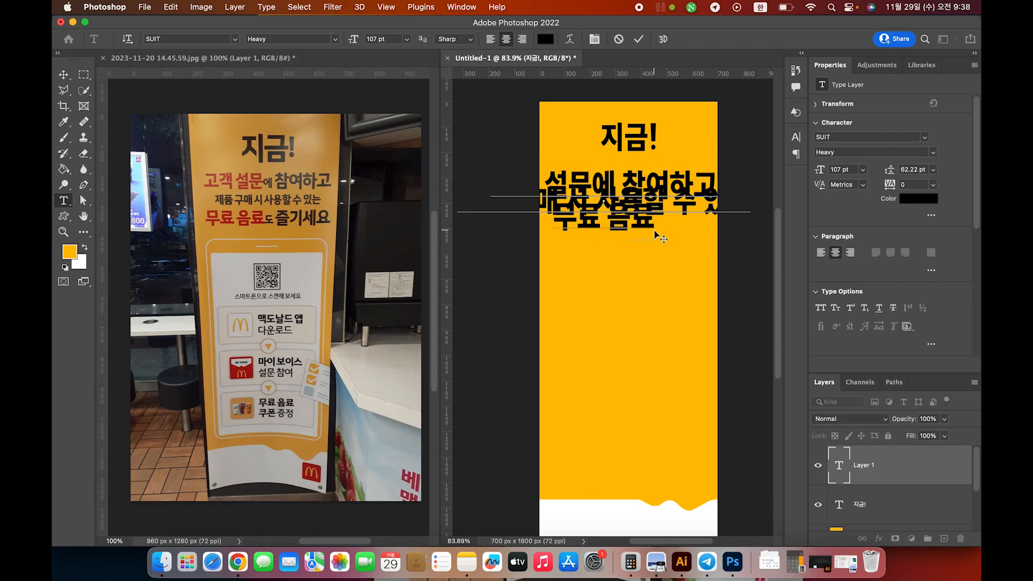
type("도 즐기세요")
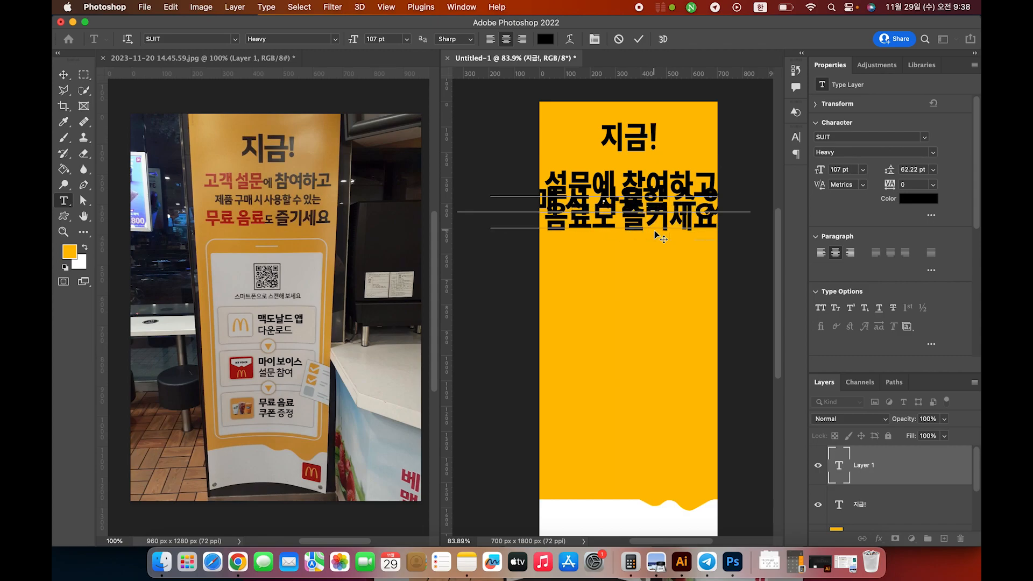
left_click(654, 230)
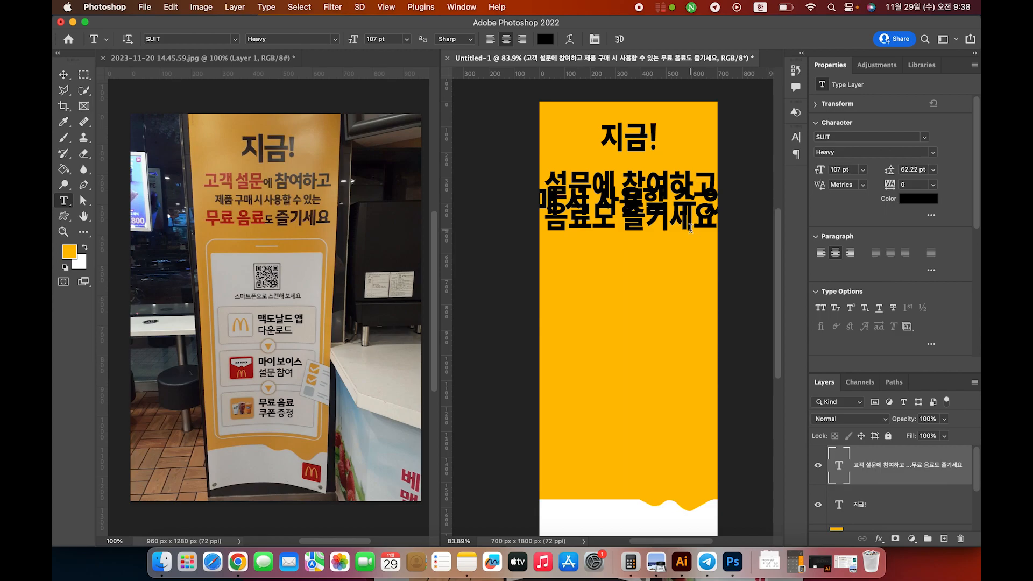
- Set the three-line text's leading to 130 pt and its font size to 74 pt
left_click(796, 138)
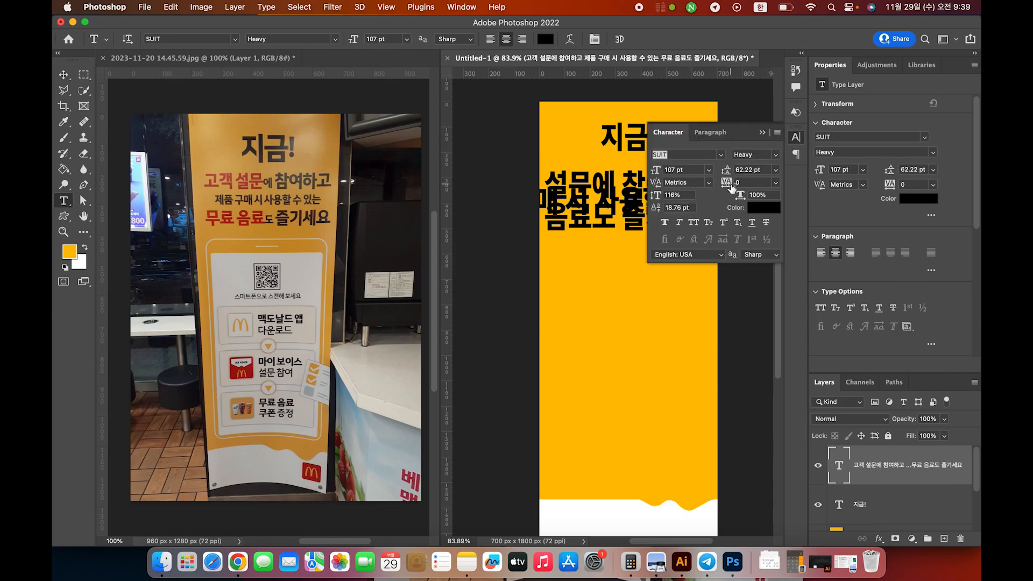
left_click_drag(725, 171, 763, 171)
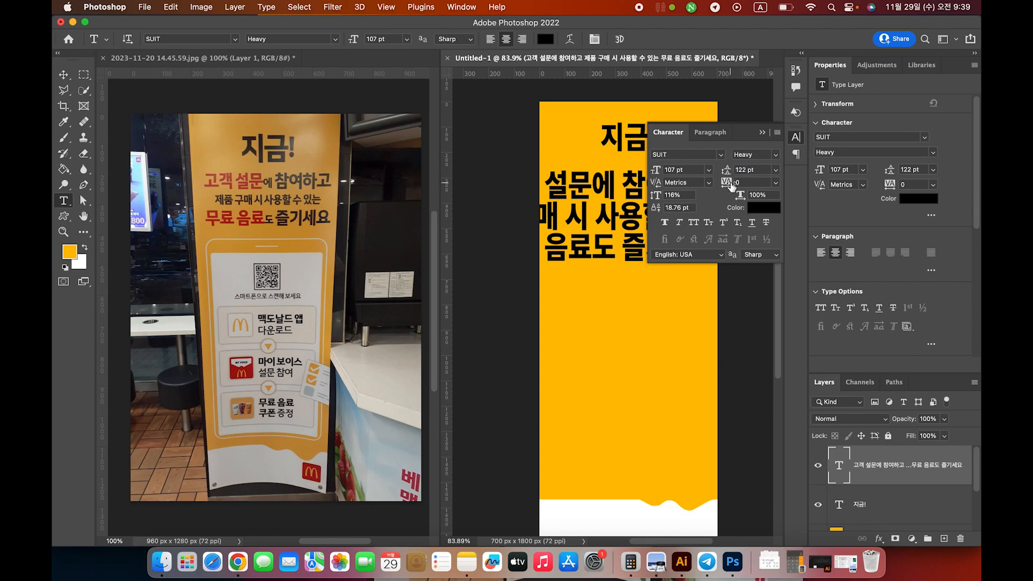
left_click_drag(729, 173, 733, 173)
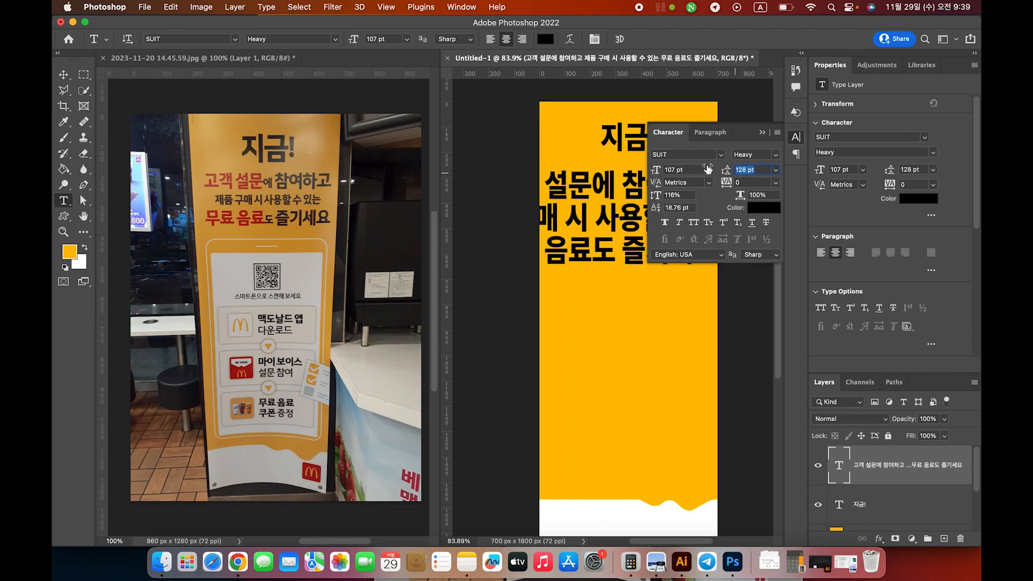
left_click_drag(656, 171, 639, 172)
key("Tab")
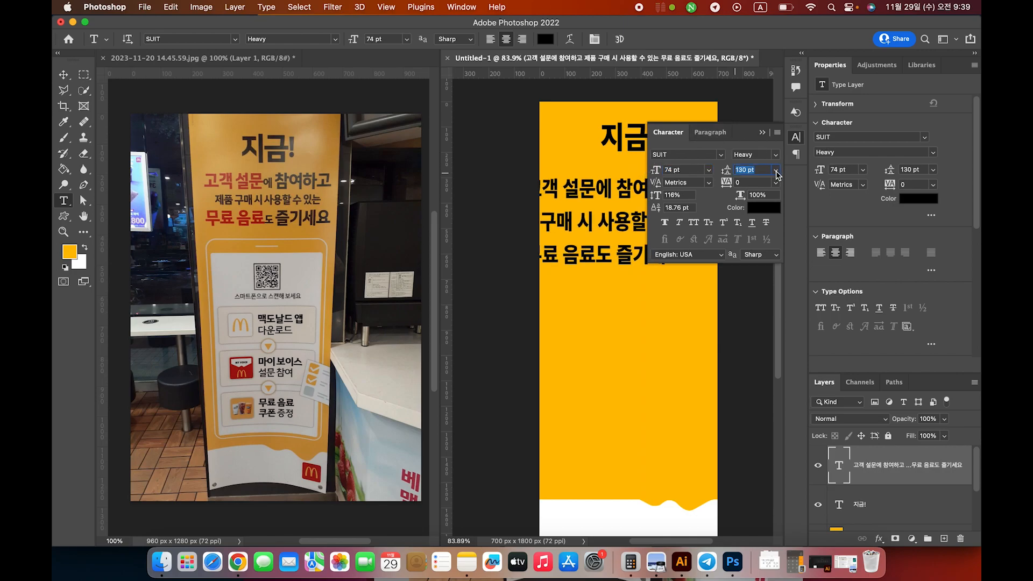
- Try tracking values of 40, 0 and -20 on the three-line text
mouse_move(730, 185)
left_mouse_down()
mouse_move(716, 186)
mouse_move(732, 186)
left_mouse_up()
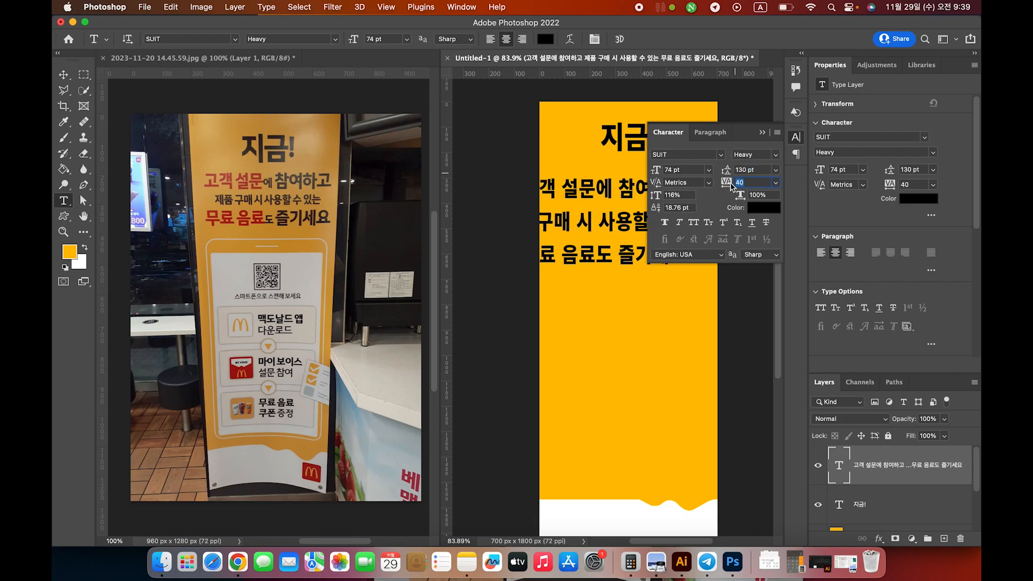
type("0")
key("Return")
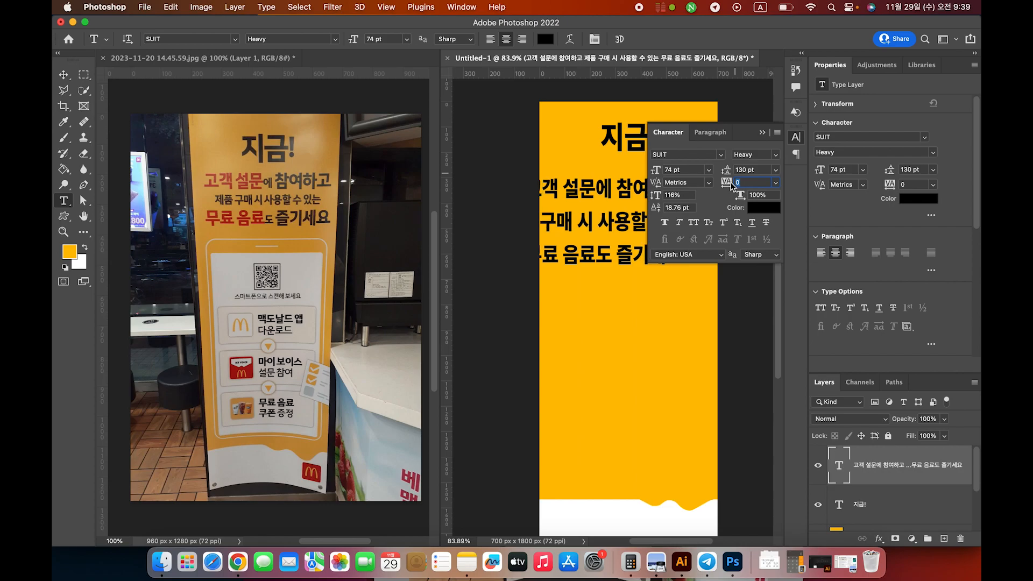
key("BackSpace")
key("Return")
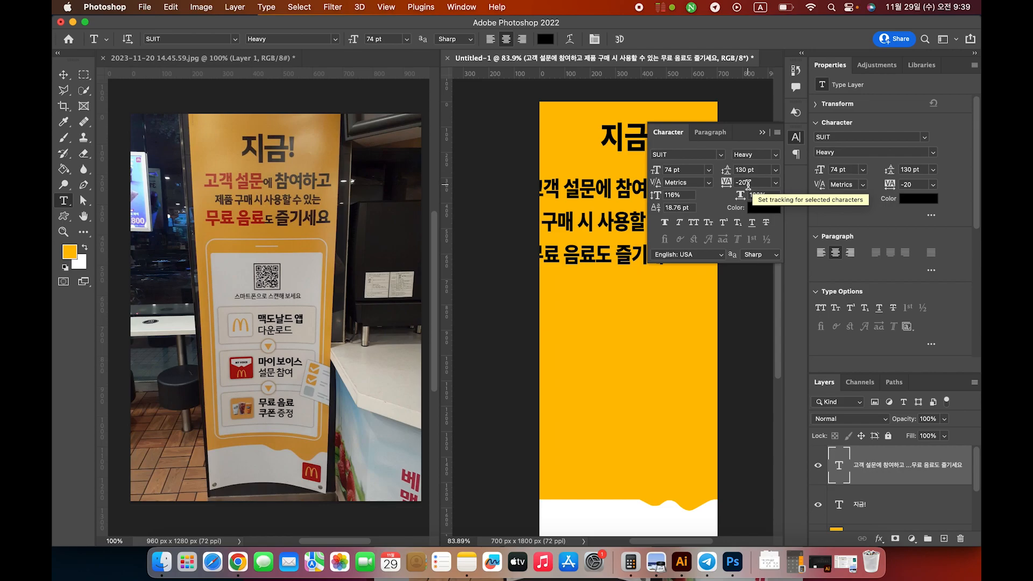
double_click(742, 183)
key("BackSpace")
type("-20")
key("Return")
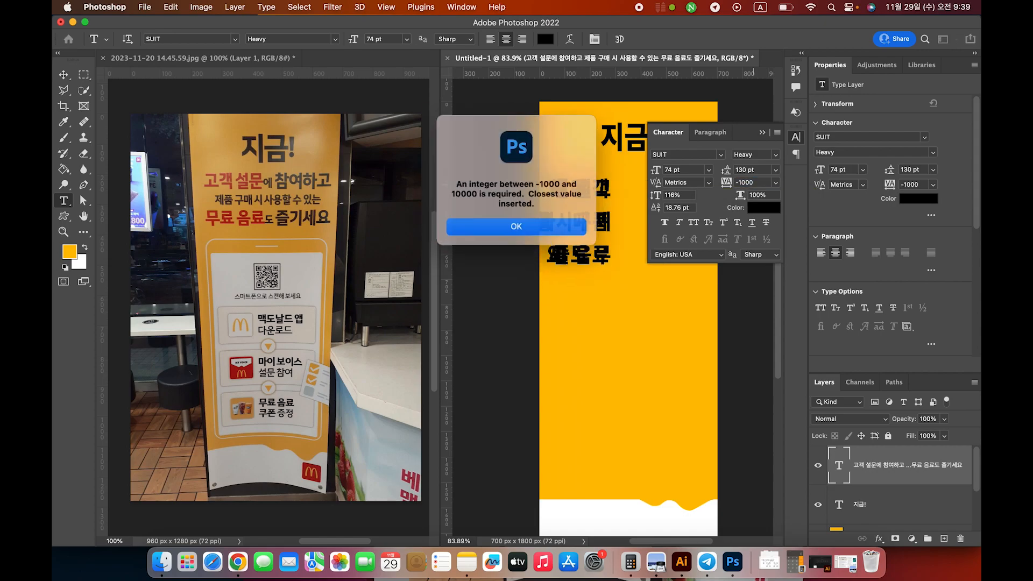
key("Return")
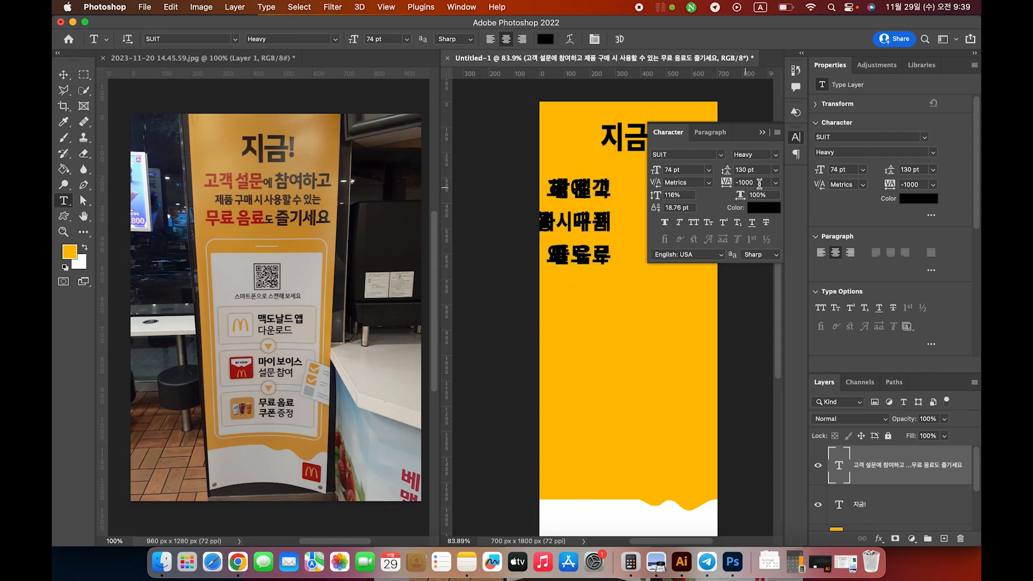
- Set the three-line text's tracking to -40 and close the character settings
type("-40")
key("Return")
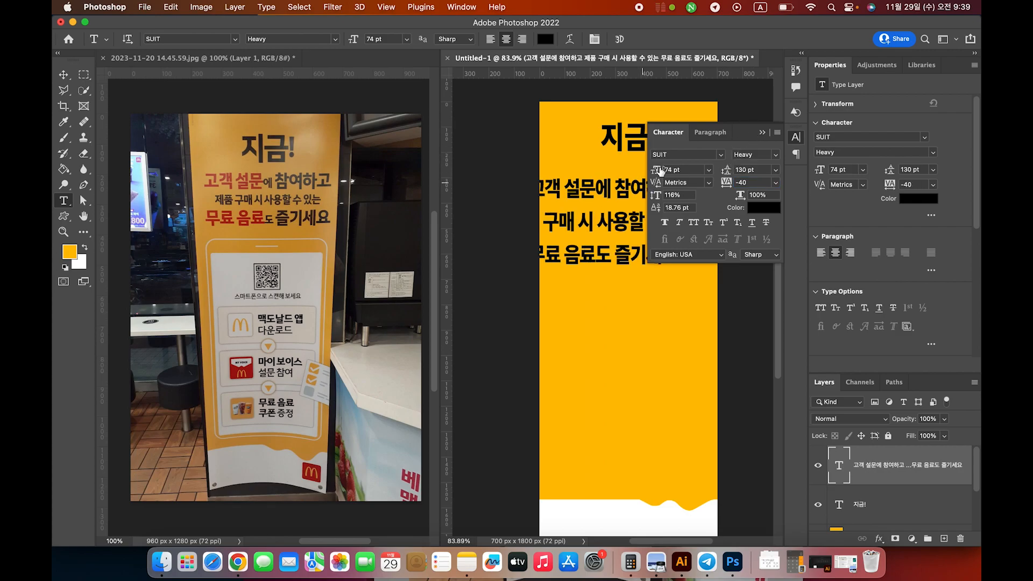
left_click(763, 132)
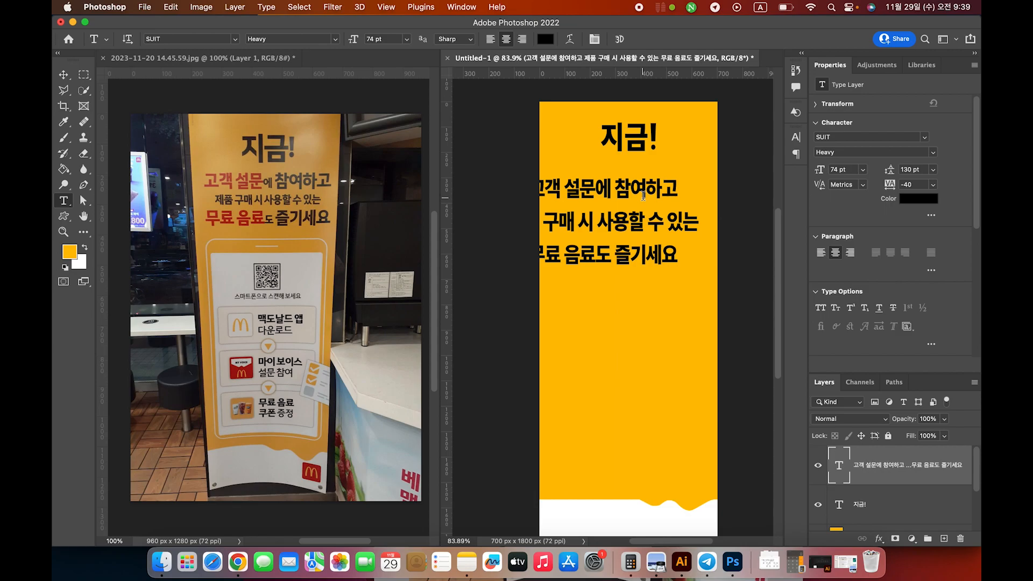
- Move the three-line text to just below the 지금! headline, centered horizontally on the canvas
key("v")
left_click_drag(624, 197, 657, 193)
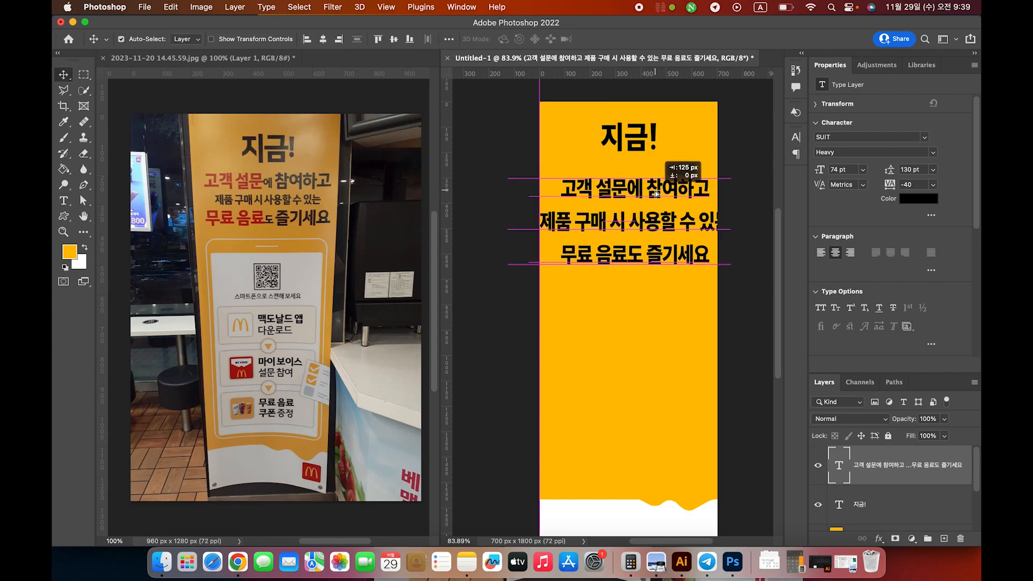
left_click_drag(657, 194, 652, 183)
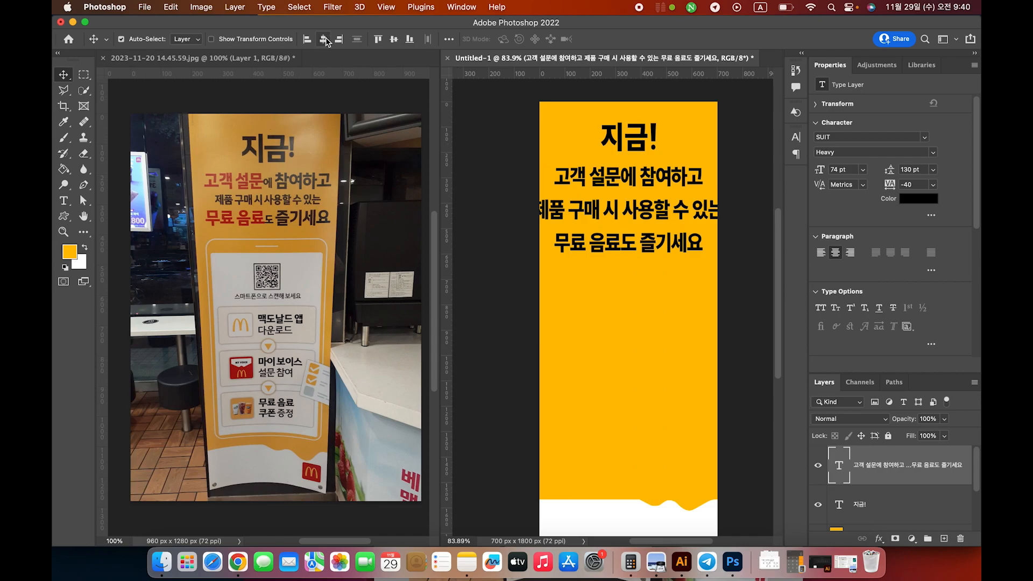
left_click(449, 41)
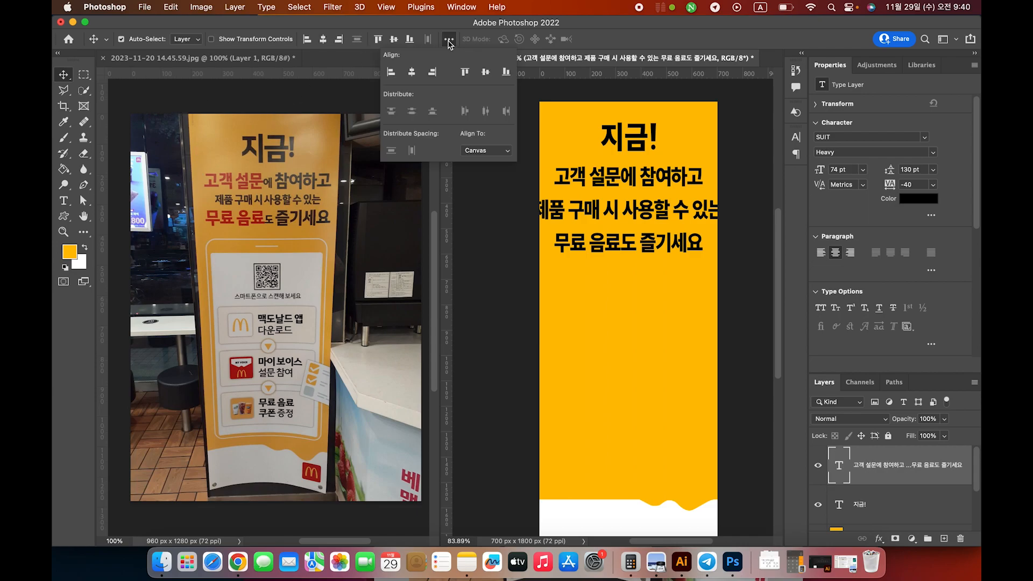
left_click(501, 152)
left_click(500, 153)
left_click(713, 296)
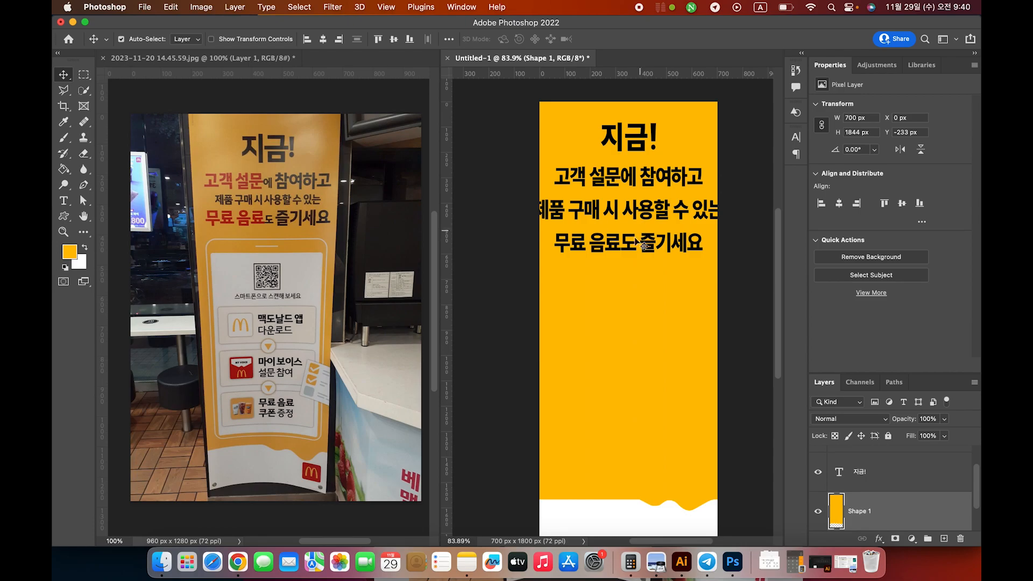
- Reduce the middle line "제품 구매 시 사용할 수 있는" to a font size of 46 pt
left_click(593, 213)
double_click(598, 215)
triple_click(598, 215)
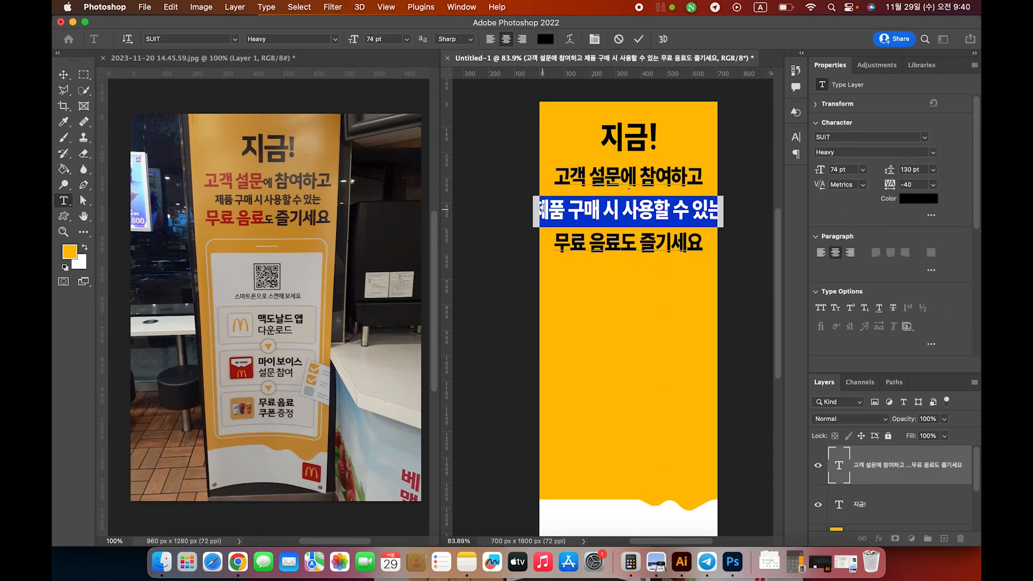
left_click(796, 136)
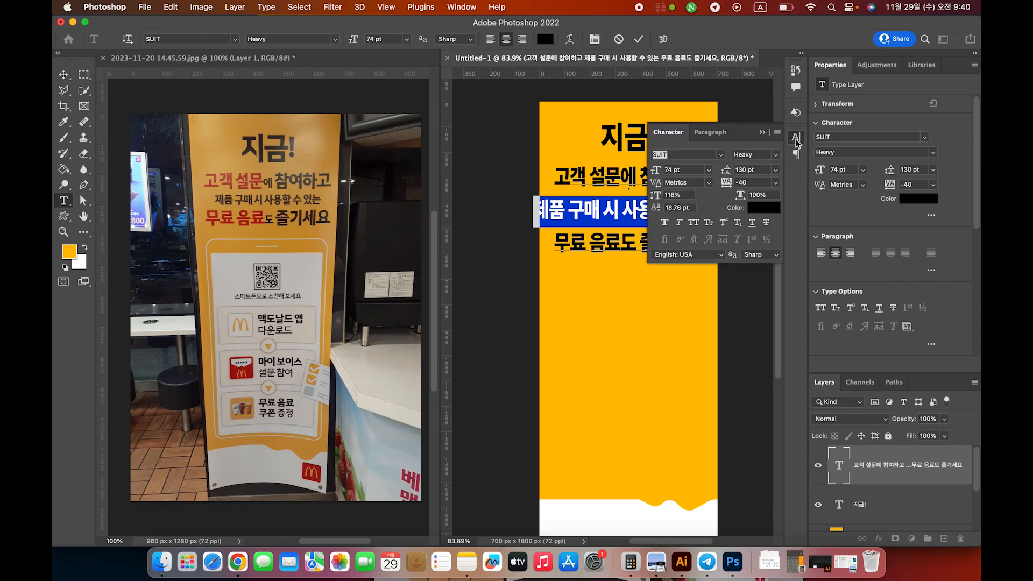
left_click_drag(653, 173, 638, 173)
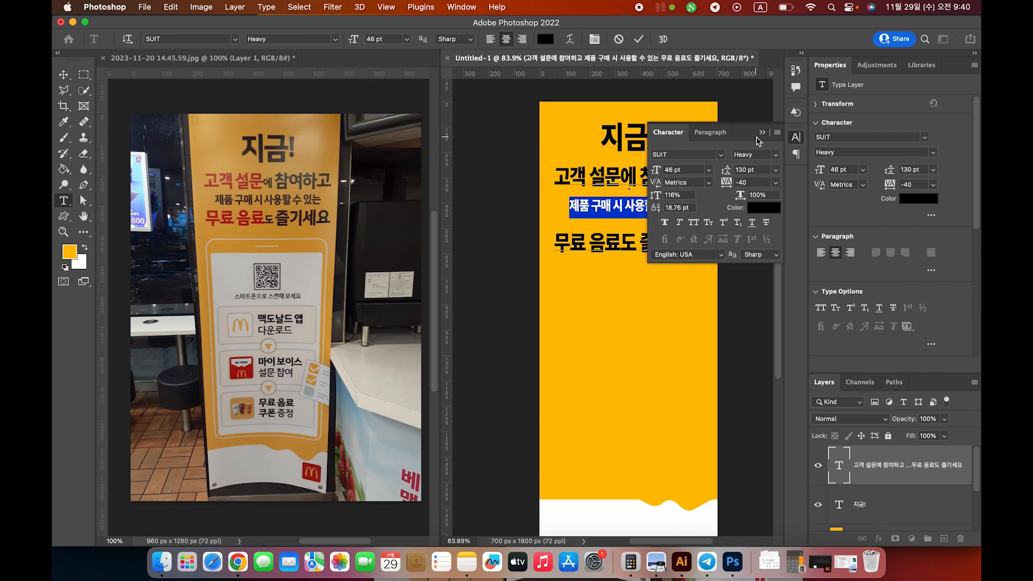
left_click(763, 133)
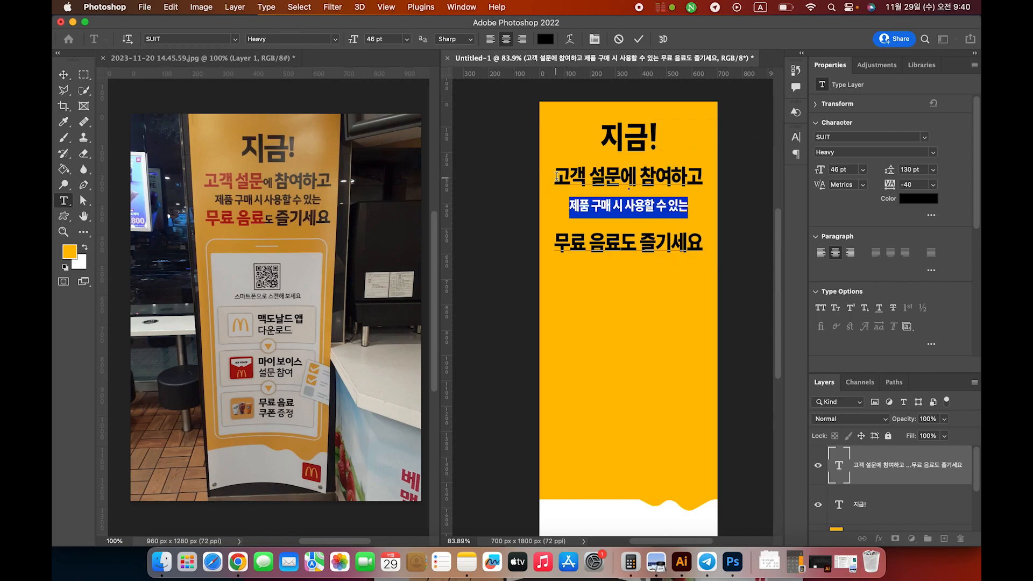
- Color the words "고객 설문" in the first line dark red, #c22828
left_click_drag(555, 178, 623, 178)
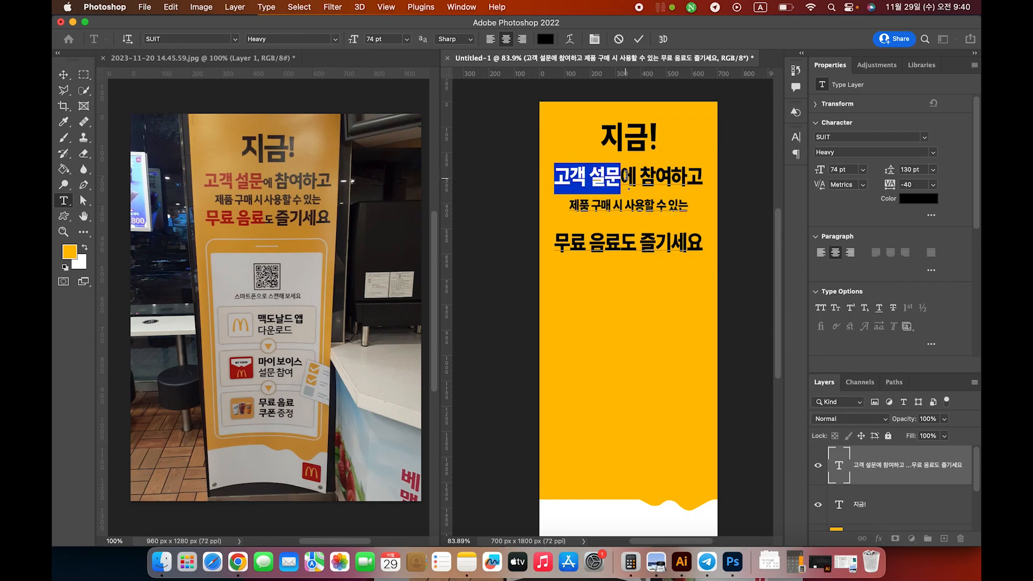
left_click(546, 39)
left_click_drag(612, 419, 619, 366)
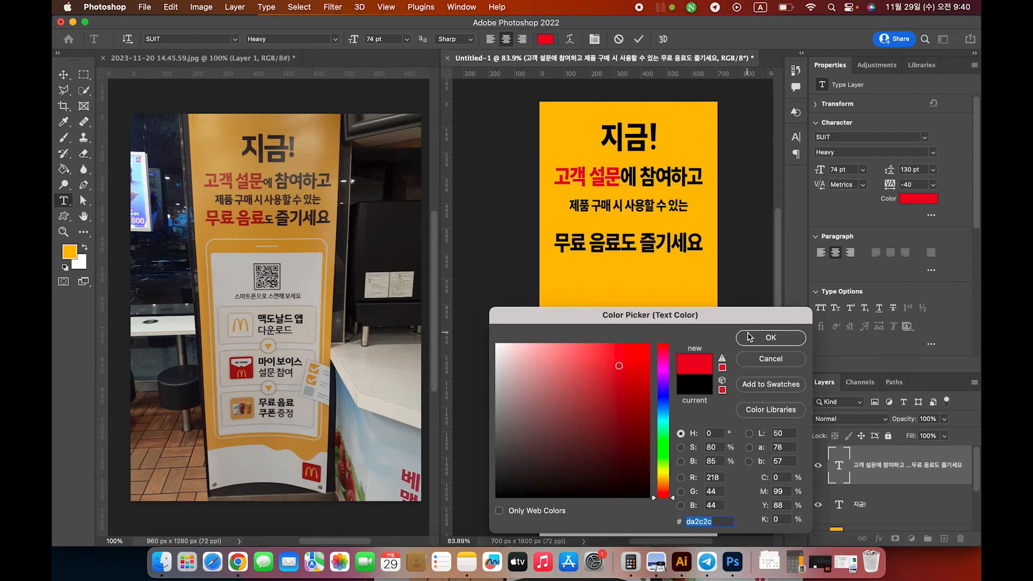
left_click(619, 379)
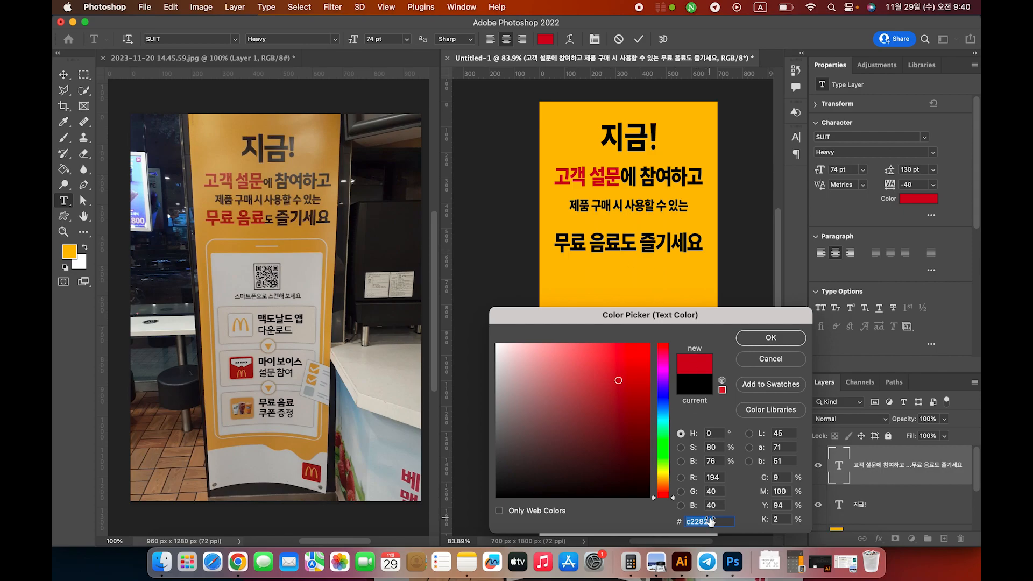
left_click(775, 340)
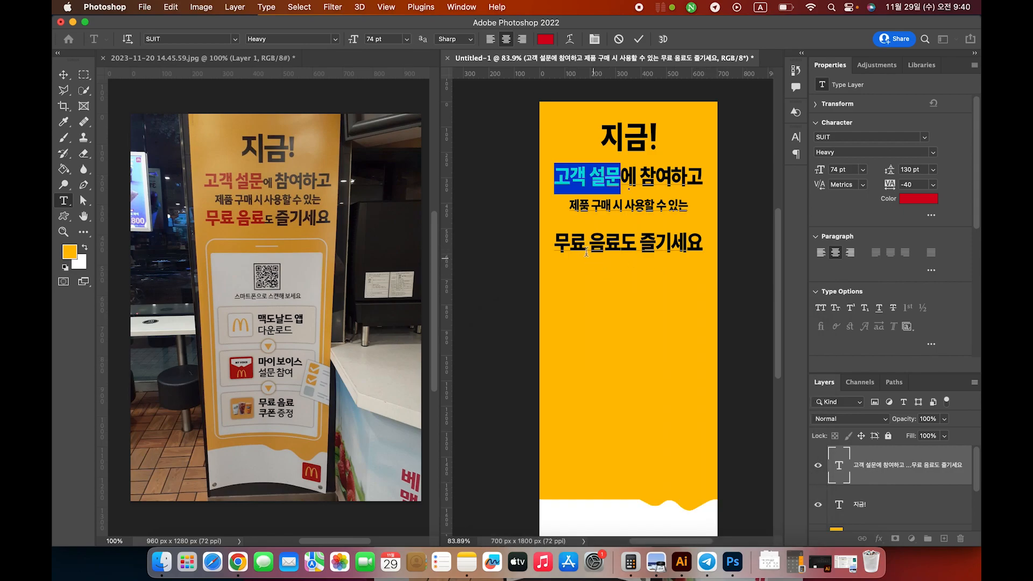
- Color the words "무료 음료" in the third line with the same dark red as "고객 설문"
mouse_move(563, 243)
left_mouse_down()
mouse_move(638, 243)
mouse_move(553, 238)
left_mouse_up()
left_click(545, 39)
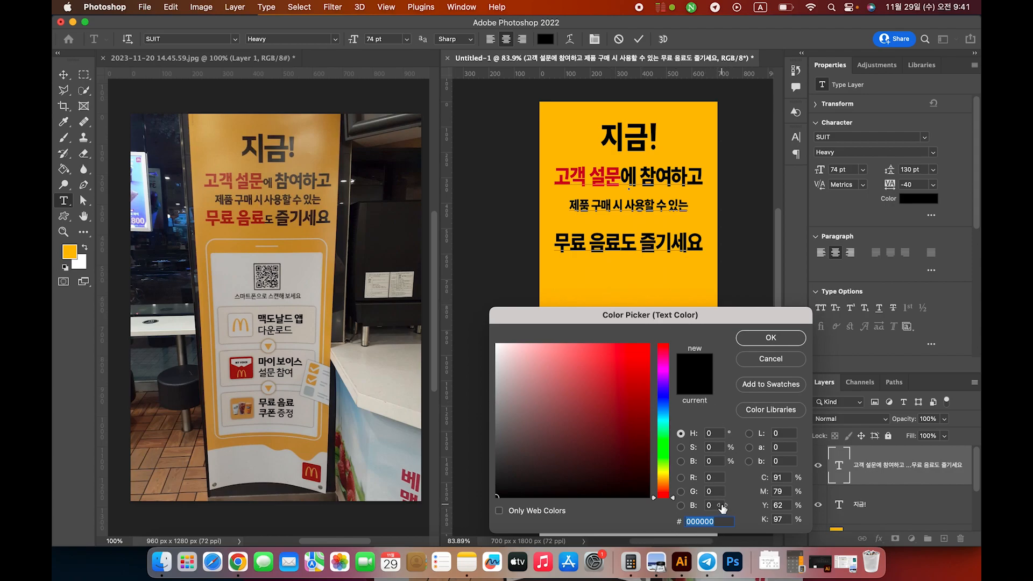
key("super+v")
left_click(771, 338)
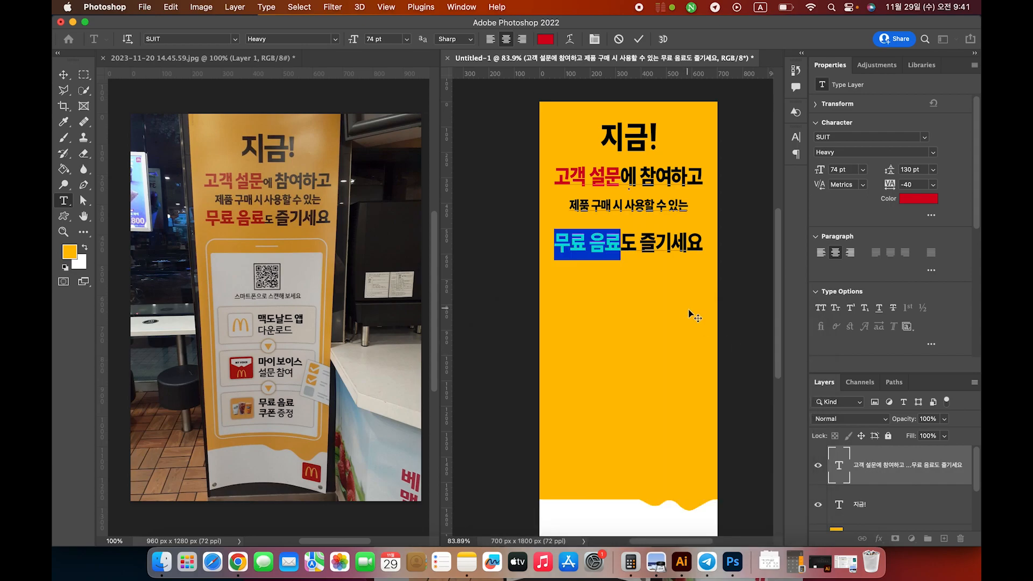
- Reduce the character "도" after "무료 음료" in the third line to a font size of 54 pt
left_click_drag(621, 244, 635, 244)
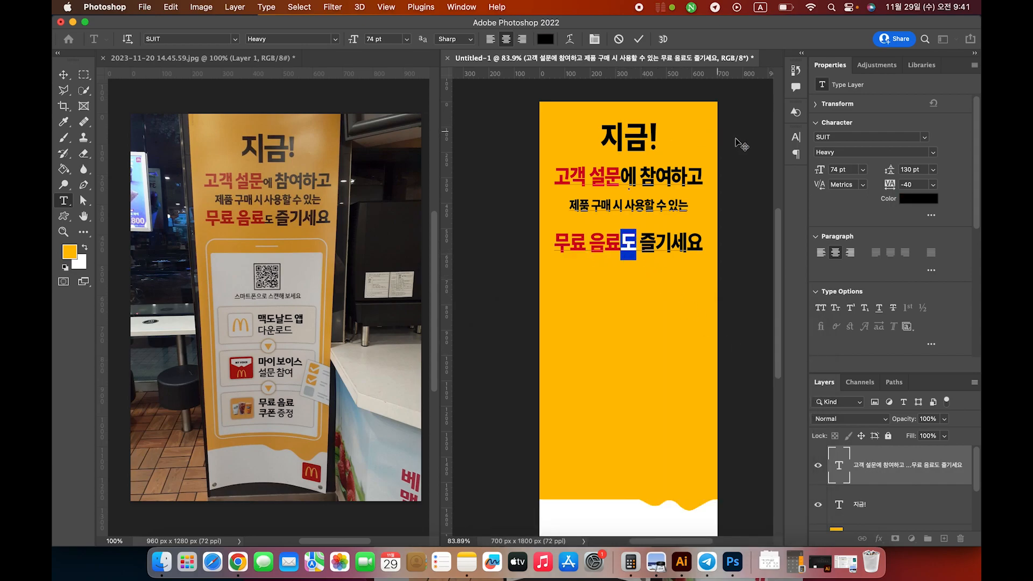
left_click(796, 137)
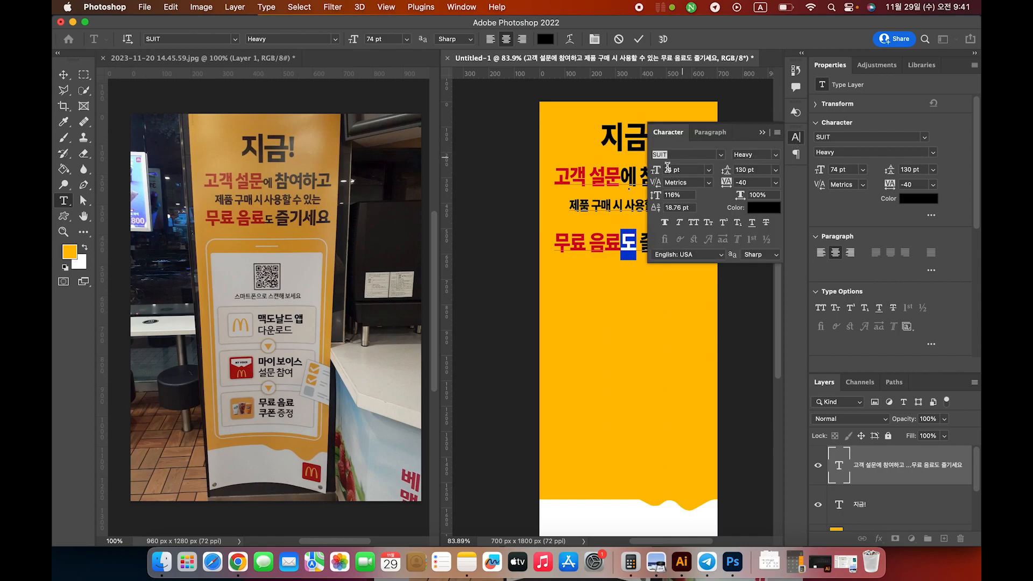
left_click_drag(656, 173, 648, 167)
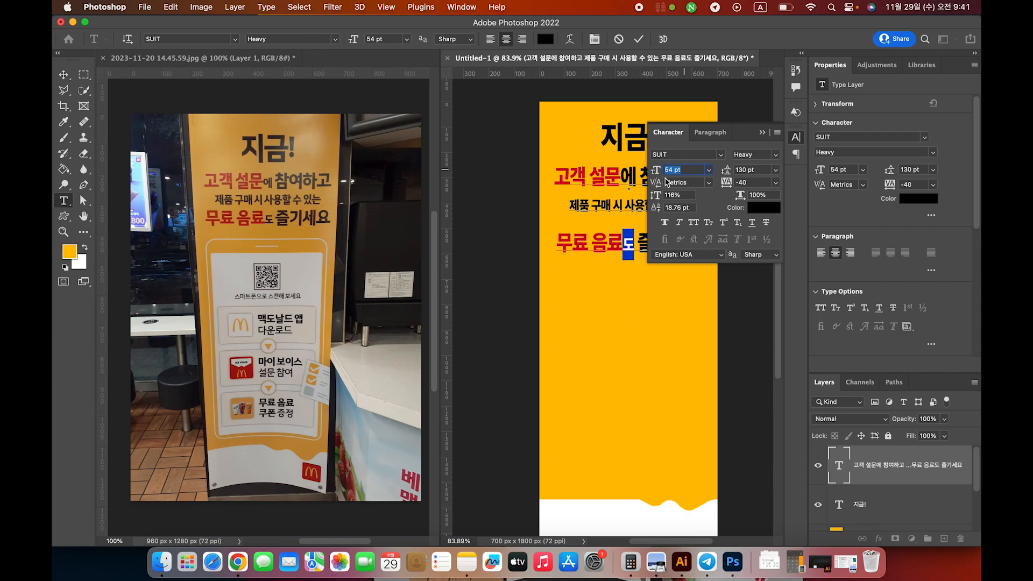
- Set the font size of "도" in the third line to 46 pt, matching the middle line
left_click(605, 213)
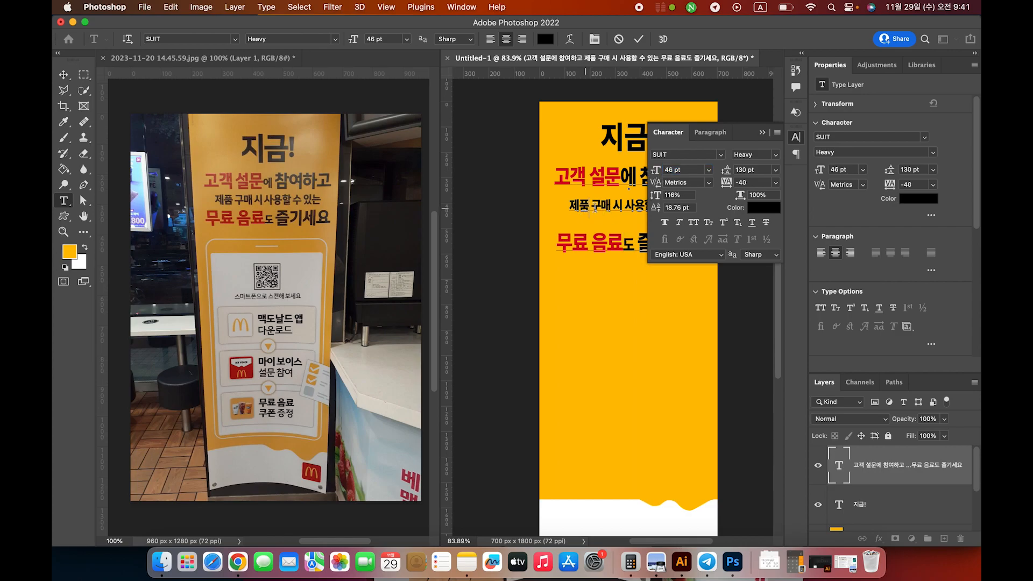
left_click_drag(590, 206, 613, 206)
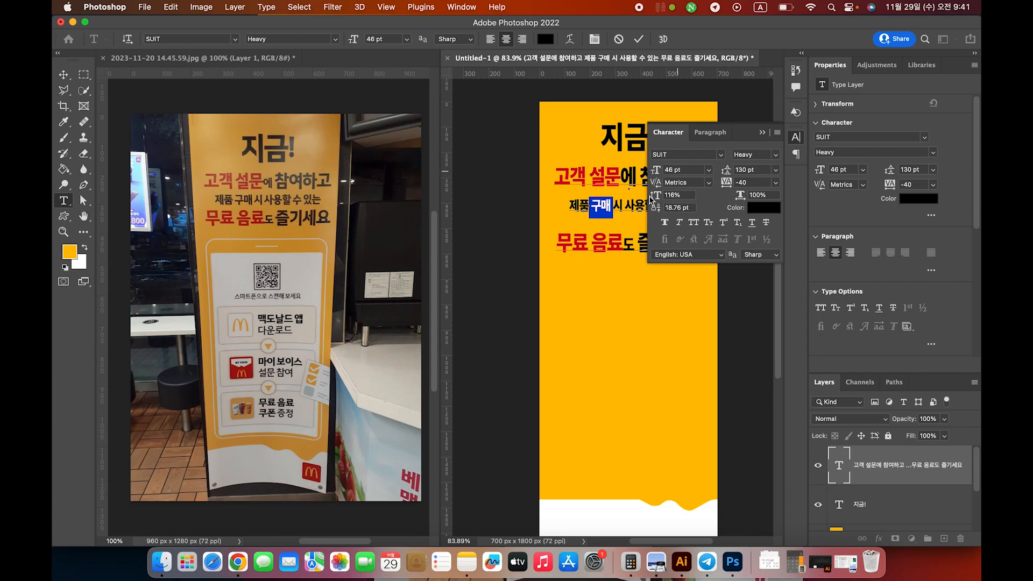
left_click(633, 242)
left_click_drag(634, 242, 628, 239)
left_click_drag(685, 169, 614, 165)
type("46")
key("Return")
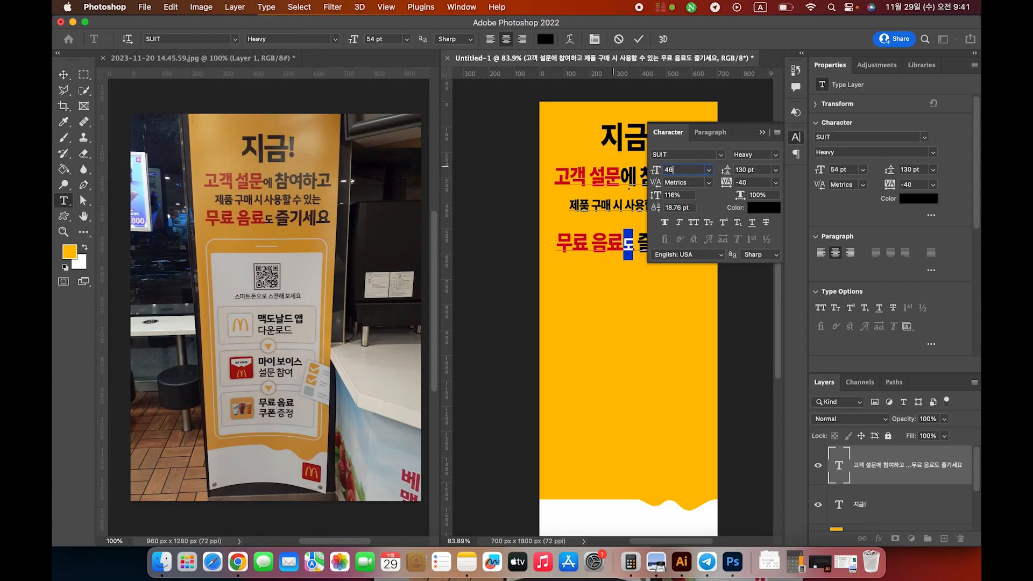
- Set the font size of "에" after "고객 설문" to 46 pt and finish the text edit
mouse_move(623, 178)
left_mouse_down()
mouse_move(636, 178)
mouse_move(611, 167)
left_mouse_up()
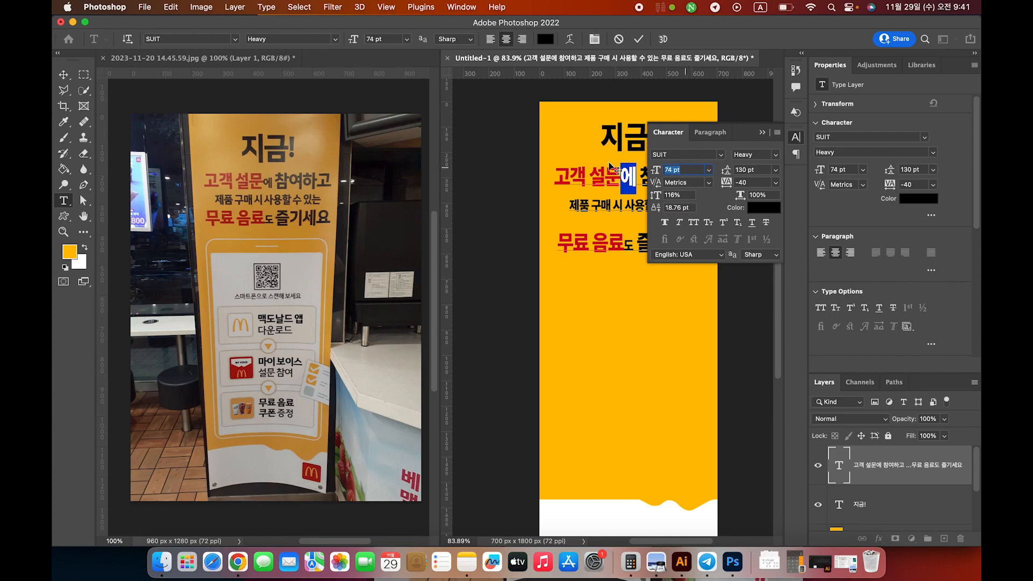
type("46")
key("Return")
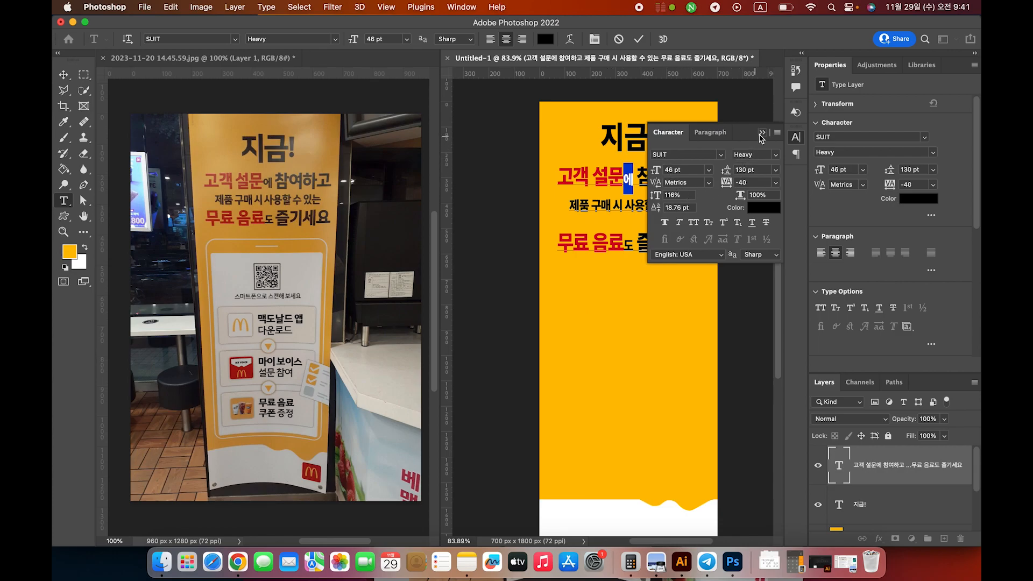
left_click(761, 134)
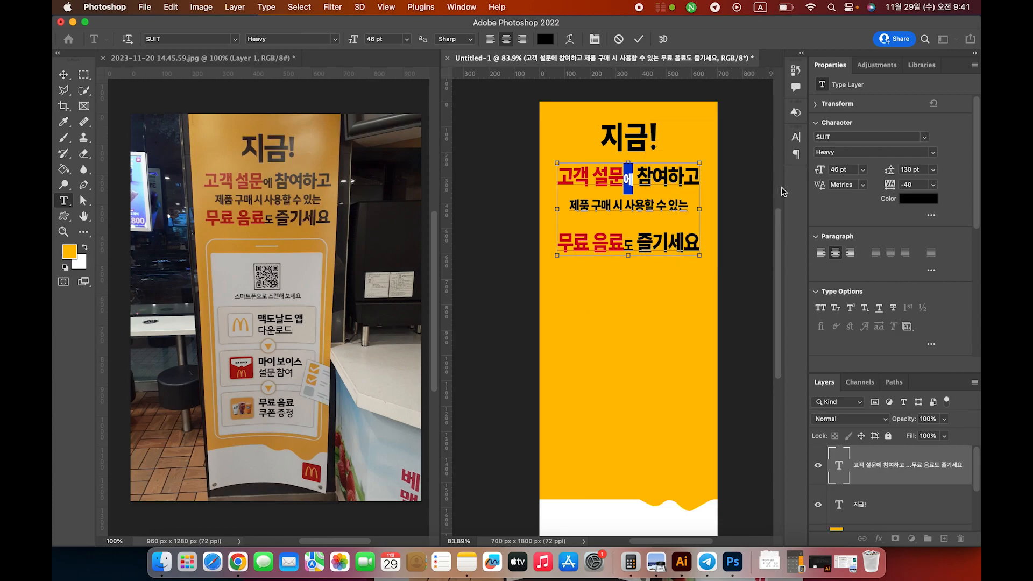
key("Escape")
key("v")
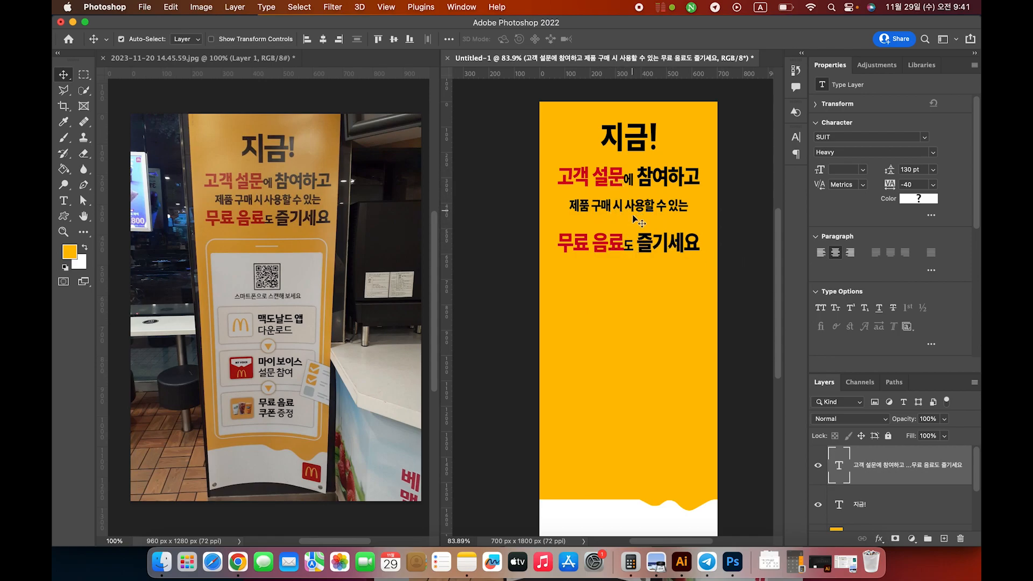
- Raise the whole third line "무료 음료도 즐기세요" with a baseline shift of 48.76 pt and finish the text edit
double_click(603, 243)
left_click(604, 243)
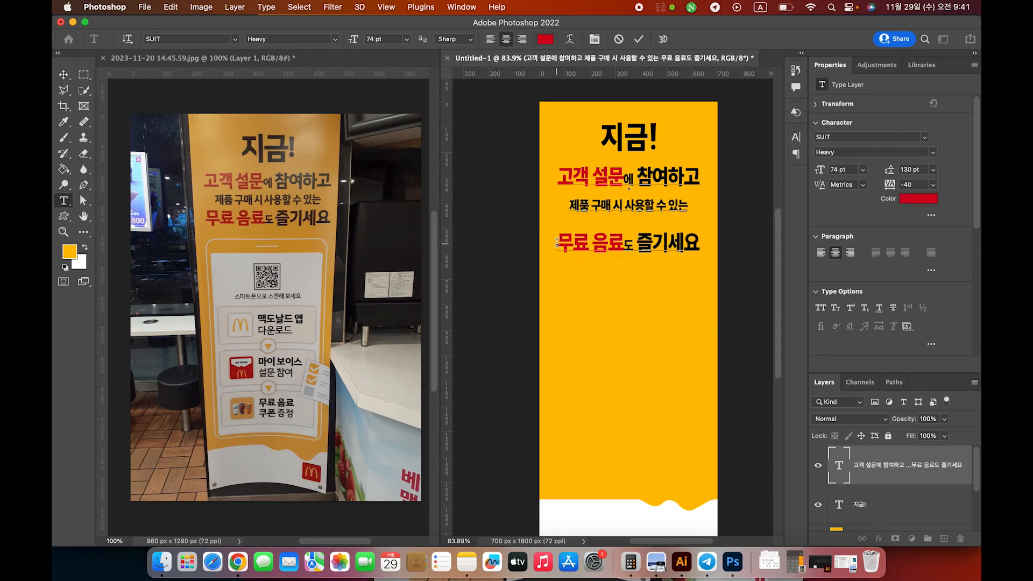
left_click_drag(557, 244, 713, 243)
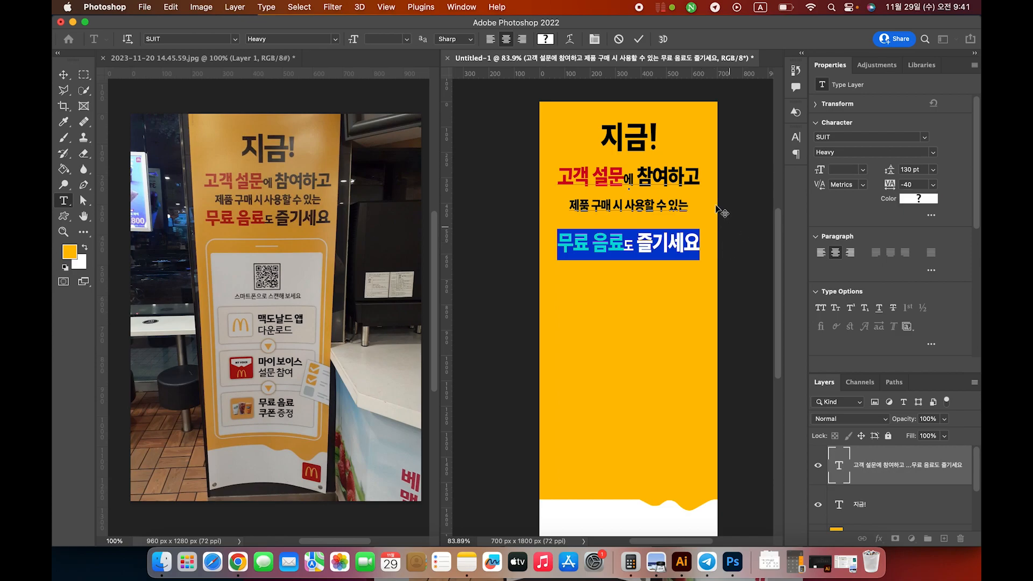
left_click(796, 138)
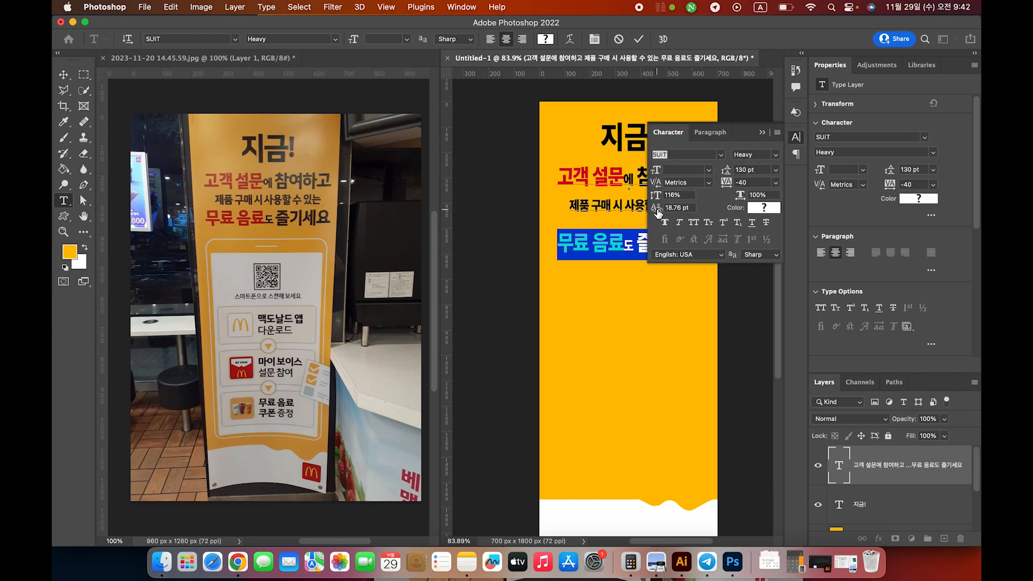
left_click_drag(657, 211, 676, 213)
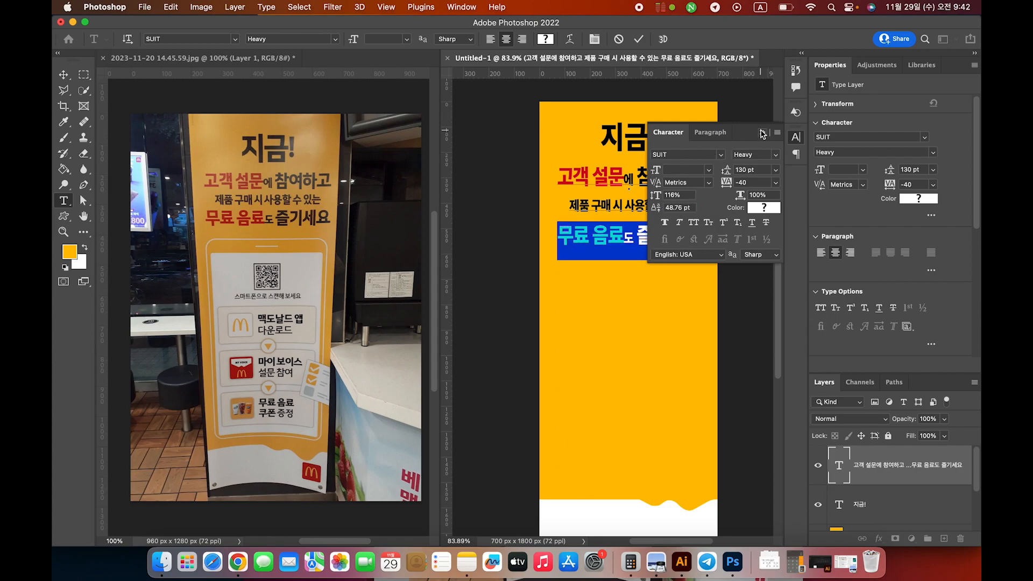
left_click(763, 134)
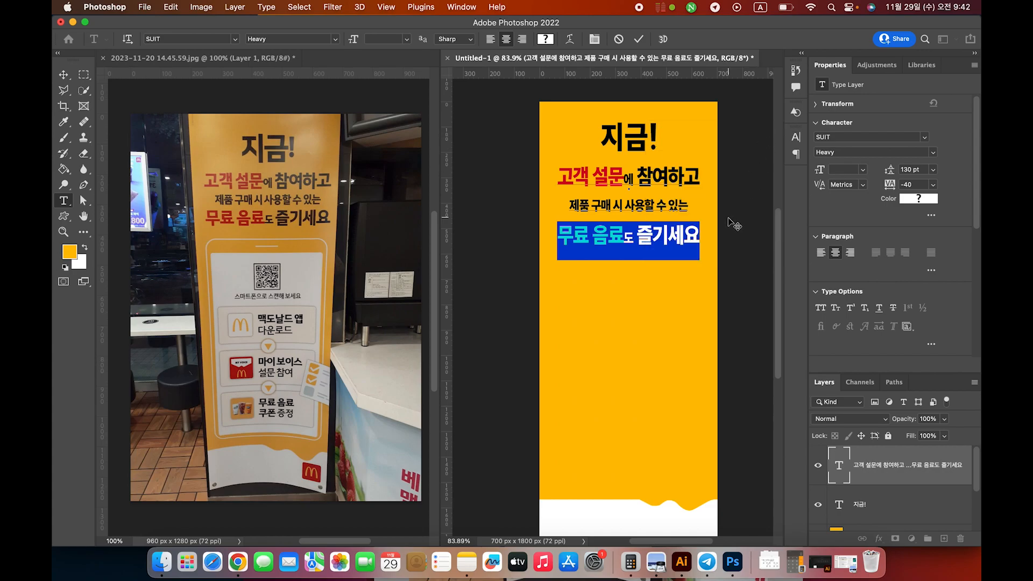
key("Escape")
key("v")
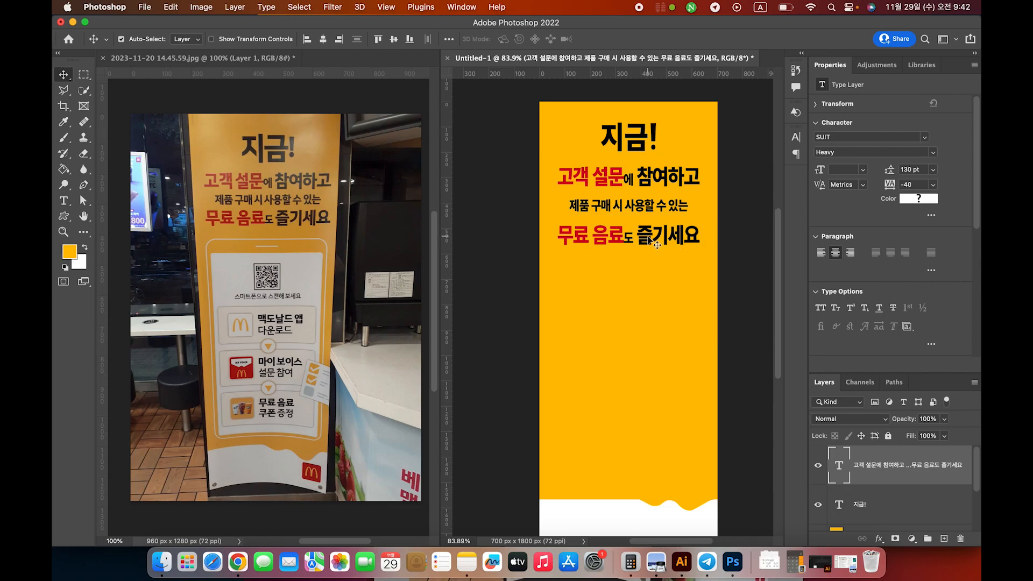
- Increase the baseline shift of the third line "무료 음료도 즐기세요" to 57.76 pt and commit the text
double_click(611, 237)
left_click(592, 237)
left_click_drag(560, 235, 702, 239)
left_click(796, 137)
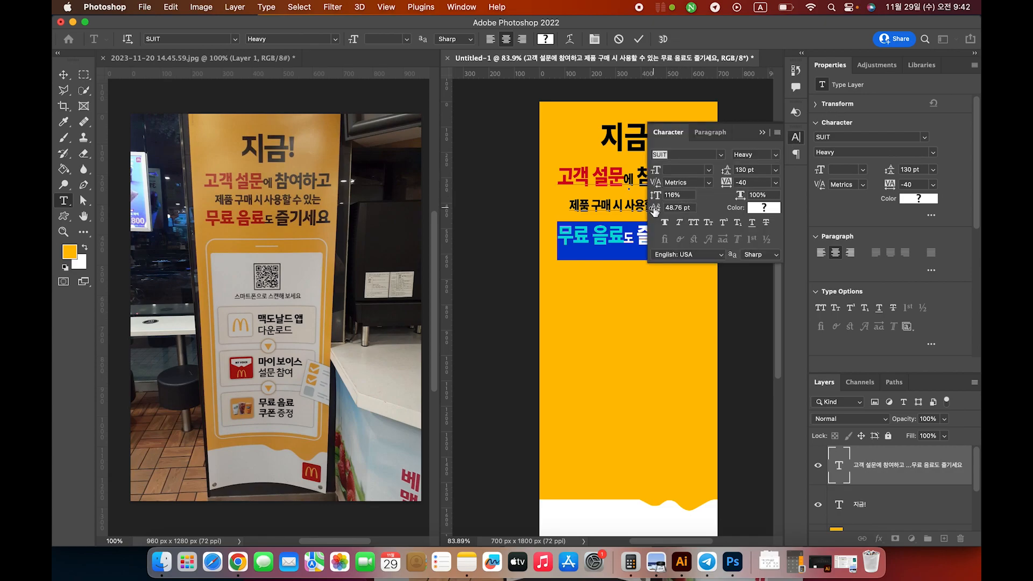
left_click_drag(655, 210, 660, 212)
left_click(762, 135)
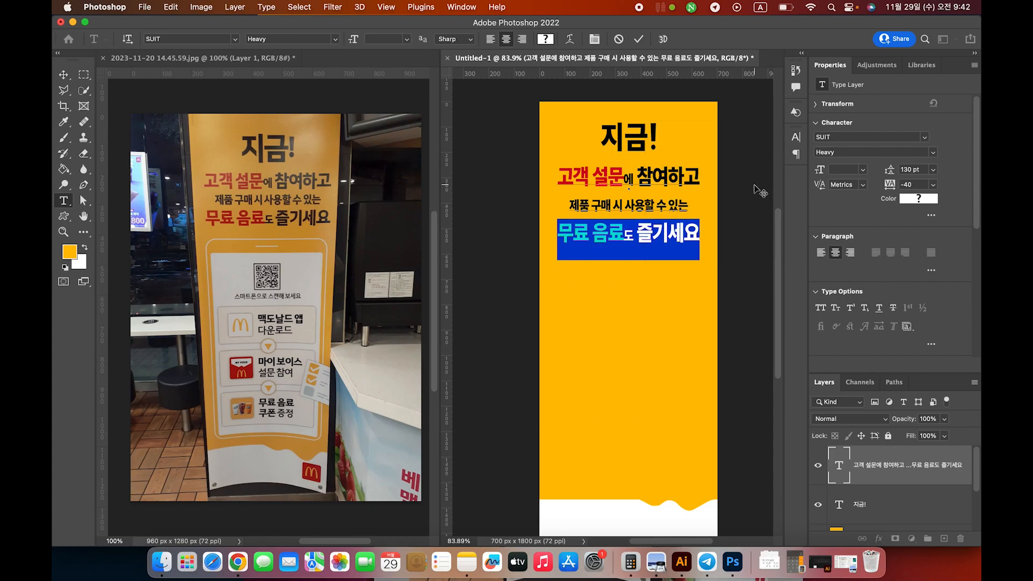
key("super+Return")
key("v")
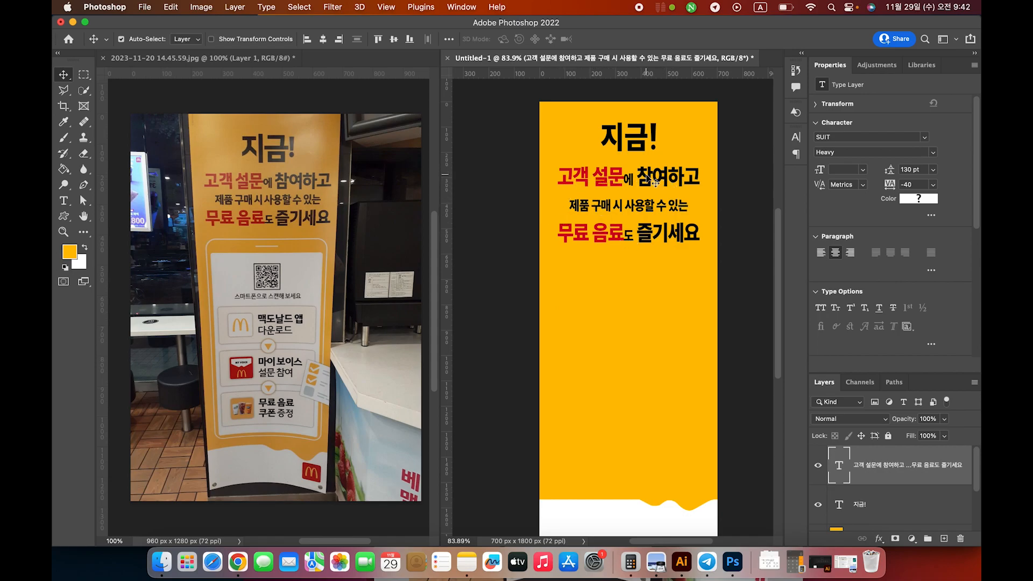
- Tighten the three-line text's leading to 99 pt, close the character settings and deselect the layer
left_click(796, 136)
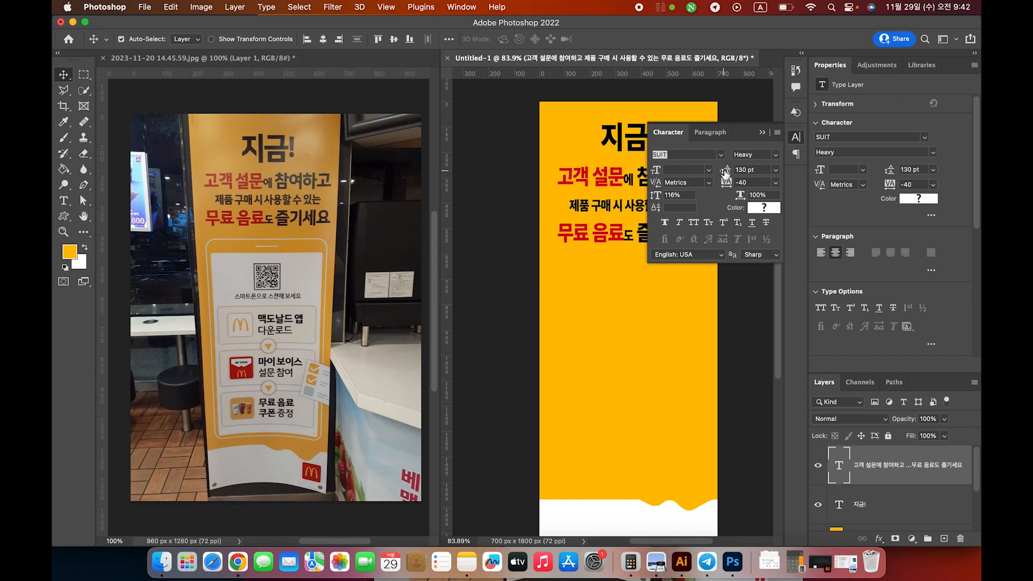
left_click_drag(723, 173, 708, 173)
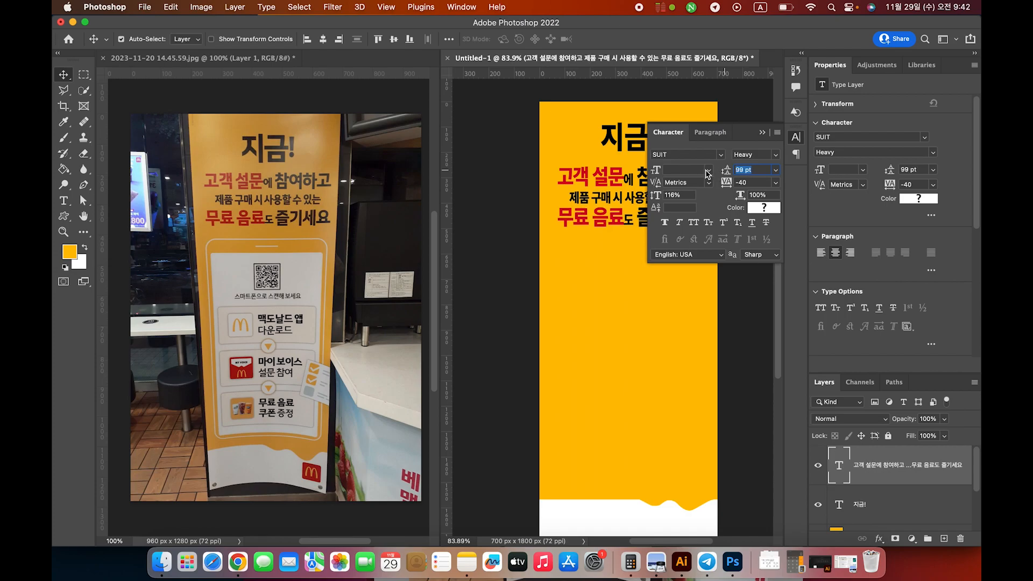
left_click(762, 132)
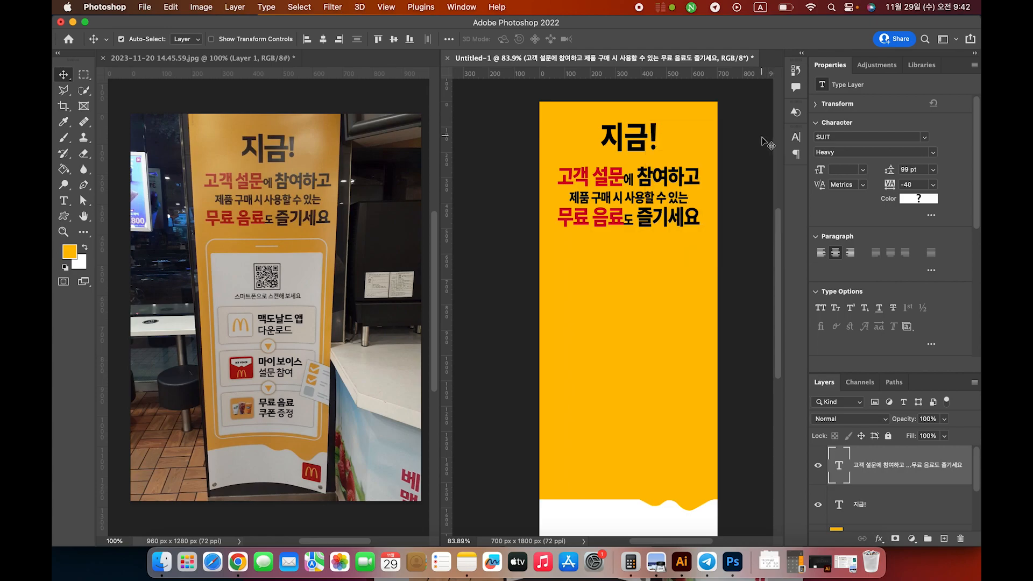
left_click(746, 189)
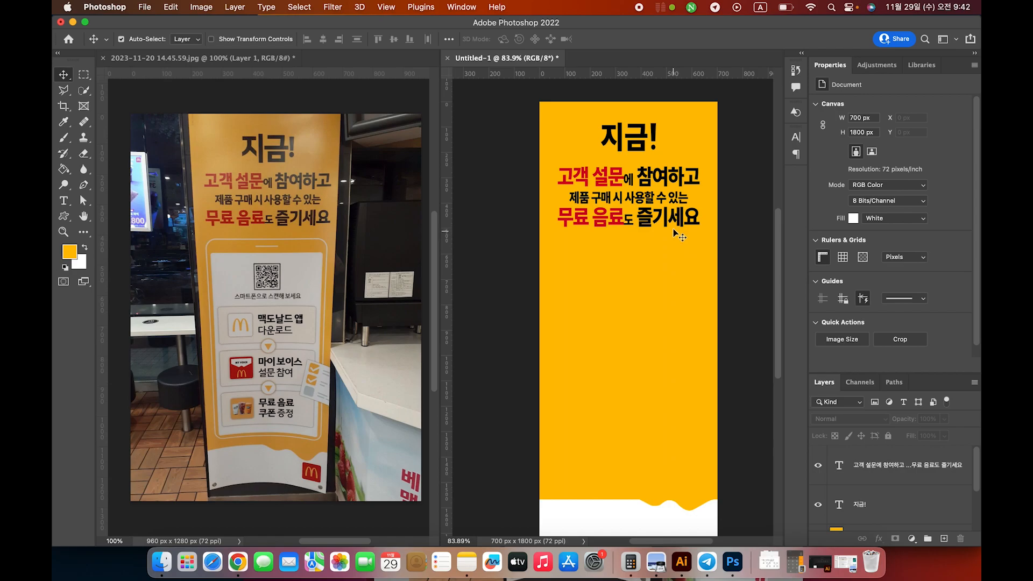
- Set the baseline shift of only the third line "무료 음료도 즐기세요" to 51.76 pt and commit the text
scroll(673, 222, "left", 2)
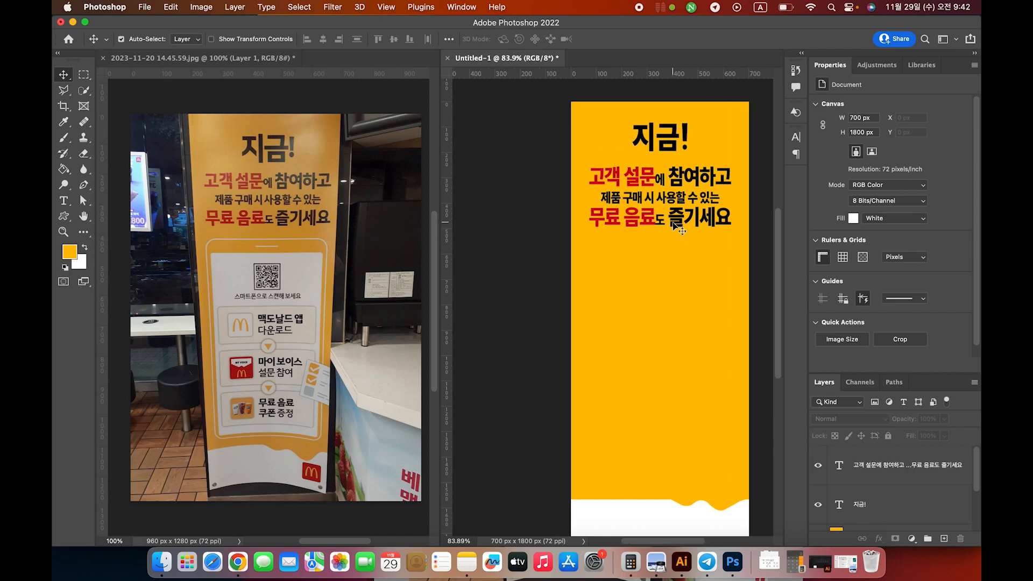
double_click(690, 228)
left_click(593, 217)
left_click_drag(593, 215, 740, 219)
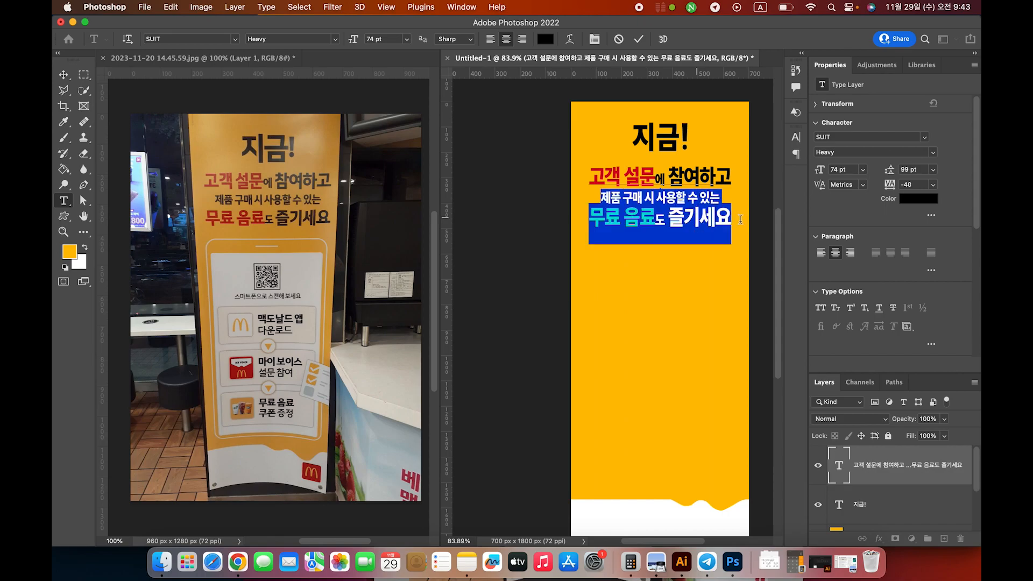
left_click(717, 221)
left_click_drag(590, 222, 733, 218)
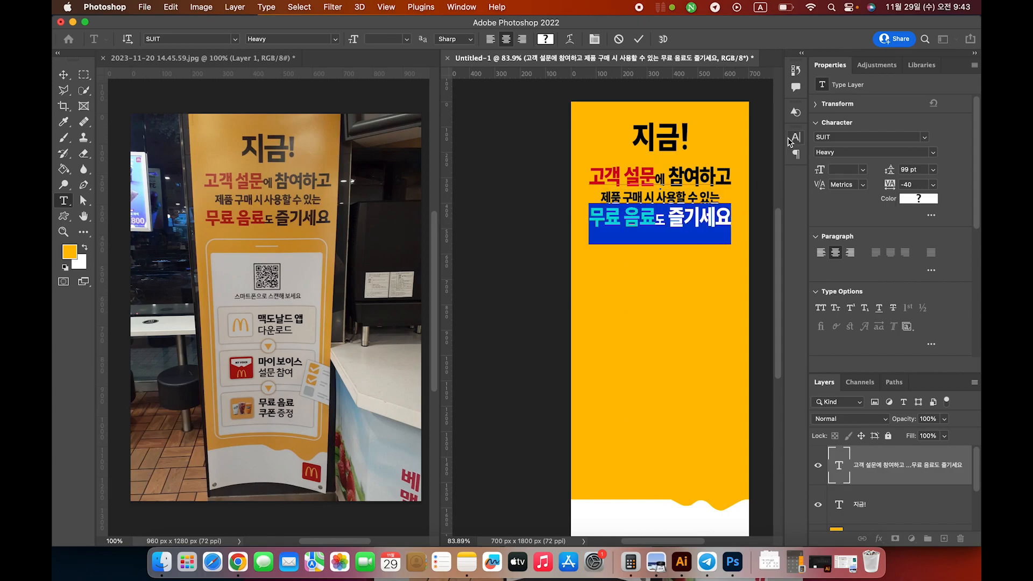
left_click(796, 137)
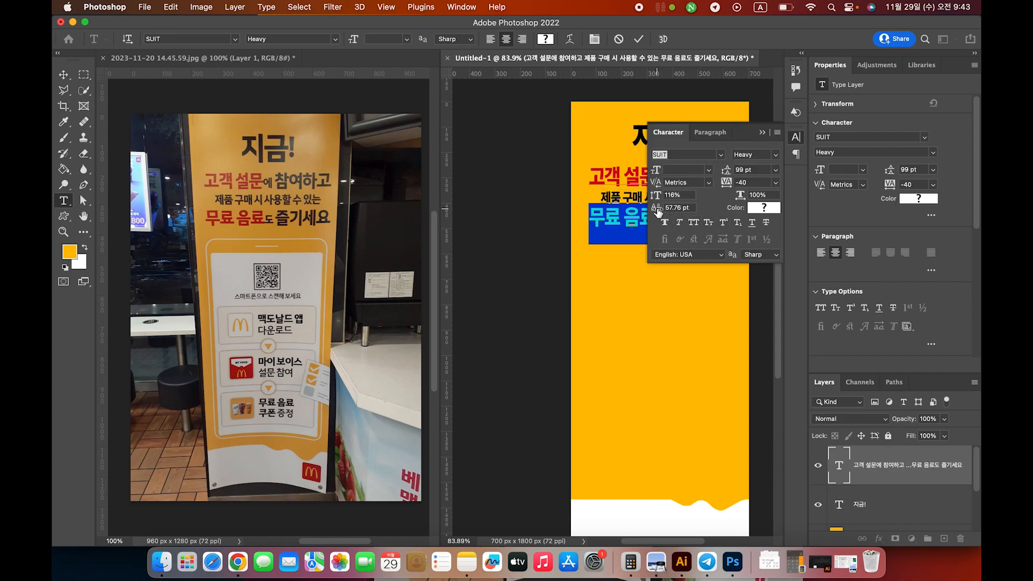
left_click_drag(657, 211, 654, 211)
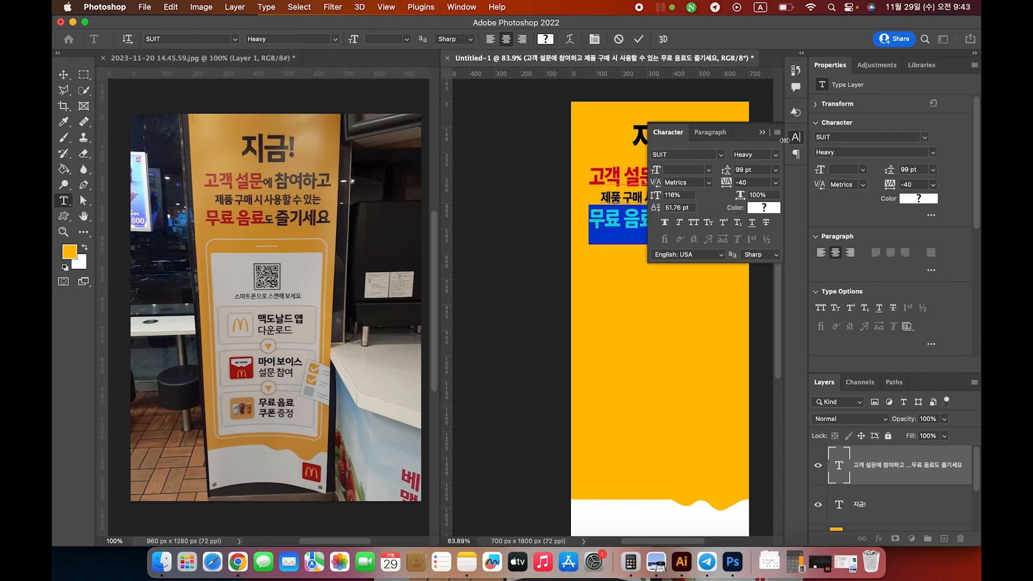
left_click(762, 133)
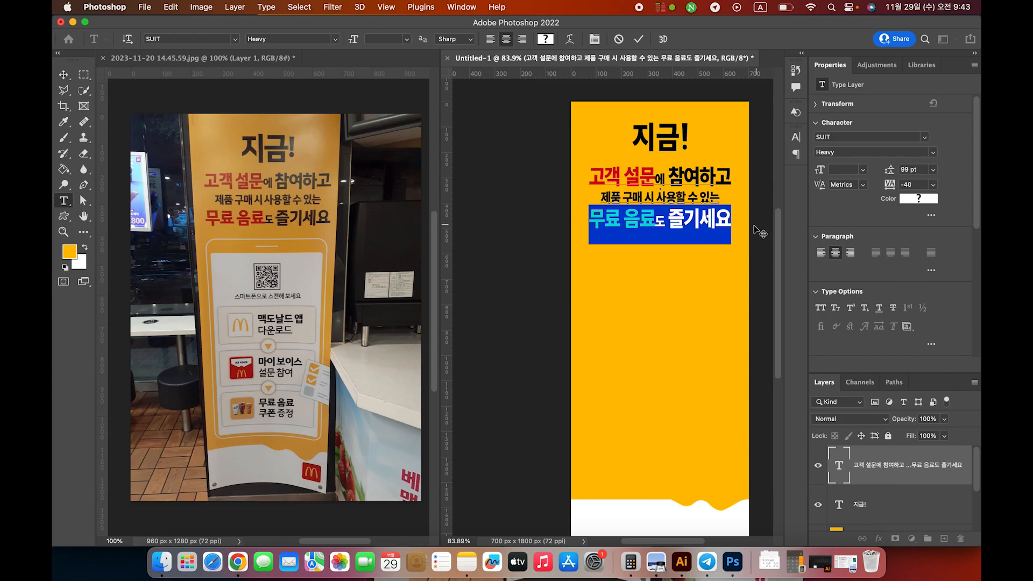
left_click(759, 233)
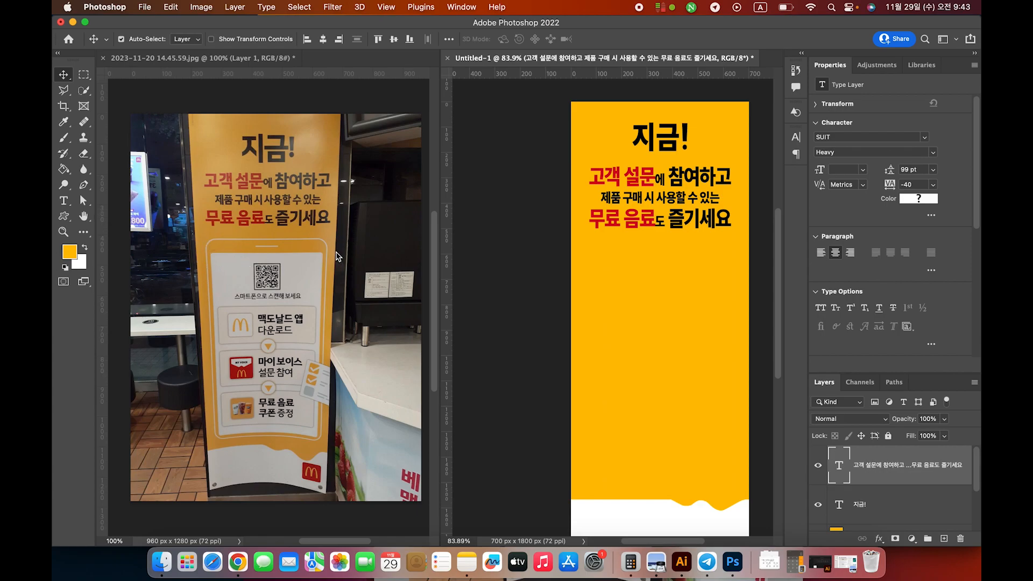
- Draw a rectangle shape about 561 × 936 px below the three-line text for the phone-shaped frame
left_click_drag(64, 216, 124, 213)
left_click(125, 215)
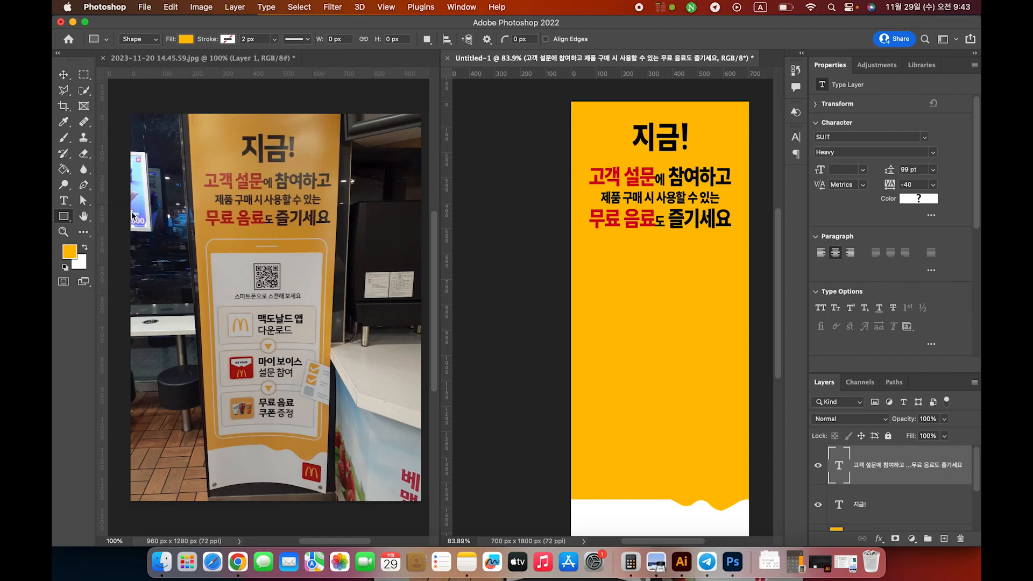
scroll(275, 105, "left", 3)
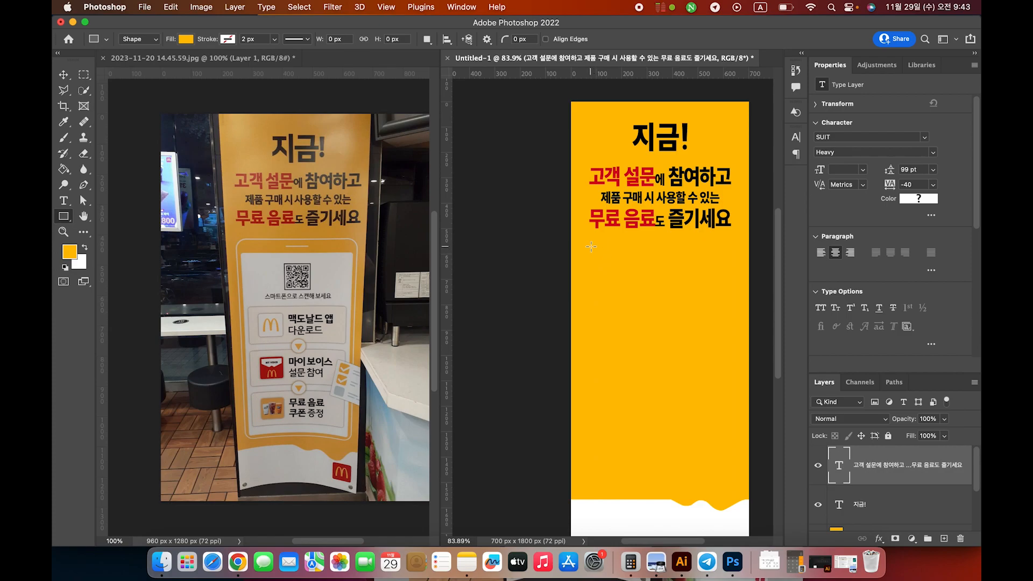
left_click_drag(589, 245, 731, 481)
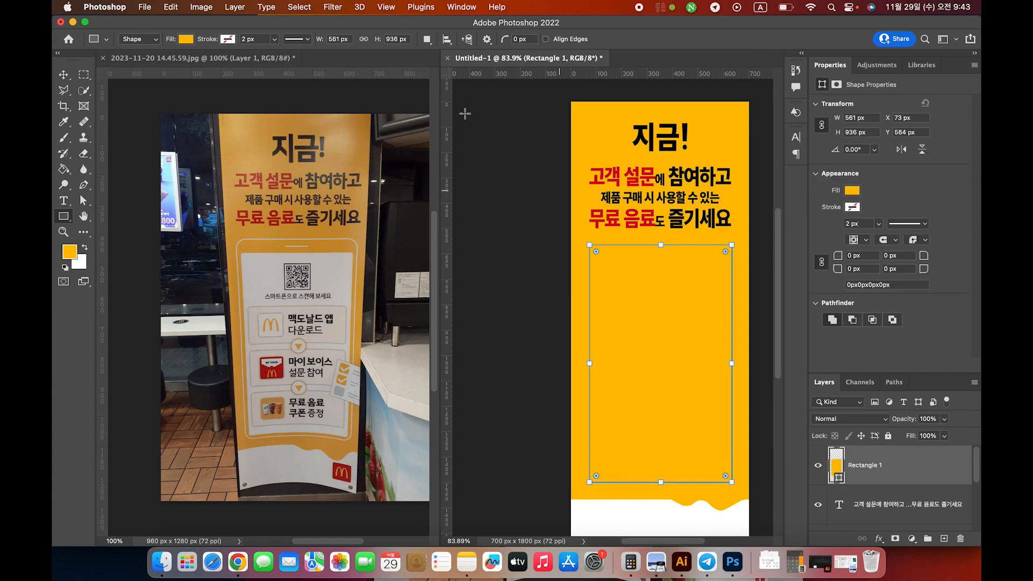
- Centre the rectangle horizontally on the canvas
left_click(63, 76)
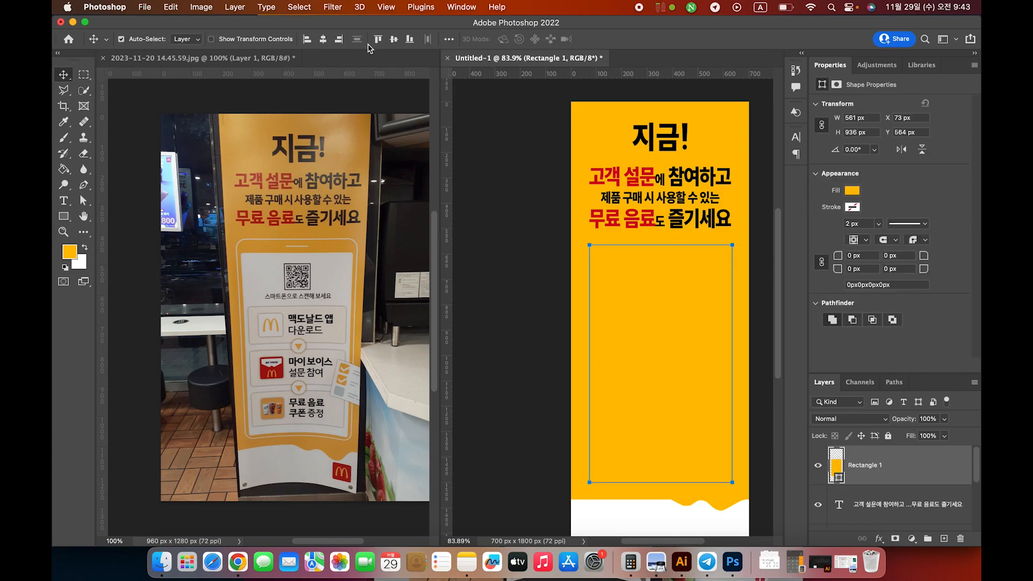
left_click(323, 41)
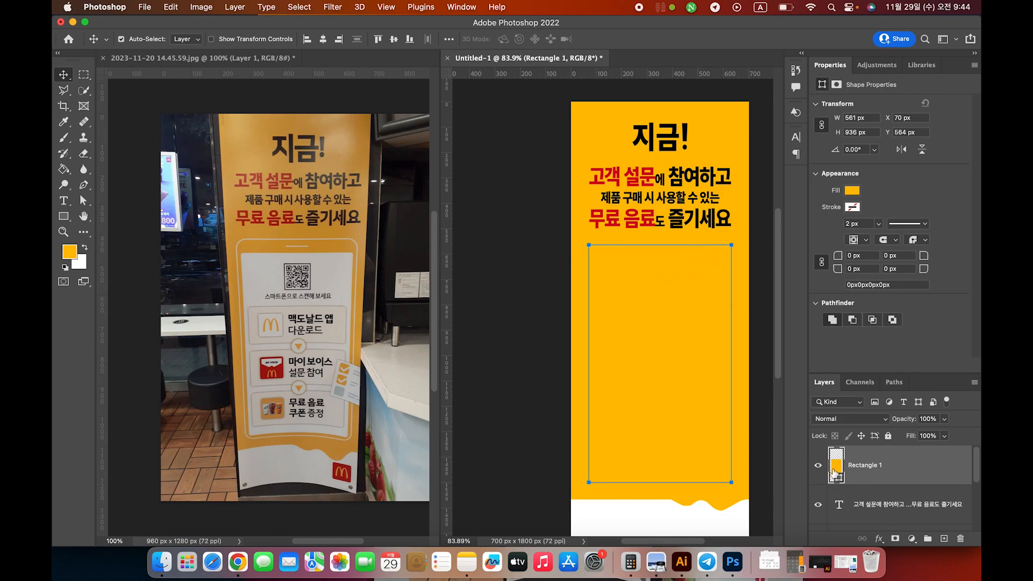
- Give the rectangle the recently used off-white stroke colour and remove its fill
left_click(64, 216)
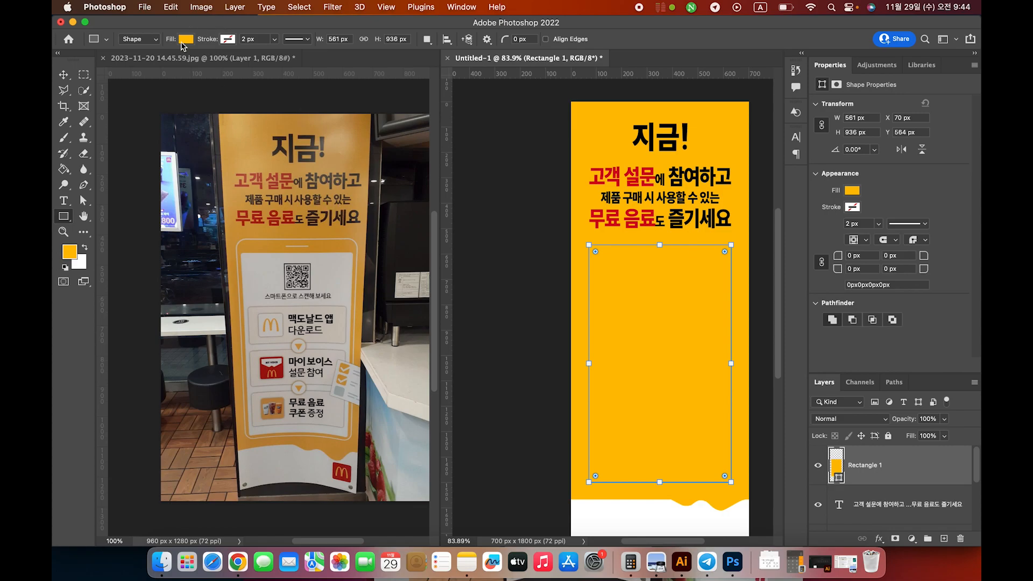
left_click(228, 39)
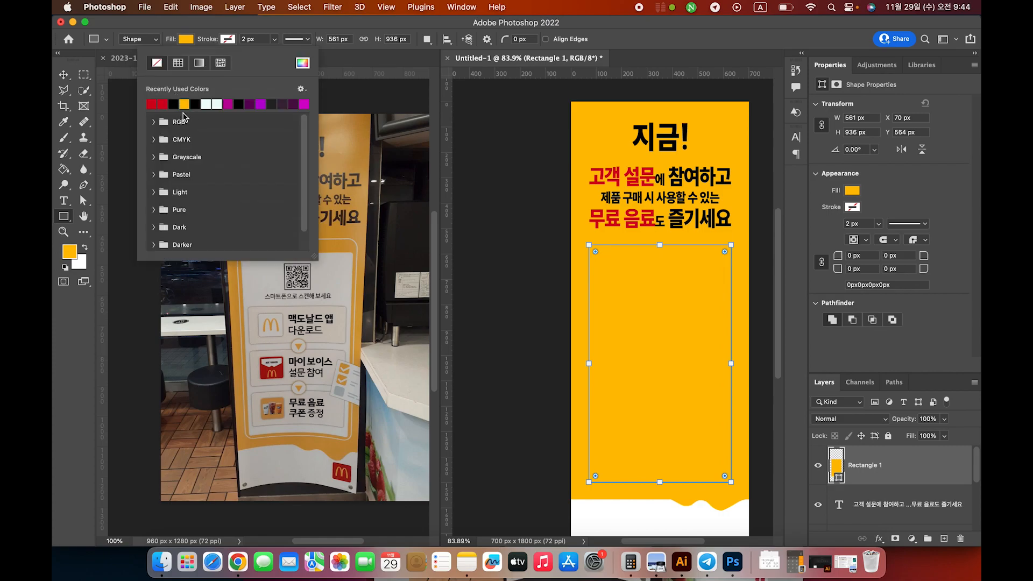
left_click(206, 104)
left_click(217, 103)
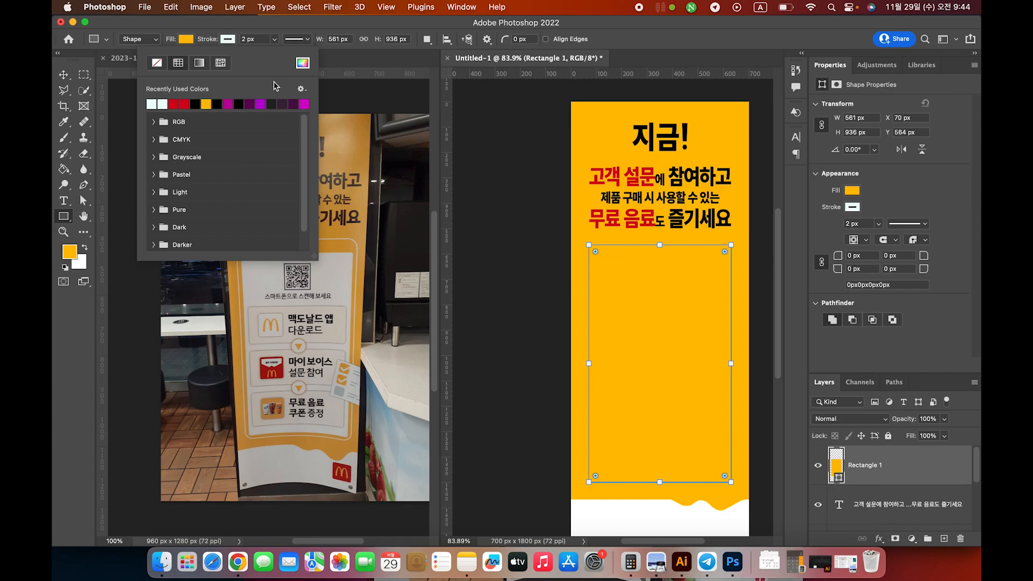
left_click(232, 41)
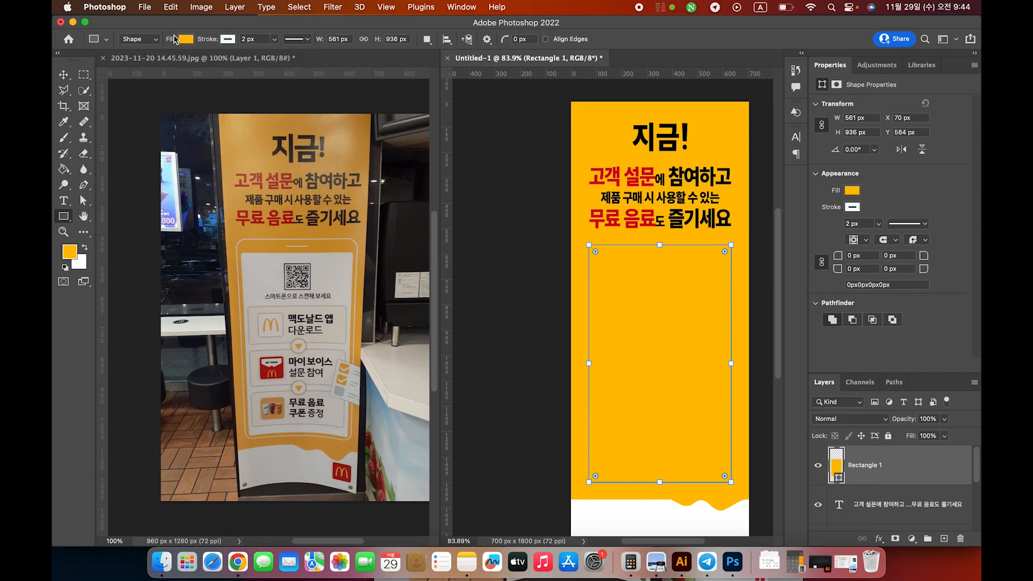
left_click(181, 39)
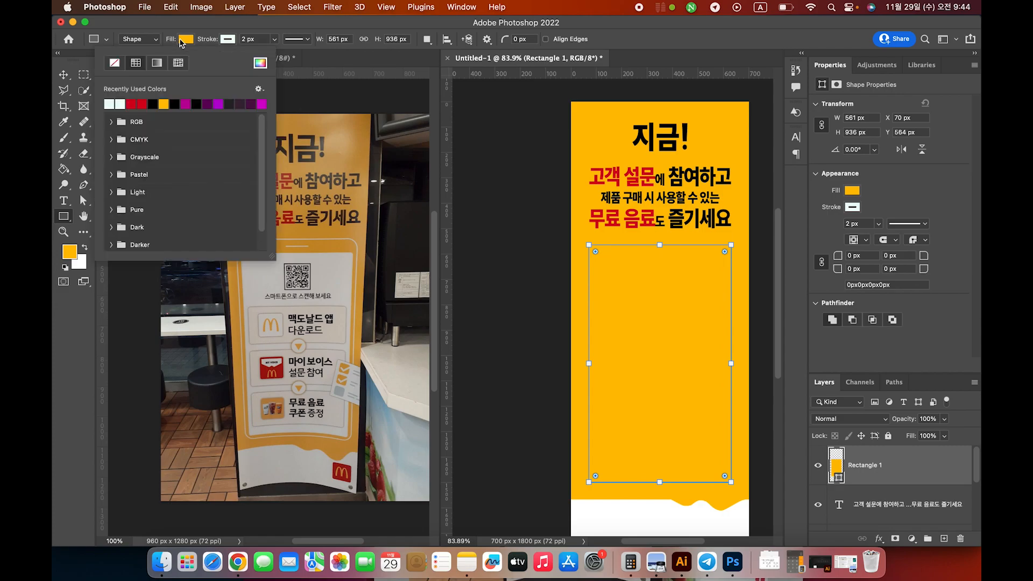
left_click(114, 63)
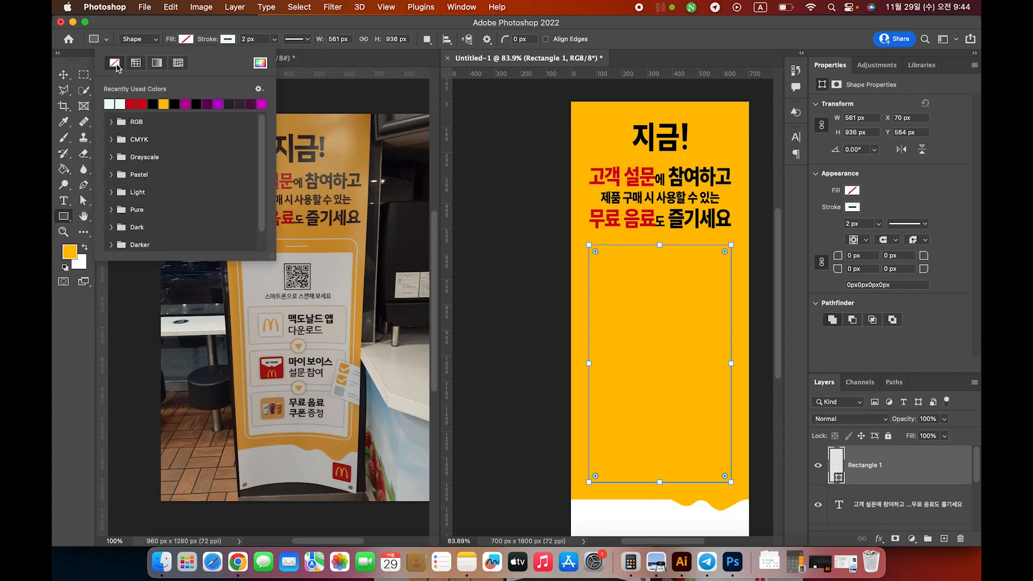
- Set the rectangle's stroke width to 5 px and deselect the layer to check the outline against the photo
left_click(234, 41)
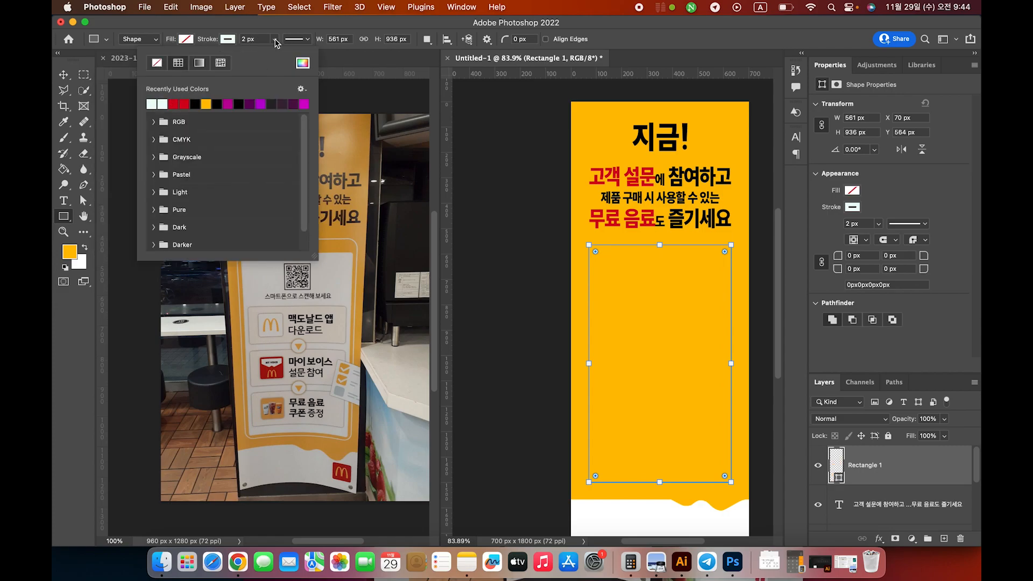
left_click(276, 43)
left_click(265, 38)
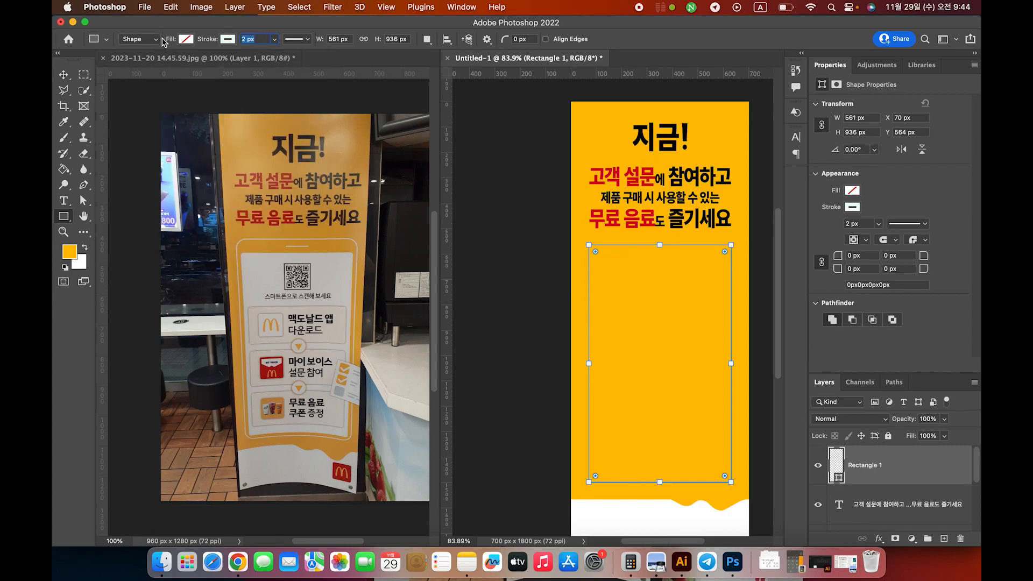
type("5")
key("Return")
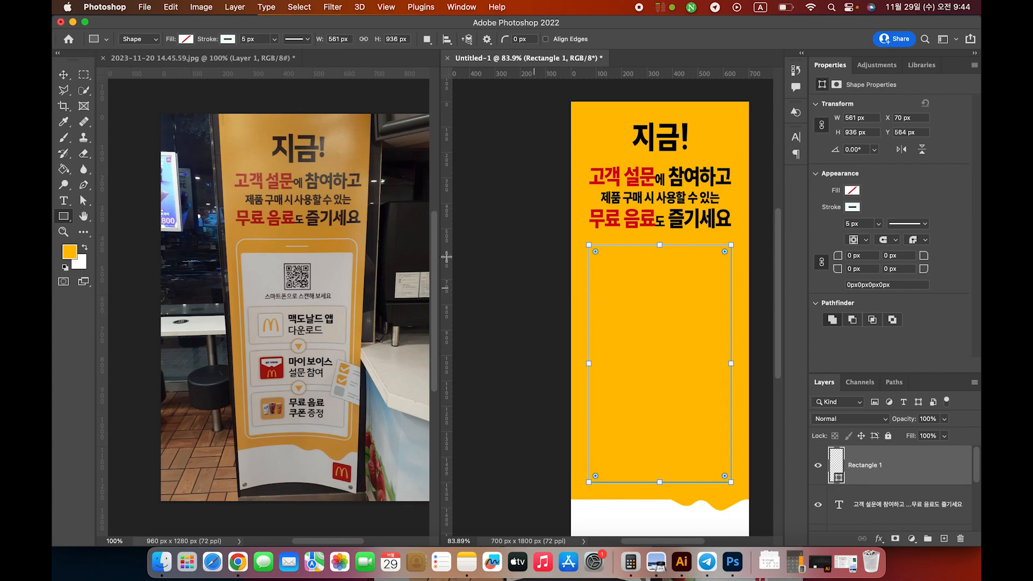
left_click(64, 75)
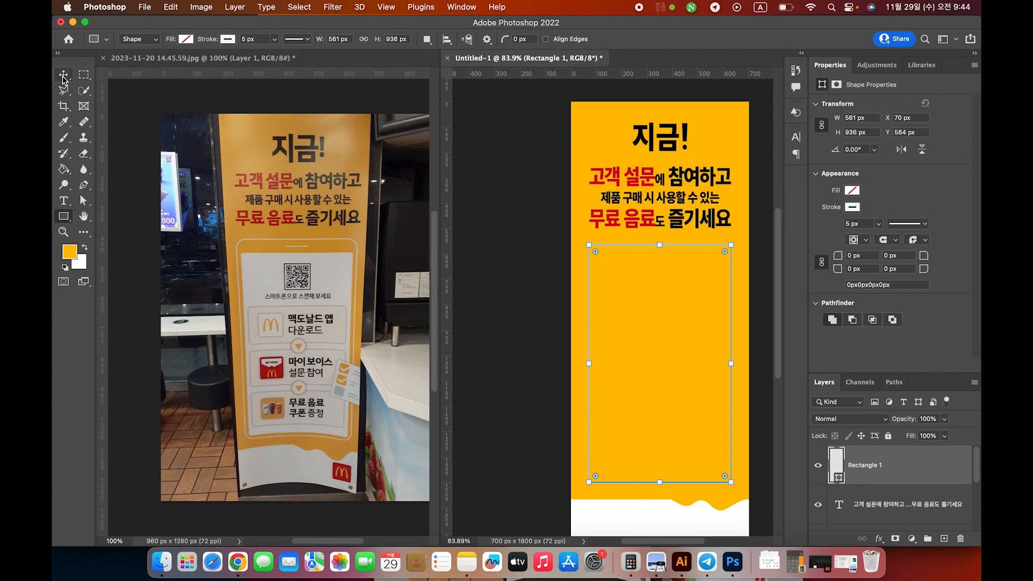
left_click(554, 351)
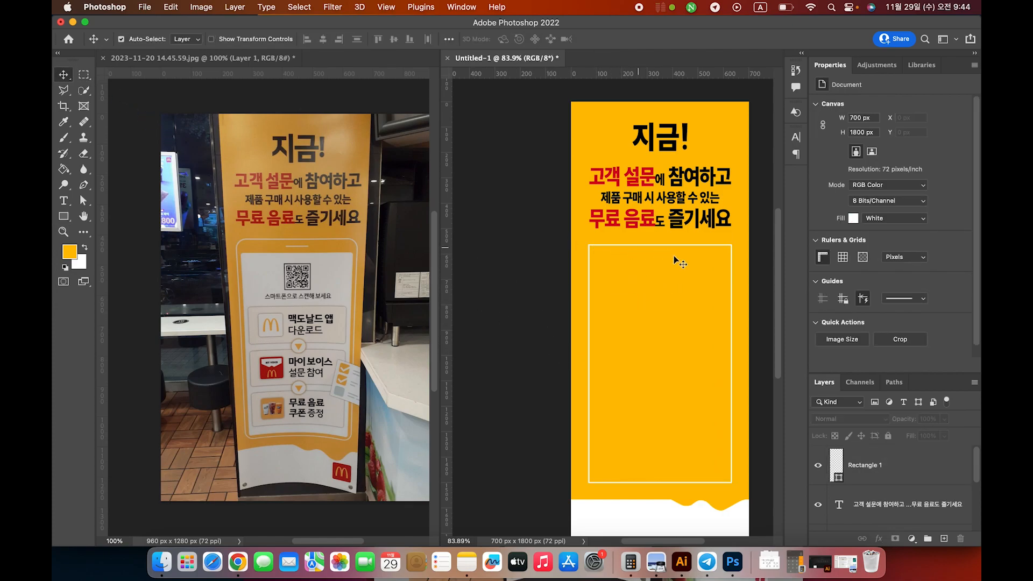
scroll(664, 253, "left", 10)
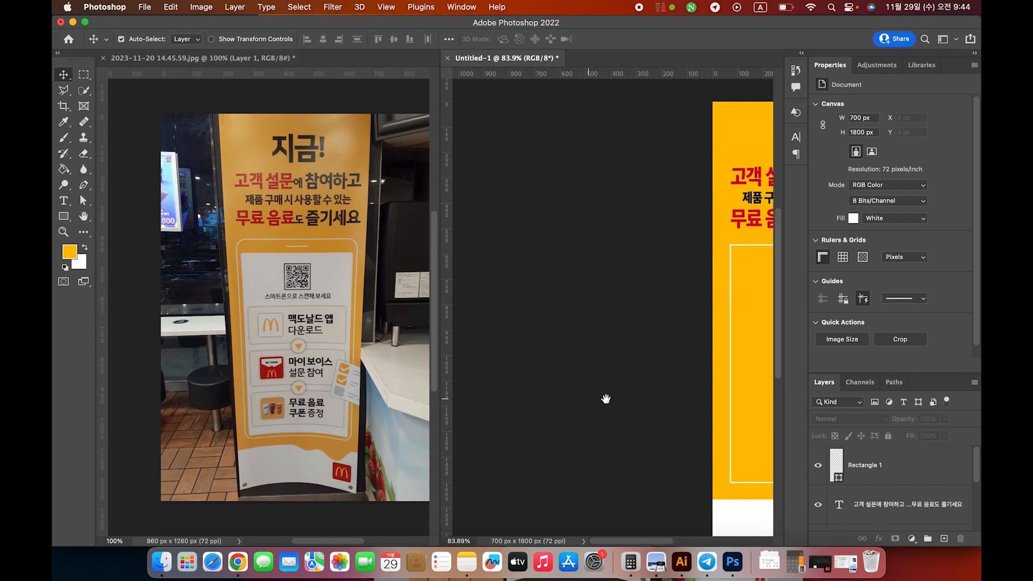
scroll(474, 386, "right", 10)
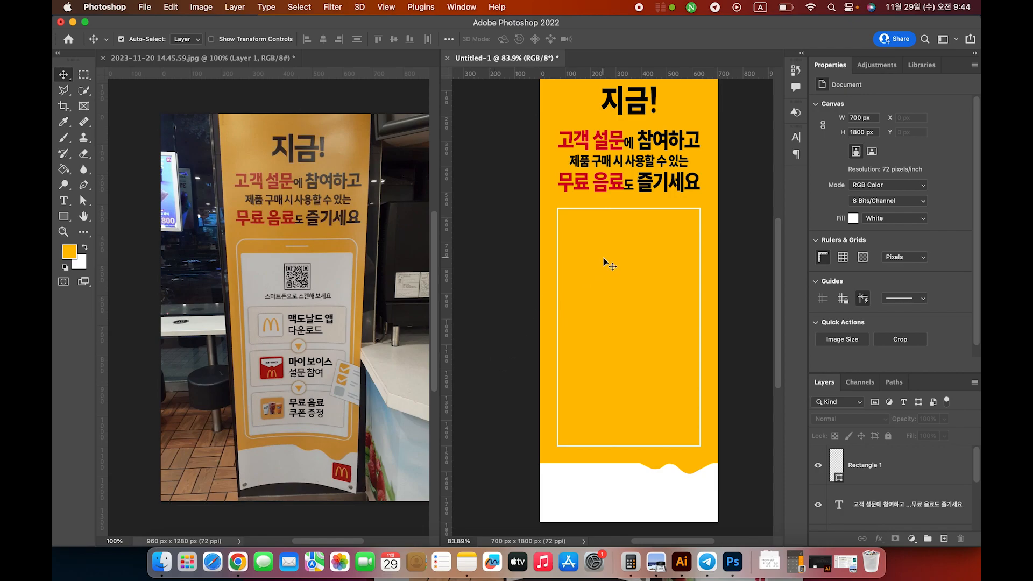
- Reduce the rectangle's stroke width to 4 px and deselect the layer
left_click(589, 213)
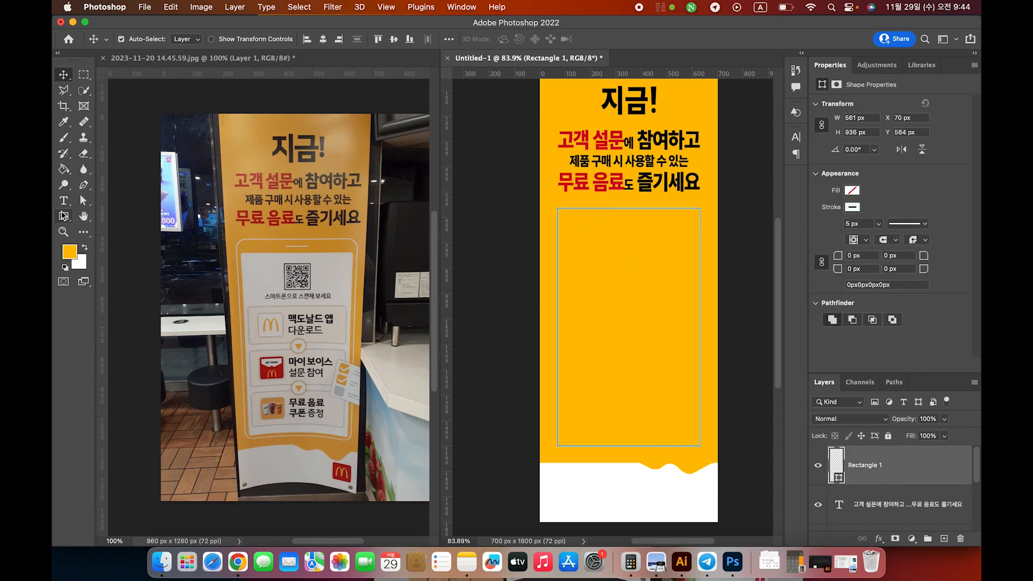
left_click(64, 216)
left_click_drag(263, 40, 200, 38)
type("4")
key("Return")
left_click(63, 74)
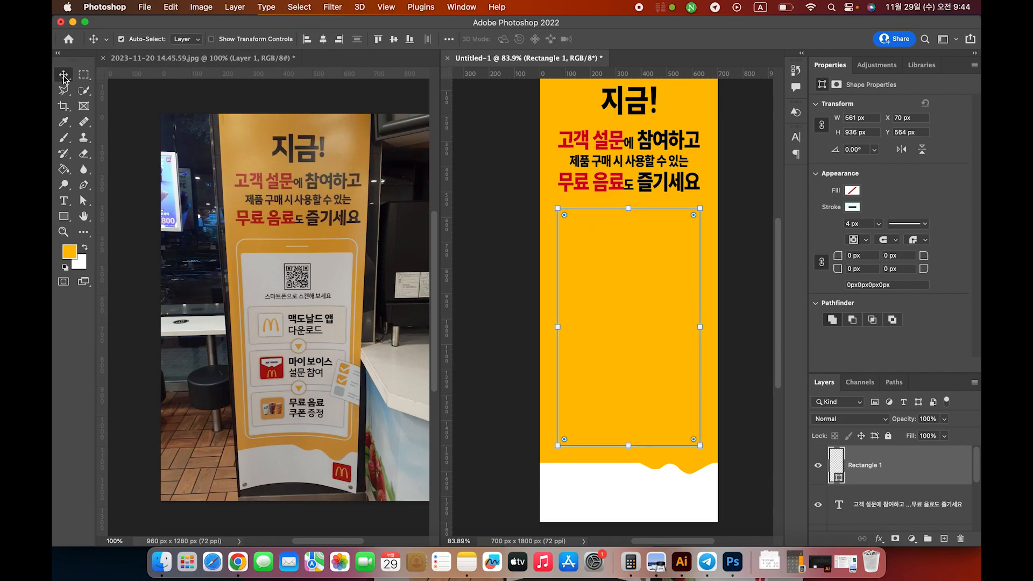
left_click(496, 273)
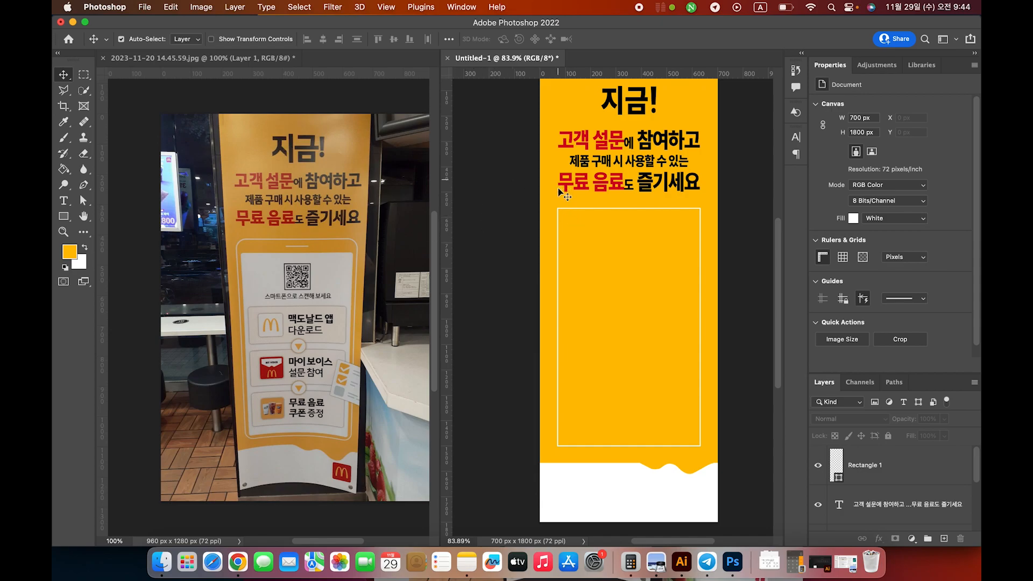
- Reduce the rectangle's stroke width to 3 px and deselect the layer
left_click(563, 210)
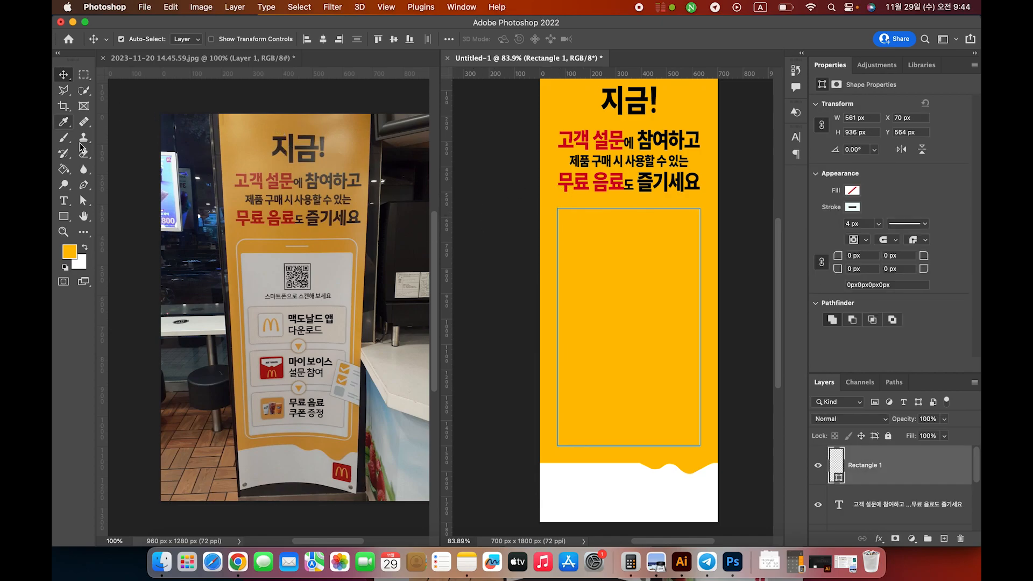
left_click(64, 216)
double_click(251, 39)
type("3")
key("Return")
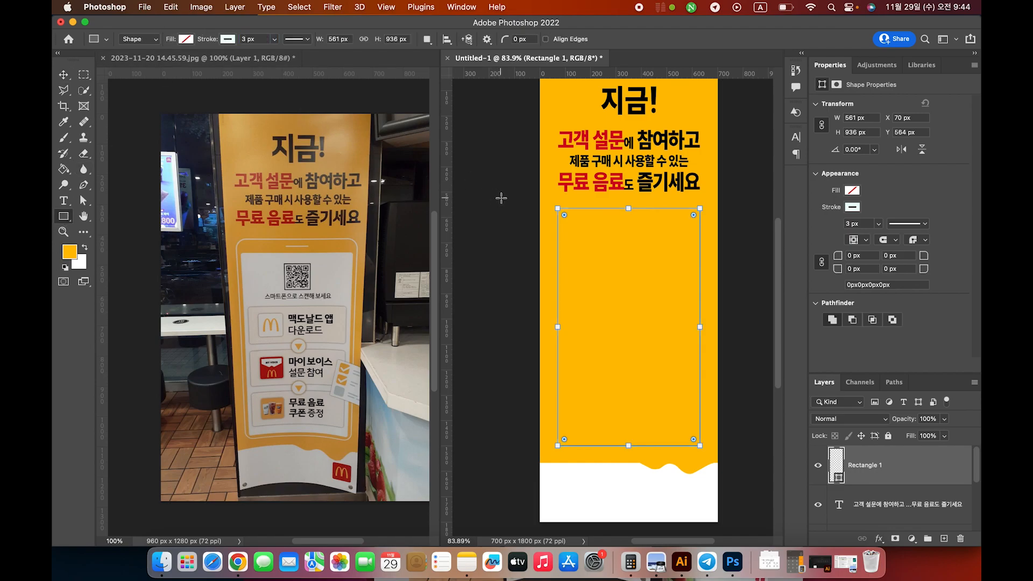
left_click(64, 75)
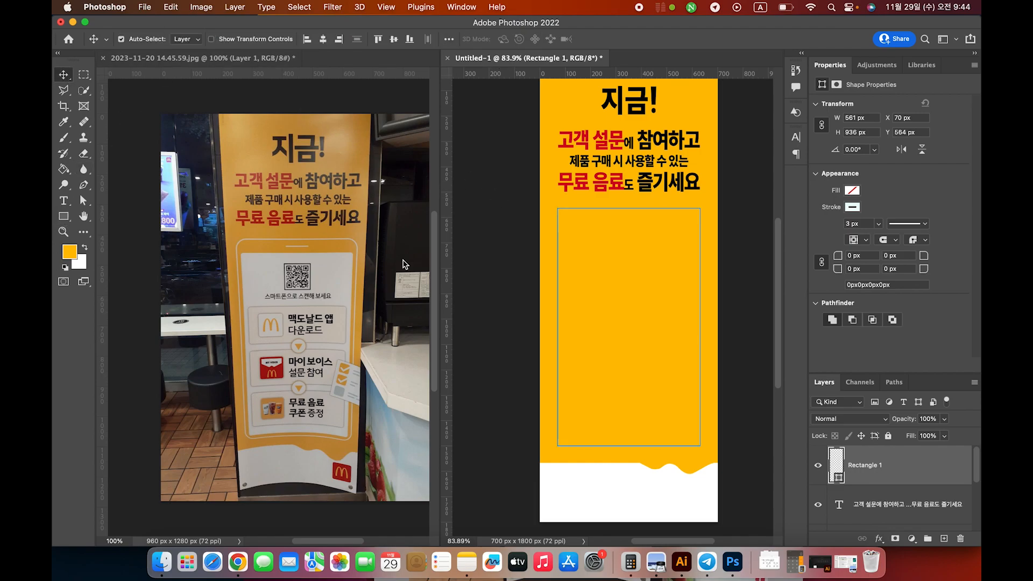
left_click(505, 289)
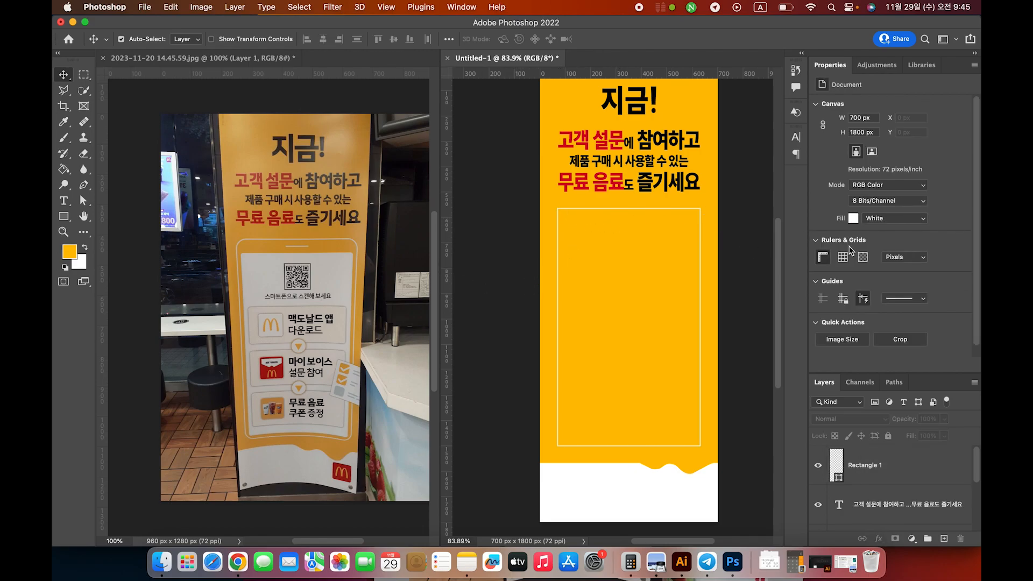
left_click(570, 215)
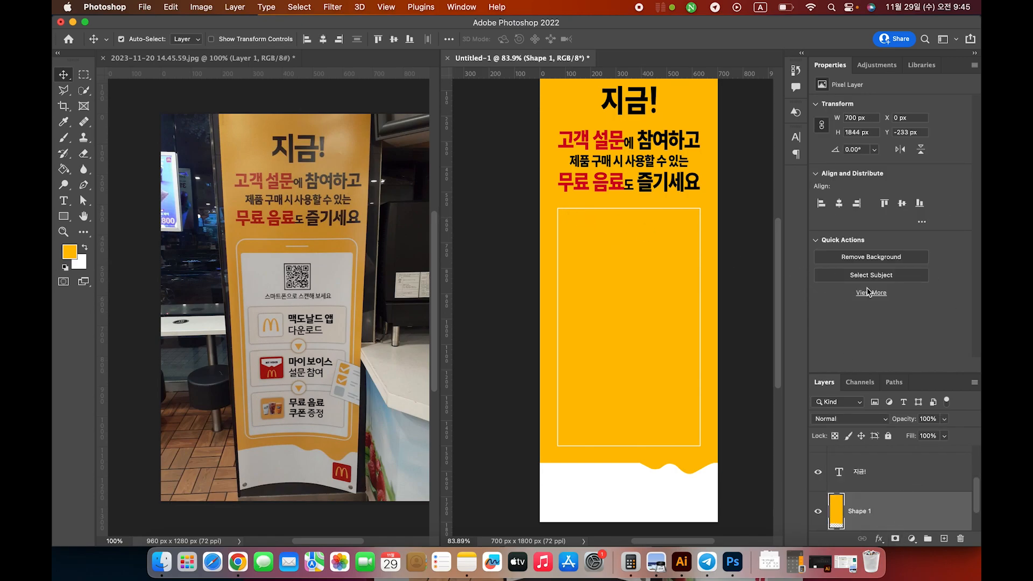
double_click(836, 511)
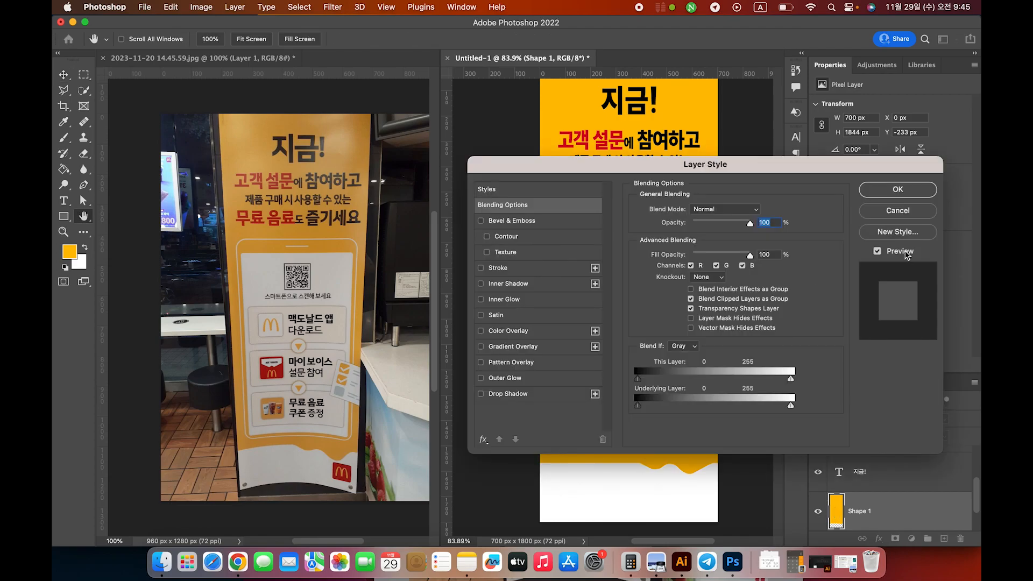
left_click(898, 211)
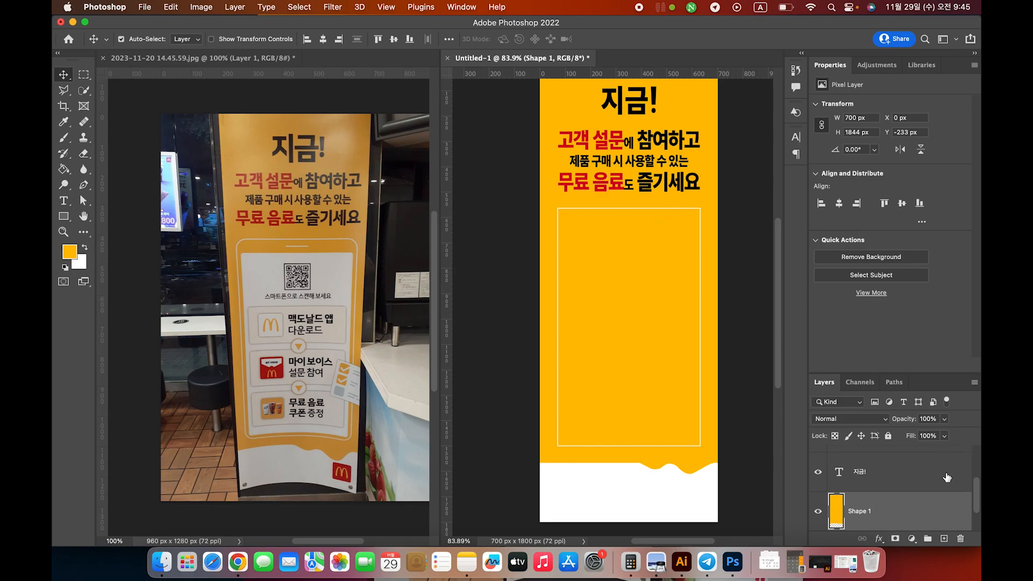
- Round all four corners of the outlined rectangle to a 28 px radius and deselect the layer
scroll(870, 470, "up", 3)
left_click(870, 470)
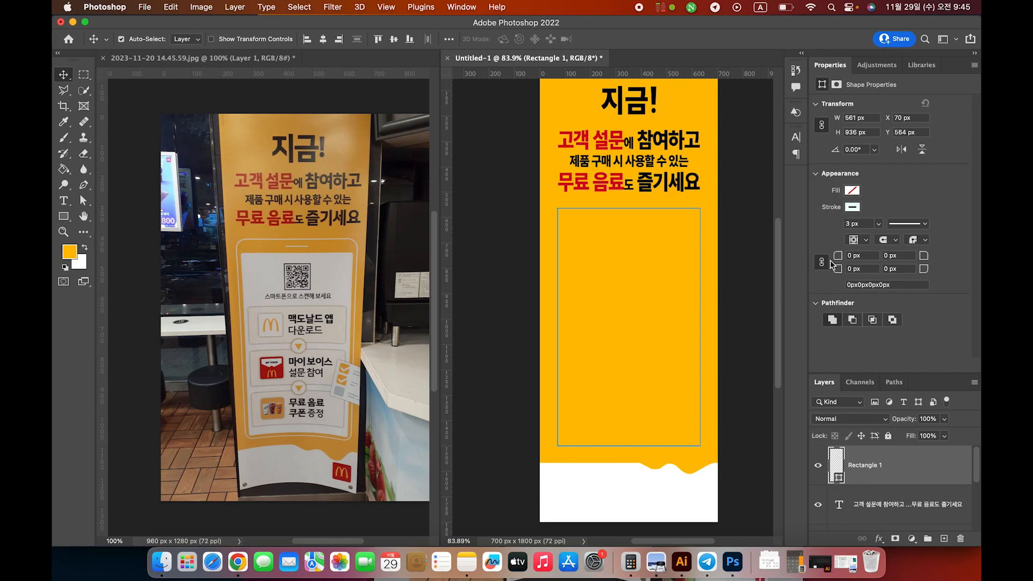
left_click_drag(842, 259, 858, 260)
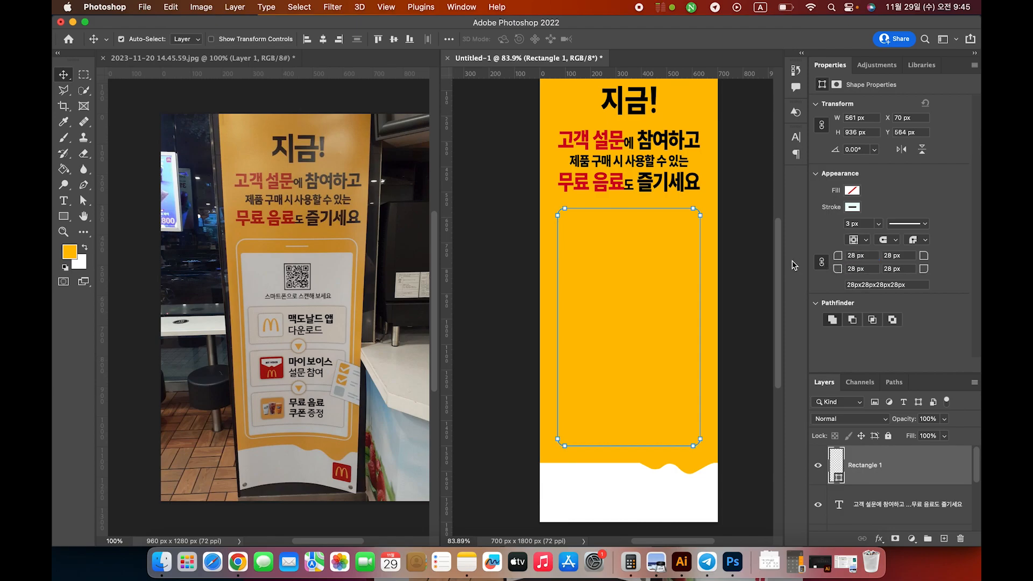
left_click(741, 248)
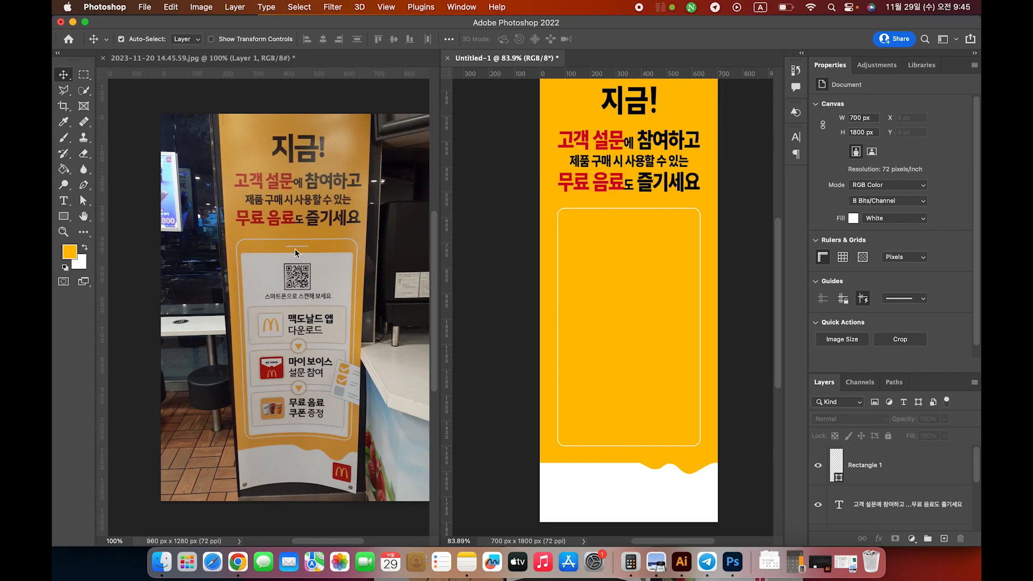
- Set up the Line tool with the off-white fill and a 3 px weight
left_click(65, 216)
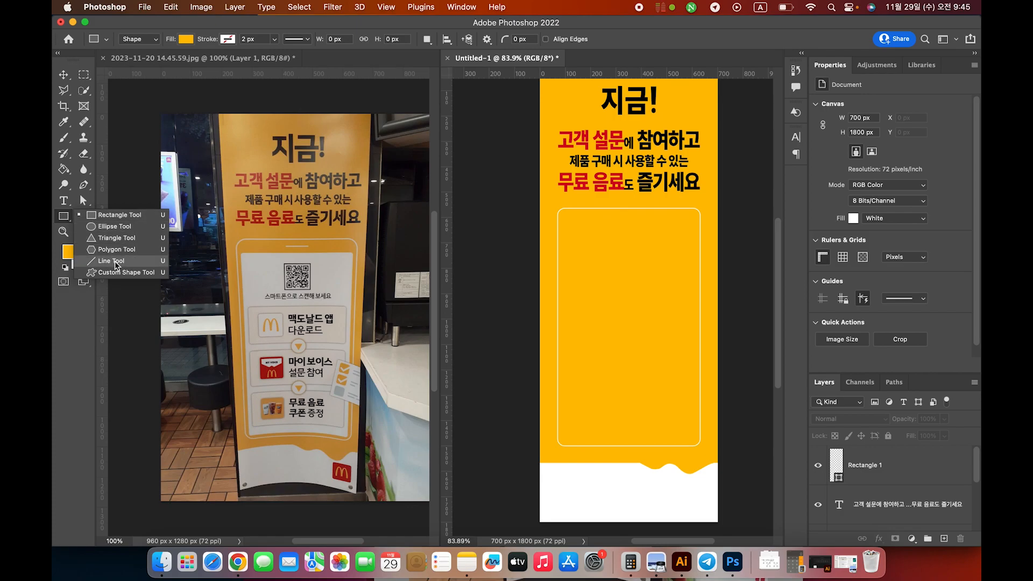
left_click(115, 262)
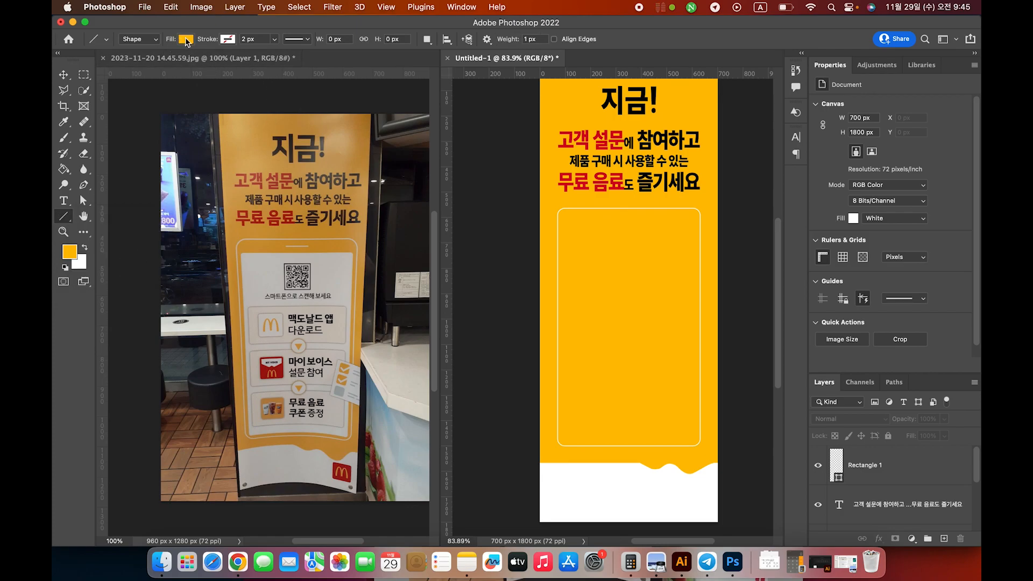
left_click(186, 39)
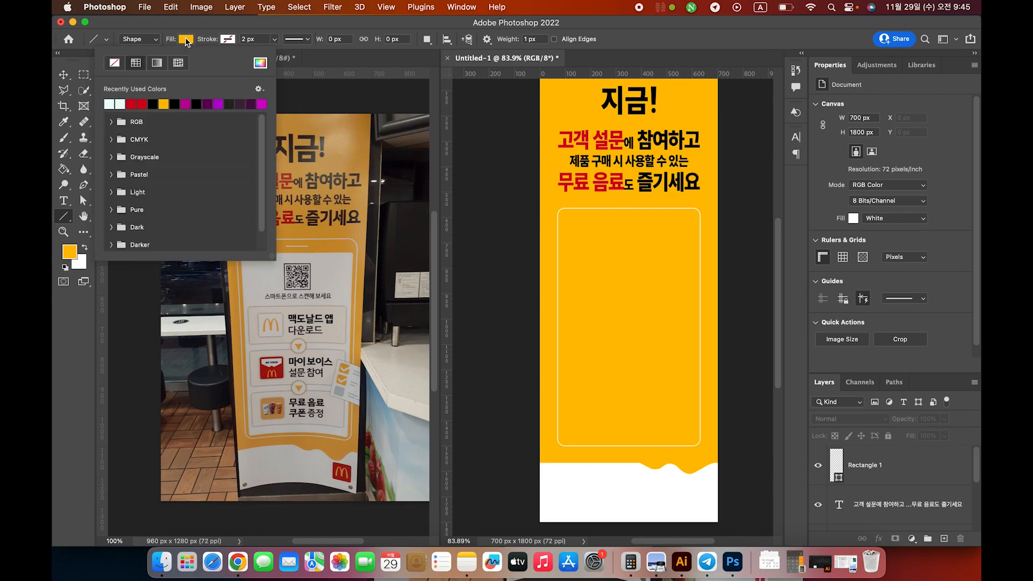
left_click(109, 104)
left_click(252, 26)
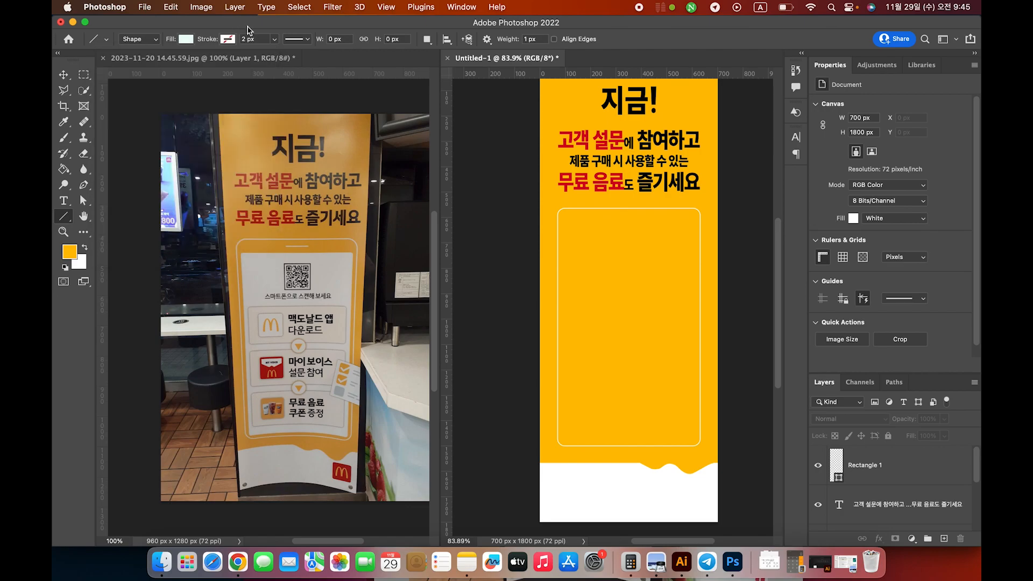
left_click(544, 40)
key("Return")
- Review the line's stroke options and draw a horizontal line about 98 px long just inside the frame's upper edge for the phone speaker
left_click(309, 40)
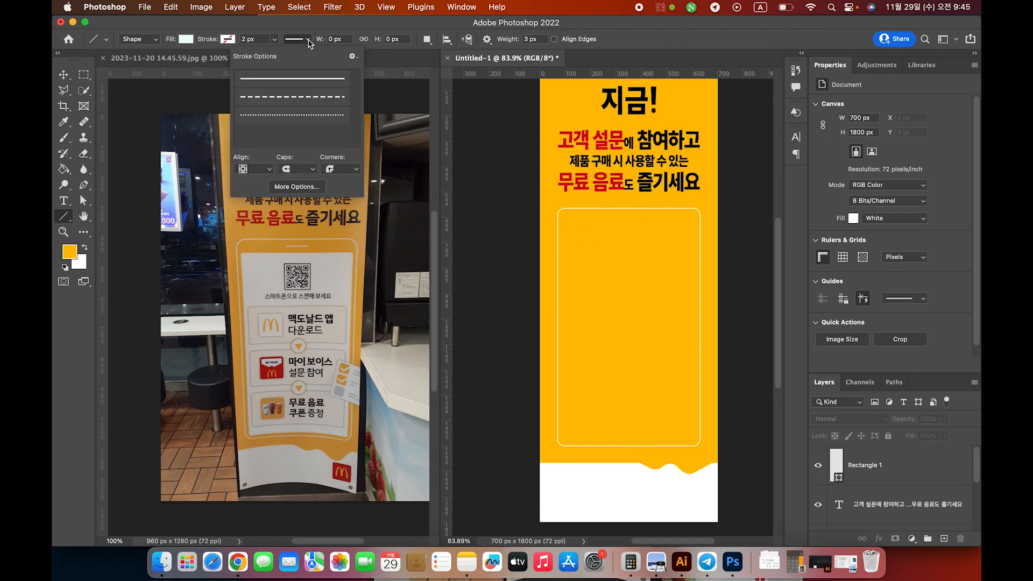
left_click(288, 171)
left_click(294, 171)
mouse_move(597, 221)
left_mouse_down()
mouse_move(649, 222)
mouse_move(625, 221)
left_mouse_up()
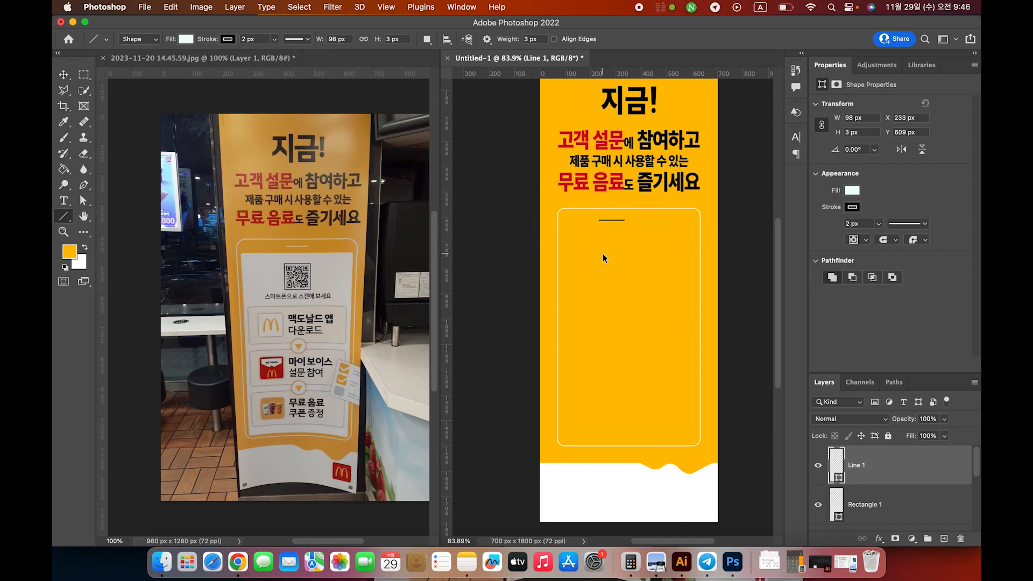
key("super+equal")
key("super+equal")
left_click_drag(620, 219, 609, 295)
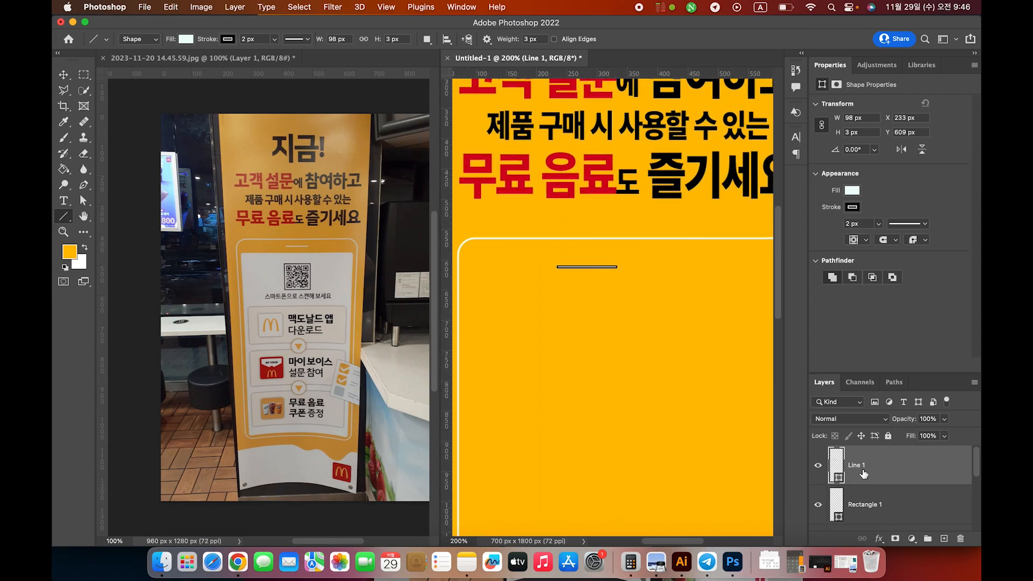
- Remove the stroke from the speaker line, leaving only its off-white fill
left_click(852, 207)
left_click(820, 230)
left_click(910, 209)
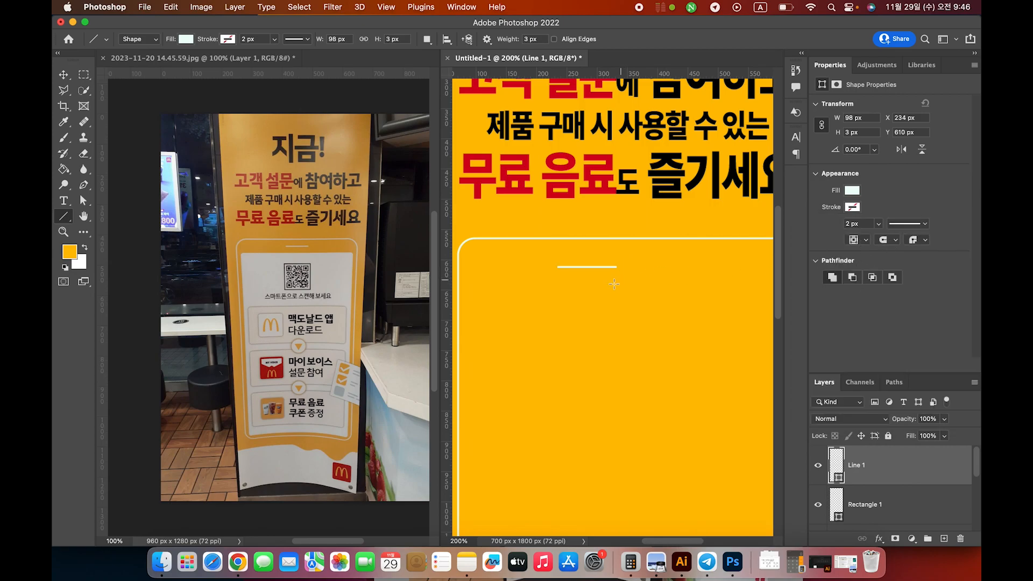
- Examine the speaker line's ends up close and check its available stroke cap types
key("super+equal")
key("super+equal")
key("super+equal")
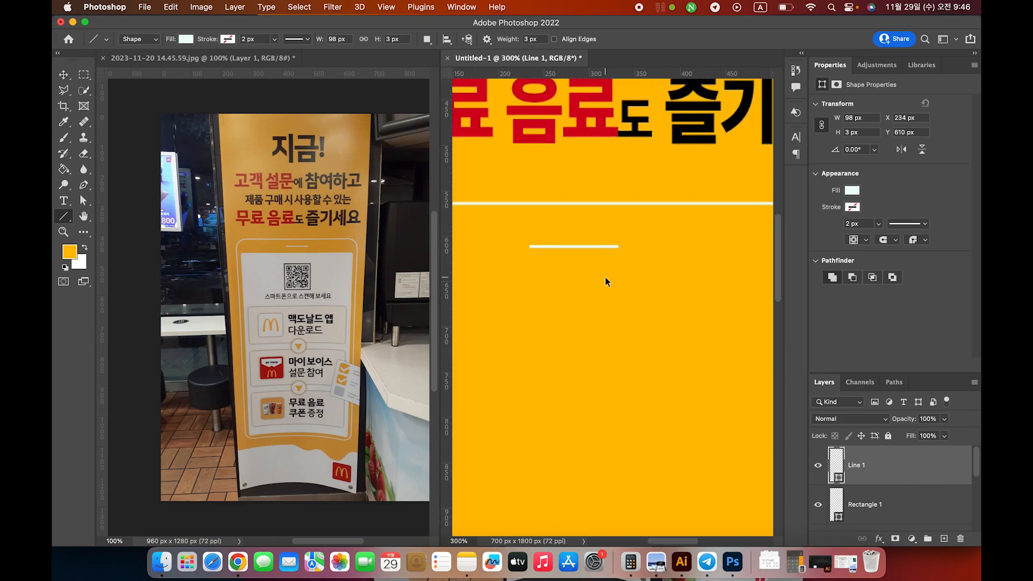
scroll(586, 274, "left", 3)
scroll(586, 274, "up", 2)
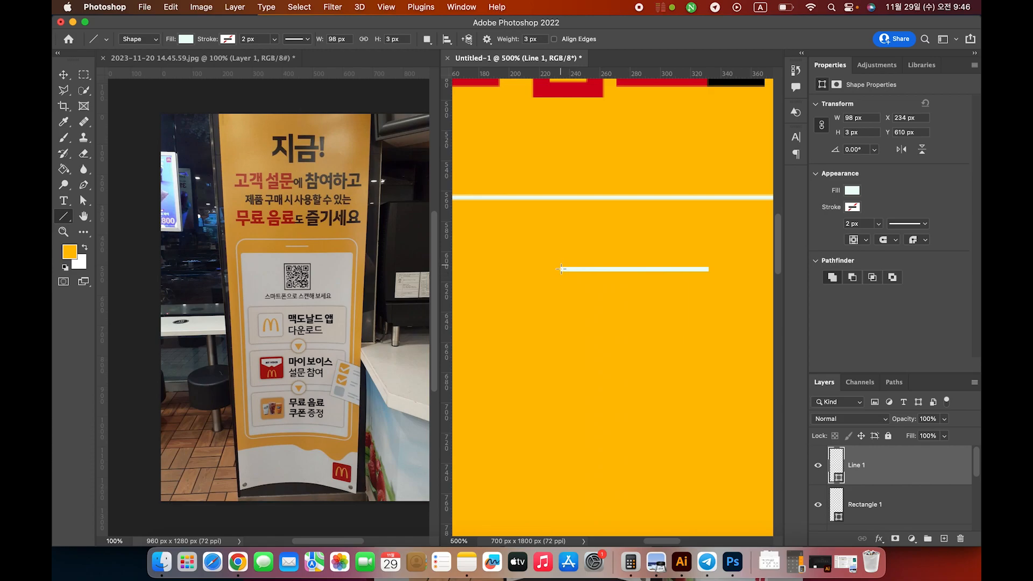
left_click(888, 243)
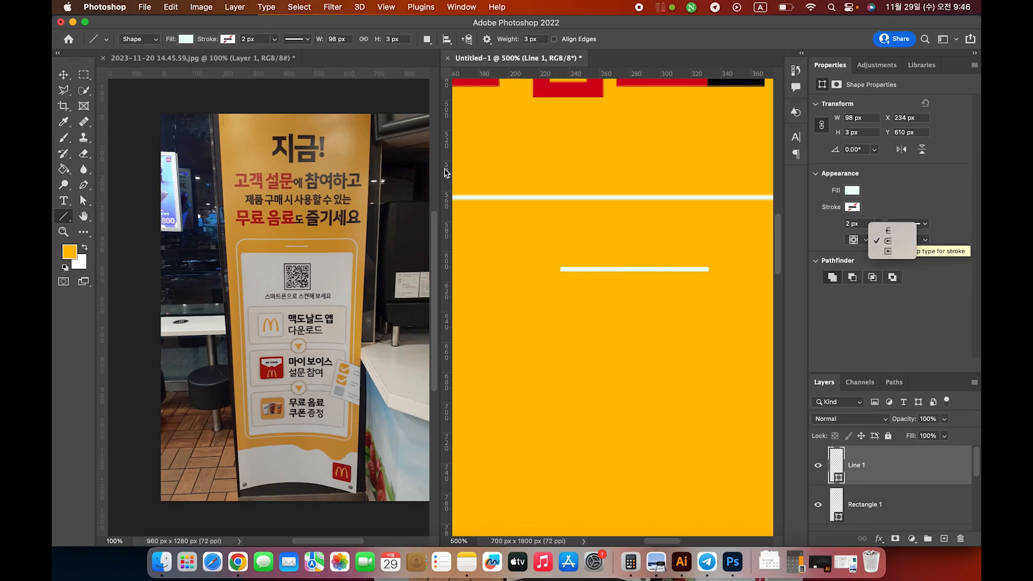
left_click(64, 77)
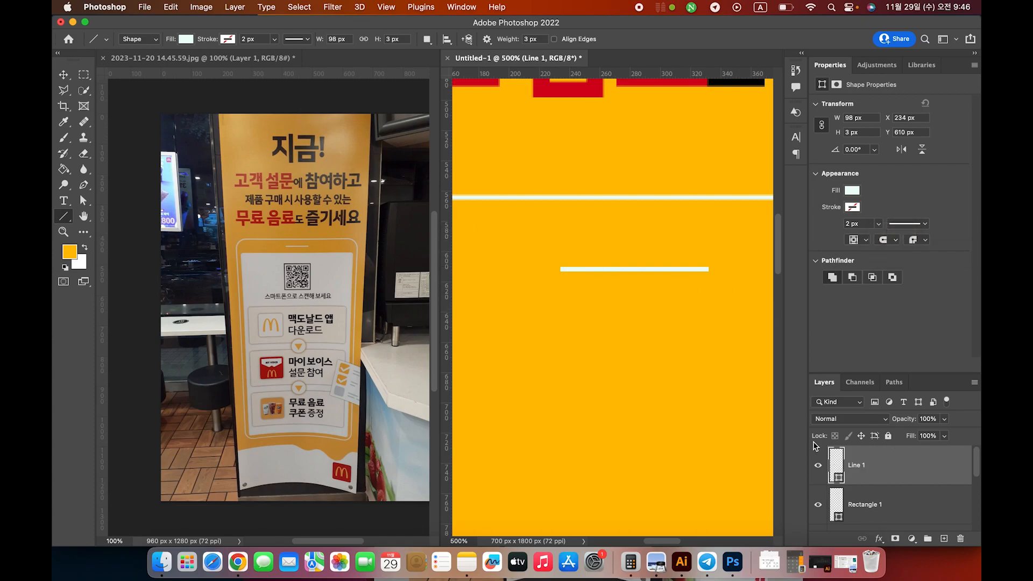
- Undo the accidental selection made around the line and lock the yellow background layer Shape 1
key("v")
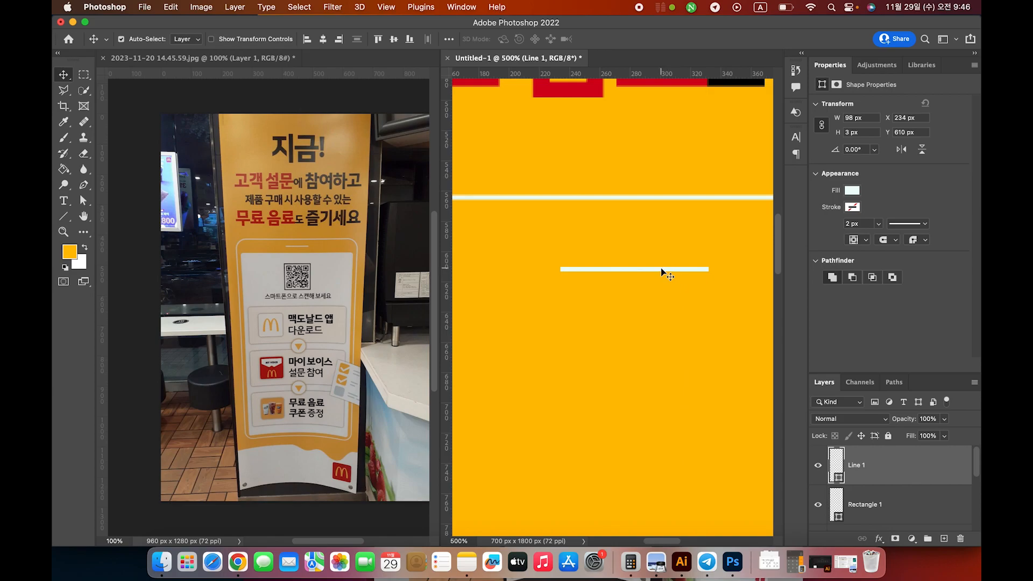
left_click_drag(602, 252, 645, 283)
key("super+z")
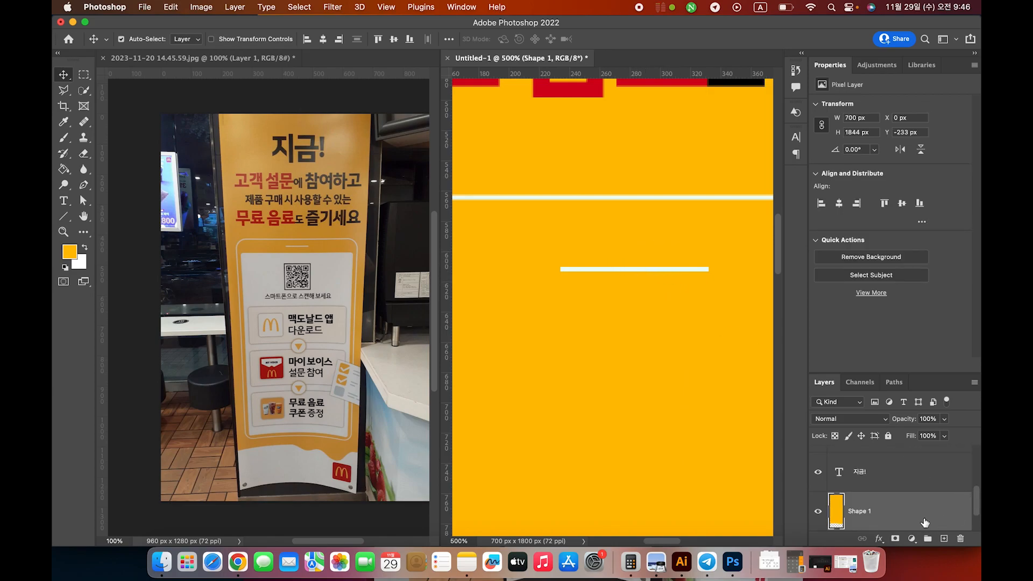
left_click(889, 436)
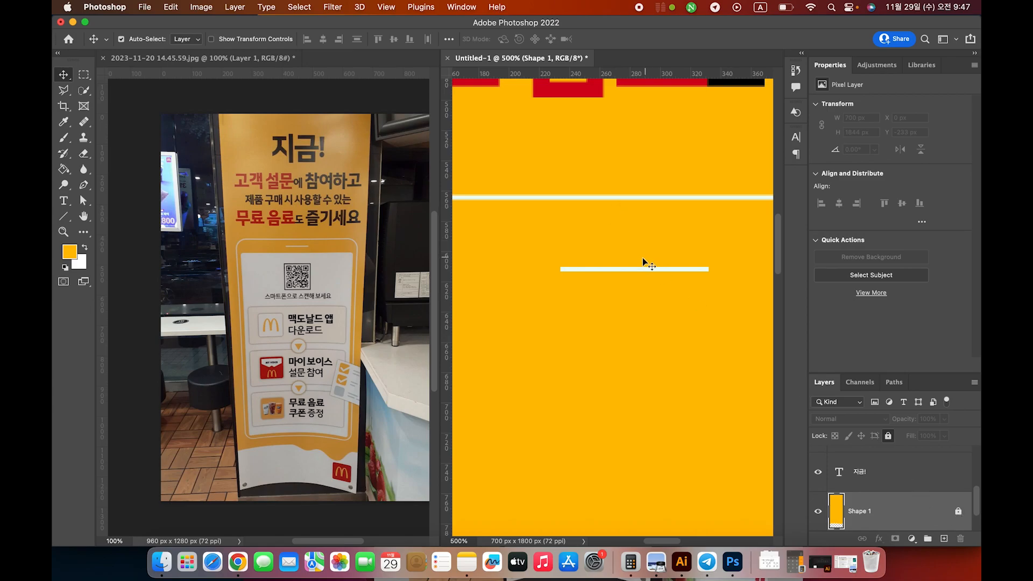
- Select the rounded frame's layer, Rectangle 1, on its own and lock it
left_click(697, 269)
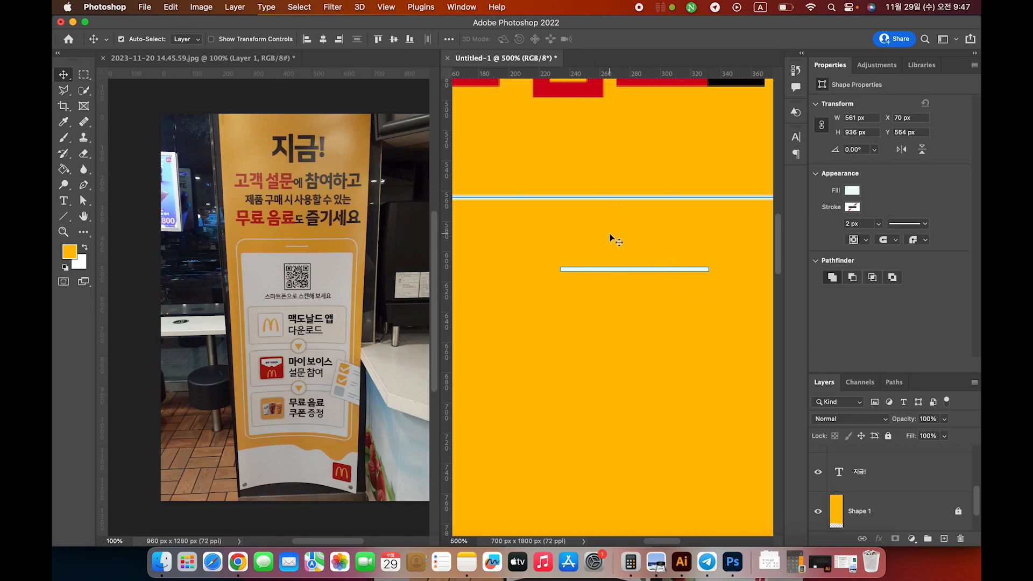
scroll(918, 524, "down", 1)
scroll(919, 523, "up", 3)
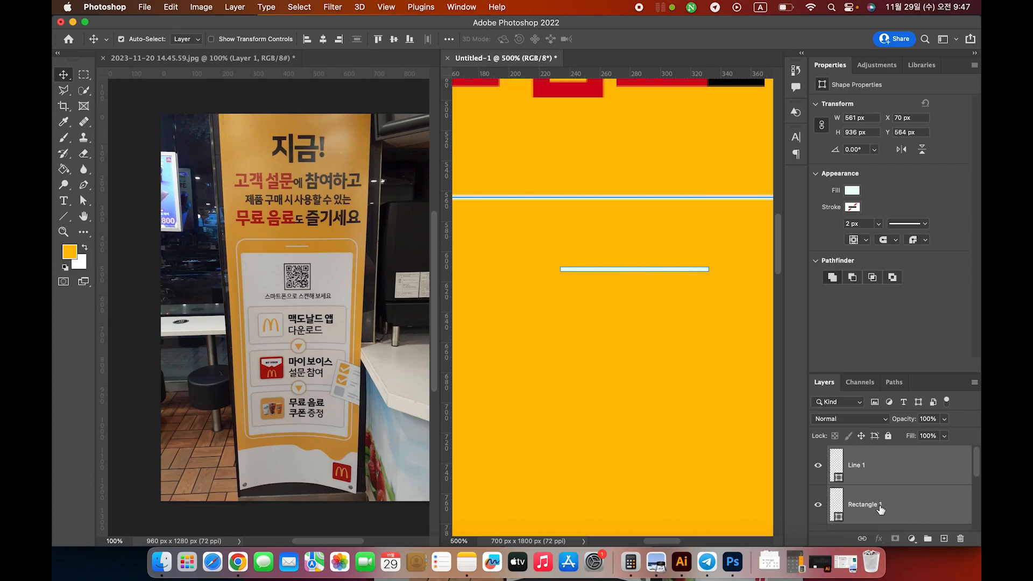
left_click(885, 508)
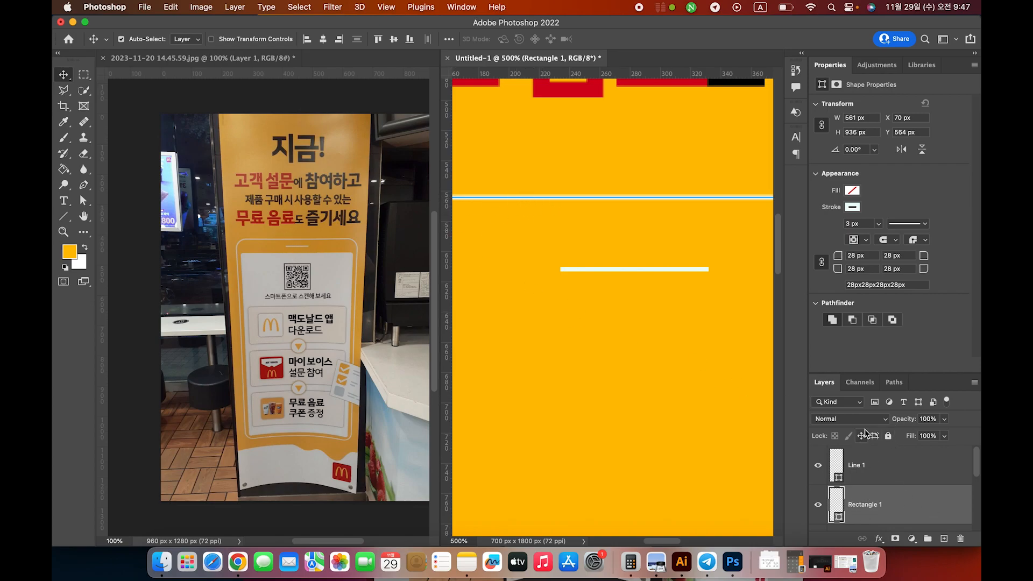
left_click(888, 436)
- Select the speaker line and examine its stroke cap types and line style options
left_click_drag(604, 242, 661, 278)
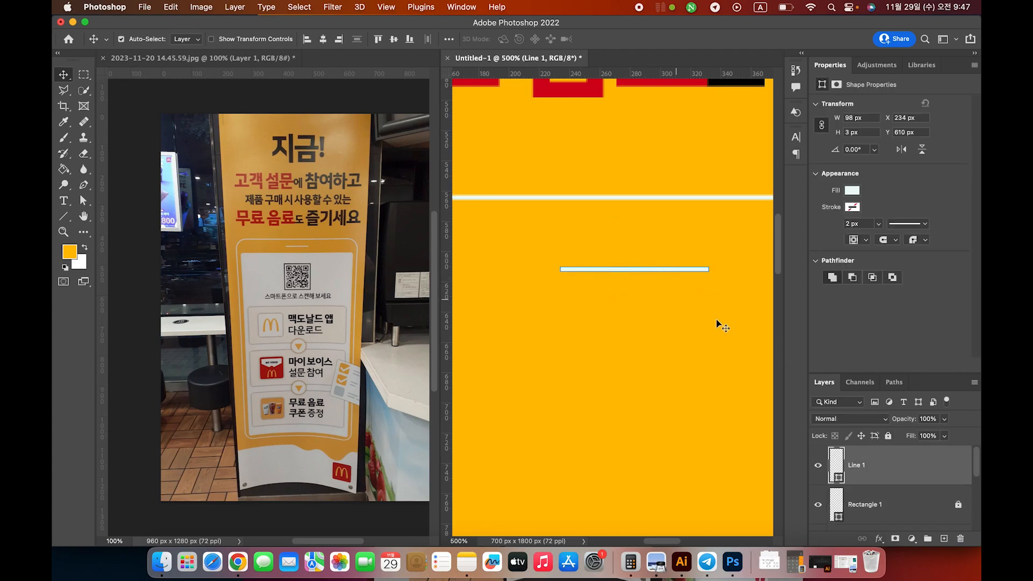
left_click(888, 245)
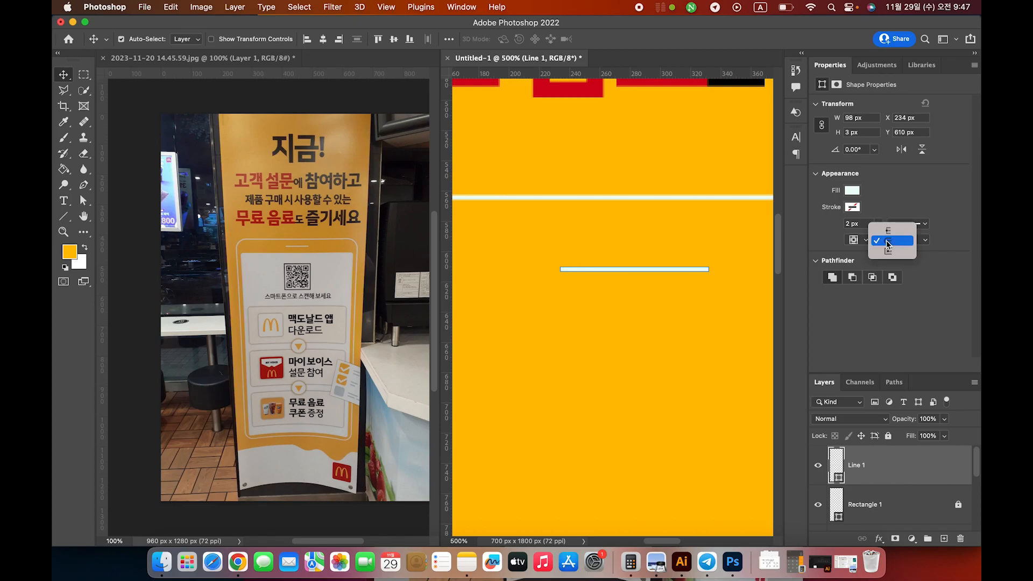
left_click(893, 245)
left_click(893, 245)
left_click(893, 245)
left_click(903, 228)
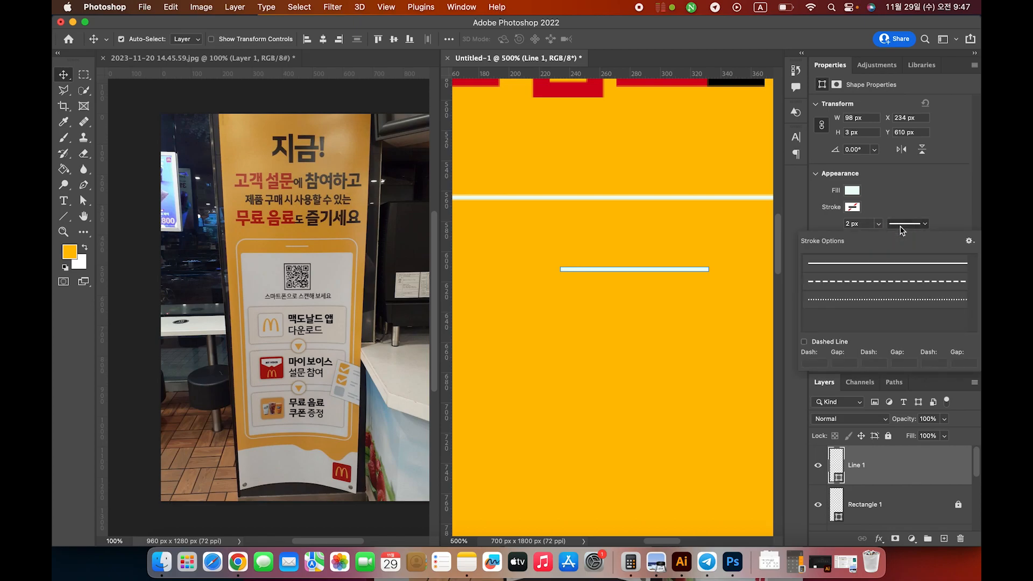
left_click(902, 228)
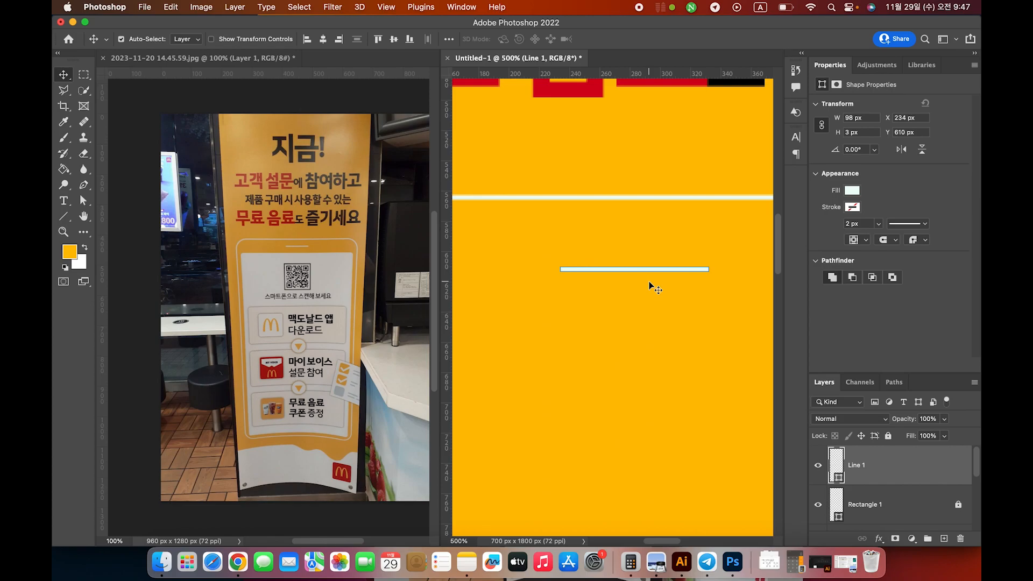
left_click_drag(587, 251, 659, 282)
left_click(648, 244)
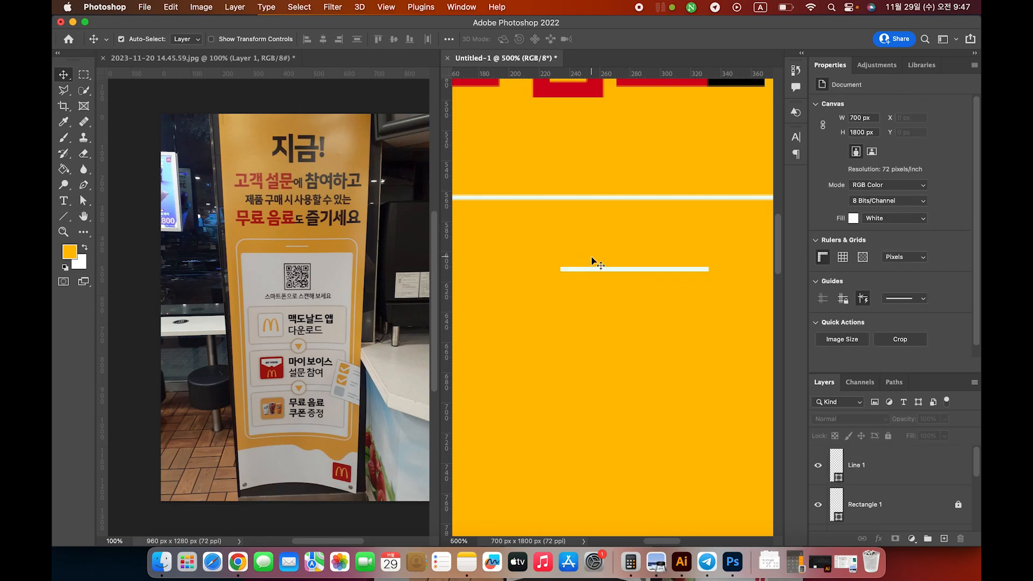
left_click_drag(595, 261, 619, 274)
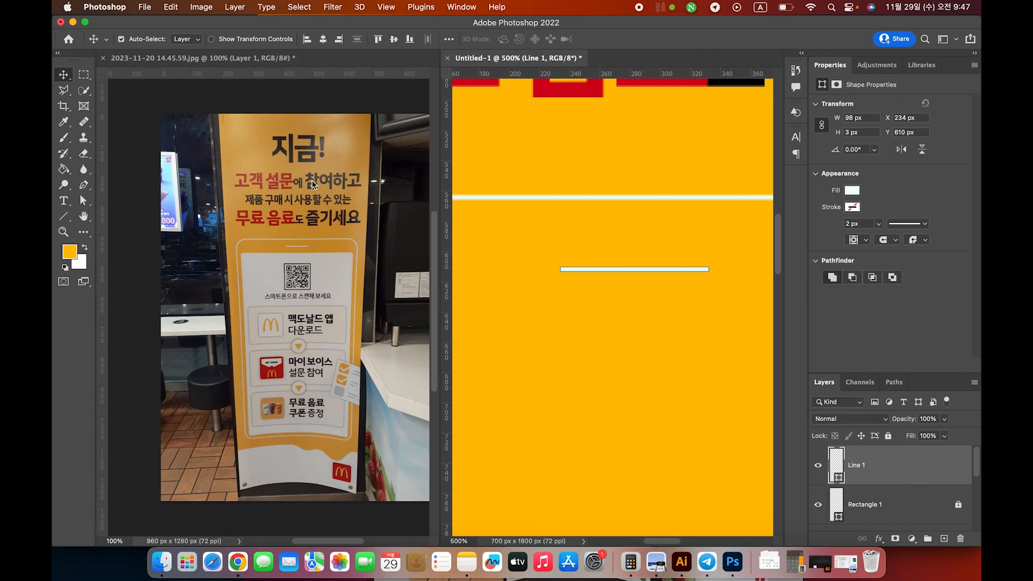
- Activate the Line tool and review the speaker line's stroke options and its stroke and fill colors
left_click(63, 217)
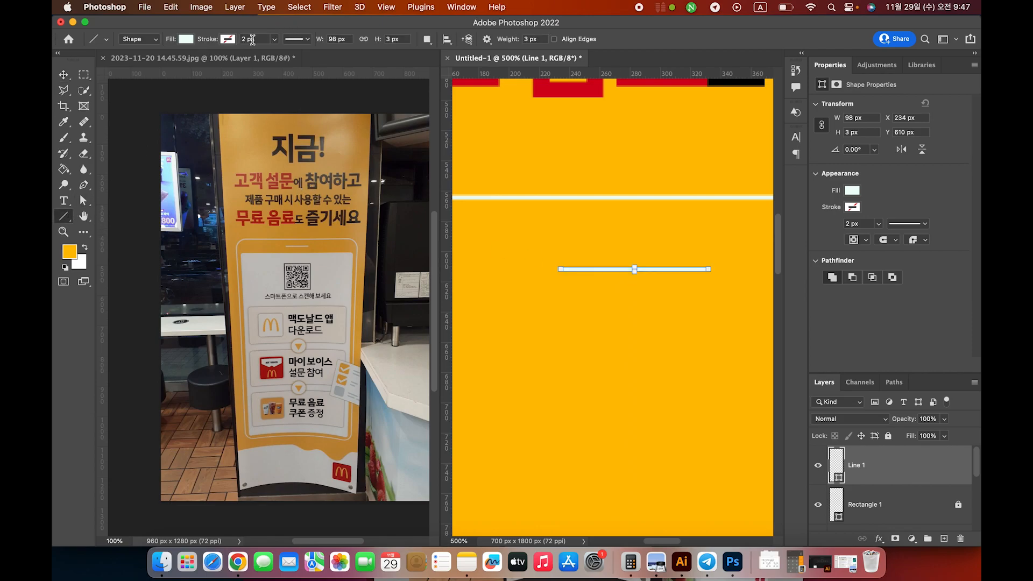
left_click(300, 39)
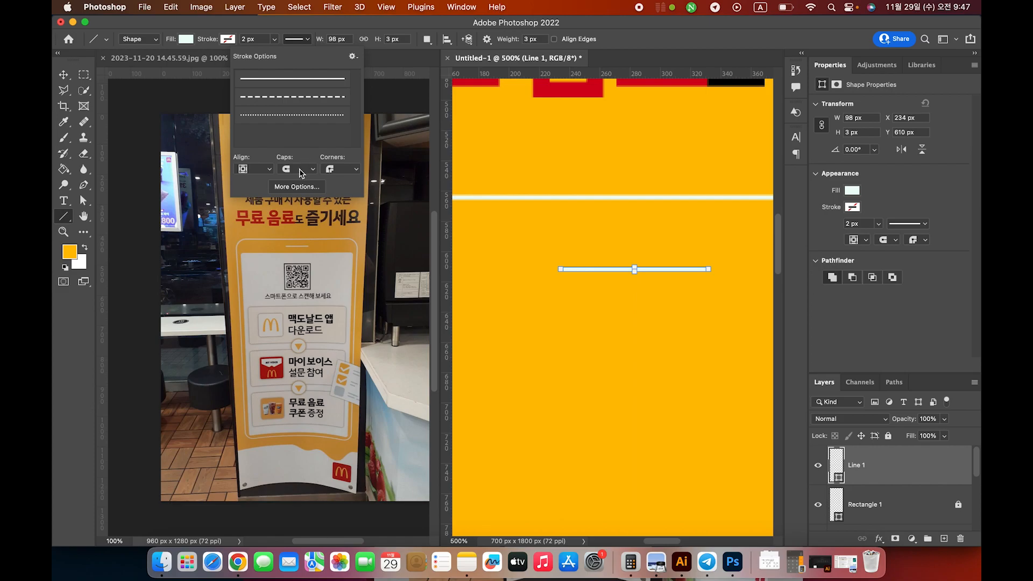
left_click(236, 37)
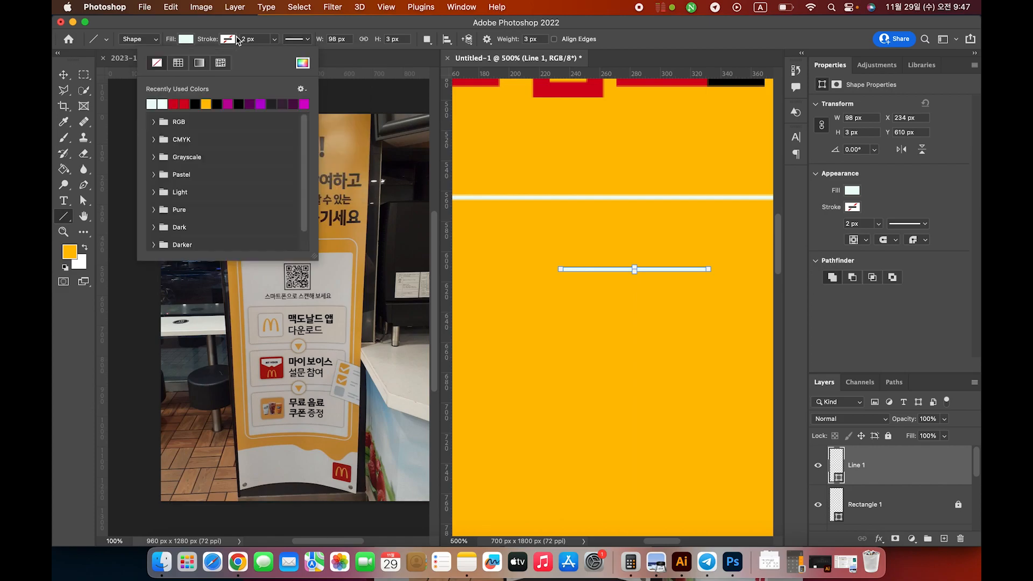
left_click(185, 40)
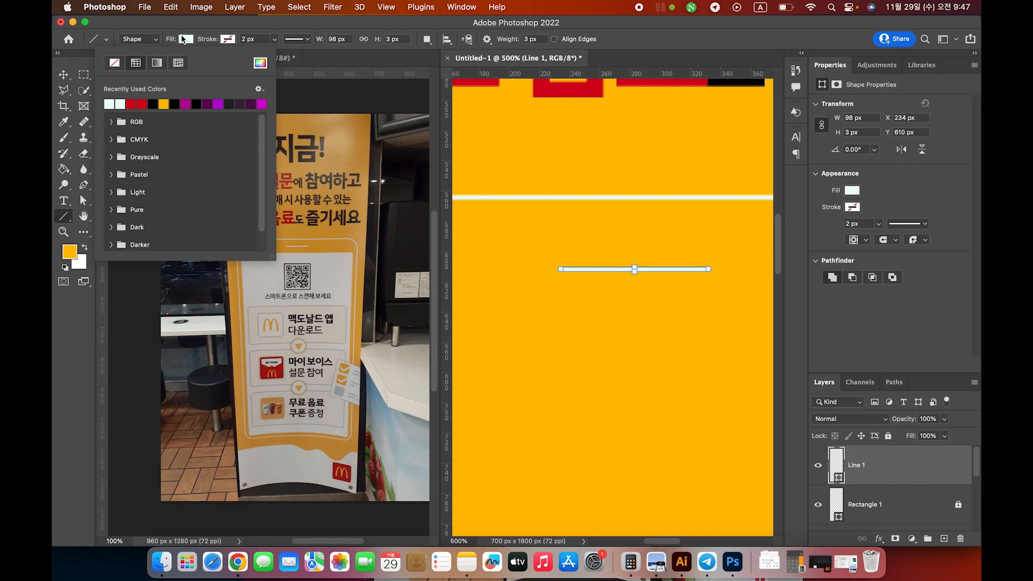
left_click(183, 39)
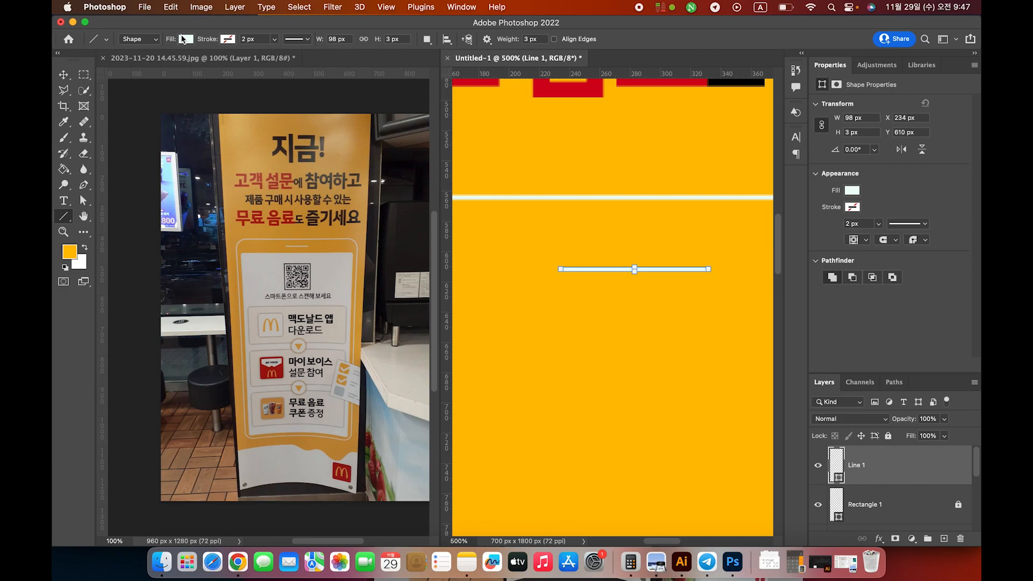
- Give the speaker line a solid white stroke chosen in the Color Picker
left_click(228, 40)
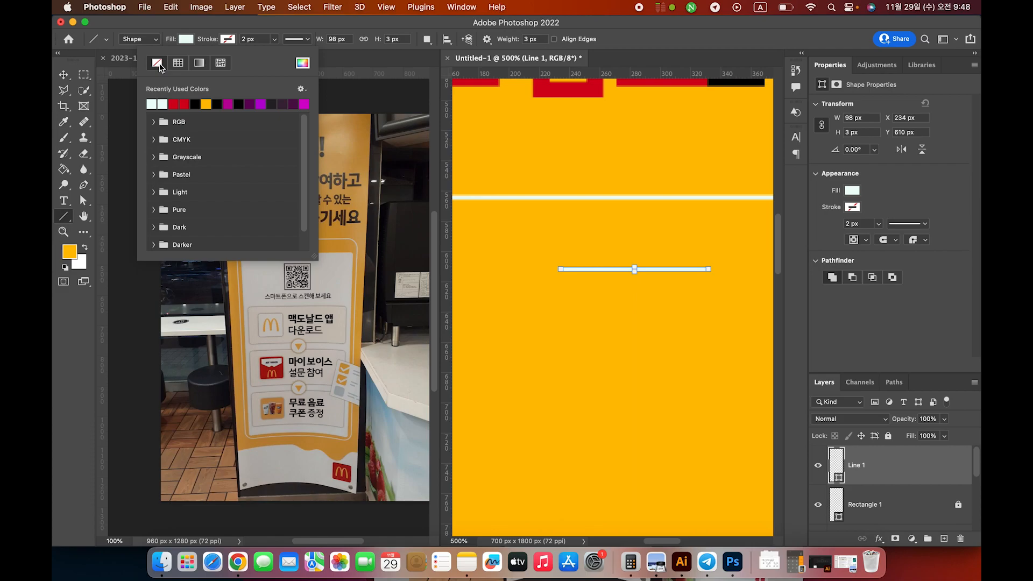
left_click(303, 64)
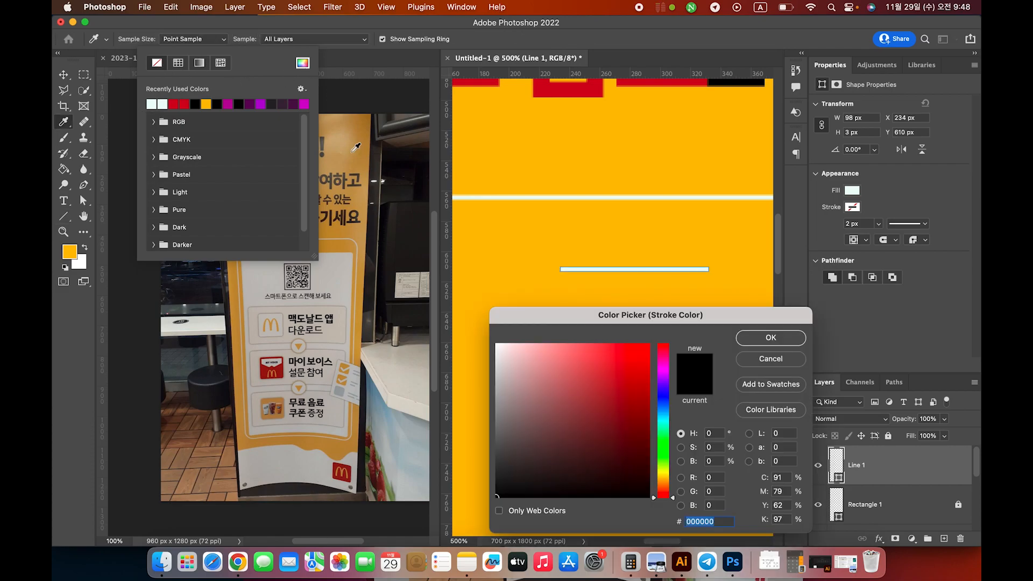
left_click_drag(560, 378, 379, 299)
left_click(765, 342)
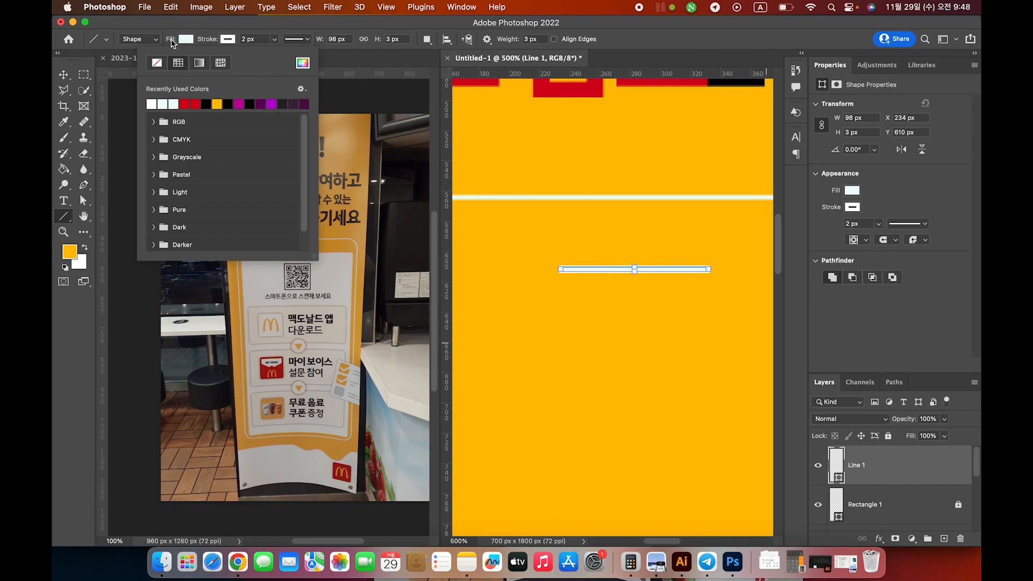
- Remove the speaker line's fill and set the Line tool's weight to 0 px
left_click(172, 43)
left_click(185, 43)
left_click(116, 65)
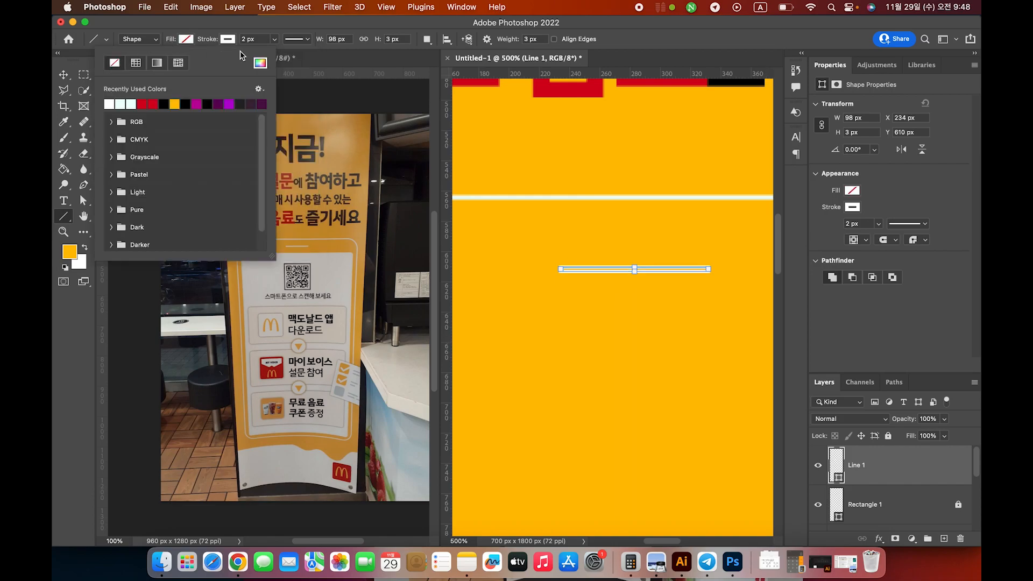
left_click(532, 38)
type("0")
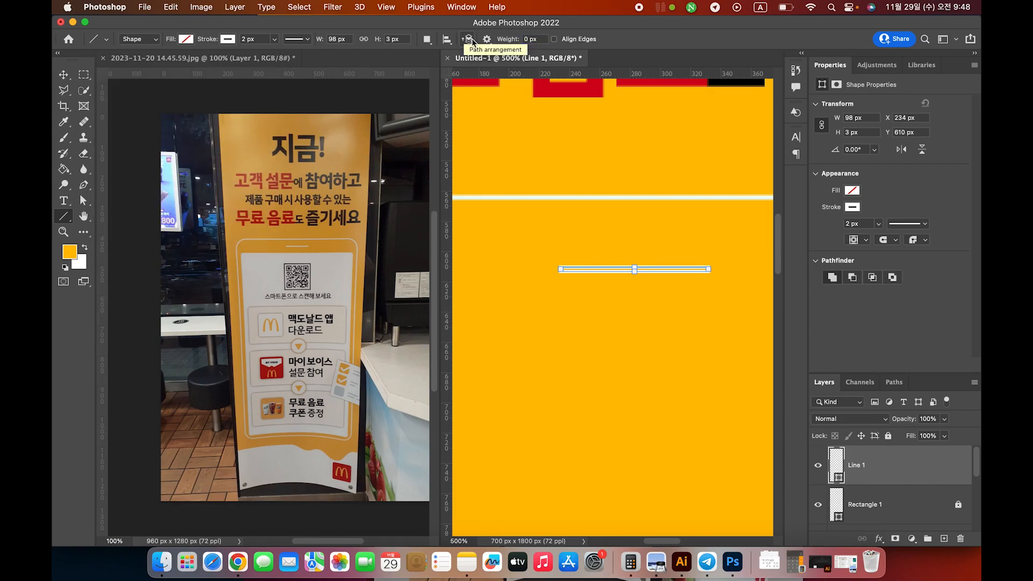
left_click(186, 39)
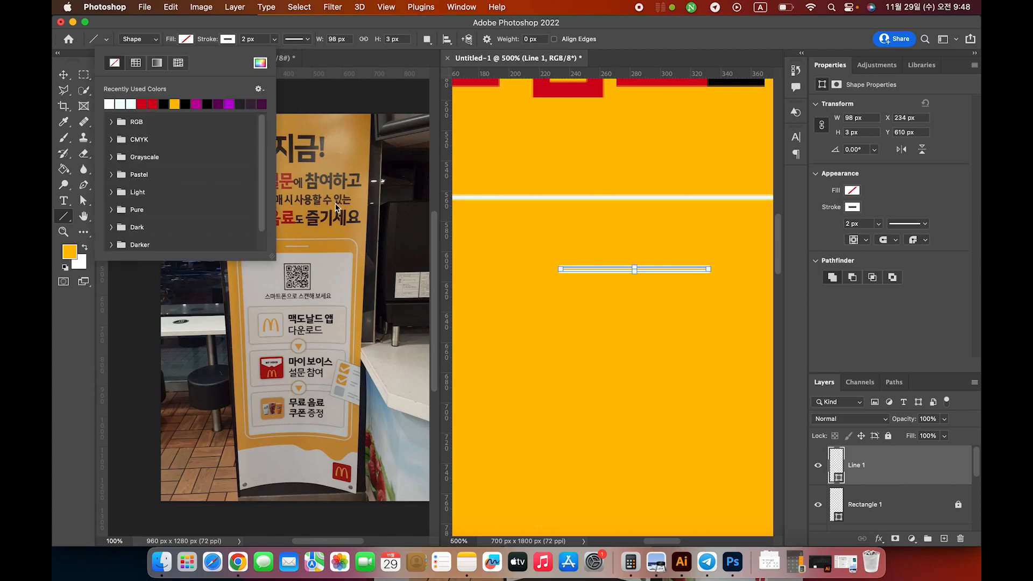
- Check the stroke-only speaker line with its outline deselected, then select it again
left_click(64, 74)
left_click(603, 317)
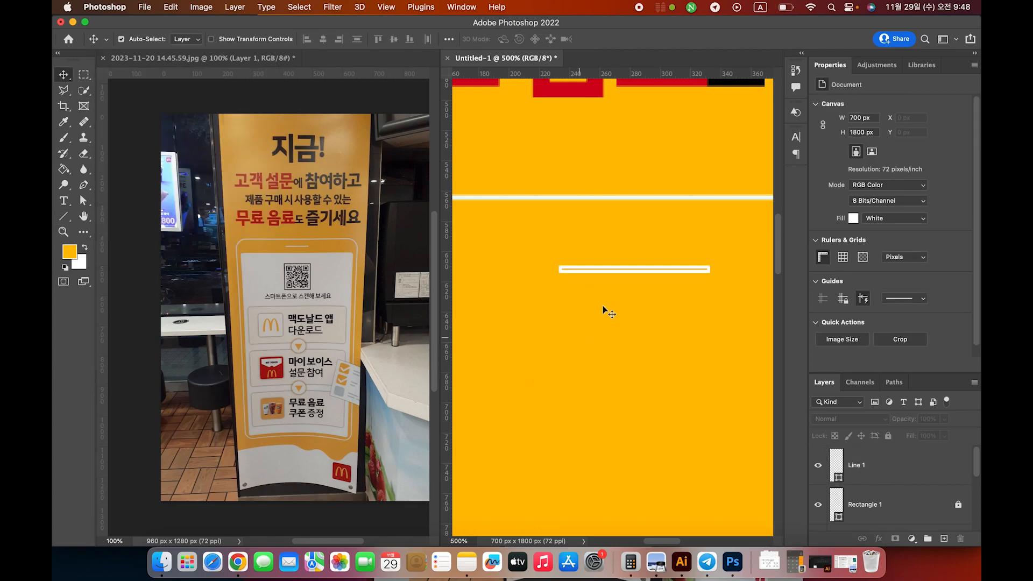
left_click(634, 271)
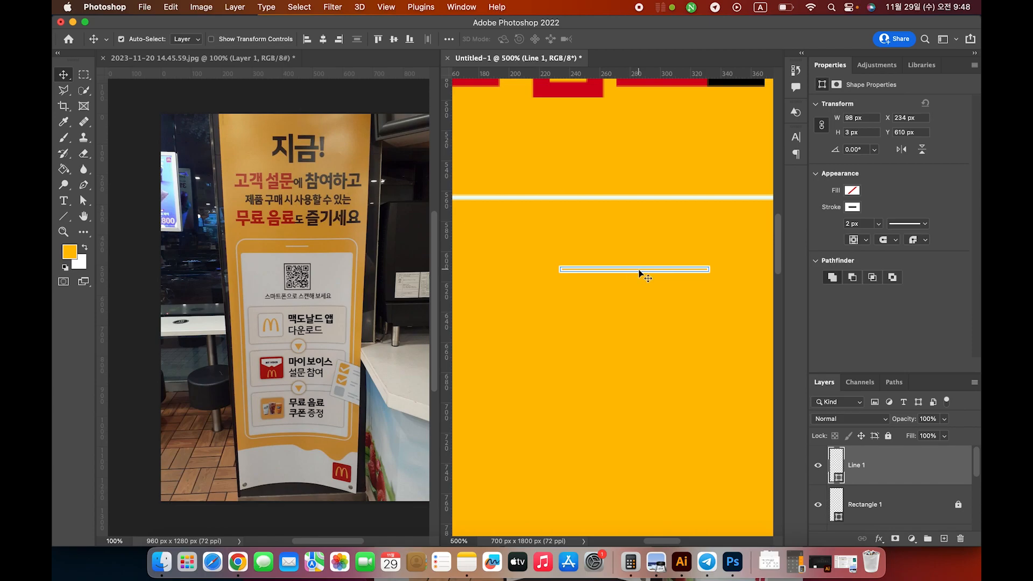
left_click(577, 236)
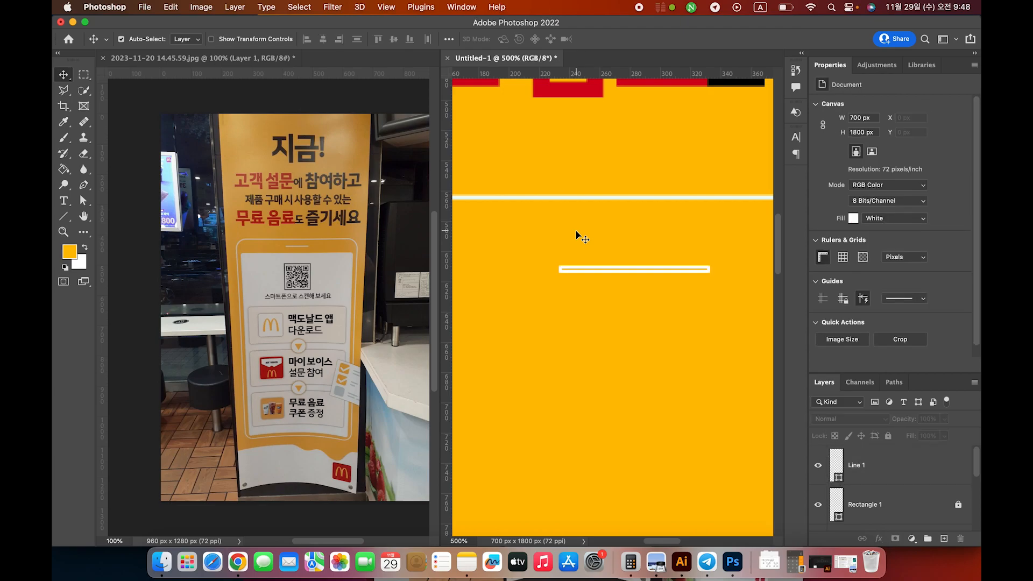
left_click(613, 268)
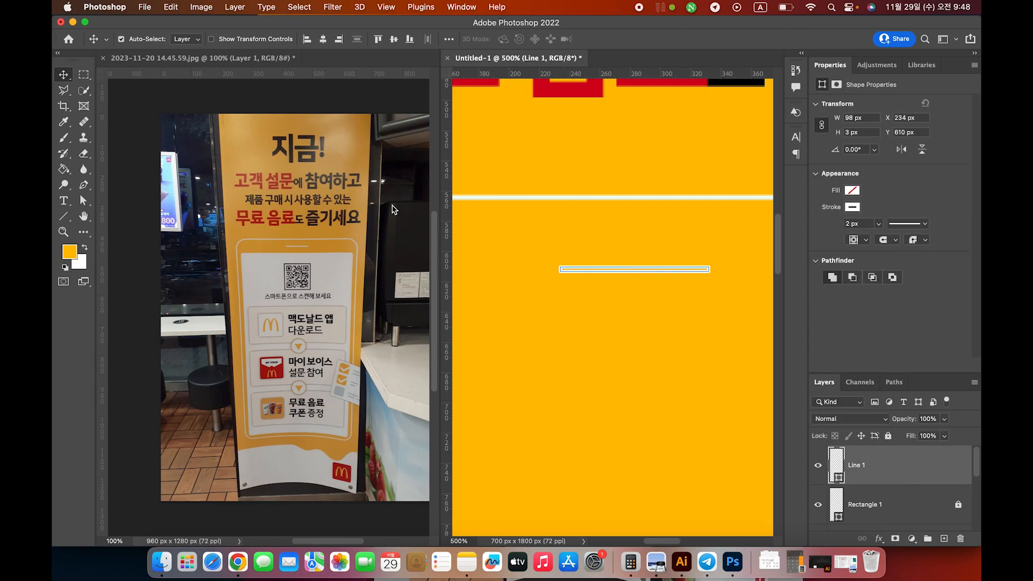
- Set the speaker line's stroke width to 1 px
left_click(64, 217)
scroll(548, 246, "left", 5)
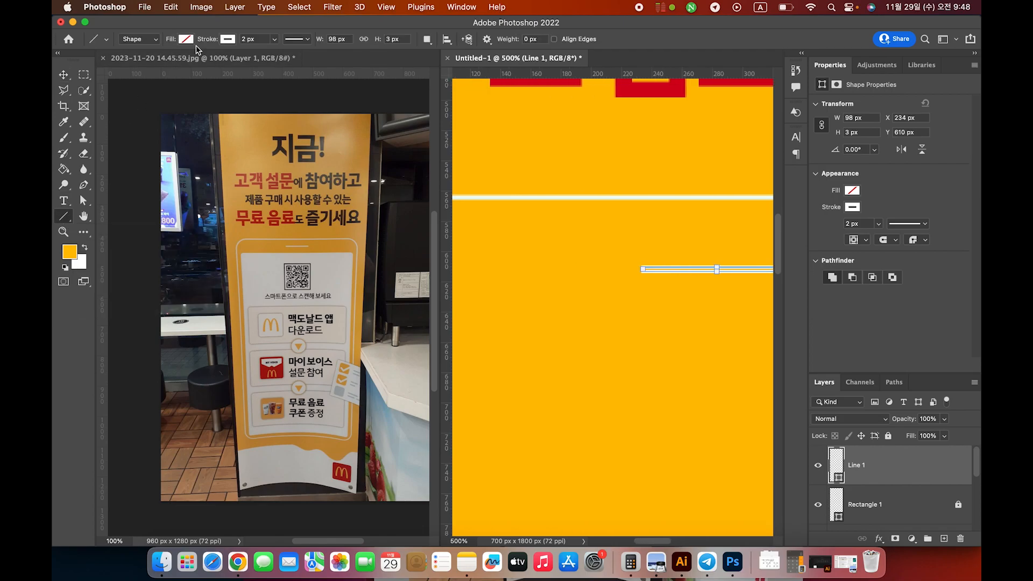
left_click_drag(731, 340, 638, 345)
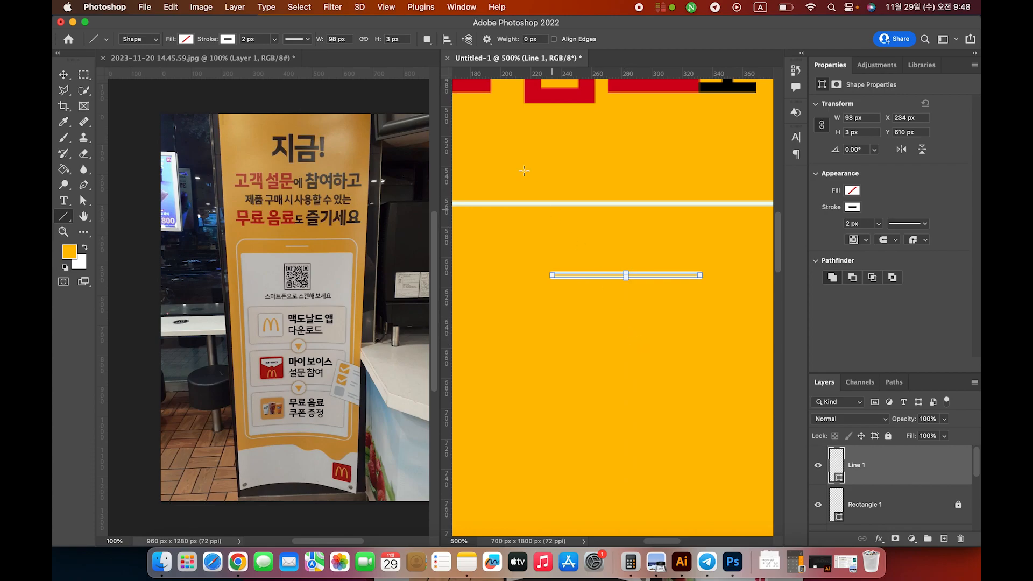
left_click(261, 39)
type("1")
key("Return")
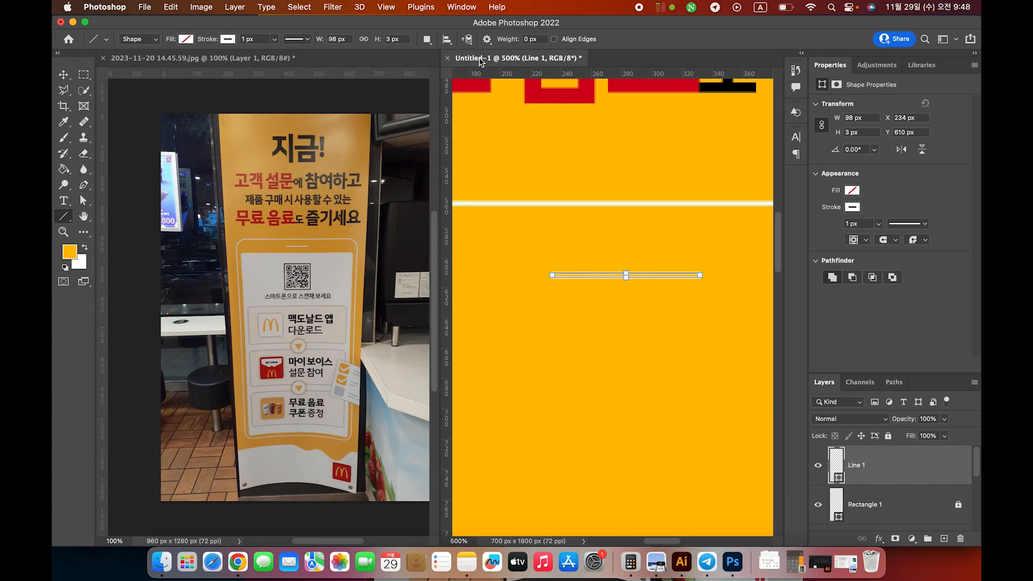
- Set the Line tool's weight to 1 px and draw a sloped trial line about 55 px long below the speaker line
left_click(543, 40)
type("1")
left_click_drag(590, 298, 671, 316)
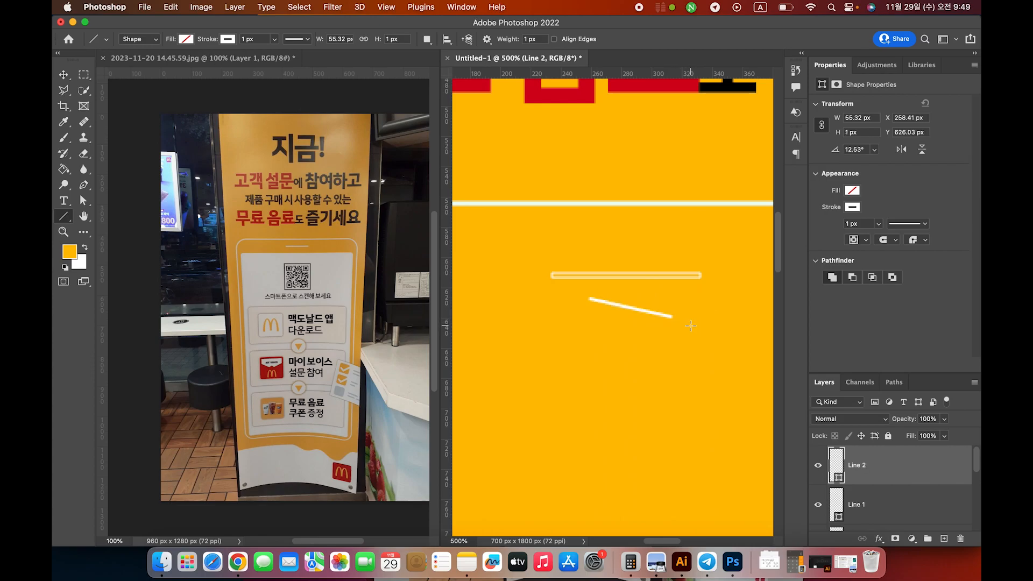
scroll(691, 326, "down", 2)
scroll(691, 327, "right", 2)
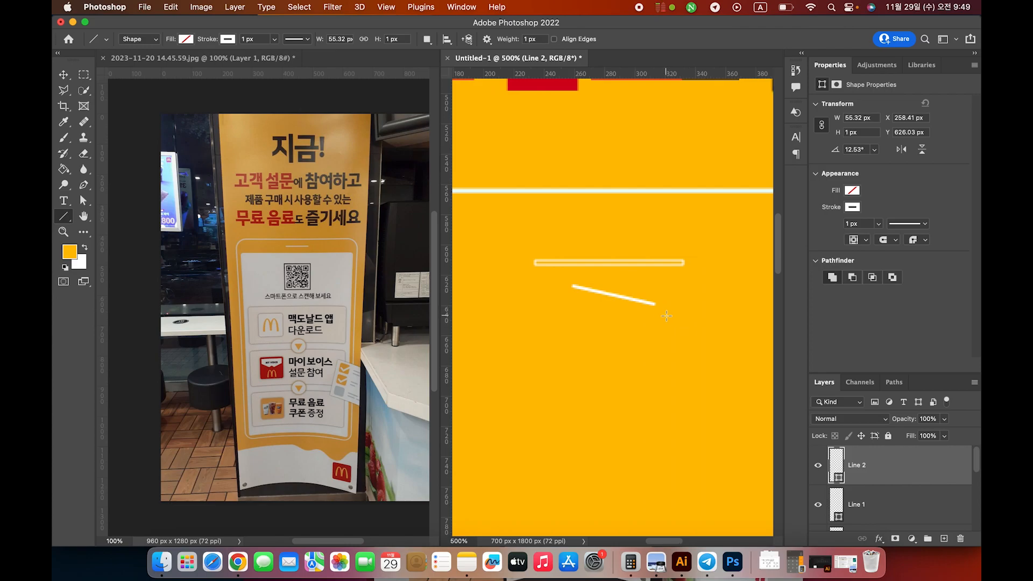
scroll(666, 316, "right", 2)
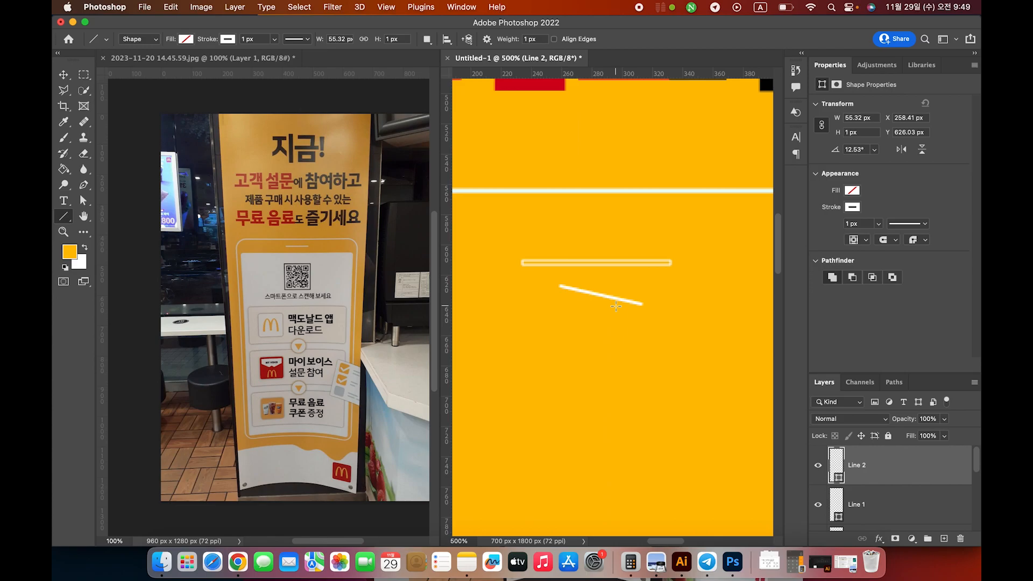
- Draw a horizontal trial line about 105 px wide above the speaker line, give it a 2 px stroke and deselect its outline
left_click_drag(519, 228, 679, 228)
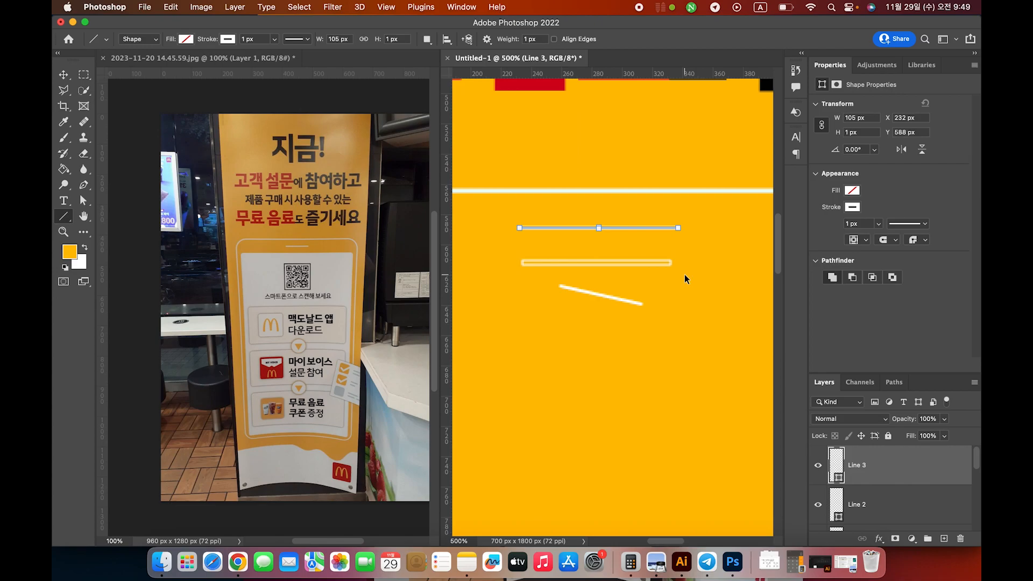
key("super+equal")
key("super+equal")
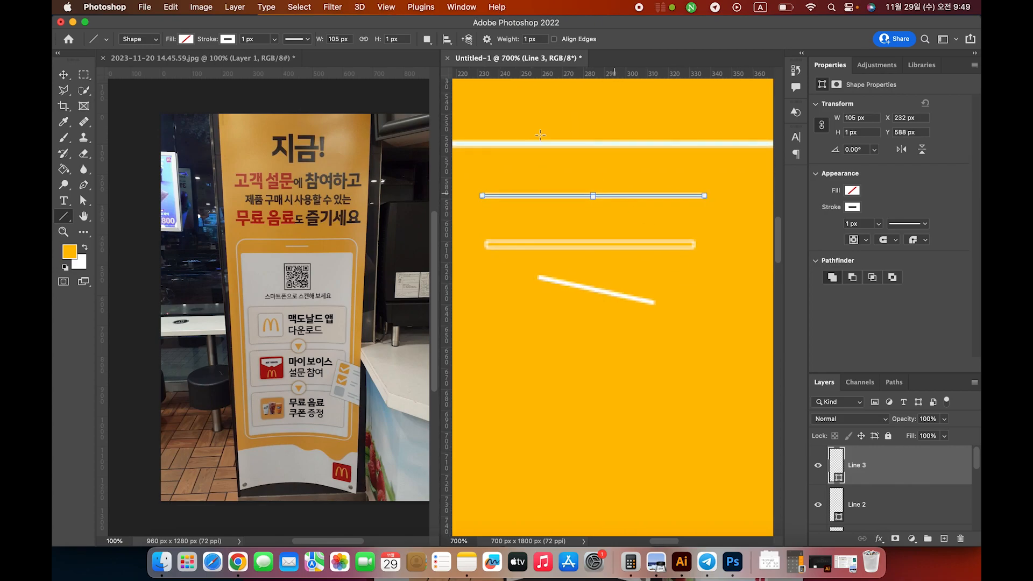
scroll(551, 141, "down", 3)
type("2")
key("Return")
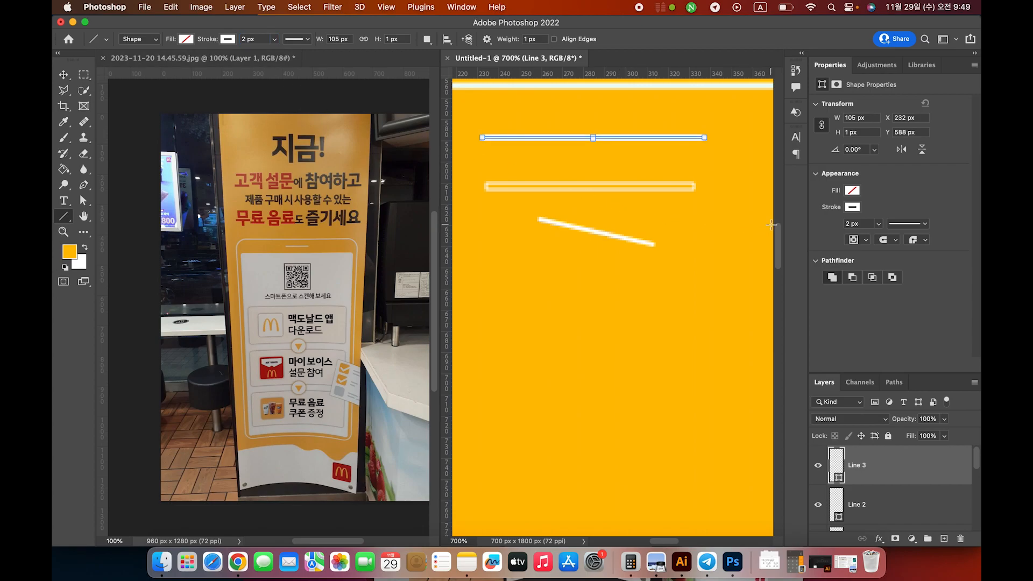
scroll(779, 237, "up", 5)
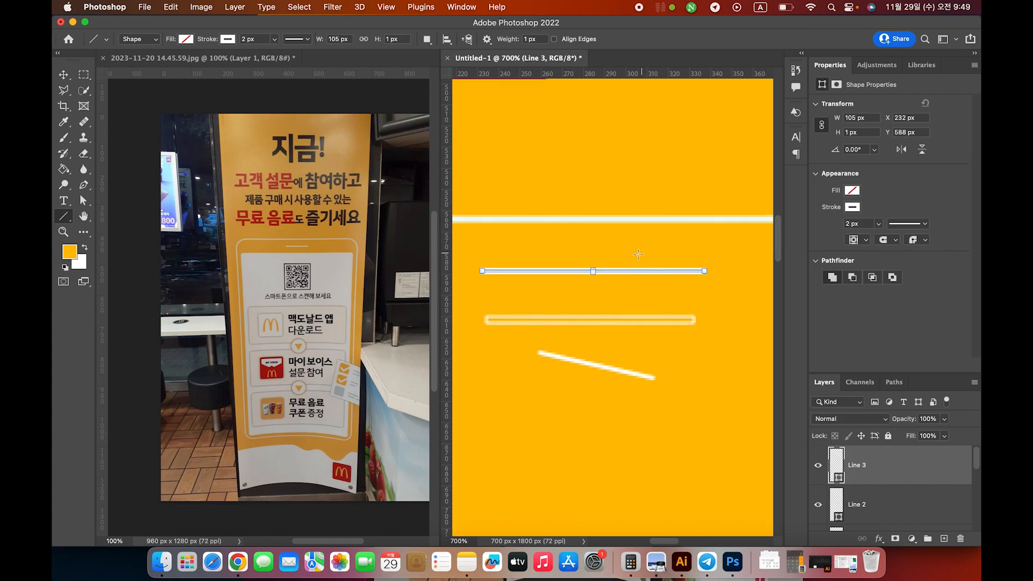
key("Return")
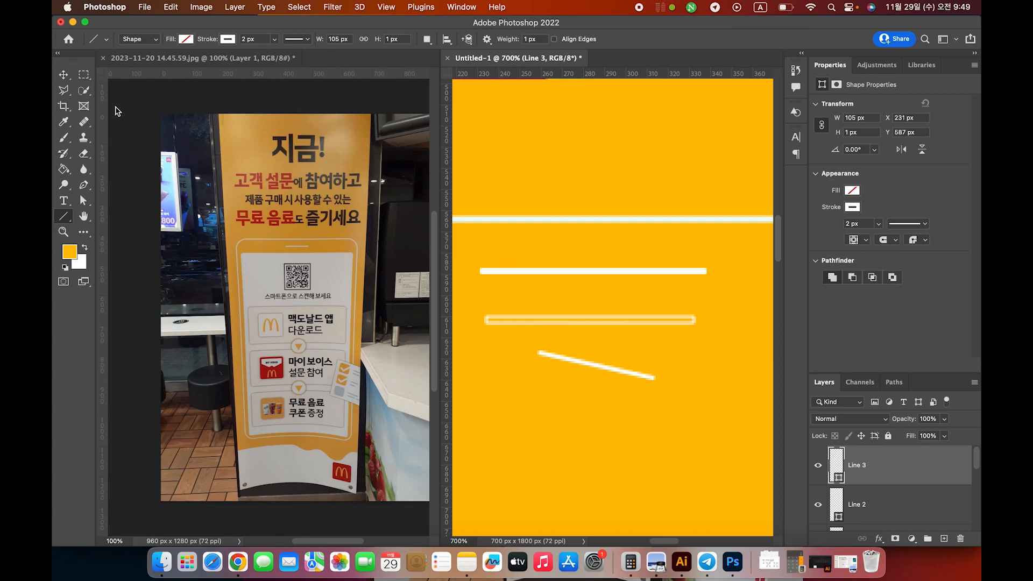
- Switch to the Rectangle tool and delete all three line layers
right_click(63, 215)
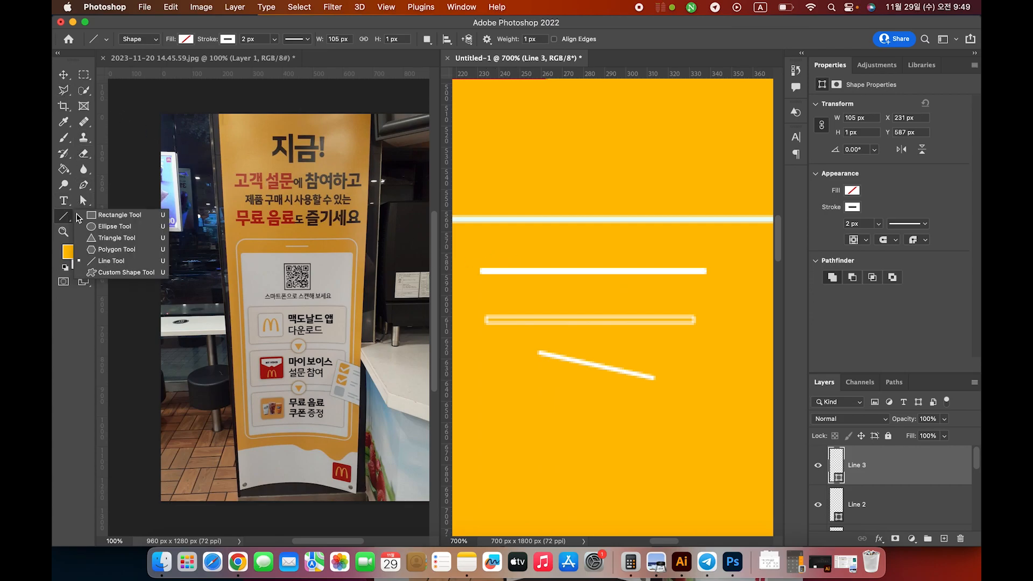
left_click(116, 215)
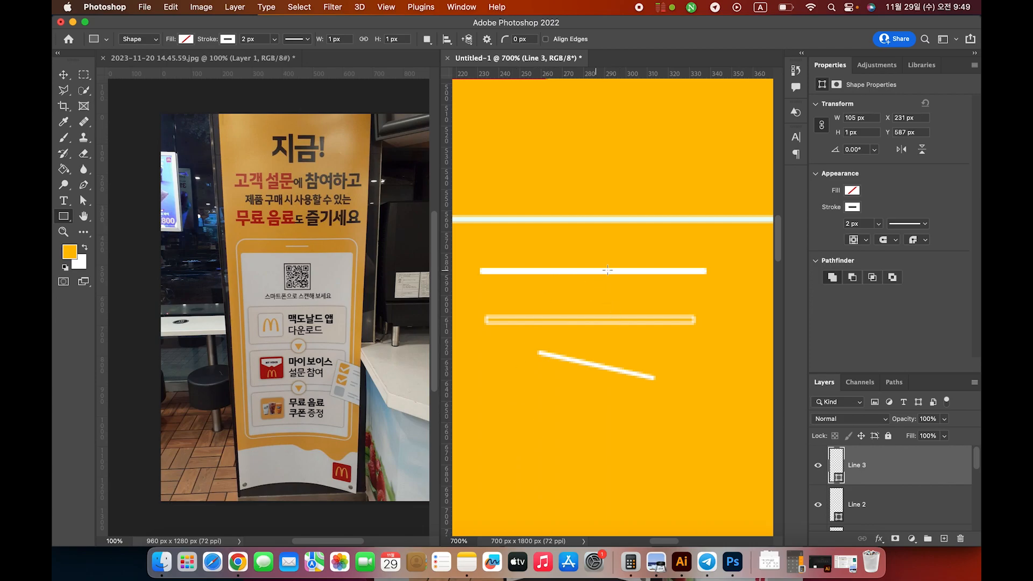
left_click_drag(979, 463, 980, 482)
scroll(979, 483, "up", 1)
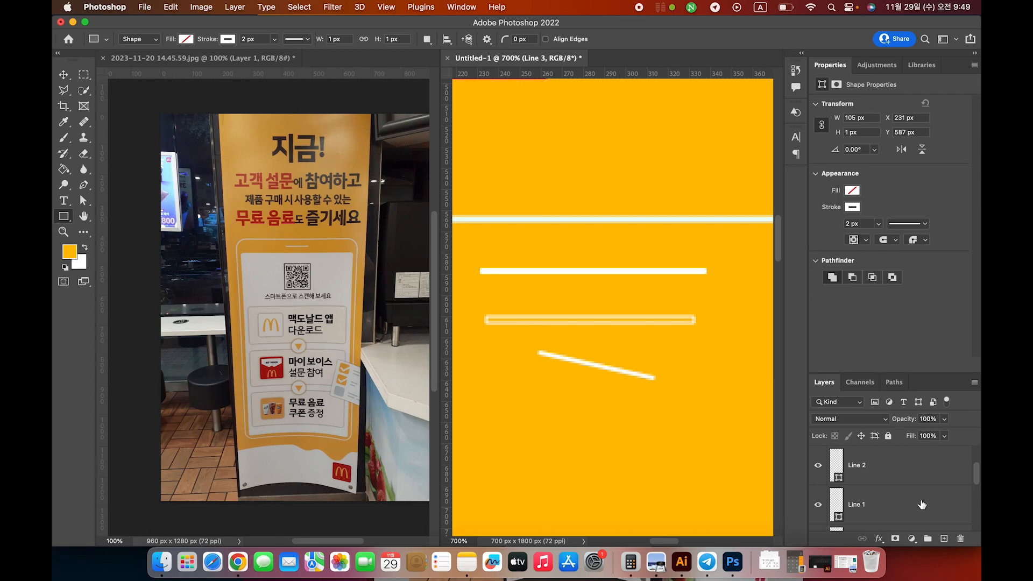
left_click(922, 504, "shift")
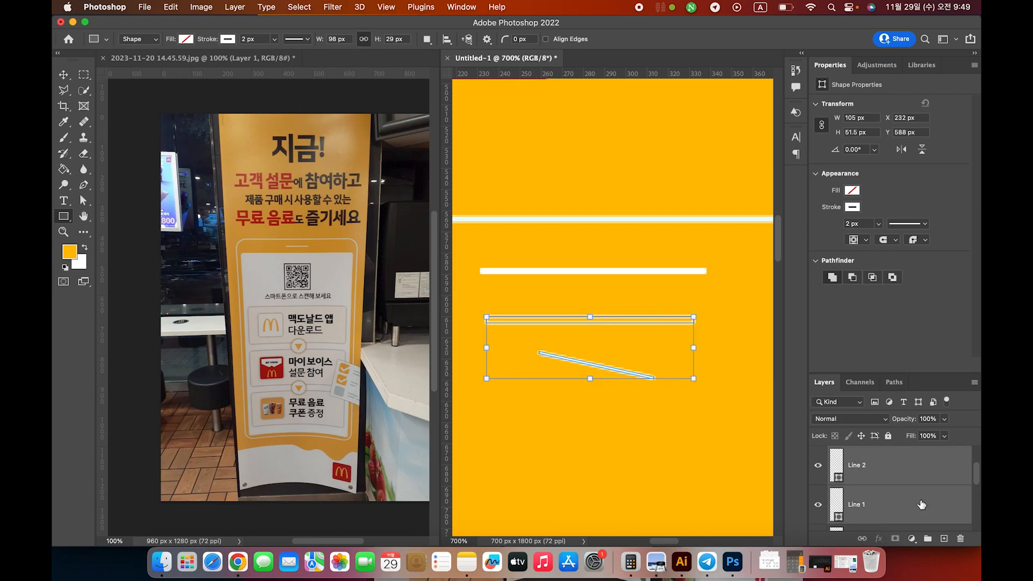
key("Delete")
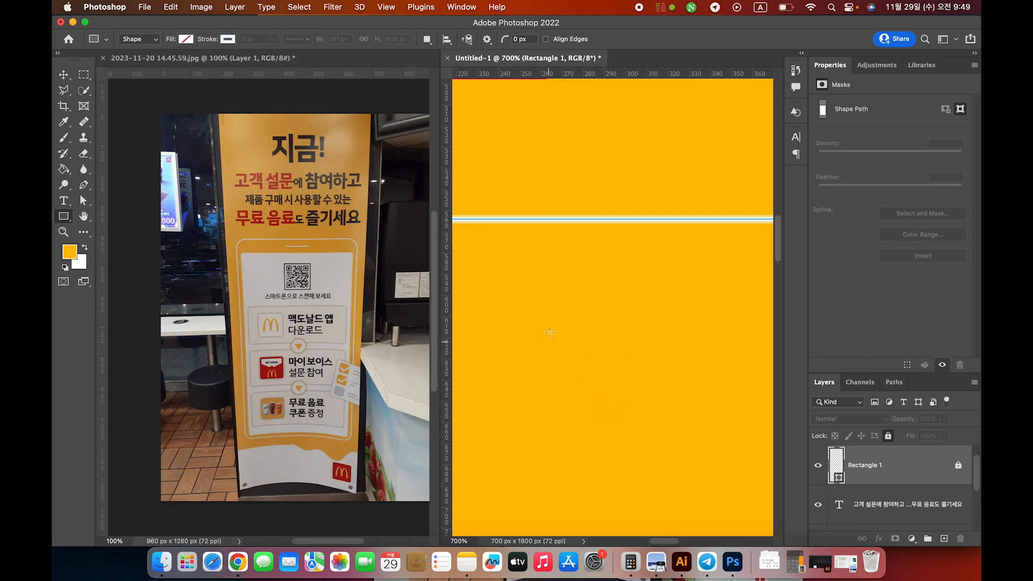
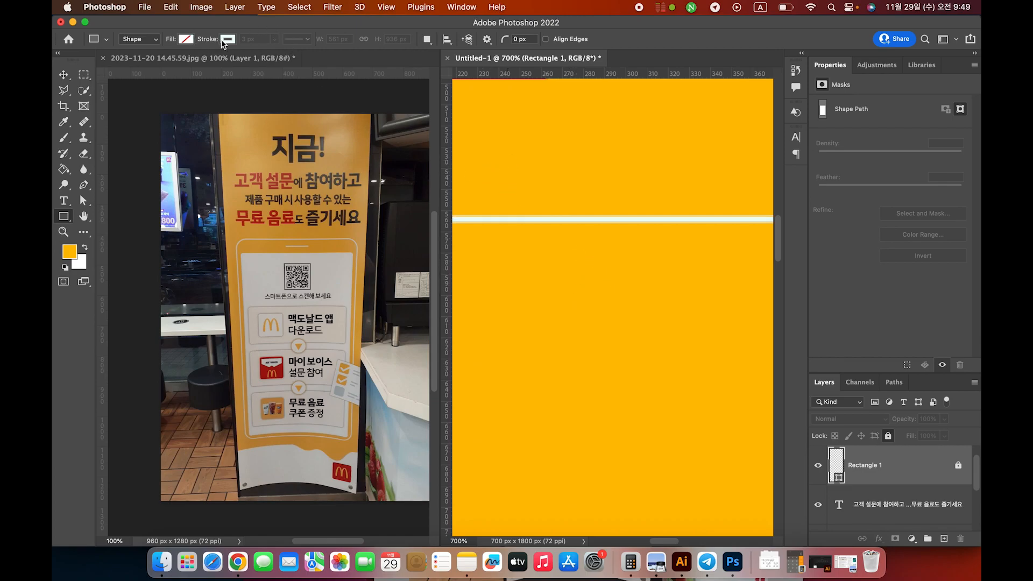
- With no layer selected, set the Rectangle tool to a white fill with no stroke
left_click(63, 74)
left_click(602, 382)
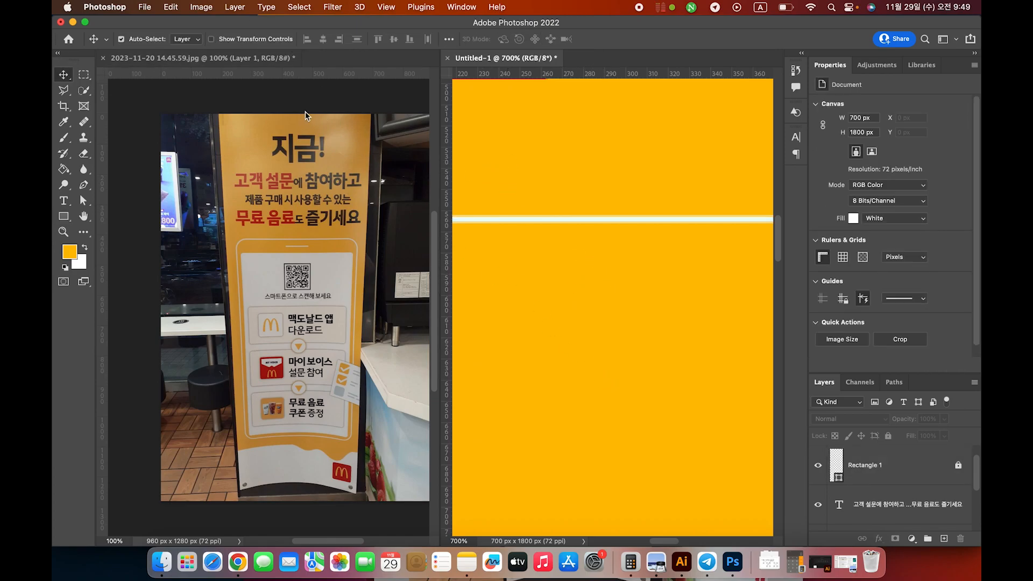
left_click(66, 217)
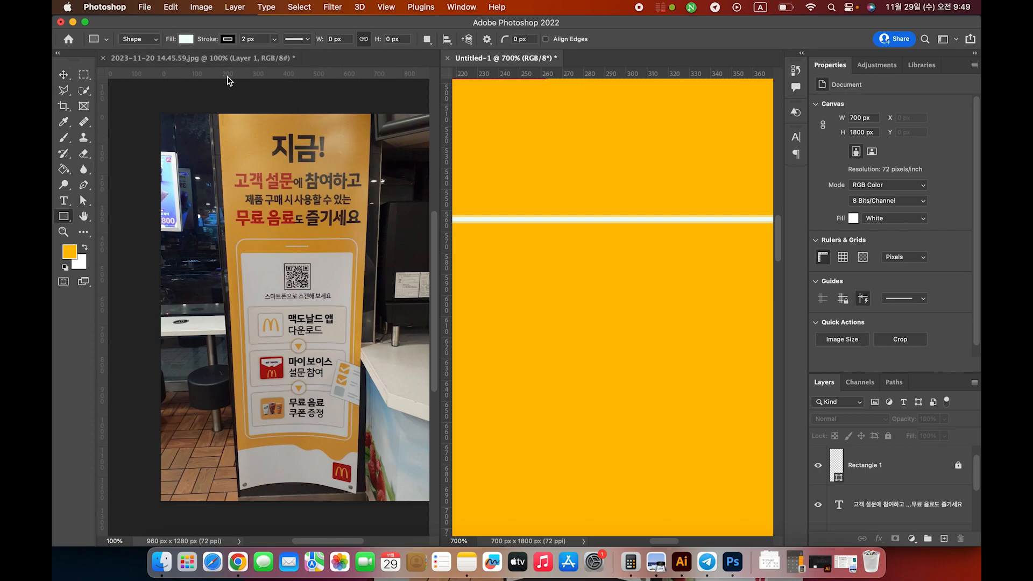
left_click(227, 40)
left_click(157, 62)
left_click(185, 40)
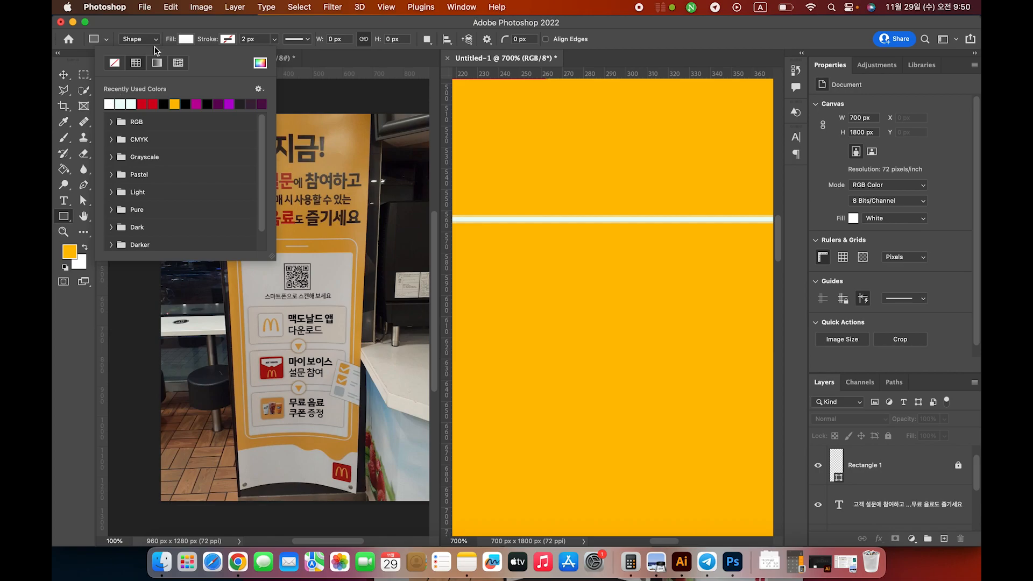
left_click(182, 42)
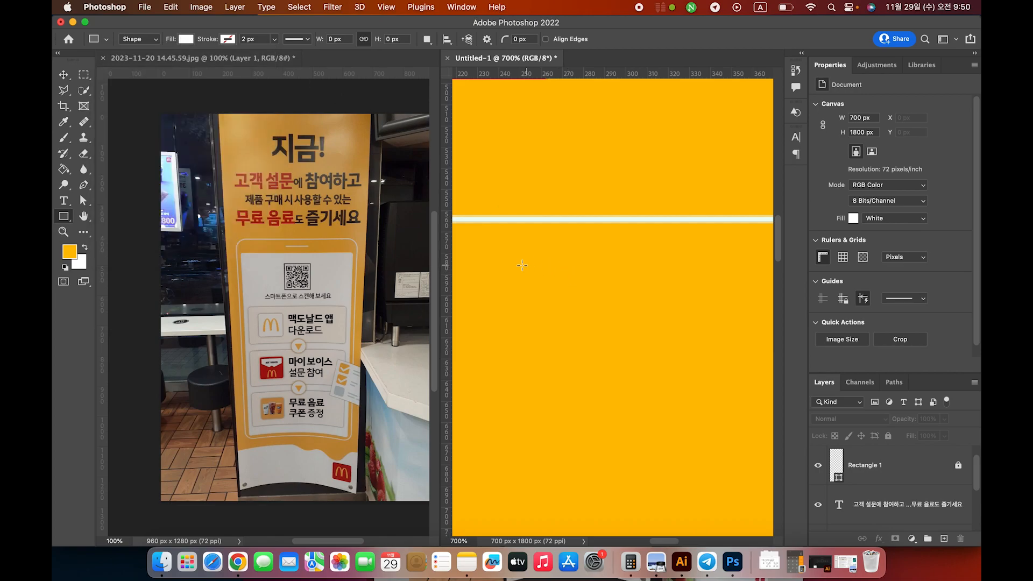
- Draw a white speaker bar about 101 px wide below the frame's top edge, 3 px high with ends fully rounded at 1.5 px
left_click_drag(503, 251, 716, 280)
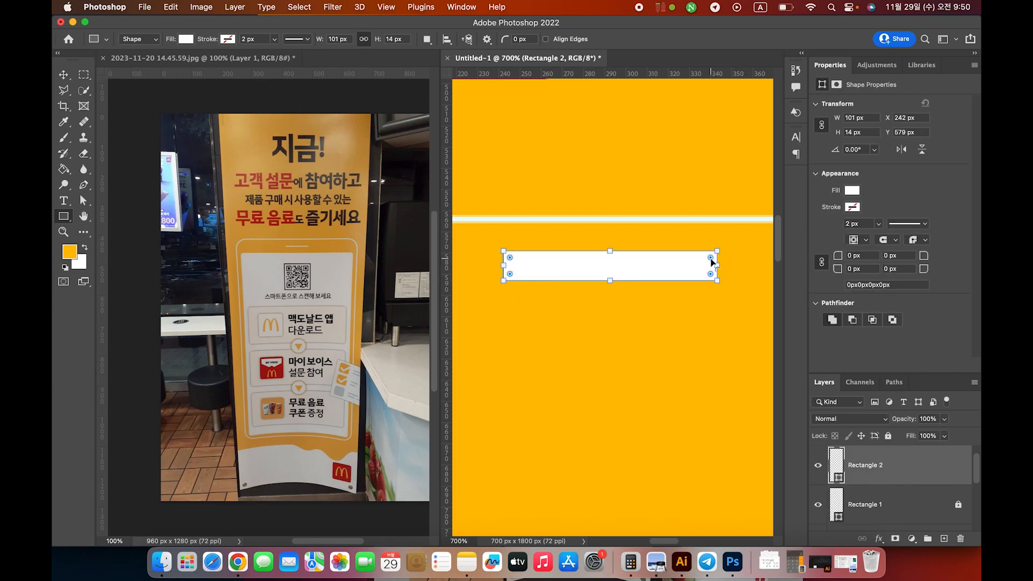
left_click_drag(711, 262, 651, 269)
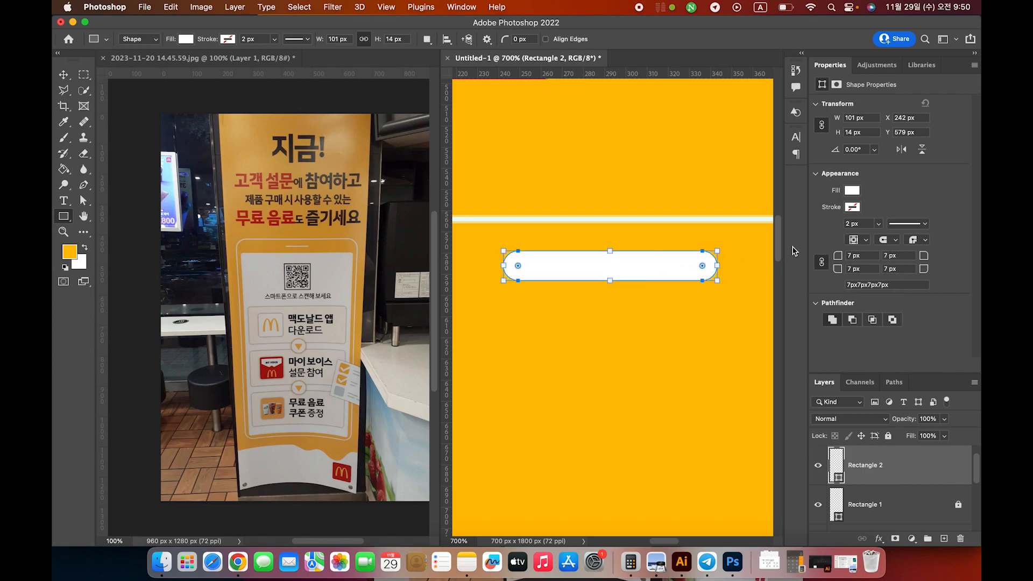
mouse_move(861, 256)
left_mouse_down()
mouse_move(842, 255)
mouse_move(873, 257)
mouse_move(797, 254)
mouse_move(862, 257)
mouse_move(842, 258)
left_mouse_up()
type("0")
key("Return")
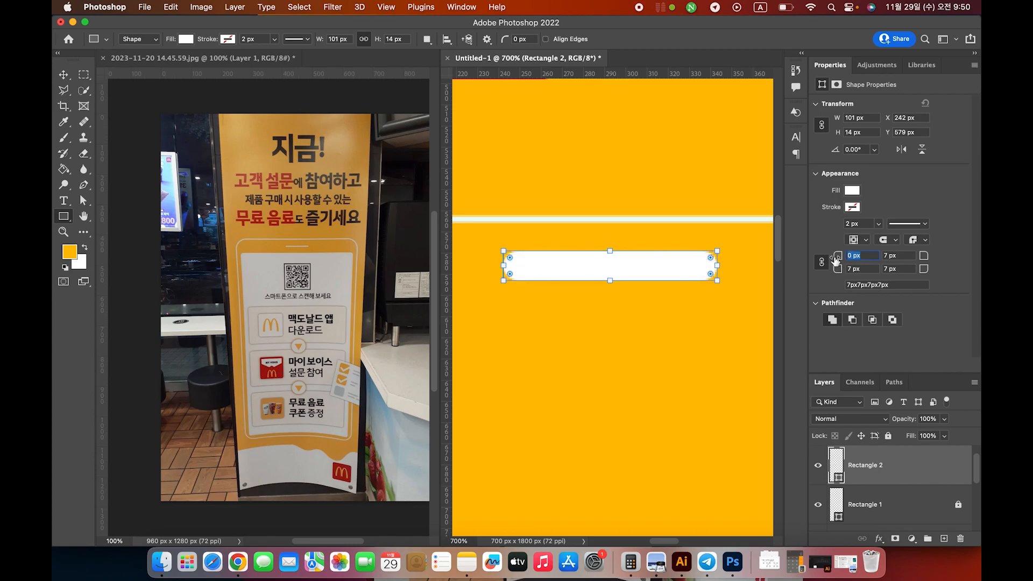
left_click_drag(702, 265, 608, 258)
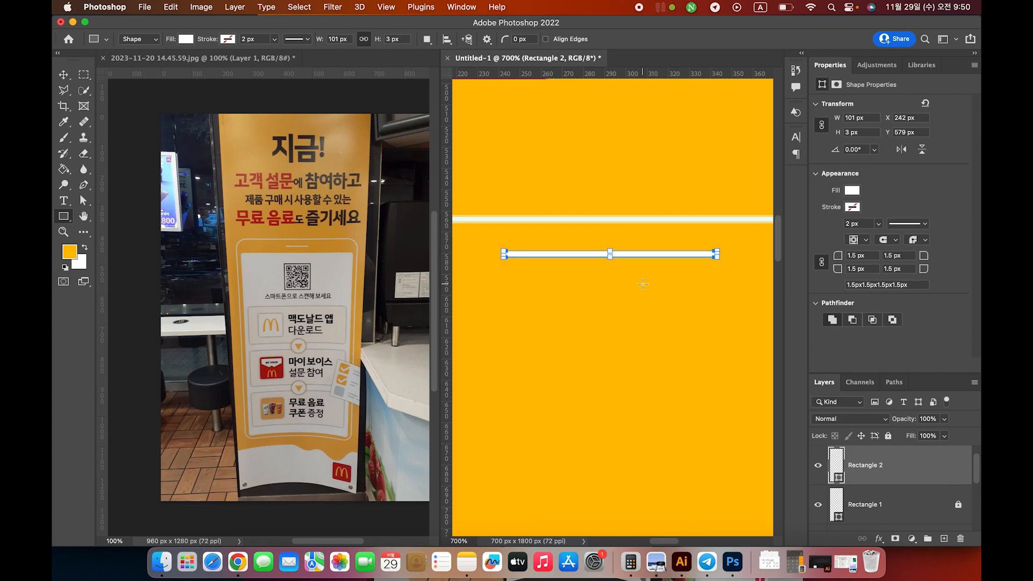
key("Return")
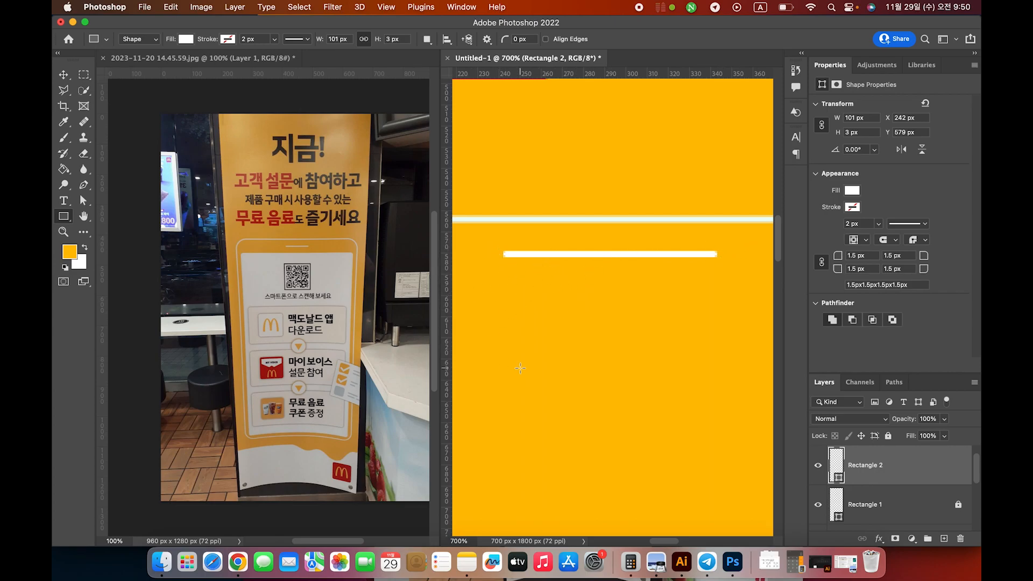
- Move the speaker bar within the phone frame and centre it horizontally on the banner at X 300 px
key("super+0")
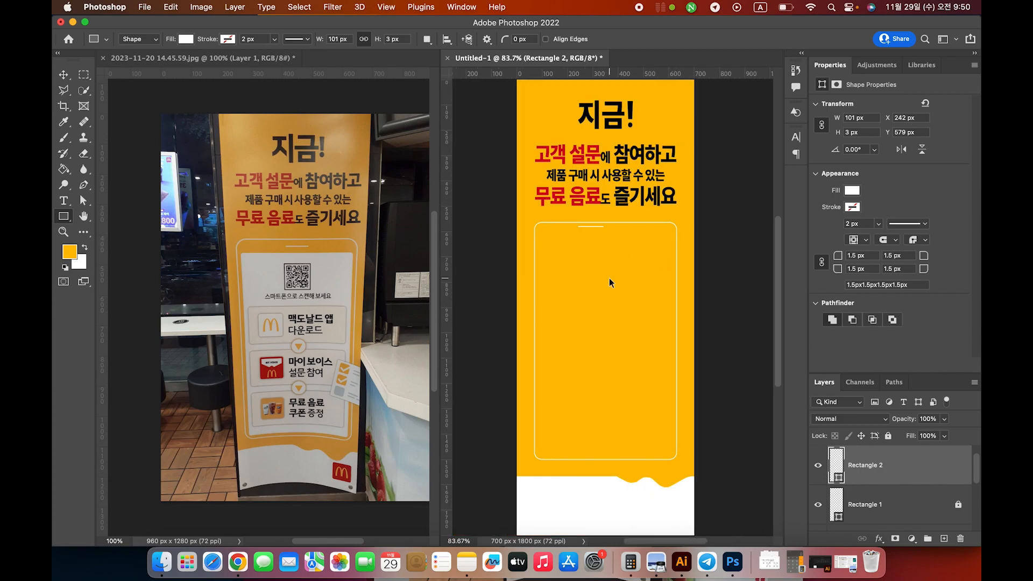
scroll(610, 278, "right", 3)
scroll(565, 248, "down", 1)
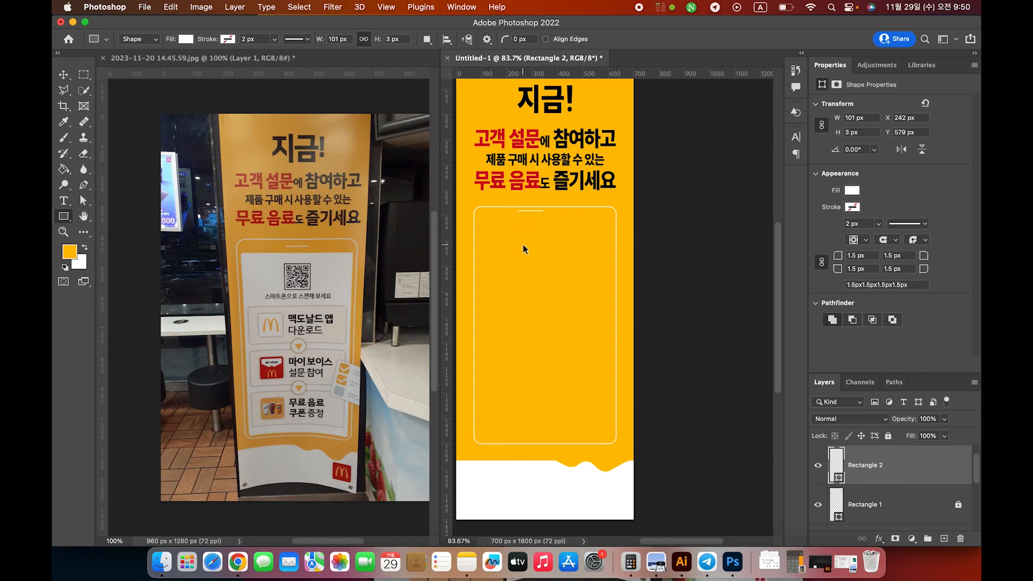
key("super+plus")
key("super+plus")
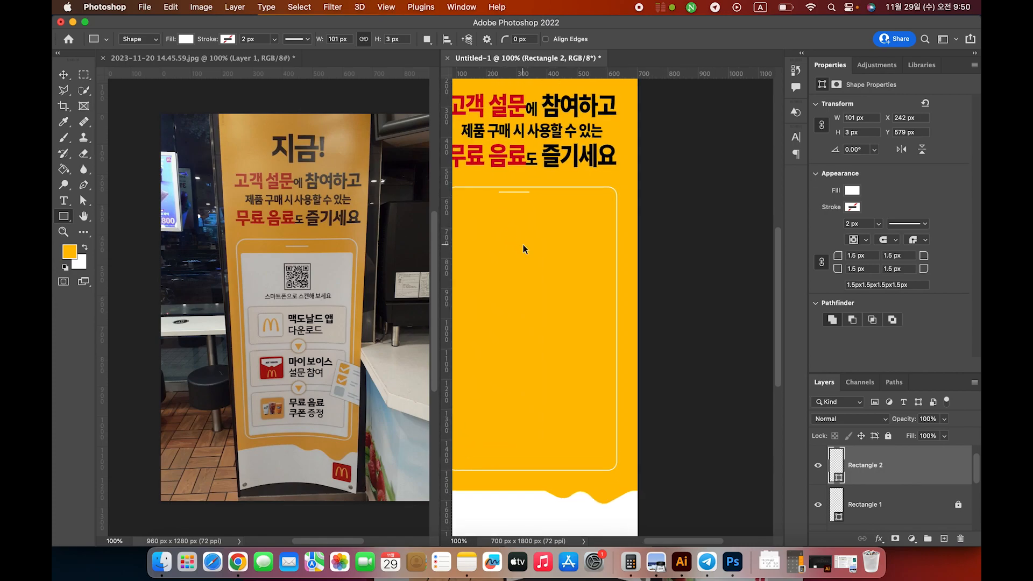
left_click_drag(496, 143, 594, 272)
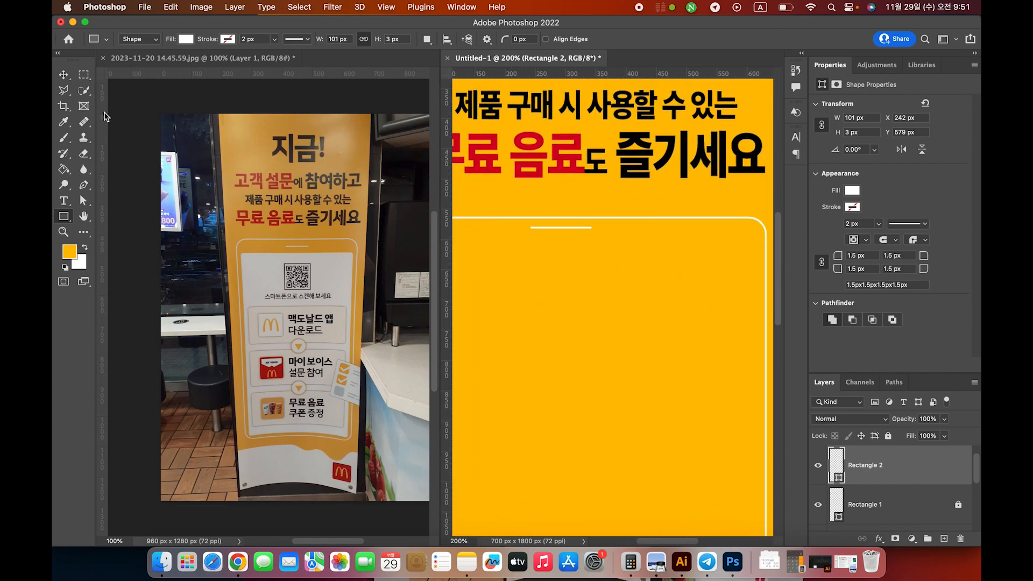
key("v")
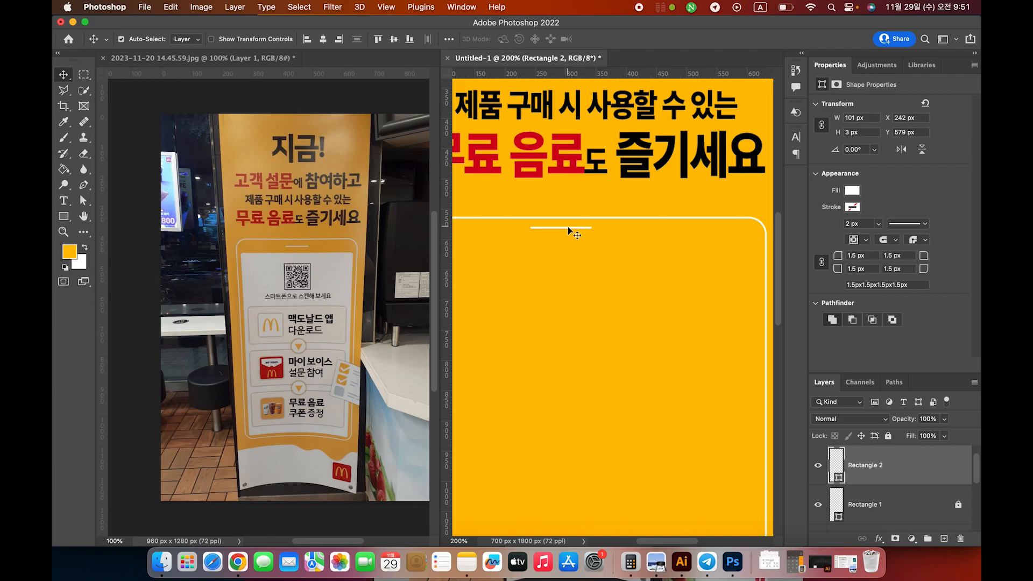
left_click_drag(603, 245, 544, 229)
left_click_drag(602, 246, 554, 227)
left_click(323, 39)
- Adjust the speaker bar's vertical position to Y 584 px and deselect it
left_click_drag(838, 121, 850, 121)
key("super+z")
left_click_drag(894, 134, 899, 131)
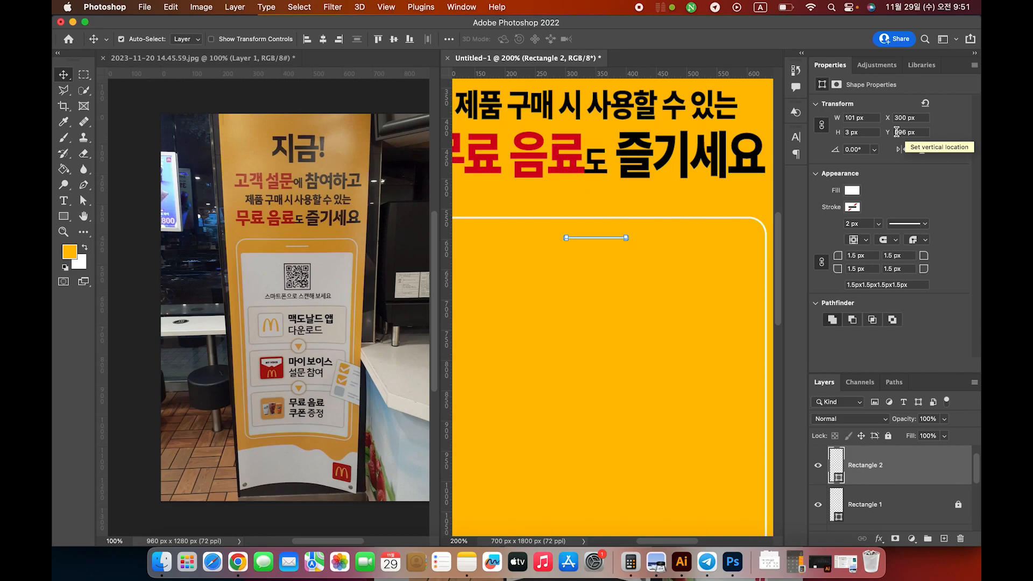
left_click_drag(889, 135, 883, 135)
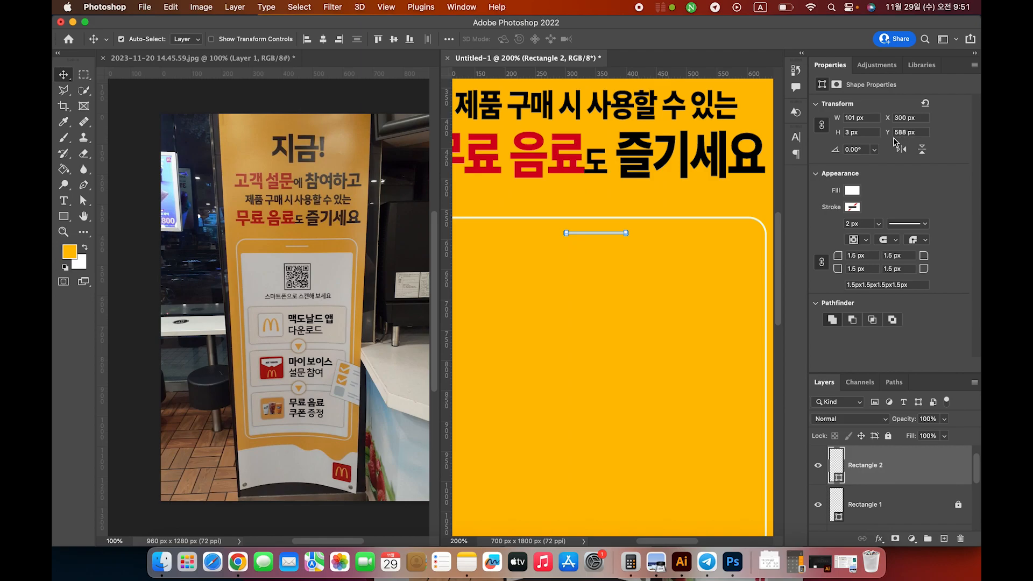
left_click_drag(889, 136, 888, 133)
key("Right")
key("Up")
key("Up")
key("Up")
key("Up")
key("Up")
key("Up")
key("Up")
key("Up")
key("Up")
key("Up")
key("Up")
key("Down")
key("Down")
key("Down")
key("Down")
key("Down")
key("Down")
key("Down")
key("Down")
key("super+0")
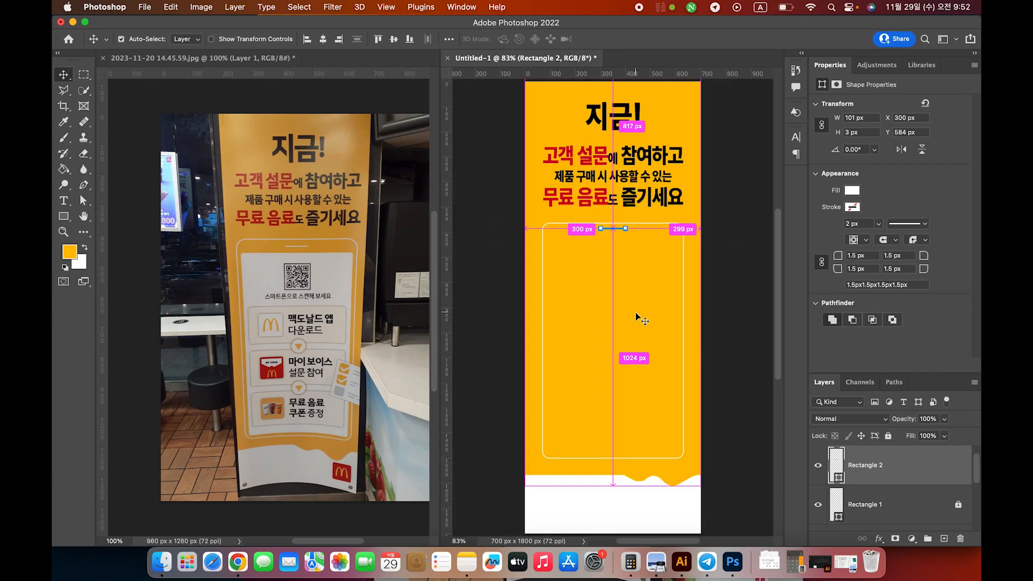
left_click(731, 305)
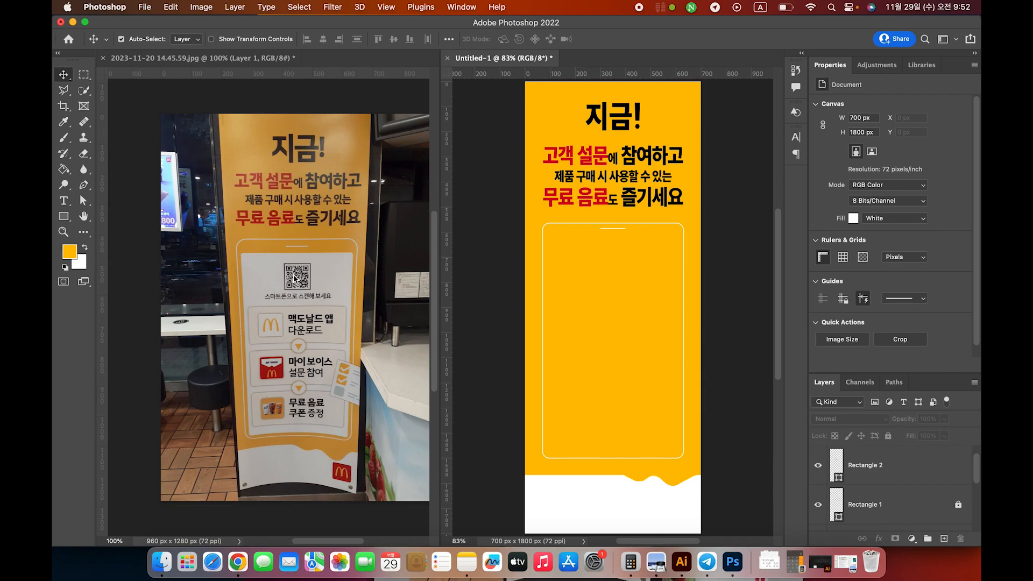
- Draw a white rectangle about 501 × 848 px inside the phone frame as its screen panel
left_click(64, 216)
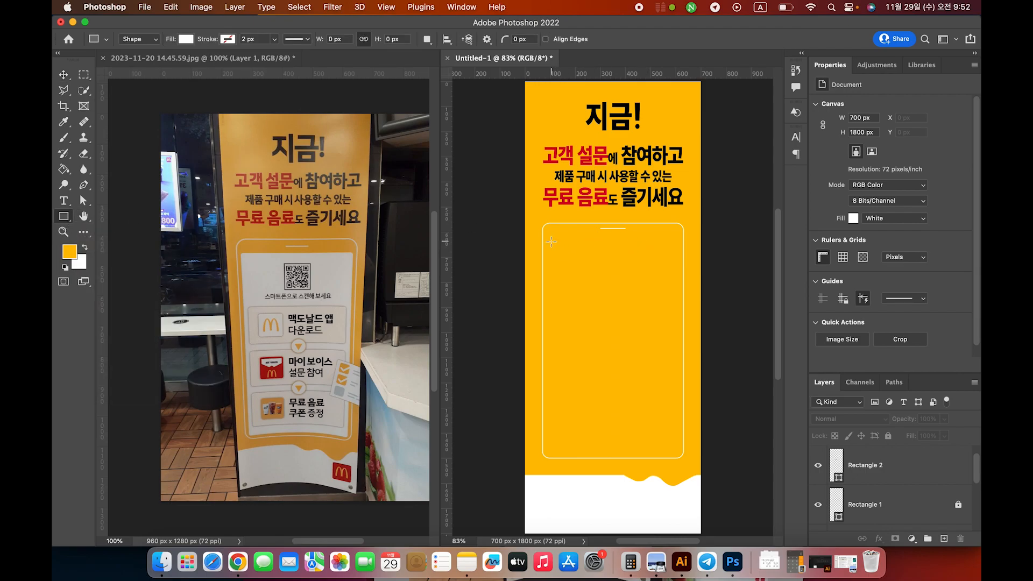
left_click_drag(552, 239, 676, 450)
left_click_drag(676, 450, 676, 449)
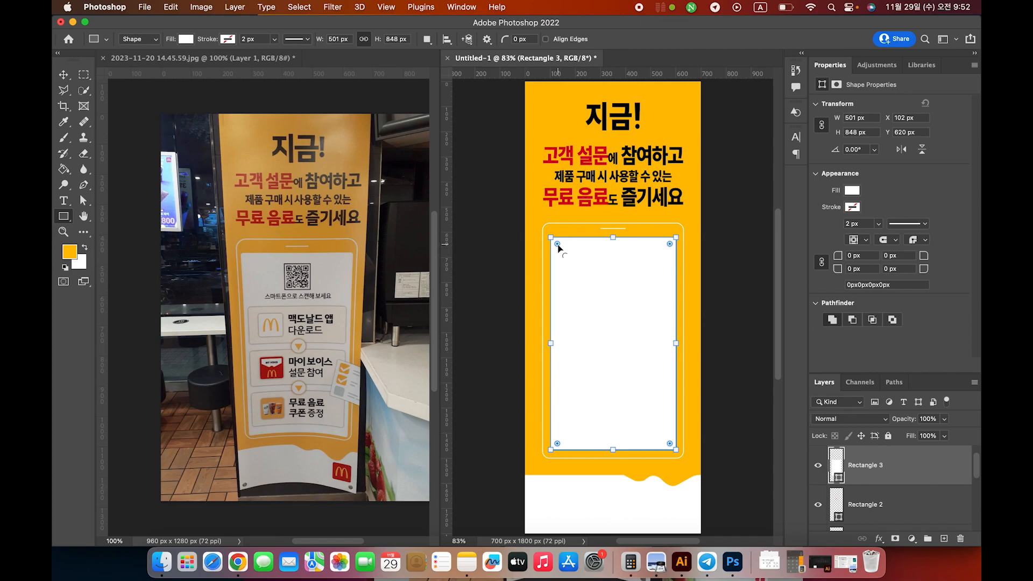
- Round all four corners of the white screen panel to a linked 10 px radius and deselect its path
left_click_drag(561, 249, 561, 247)
left_click_drag(861, 255, 814, 253)
type("10k")
key("Return")
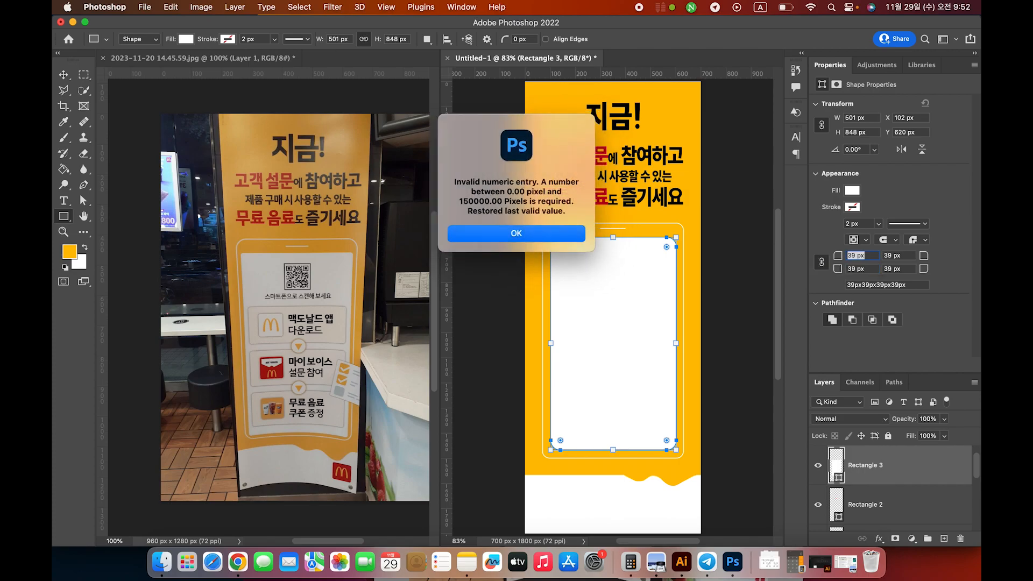
left_click(553, 233)
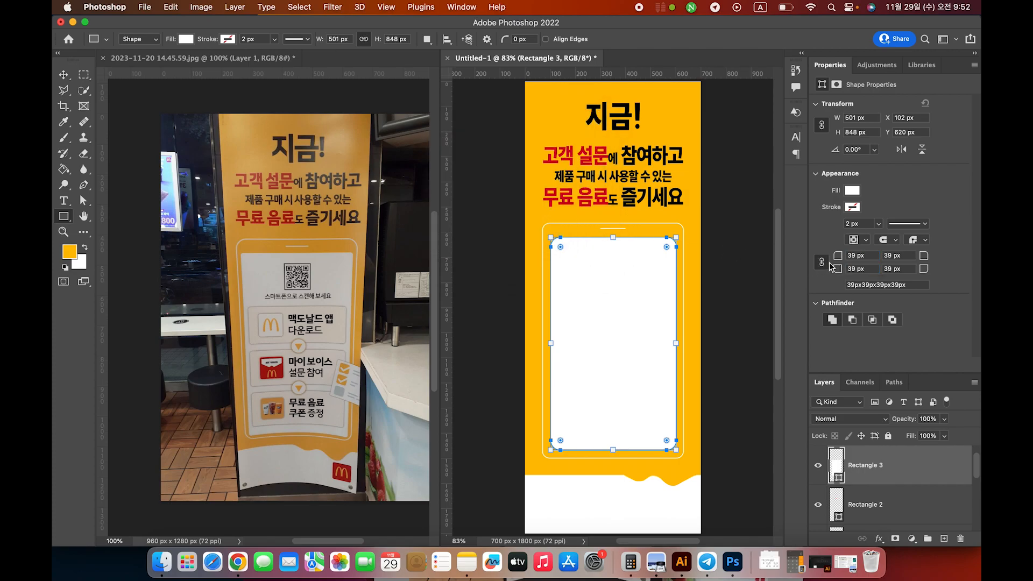
left_click_drag(838, 257, 817, 259)
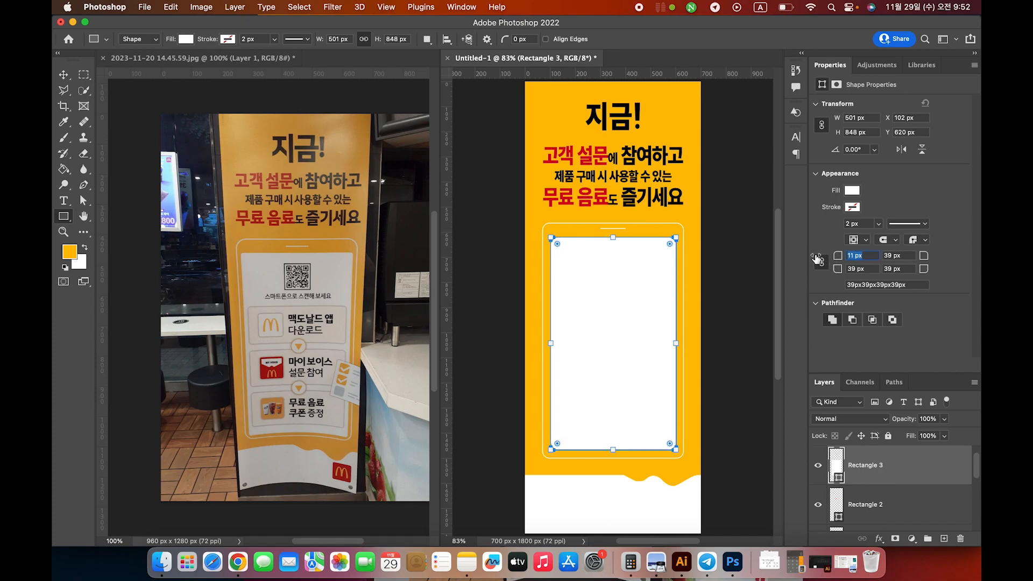
left_click(821, 262)
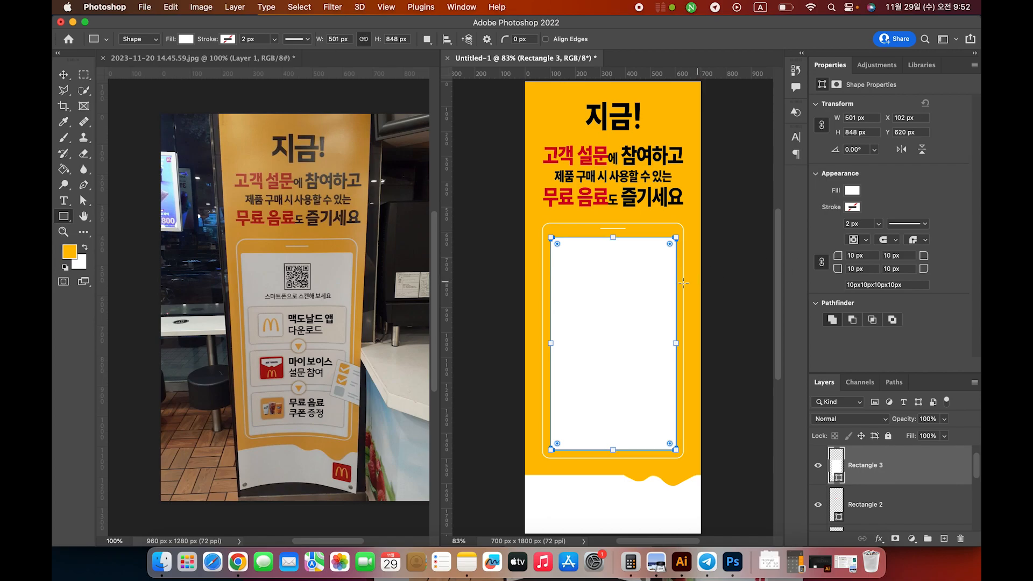
left_click(726, 285)
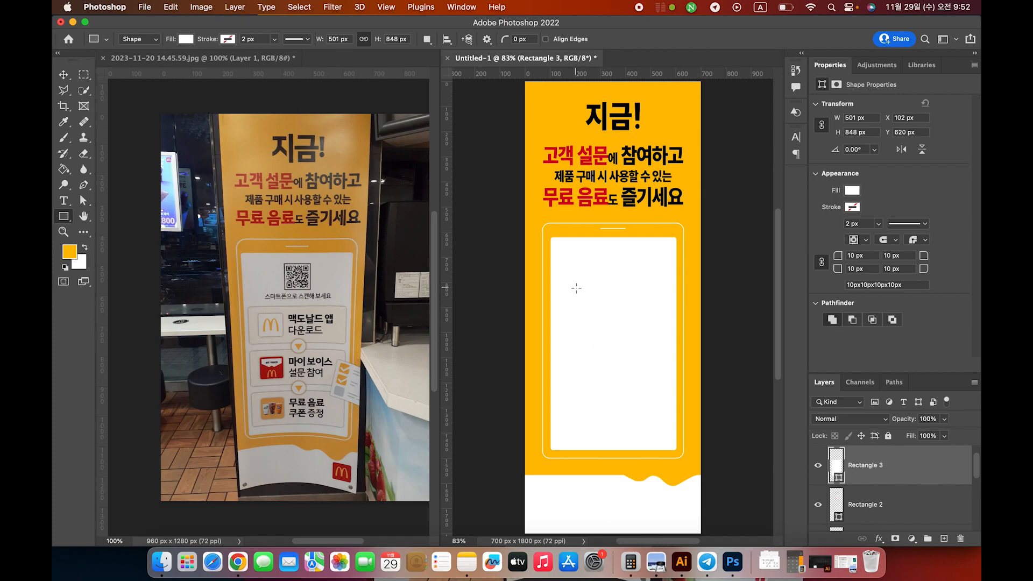
- Centre the white screen panel horizontally on the banner at X 100 px and nudge it slightly down within the phone frame
left_click(63, 74)
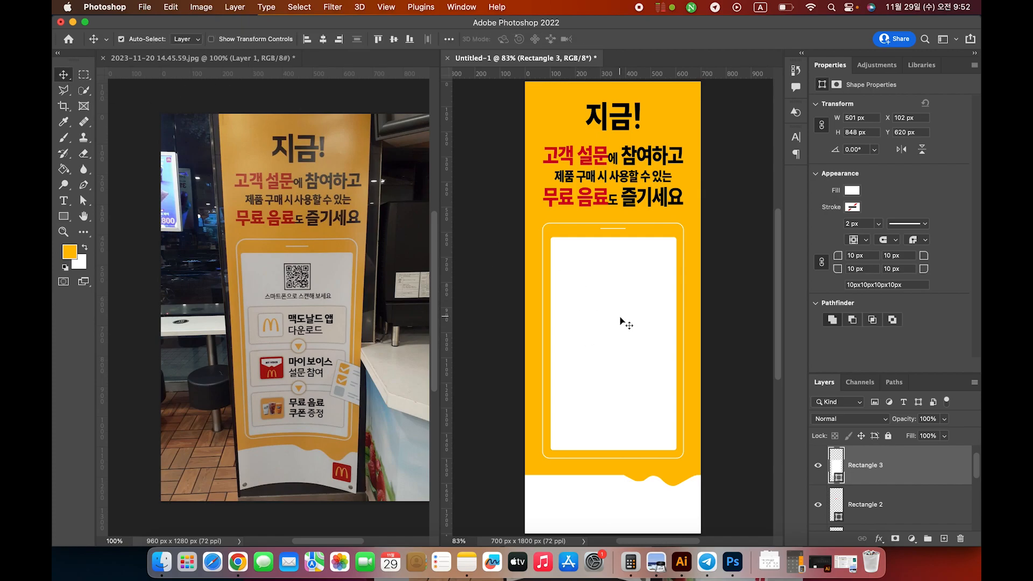
left_click(323, 39)
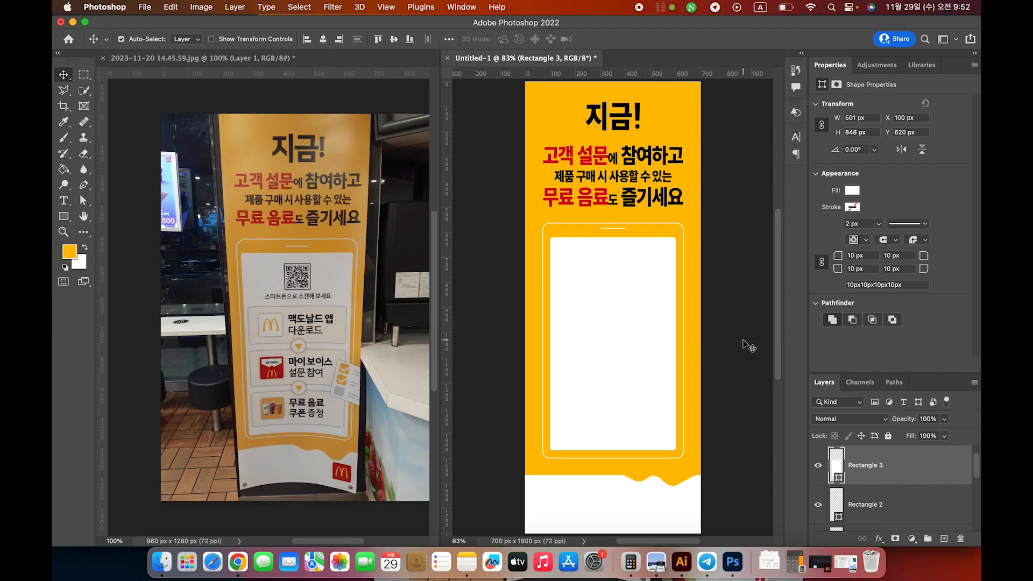
key("Up")
key("Up")
key("Up")
key("Up")
key("Up")
key("Up")
key("Up")
key("Up")
key("Up")
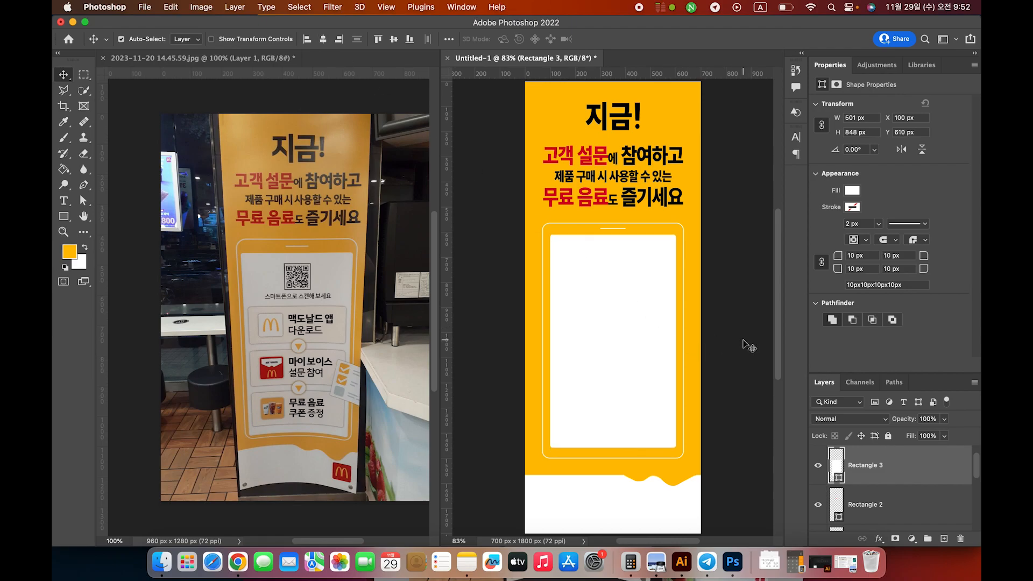
key("Down")
key("Down")
key("Down")
key("Down")
key("Down")
key("Down")
key("Down")
key("Down")
key("Up")
key("Up")
key("Up")
key("Up")
key("Down")
key("Down")
key("Down")
key("Down")
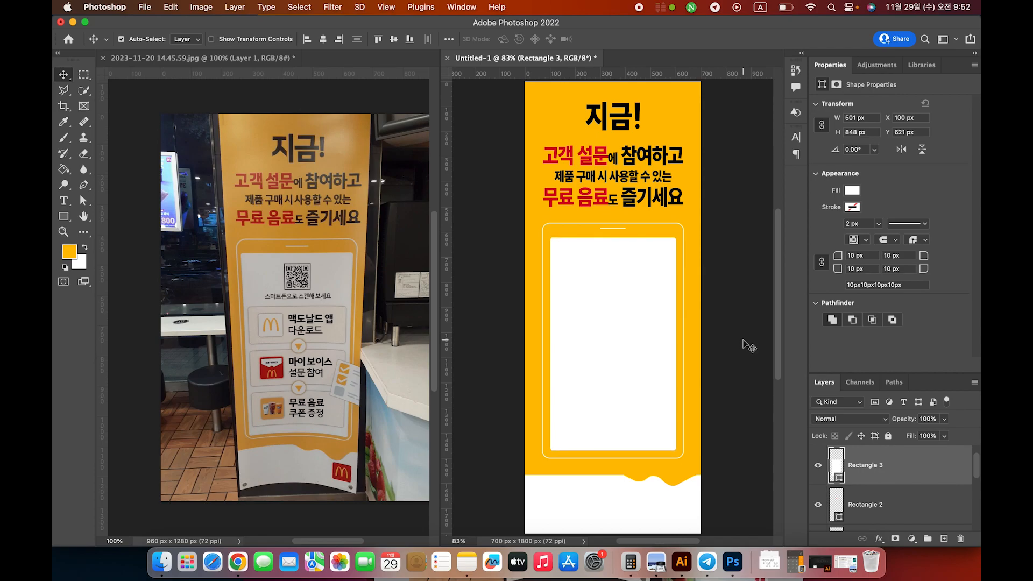
key("Down")
key("Down")
key("Down")
key("Down")
key("Down")
key("Up")
key("Up")
- Nudge the speaker bar a few pixels down toward the white screen panel and deselect it
left_click(610, 230)
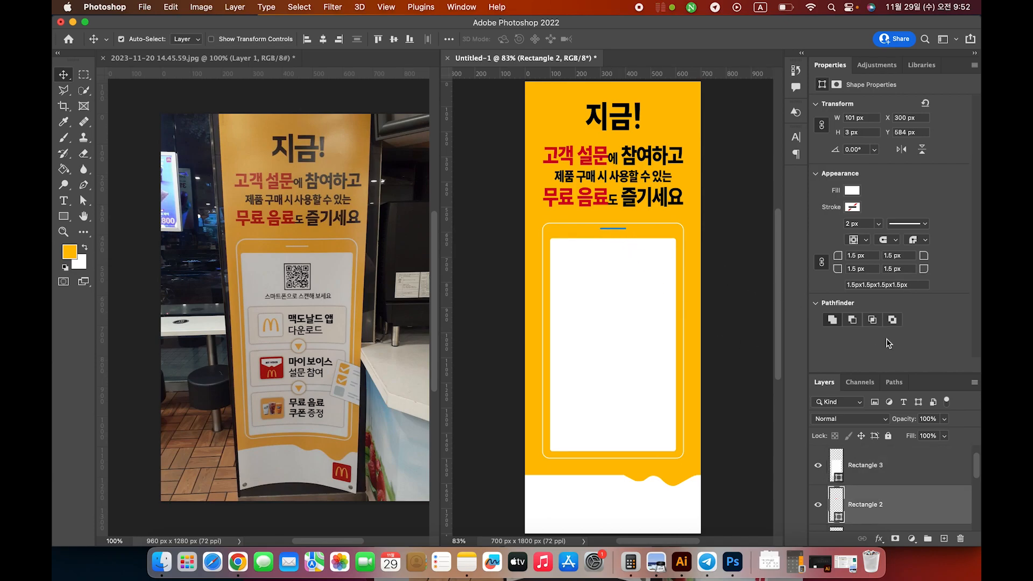
key("Down")
key("Down")
key("Down")
key("Down")
key("Down")
left_click(742, 312)
scroll(734, 323, "left", 5)
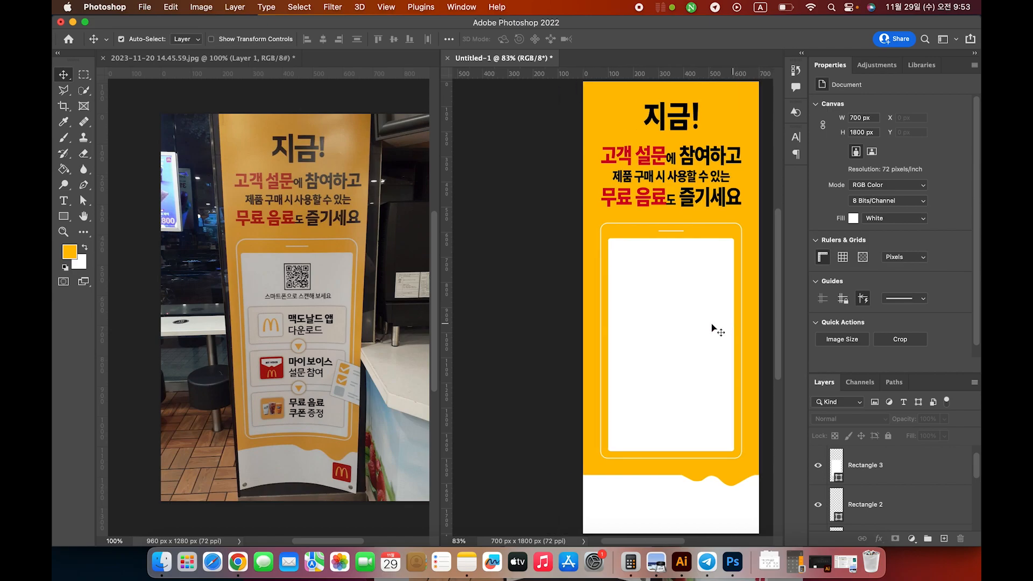
key("super+0")
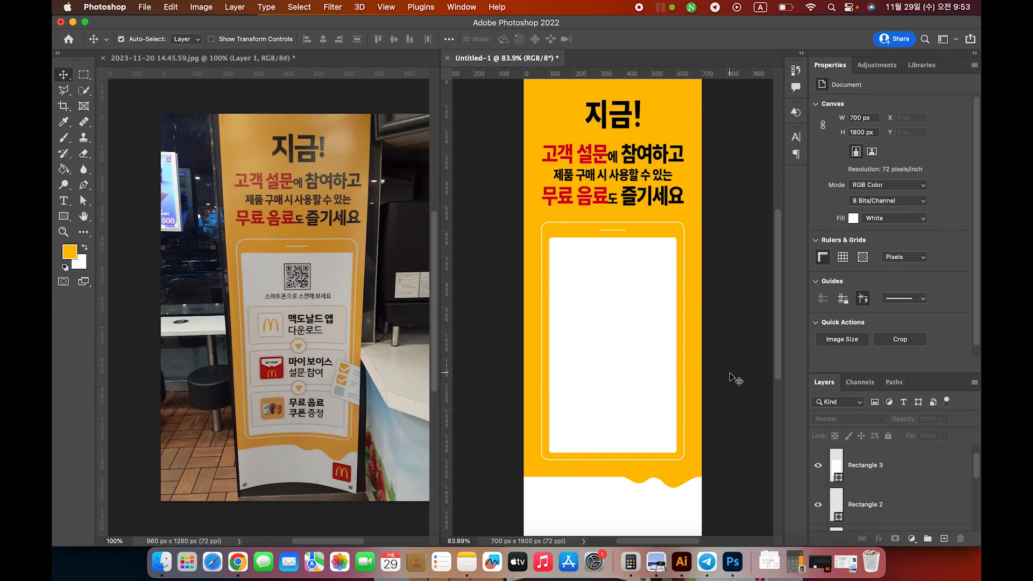
- Copy only the square QR code from qr_code.jpeg and paste it into the banner document Untitled-1
key("super+o")
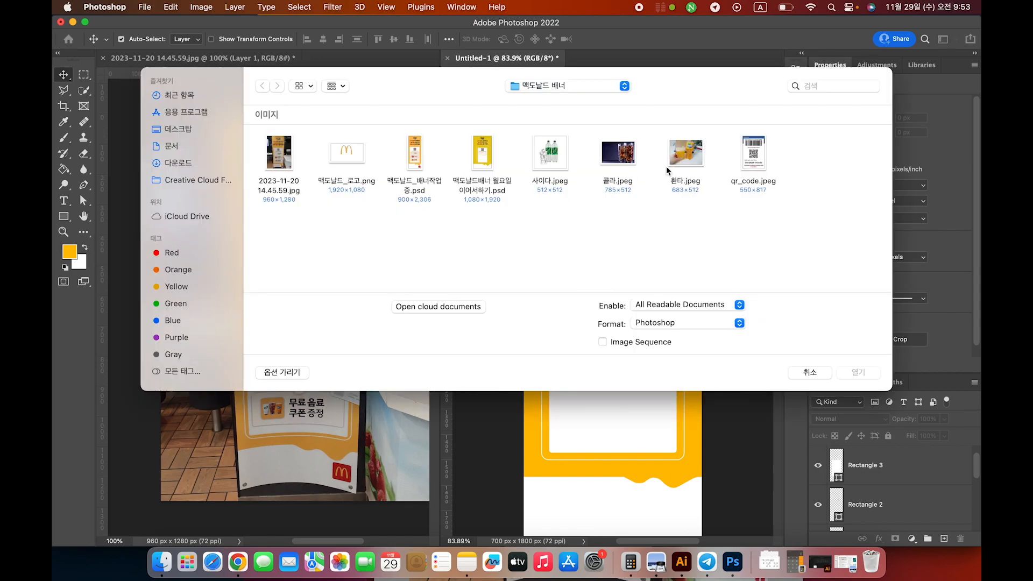
double_click(753, 156)
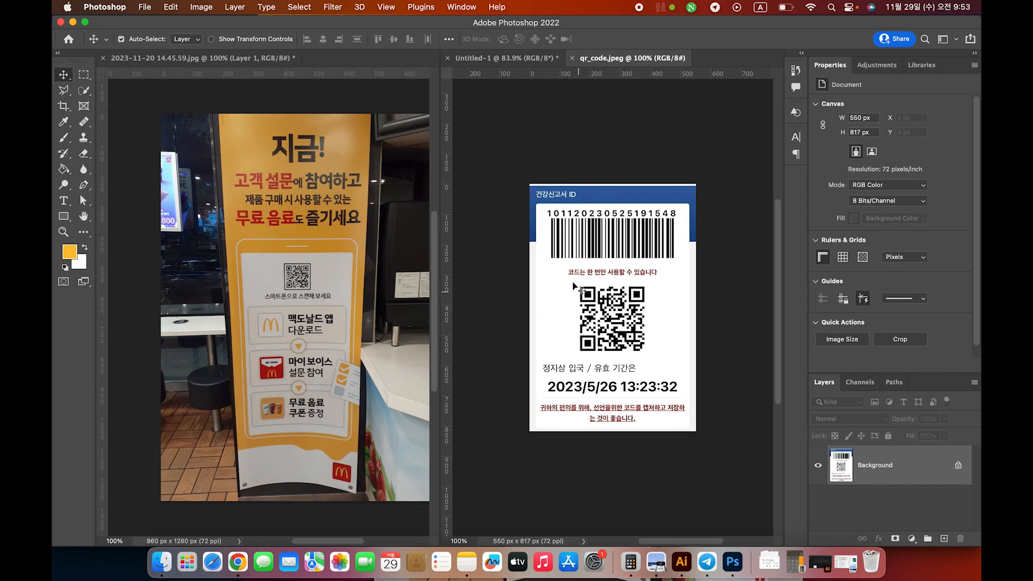
left_click(83, 74)
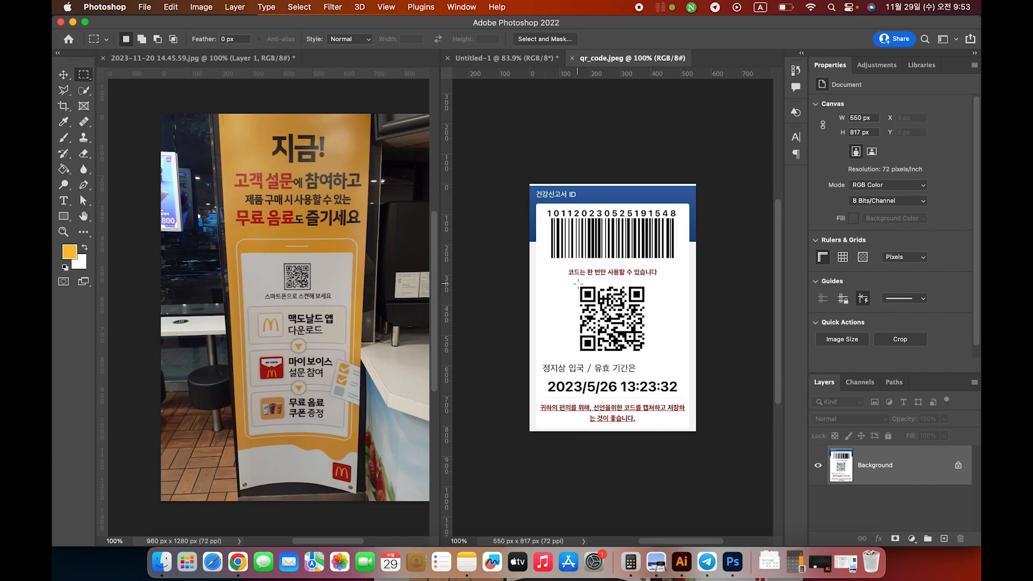
left_click_drag(577, 285, 647, 355)
key("super+c")
left_click(507, 58)
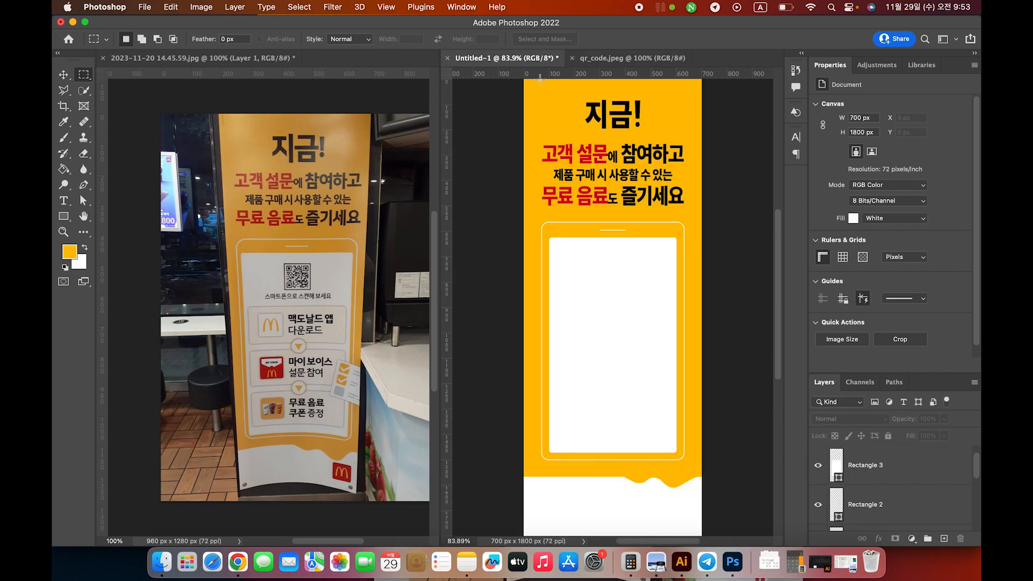
key("super+v")
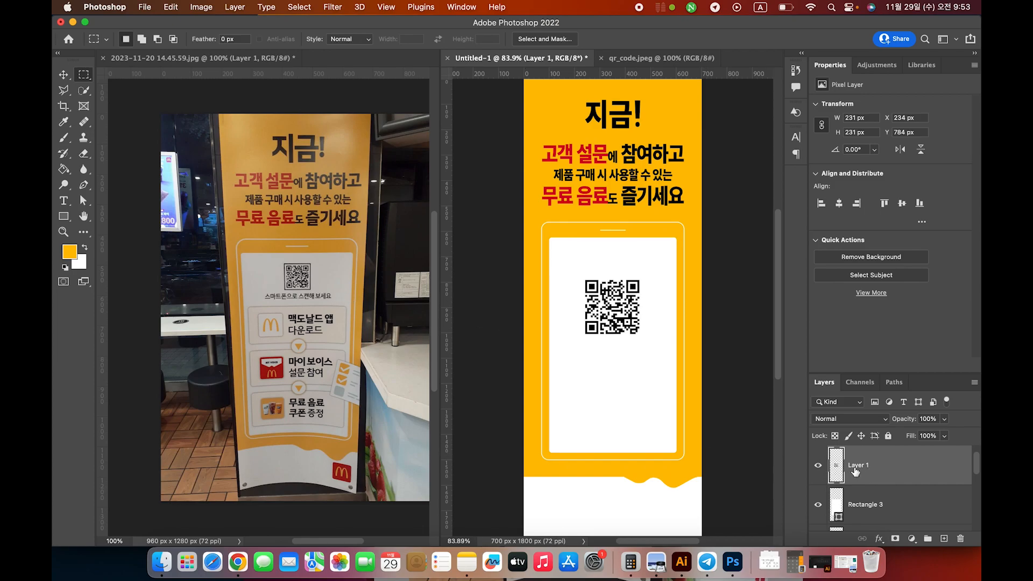
- Add a 6 px black outside stroke to the QR code layer
double_click(896, 472)
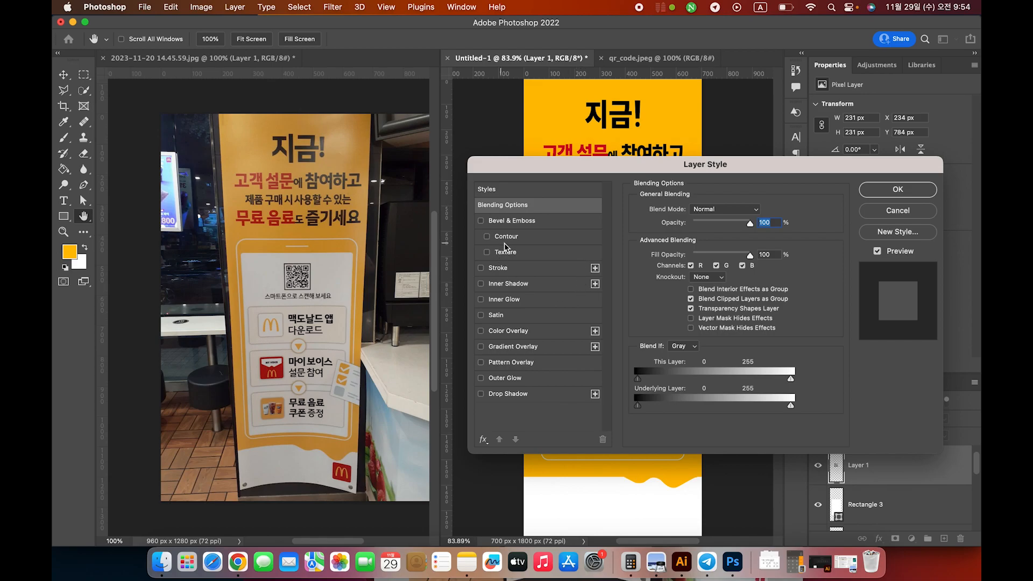
mouse_move(548, 173)
left_mouse_down()
mouse_move(554, 346)
mouse_move(586, 363)
mouse_move(584, 349)
mouse_move(544, 350)
left_mouse_up()
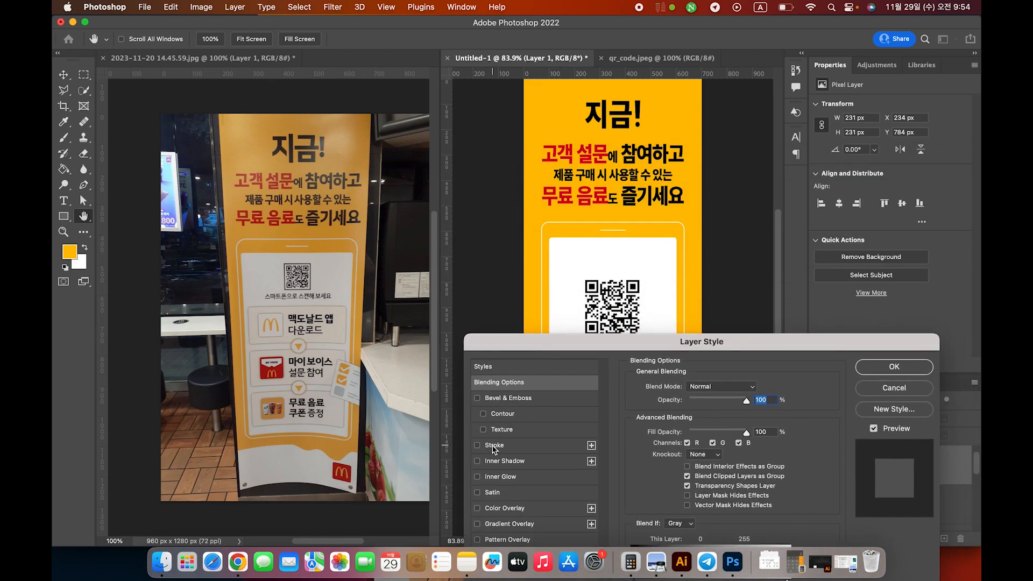
left_click(493, 446)
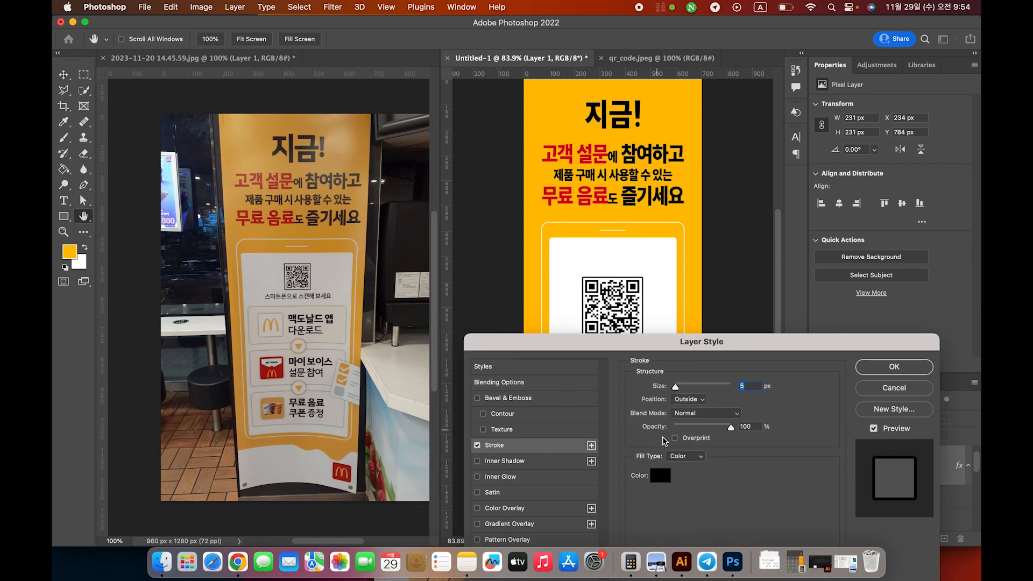
left_click_drag(809, 344, 646, 386)
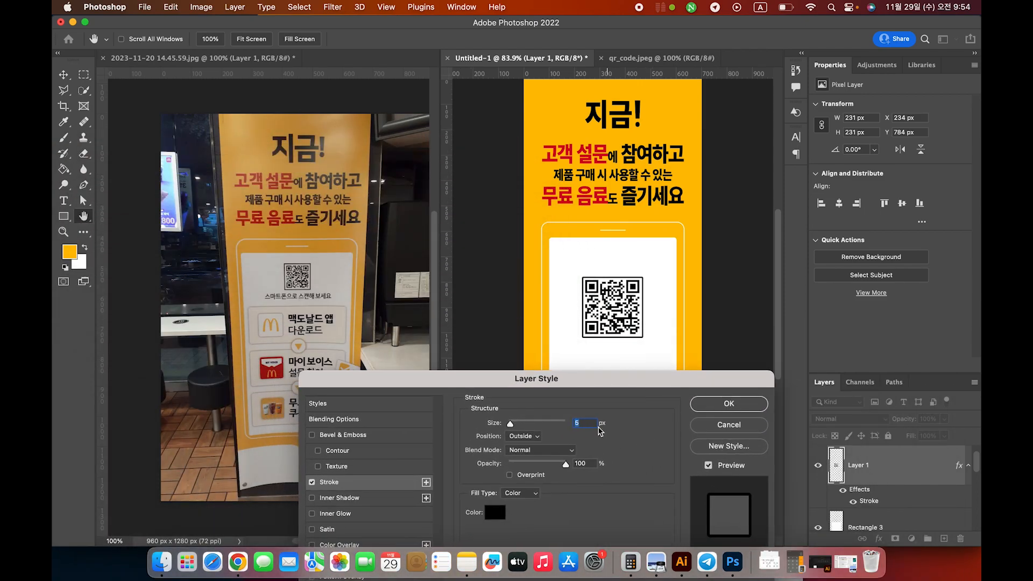
left_click(741, 408)
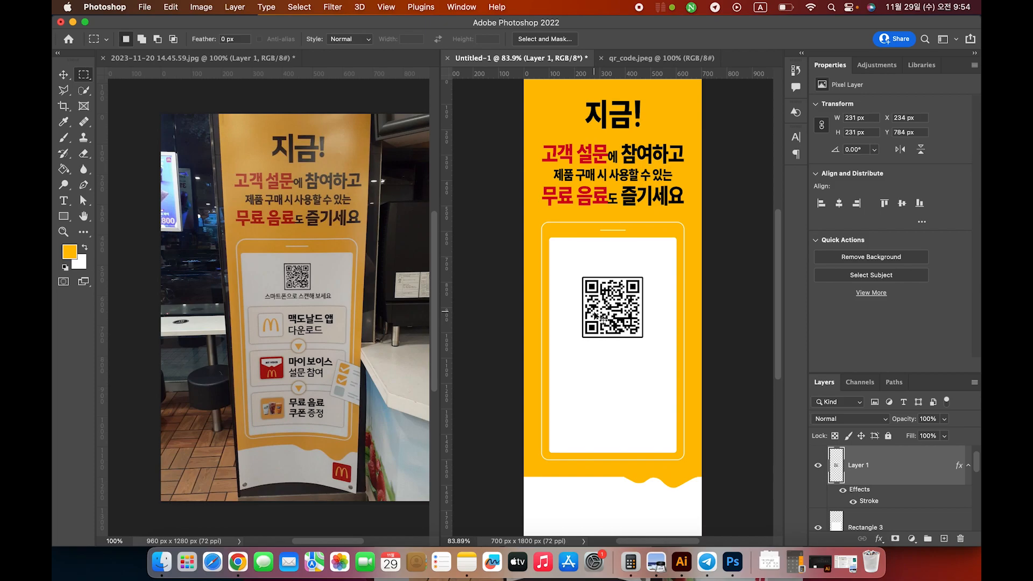
- Scale the QR code down to about 115 × 115 px and place it near the white panel's upper edge at Y 680 px
key("super+t")
left_click_drag(640, 276, 617, 277)
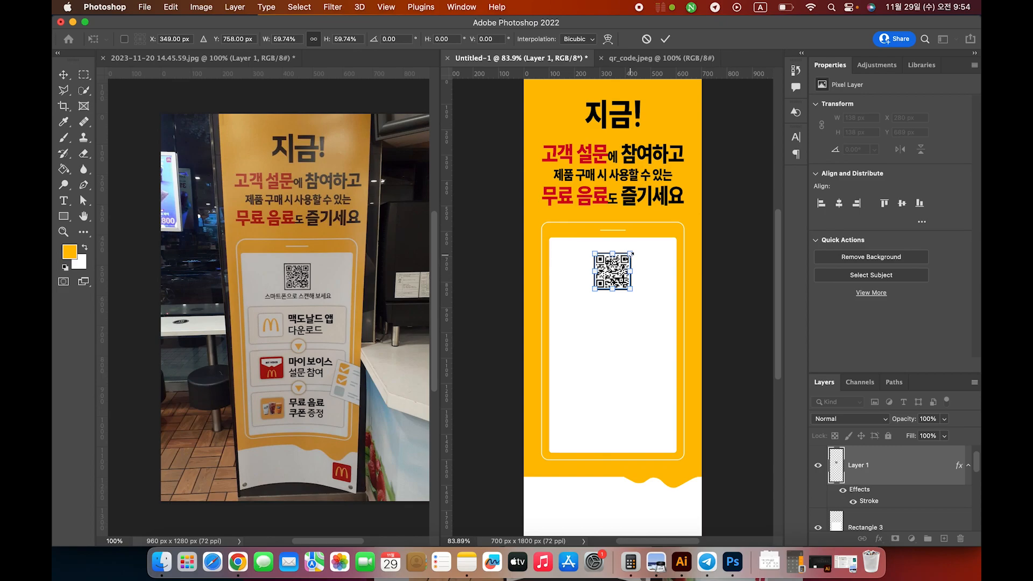
left_click_drag(631, 253, 628, 257)
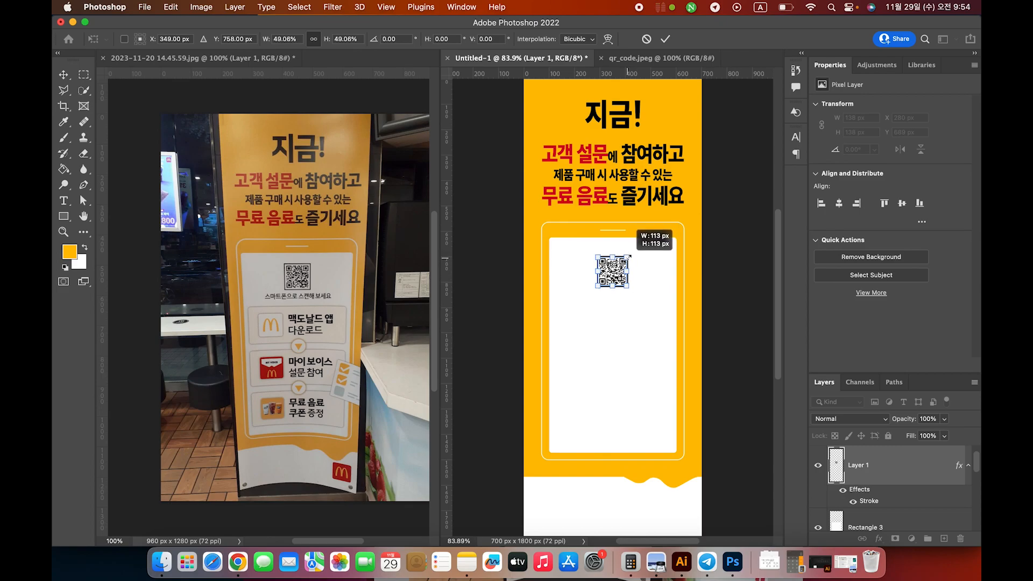
left_click_drag(630, 256, 630, 255)
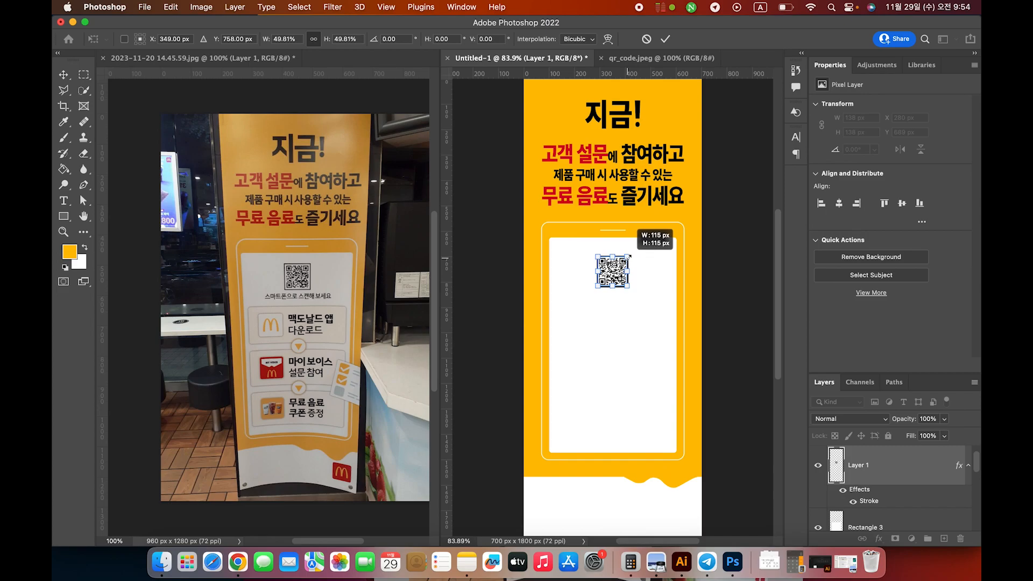
key("shift+Up")
key("shift+Up")
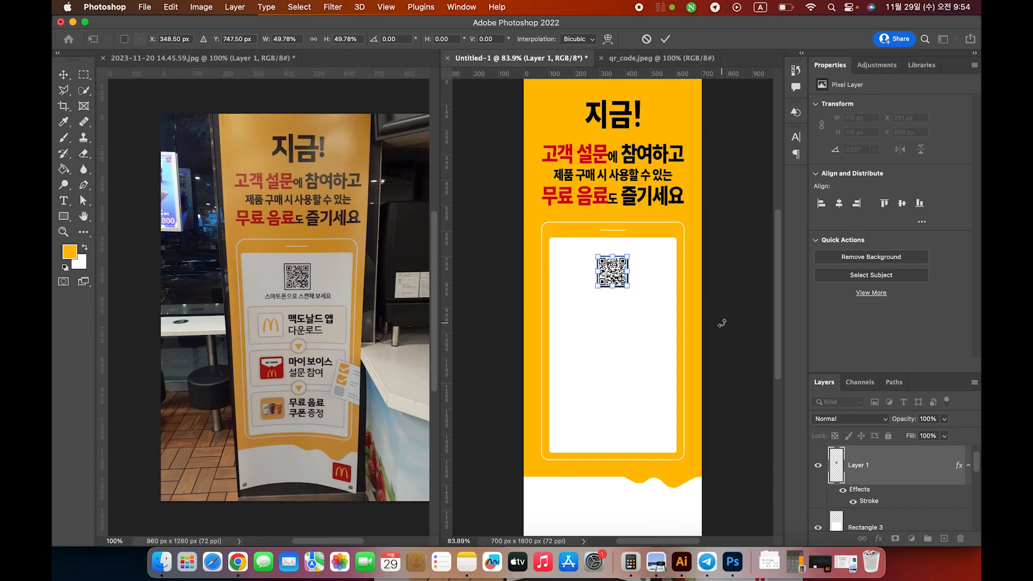
key("Return")
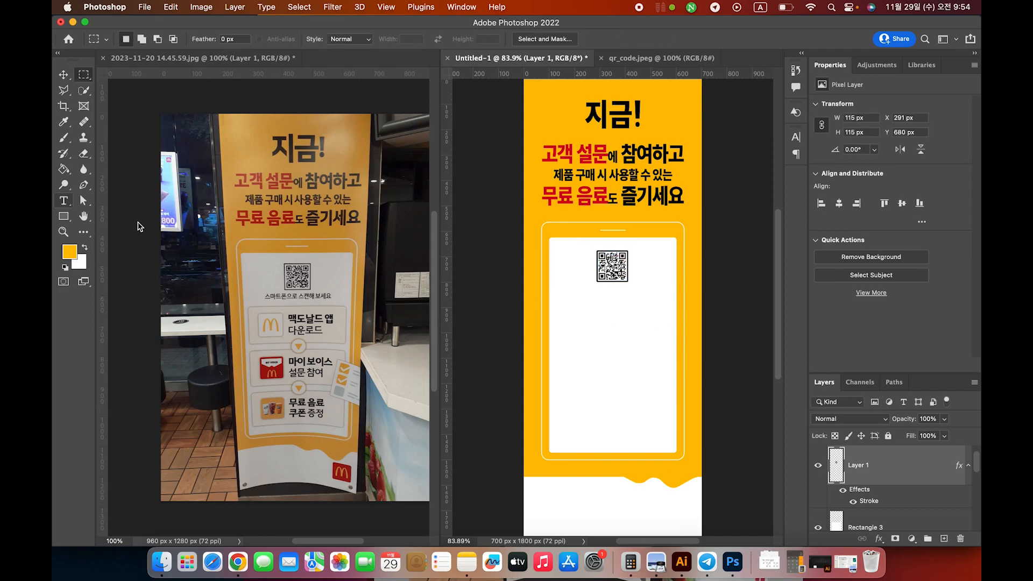
- Add the centred text line "스마트폰으로 스캔해 보세요" below the QR code
left_click(64, 200)
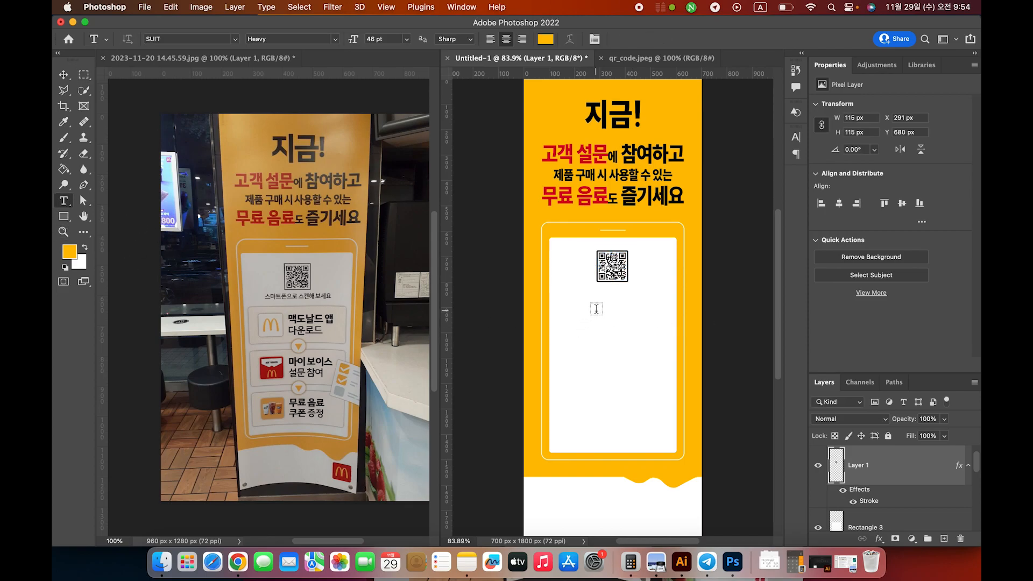
left_click(596, 309)
key("BackSpace")
key("ctrl+space")
type("스")
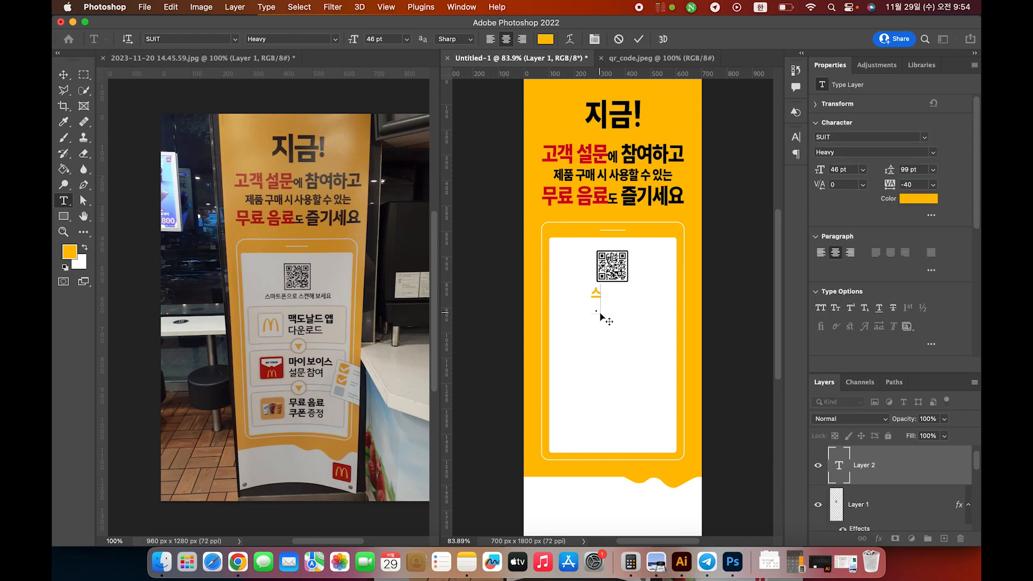
type("마트포능로 스")
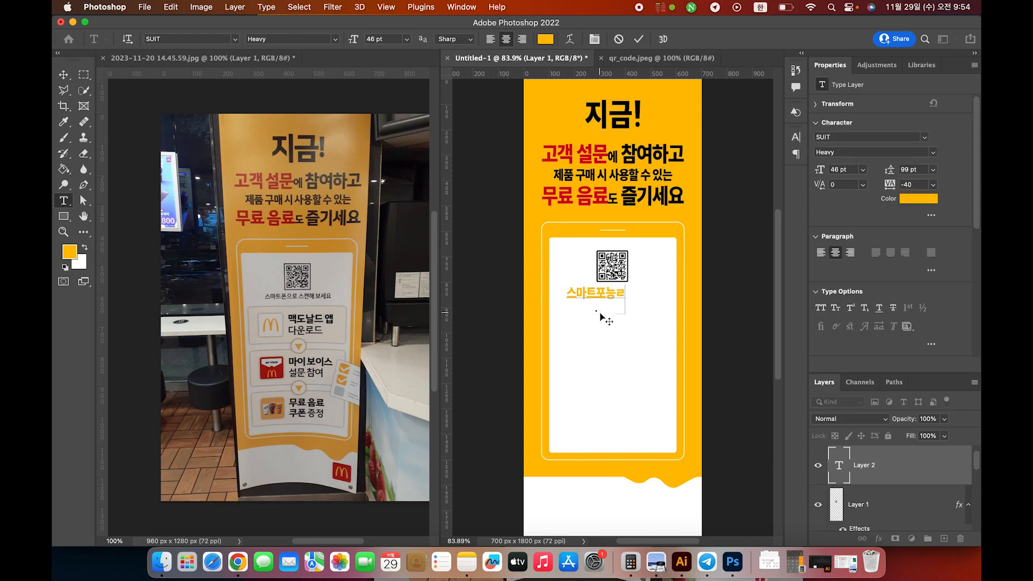
type("캔해 보세요")
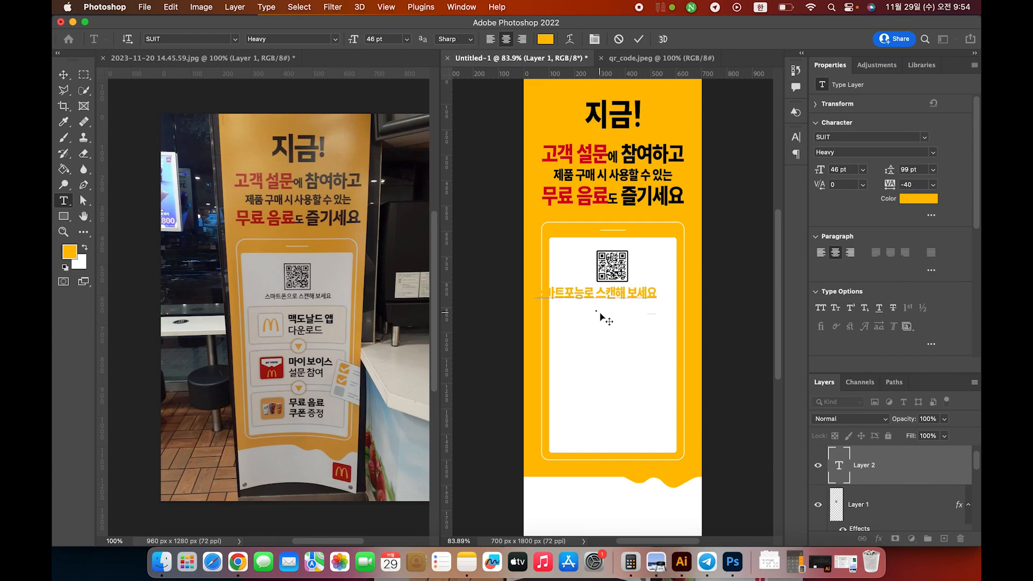
key("Left")
key("Left")
key("Left")
key("Left")
key("BackSpace")
key("BackSpace")
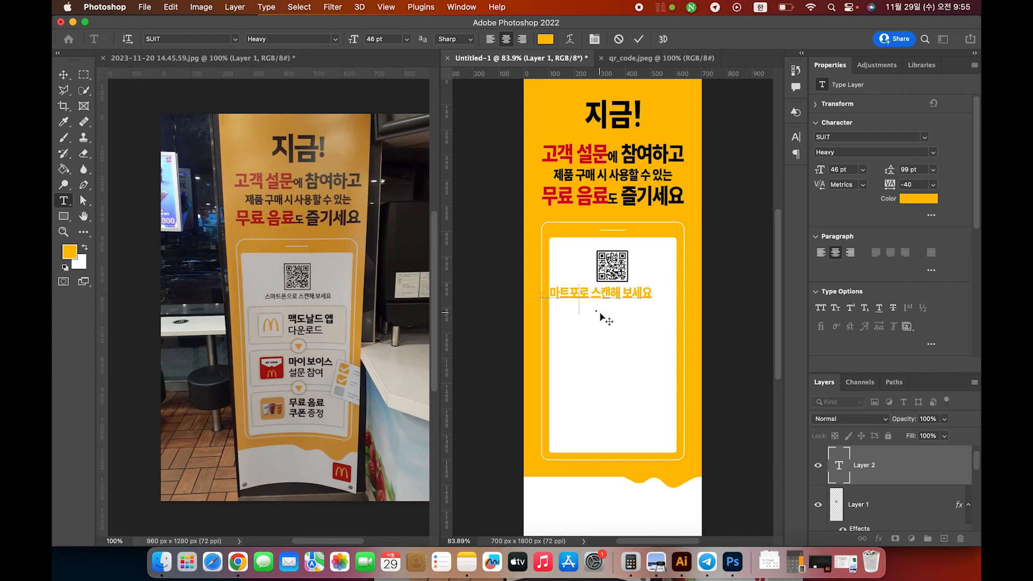
type("폰으")
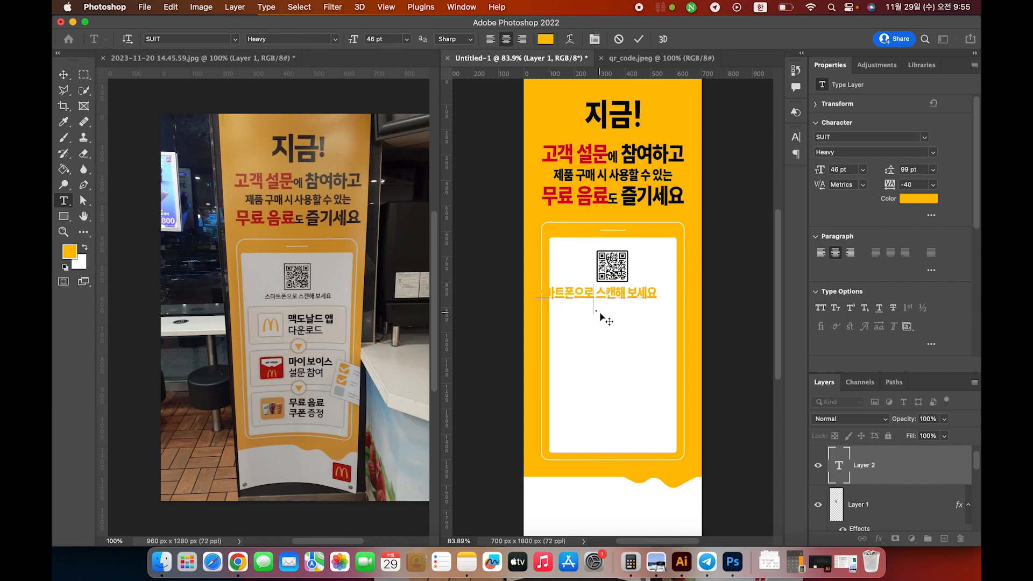
left_click(602, 317)
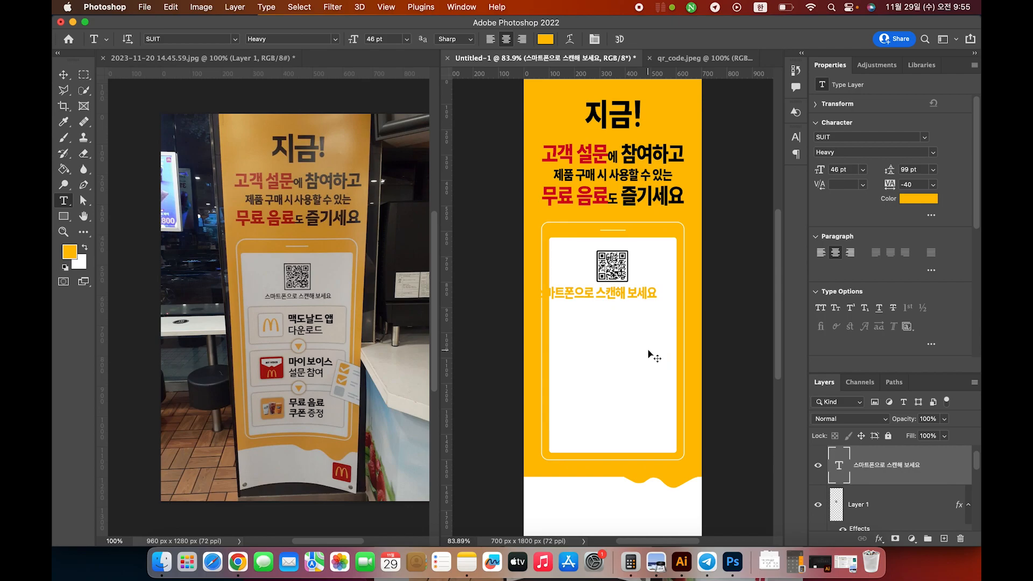
- Scale the caption below the QR code down to about 74% so it fits inside the white panel
key("super+t")
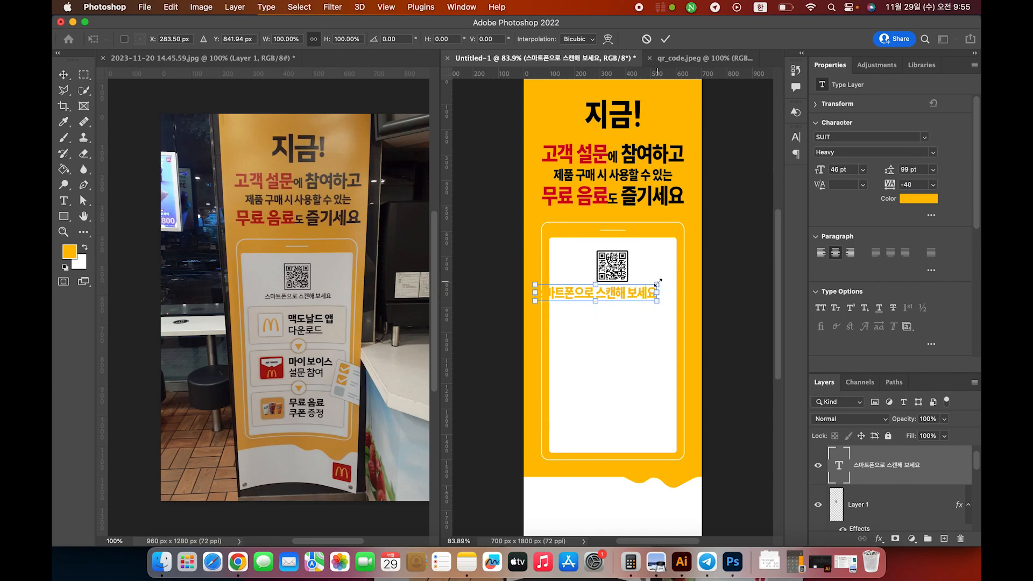
left_click_drag(657, 284, 638, 298)
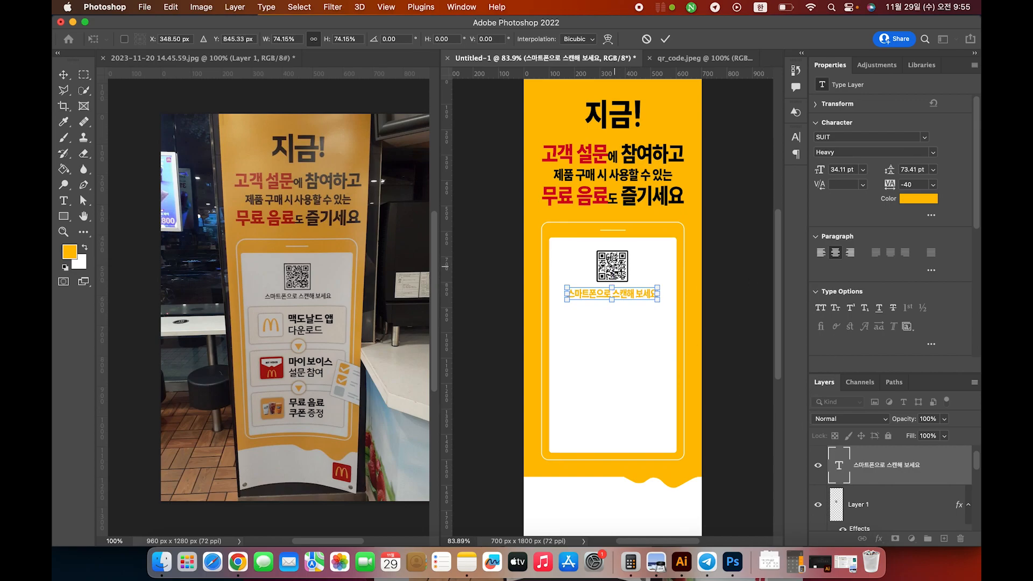
left_click(796, 137)
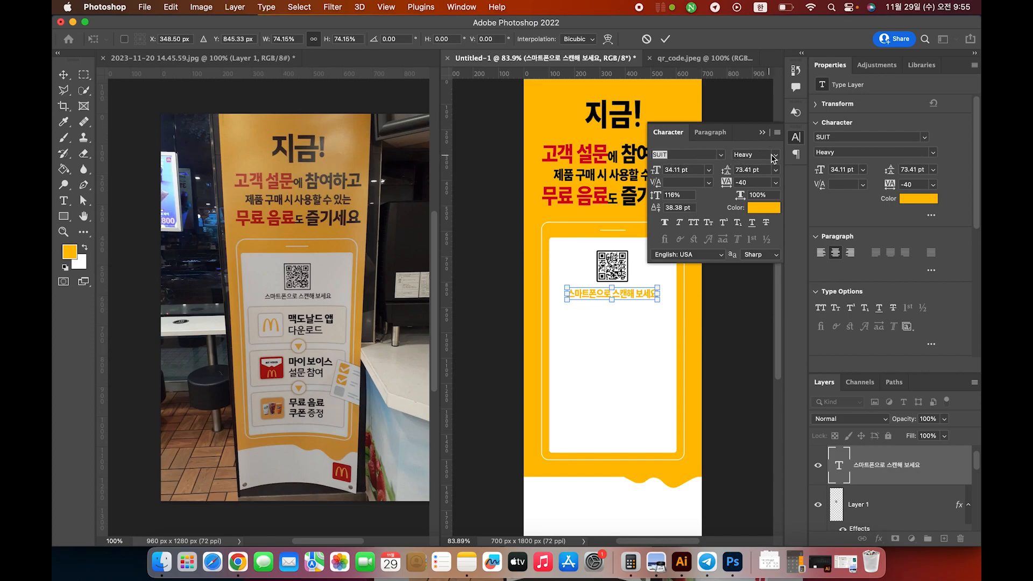
key("Return")
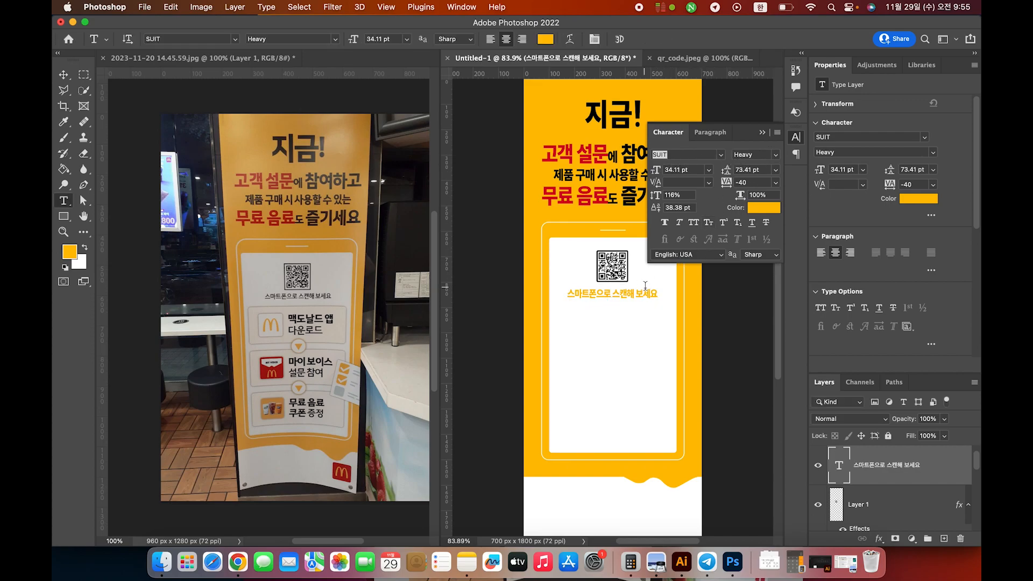
- Set the QR code caption's font weight to Medium and its text color to black (000000)
left_click(770, 160)
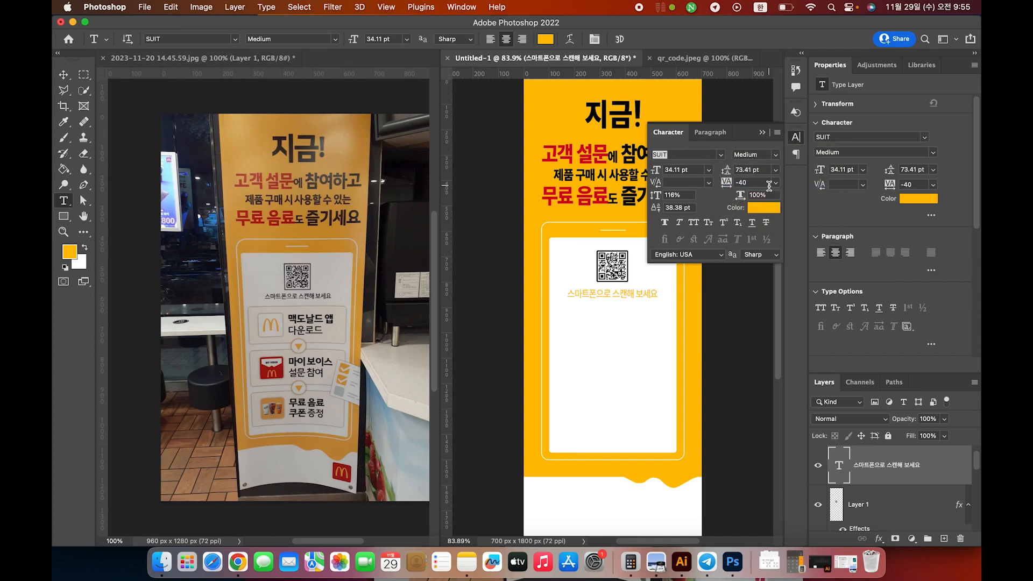
left_click(775, 155)
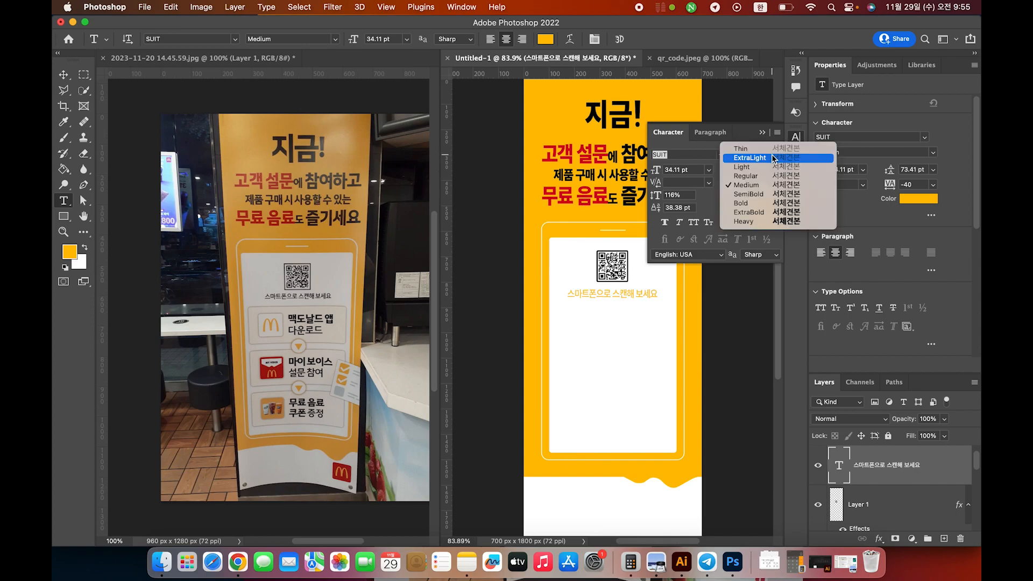
left_click(774, 195)
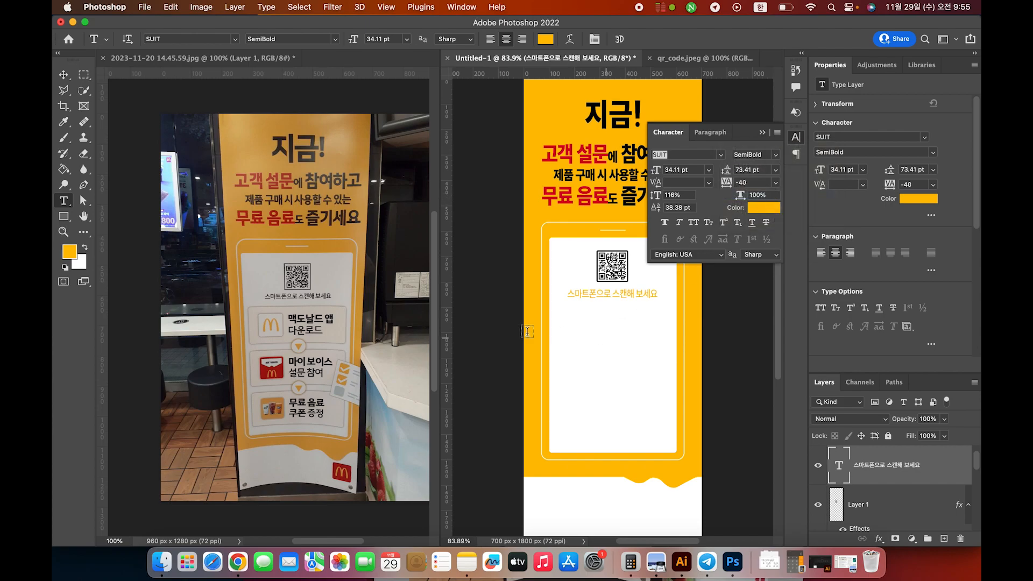
left_click(765, 208)
left_click_drag(602, 398, 407, 537)
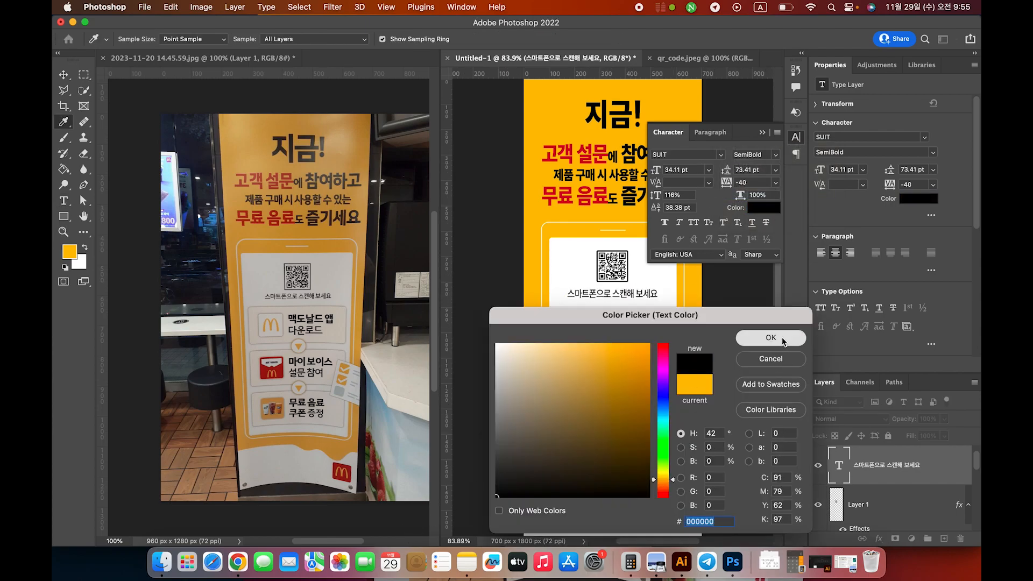
left_click(781, 337)
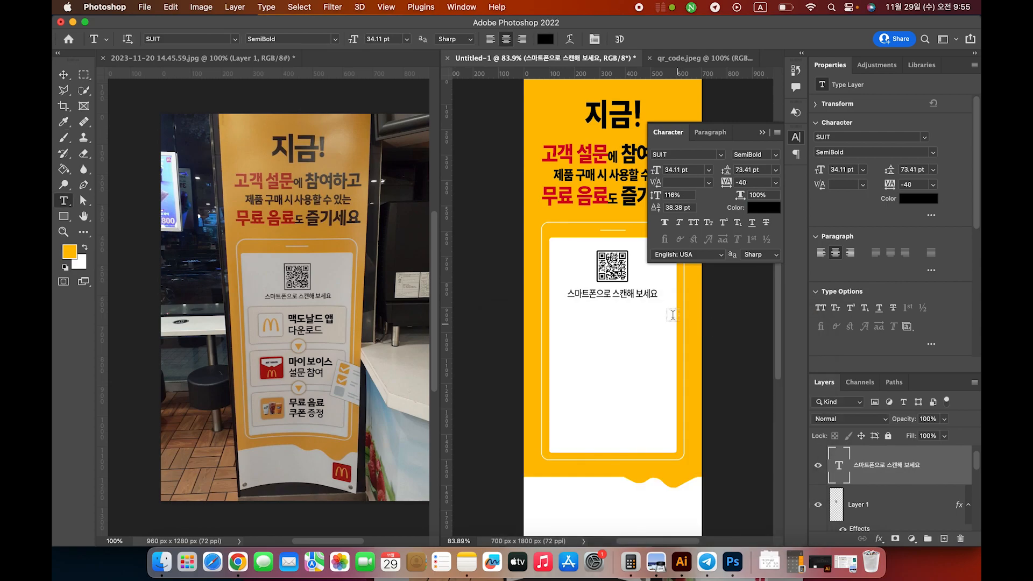
left_click(774, 156)
left_click(767, 186)
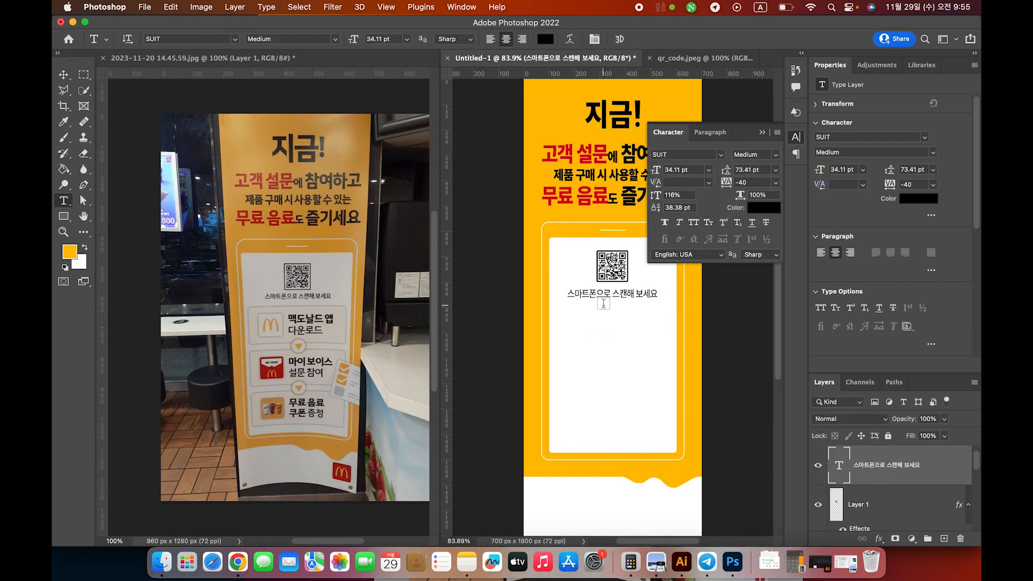
- Set the QR code caption's font size to 28 pt and move it slightly up, closer to the QR code
left_click(762, 133)
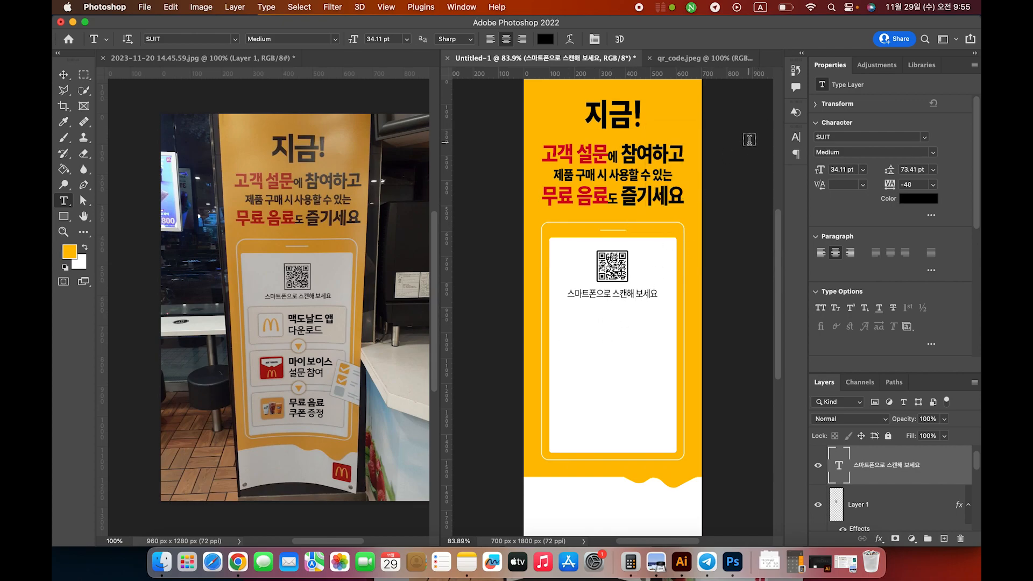
left_click(796, 137)
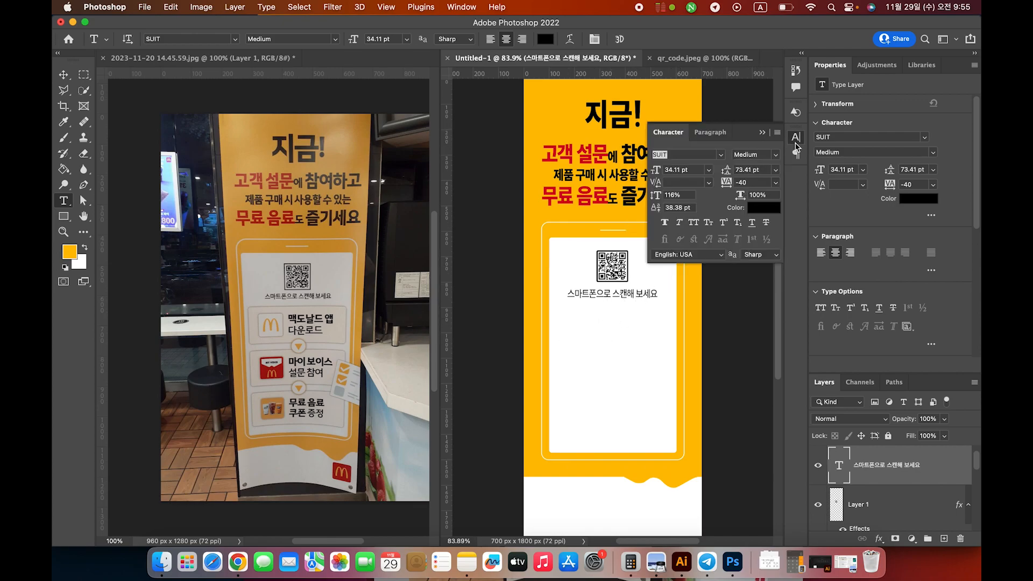
left_click_drag(656, 172, 655, 172)
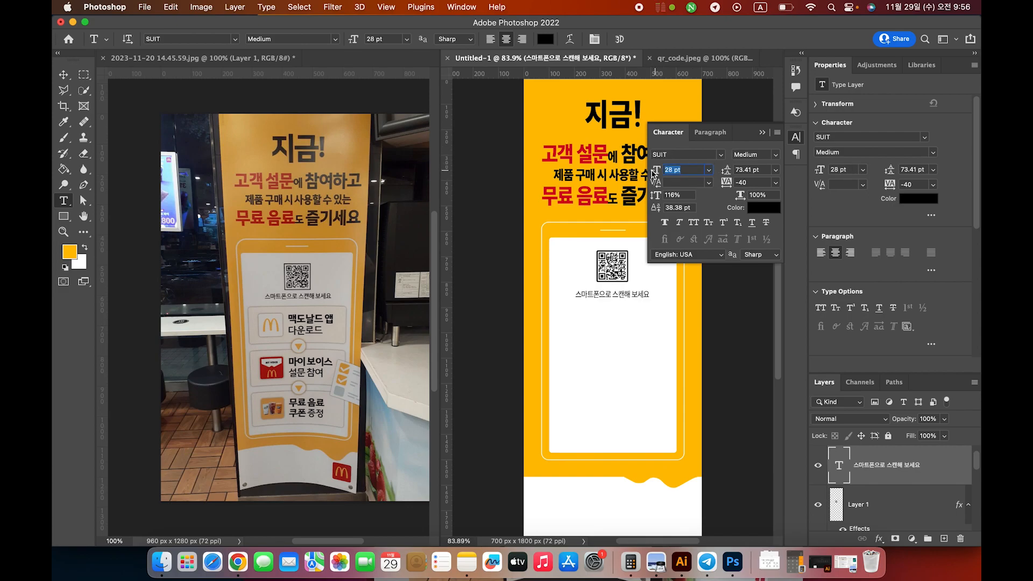
left_click(767, 133)
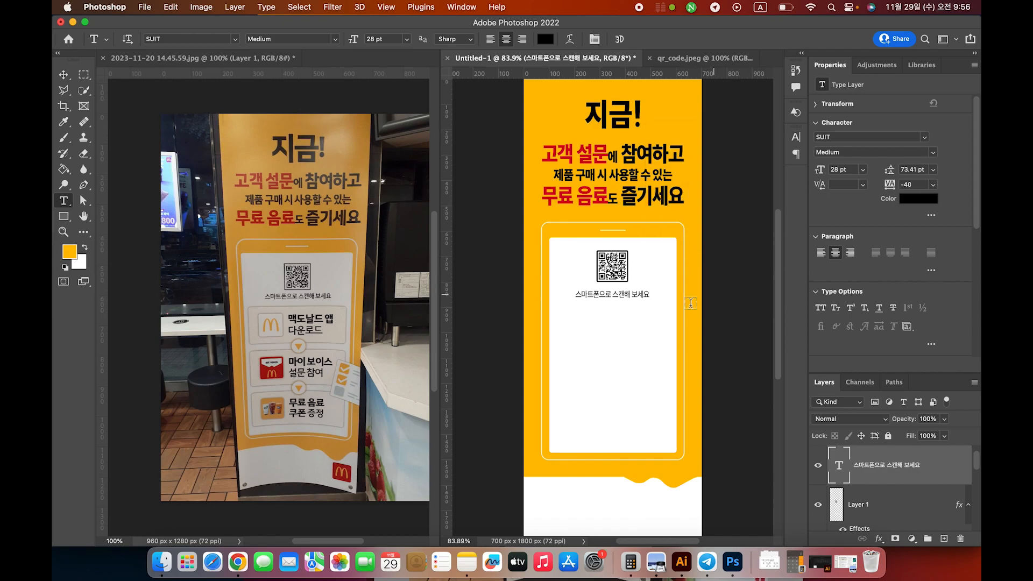
key("v")
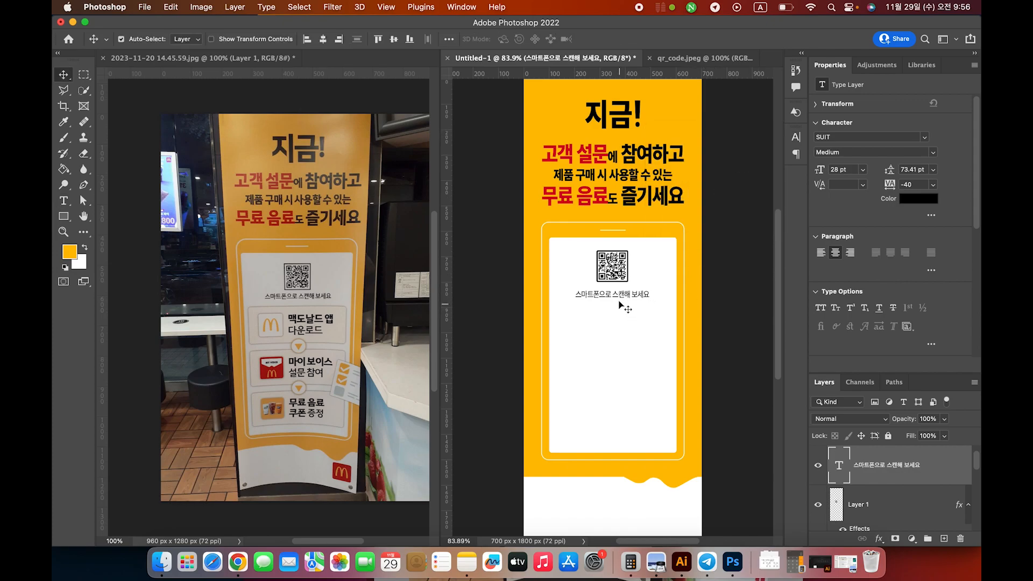
left_click_drag(622, 297, 620, 293)
- Draw a rectangle about 414 × 183 px below the QR code caption and fill it with pale beige, without a stroke
left_click(63, 217)
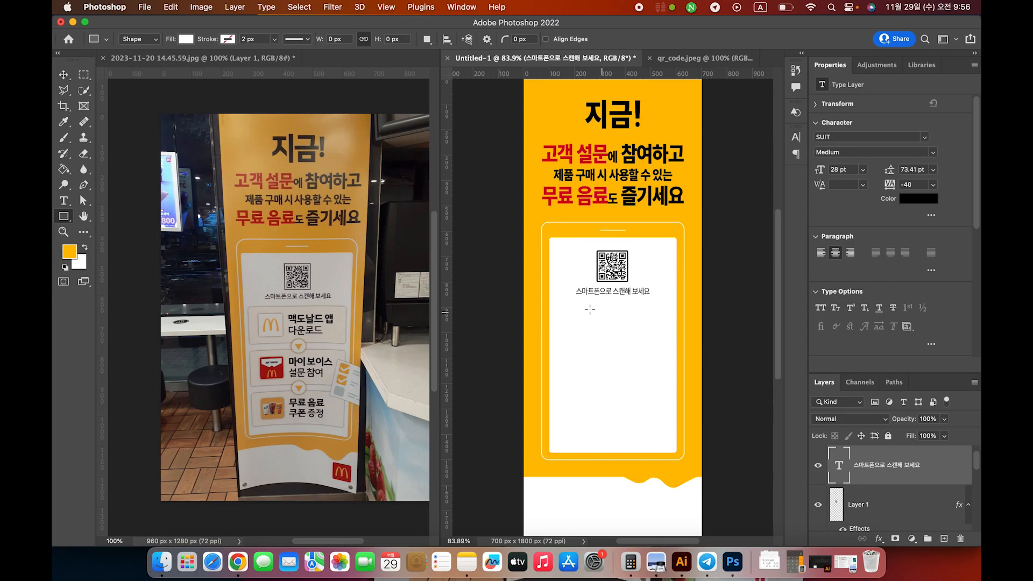
left_click_drag(562, 301, 667, 346)
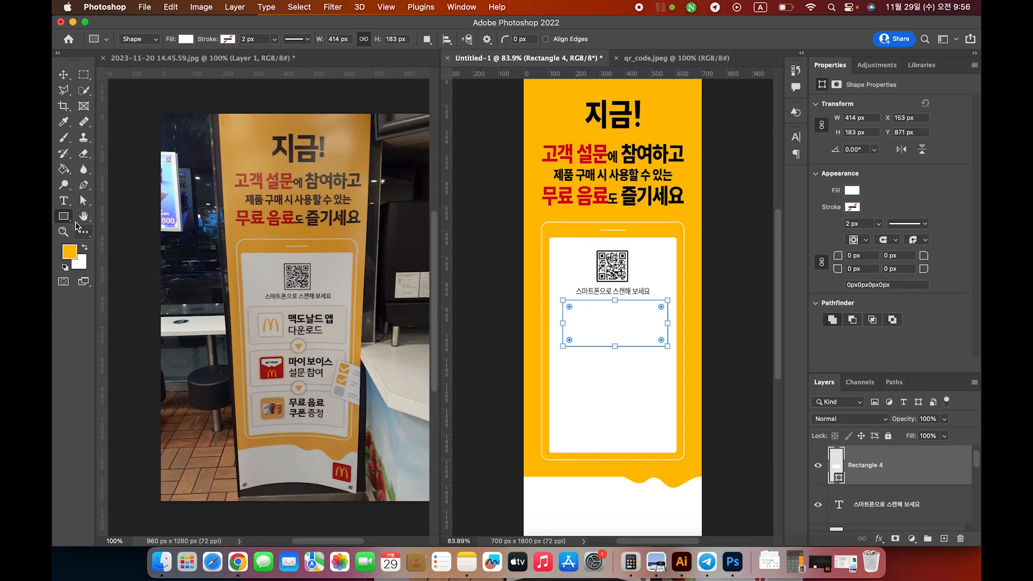
left_click(188, 41)
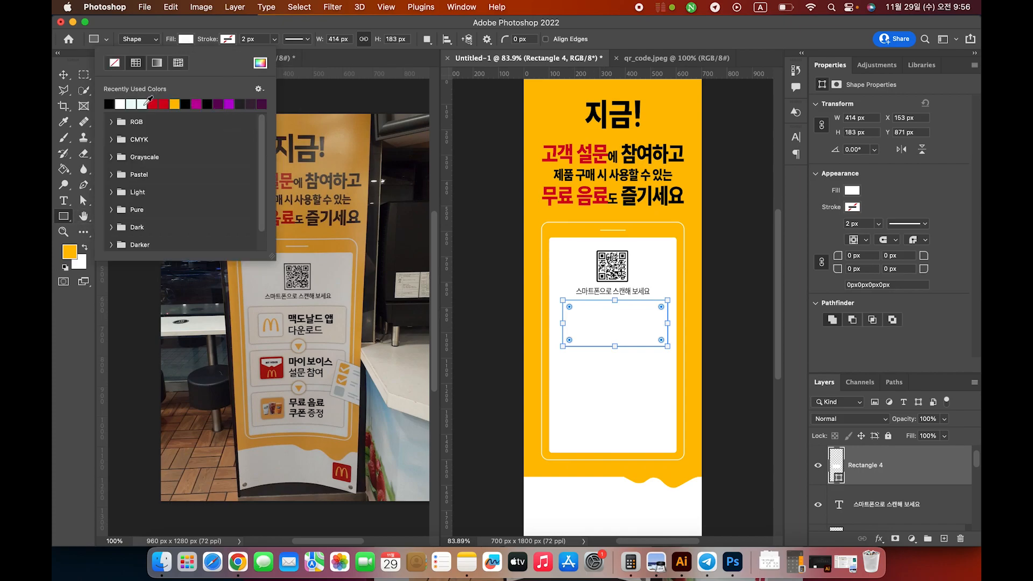
left_click(260, 63)
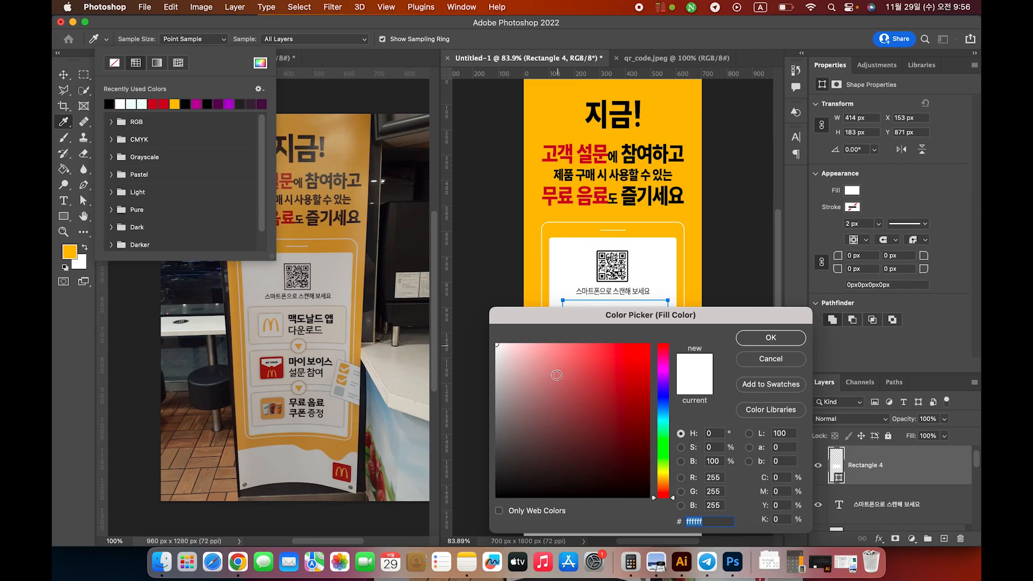
left_click(668, 479)
left_click_drag(562, 350, 510, 349)
left_click(664, 484)
left_click(772, 345)
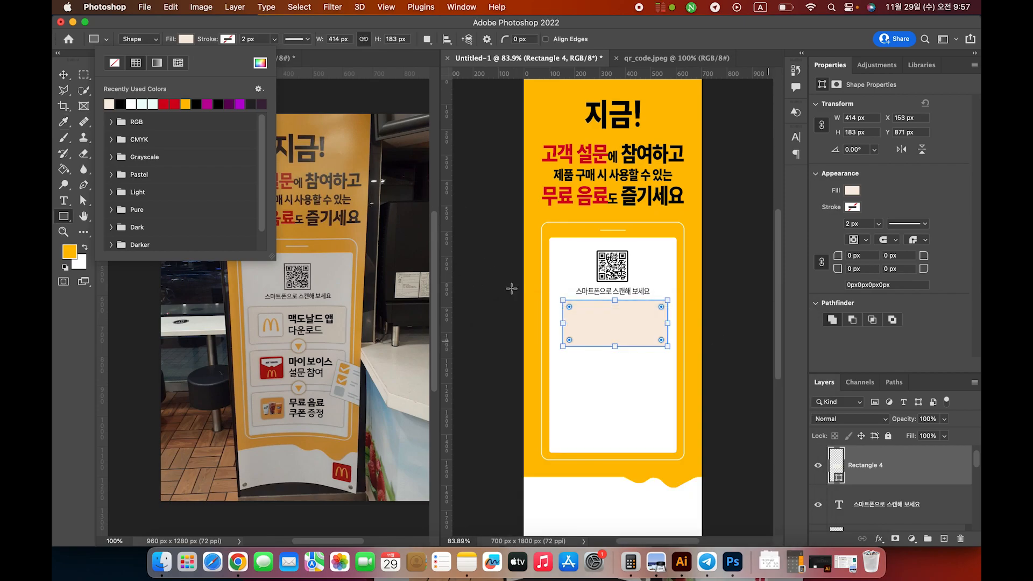
left_click(119, 63)
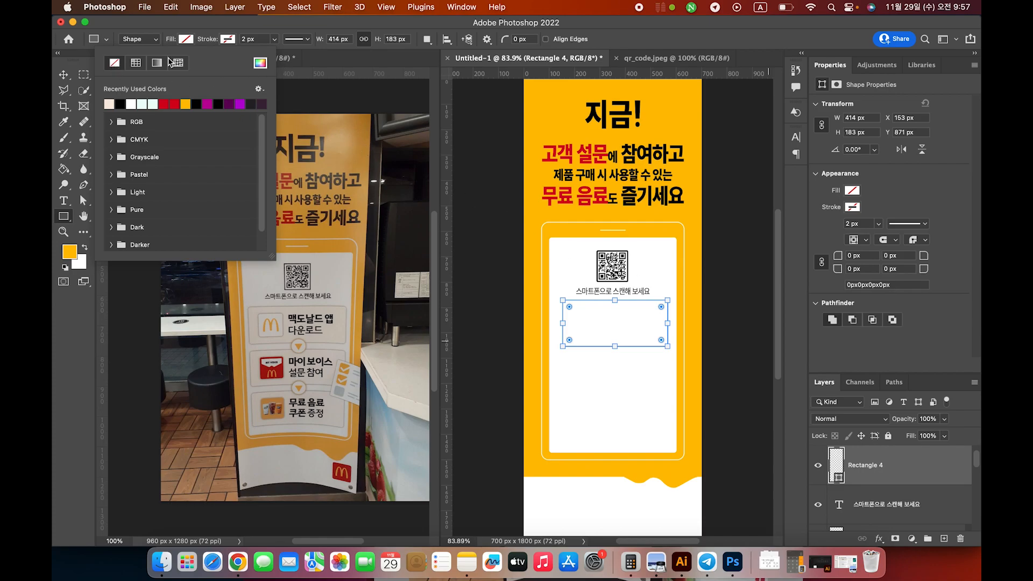
left_click(111, 103)
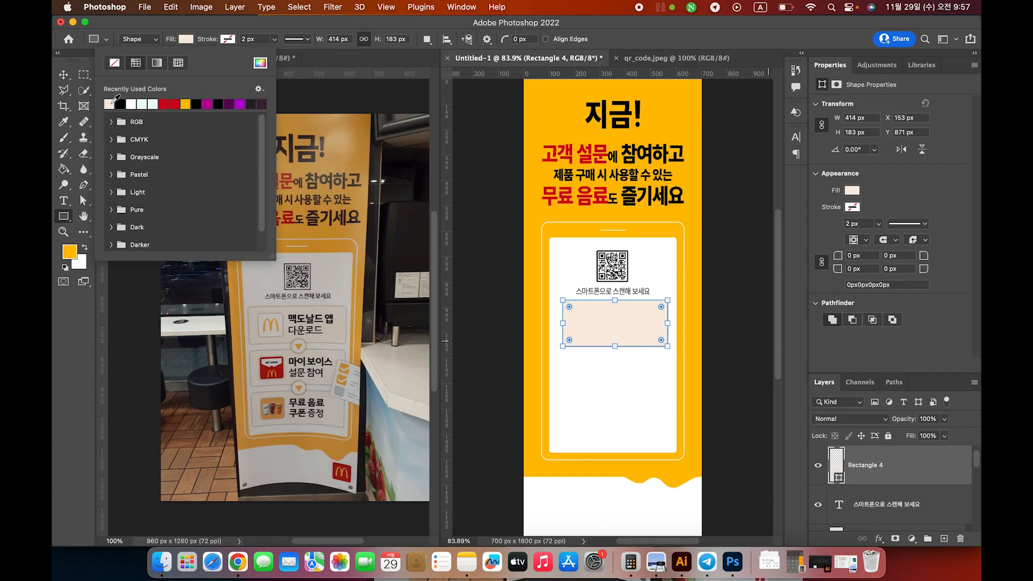
left_click(172, 40)
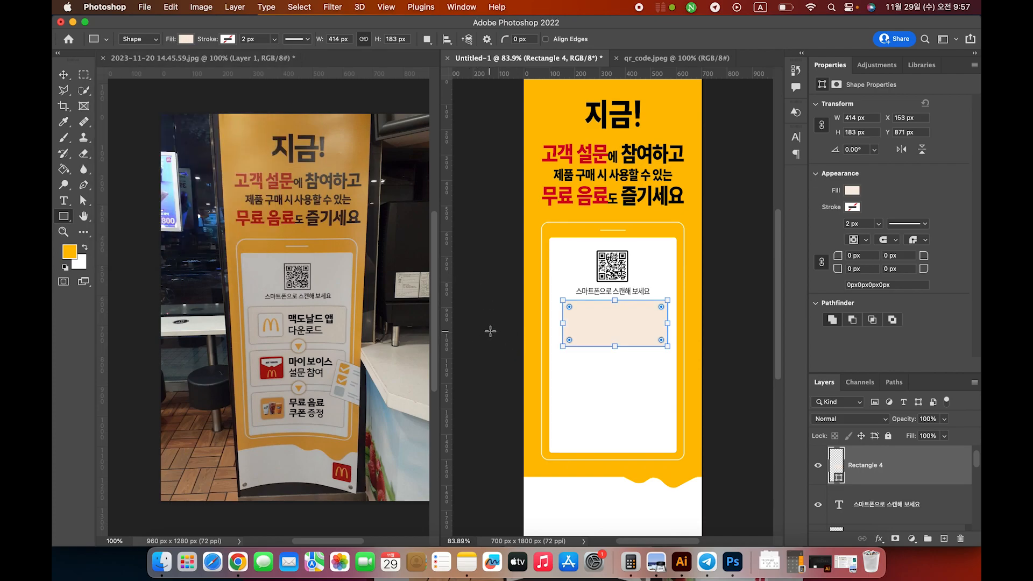
- Round all four corners of the beige rectangle with a 10 px radius
left_click(859, 257)
type("10")
left_click(822, 263)
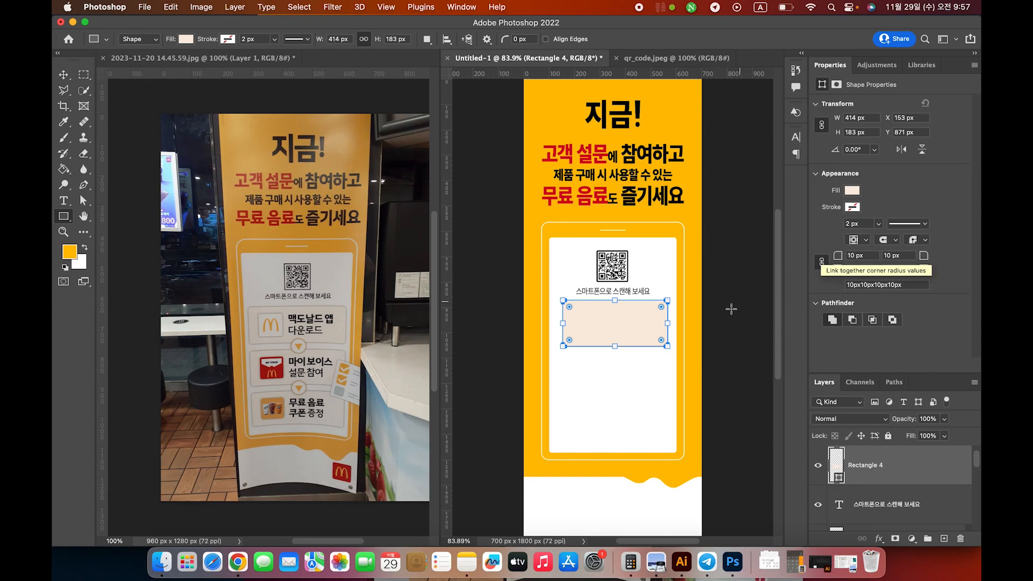
left_click(718, 335)
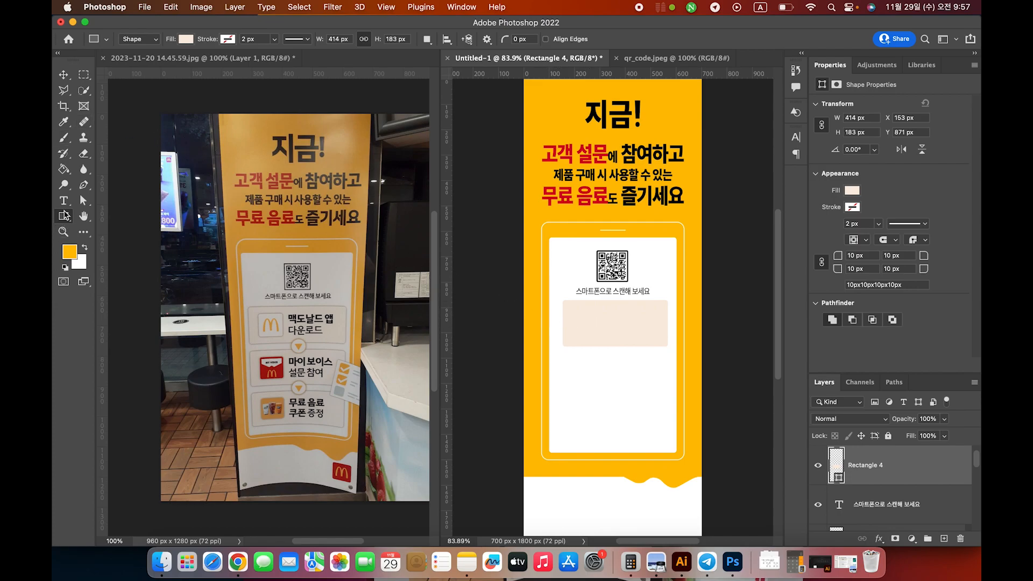
- Widen the beige rectangle to 450 px, keeping its height, and centre it horizontally in the white panel at X 125 px
left_click(64, 74)
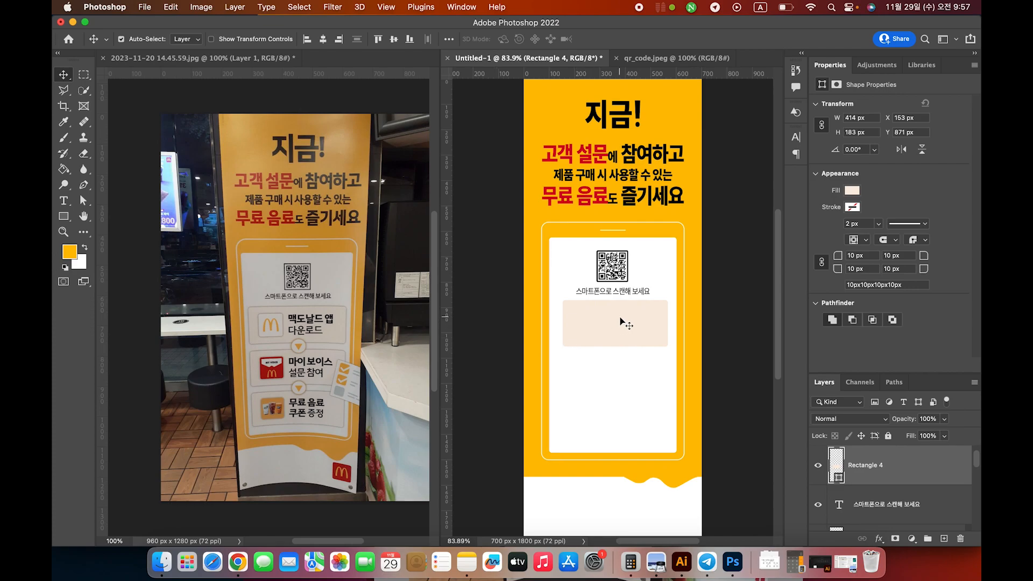
key("super+t")
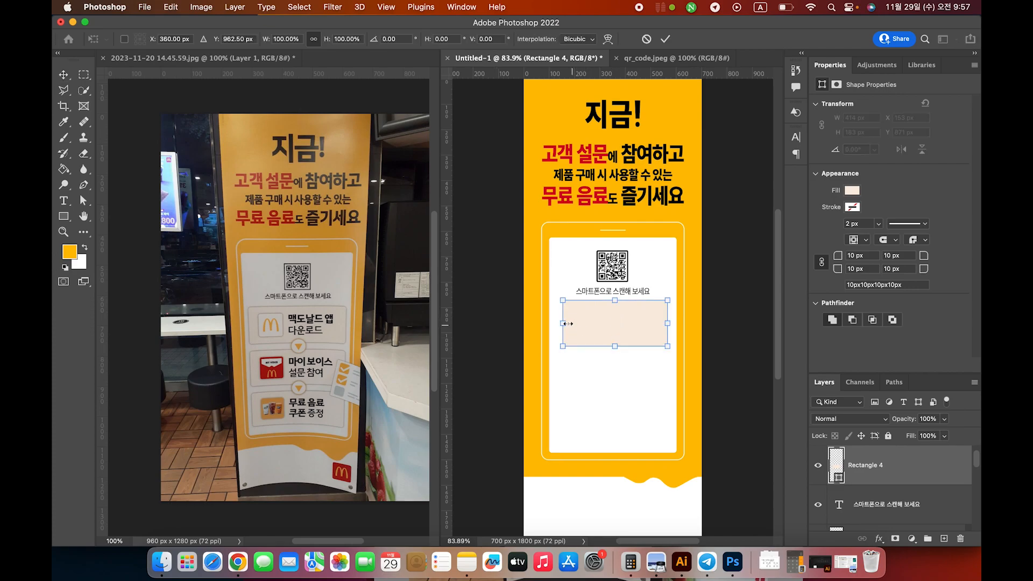
left_click_drag(563, 323, 567, 323)
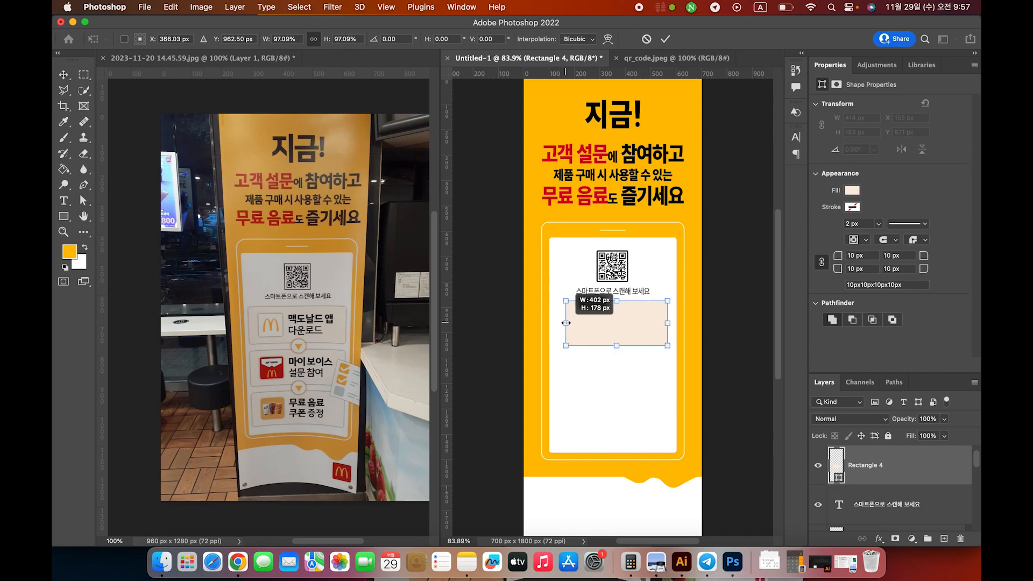
left_click_drag(566, 323, 555, 323)
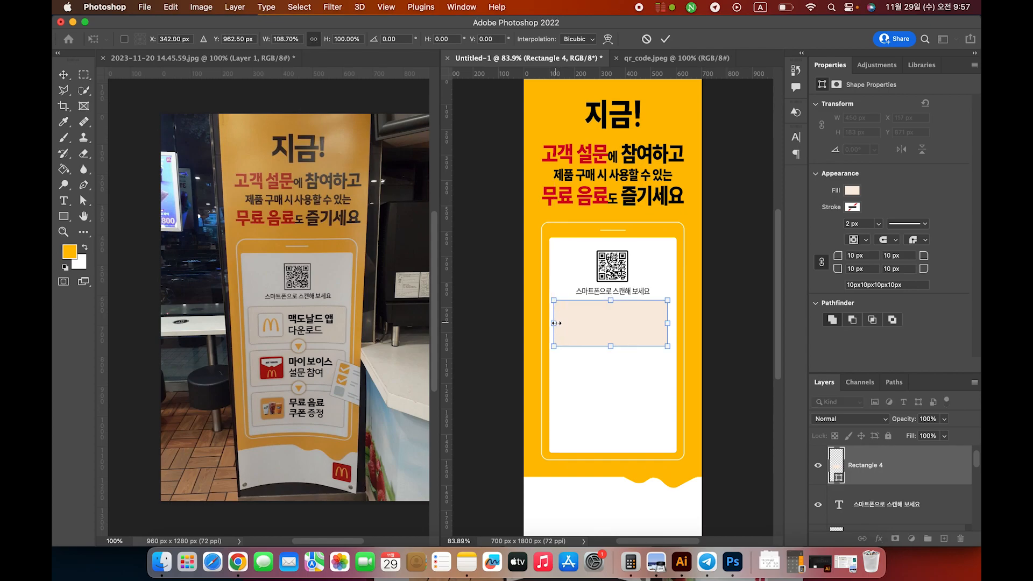
left_click(63, 74)
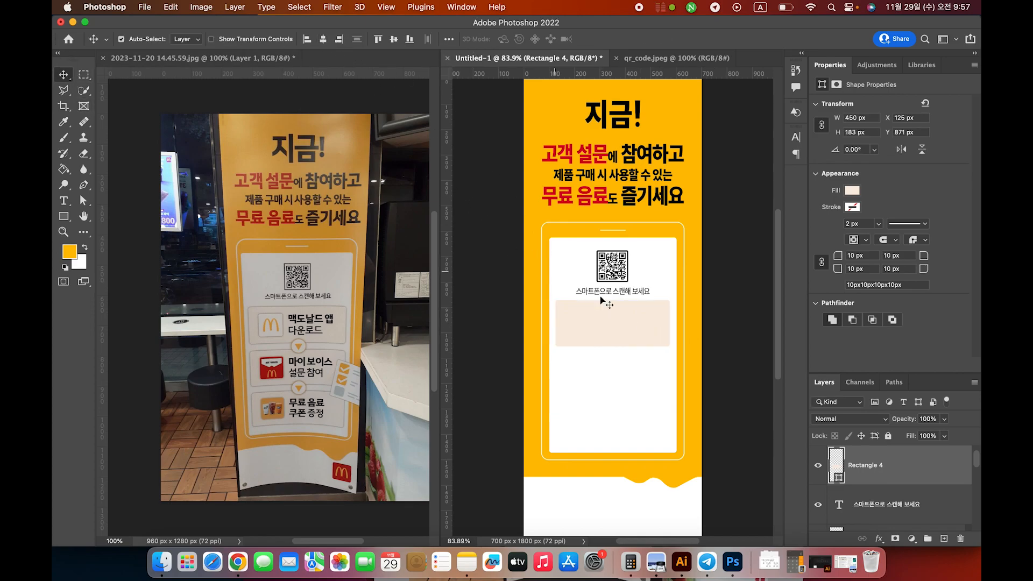
left_click(745, 327)
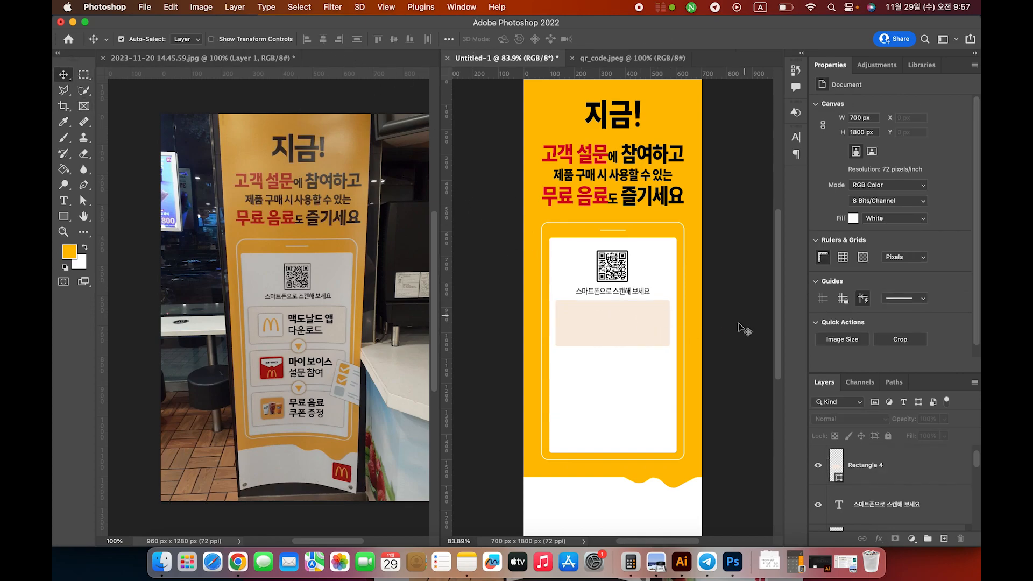
- Nudge the beige rectangle down 7 px to Y 878 px, leaving more space below the caption
left_click(611, 329)
key("Down")
key("Down")
key("Down")
key("Down")
key("Down")
key("Down")
key("Down")
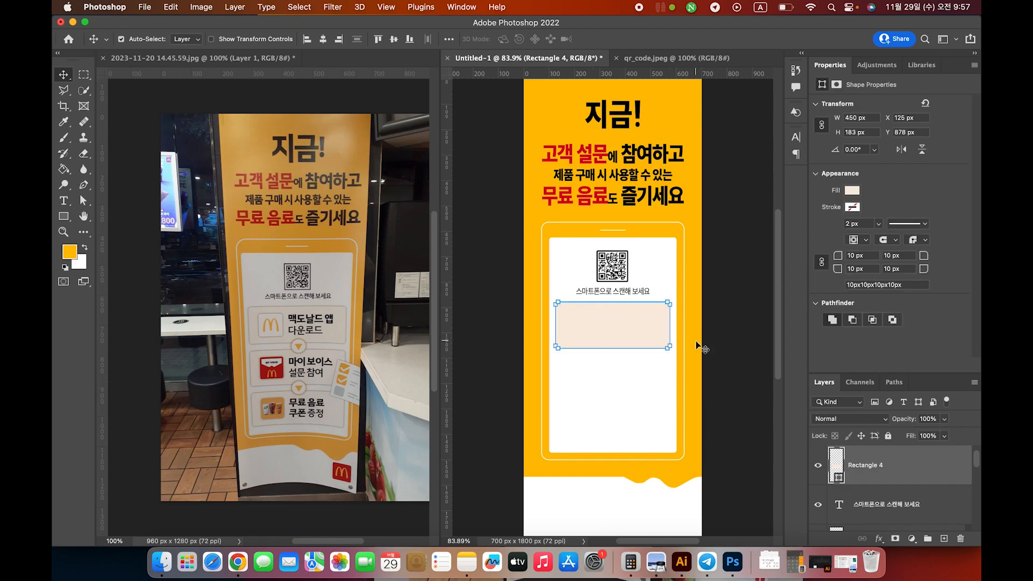
left_click(730, 346)
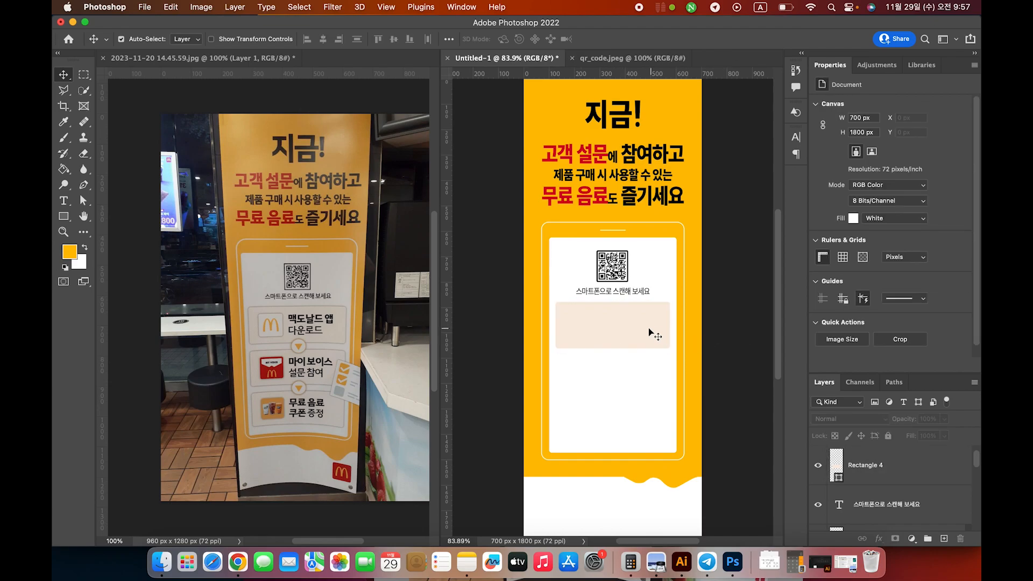
- Duplicate the beige rectangle twice, stacking the copies below it with the lowest at about Y 1289 px
left_click(635, 332)
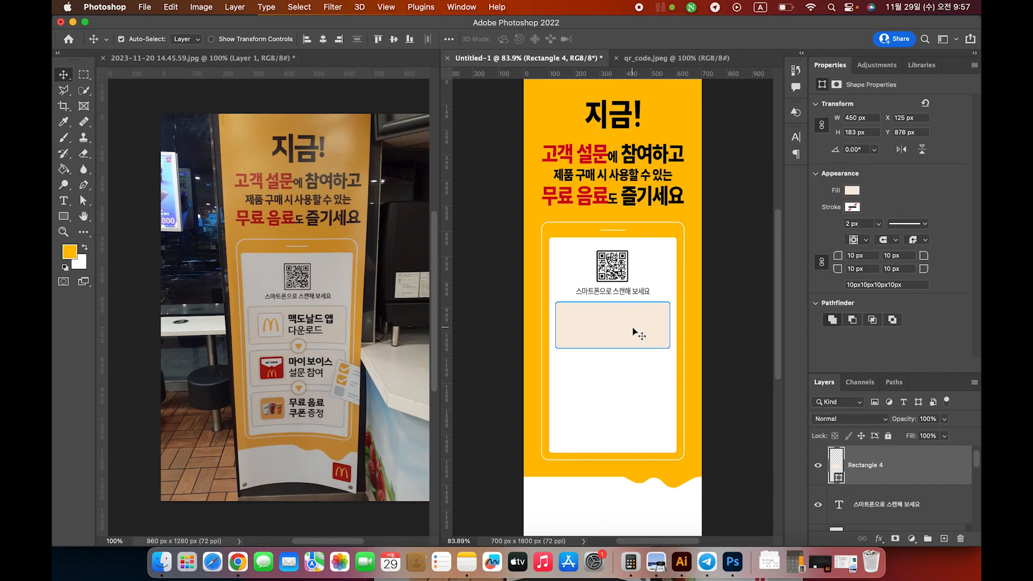
left_click_drag(635, 332, 632, 435)
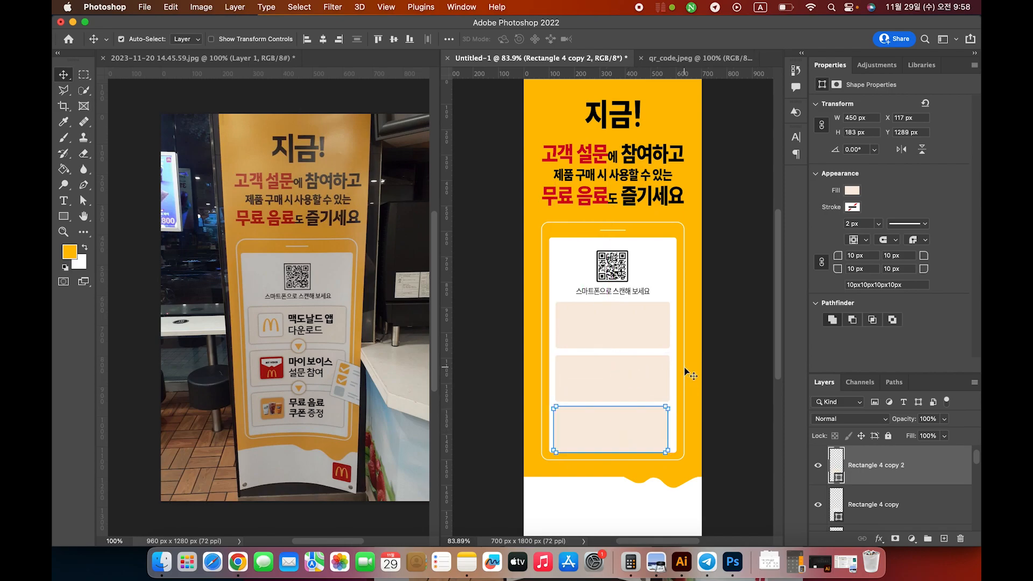
- Undo the two duplicates of the beige rectangle and reduce the original's height to 170 px, keeping its top edge in place
key("super+z")
key("super+z")
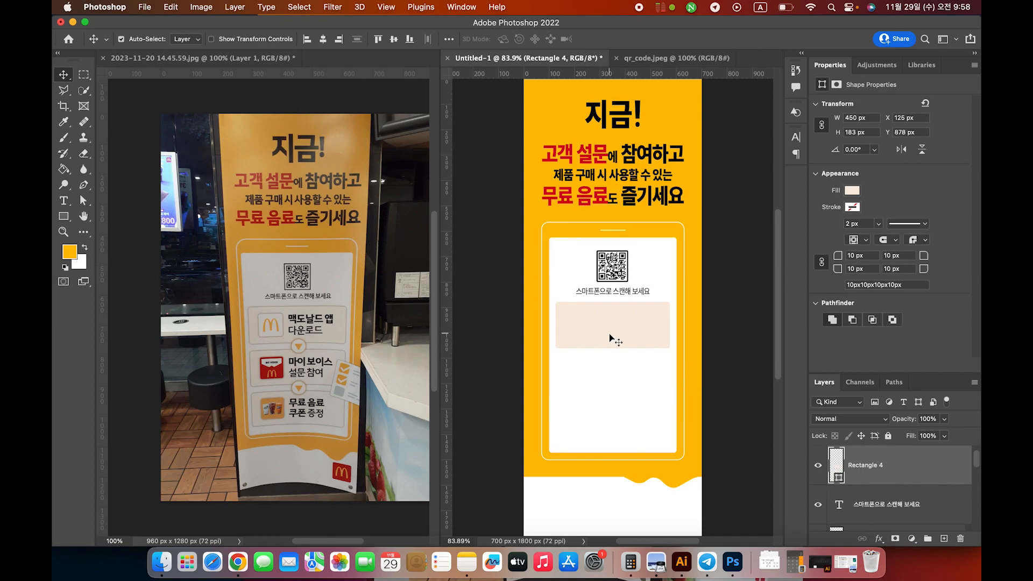
key("super+t")
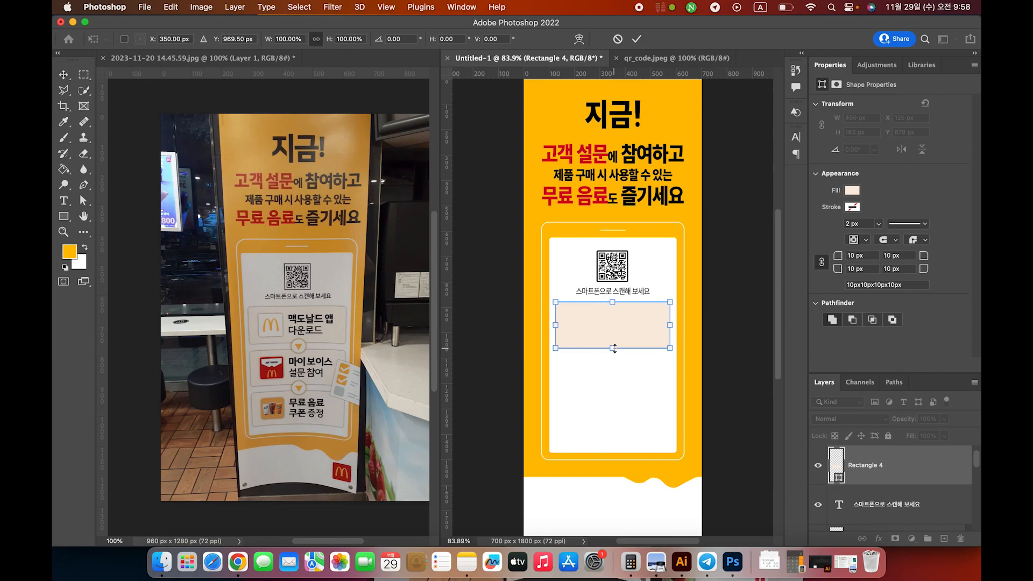
left_click_drag(614, 347, 614, 346)
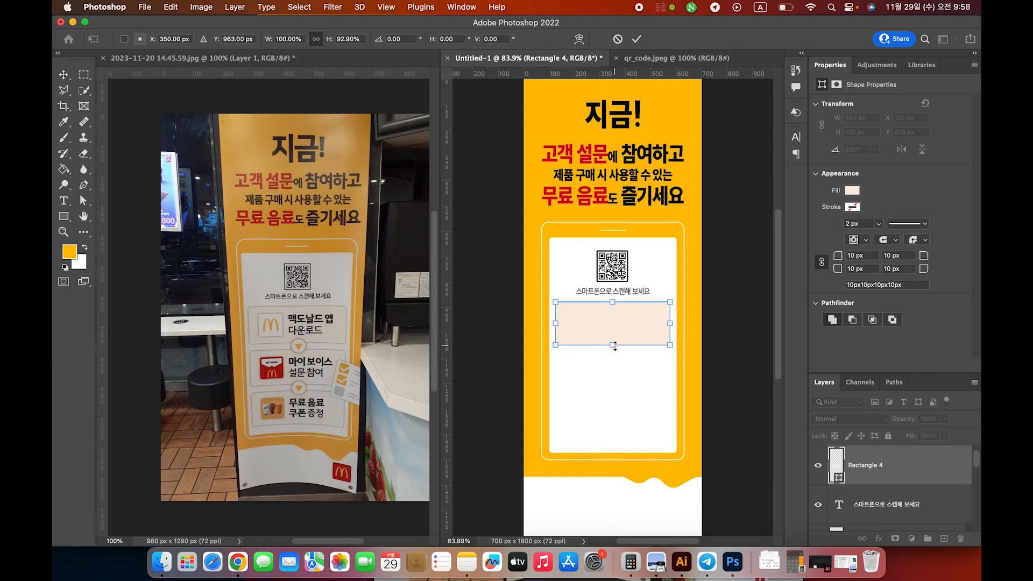
key("Return")
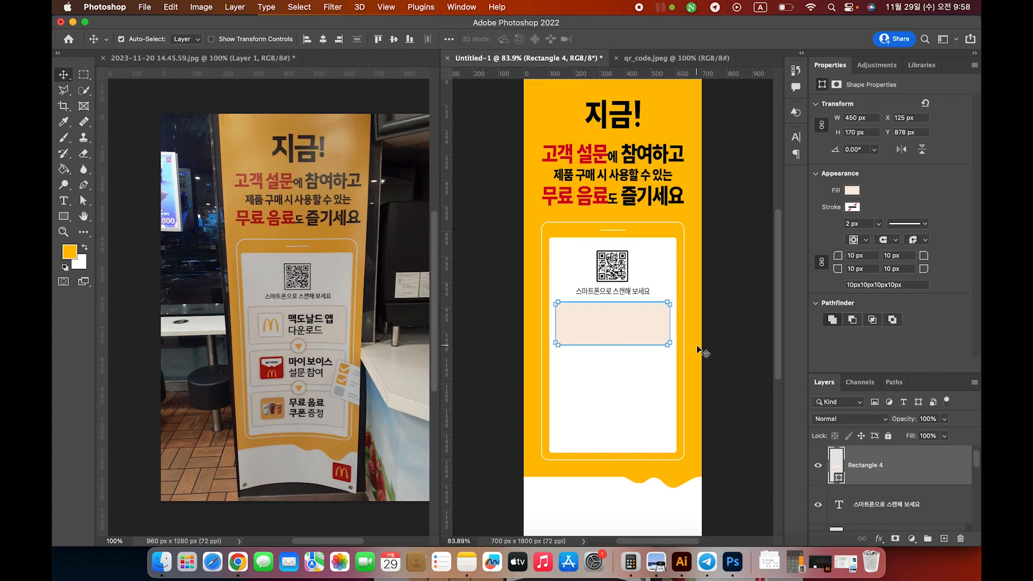
left_click(756, 349)
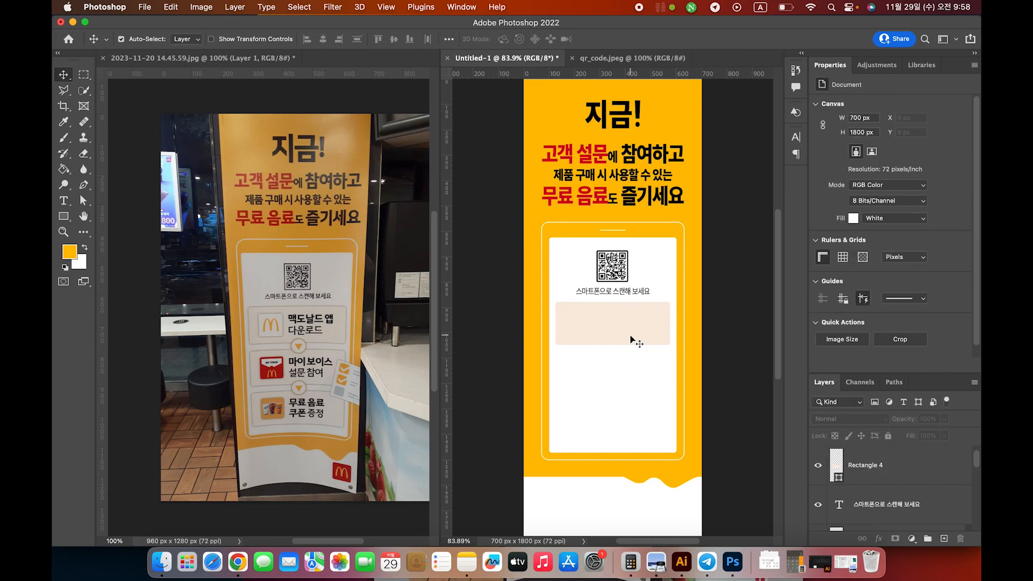
left_click(632, 341)
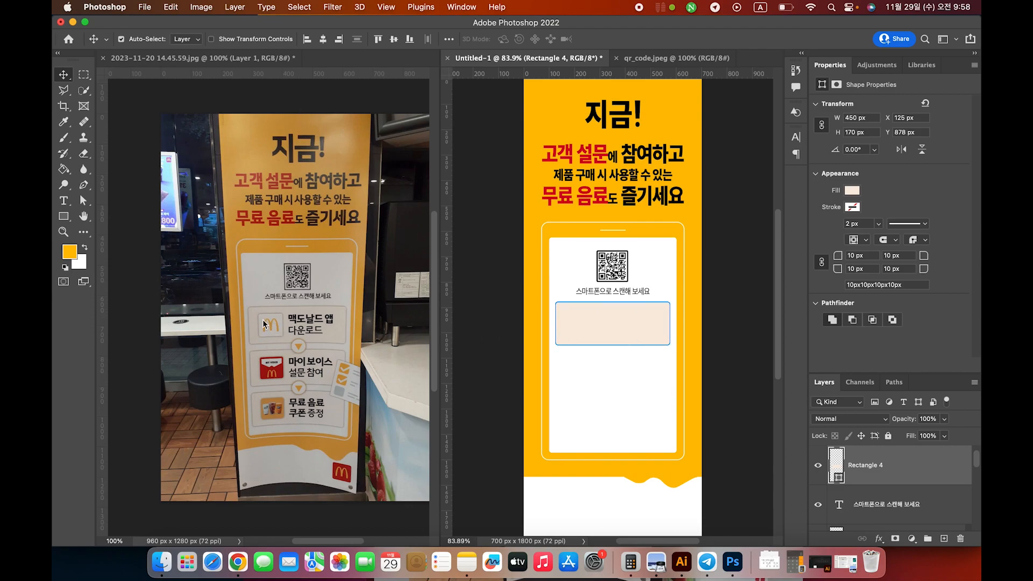
left_click(64, 217)
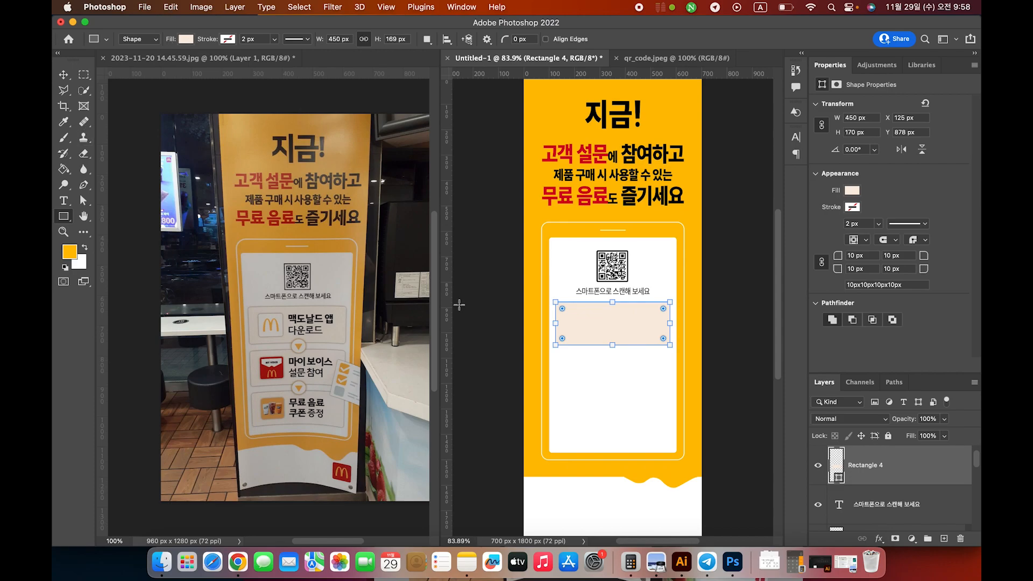
key("v")
left_click(510, 352)
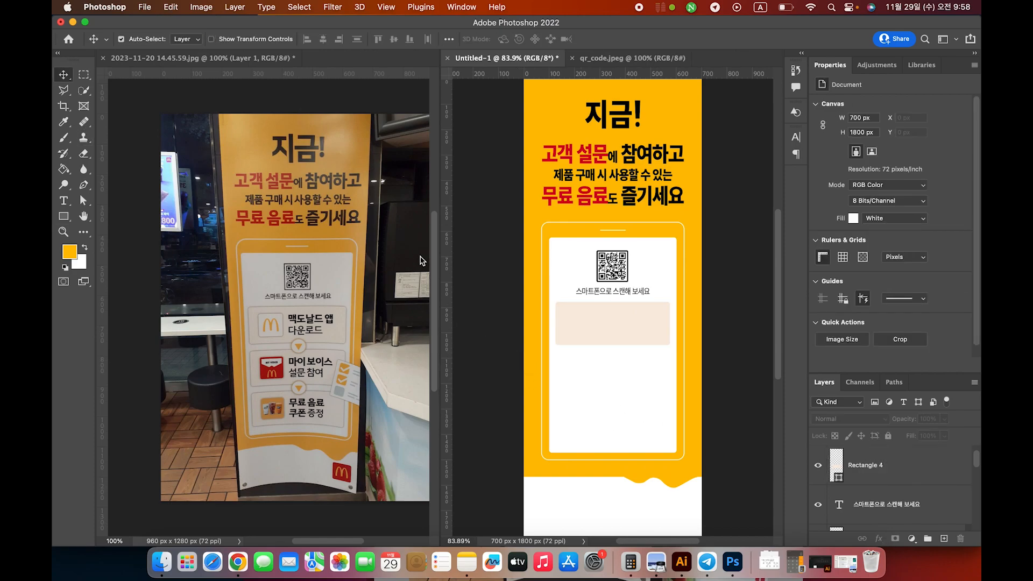
- Draw a white 106 × 106 px square inside the beige box's left end at about X 153, Y 908 px, with 10 px corner radii
left_click(63, 217)
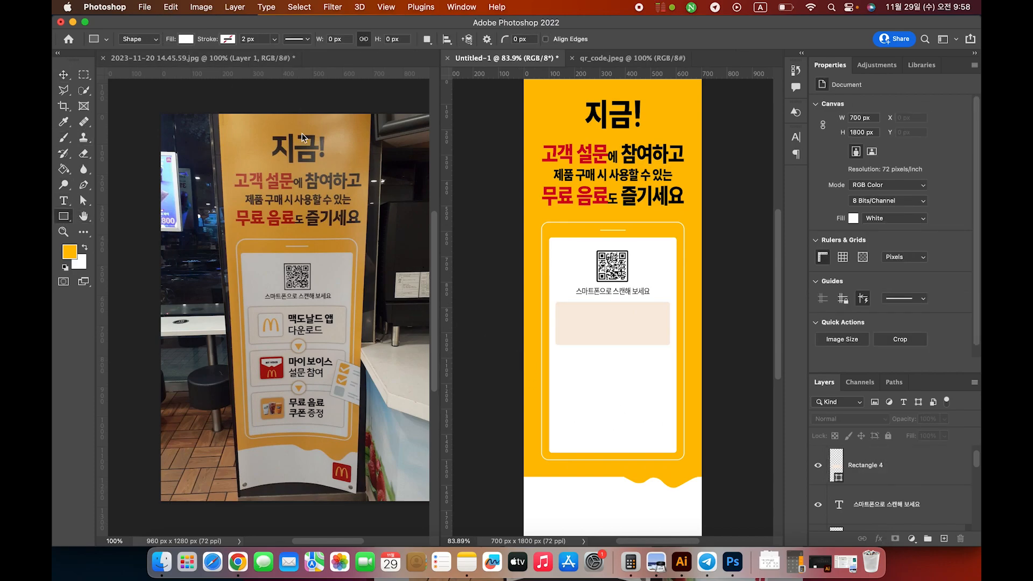
left_click_drag(563, 310, 611, 338)
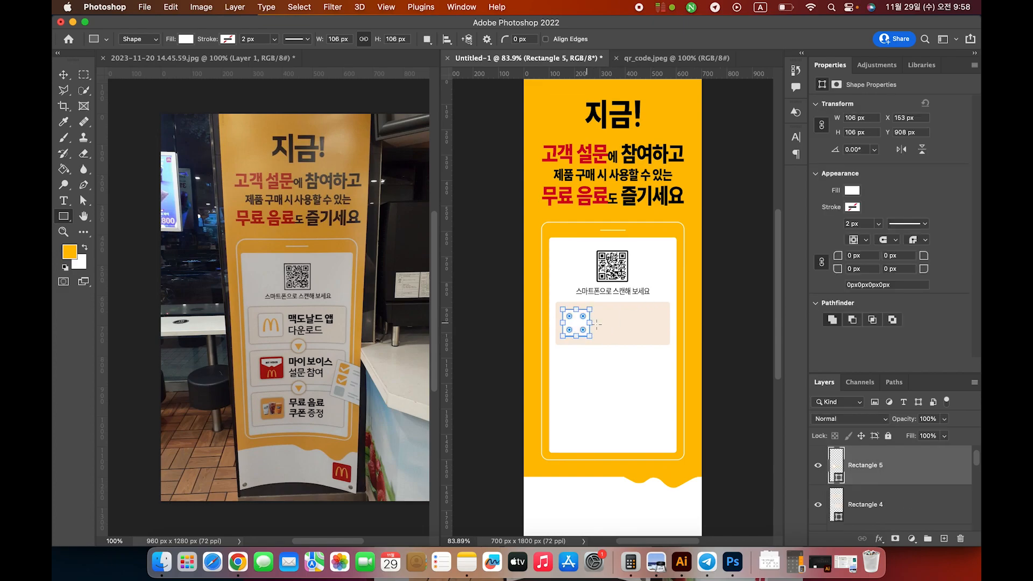
left_click(835, 255)
type("10")
key("Return")
- Examine the step boxes in the reference photo up close, including the edges of the beige boxes and the logo tile
scroll(446, 289, "right", 5)
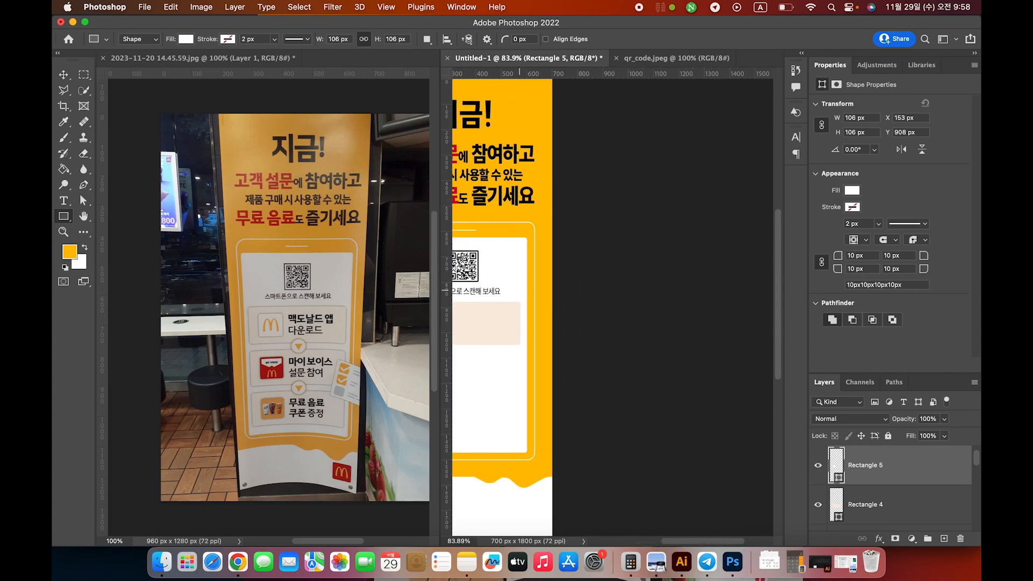
left_click_drag(635, 395, 724, 398)
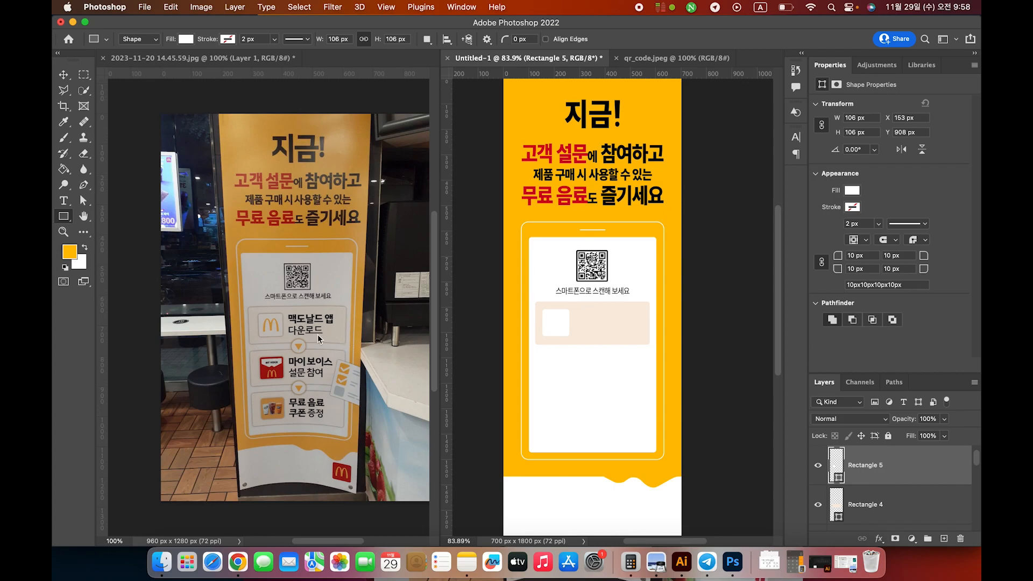
key("super+equal")
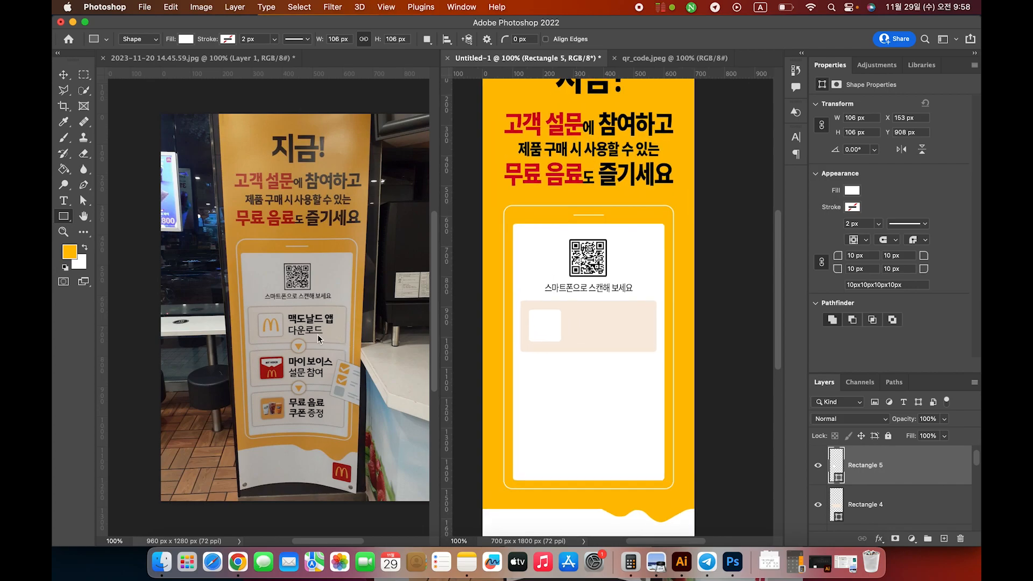
left_click(317, 334)
key("super+equal")
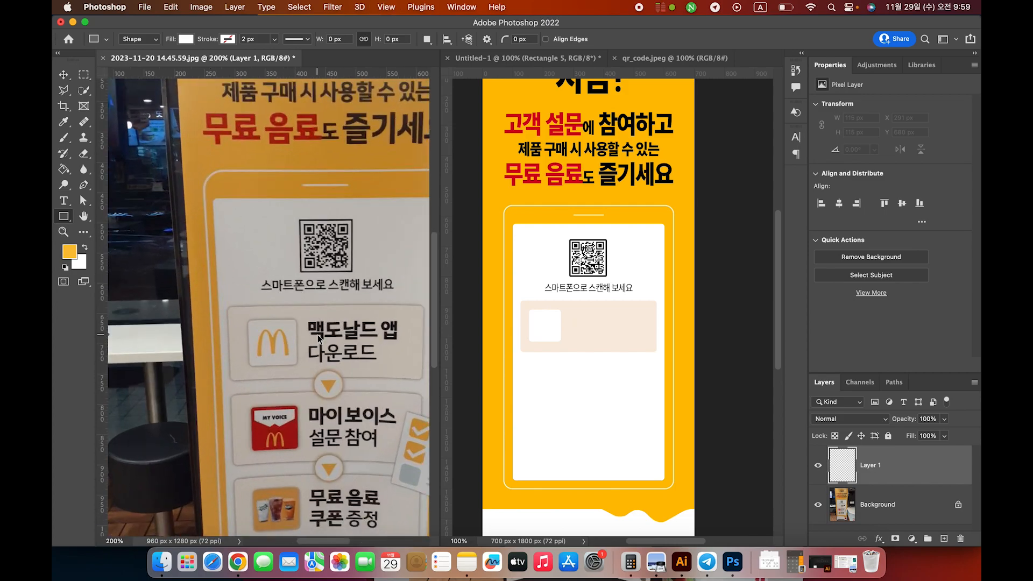
key("super+equal")
left_click_drag(342, 370, 224, 312)
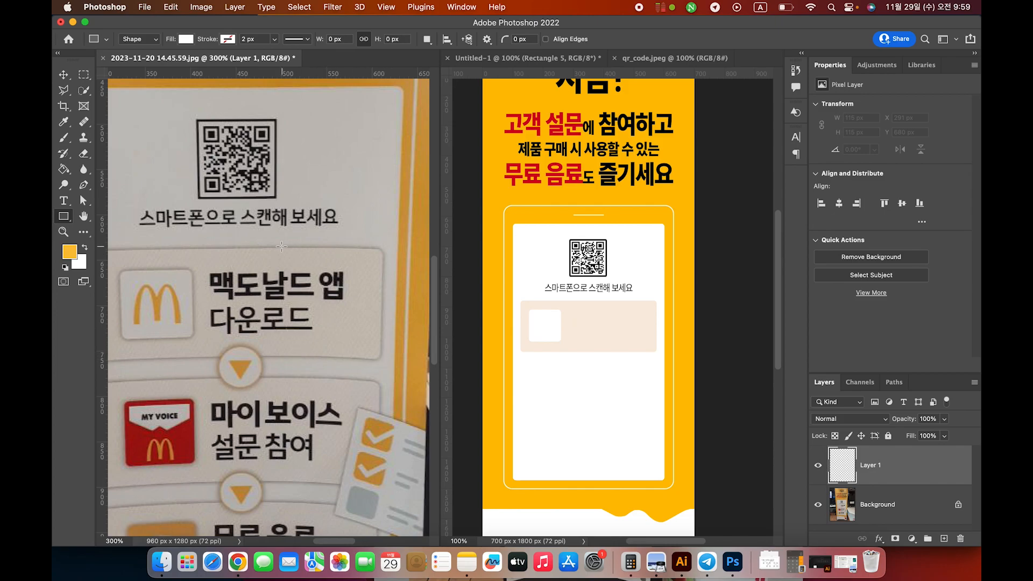
- Add an Outer Glow effect to the white square and change the glow colour to black
left_click(64, 74)
left_click(615, 324)
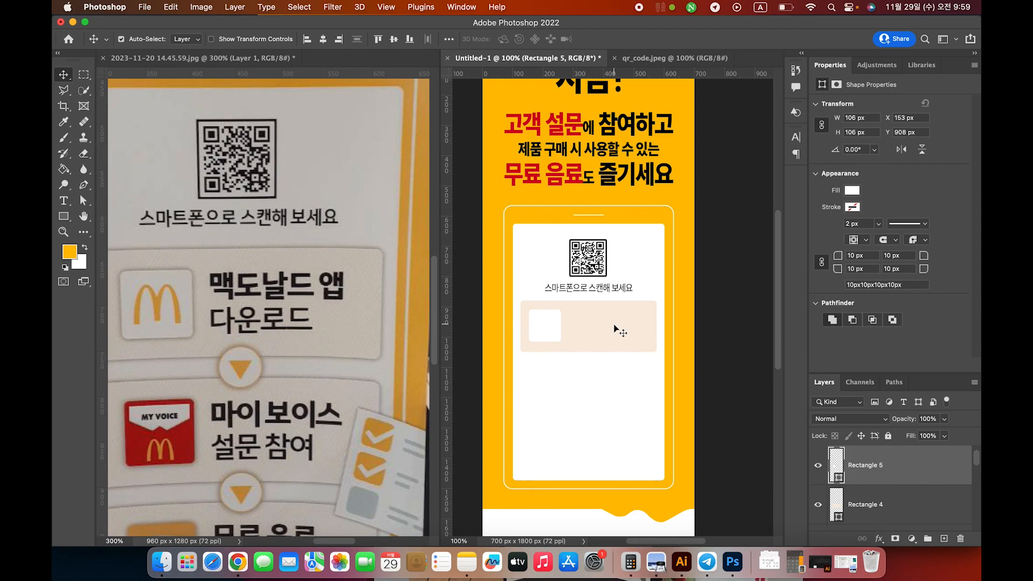
double_click(921, 468)
left_click_drag(653, 269, 694, 228)
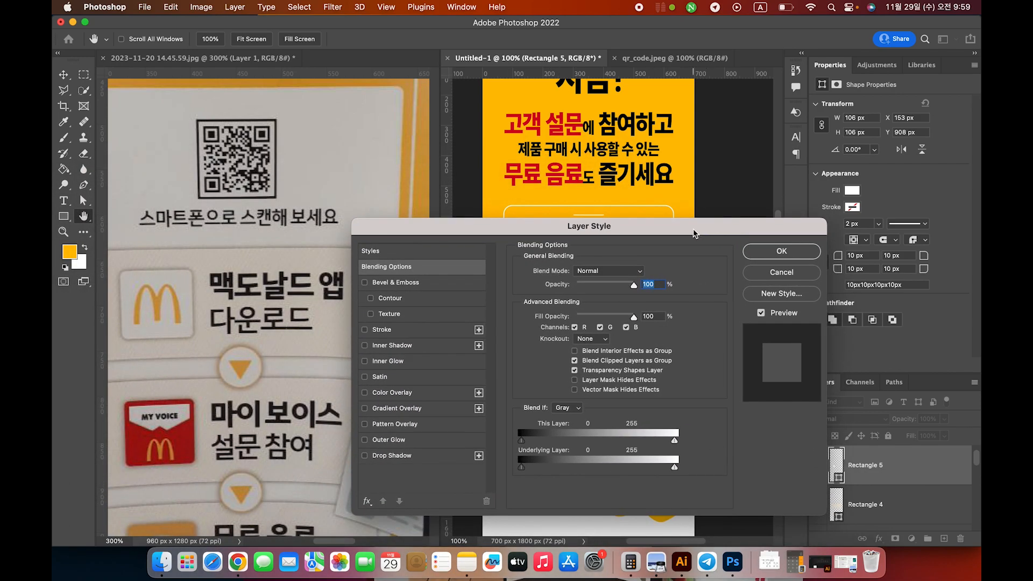
left_click(387, 440)
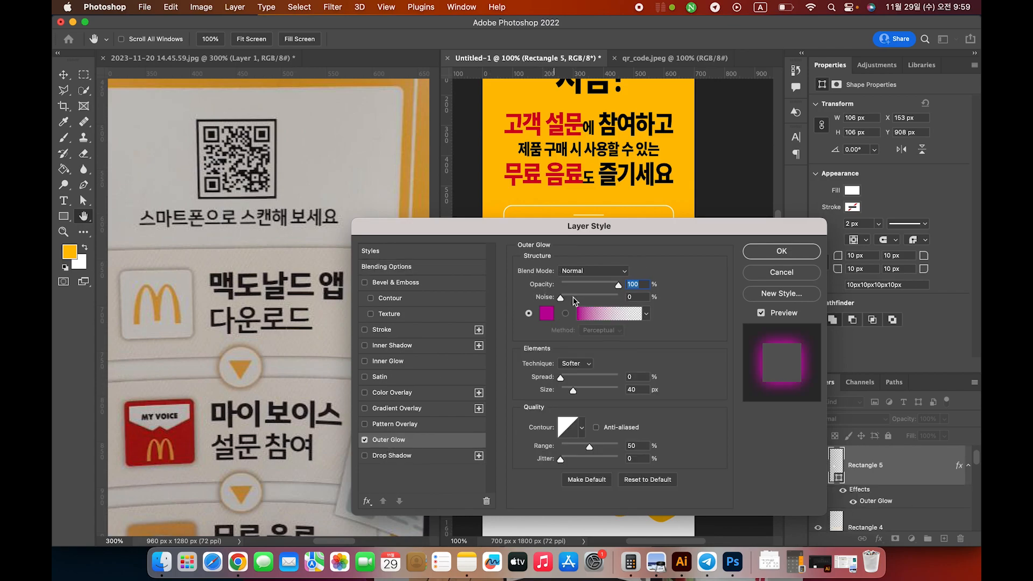
left_click_drag(628, 229, 323, 12)
left_click(228, 110)
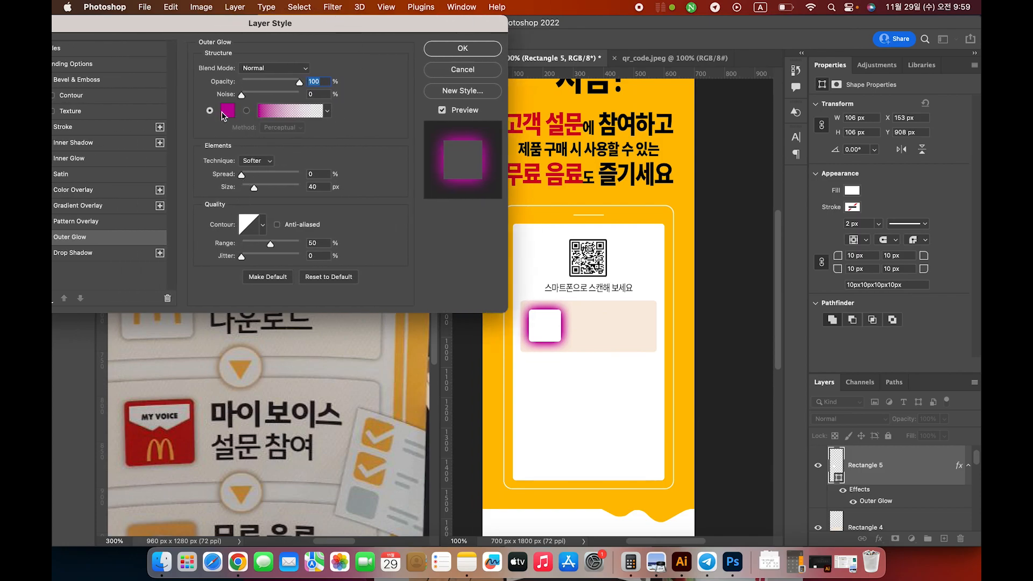
left_click_drag(580, 423, 592, 503)
left_click(759, 342)
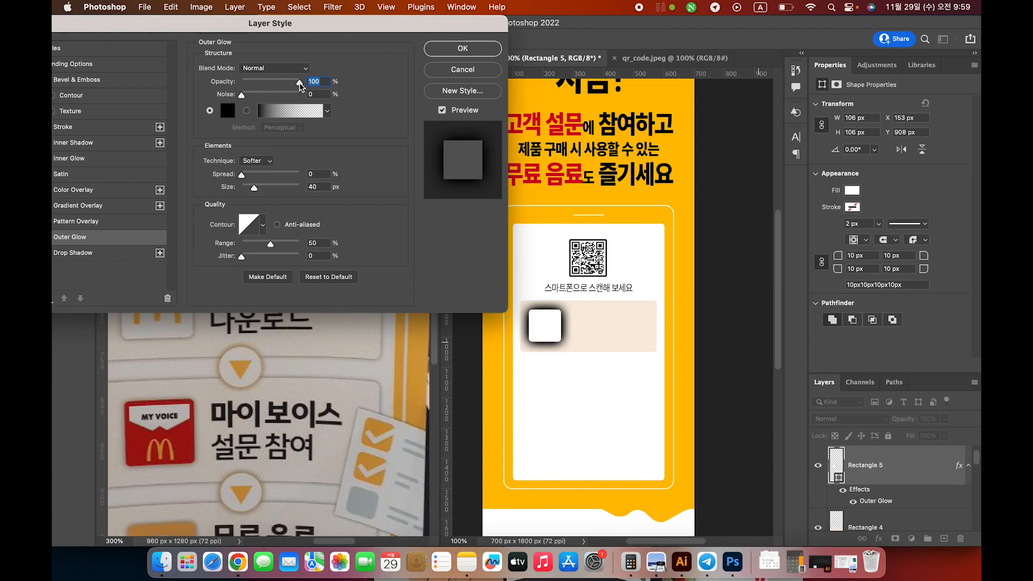
- Soften the white square's outer glow to 30% opacity and 10 px size, and apply the layer style
left_click_drag(299, 82, 271, 84)
left_click_drag(254, 192, 247, 193)
left_click_drag(269, 82, 260, 86)
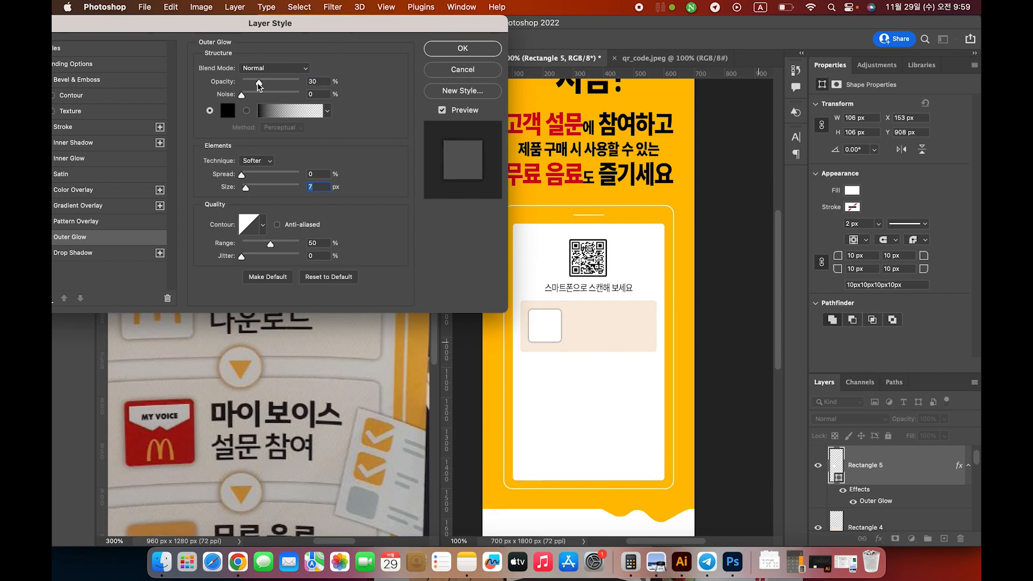
left_click_drag(246, 188, 249, 194)
left_click(248, 188)
left_click_drag(309, 19, 243, 136)
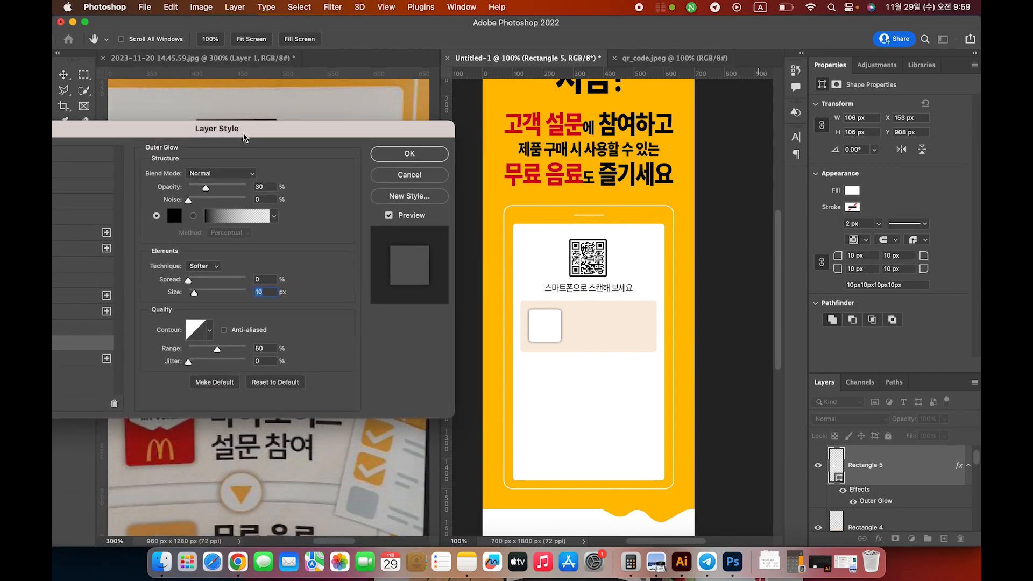
left_click(396, 156)
- Give the beige rectangle a black Outer Glow with 30% opacity and 10 px size
left_click(606, 335)
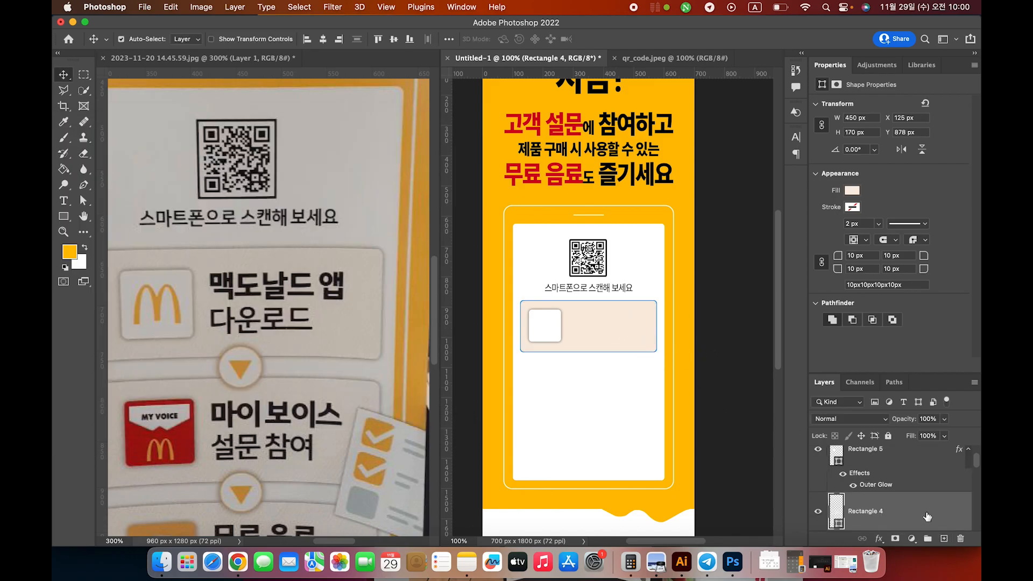
double_click(927, 517)
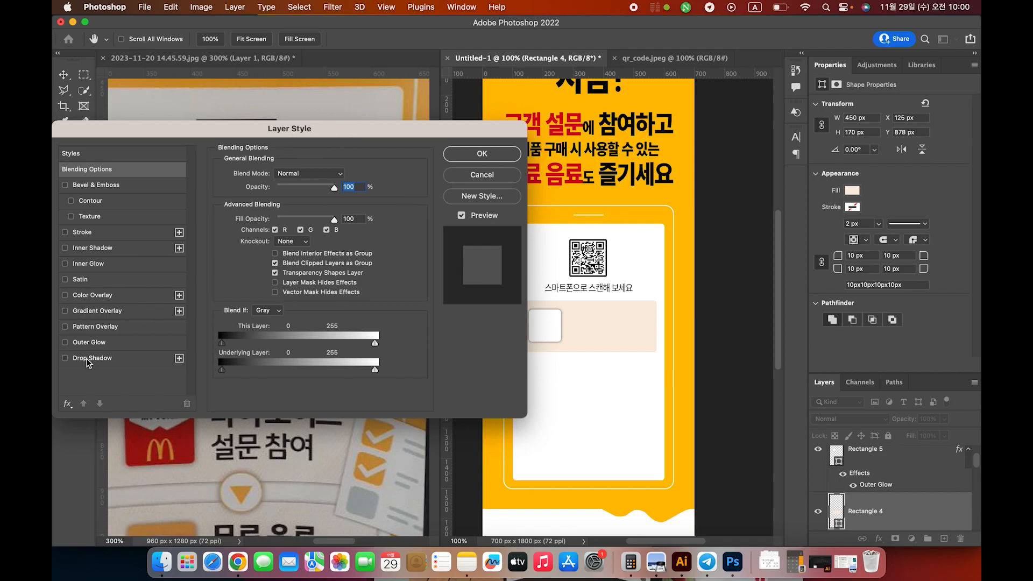
left_click(90, 343)
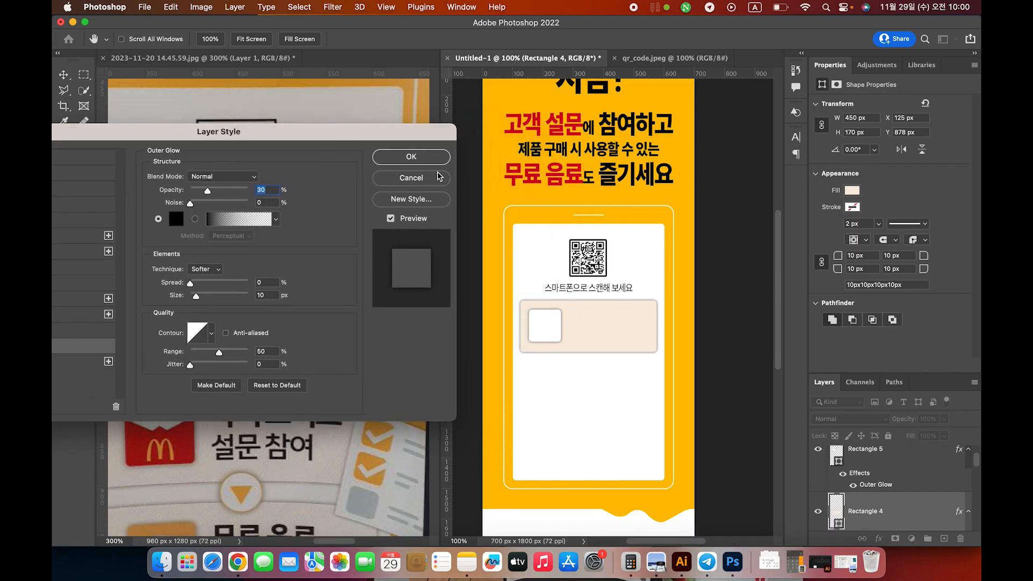
left_click(431, 161)
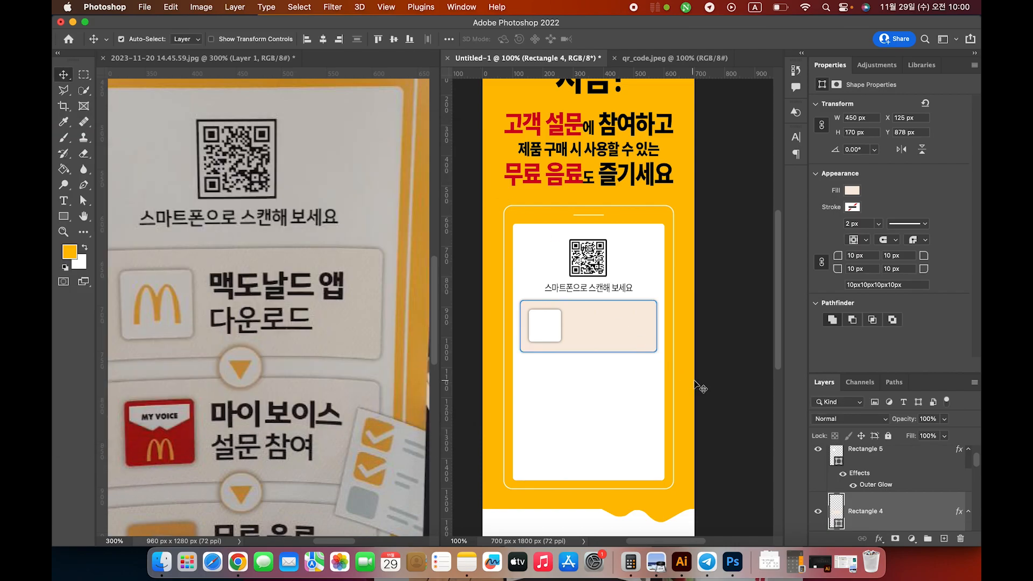
left_click(730, 375)
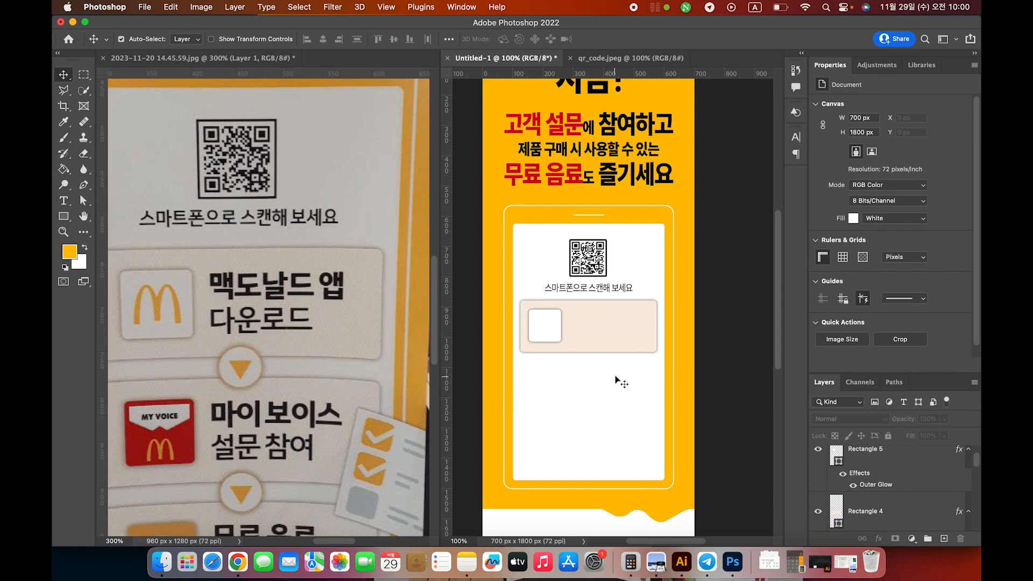
- Place 맥도날드_로고.png as an embedded image, scaled to about 11.78% so the logo fits inside the white square
left_click(145, 7)
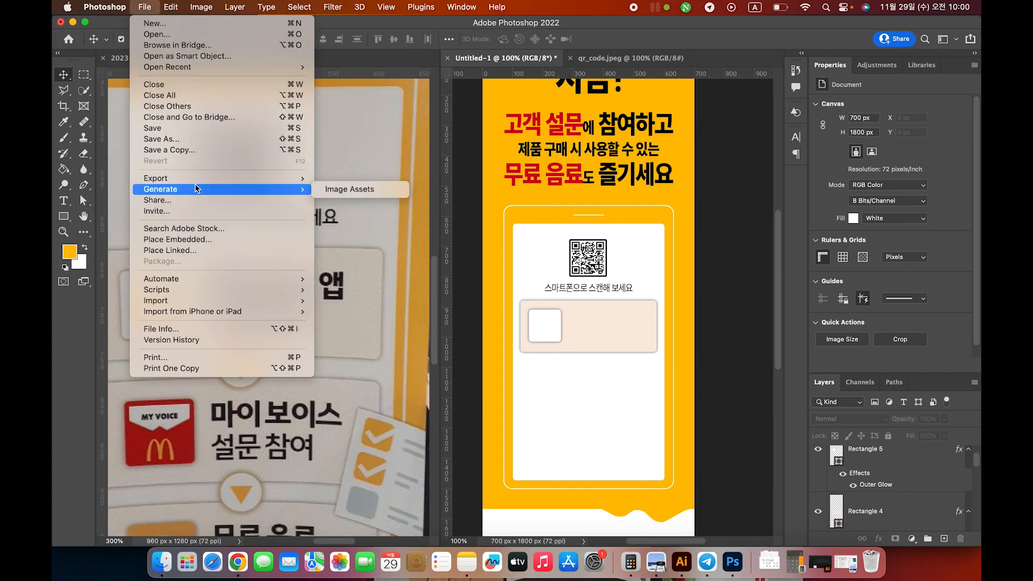
left_click(194, 238)
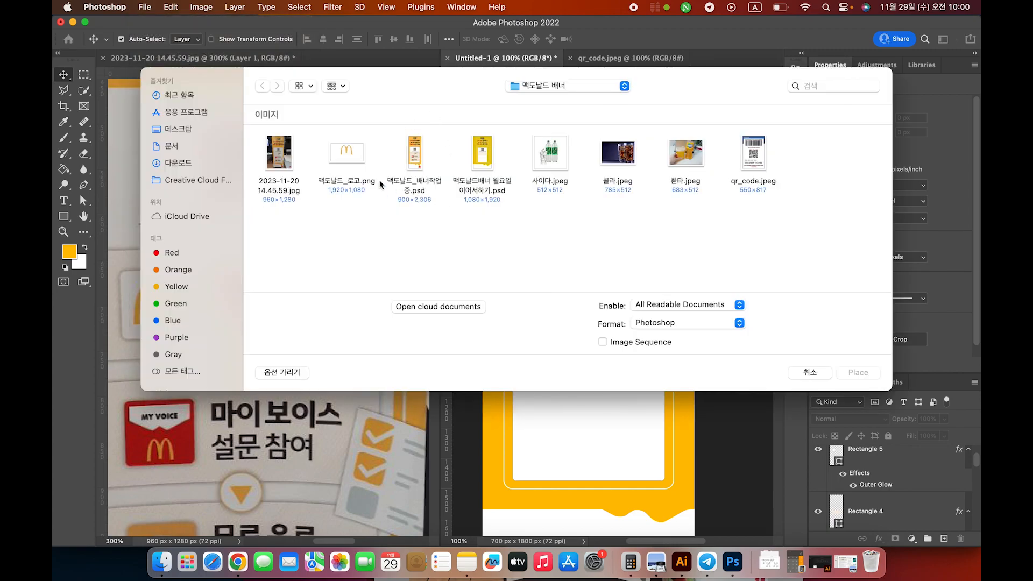
left_click(346, 153)
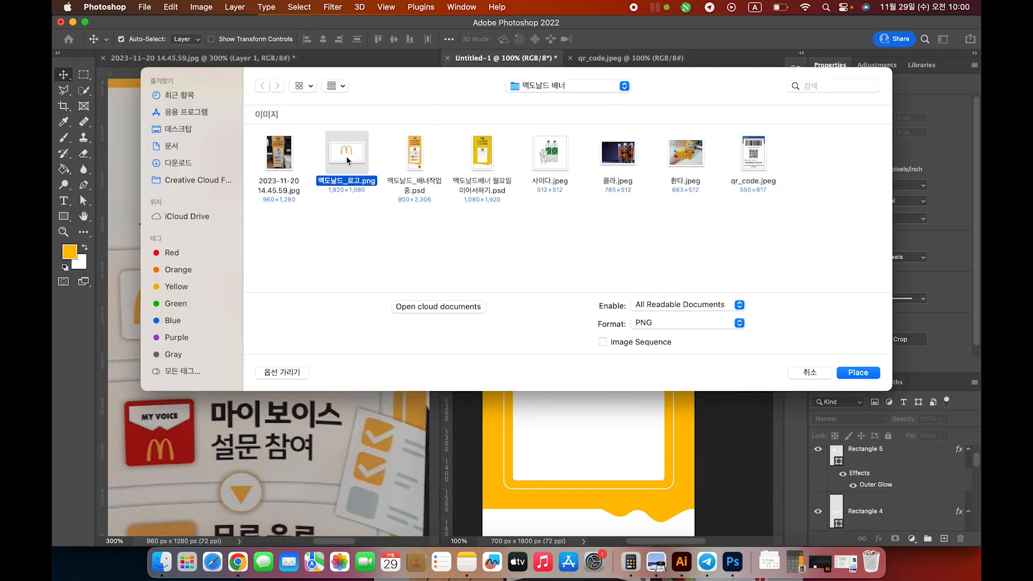
double_click(347, 156)
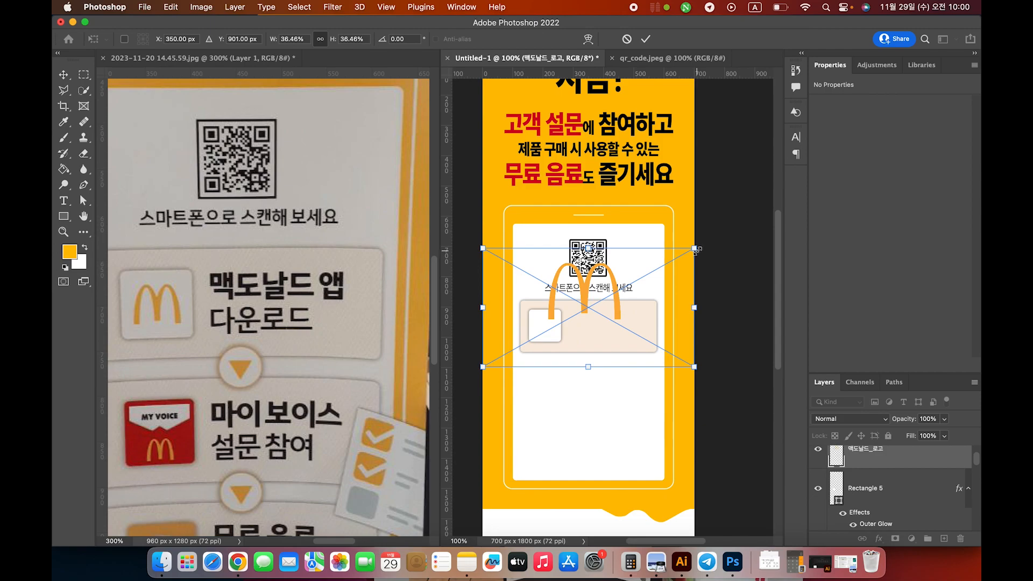
left_click_drag(695, 249, 549, 332)
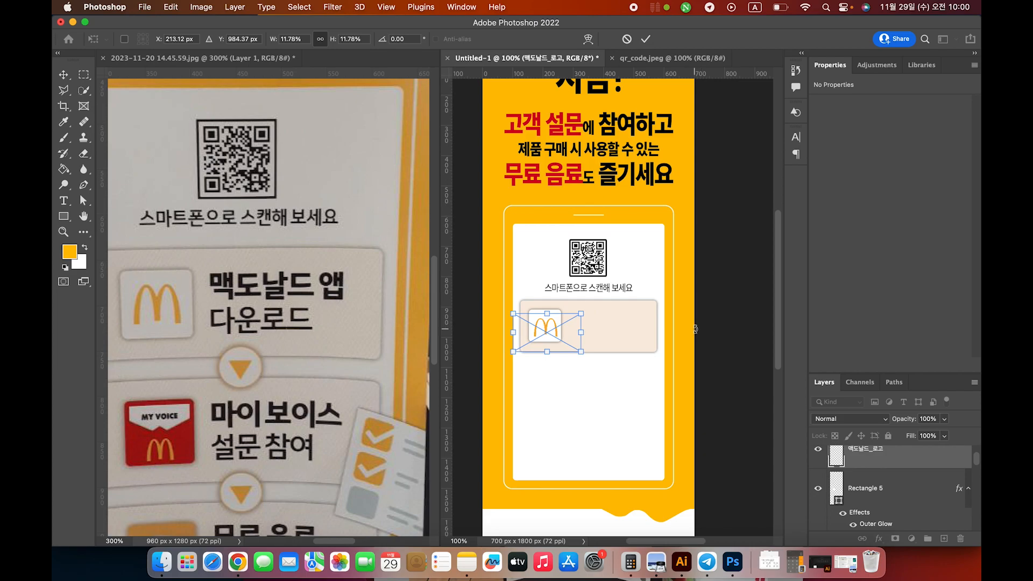
key("Return")
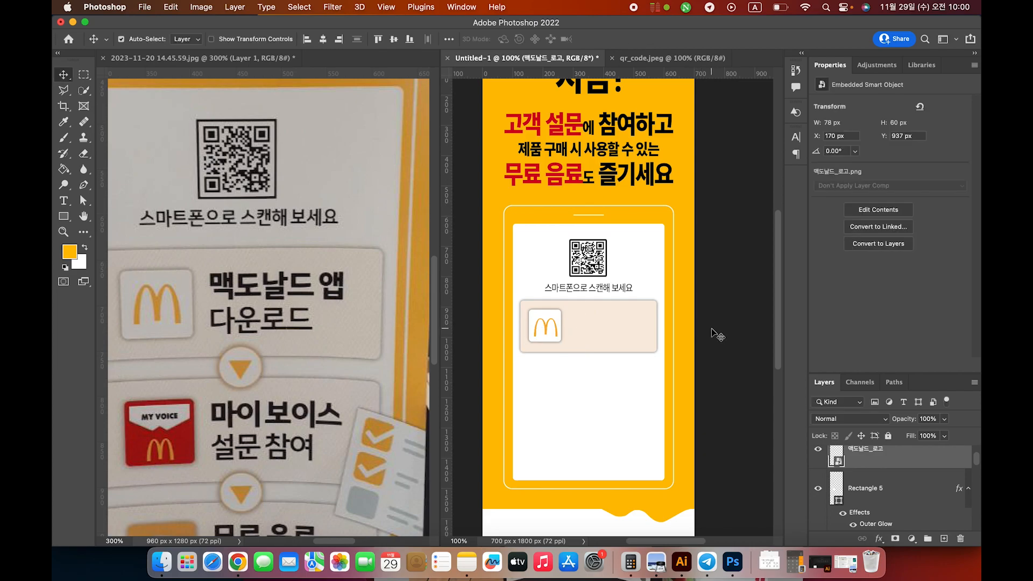
- Nudge the McDonald's logo up 6 px to Y 931 px and right 1 px to centre it in the white square, then select the square
key("Up")
key("Up")
key("Up")
key("Up")
key("Up")
key("Up")
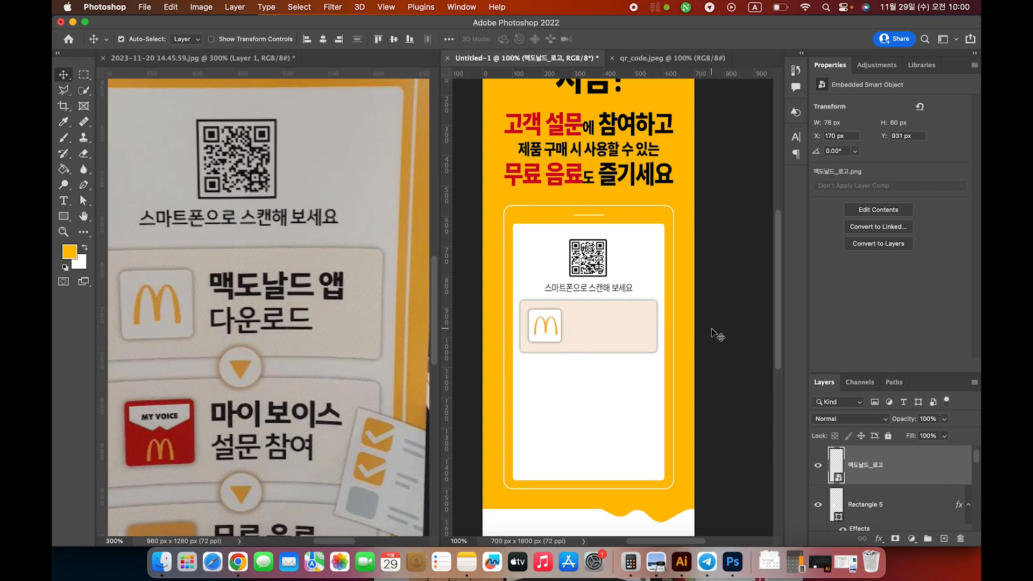
key("Right")
left_click(551, 312)
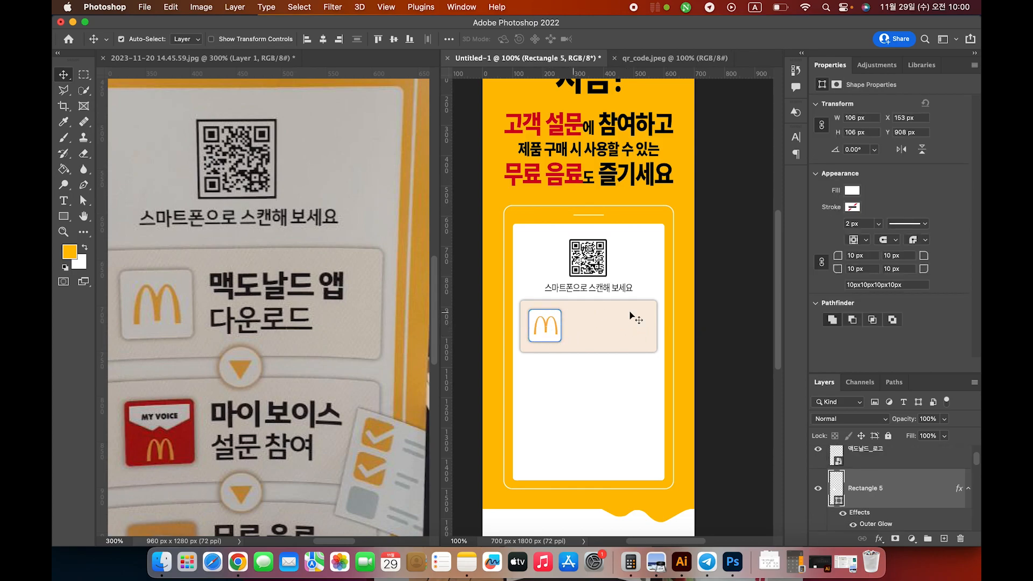
- Reposition the McDonald's logo inside the white square at X 166 px, Y 933 px
left_click(717, 316)
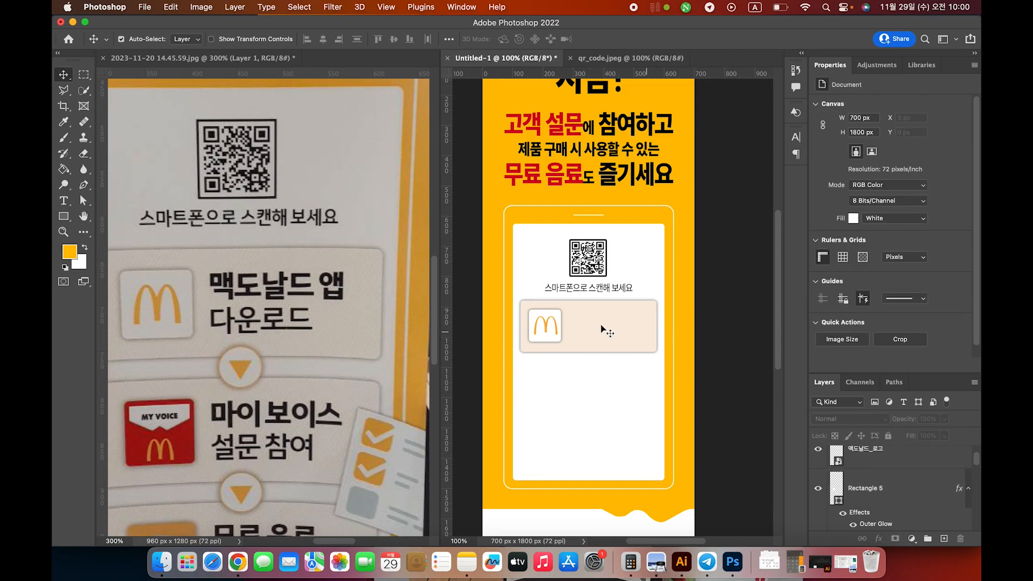
left_click(547, 317)
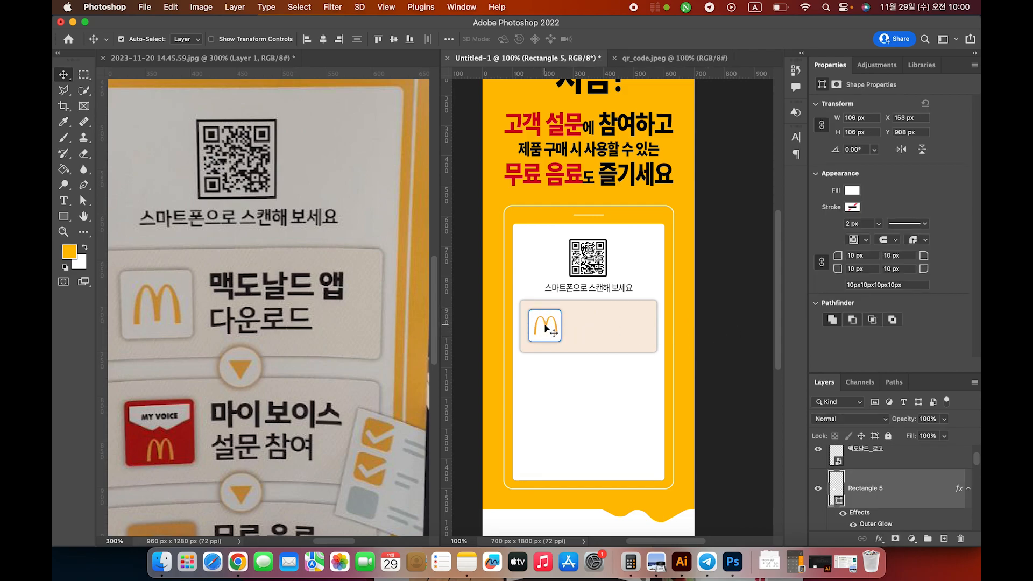
left_click_drag(547, 332, 545, 326)
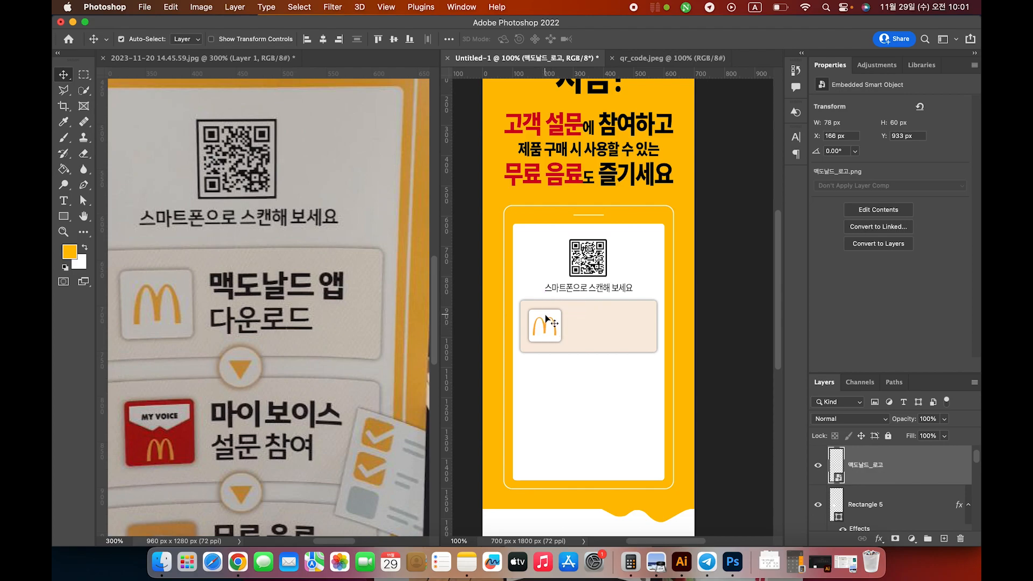
- Select the white square together with the McDonald's logo and set the alignment reference to Selection
left_click(545, 321)
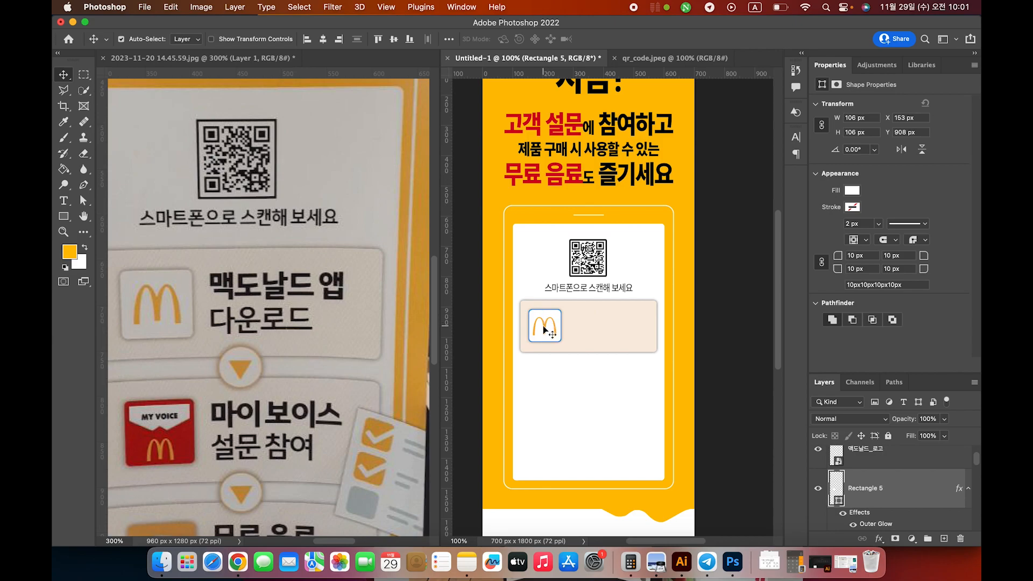
left_click(546, 333, "shift")
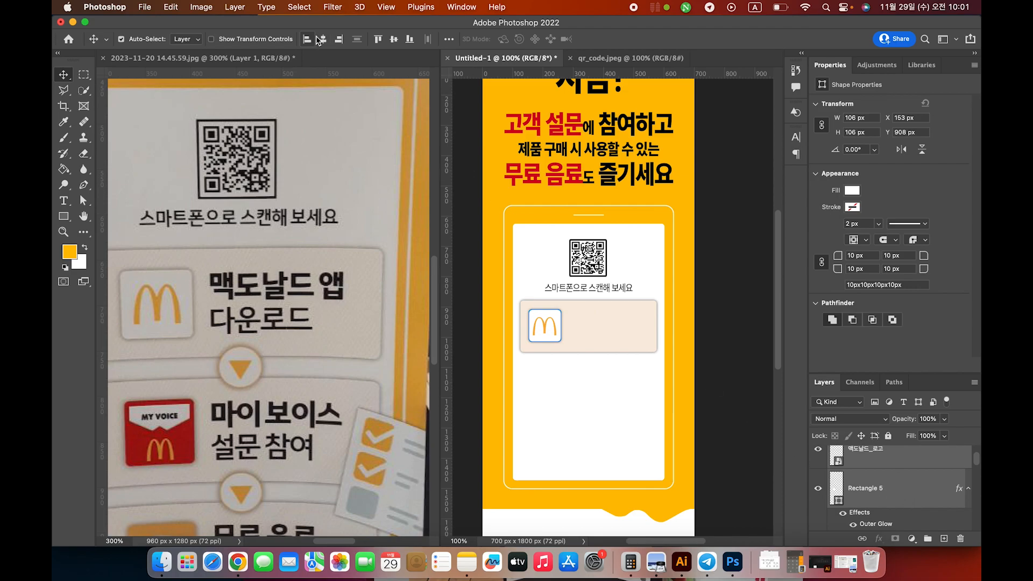
left_click(449, 39)
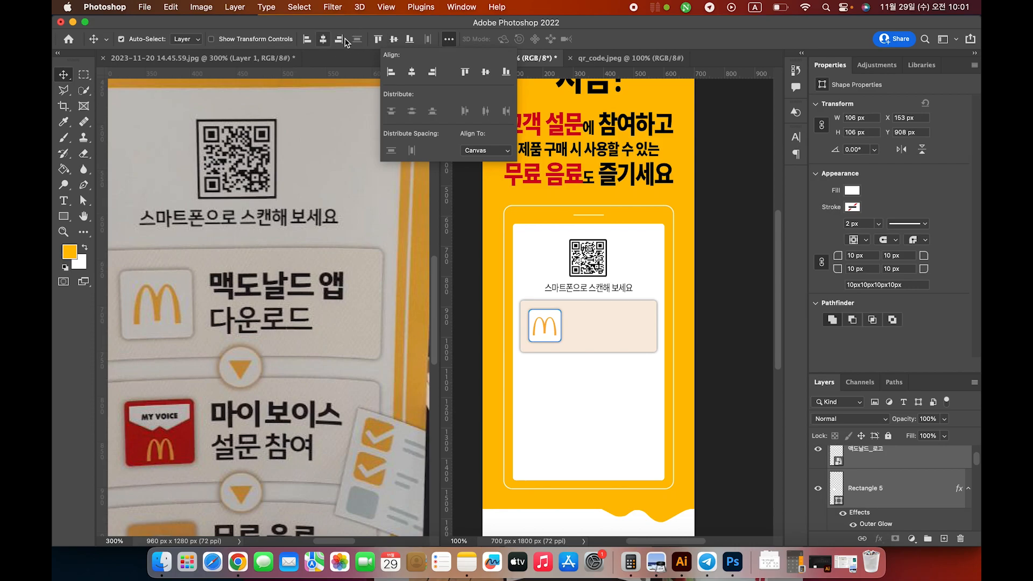
left_click(451, 41)
left_click(451, 41)
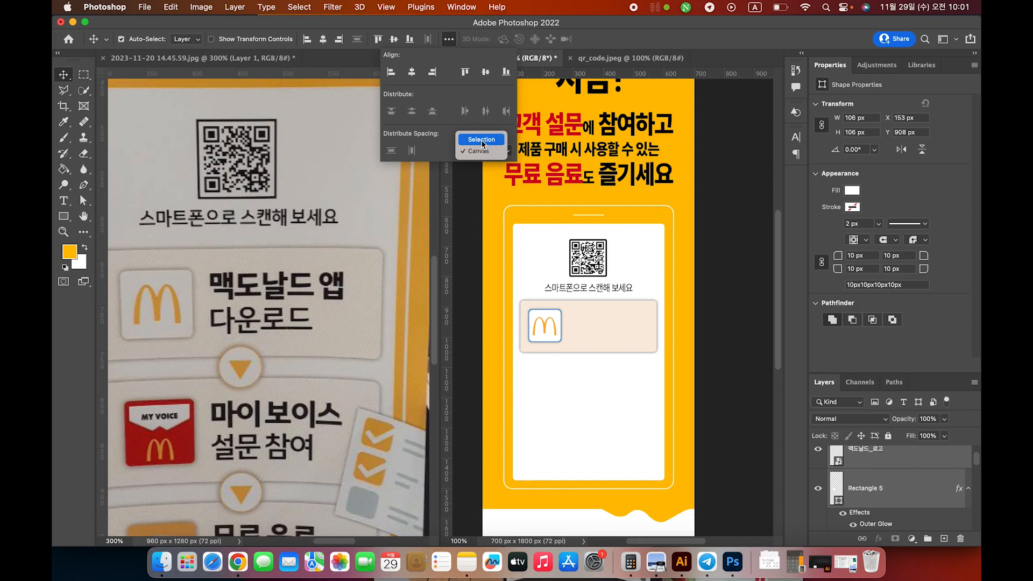
left_click(481, 140)
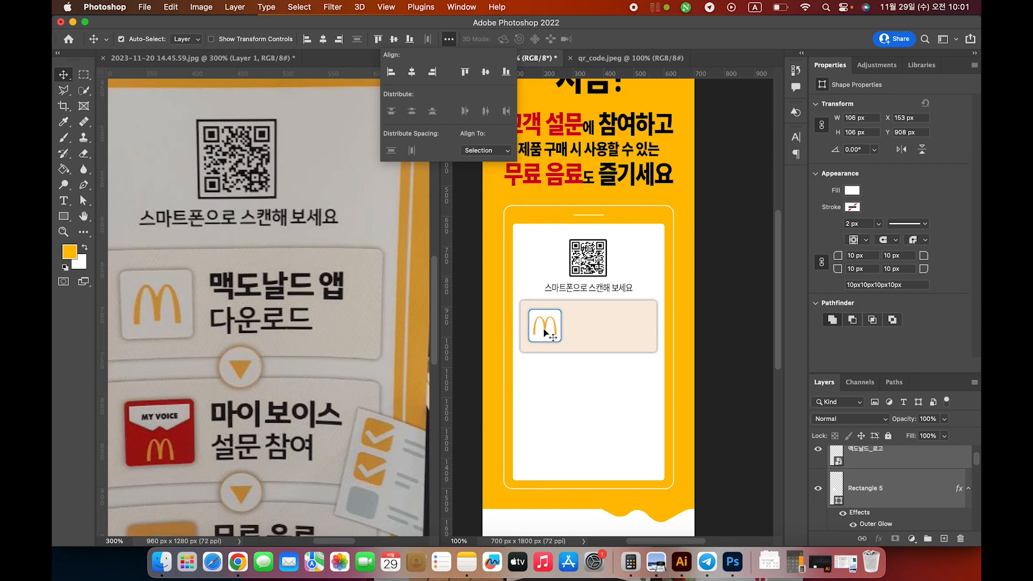
left_click(752, 326)
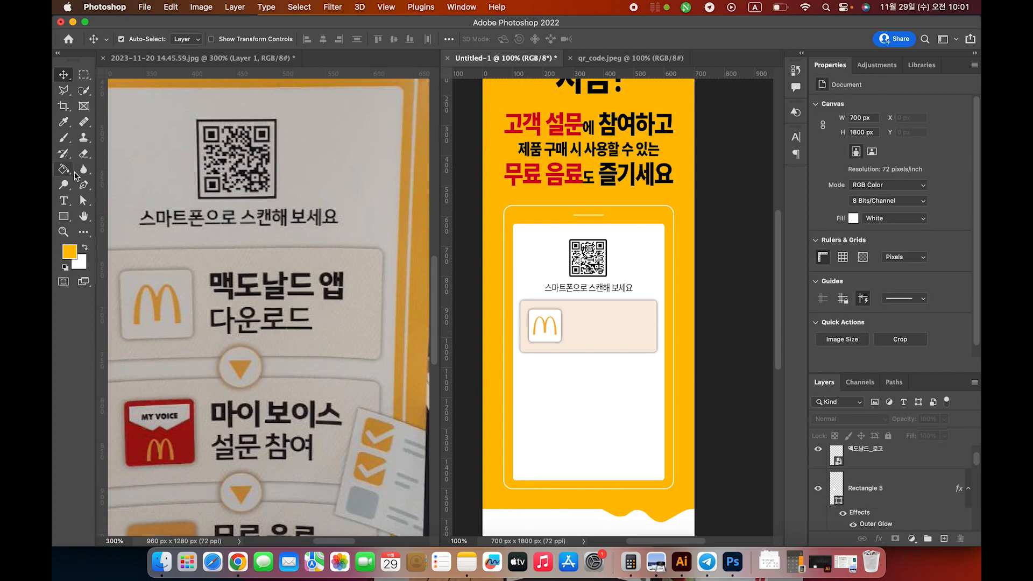
- Add the two-line text 맥도날드 앱 / 다운로드 over the beige box and left-align it
left_click(65, 202)
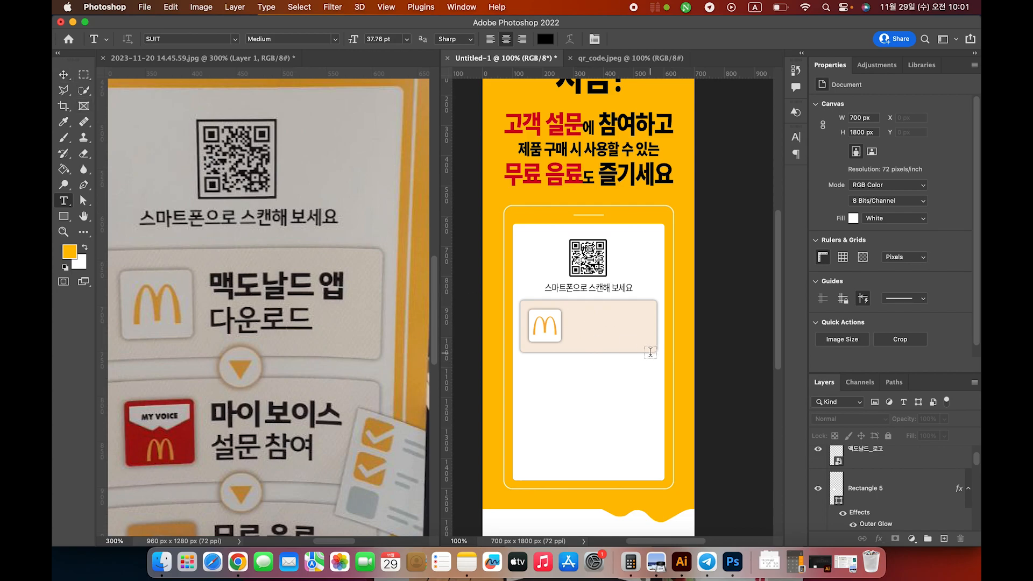
left_click(589, 319)
type("d")
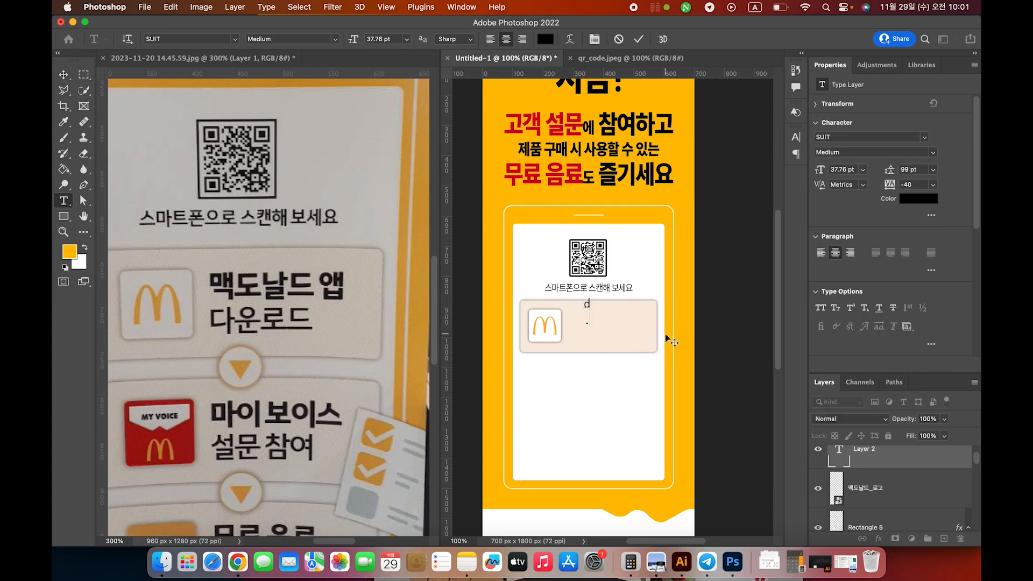
key("Caps_Lock")
type("ㅁ")
type("도날")
type("드 앱")
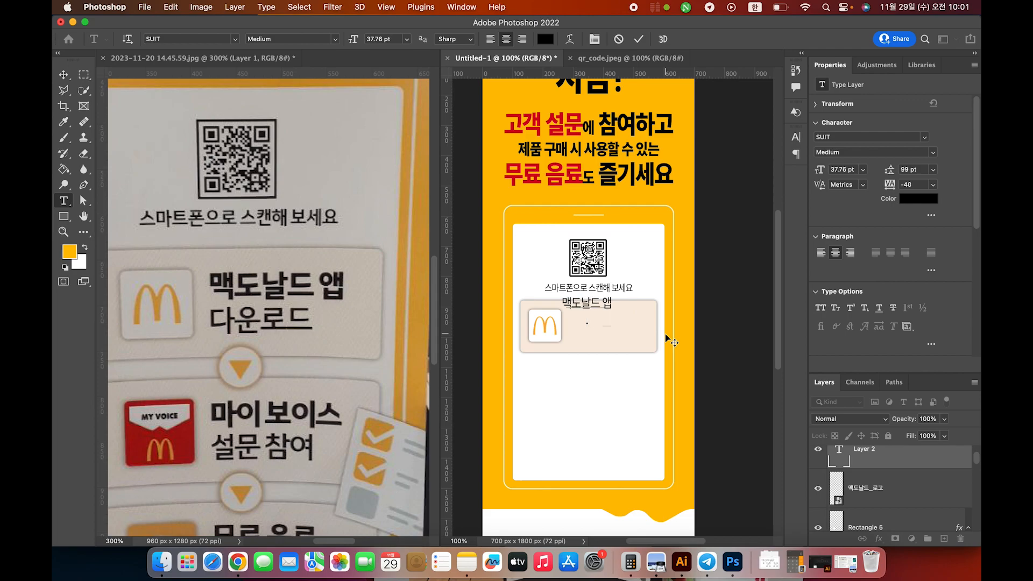
type("다운로드")
key("super+Return")
scroll(594, 215, "right", 1)
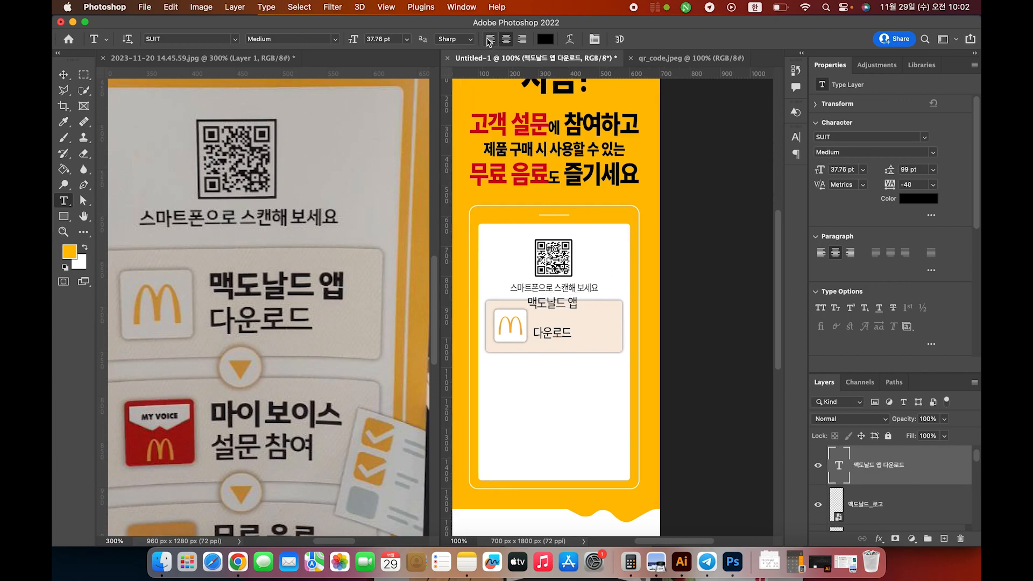
scroll(492, 43, "down", 1)
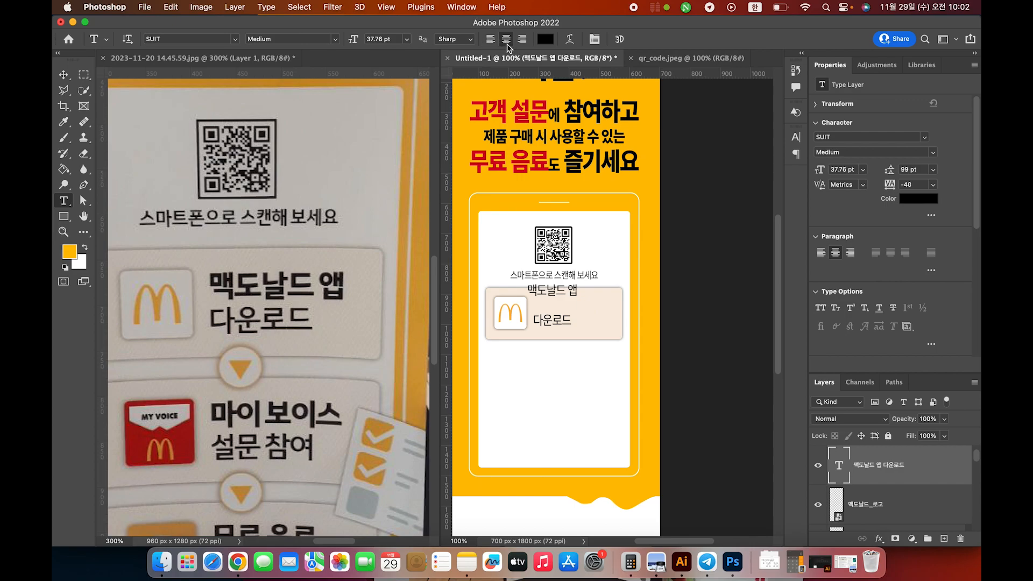
left_click(490, 39)
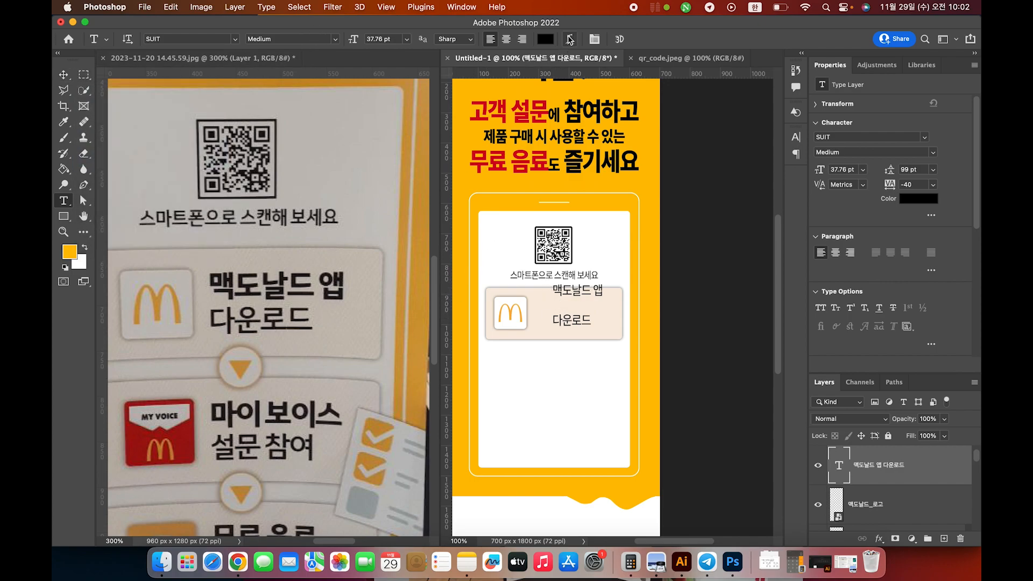
- Set the 맥도날드 앱 line to SUIT Heavy and its leading to 53 pt
left_click_drag(554, 288, 602, 290)
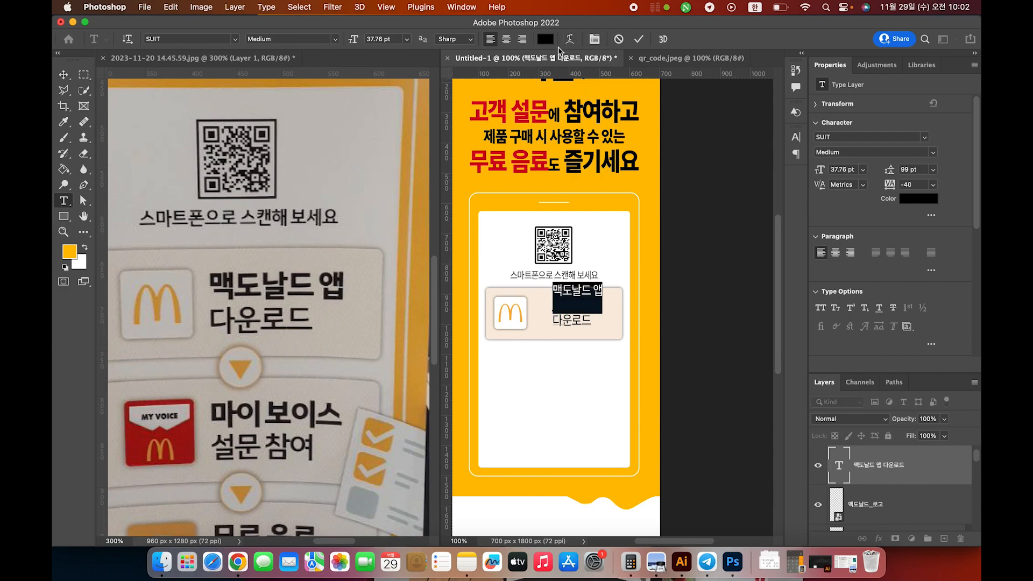
left_click(796, 137)
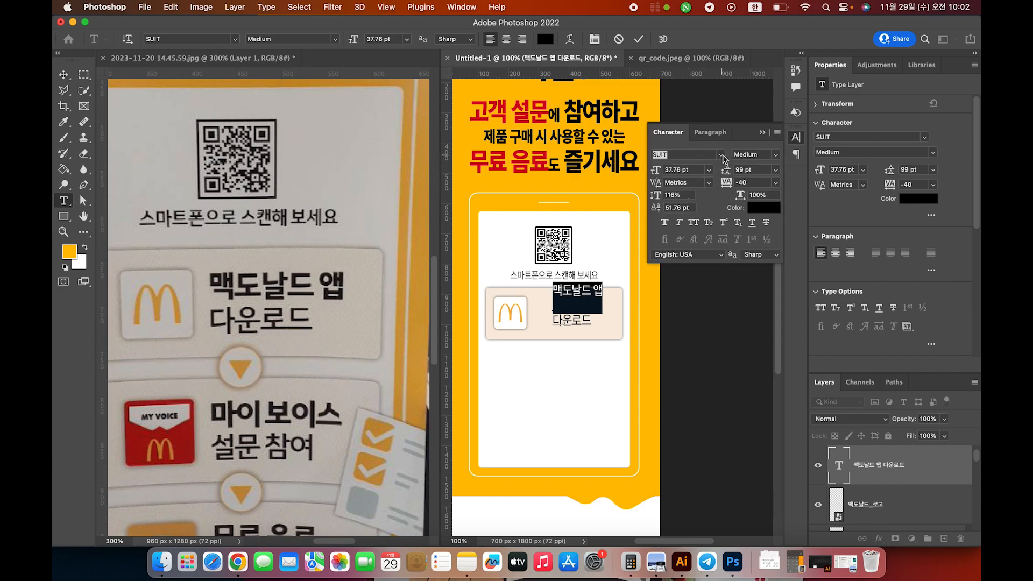
left_click(775, 155)
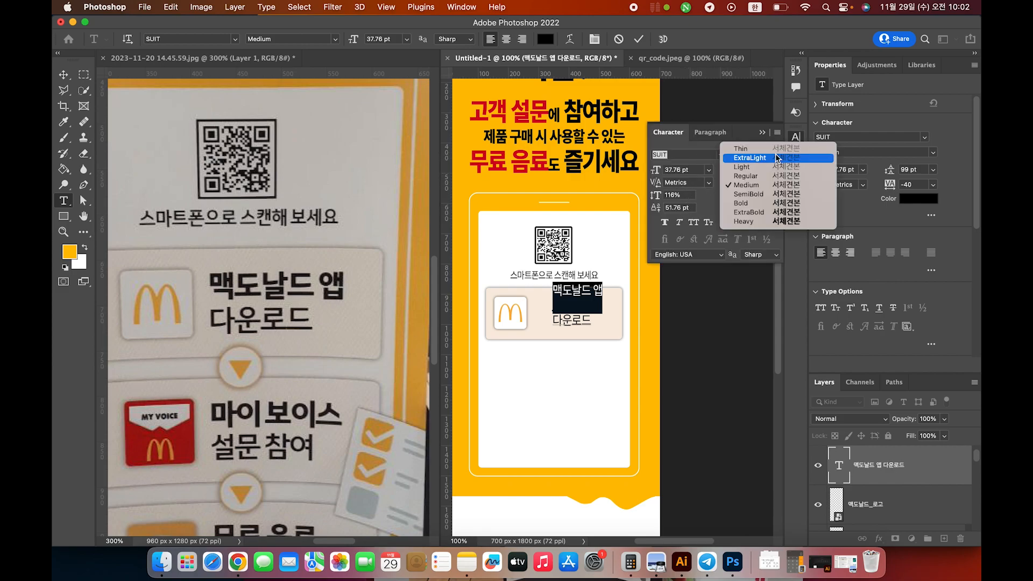
left_click(767, 211)
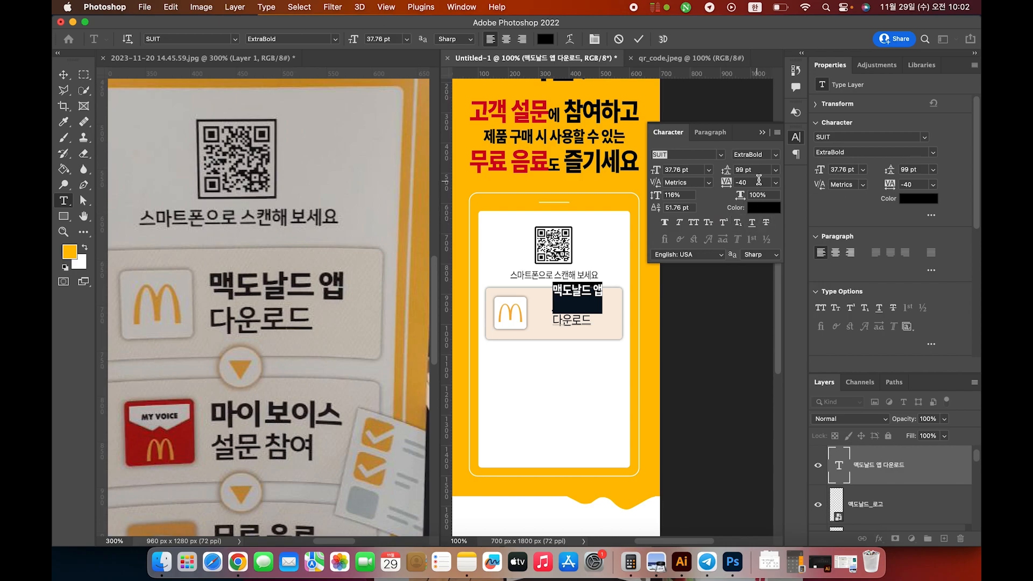
left_click(775, 155)
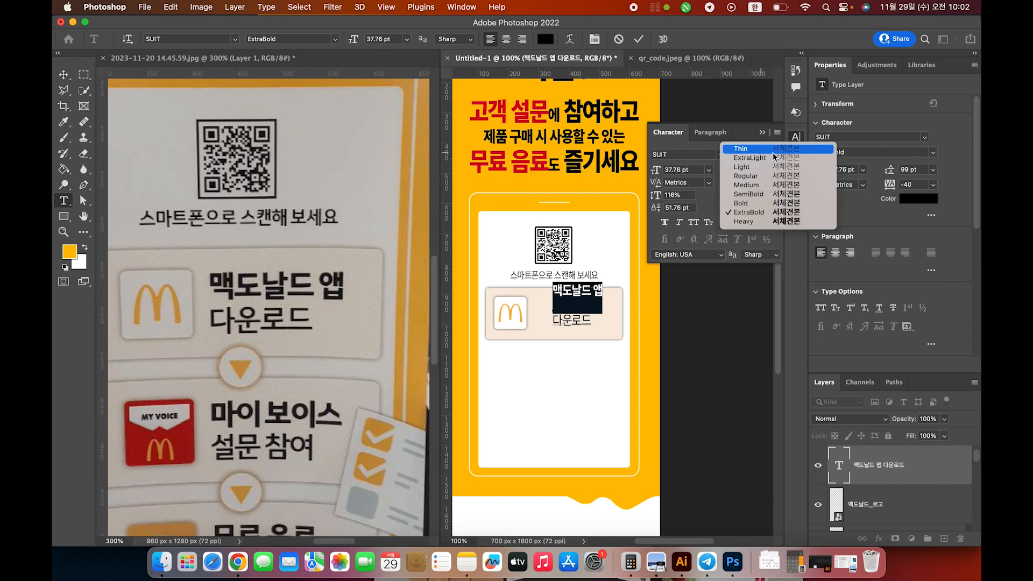
left_click(765, 222)
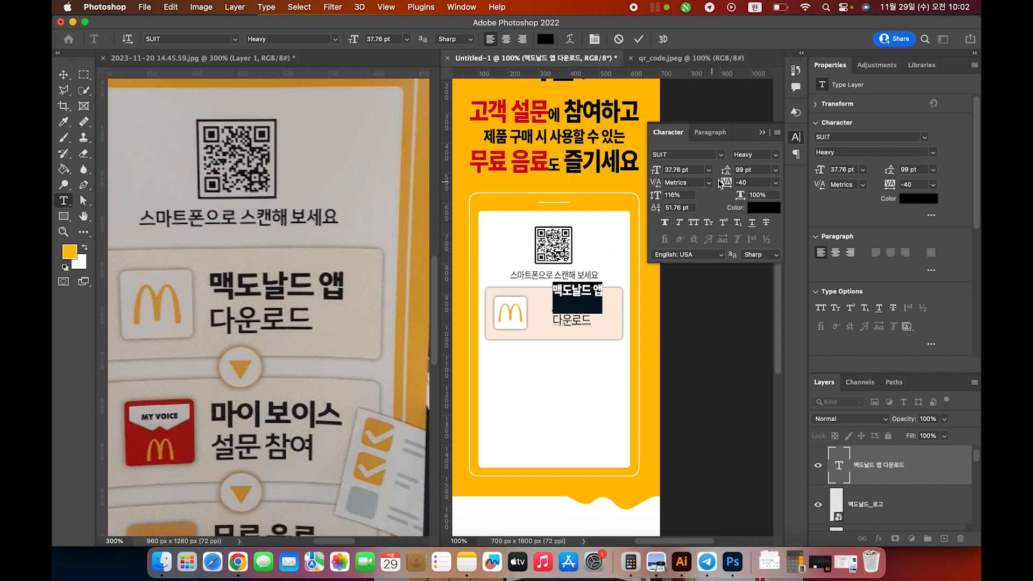
left_click_drag(726, 170, 697, 172)
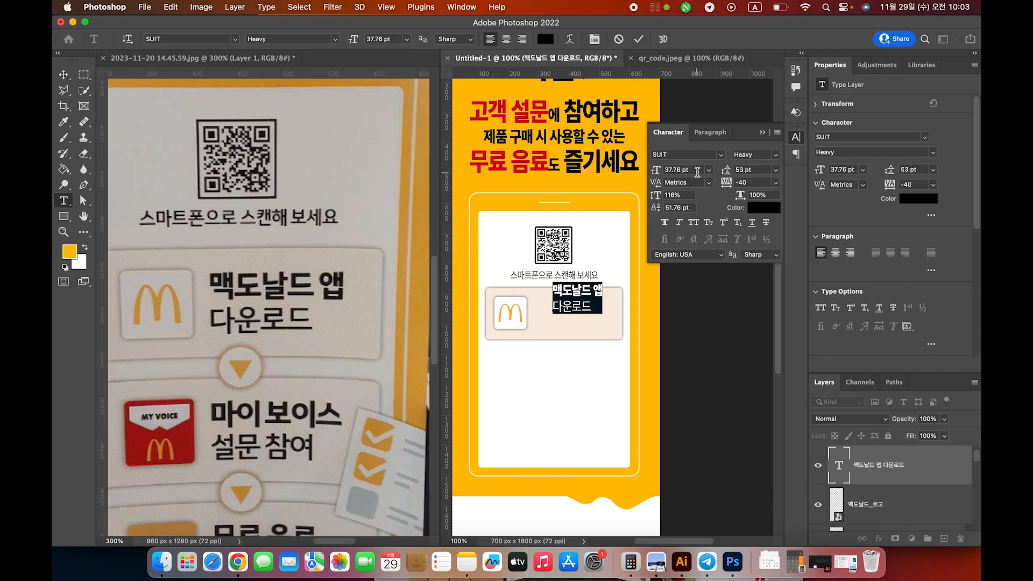
left_click(654, 299)
- Move the two-line text into the beige box, just beside the logo tile
scroll(562, 295, "right", 1)
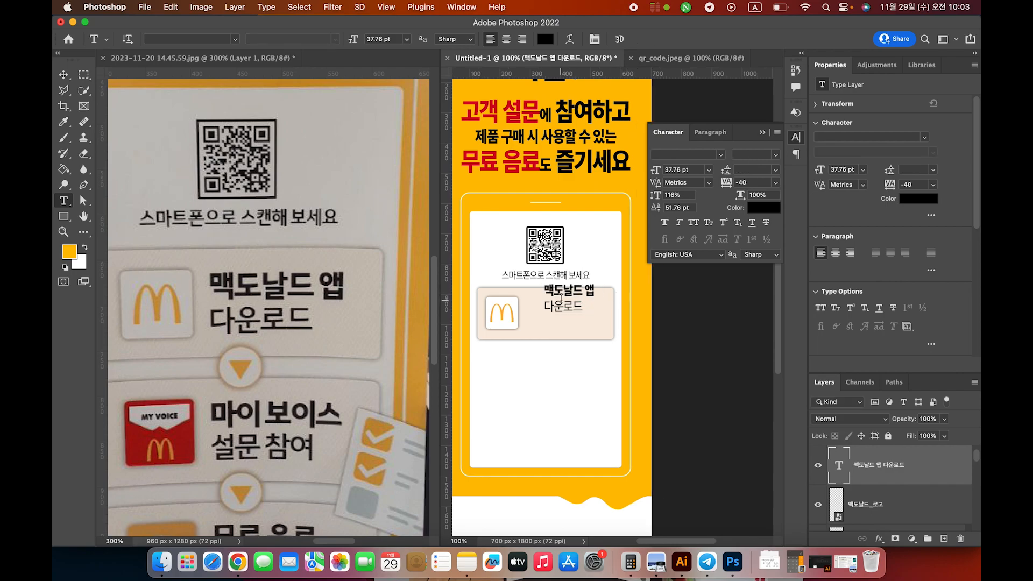
key("v")
left_click_drag(577, 295, 560, 309)
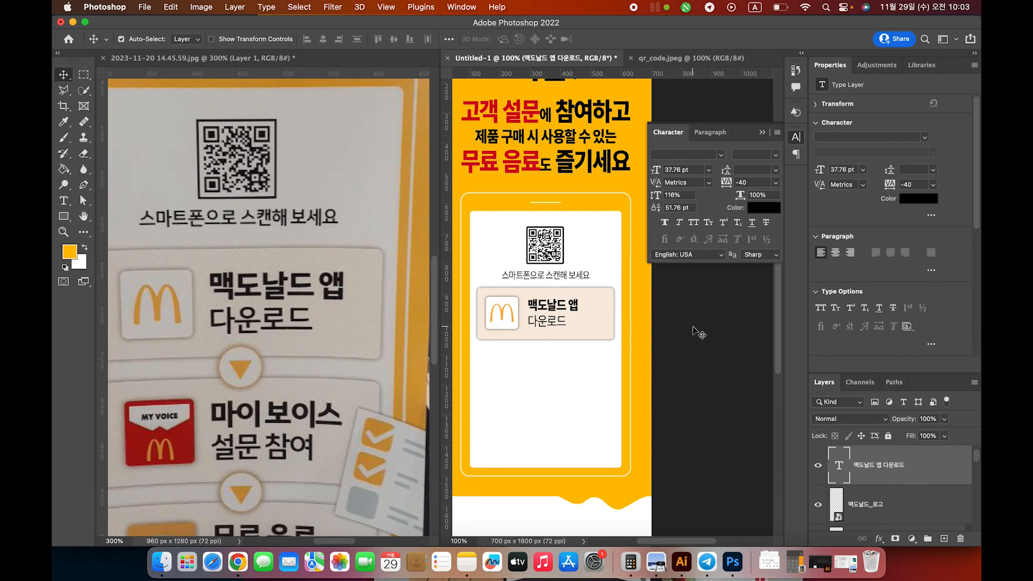
- Lock the beige rectangle's layer and unlock the 맥도날드 앱 다운로드 text layer
left_click_drag(339, 540, 337, 539)
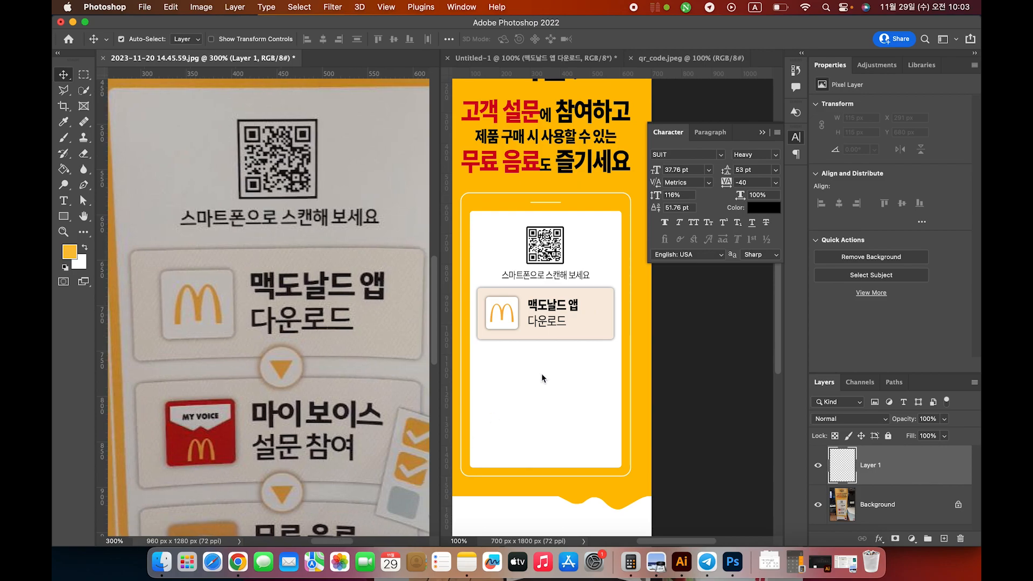
left_click(583, 328)
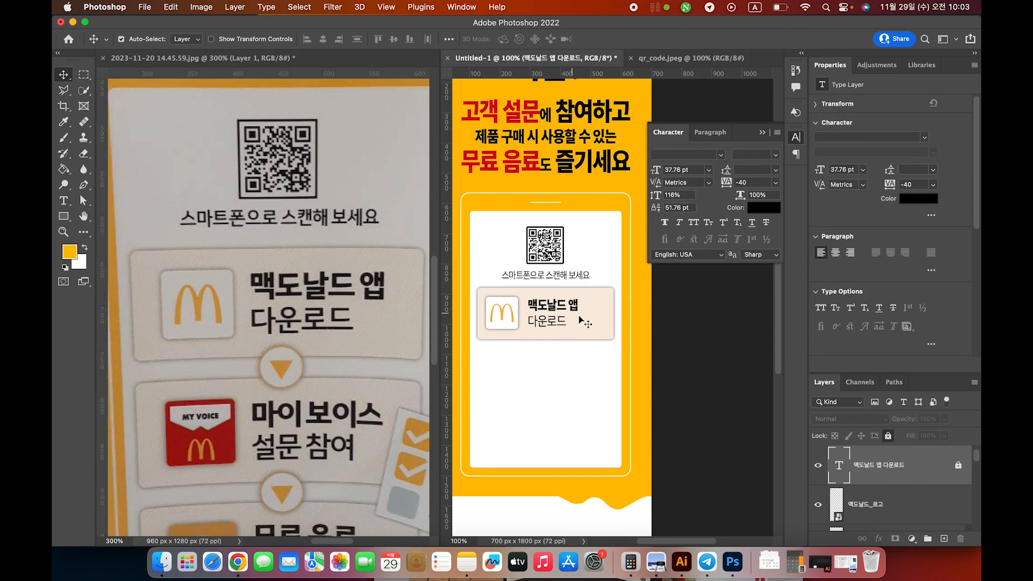
mouse_move(592, 331)
left_mouse_down()
mouse_move(535, 315)
mouse_move(594, 333)
left_mouse_up()
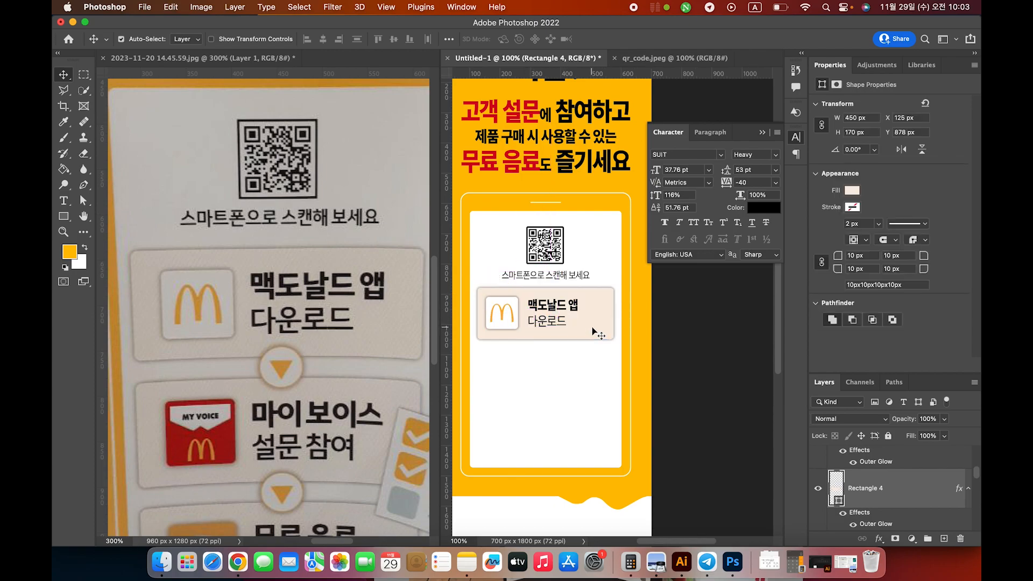
left_click(888, 436)
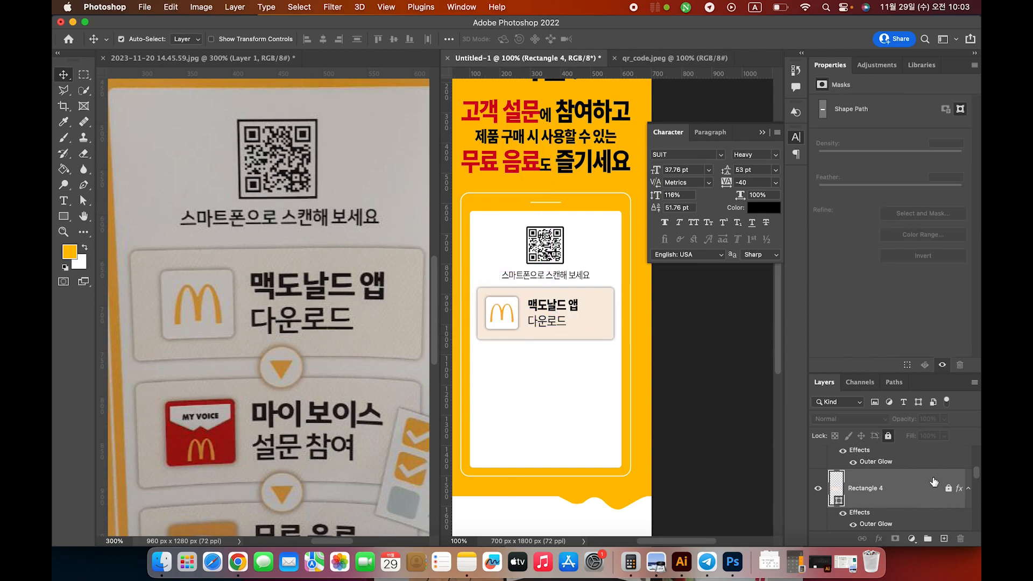
scroll(926, 474, "up", 5)
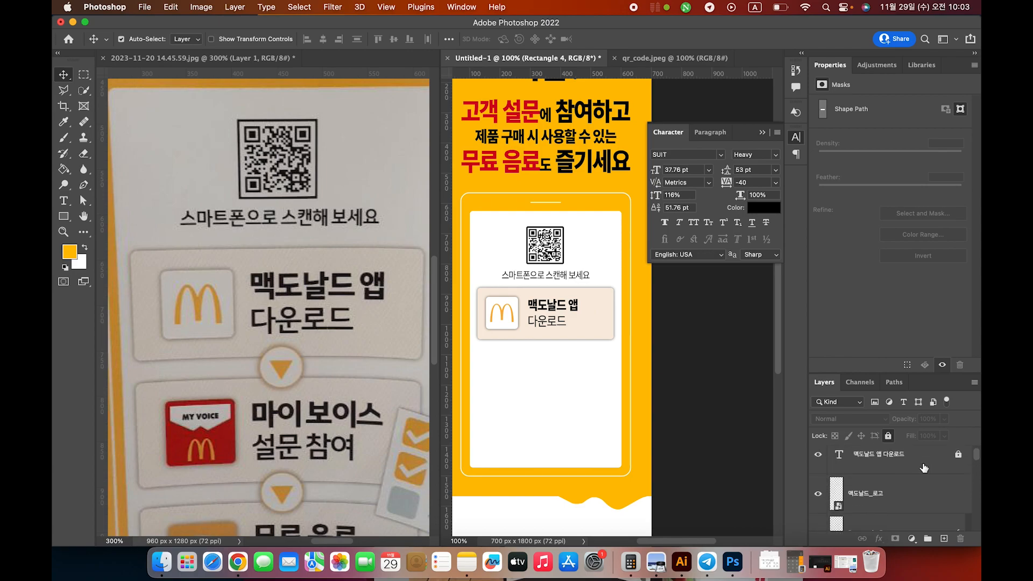
scroll(902, 466, "up", 1)
left_click(960, 468)
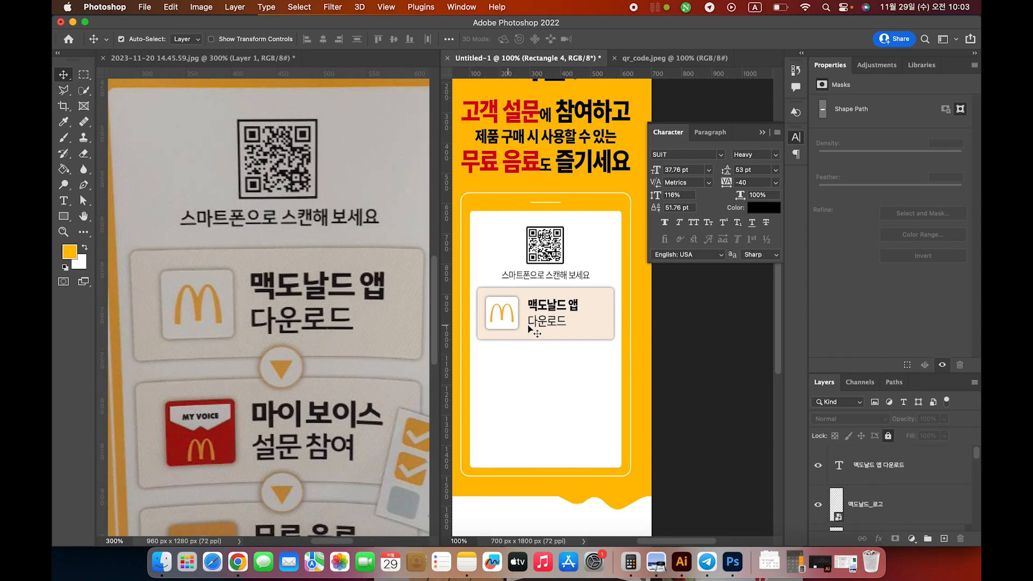
- Undo the shift of the large white panel and lock its layer
left_click_drag(593, 334, 519, 311)
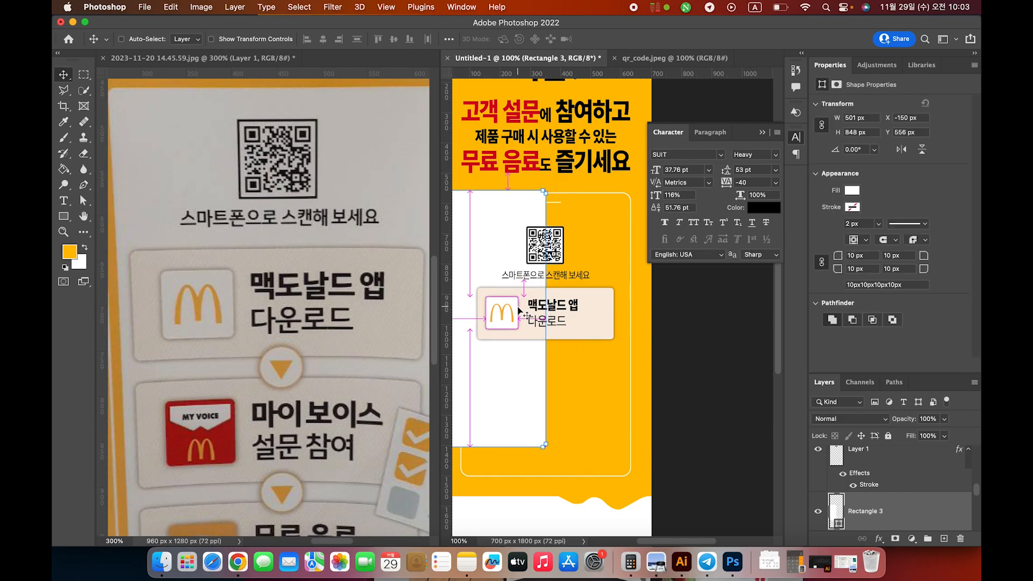
key("super+z")
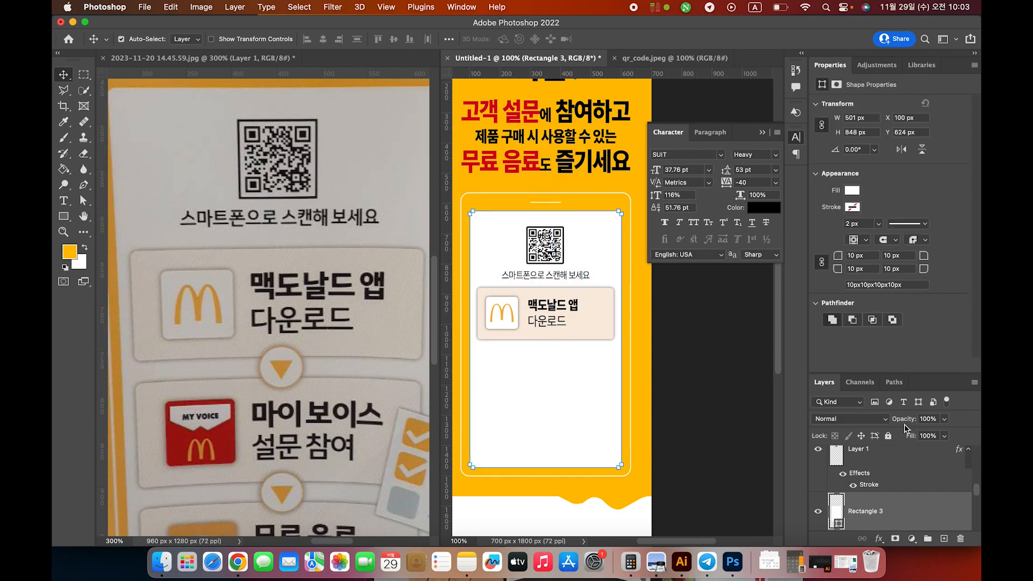
left_click(889, 436)
- Select the logo tile, logo and text together and shift them right, placing the white square at X 194 px, Y 910 px
left_click_drag(585, 329, 493, 301)
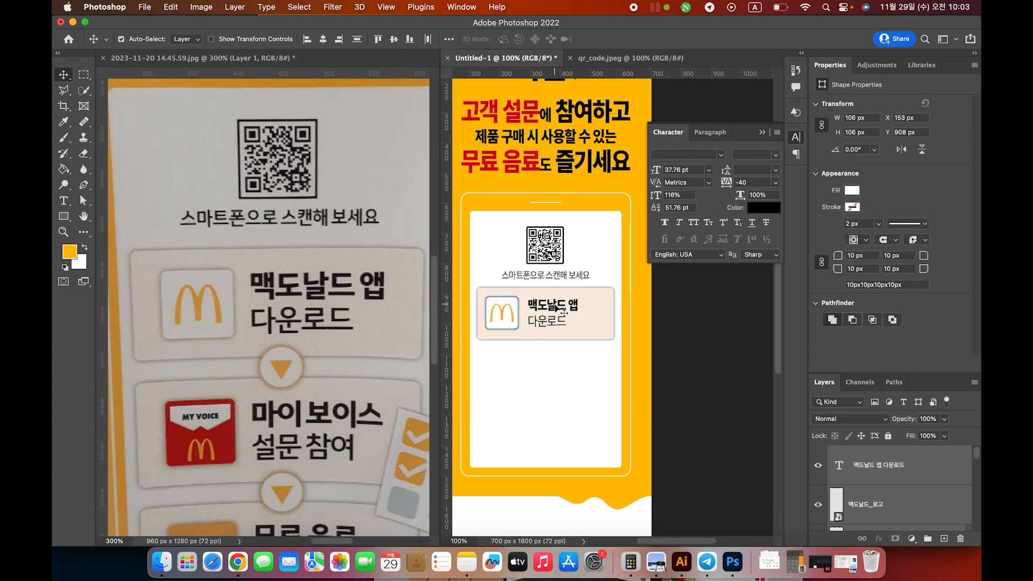
left_click_drag(585, 327, 492, 300)
left_click_drag(554, 311, 563, 311)
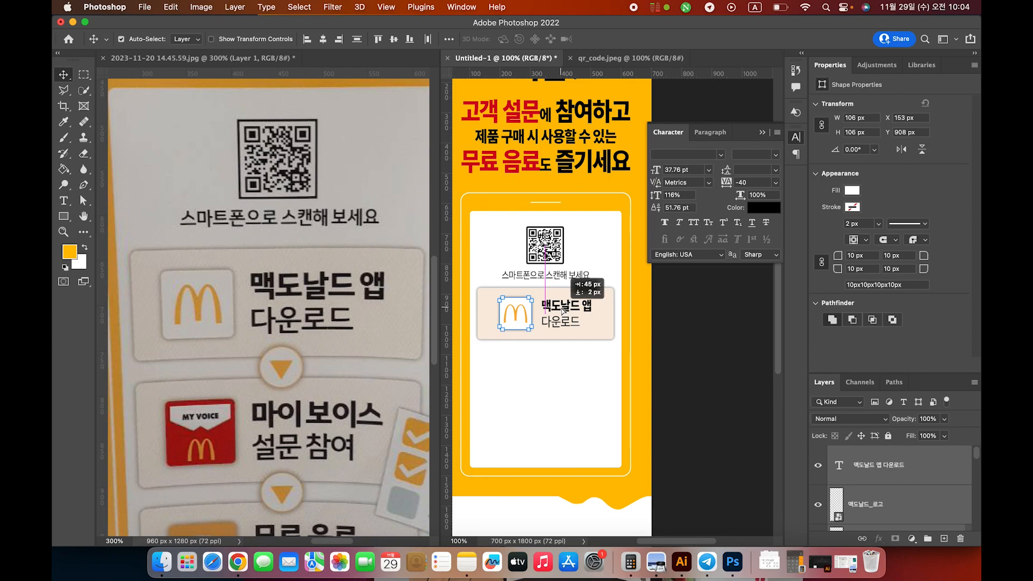
left_click_drag(563, 311, 563, 311)
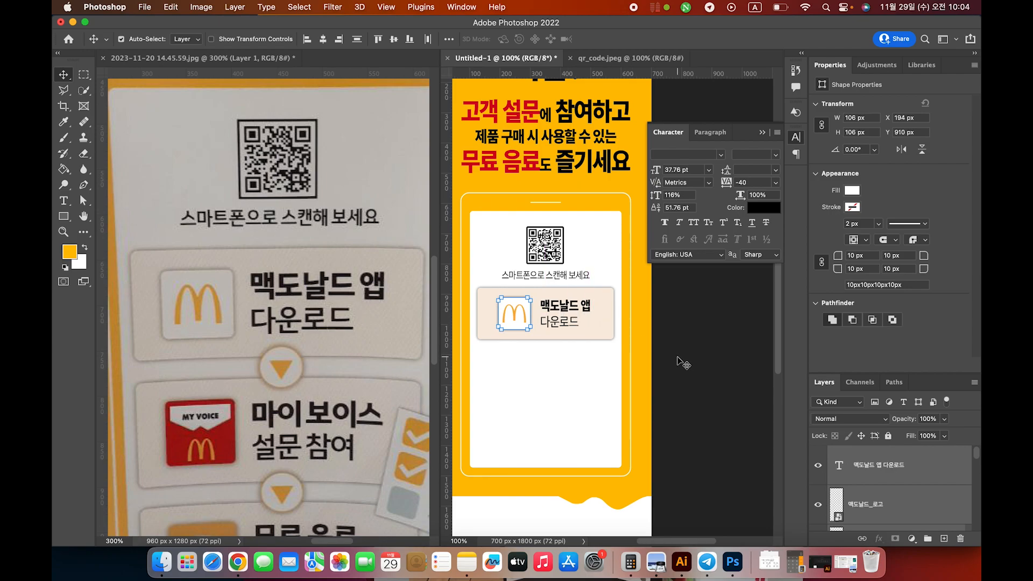
- Deselect the logo tile group and unlock the layer of the beige step box, Rectangle 4
left_click(694, 363)
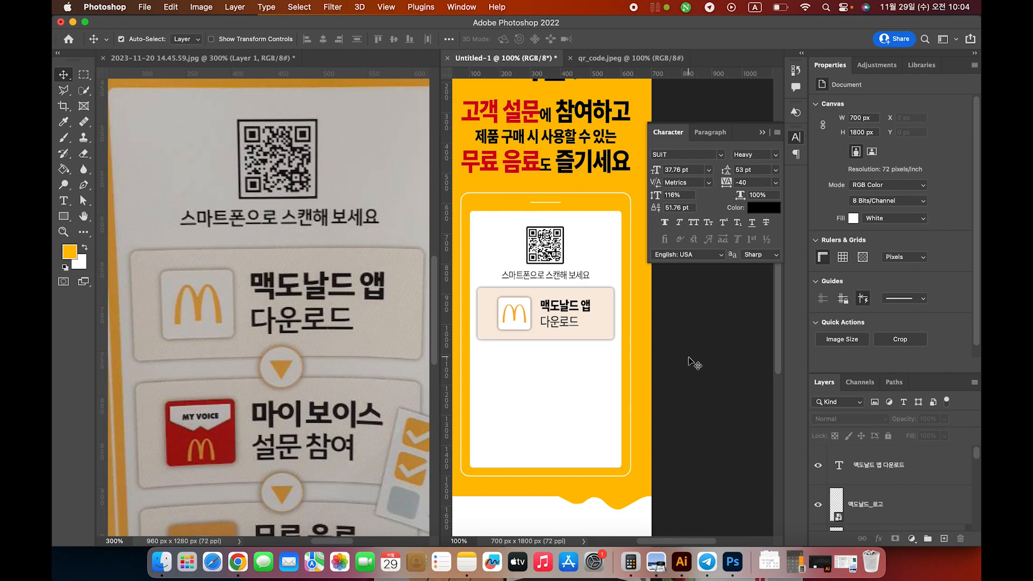
scroll(680, 361, "right", 1)
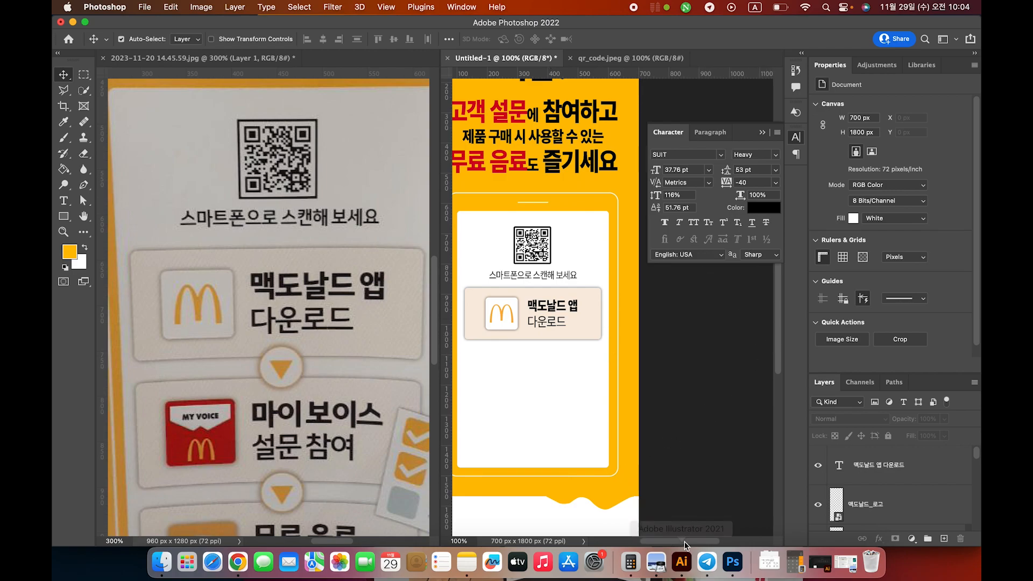
left_click_drag(687, 543, 685, 542)
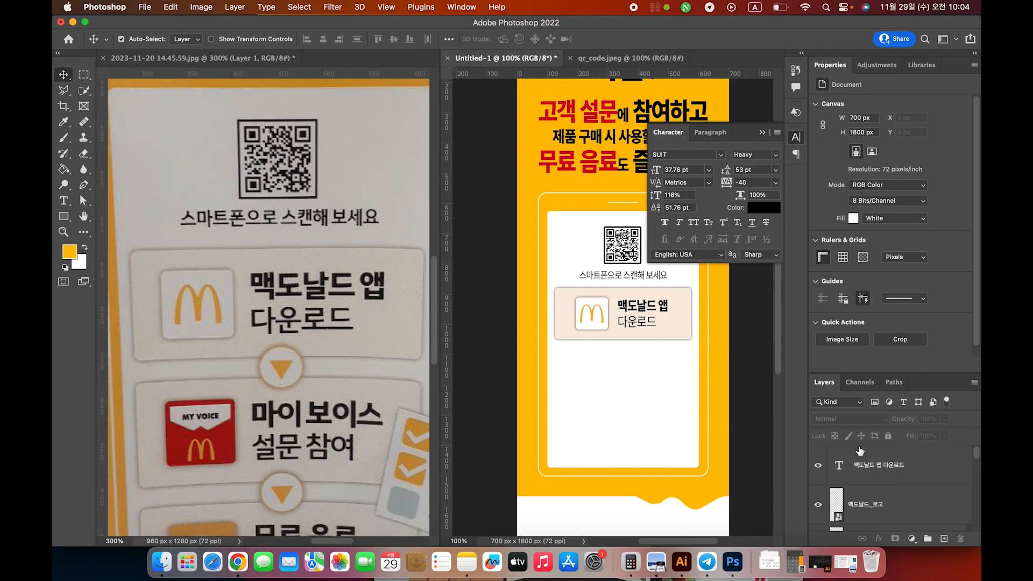
scroll(977, 458, "down", 1)
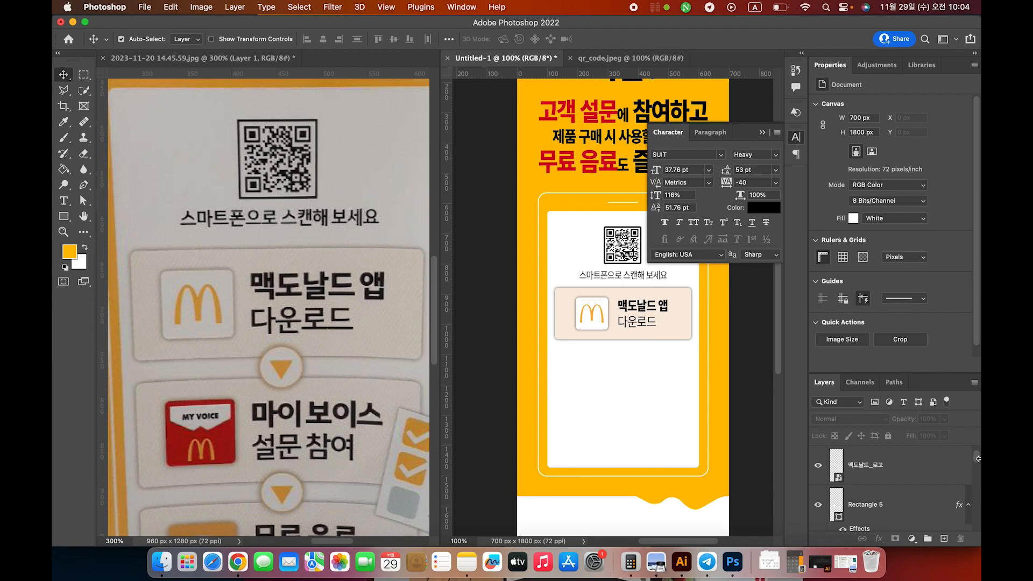
scroll(977, 466, "down", 2)
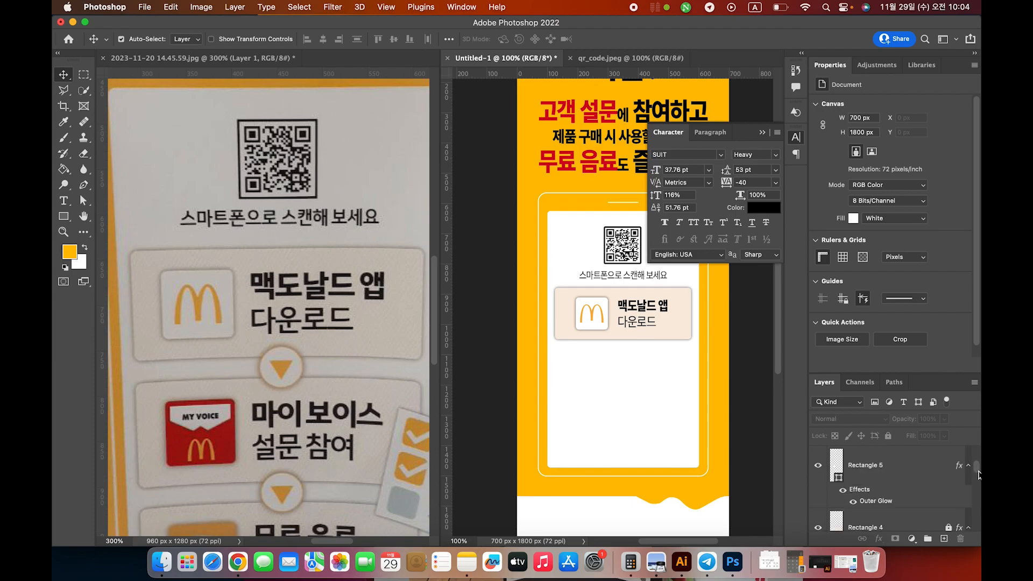
left_click(819, 488)
left_click(818, 488)
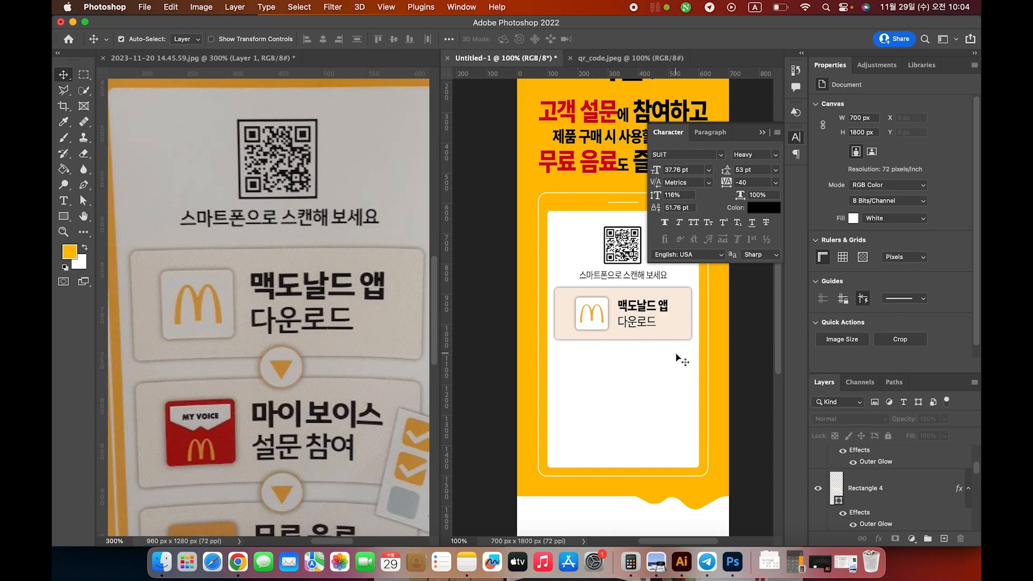
- Select the beige box with its logo tile, logo and text, and duplicate them straight down, placing the copied box at Y 1107 px
left_click(677, 325)
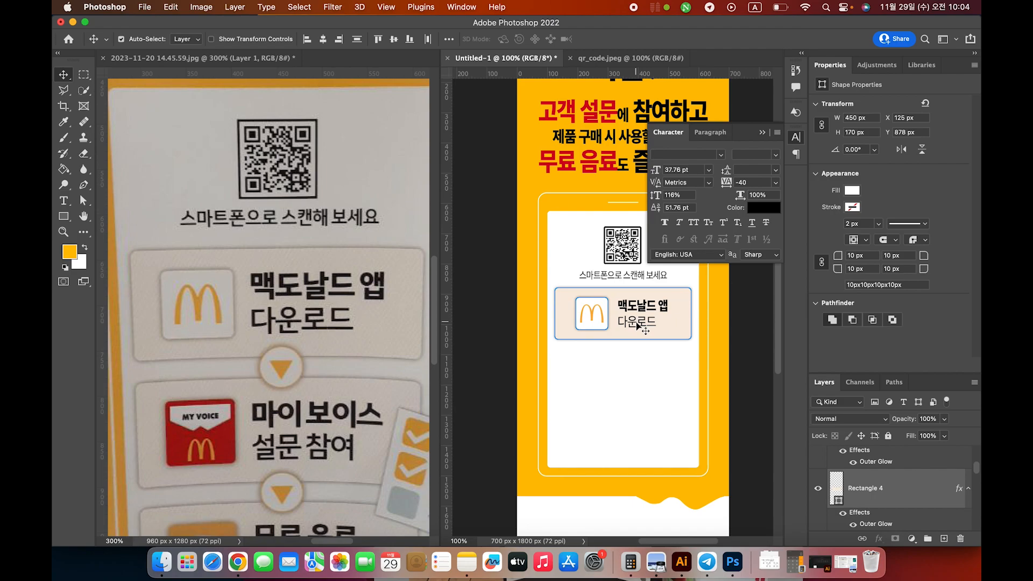
left_click_drag(634, 325, 637, 392)
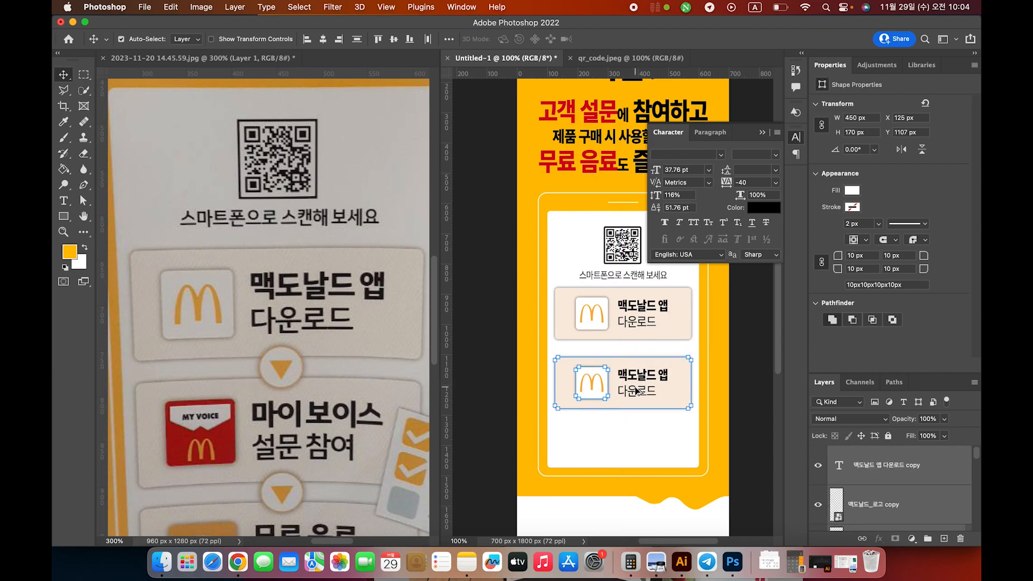
left_click_drag(636, 391, 636, 446)
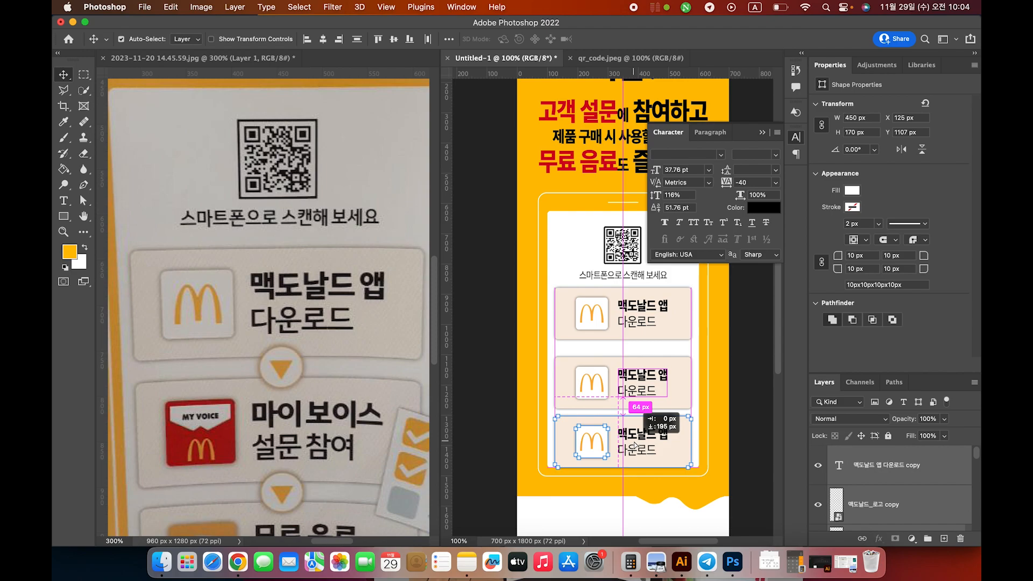
left_click_drag(635, 446, 635, 441)
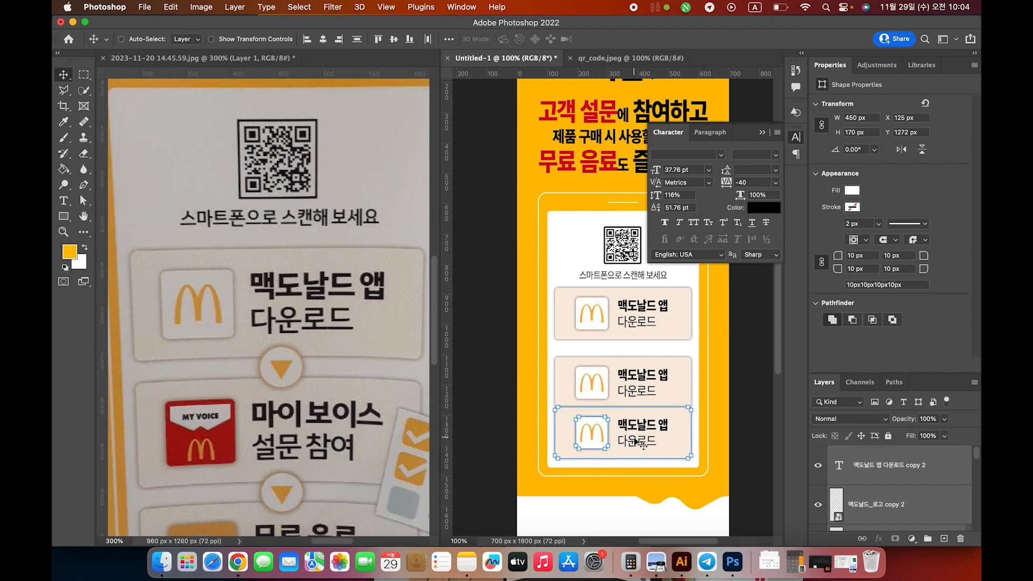
key("super+z")
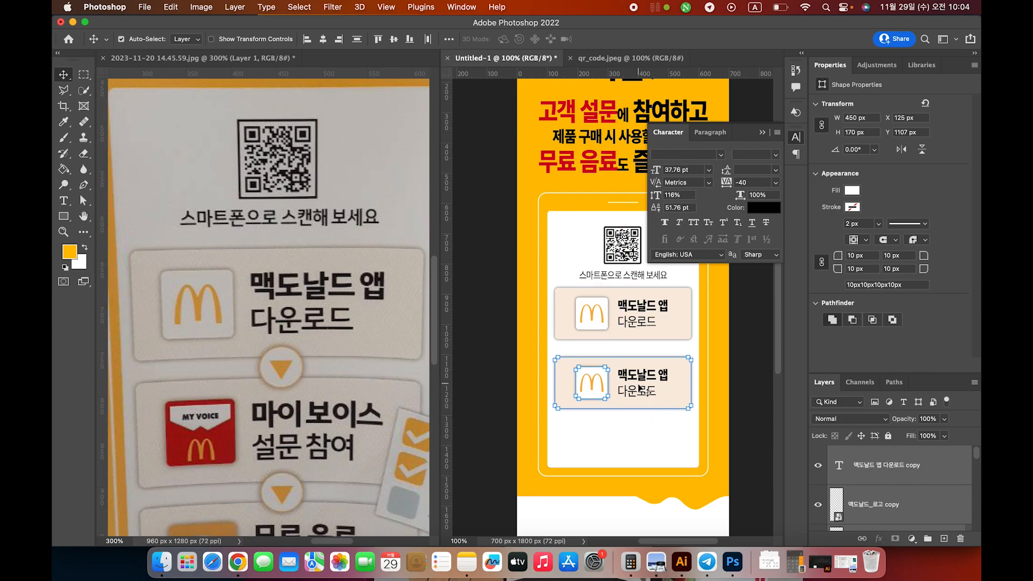
- Move the second step box up to X 124 px, Y 1075 px, and duplicate it straight down to Y 1272 px as the third box
left_click_drag(642, 390, 642, 381)
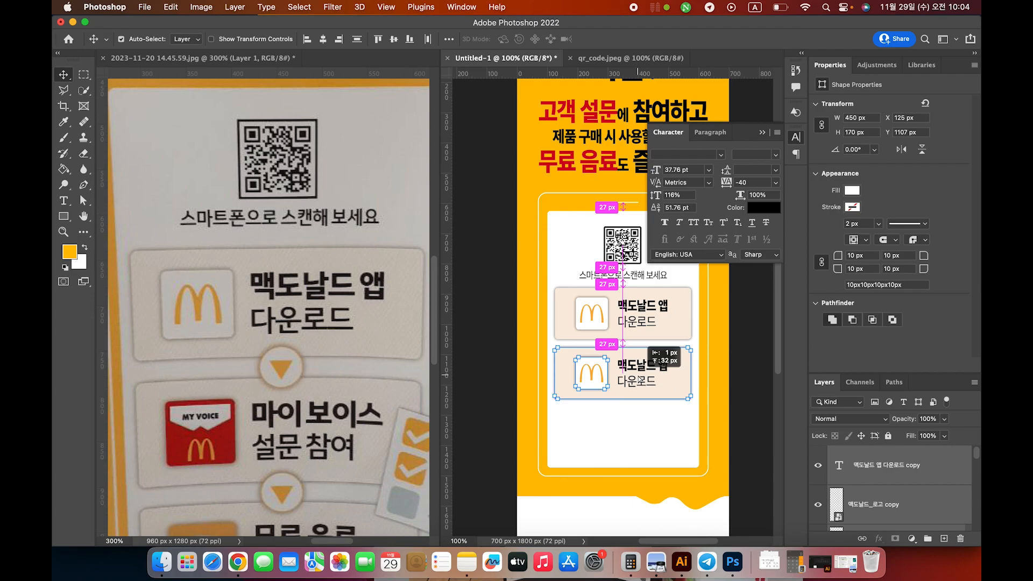
left_click_drag(639, 378, 640, 379)
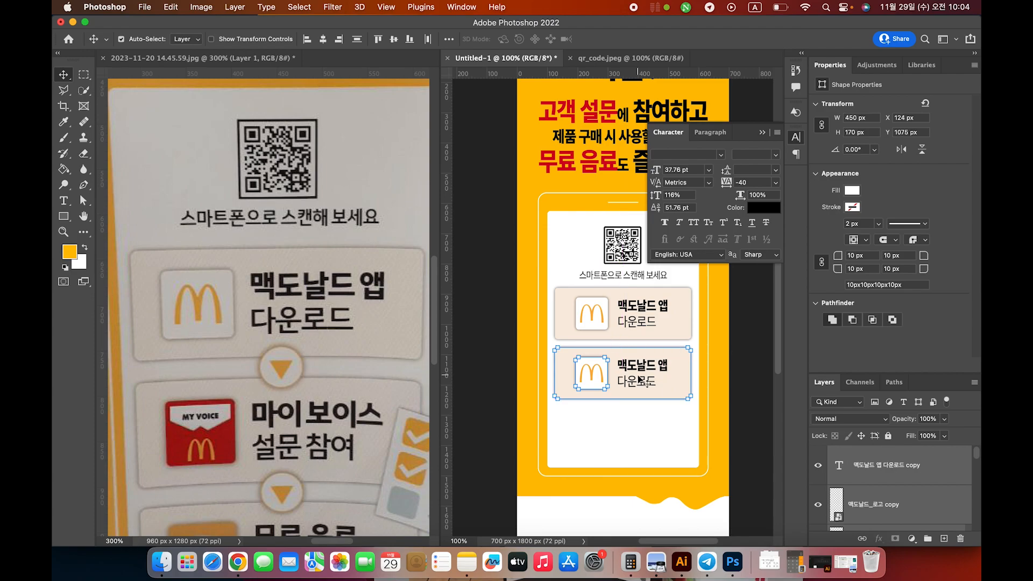
left_click_drag(639, 379, 639, 440)
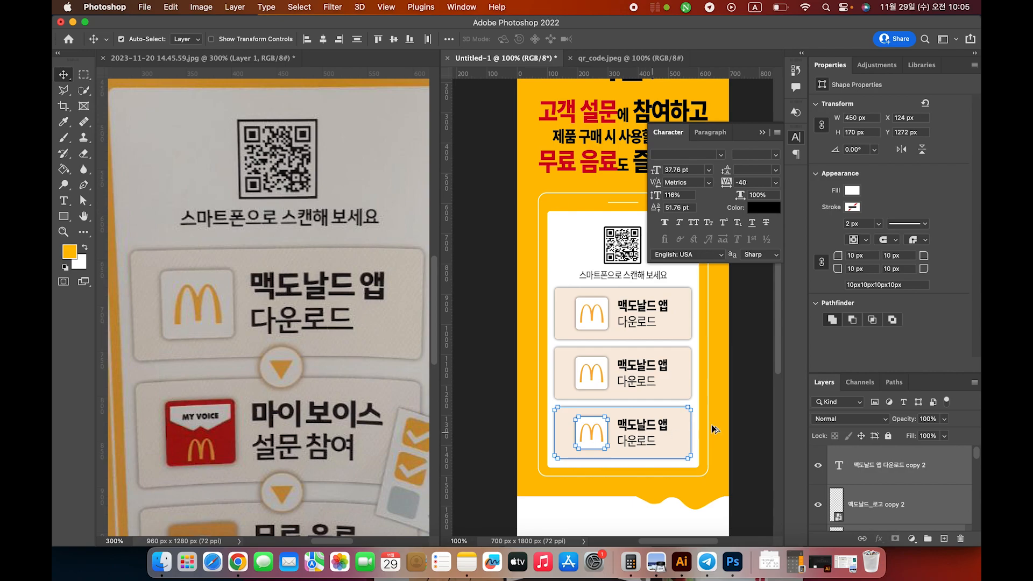
left_click(769, 416)
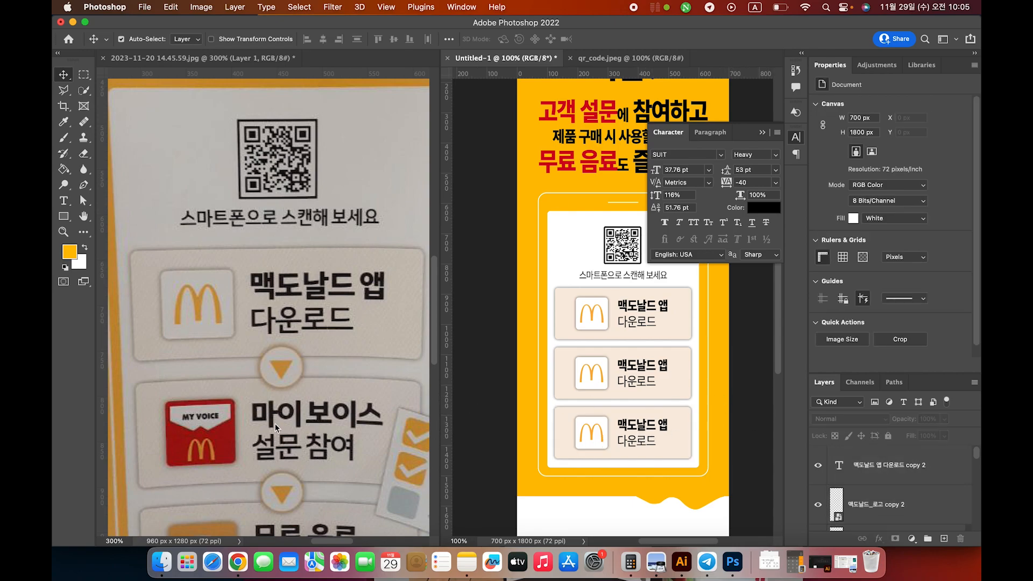
- Change the middle card's rounded icon tile fill to red, following the MY VOICE icon in the reference photo
left_click(225, 447)
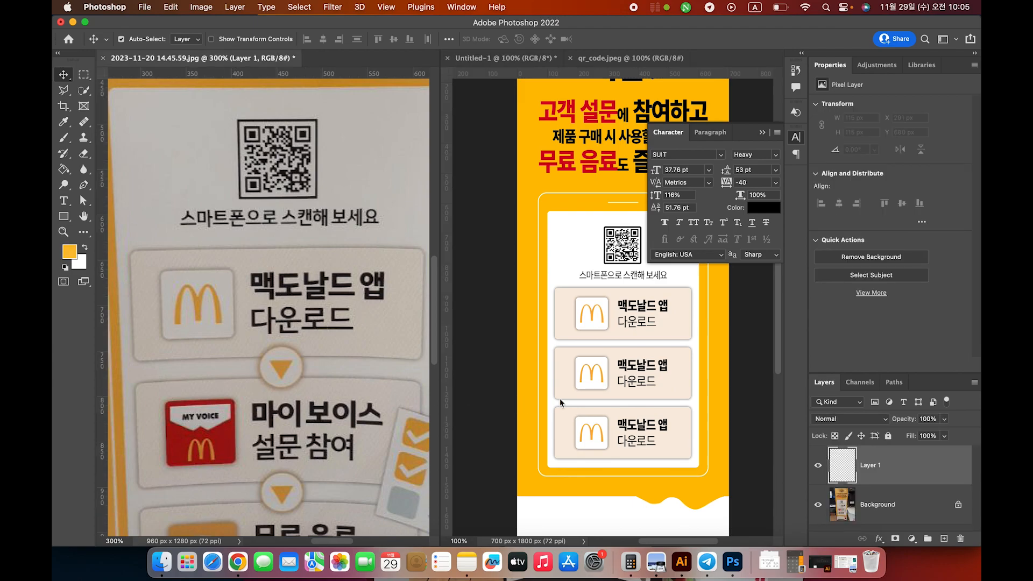
scroll(373, 341, "down", 5)
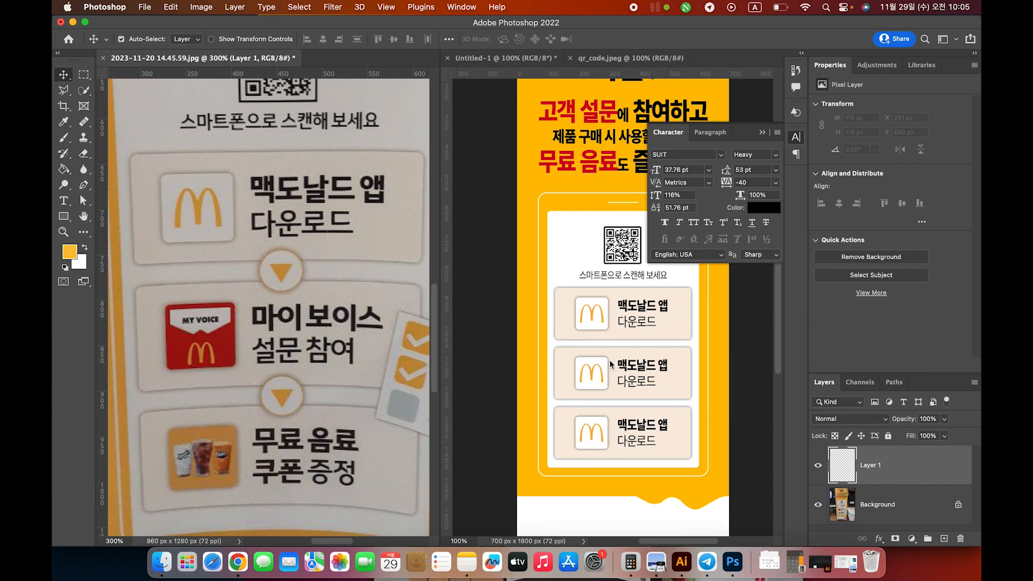
scroll(220, 343, "down", 1)
left_click(220, 344)
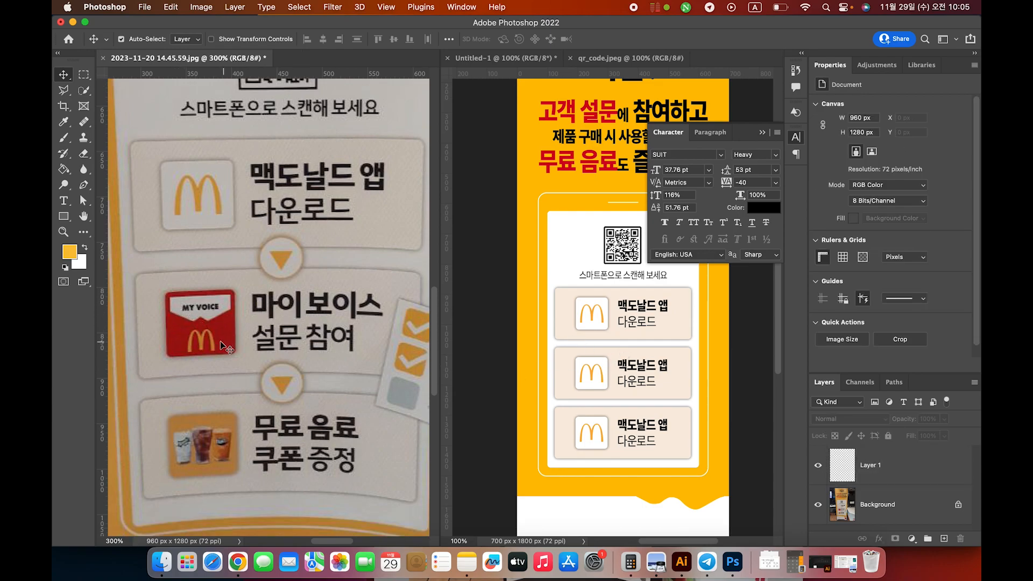
left_click(593, 384)
scroll(595, 387, "right", 2)
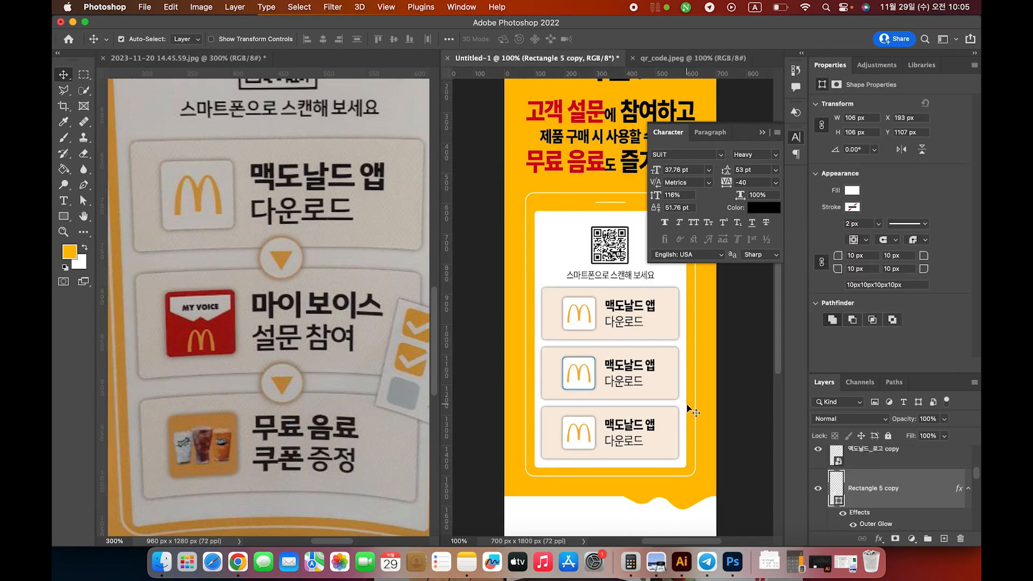
double_click(837, 488)
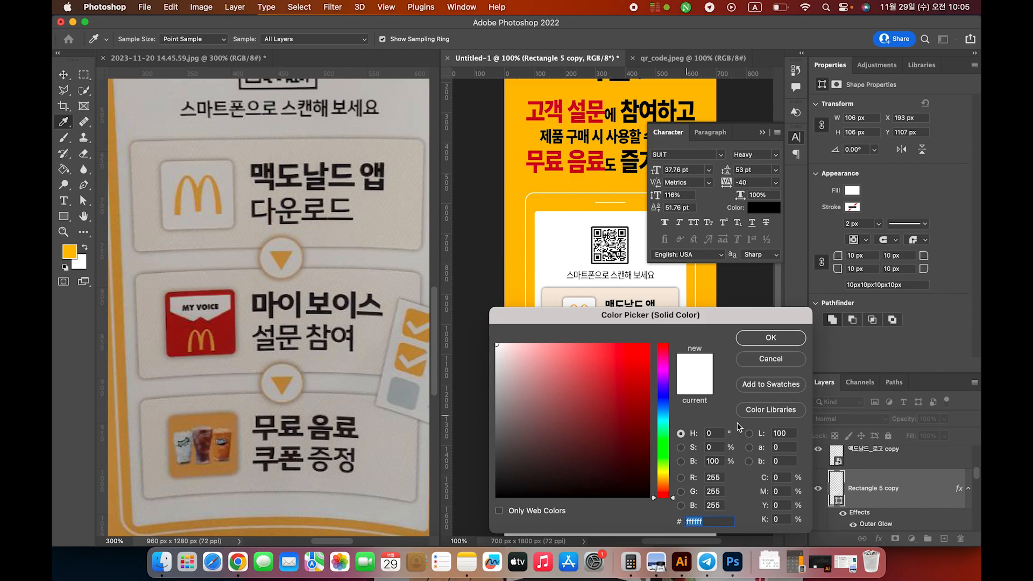
double_click(837, 480)
left_click(601, 376)
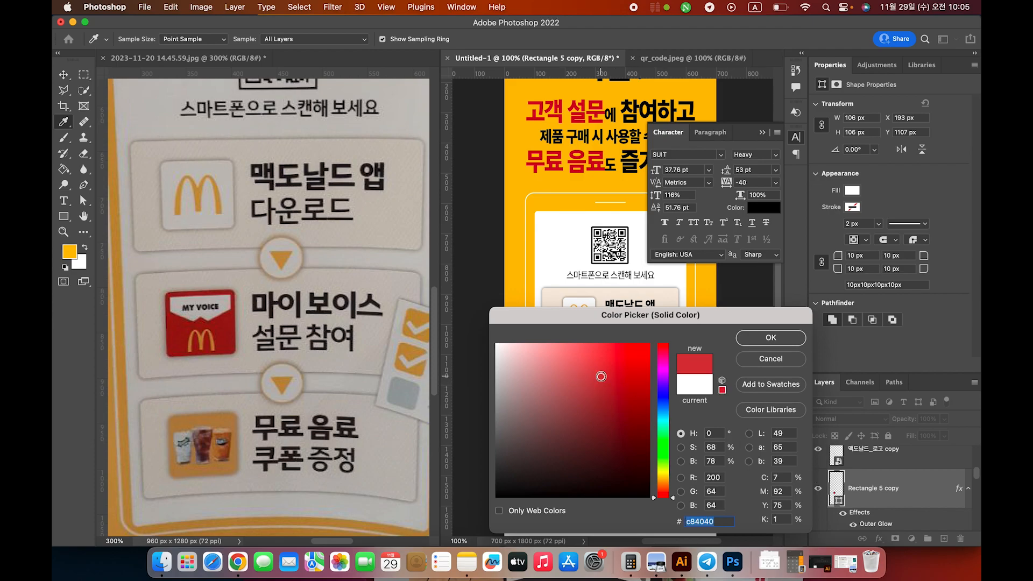
left_click(607, 390)
left_click(605, 365)
left_click(774, 339)
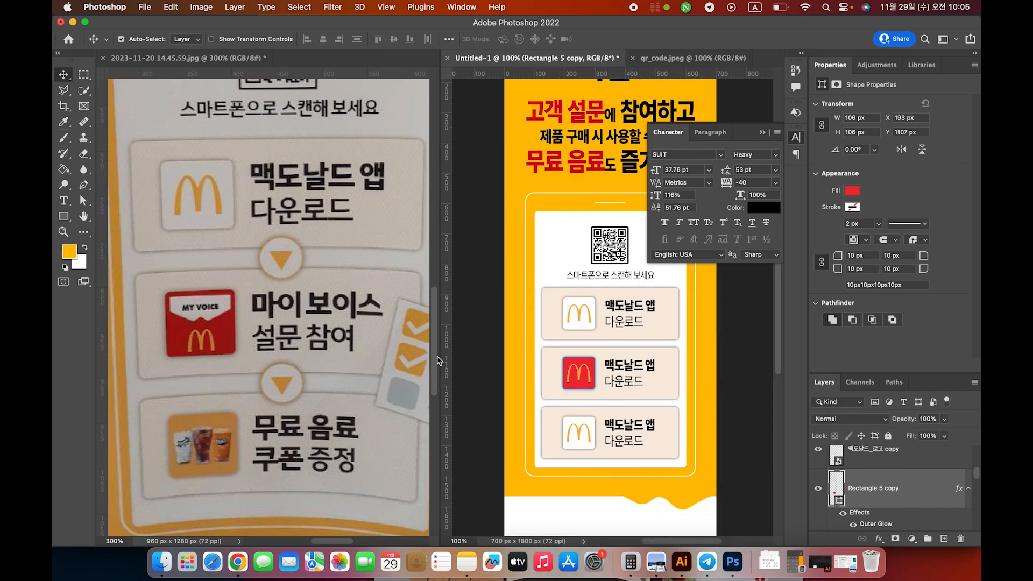
- Scale the McDonald's logo on the red tile to about 7.41% and place it near the tile's lower edge
left_click(580, 373)
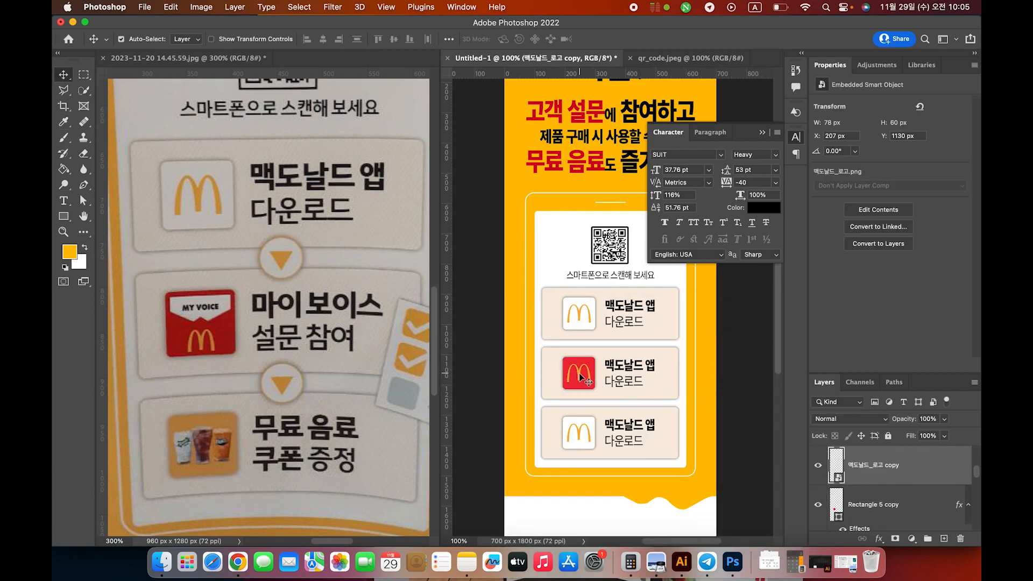
scroll(589, 381, "left", 1)
key("super+t")
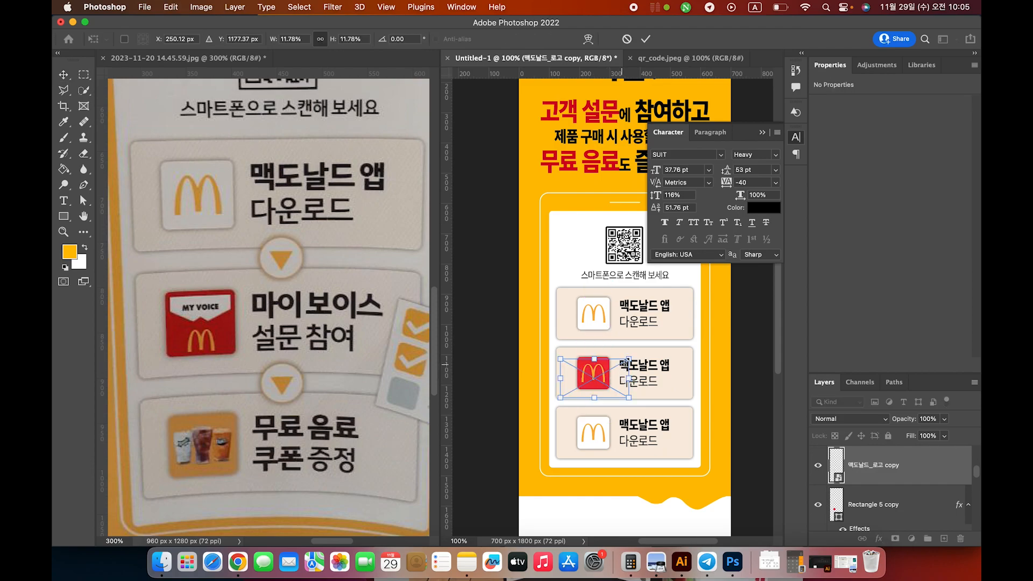
left_click_drag(628, 359, 597, 383)
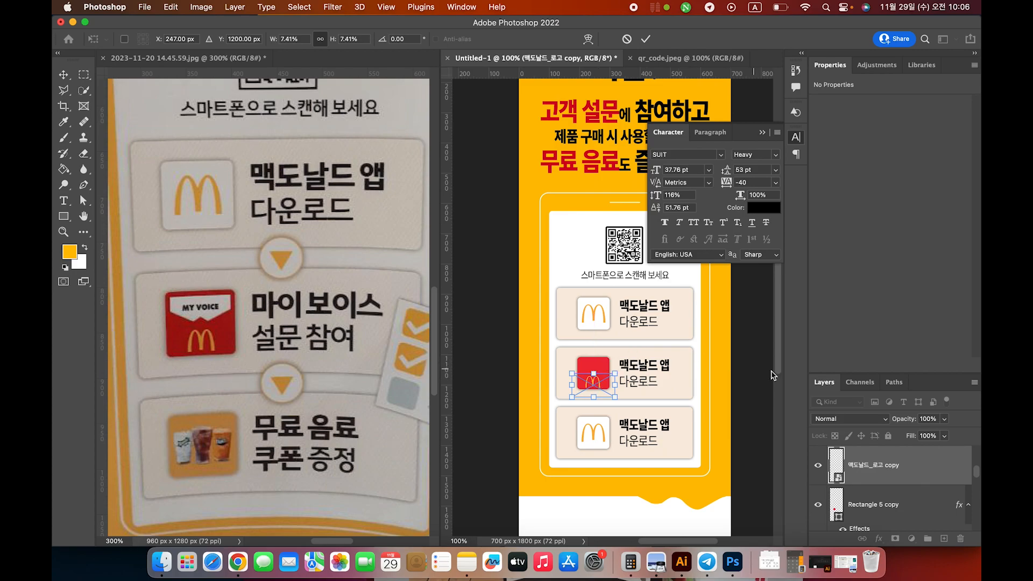
left_click(748, 374)
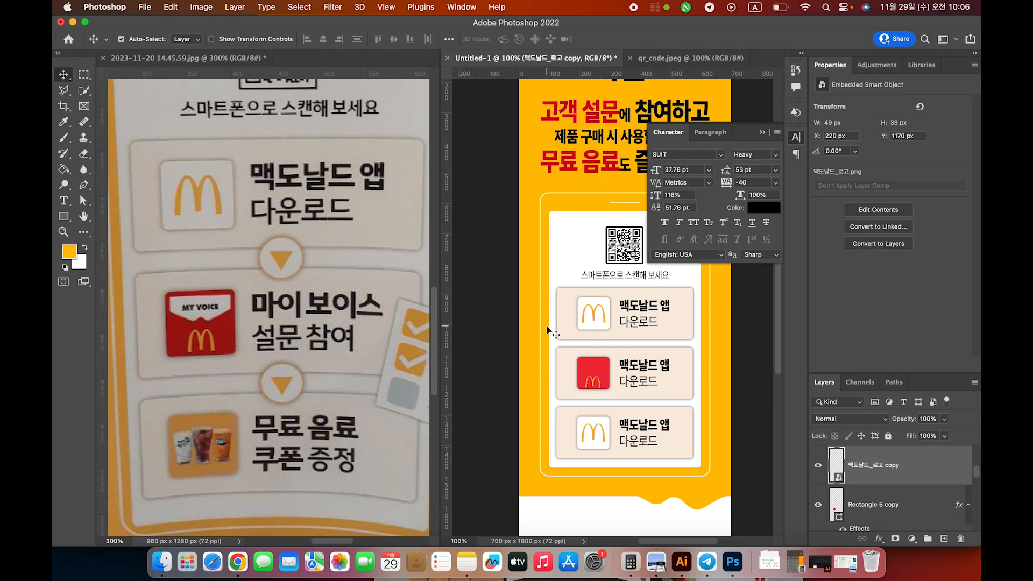
- Widen the top card's white icon tile to about 124 px by extending its left edge, keeping the 106 px height
left_click(597, 328)
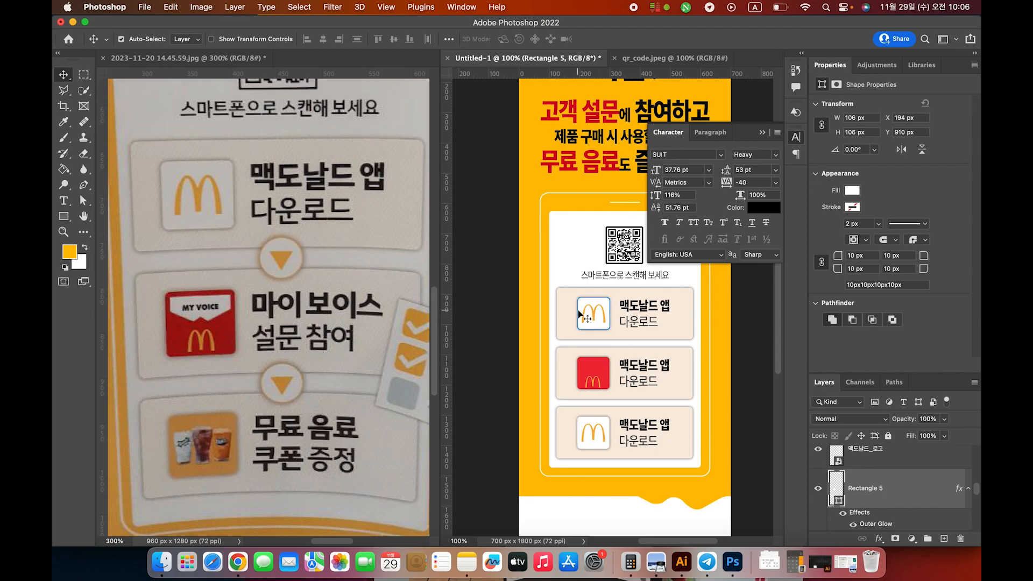
key("super+t")
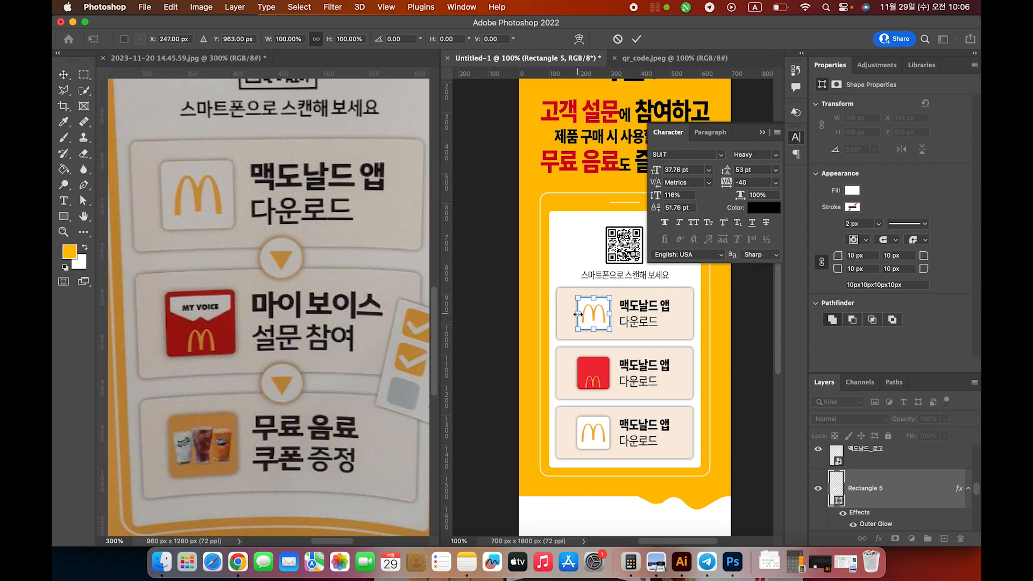
left_click_drag(578, 314, 572, 314)
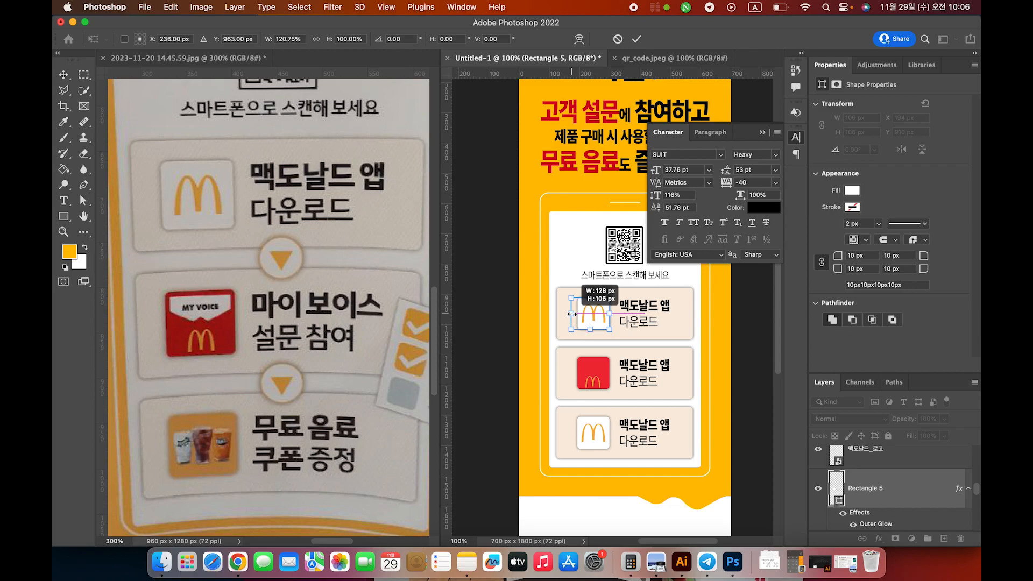
left_click_drag(572, 314, 573, 314)
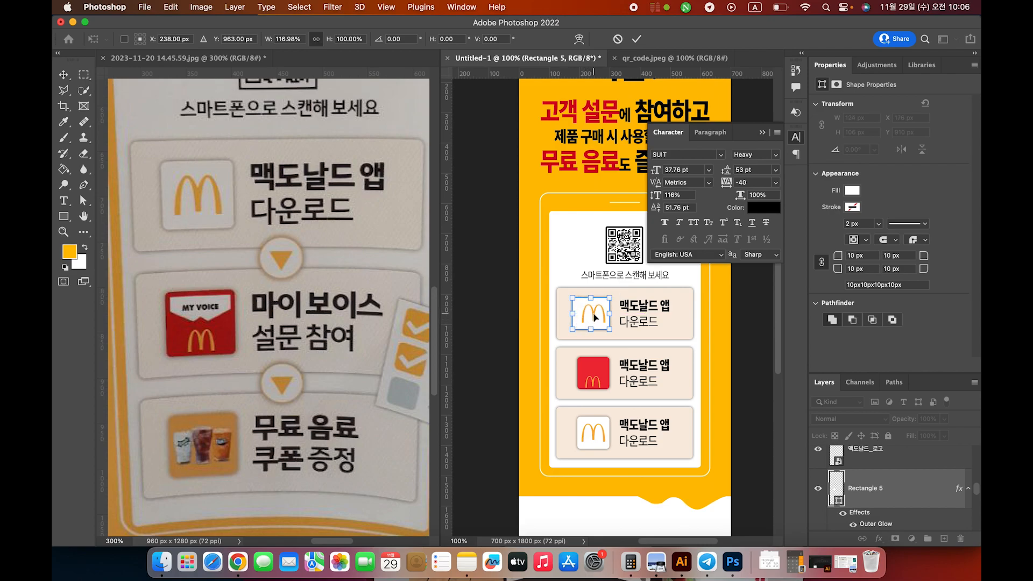
key("Return")
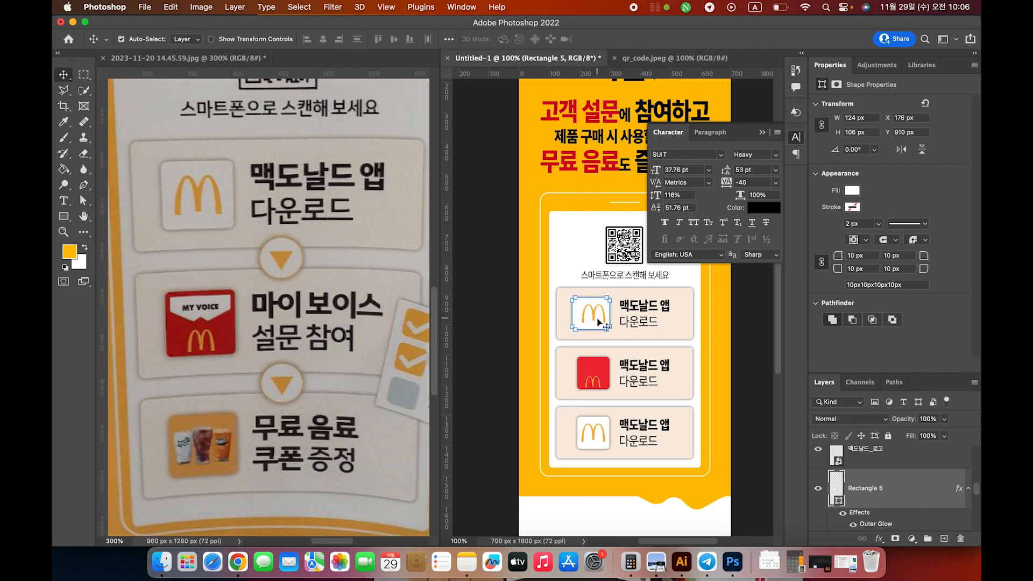
- Center the top card's logo horizontally with its widened white icon tile
left_click(592, 312, "shift")
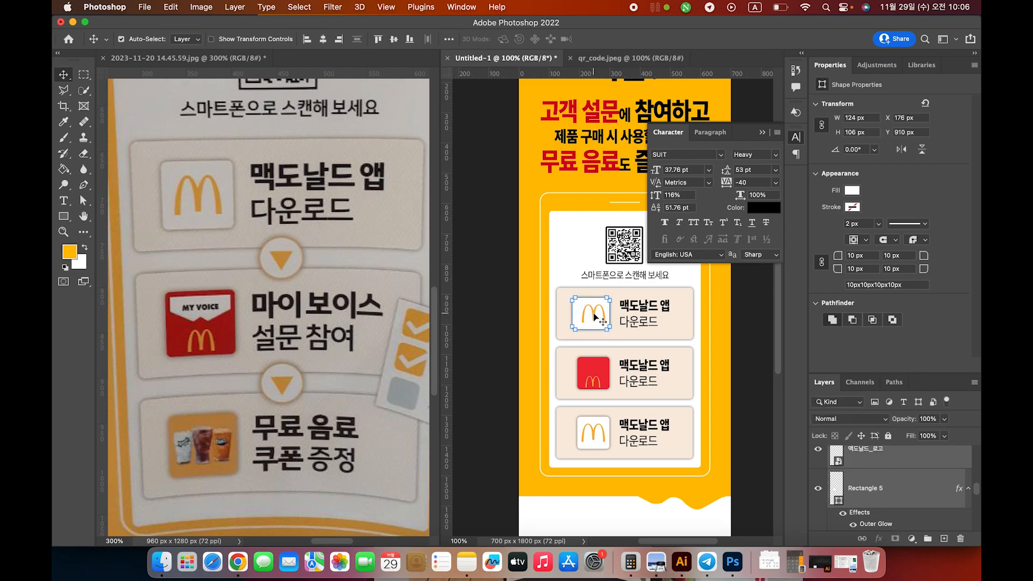
left_click(593, 313)
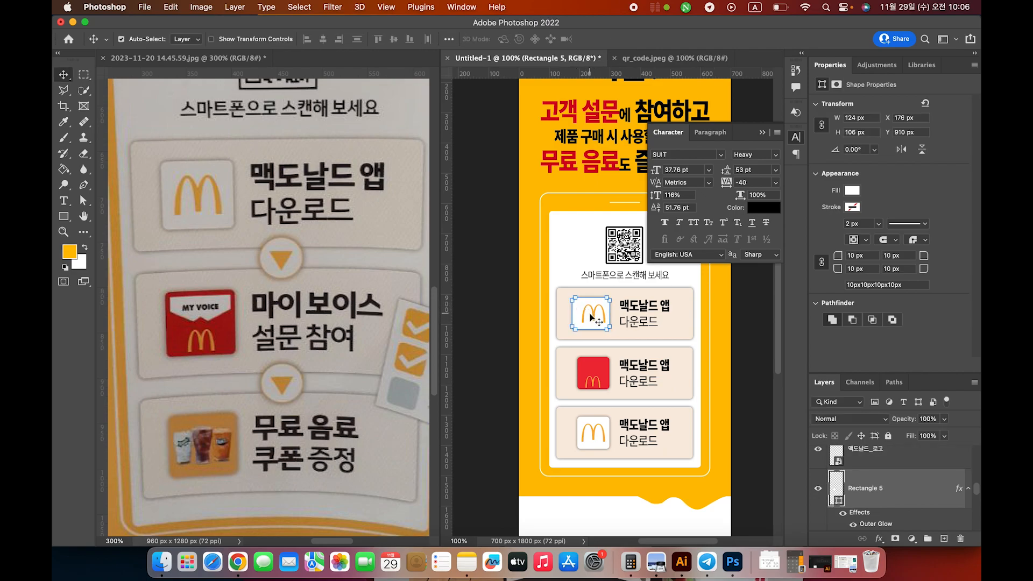
left_click(595, 318, "shift")
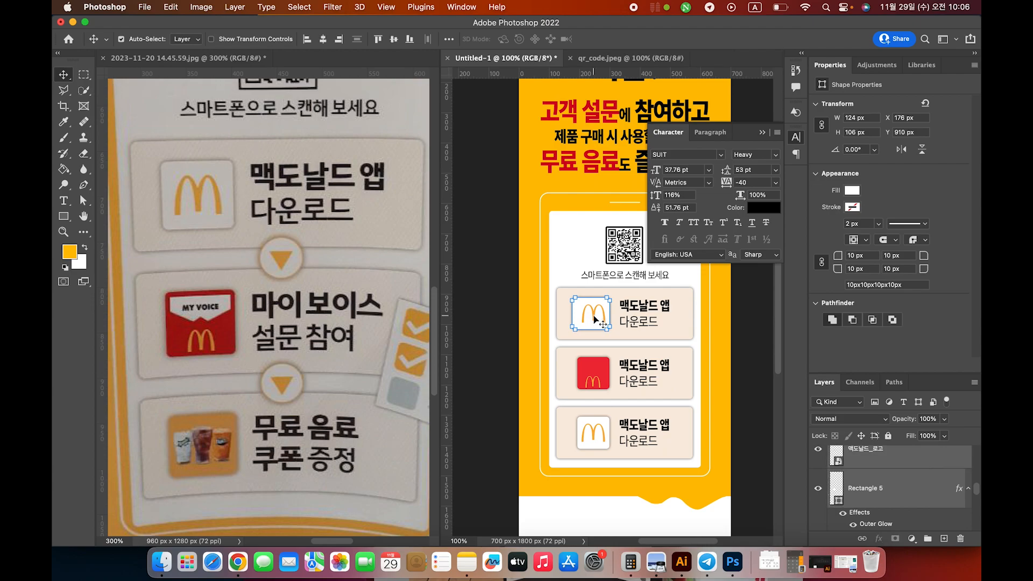
left_click(326, 40)
left_click(753, 371)
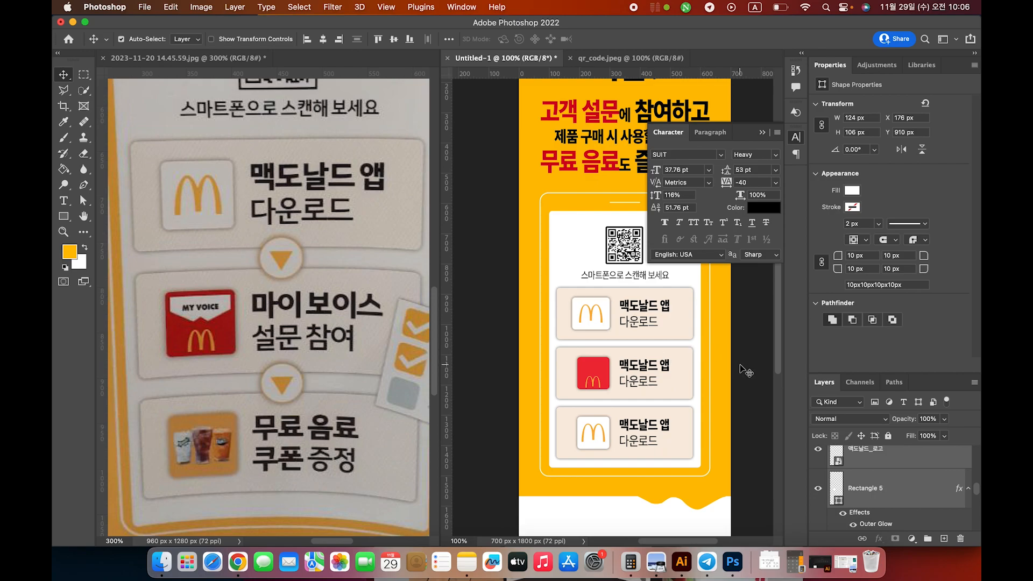
- Extend the red icon tile's left edge to make it about 123 px wide, in line with the tile above
left_click(605, 375)
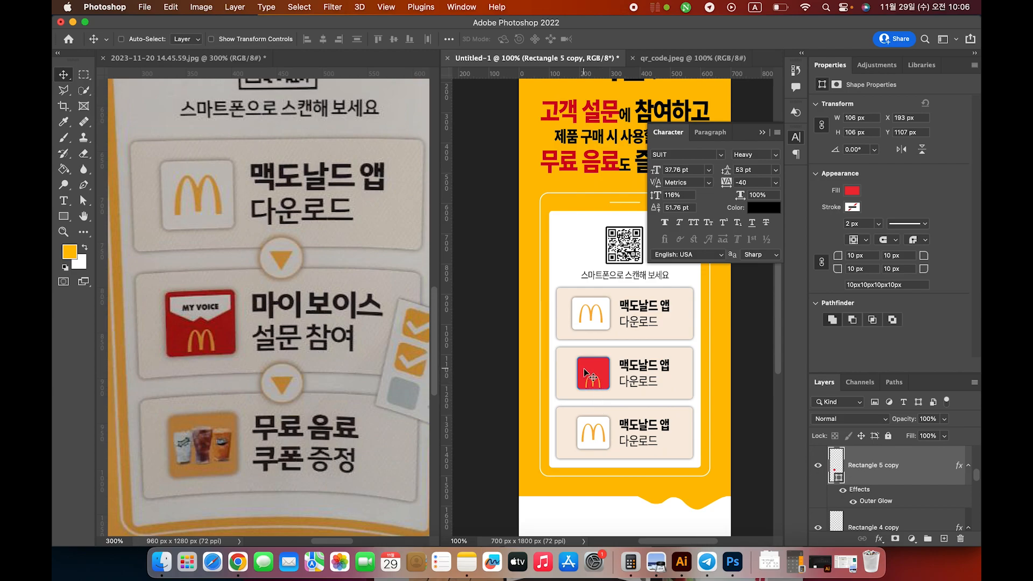
key("super+t")
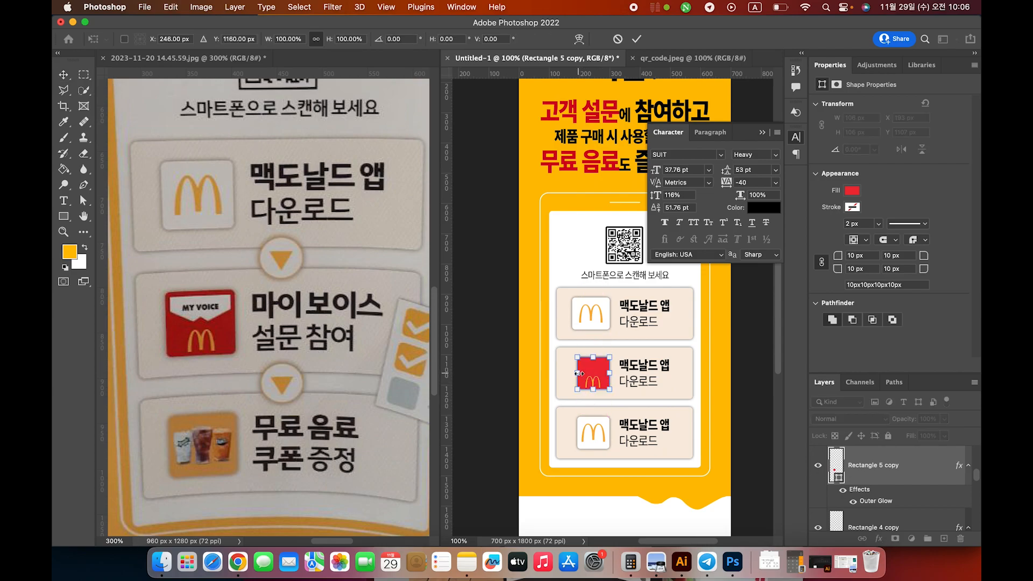
left_click_drag(578, 373, 575, 373)
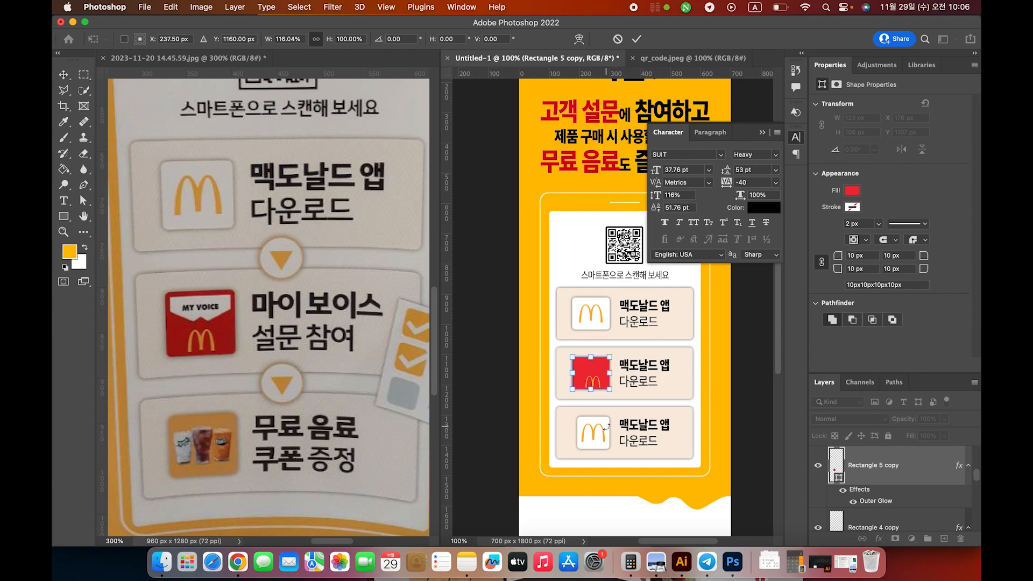
key("Return")
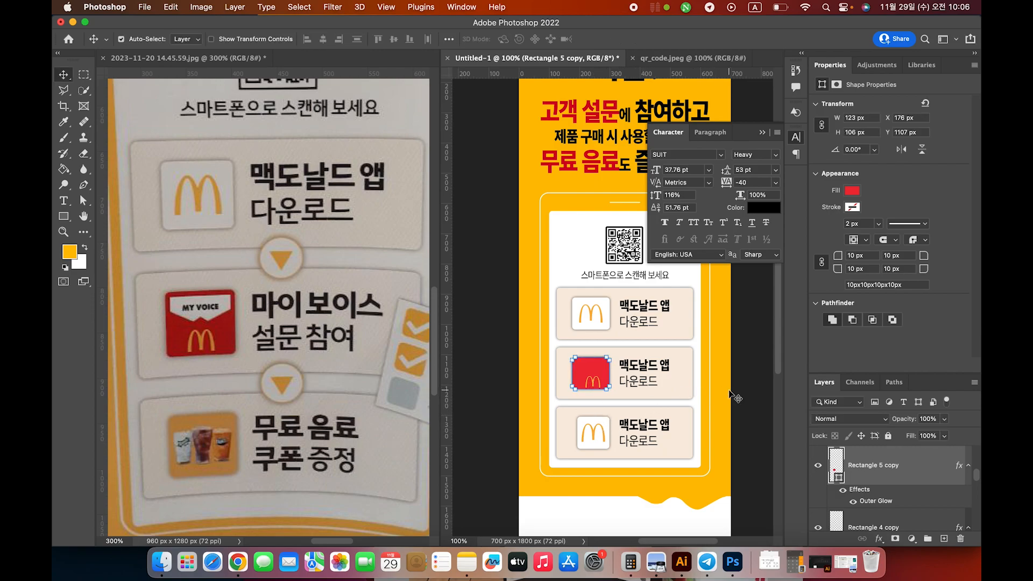
- Widen the bottom card's white icon tile to about 123 px, lining up its left edge with the tiles above
left_click(620, 436)
left_click(598, 429)
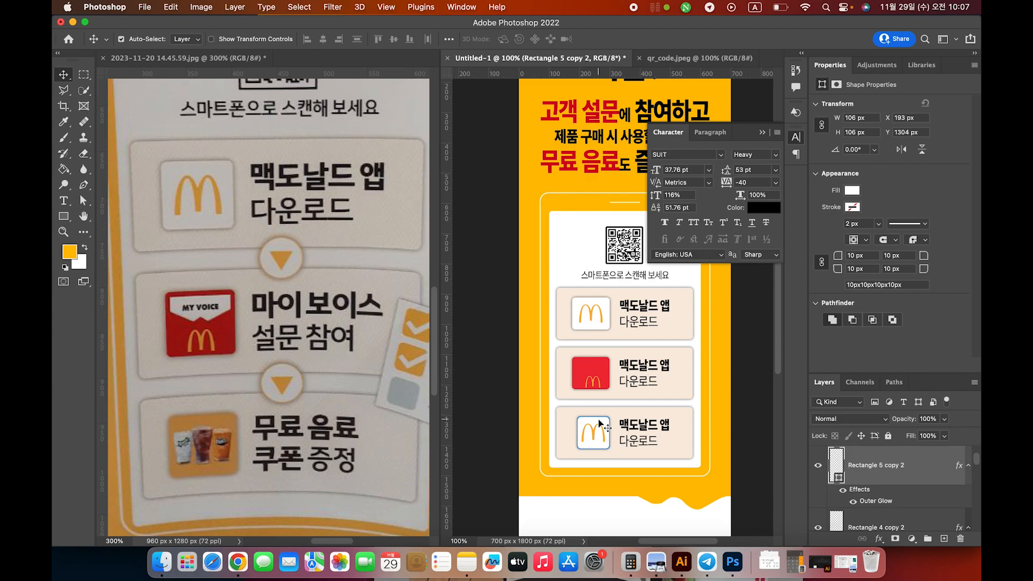
key("super+t")
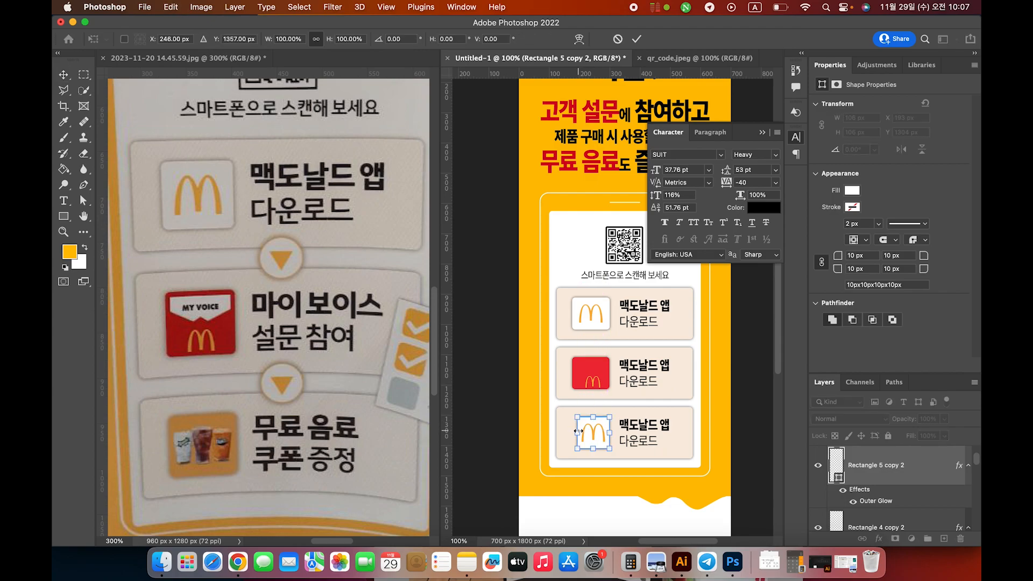
left_click_drag(579, 431, 573, 431)
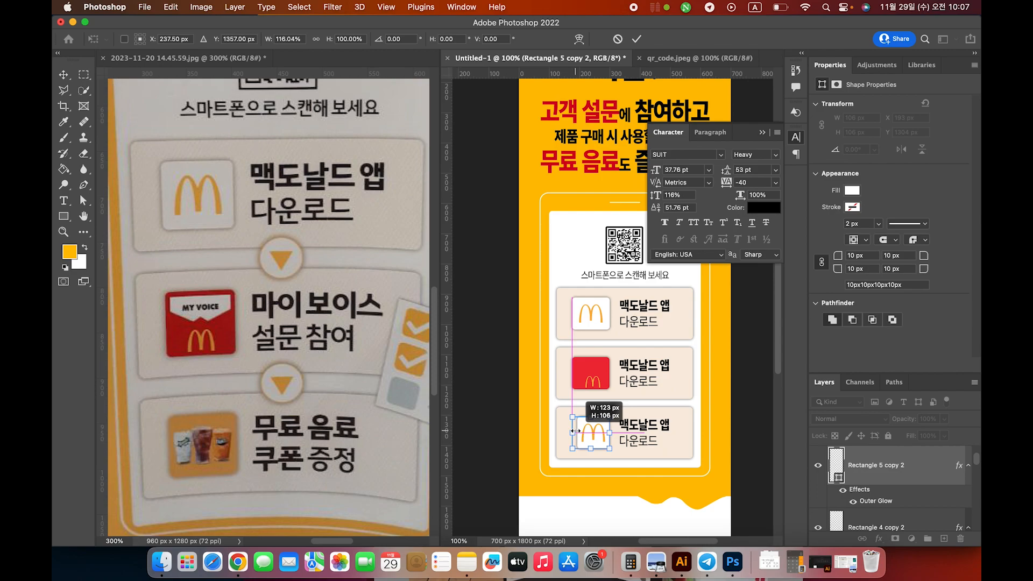
left_click_drag(573, 431, 574, 431)
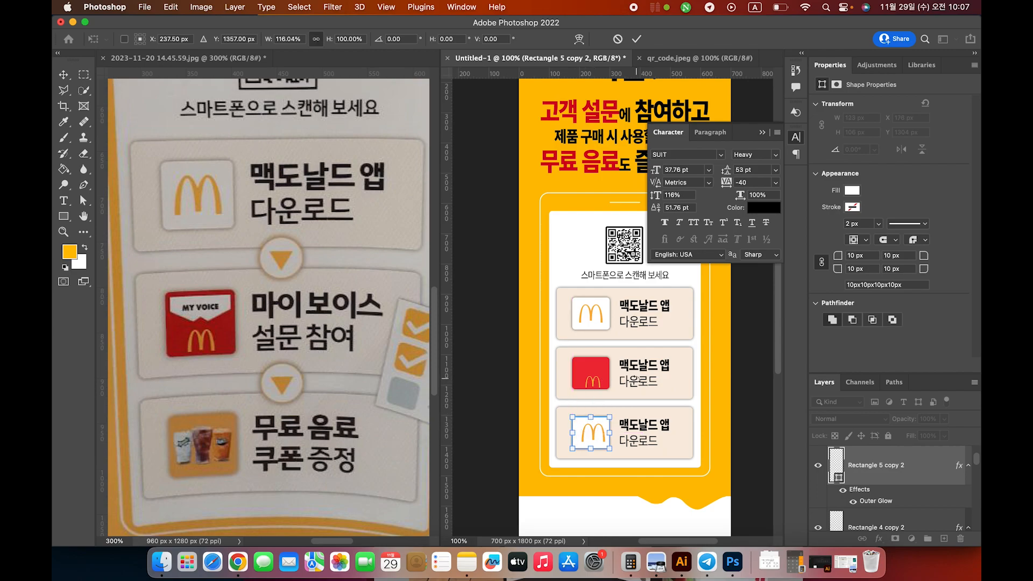
key("Return")
- Center the small logo horizontally within the red icon tile of the middle card
left_click(596, 382)
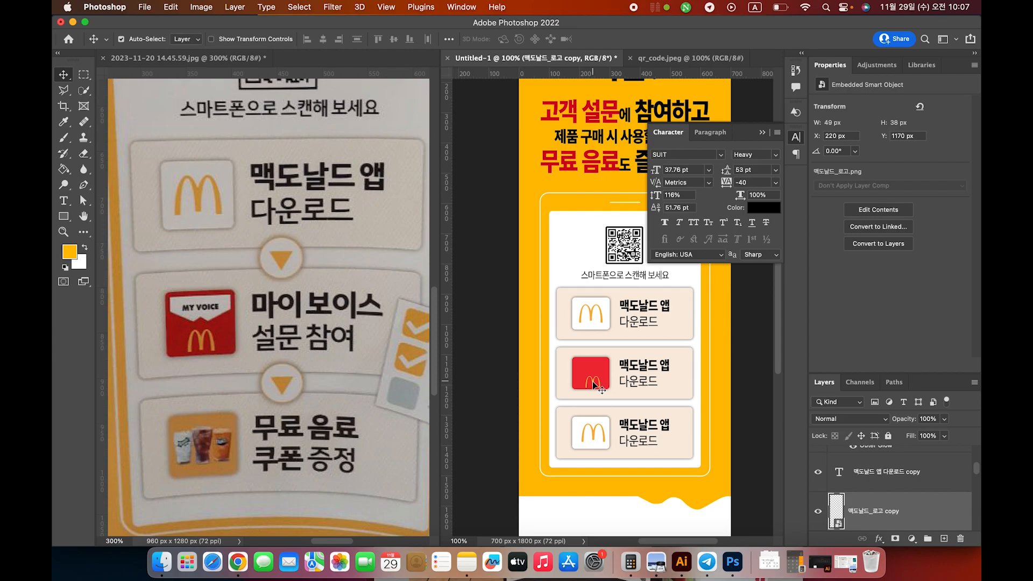
left_click(595, 369, "shift")
scroll(521, 301, "down", 5)
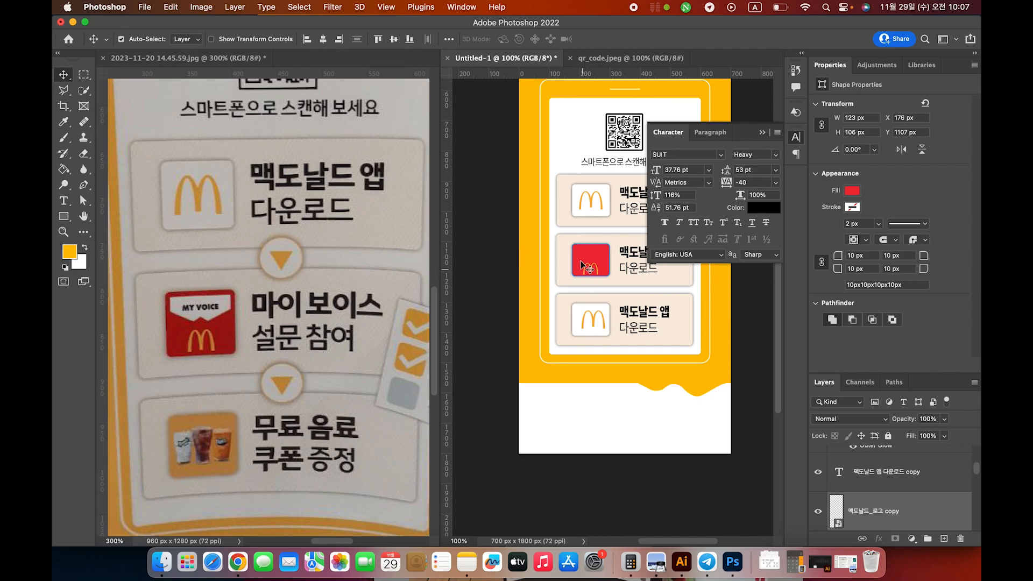
left_click(756, 309)
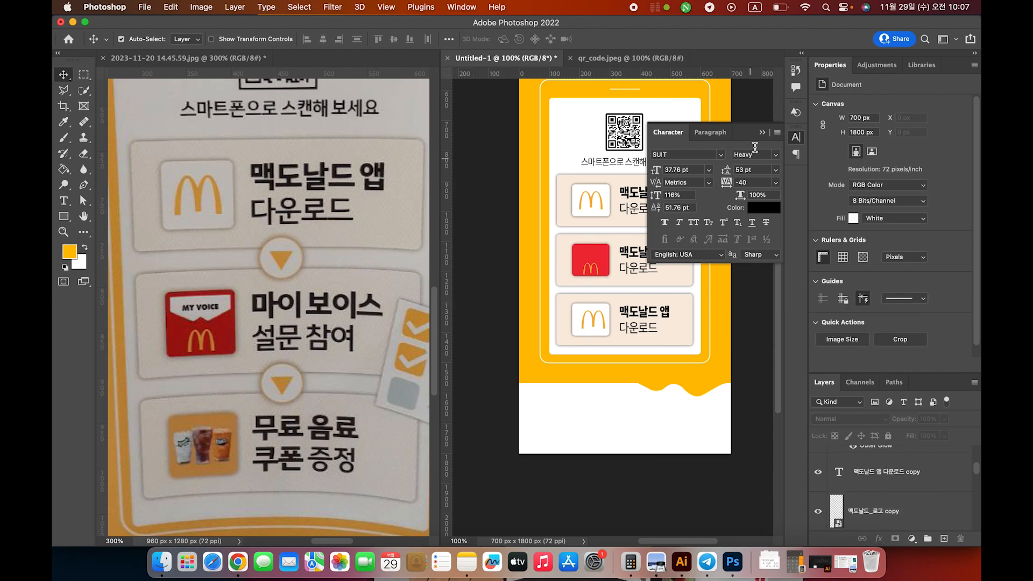
- Draw a rectangle about 53 × 43 px in the upper-left area of the middle card's red icon tile
left_click(762, 130)
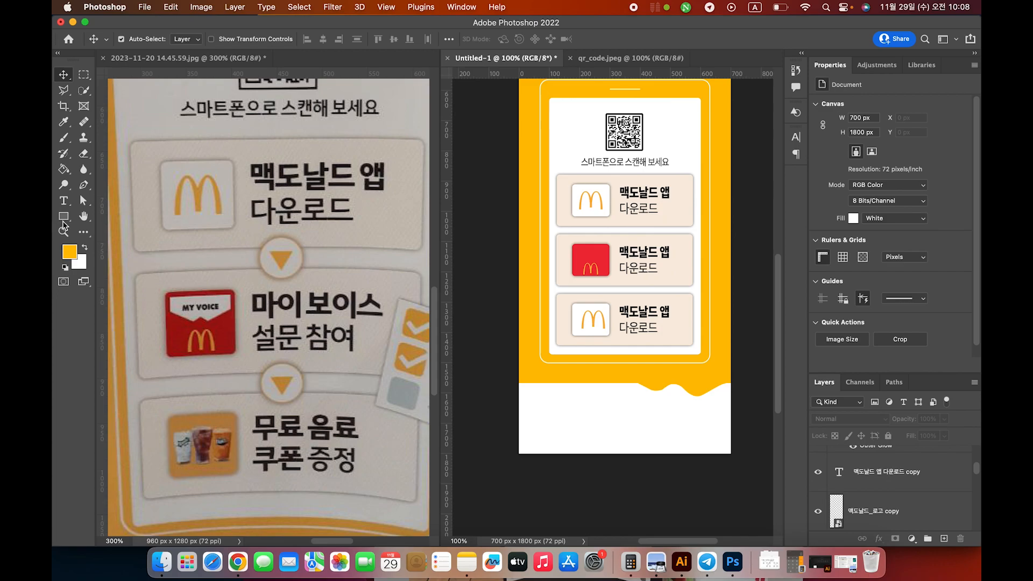
left_click(624, 335)
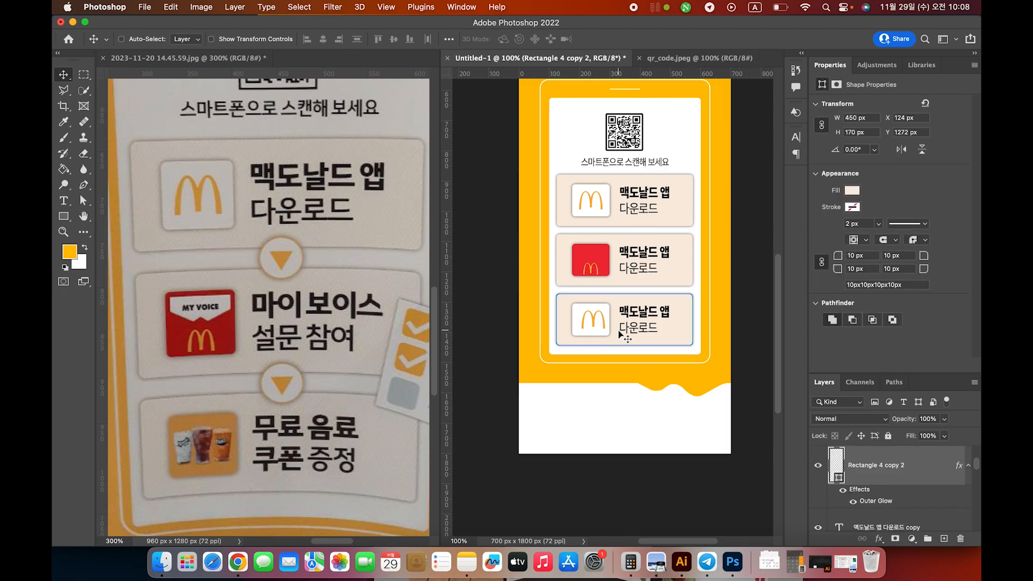
key("super+equal")
key("super+equal")
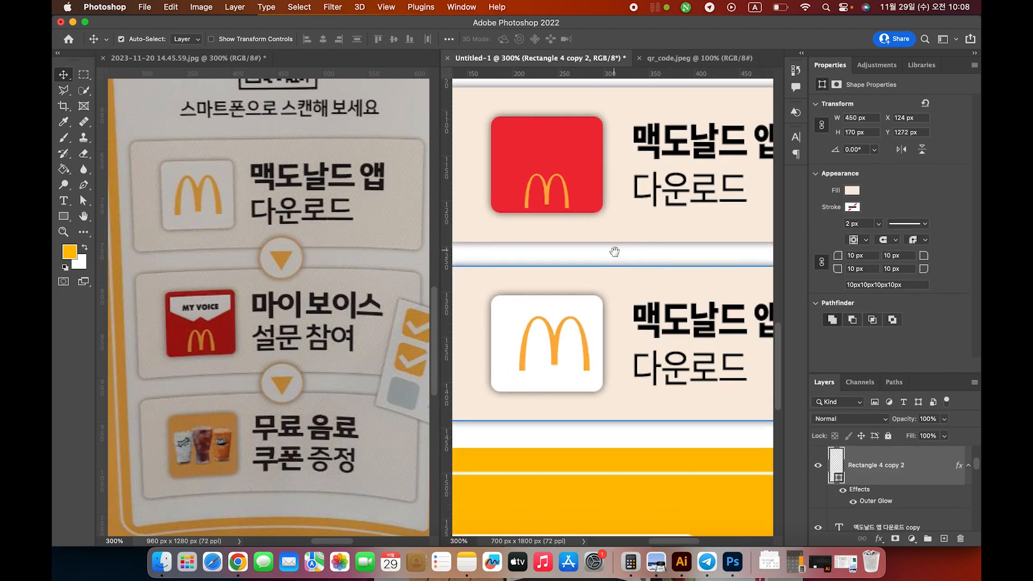
scroll(614, 250, "up", 5)
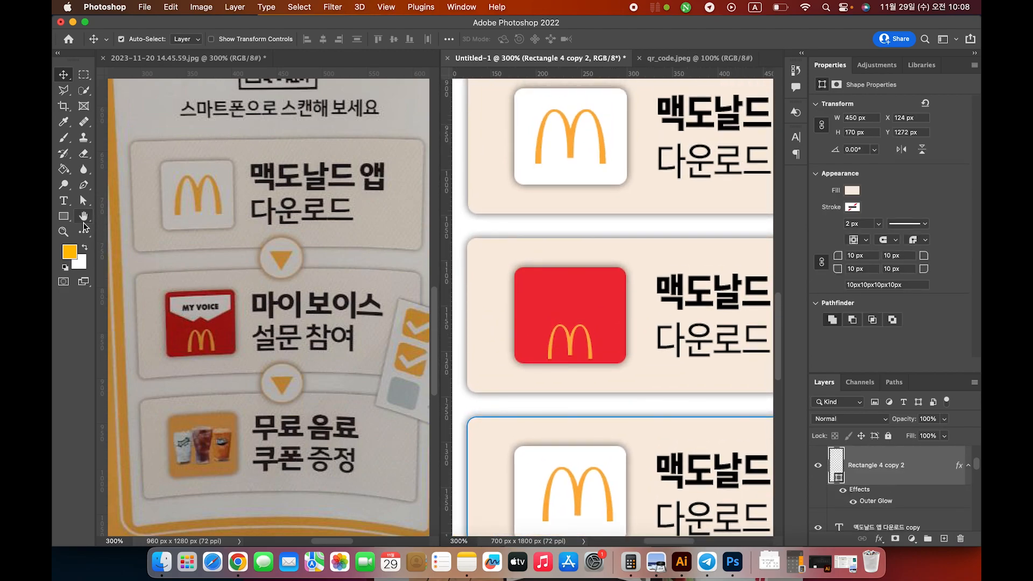
left_click(64, 216)
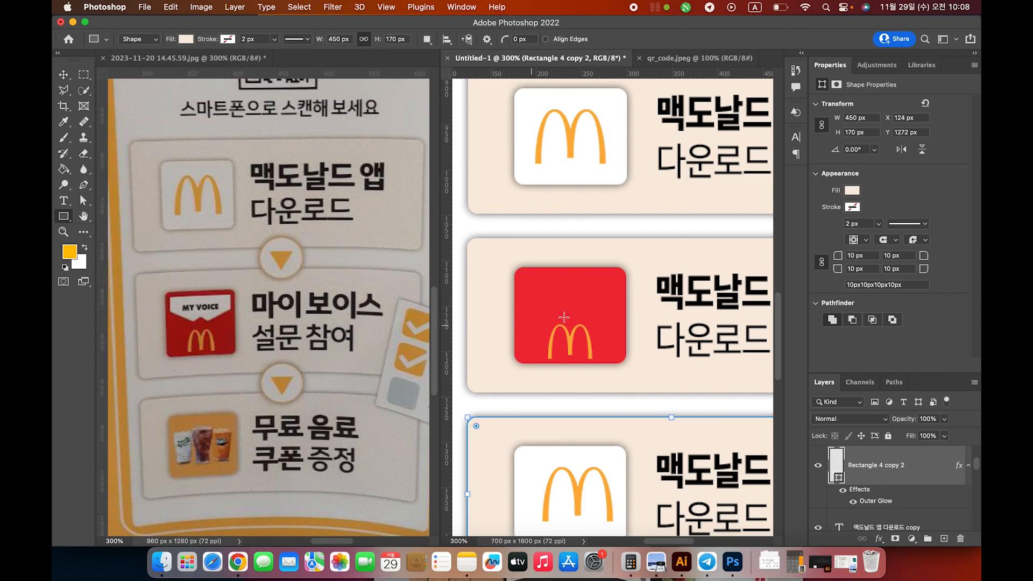
left_click_drag(525, 275, 572, 314)
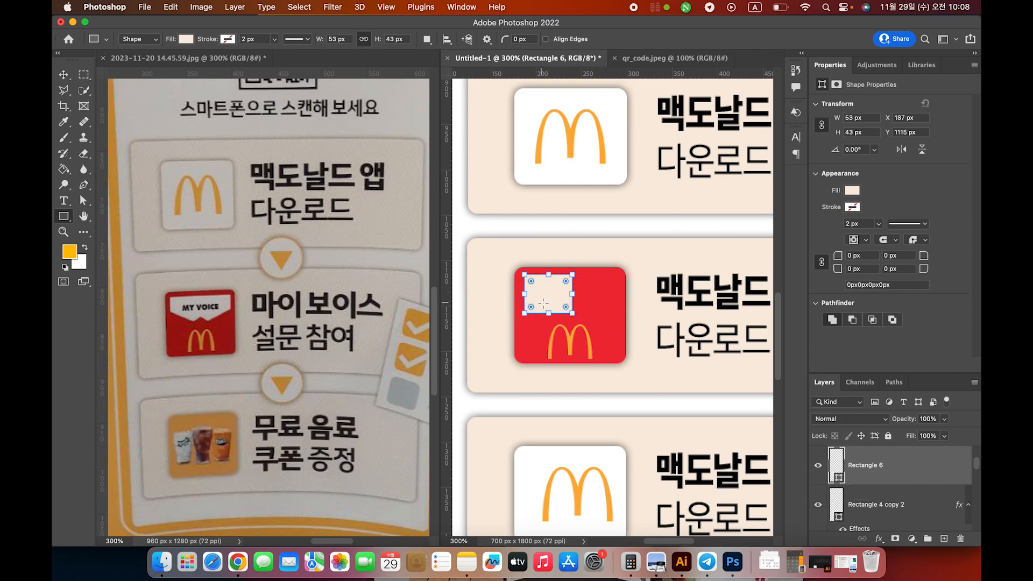
- Set the small rectangle's fill color to white
left_click(186, 39)
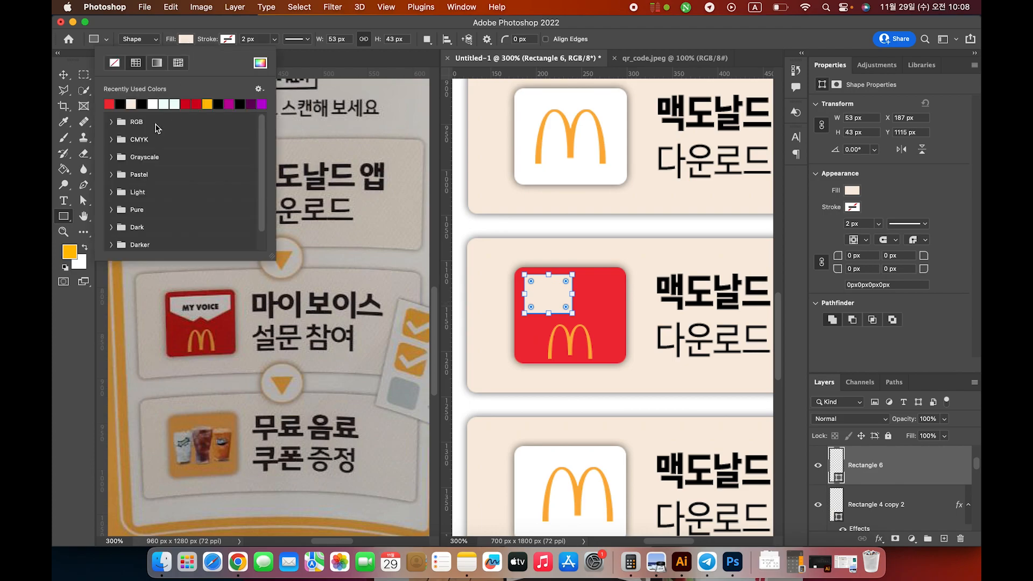
left_click(261, 63)
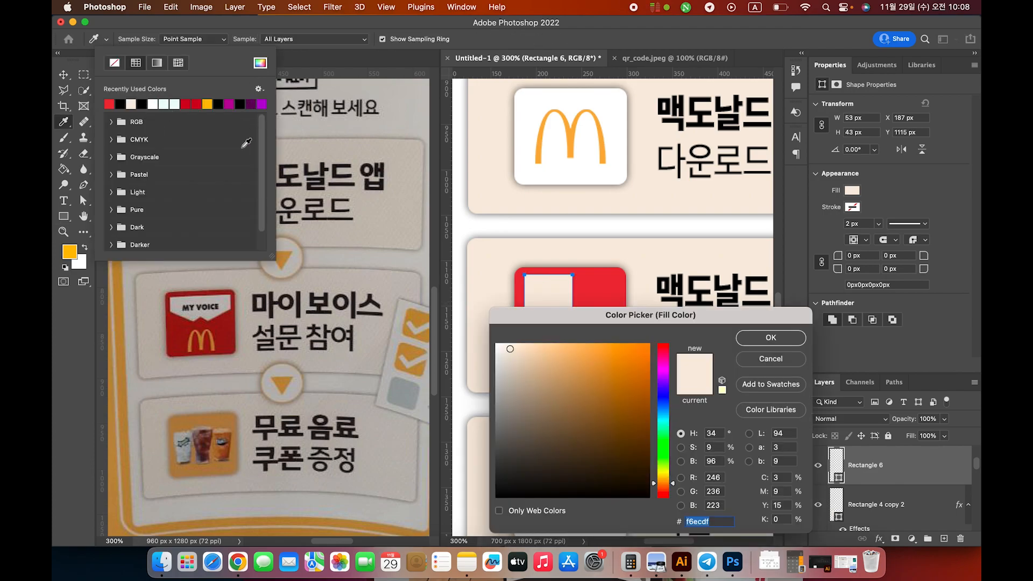
left_click_drag(532, 403, 496, 344)
left_click(775, 339)
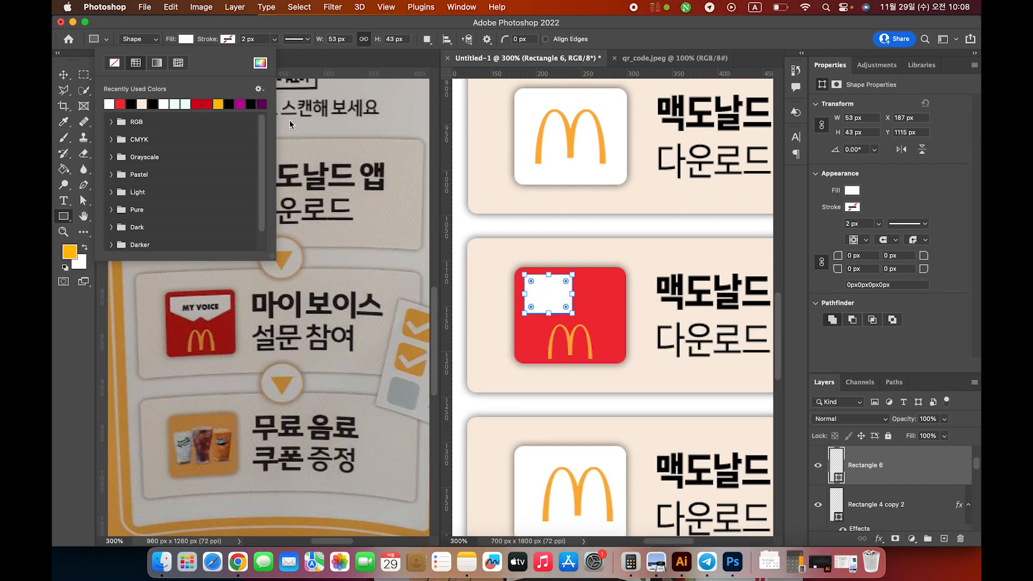
left_click(200, 25)
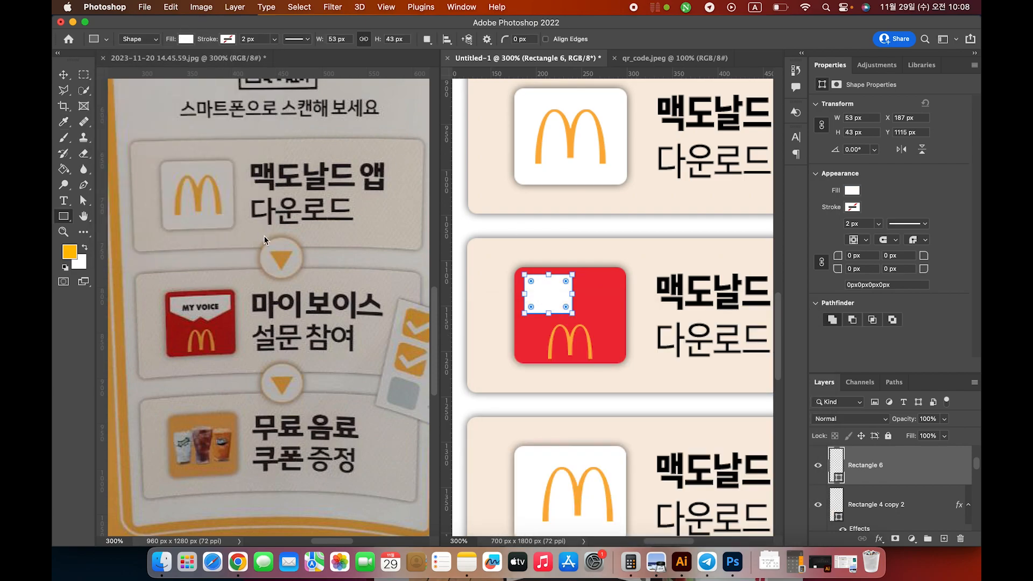
- Add an anchor point on the white rectangle's bottom edge and raise both lower corners to form a downward point
left_click(85, 189)
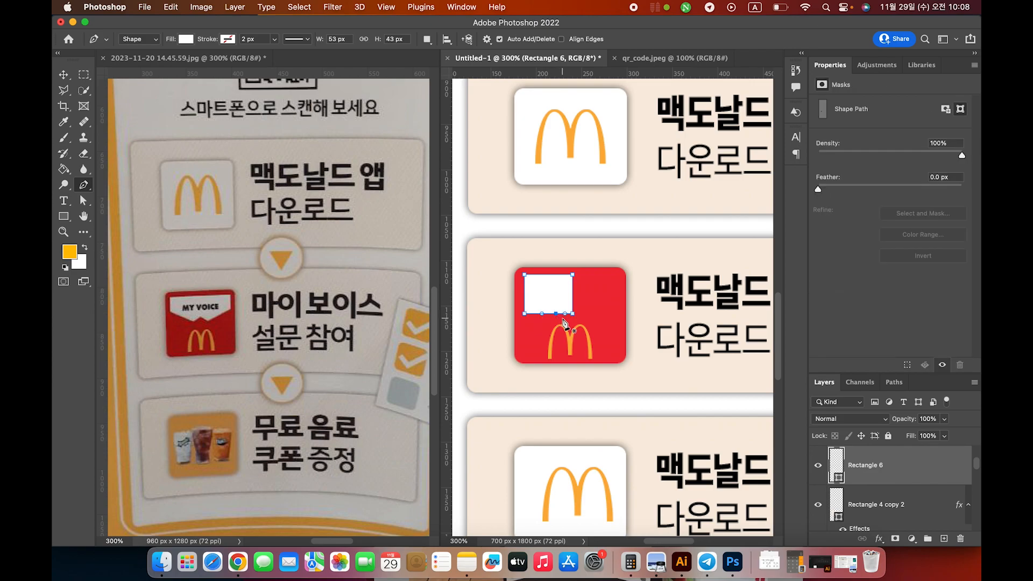
scroll(561, 322, "left", 2)
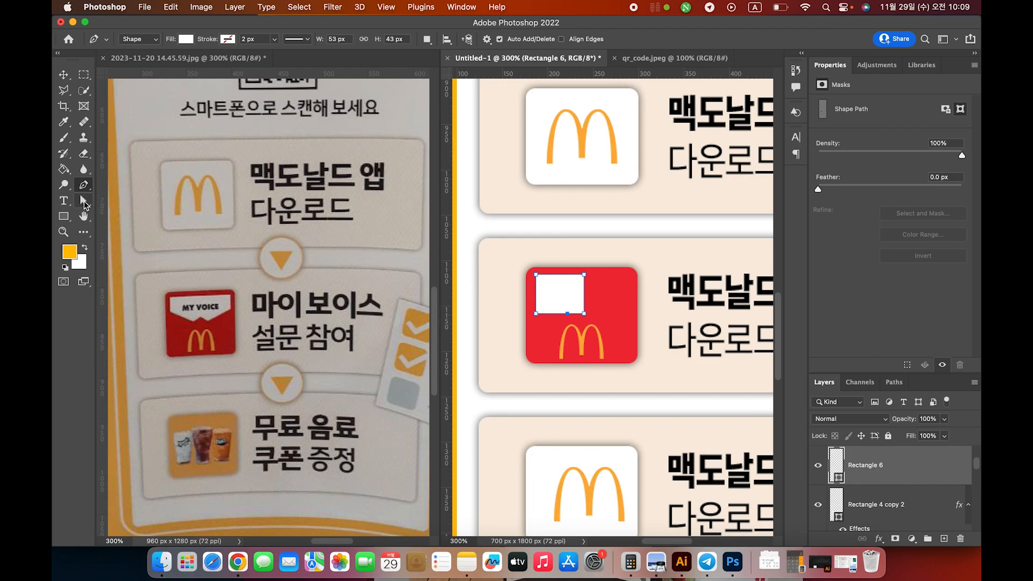
left_click(85, 203)
left_click(143, 210)
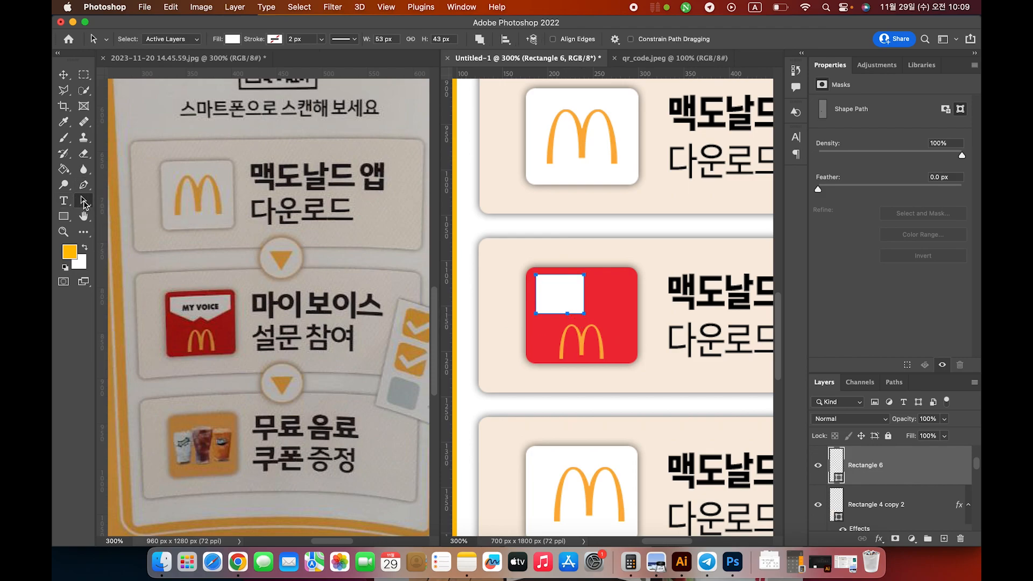
left_click(84, 202)
left_click(151, 212)
key("Up")
key("Up")
key("Up")
left_click_drag(537, 316, 536, 296)
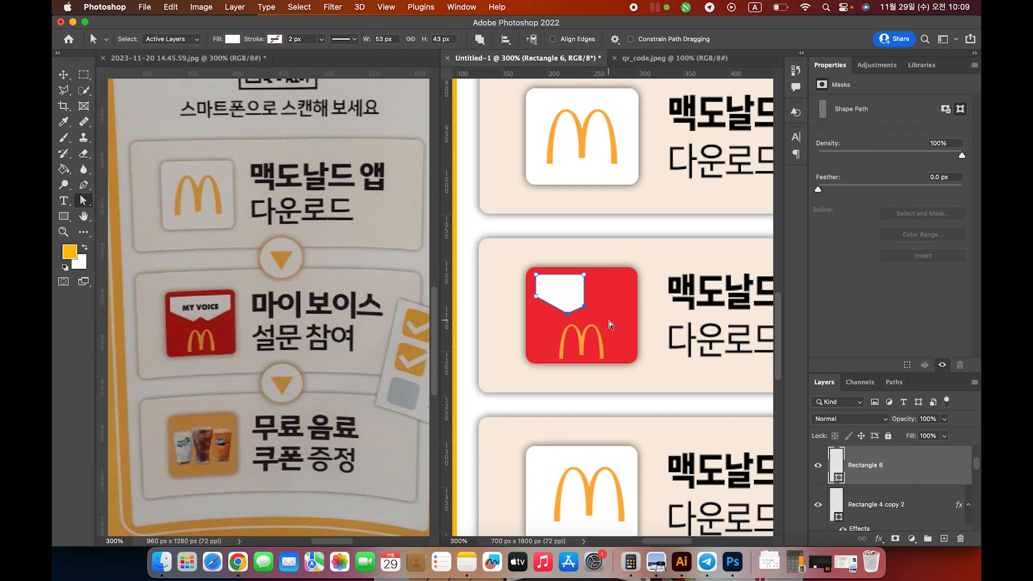
- Raise the white shape's lower points slightly so that the shape is 38 px high
key("Up")
key("Up")
key("Up")
key("Up")
key("Up")
scroll(609, 321, "down", 2)
- Duplicate the pointed white shape to its right for a combined width of 104 px and flip the copy horizontally
left_click(598, 268)
left_click(568, 263)
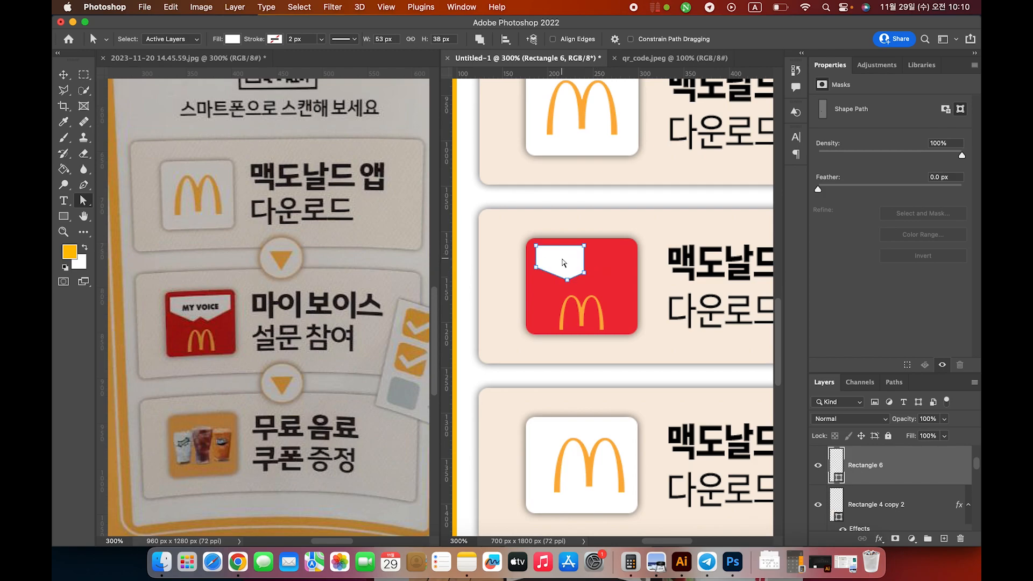
left_click_drag(563, 262, 612, 264)
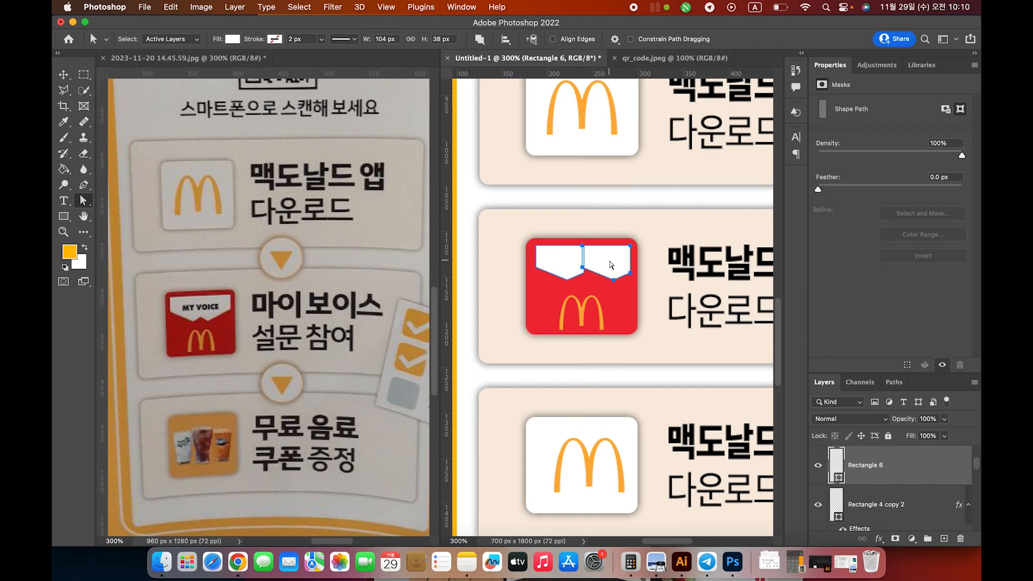
scroll(611, 264, "down", 1)
scroll(612, 264, "left", 1)
key("super+t")
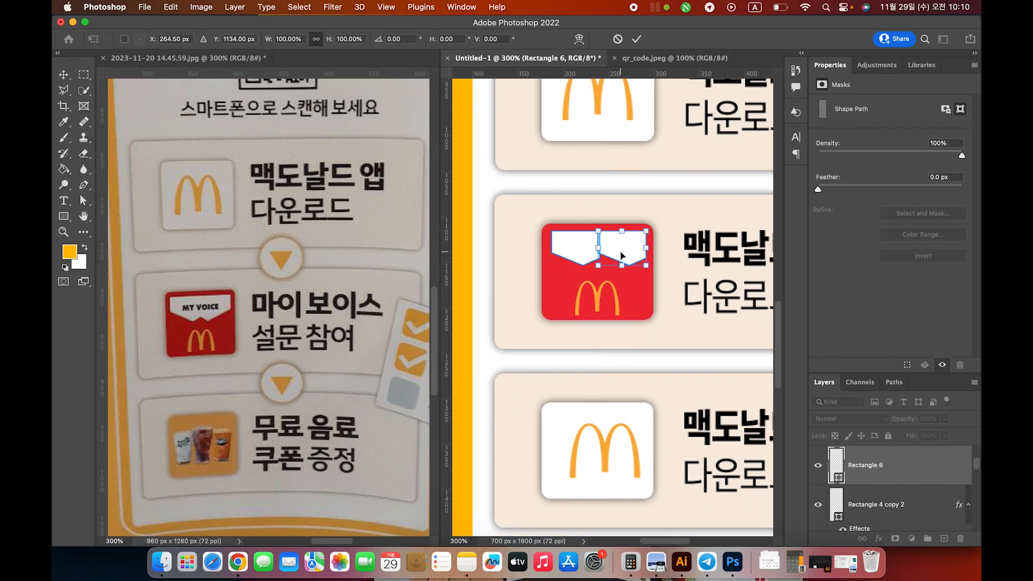
right_click(621, 255)
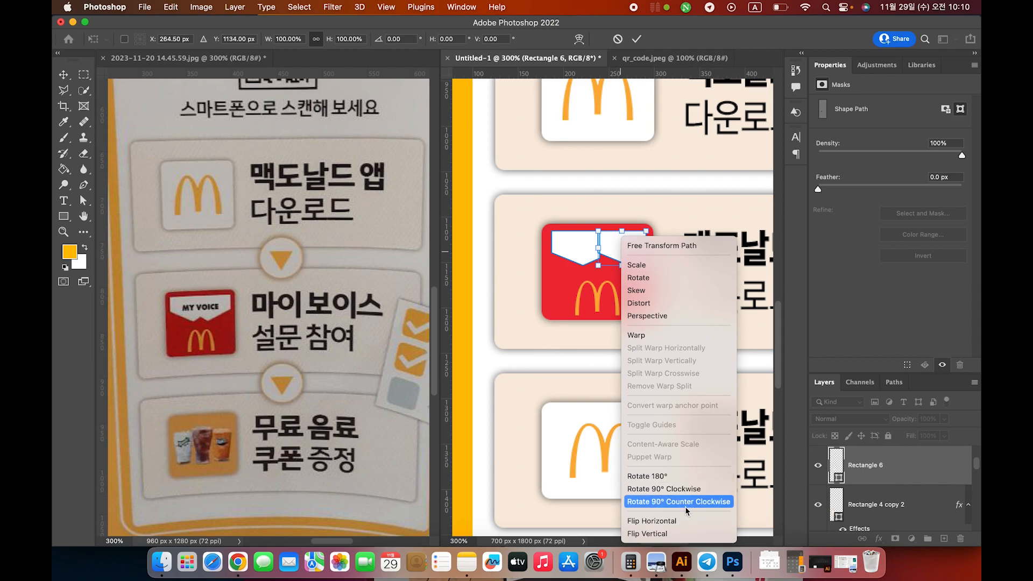
left_click(671, 527)
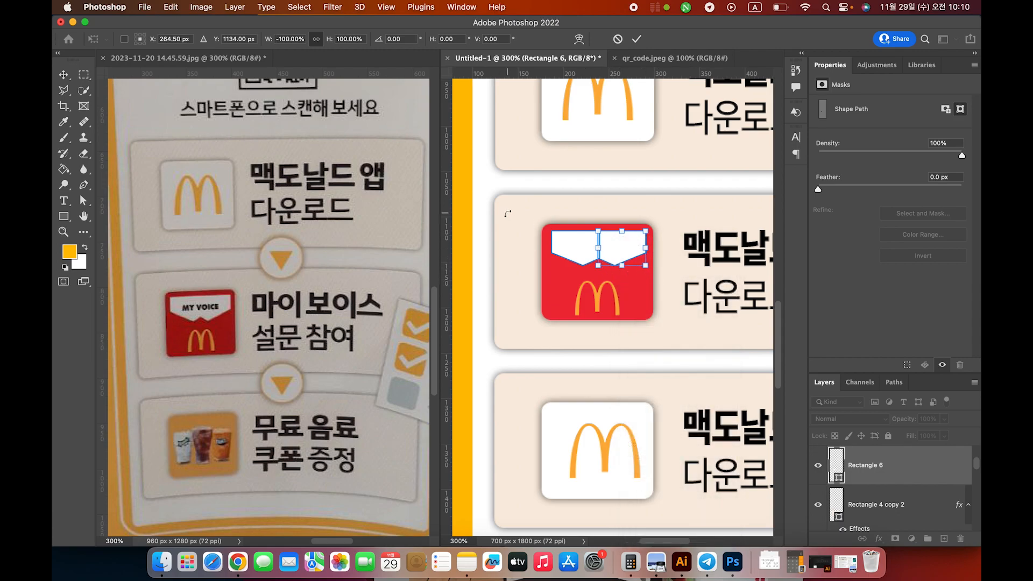
key("Return")
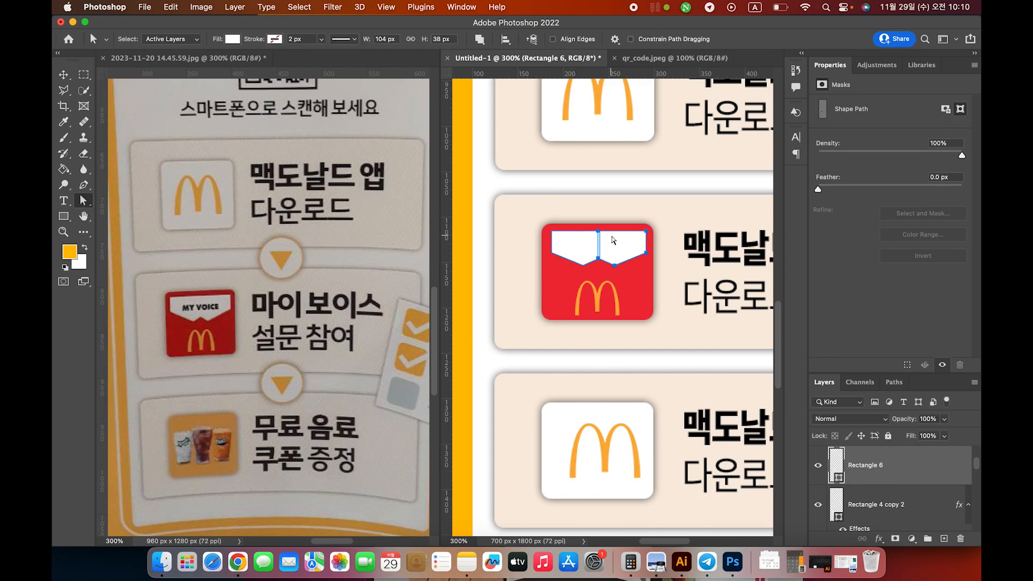
- Merge the two mirrored white halves into a single shape component
left_click(620, 249)
left_click(586, 253, "shift")
left_click(480, 39)
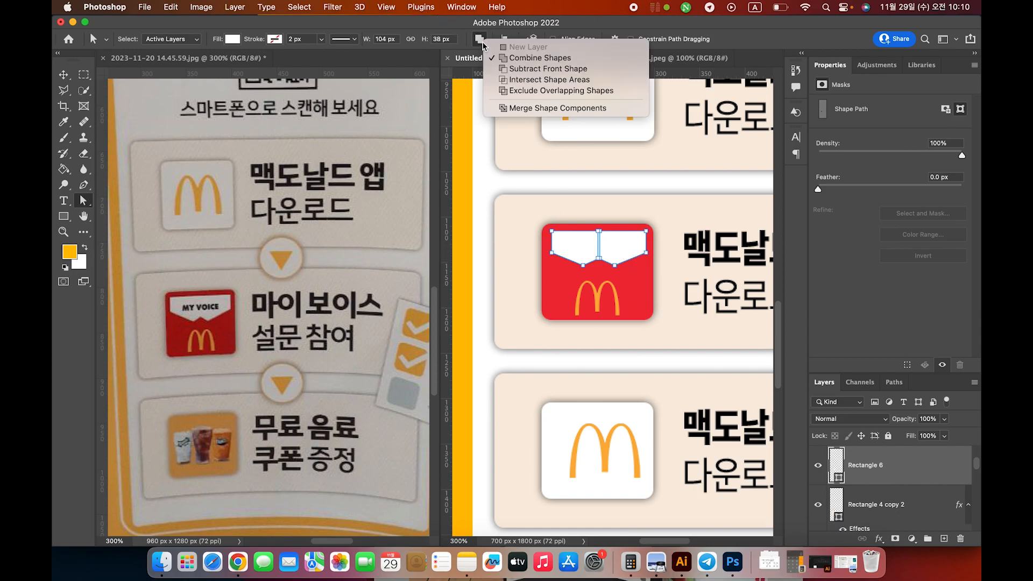
left_click(482, 43)
left_click(482, 41)
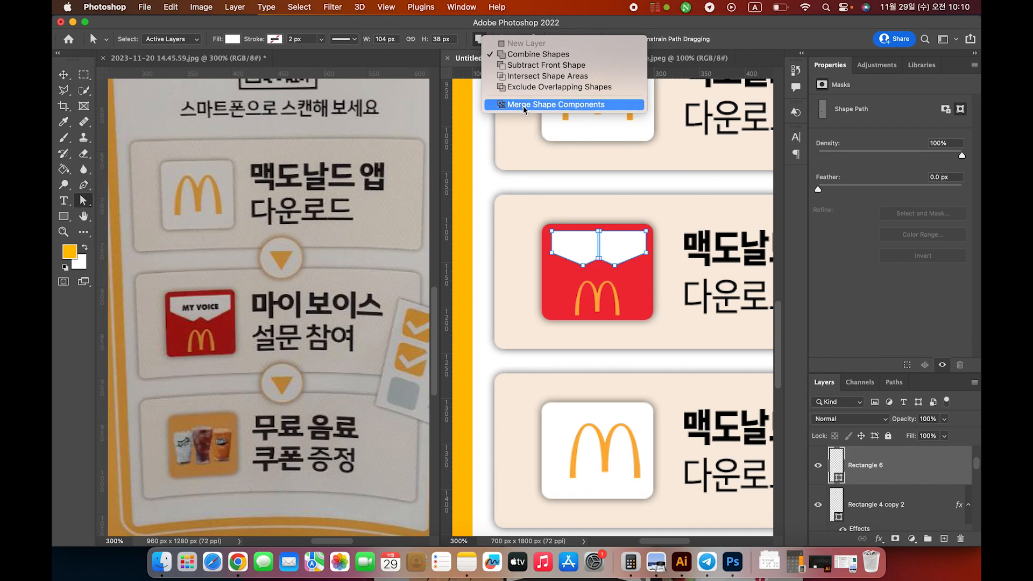
left_click(566, 106)
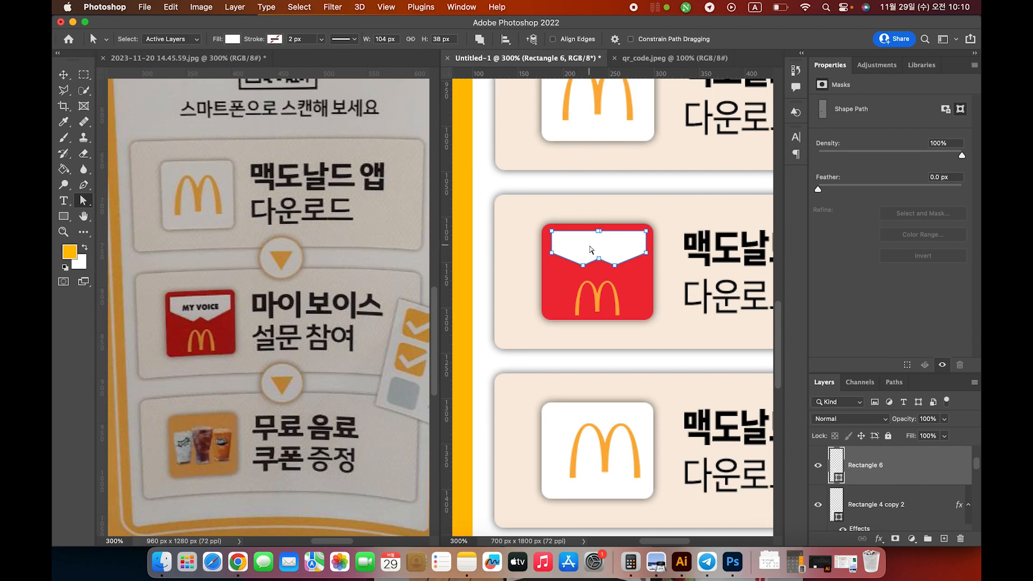
key("Return")
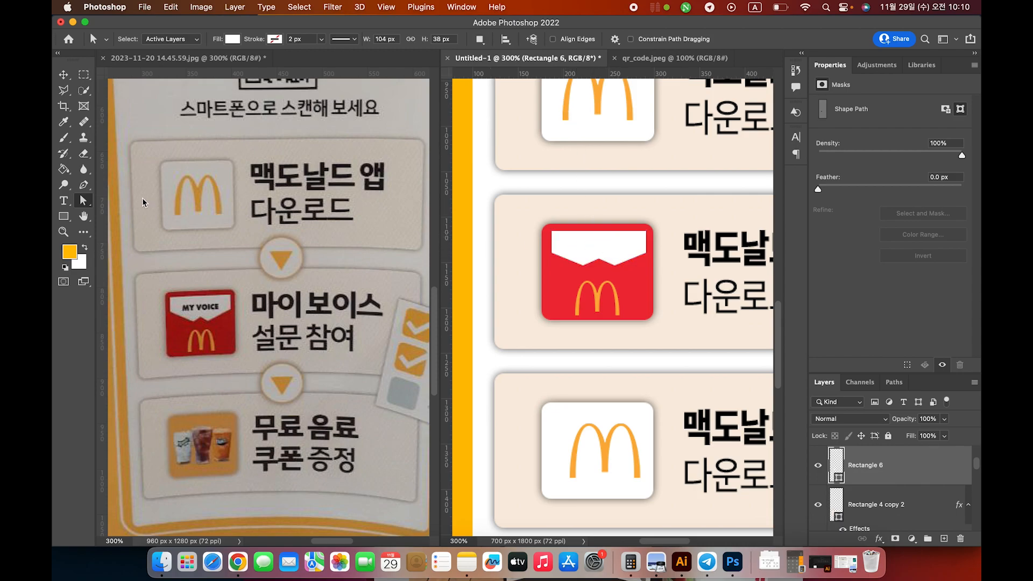
- Fine-tune the position of the merged white flap to center it near the red tile's upper edge
right_click(82, 204)
left_click(127, 212)
mouse_move(601, 246)
left_mouse_down()
mouse_move(590, 221)
mouse_move(613, 237)
mouse_move(602, 248)
left_mouse_up()
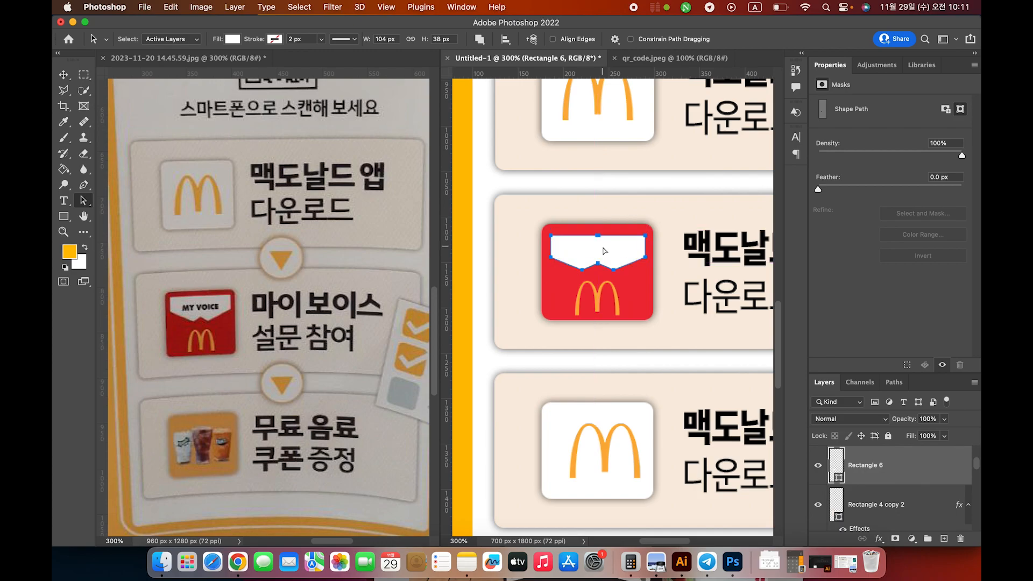
left_click(680, 207)
left_click(600, 253)
key("Up")
key("Up")
key("Up")
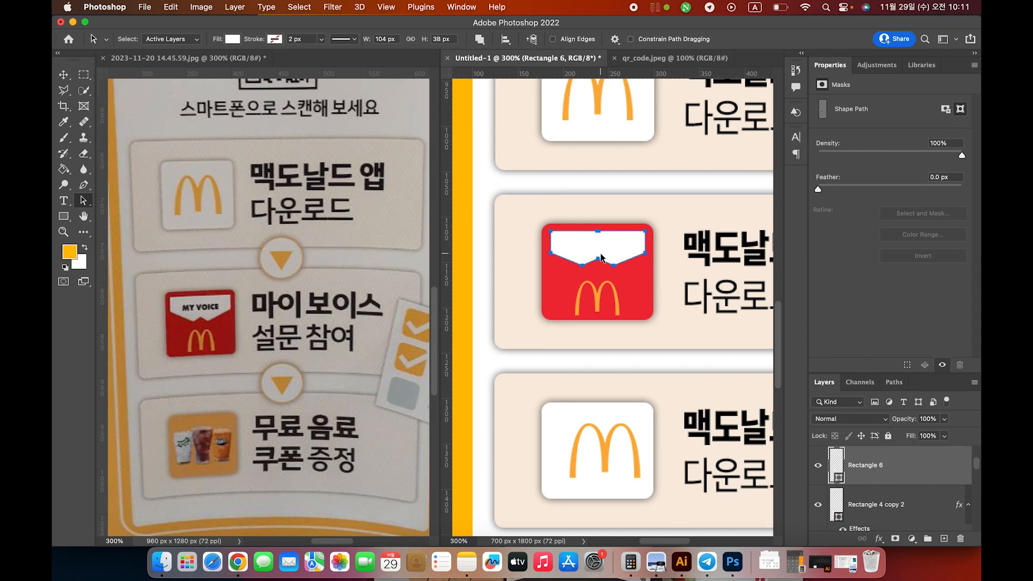
left_click(690, 215)
- Add the text "MY VOICE" in black SUIT Heavy at the white flap of the middle card's icon
left_click(64, 200)
left_click(587, 248)
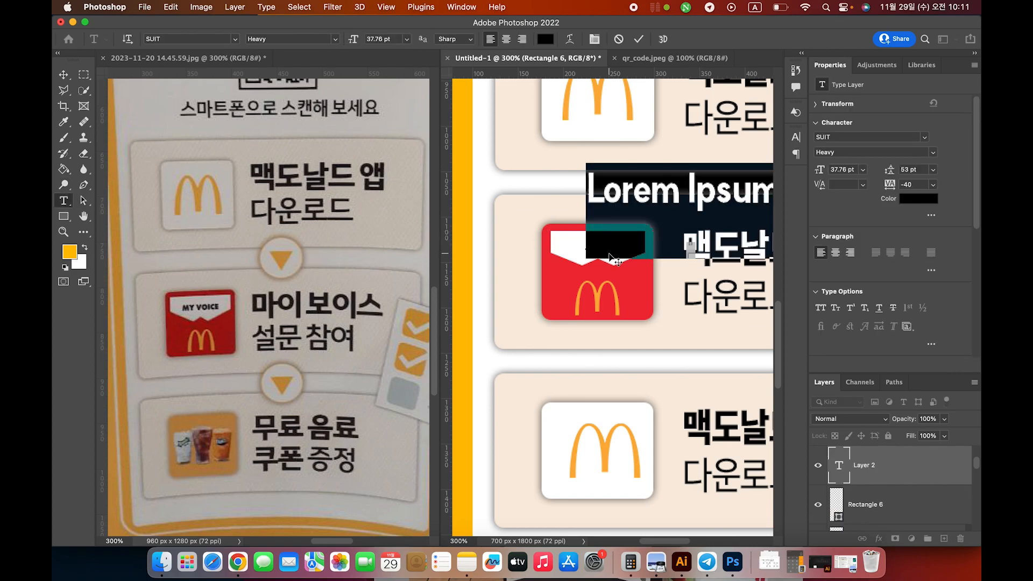
type("n")
key("BackSpace")
key("ctrl+space")
type("ㅜ")
key("BackSpace")
type("ㅡㅛ")
key("BackSpace")
key("BackSpace")
key("ctrl+space")
type("m")
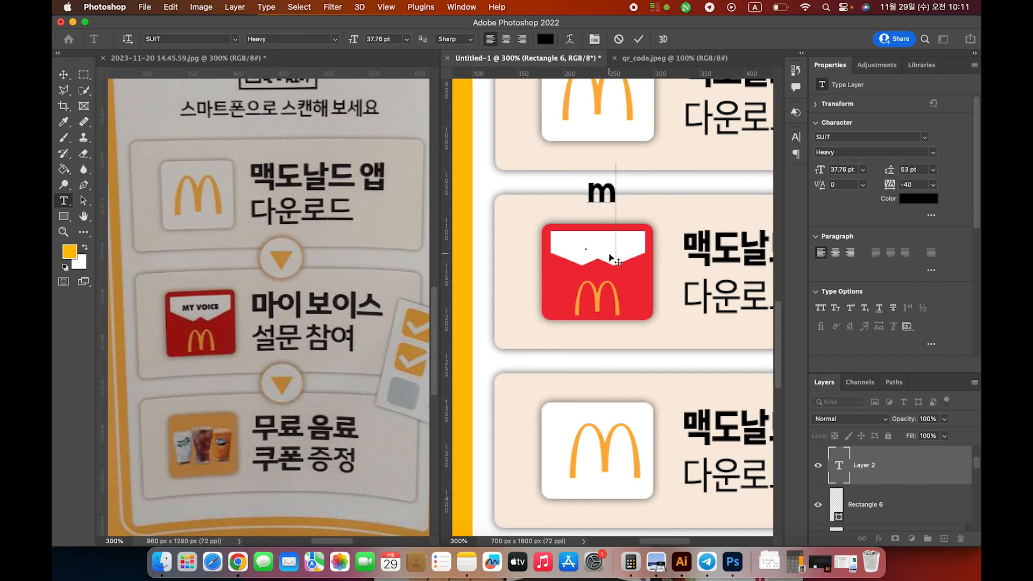
key("BackSpace")
key("ctrl+space")
key("ctrl+space")
type("MY VOIC")
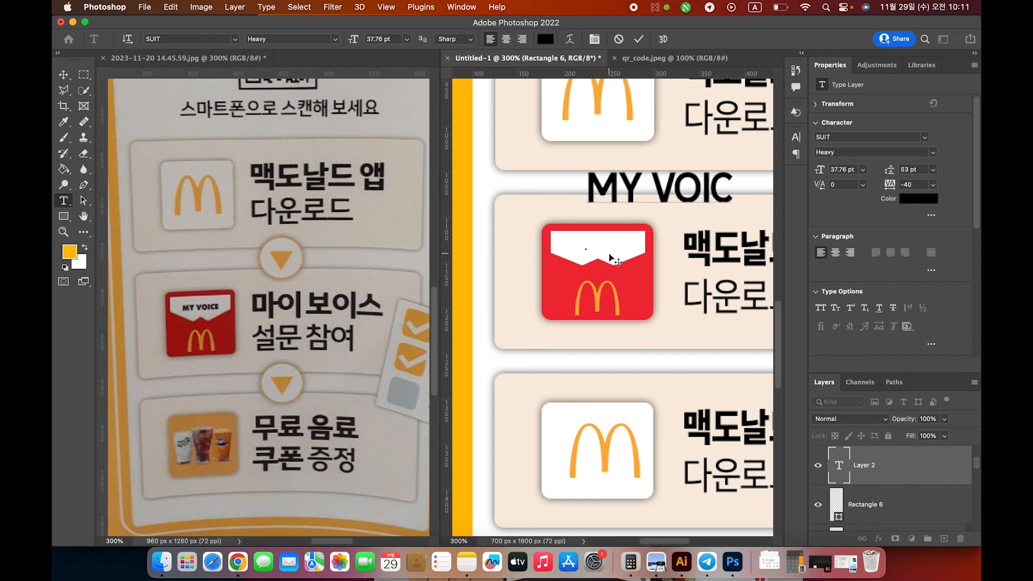
type("E")
key("Escape")
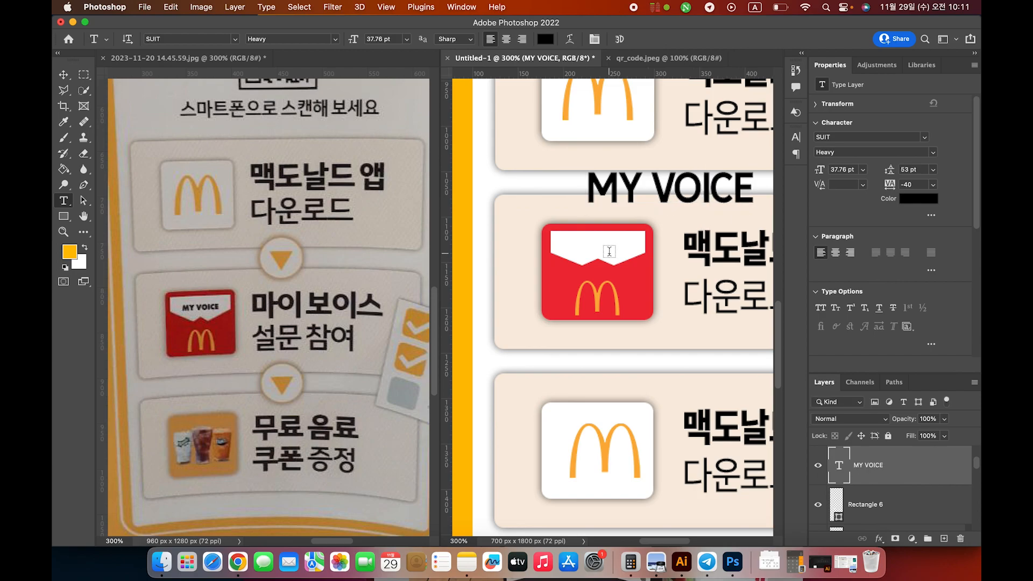
- Move the "MY VOICE" text onto the white flap and scale it down proportionally to about 39%
key("v")
left_click_drag(668, 194, 603, 258)
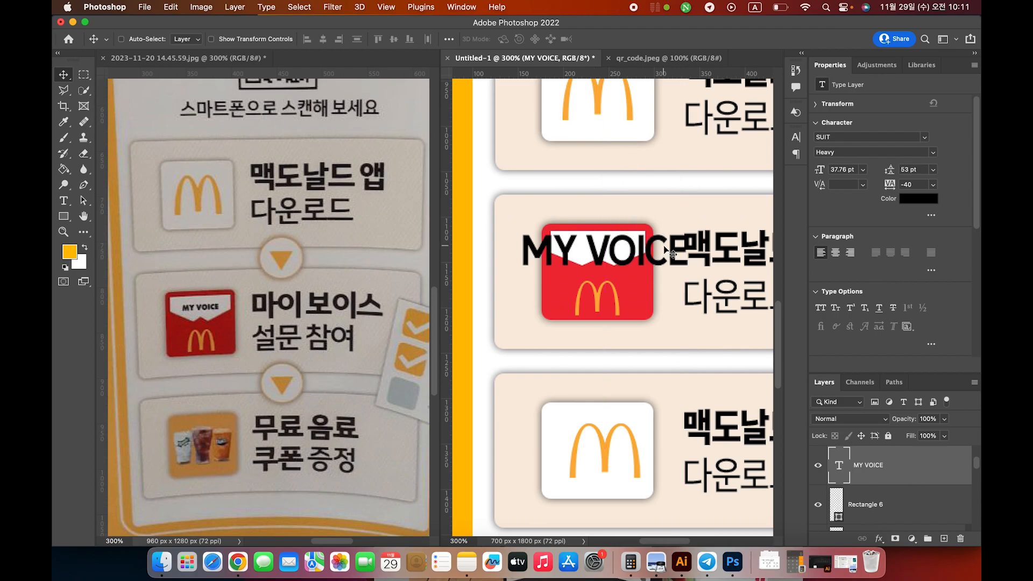
key("Caps_Lock")
key("super+t")
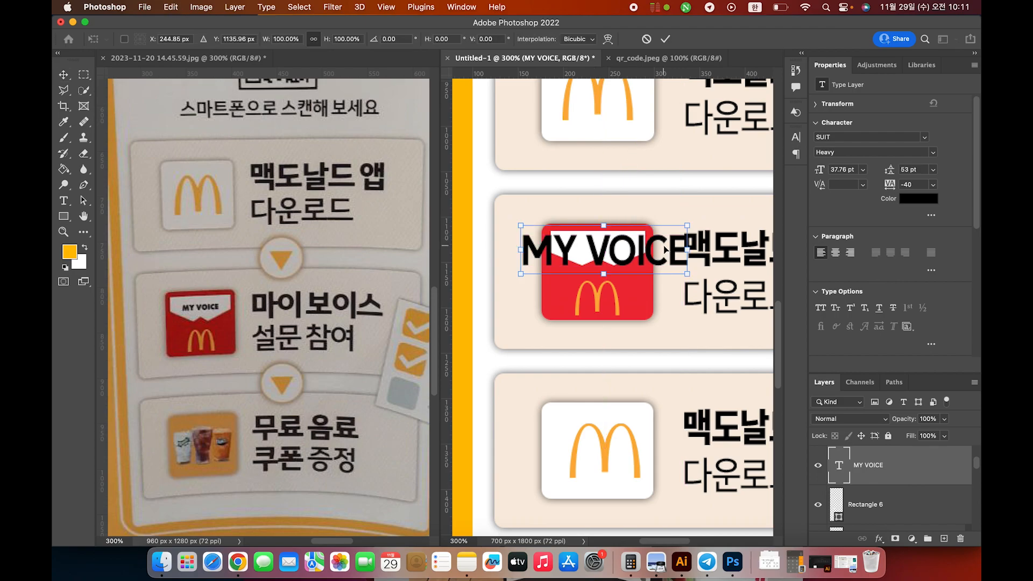
left_click_drag(689, 226, 607, 252)
key("Up")
key("Up")
key("Up")
key("Up")
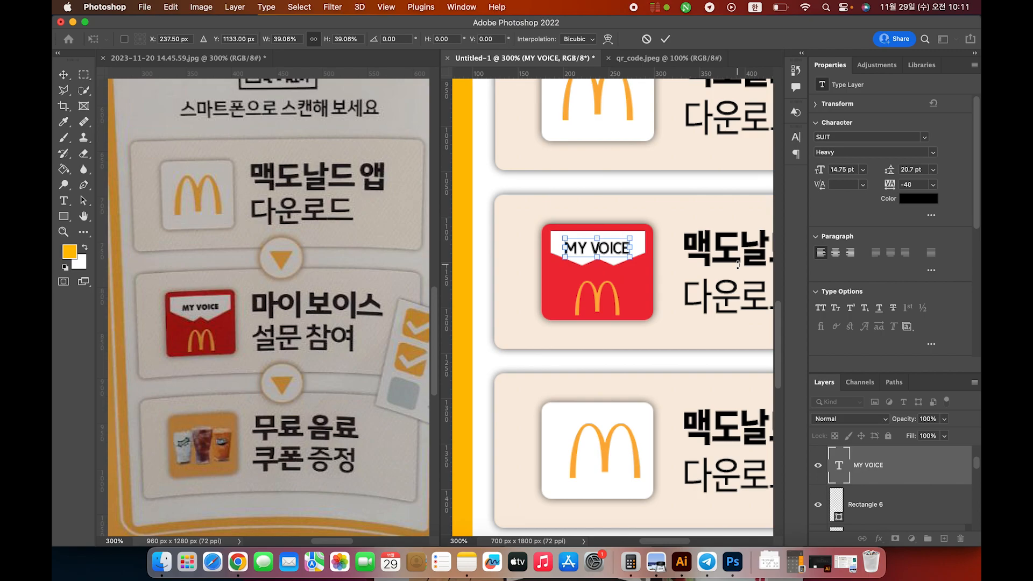
key("Return")
- Nudge the "MY VOICE" text up slightly on the white flap and scale it down to about 13.2 pt
key("Up")
key("Down")
key("Up")
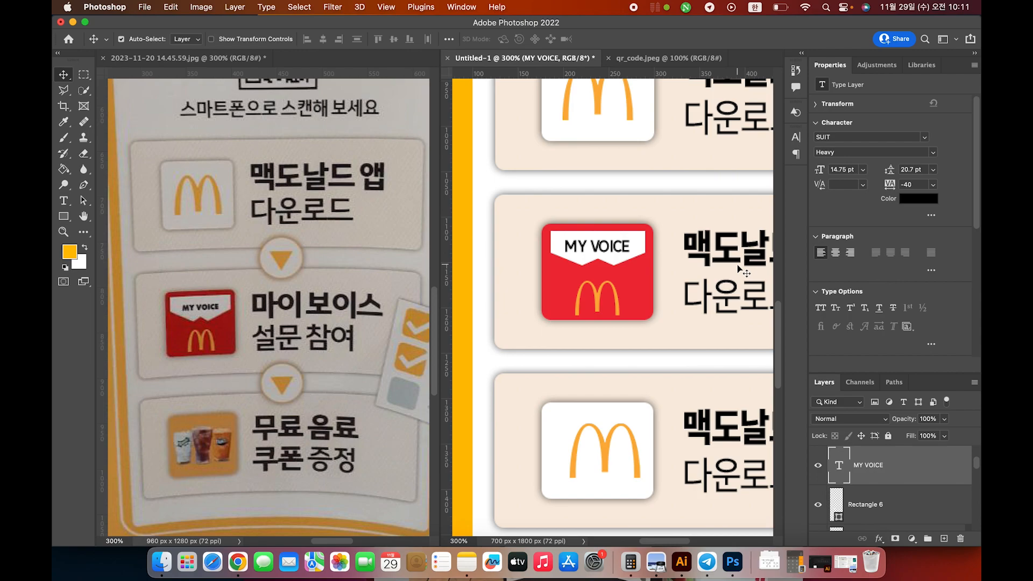
key("super+t")
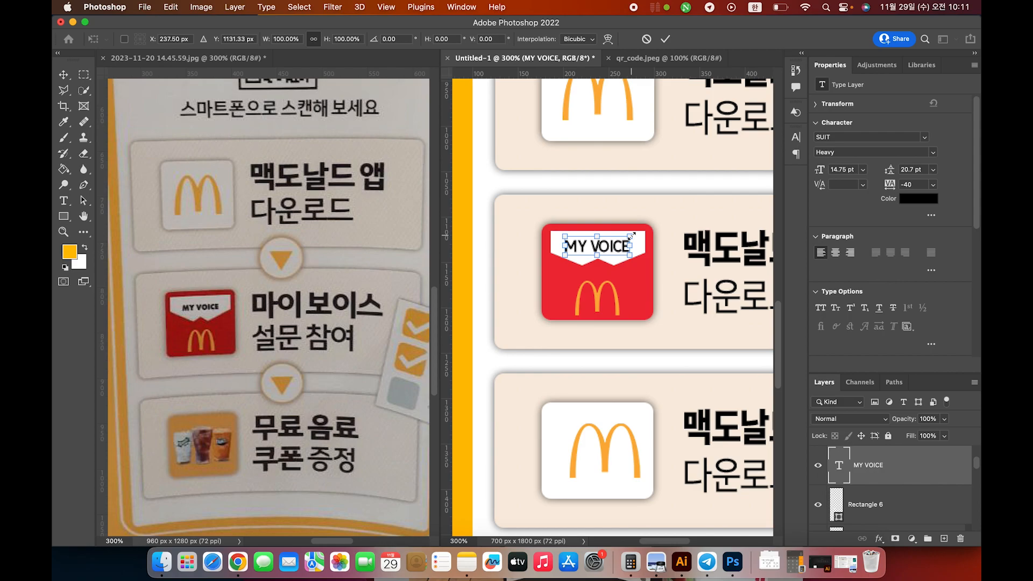
left_click_drag(631, 237, 627, 238)
key("Return")
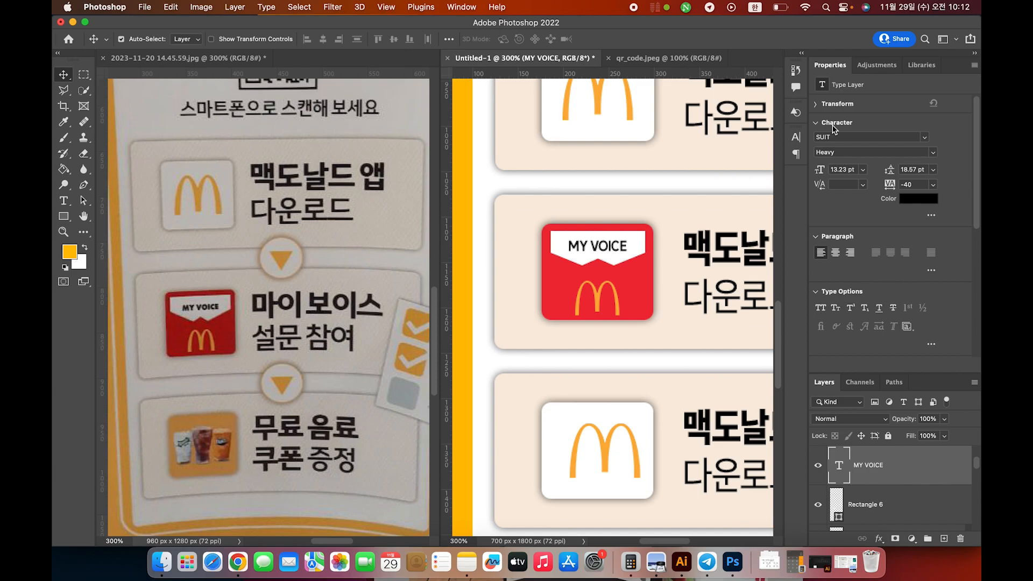
- Apply Faux Bold to the "MY VOICE" text and fine-tune its position on the white flap
left_click(798, 136)
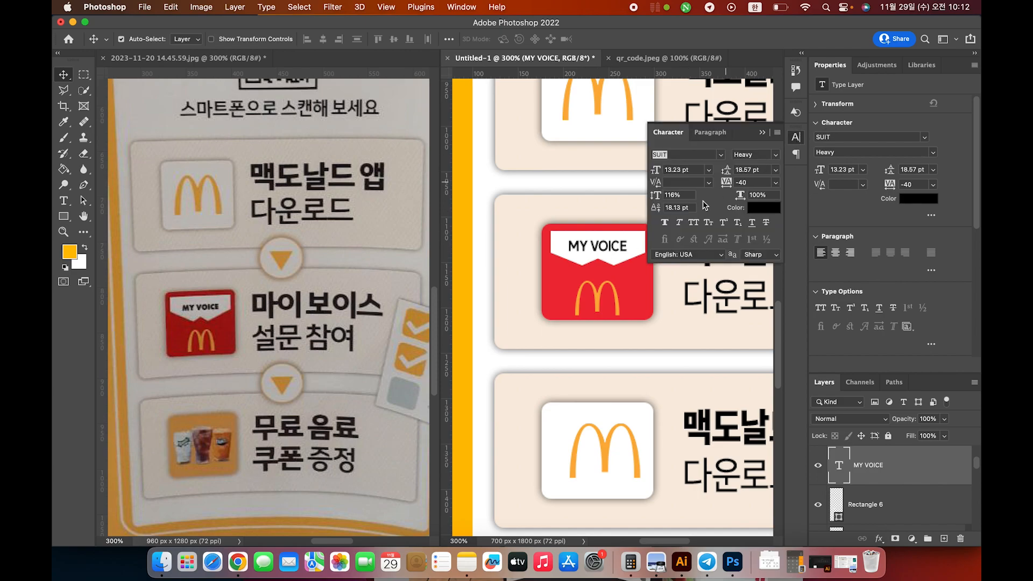
left_click(775, 155)
left_click(759, 225)
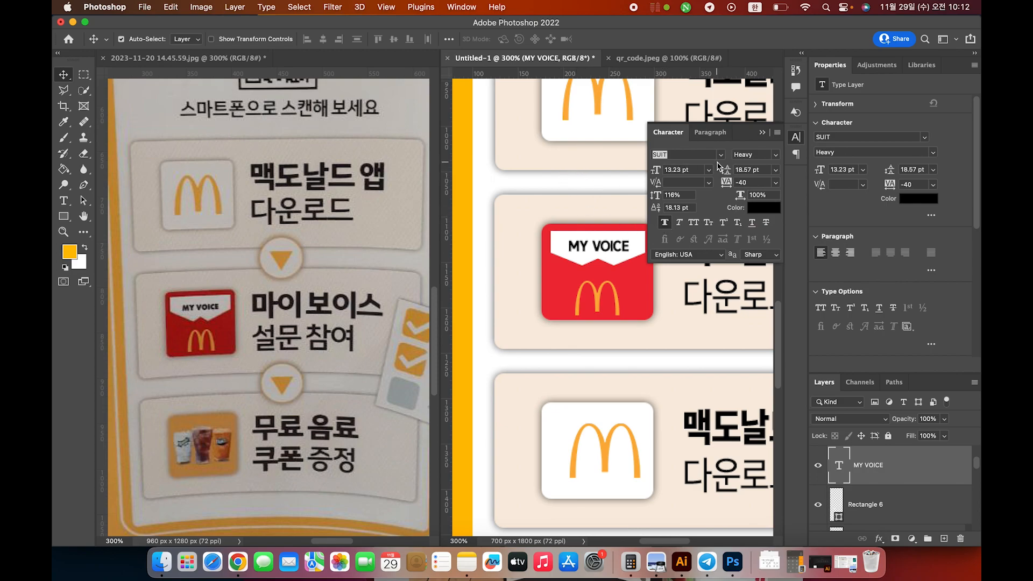
left_click(763, 132)
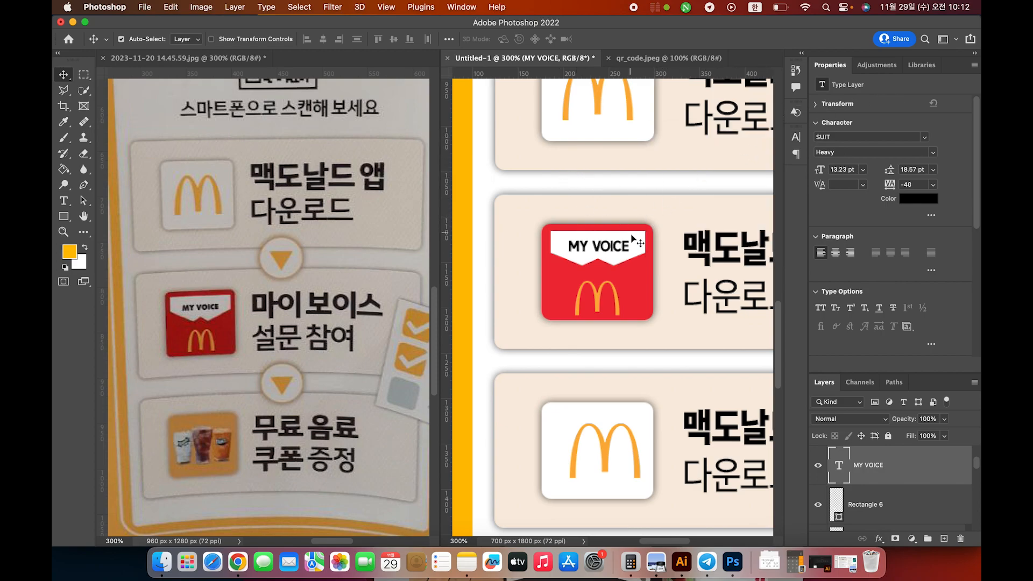
left_click_drag(610, 247, 610, 248)
- Replace the middle card's text with "마이 보이스" on the first line and "설문 참여" on the second
left_click(692, 277)
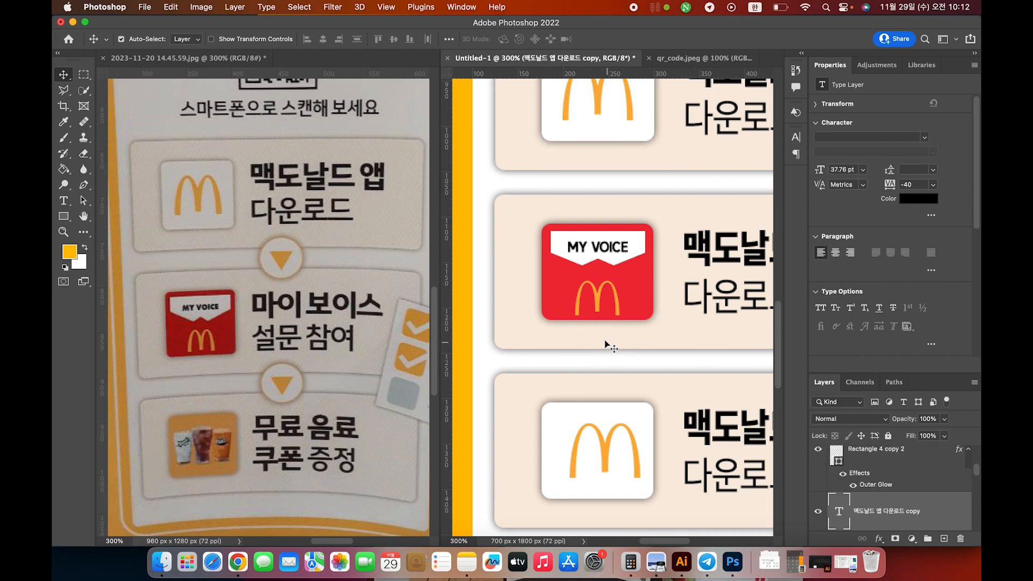
left_click_drag(699, 327, 588, 328)
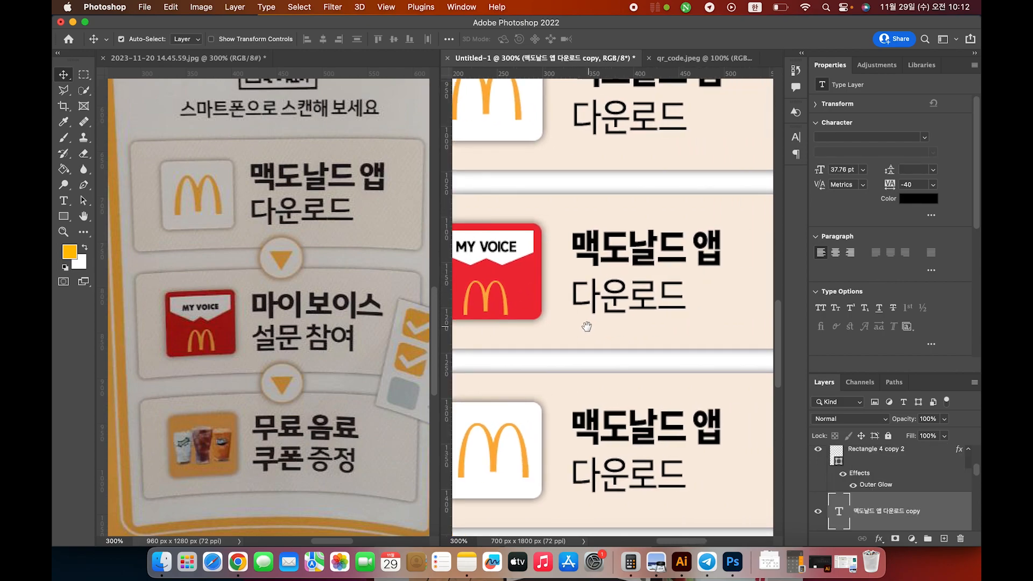
double_click(602, 252)
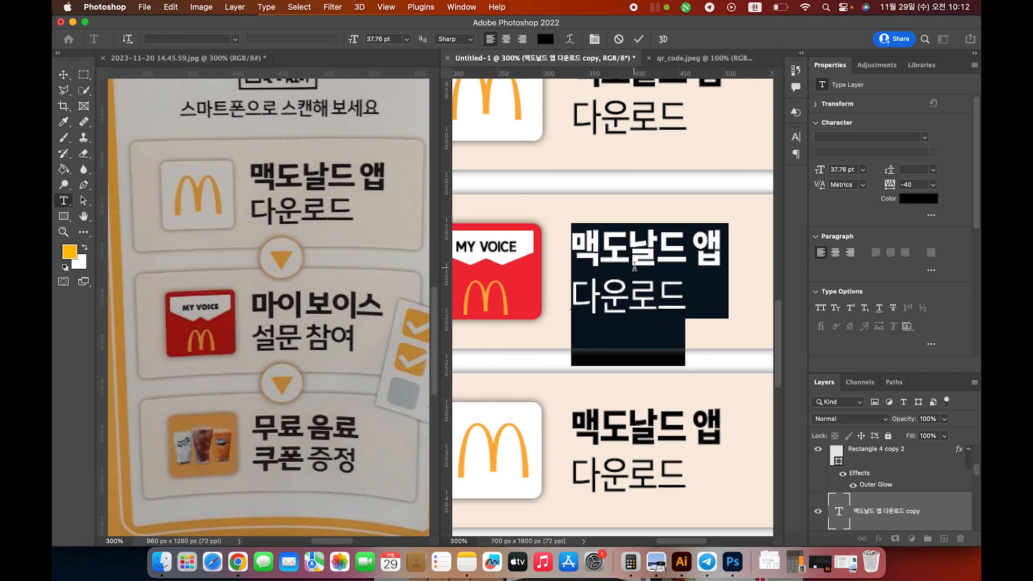
type("마이보이")
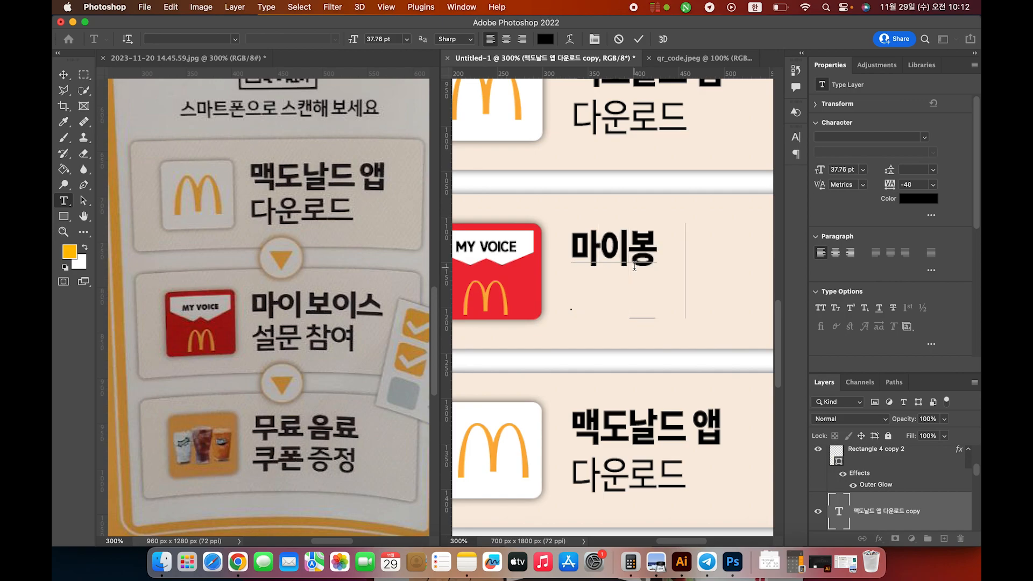
type("스")
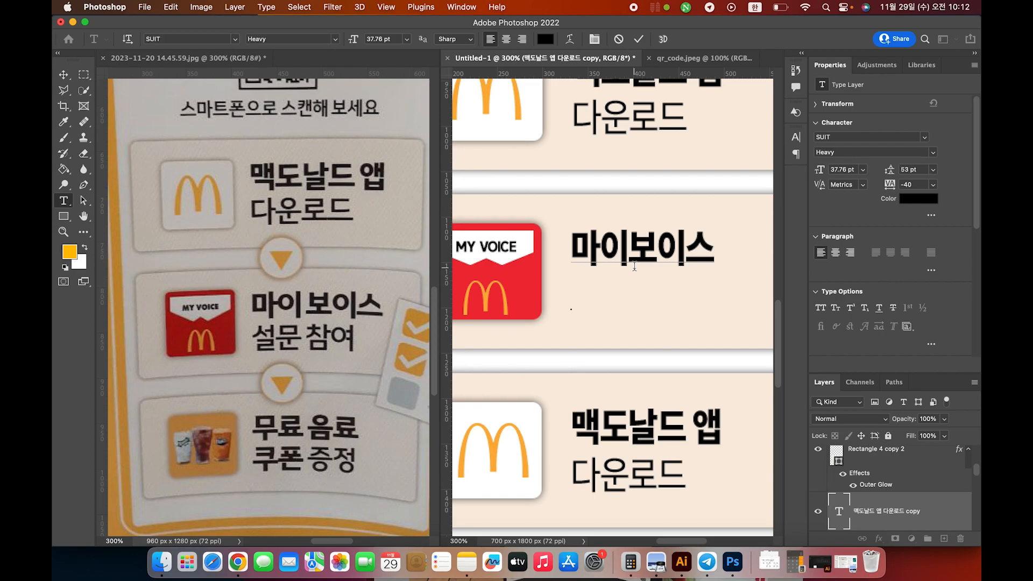
key("Return")
type("설")
type("문 참여")
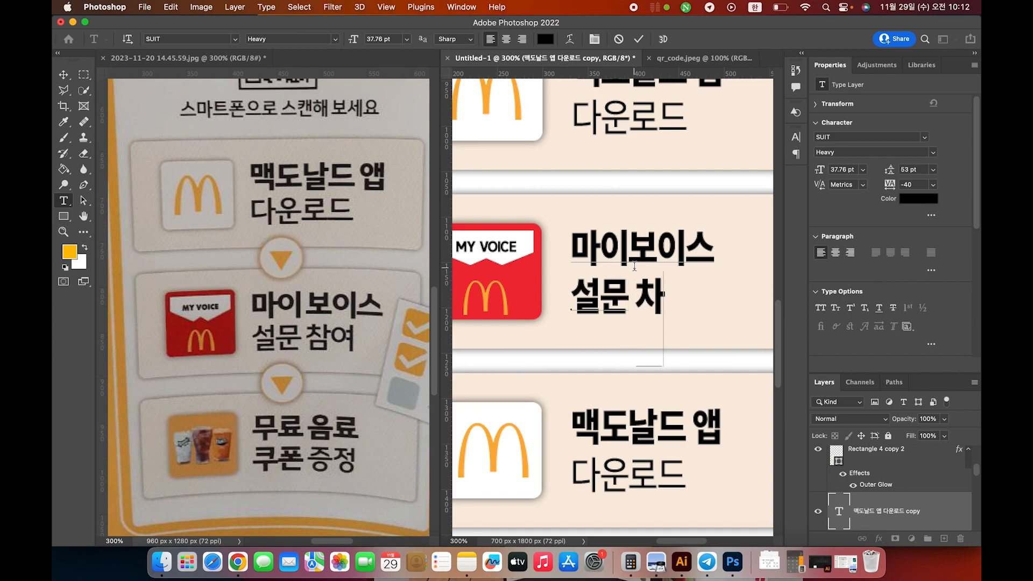
left_click(634, 266)
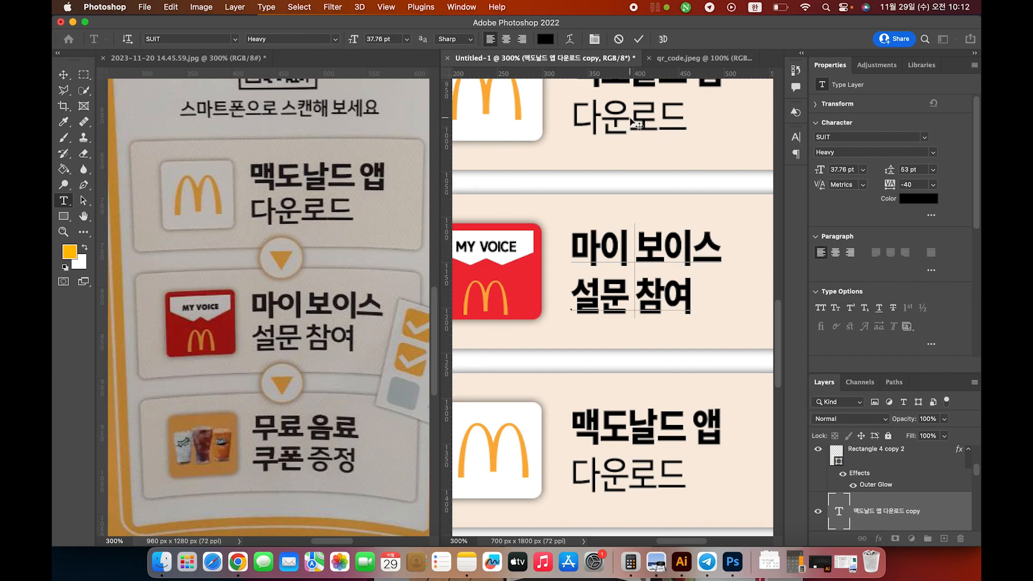
key("super+Return")
key("v")
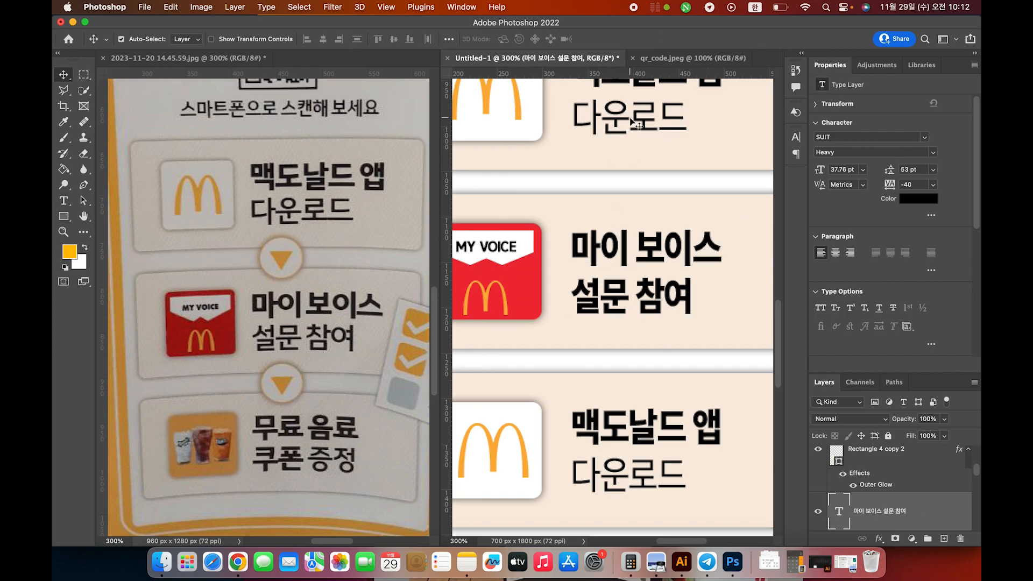
- Check the character settings of the "다운로드" line on the first card
double_click(635, 124)
left_click(663, 113)
left_click_drag(687, 114, 572, 116)
left_click(797, 137)
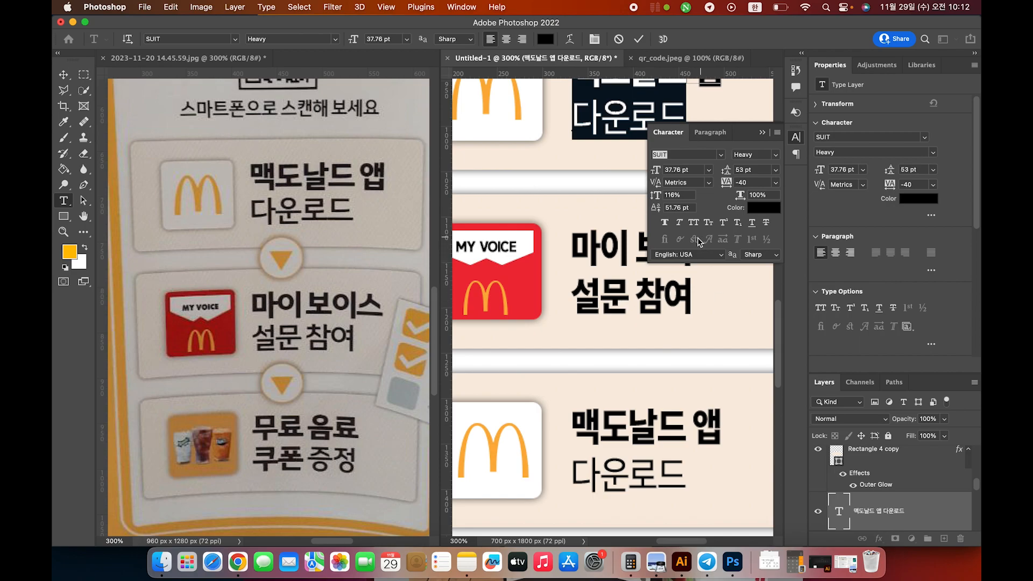
left_click(762, 131)
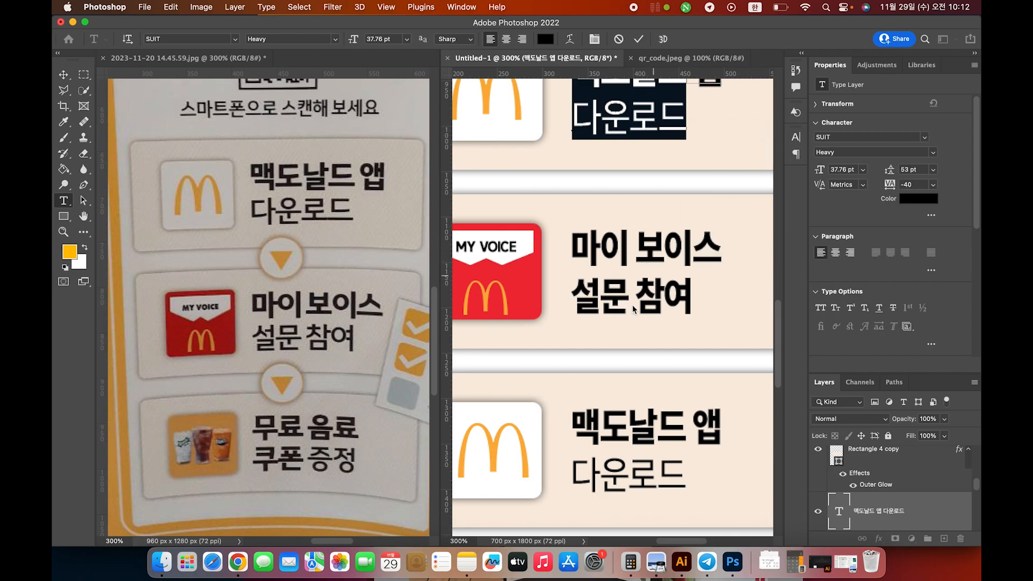
left_click(614, 304)
key("super+a")
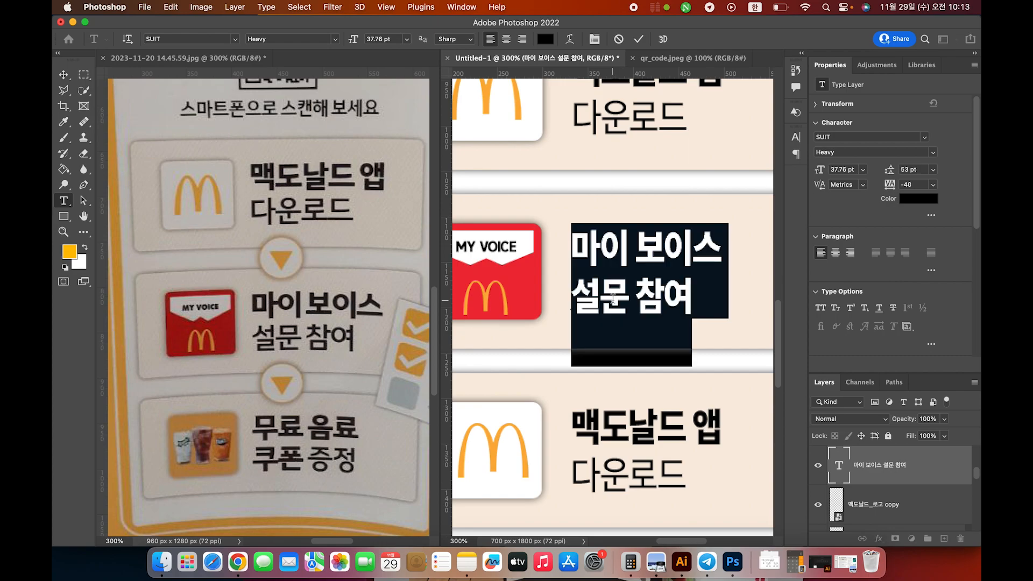
left_click(579, 299)
left_click_drag(578, 299, 667, 299)
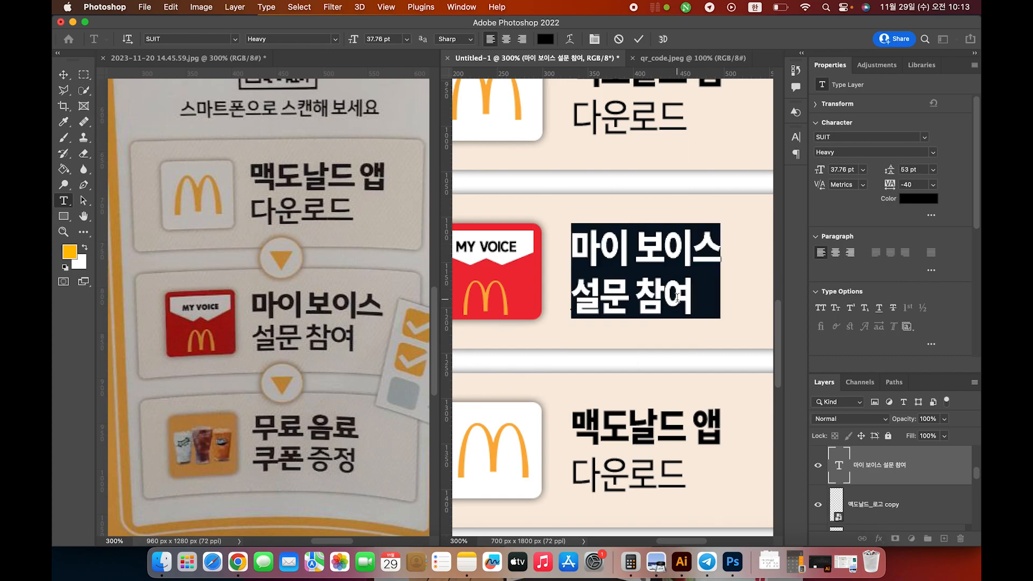
left_click(677, 299)
left_click_drag(689, 304, 571, 243)
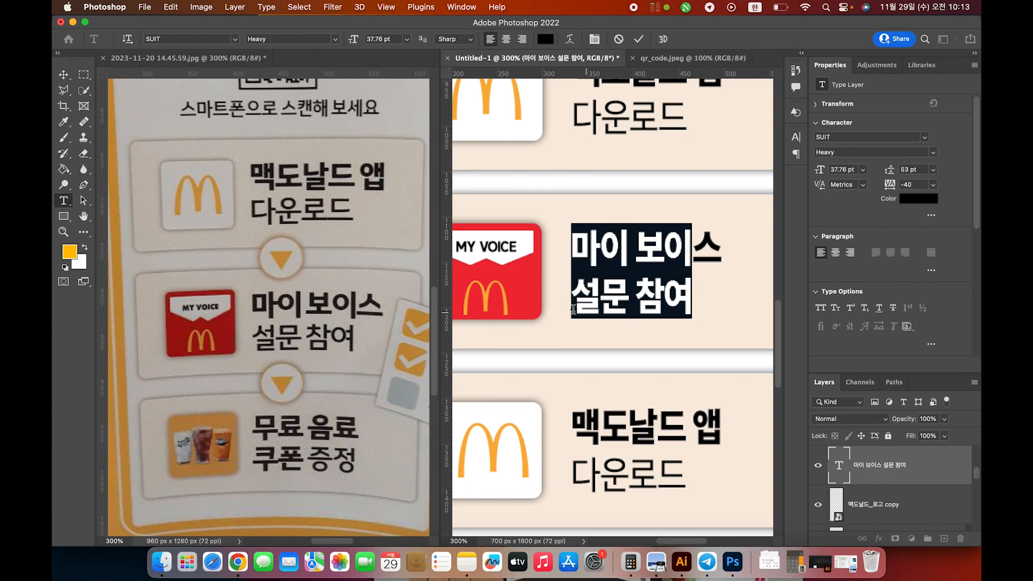
left_click(792, 139)
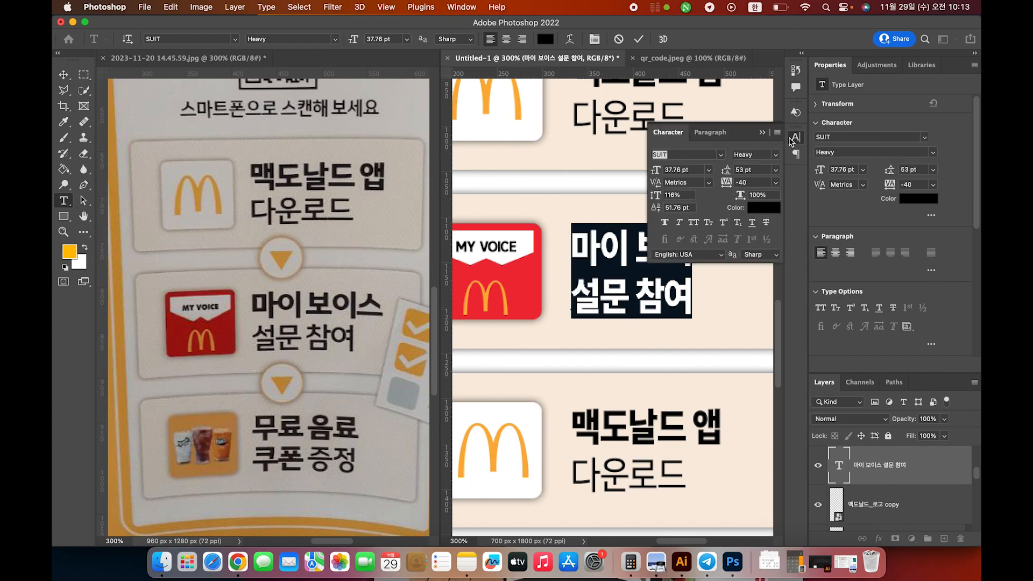
left_click(700, 279)
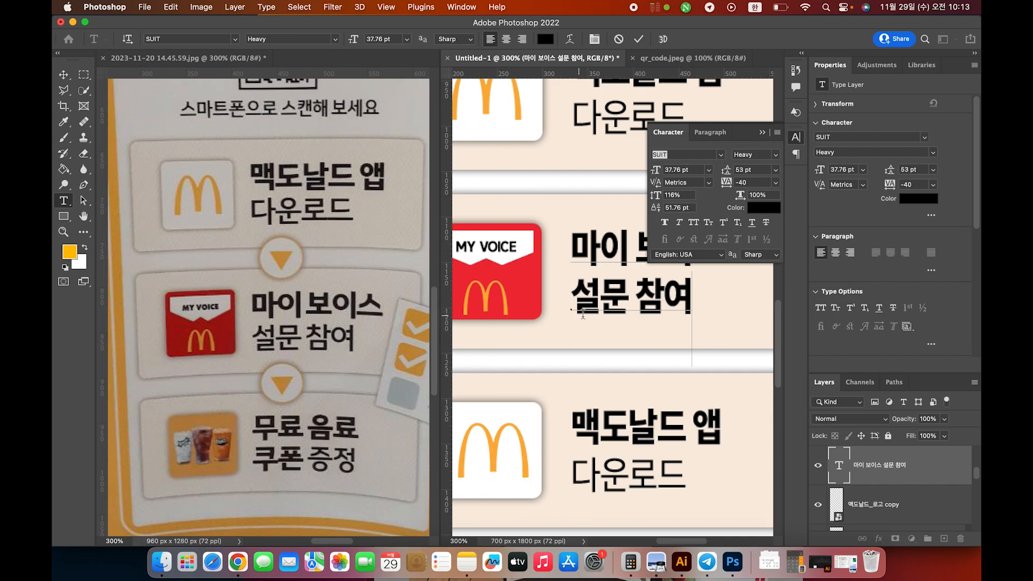
- Try to change the font weight of the middle card's text to SUIT Bold
key("super+a")
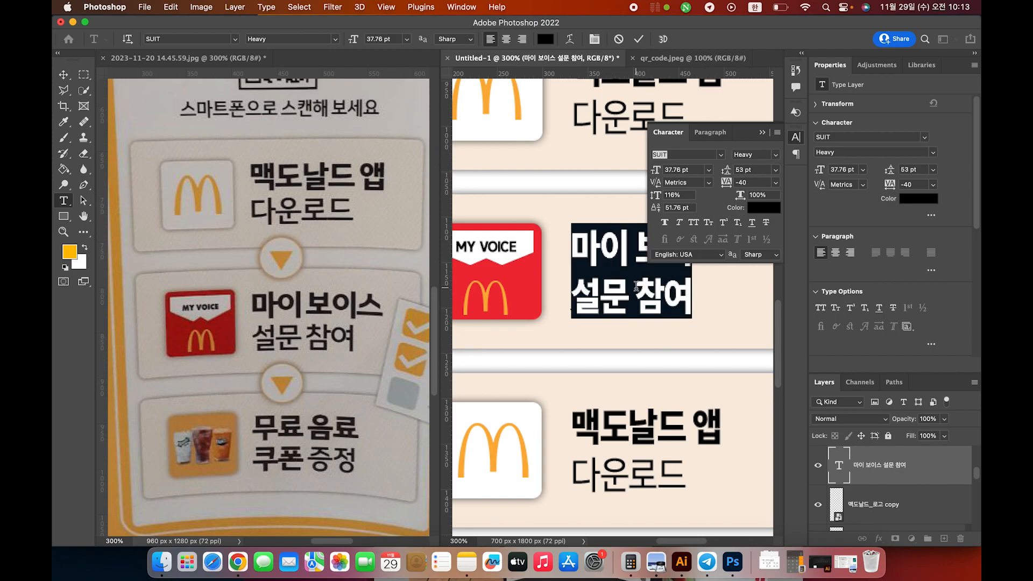
left_click(636, 256)
left_click_drag(571, 245, 693, 312)
left_click(775, 155)
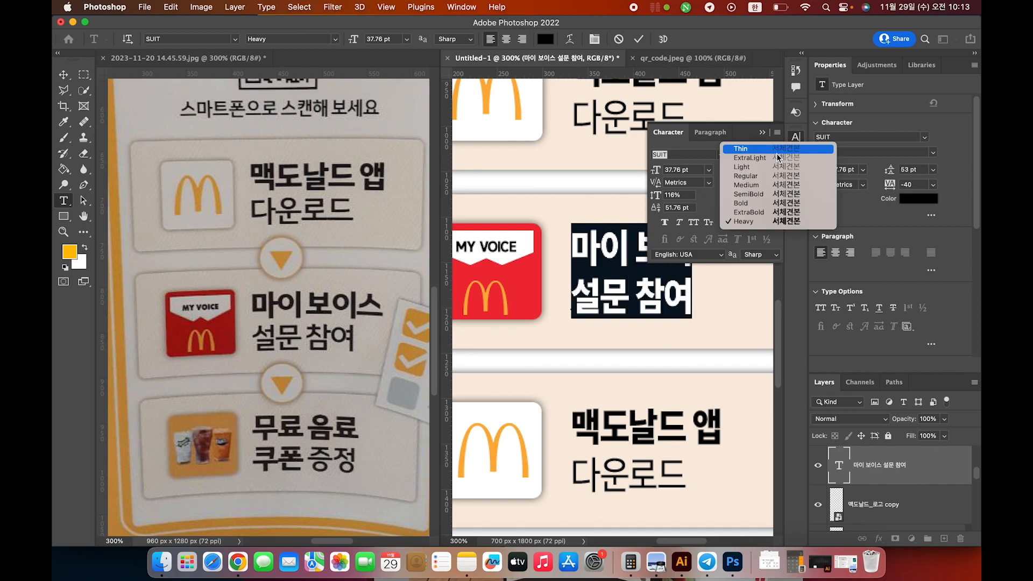
left_click(768, 201)
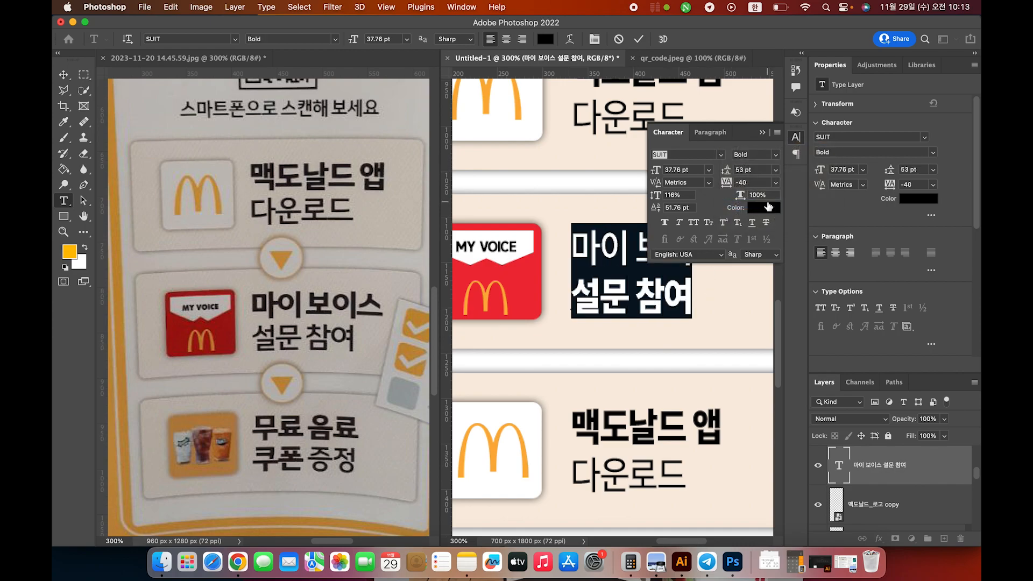
left_click(702, 279)
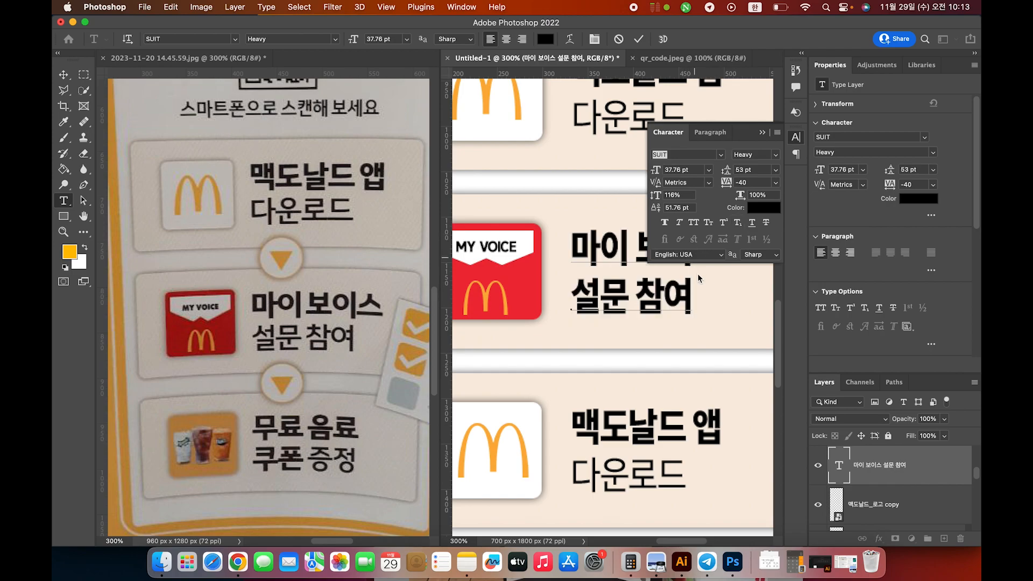
key("super+Return")
key("v")
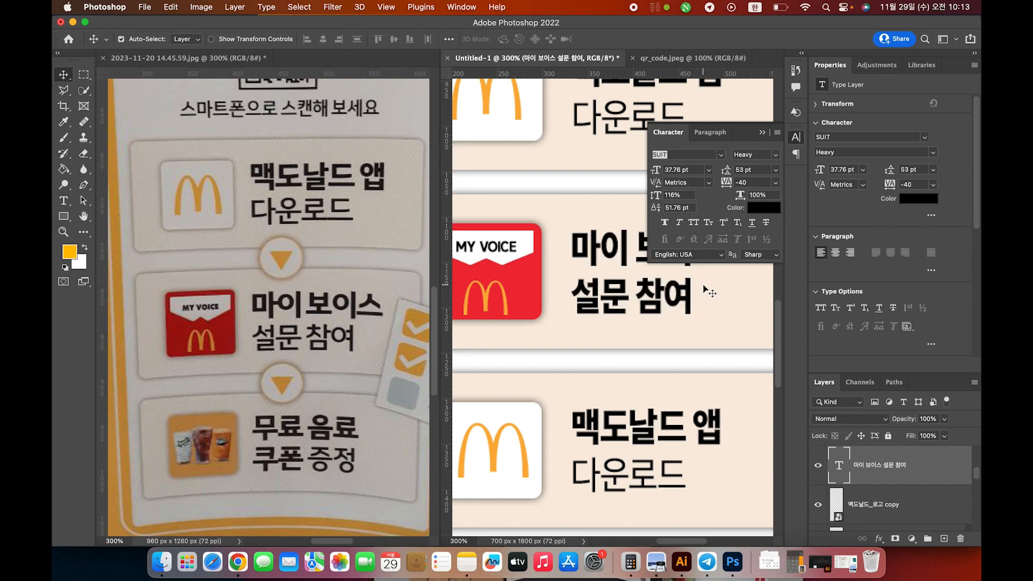
left_click(762, 132)
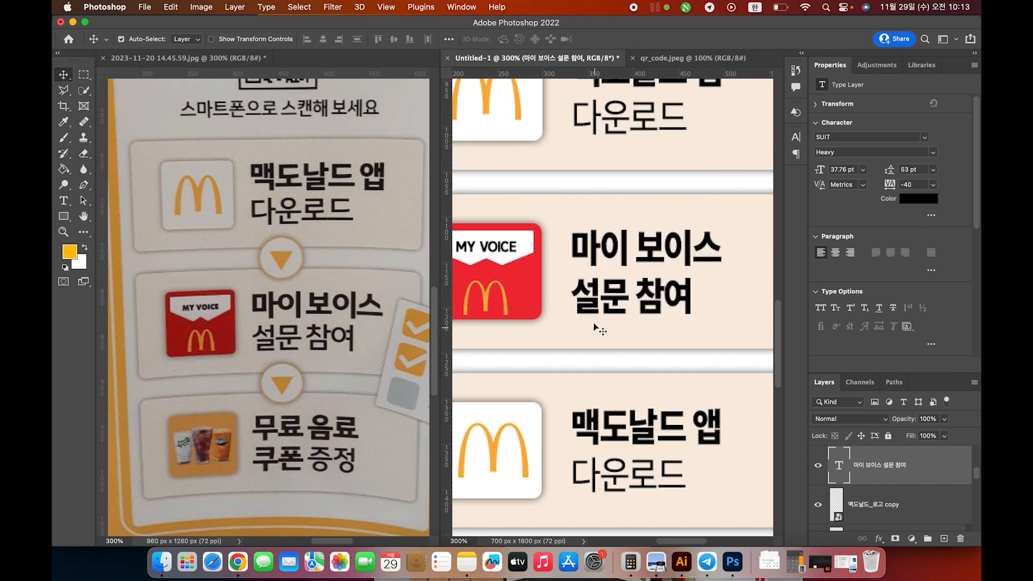
double_click(654, 300)
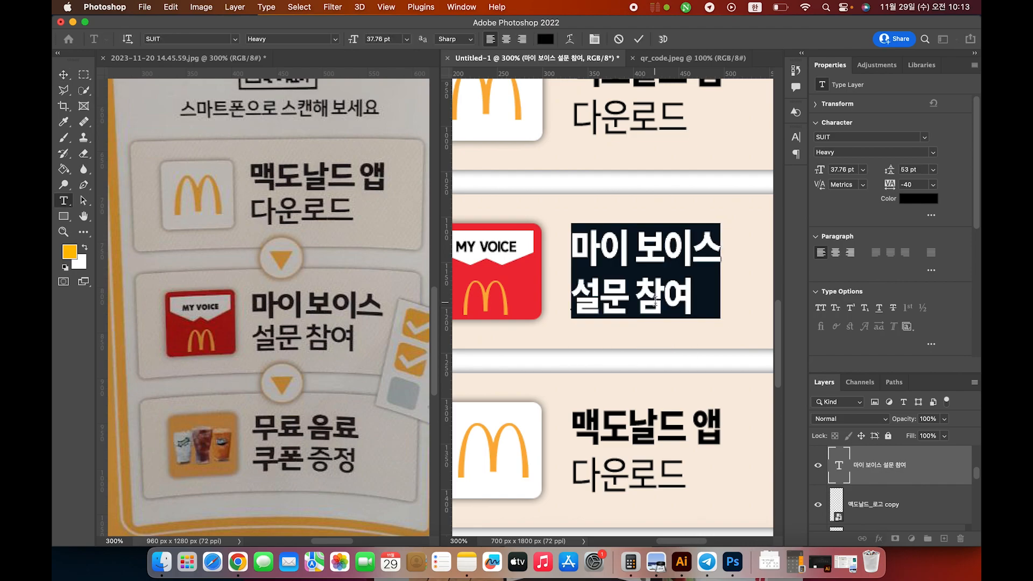
left_click(655, 302)
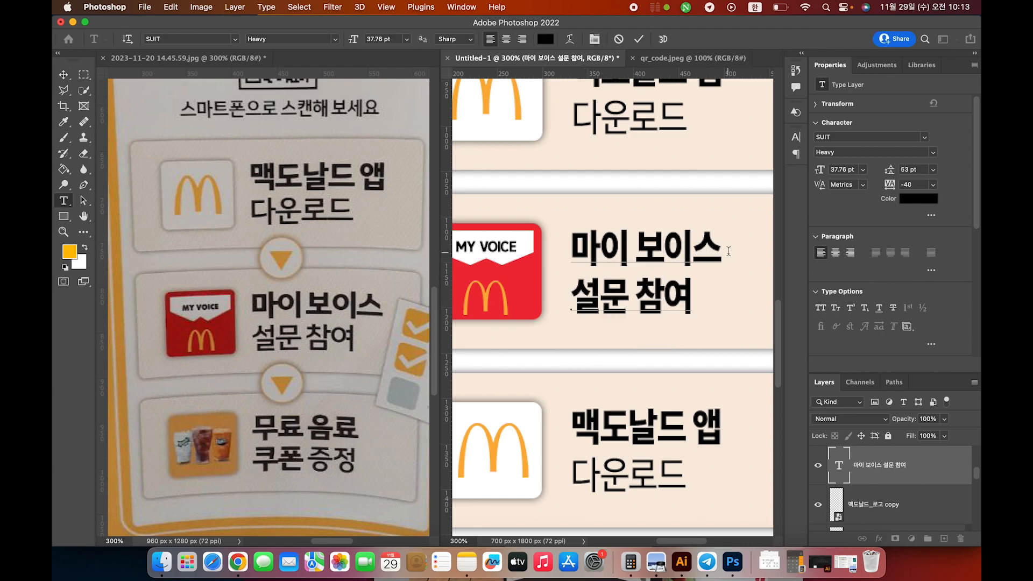
left_click_drag(766, 306, 748, 339)
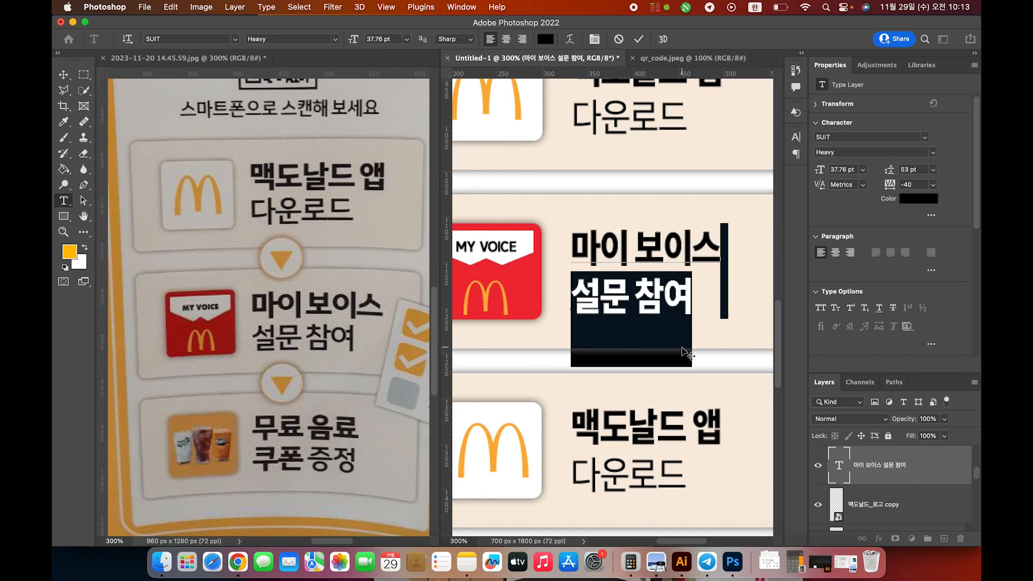
key("ctrl+Return")
key("v")
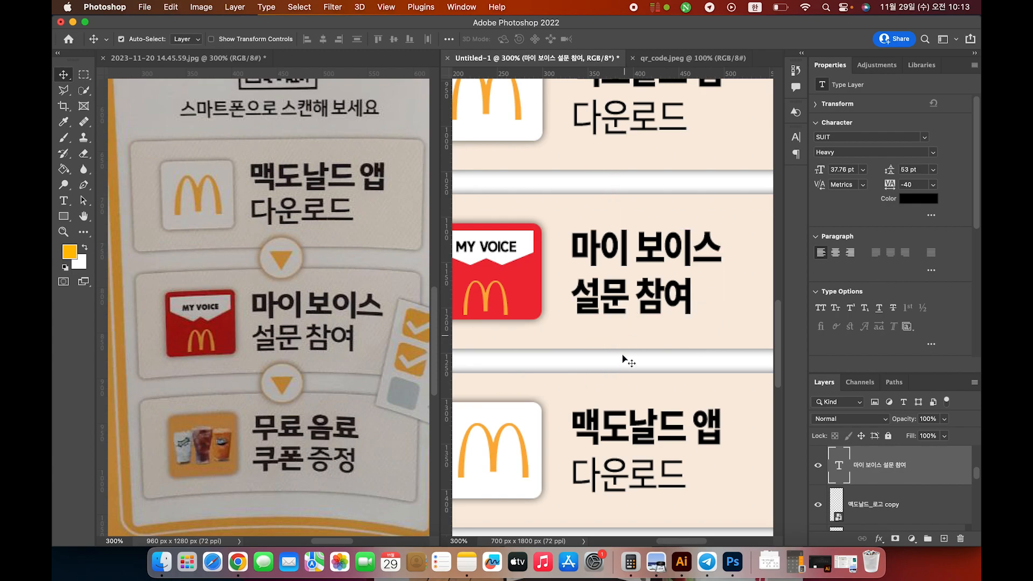
- Try to change the font weight of the middle card's text to SUIT Light
double_click(599, 290)
left_click(597, 282)
key("Right")
key("Right")
key("Right")
key("Right")
key("Right")
key("Right")
key("Right")
key("Right")
key("Right")
key("Right")
key("Right")
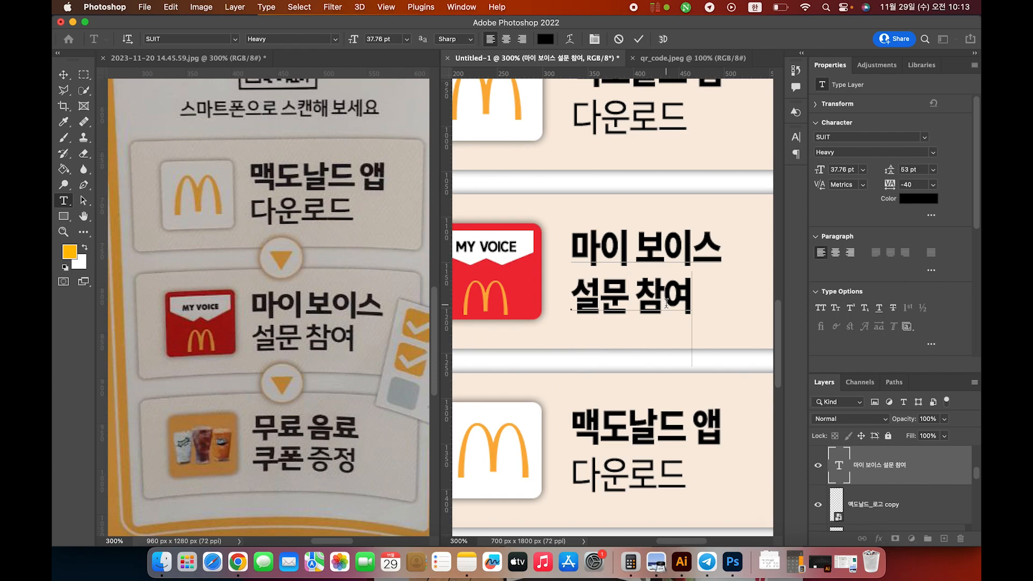
left_click_drag(692, 301, 600, 283)
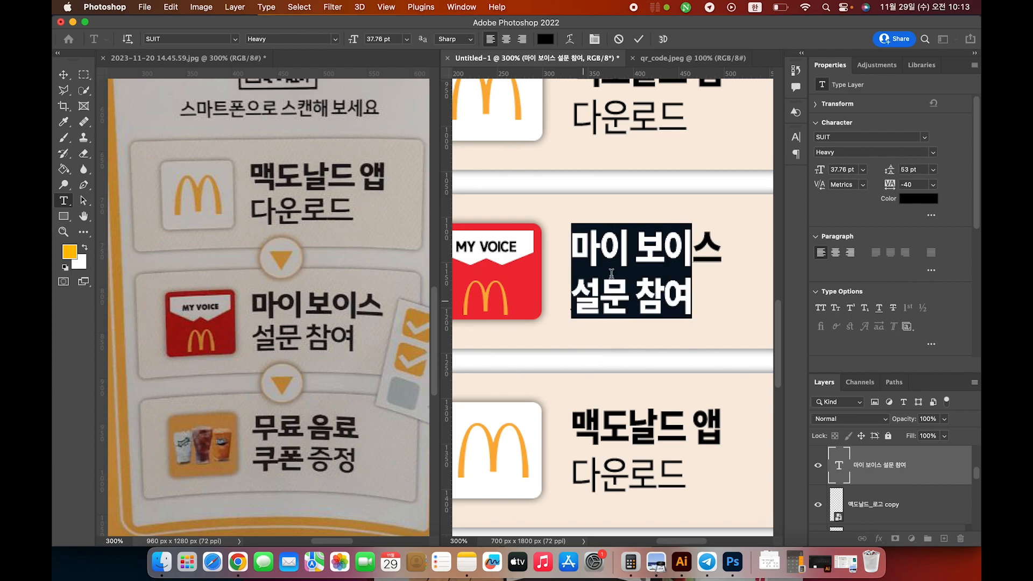
left_click(796, 136)
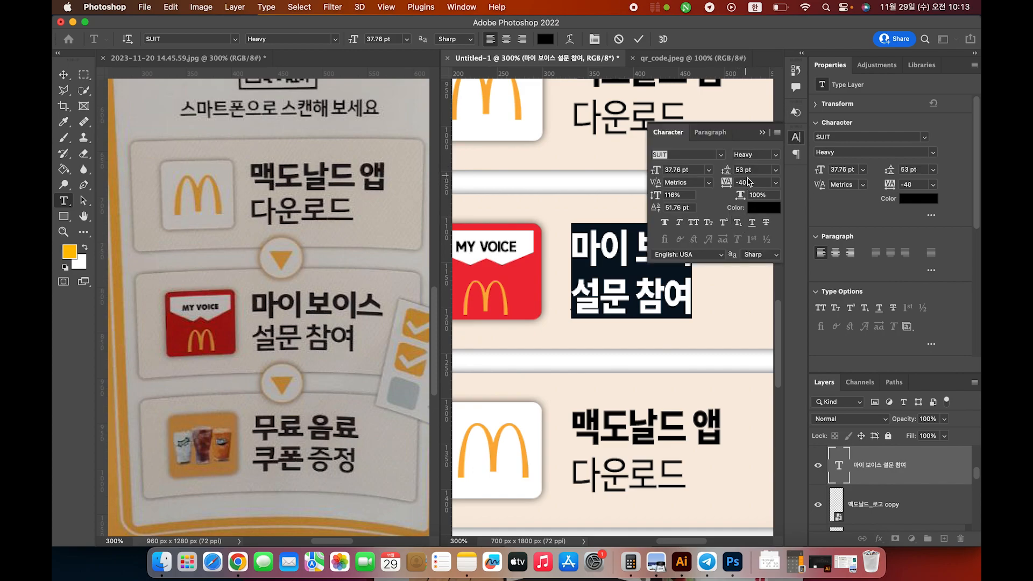
left_click(775, 157)
left_click(774, 167)
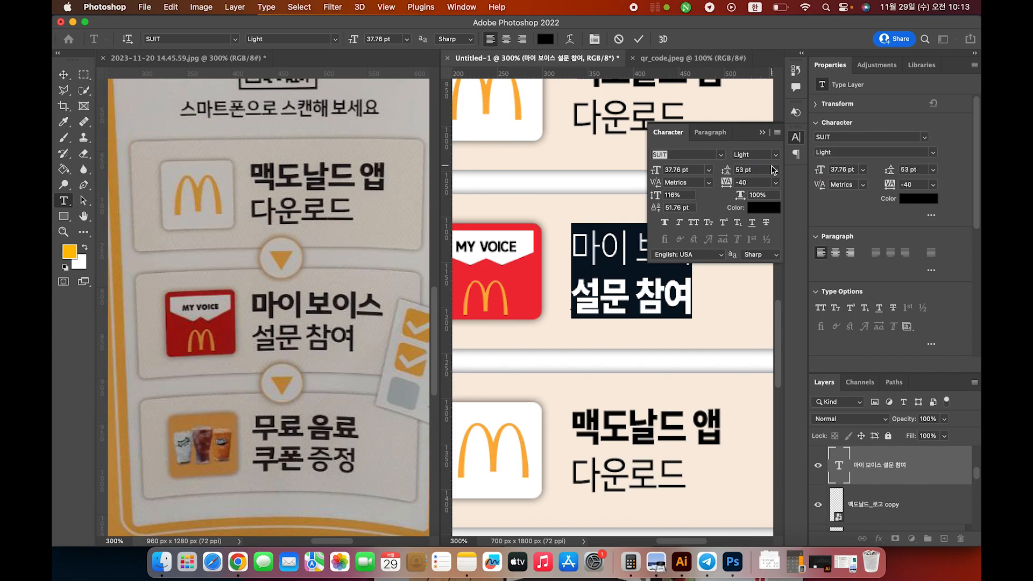
- Undo the Light weight change on the middle card's text and leave text editing
left_click(763, 133)
key("cmd+z")
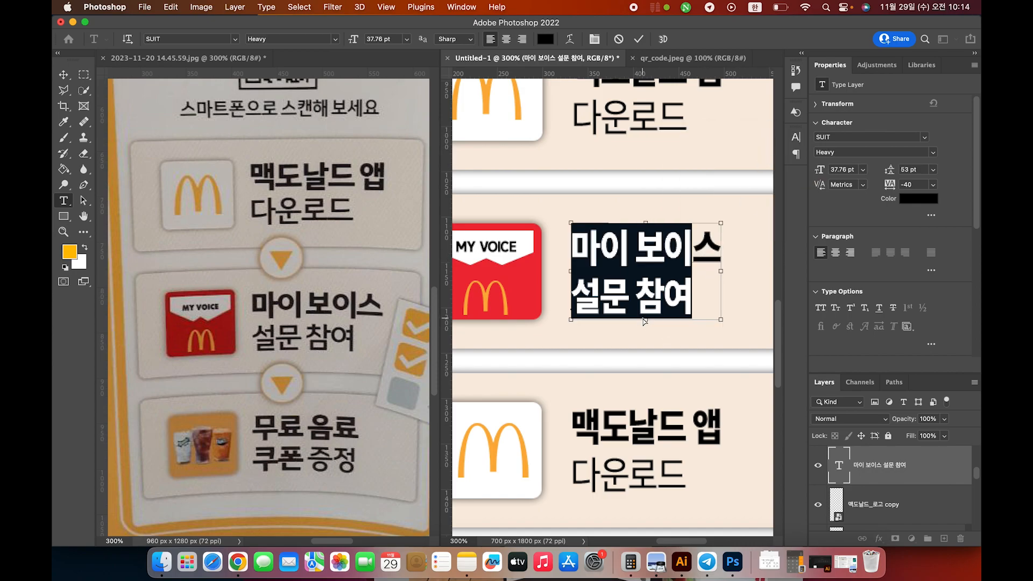
left_click(643, 289)
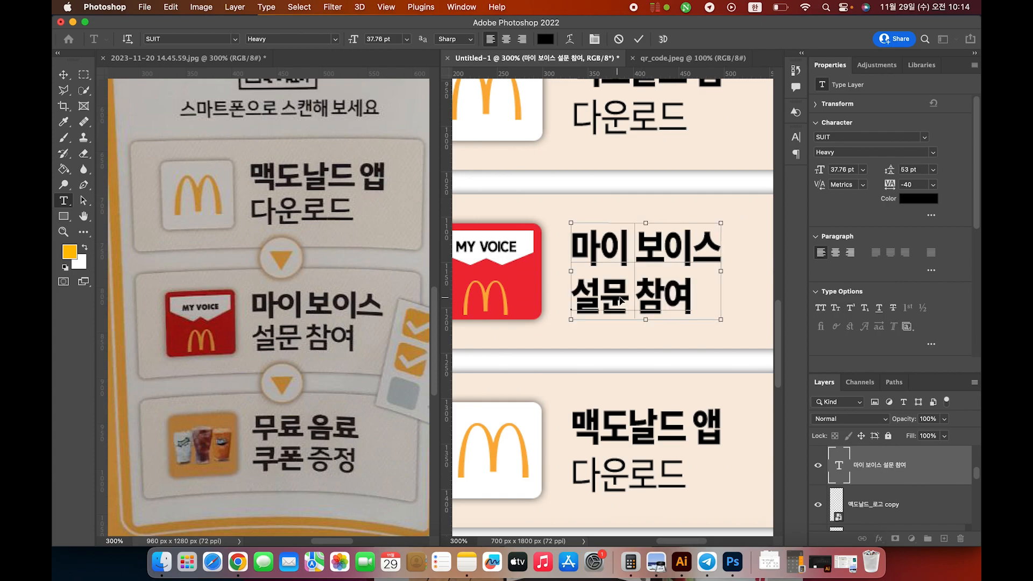
key("Escape")
key("v")
key("t")
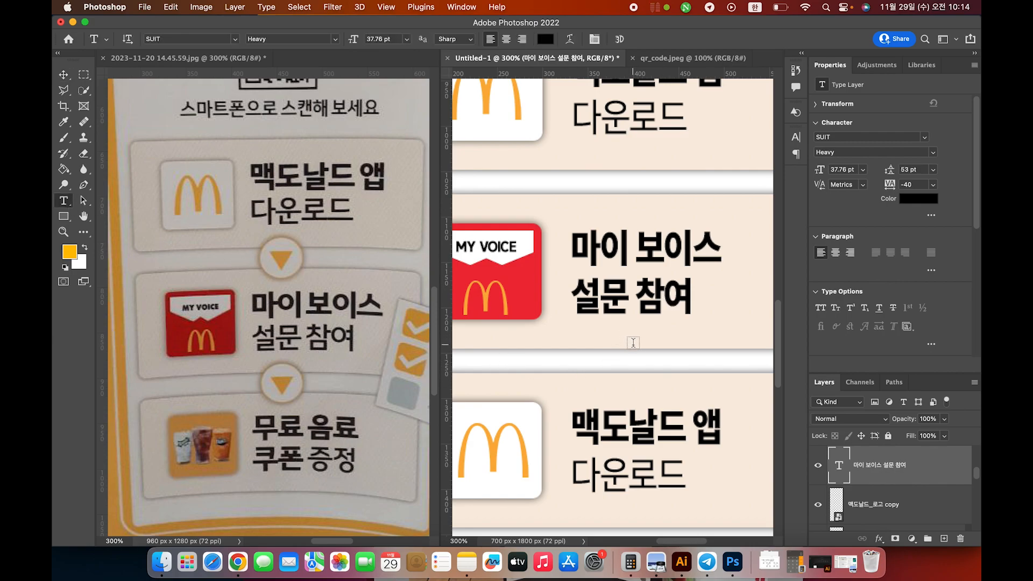
- Set only the "설문 참여" line of the middle card to SUIT Medium and commit the text
left_click(641, 318)
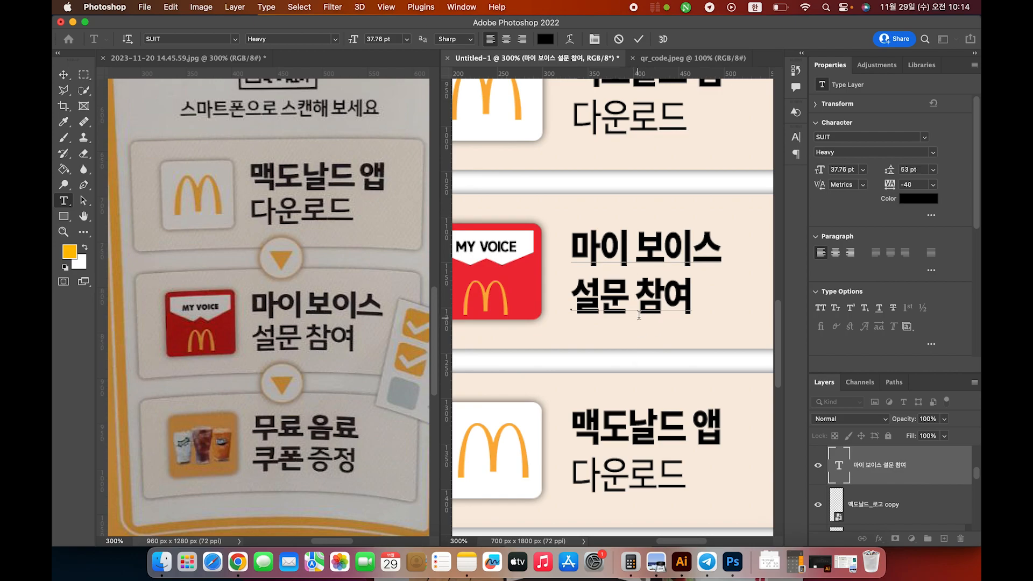
left_click(689, 310)
left_click_drag(692, 330, 602, 317)
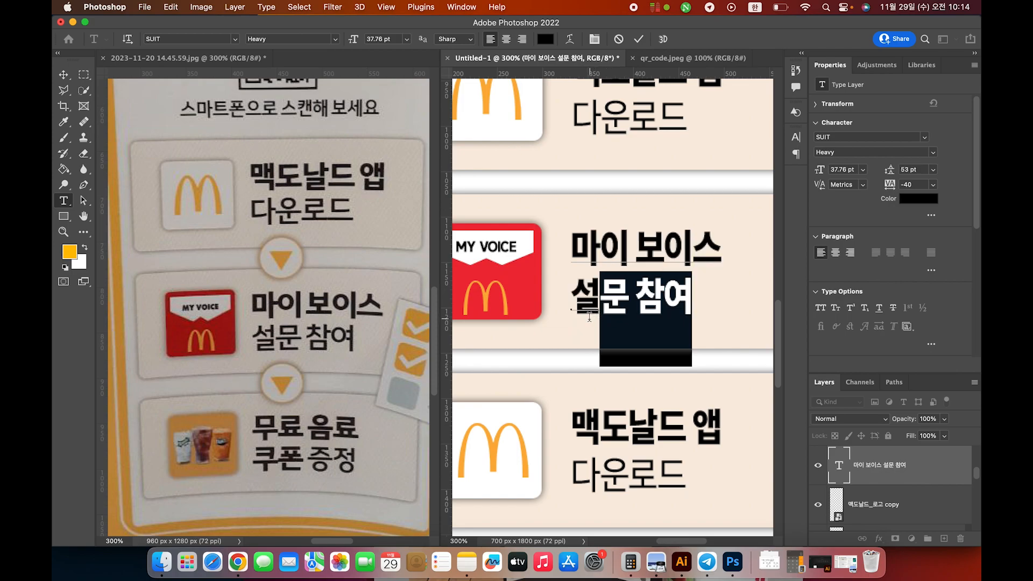
key("shift+Left")
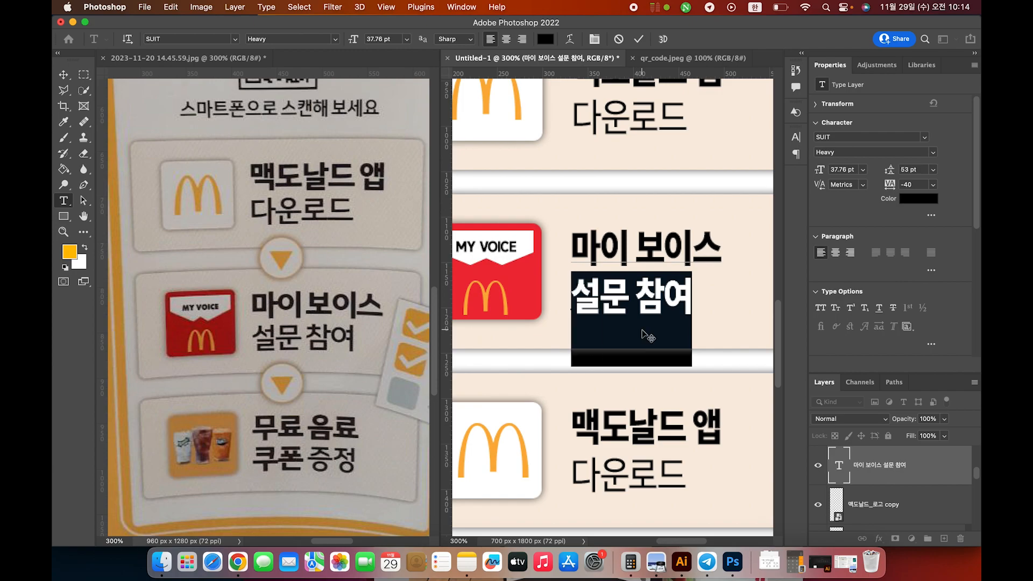
left_click(797, 137)
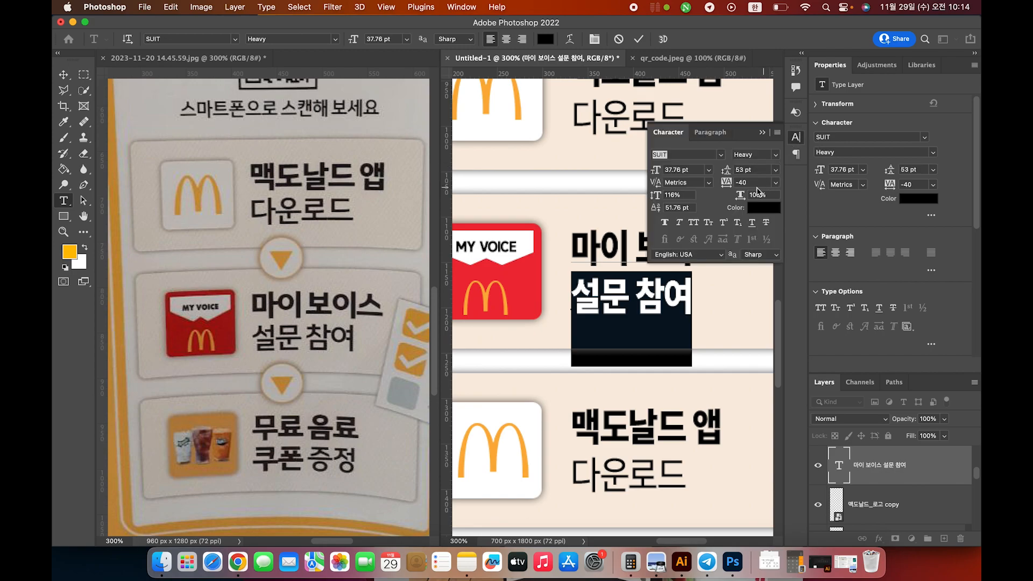
left_click(778, 155)
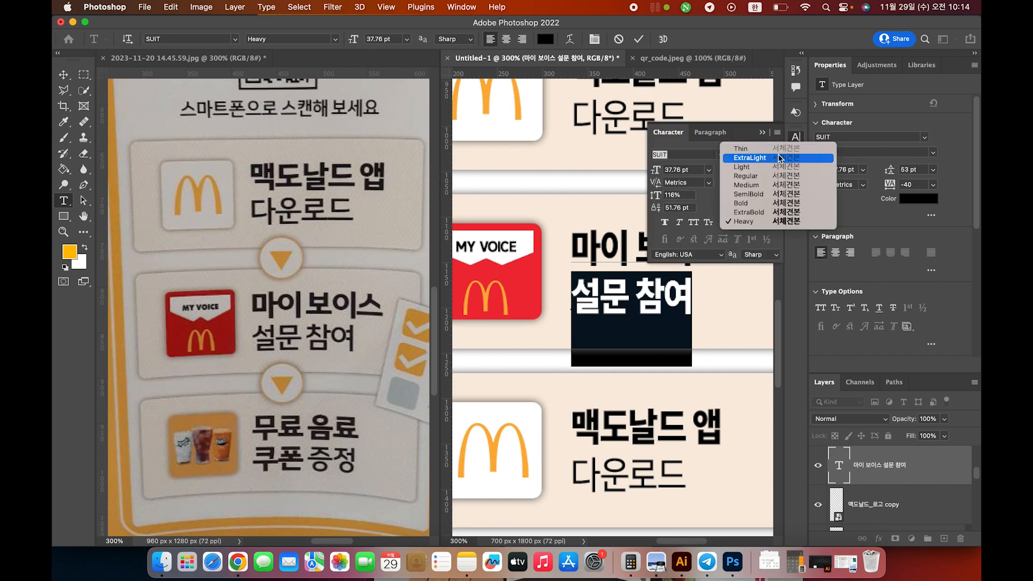
left_click(769, 188)
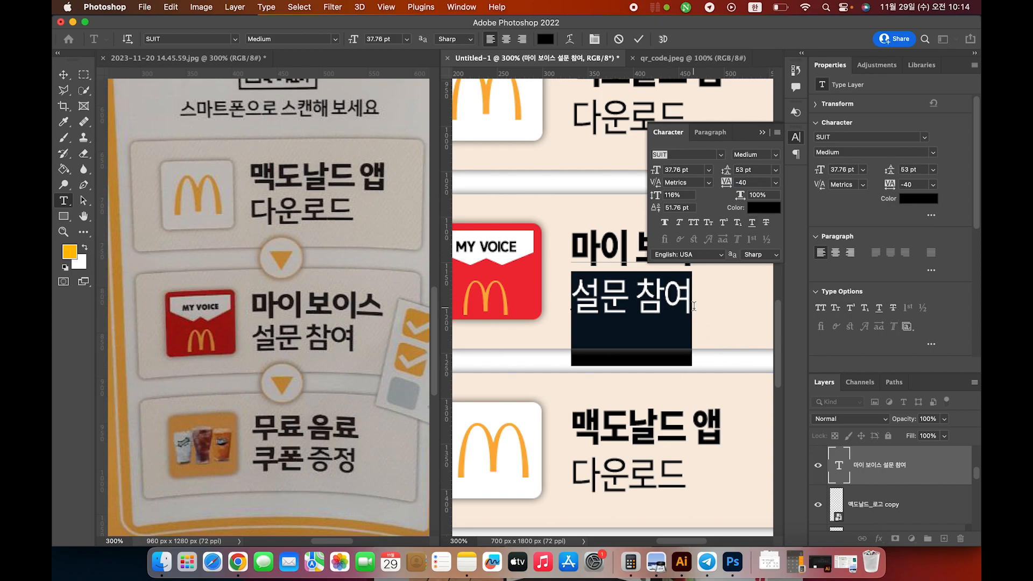
key("super+Return")
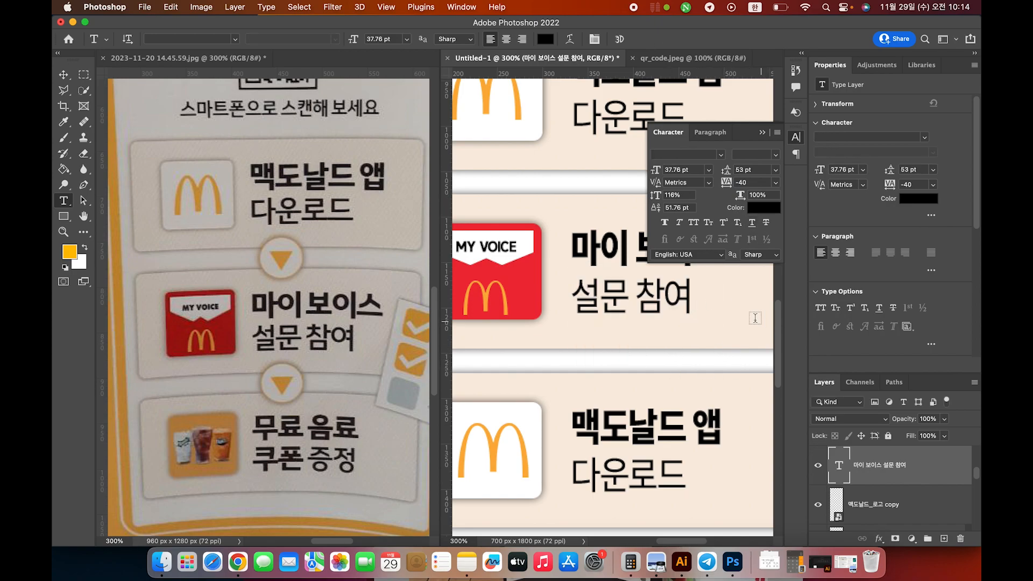
key("v")
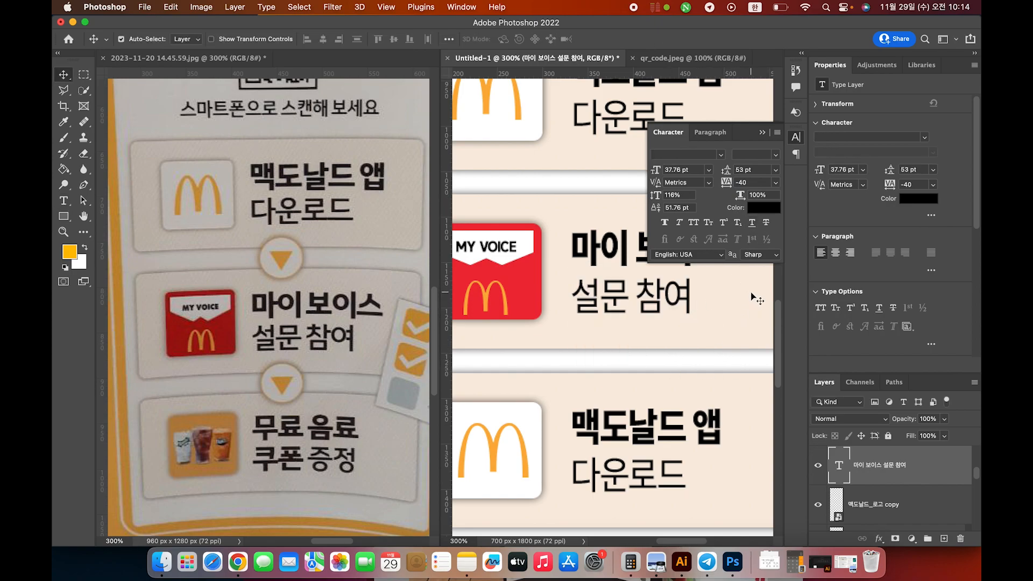
left_click(744, 286)
left_click(763, 132)
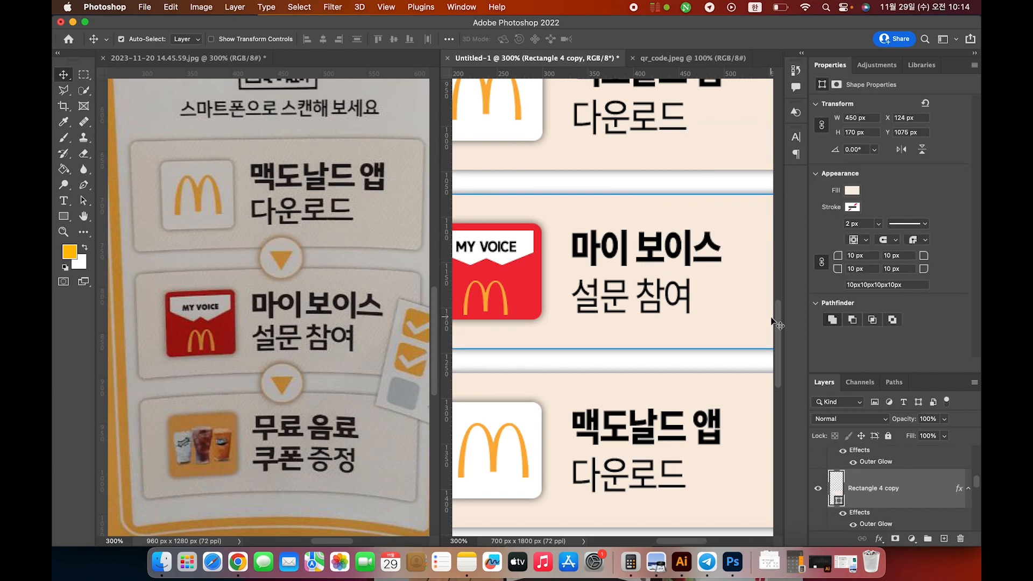
- Replace the third card's first line "맥도날드 앱" with "무로 음료"
left_click_drag(779, 328, 779, 353)
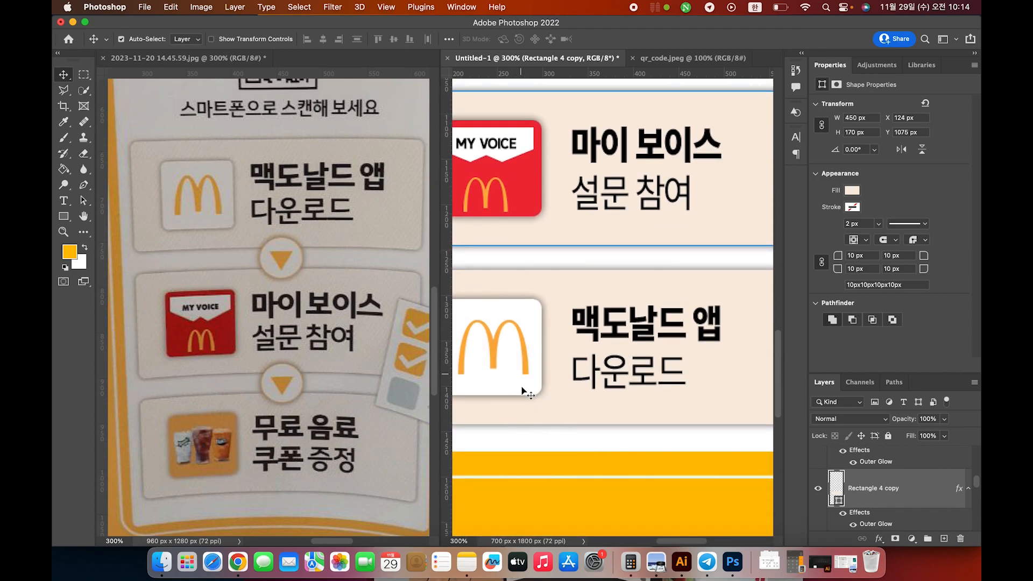
left_click(627, 329)
double_click(627, 329)
left_click(626, 326)
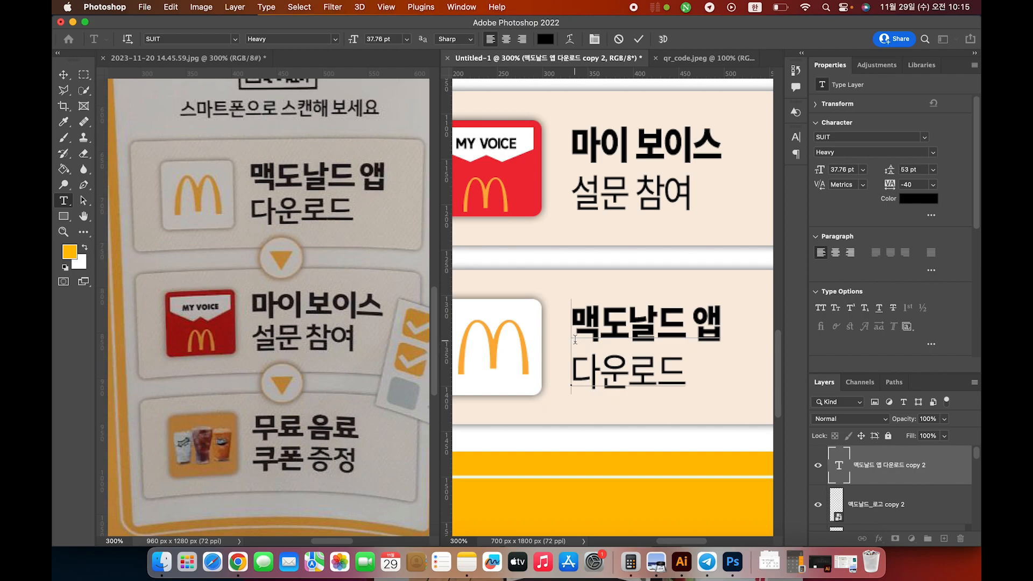
left_click_drag(719, 324, 584, 323)
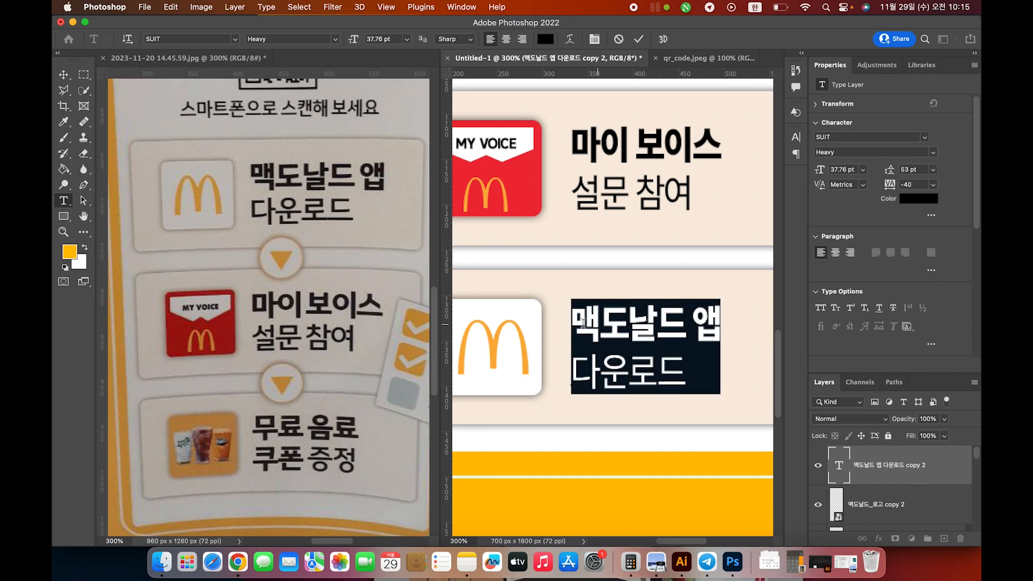
type("무")
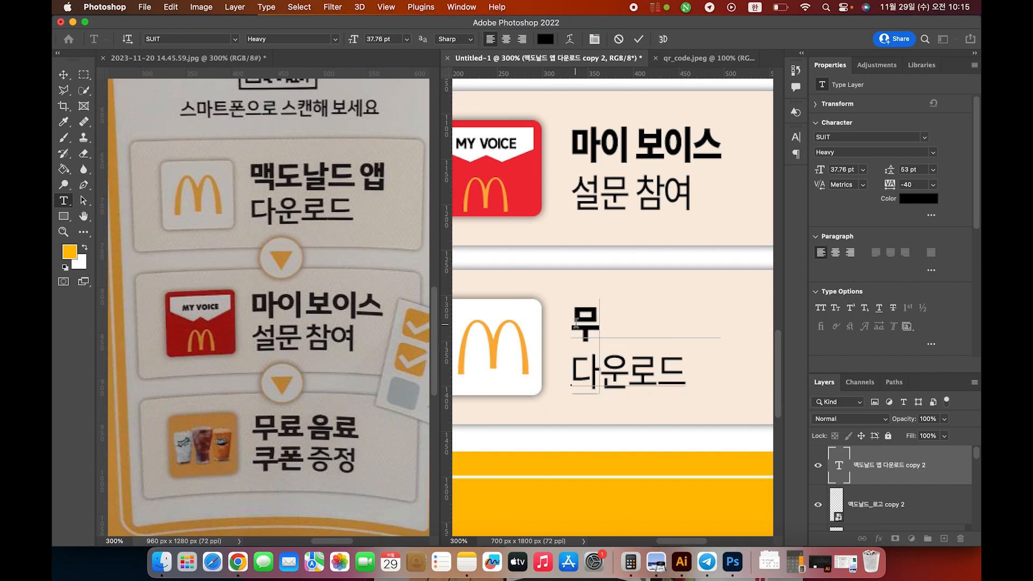
type("로 음료")
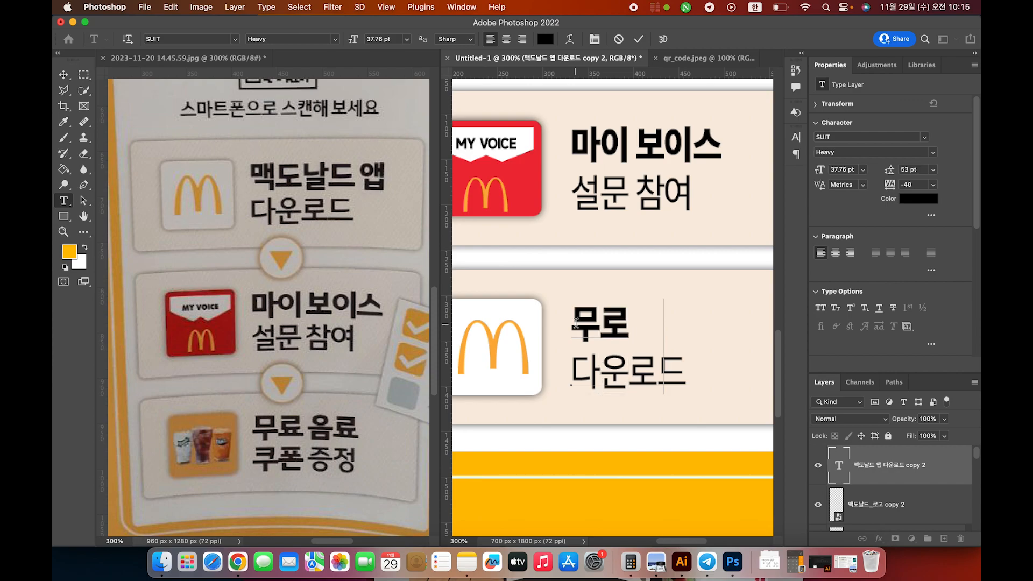
- Replace "다운" at the start of the third card's second line with "쿠폰" followed by a space
key("Down")
key("Left")
key("Left")
key("Left")
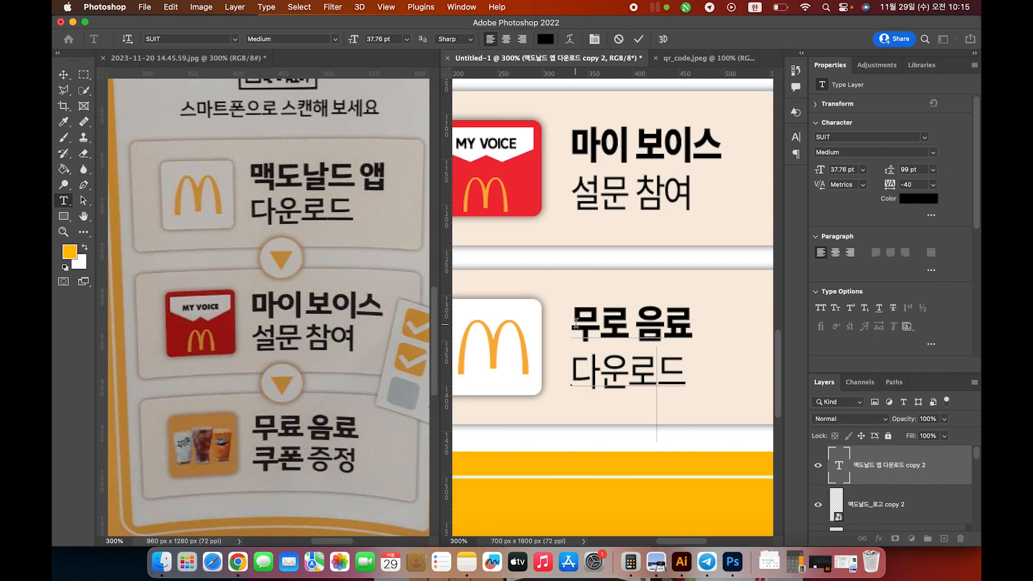
key("Delete")
key("BackSpace")
type("ㅋㅜ폰")
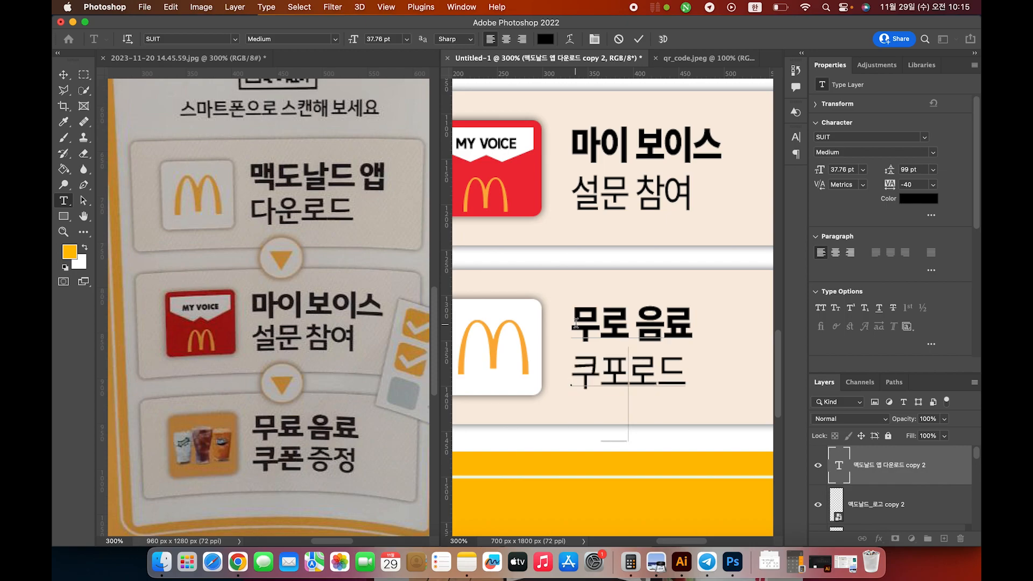
- Set the word "쿠폰" on the third card's second line to SUIT Heavy
left_click_drag(628, 384, 572, 383)
left_click(628, 320)
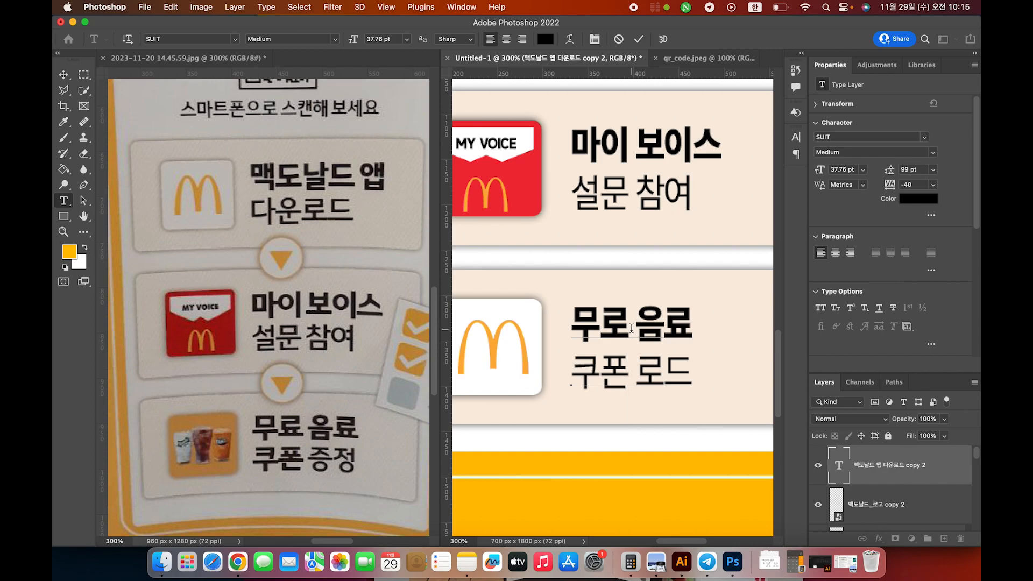
key("shift+Left")
key("shift+Left")
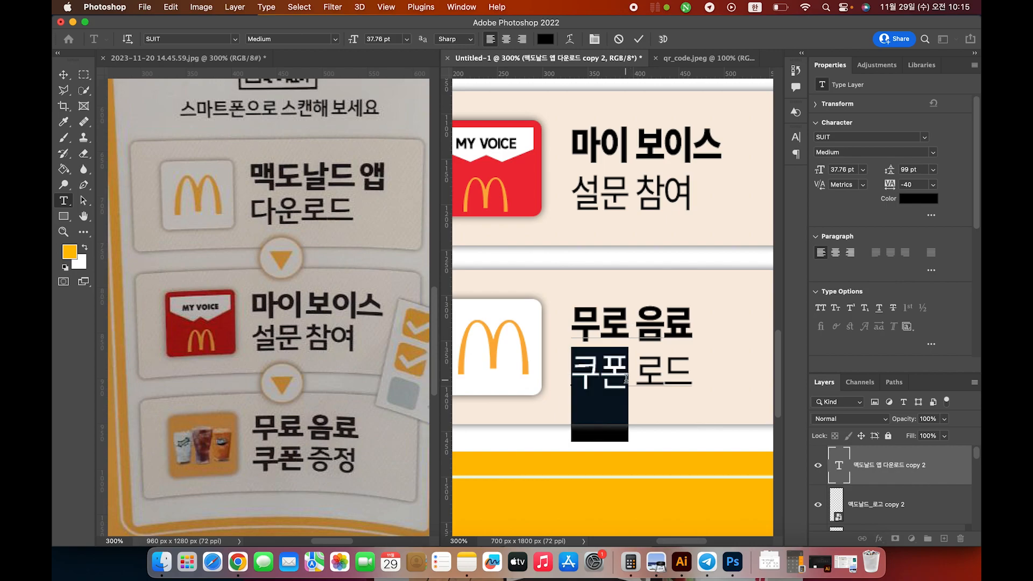
left_click(796, 137)
left_click(775, 155)
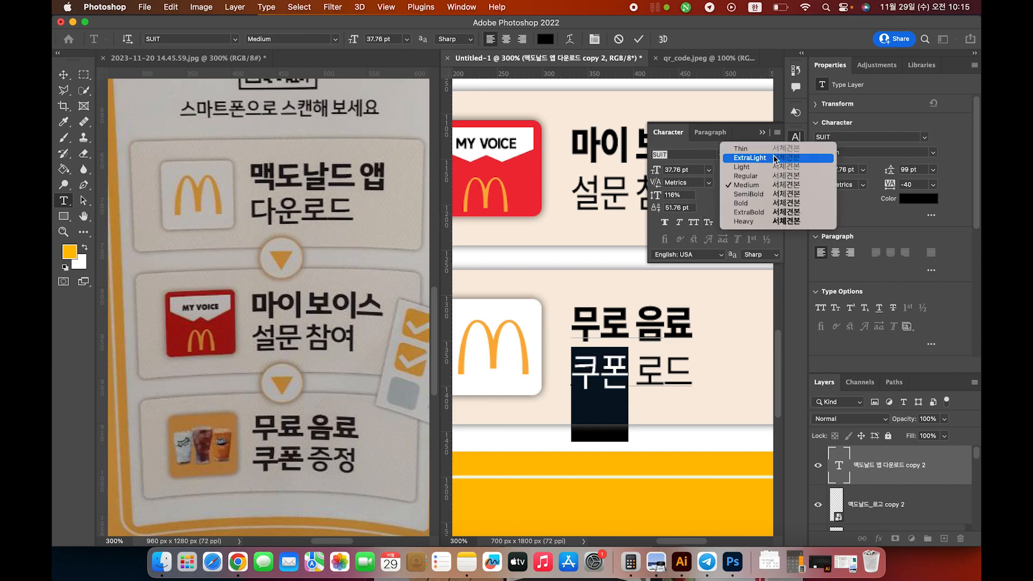
left_click(760, 226)
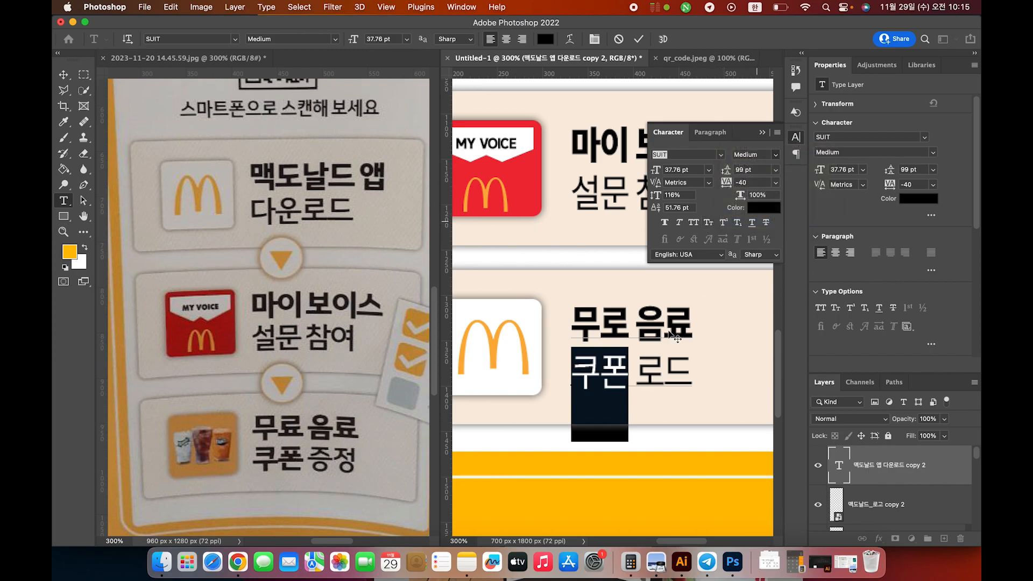
- Correct the third card's first line to read "무료 음료"
left_click(617, 325)
key("BackSpace")
type("료")
key("Right")
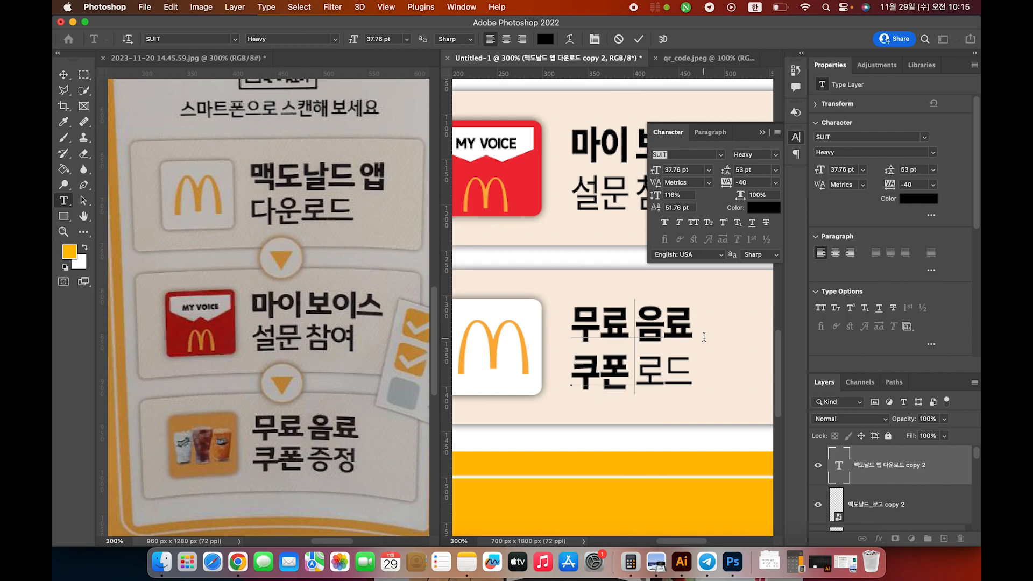
- Replace the remaining "로드" on the third card's second line with "증정" and commit the text
key("super")
key("Right")
left_click_drag(639, 383, 671, 388)
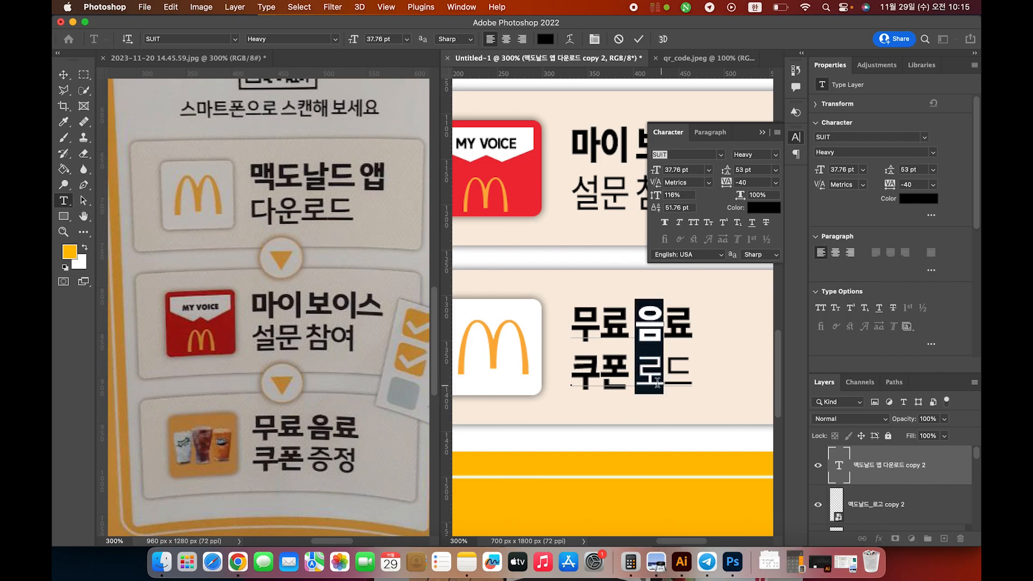
left_click(653, 383)
key("Right")
key("Right")
key("BackSpace")
key("BackSpace")
type("증정")
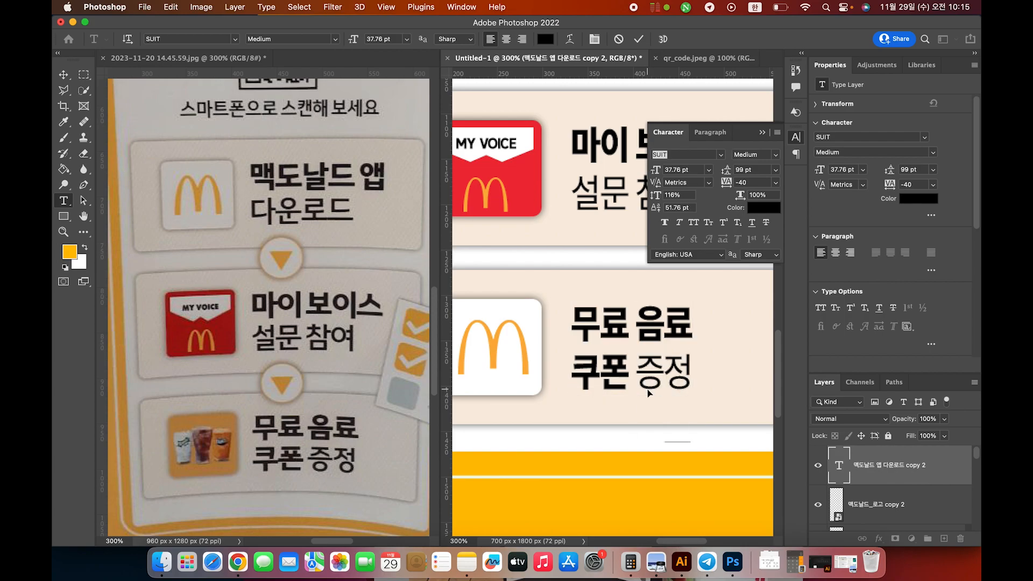
key("ctrl+Return")
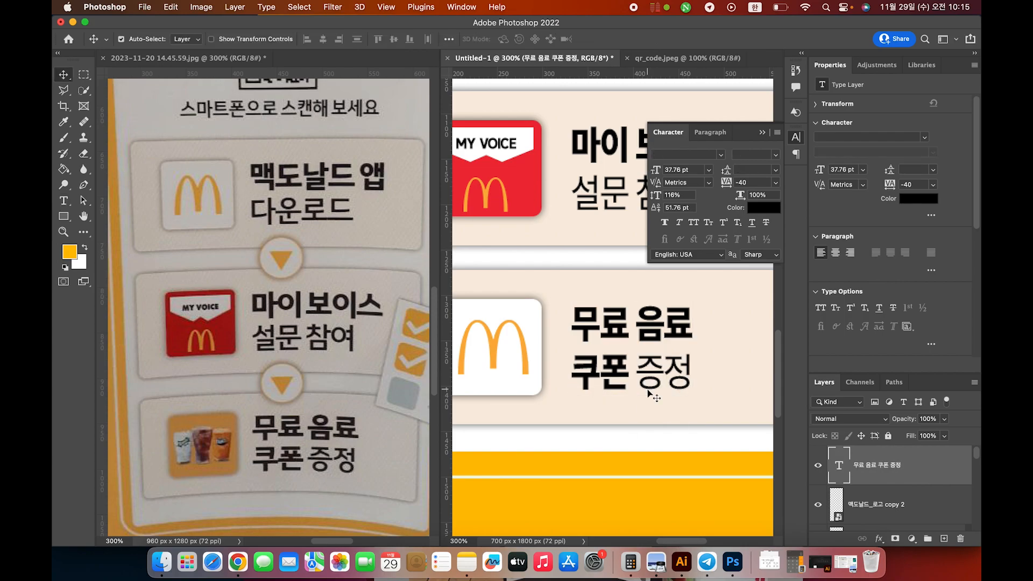
left_click(762, 132)
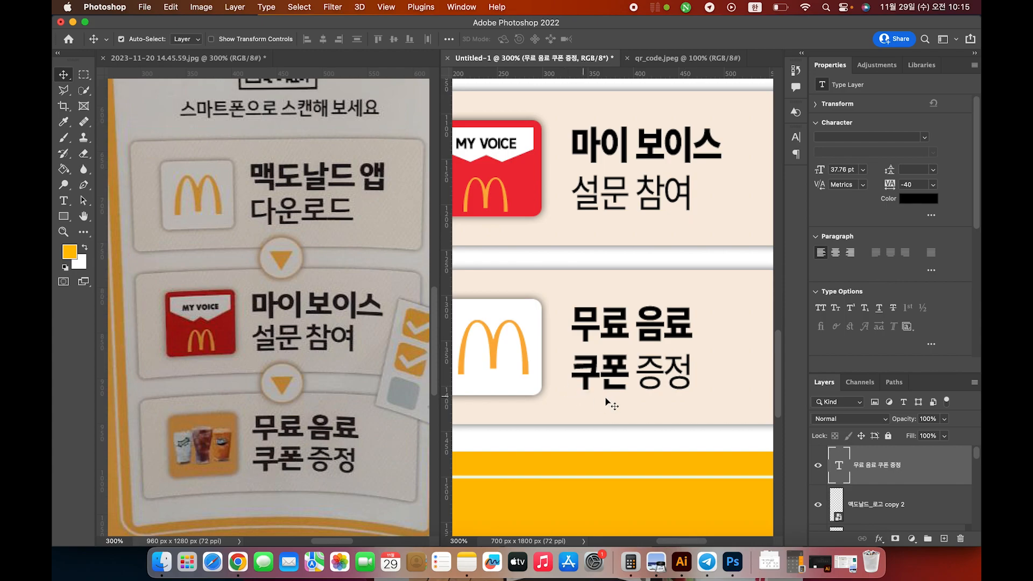
- Recolour the third card's white rounded icon square with orange fill #e4ac49
left_click(510, 395)
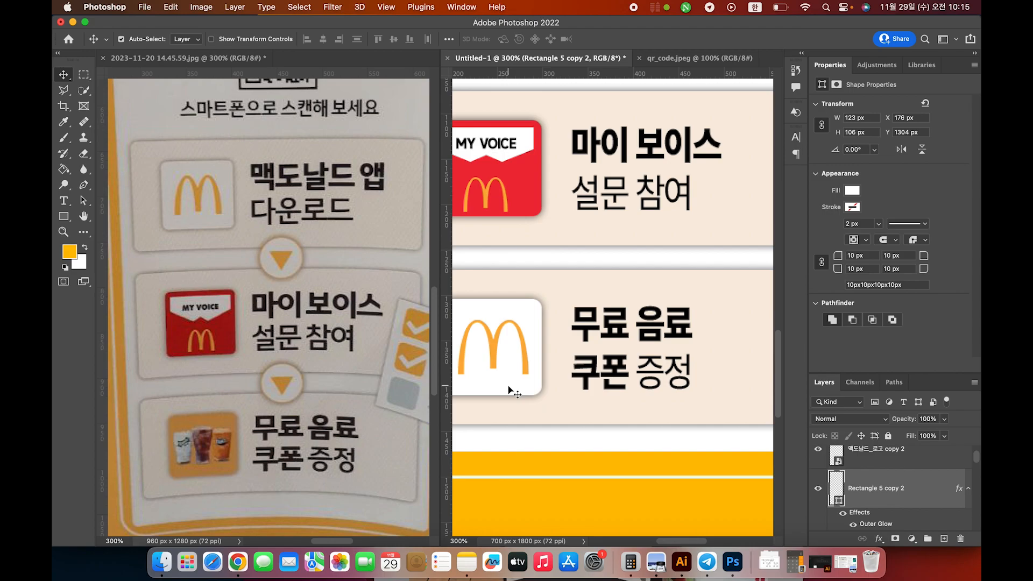
double_click(836, 491)
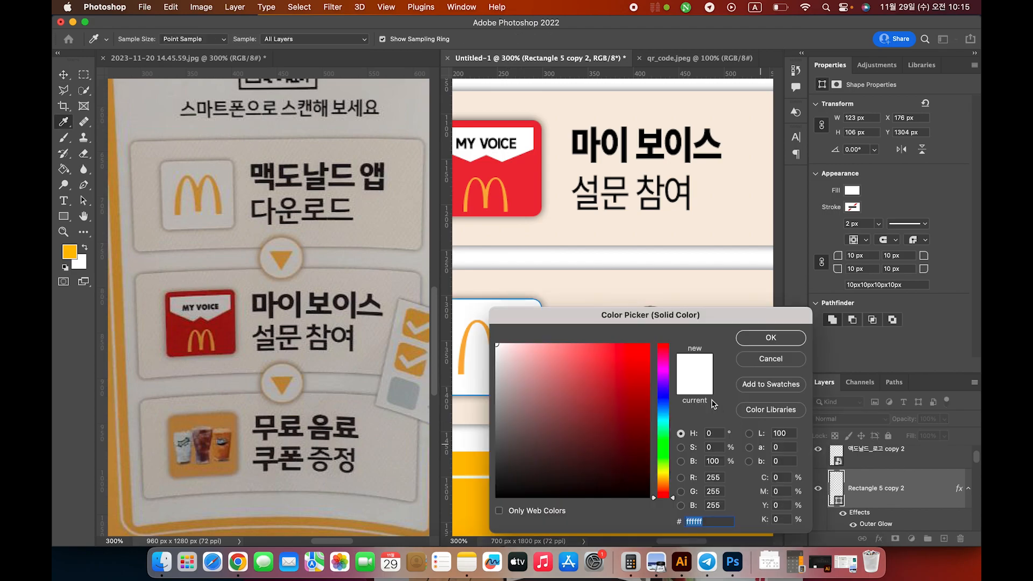
left_click(663, 478)
left_click(613, 370)
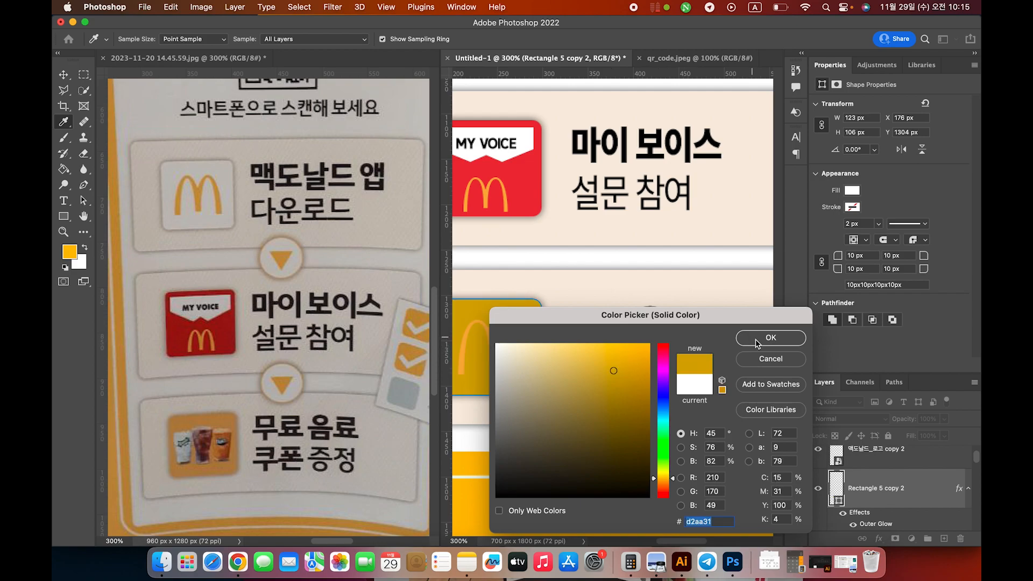
left_click(602, 360)
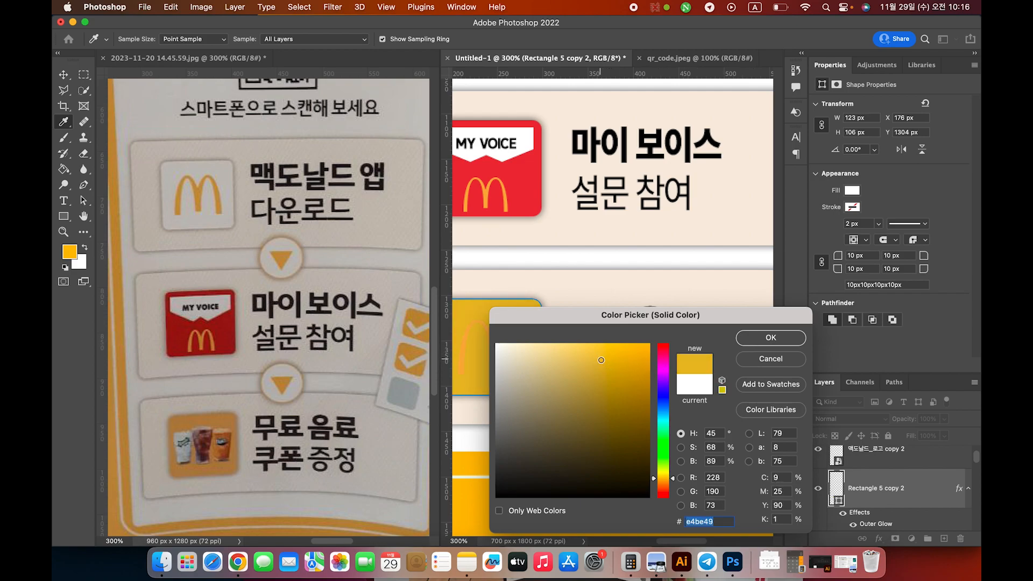
left_click(664, 482)
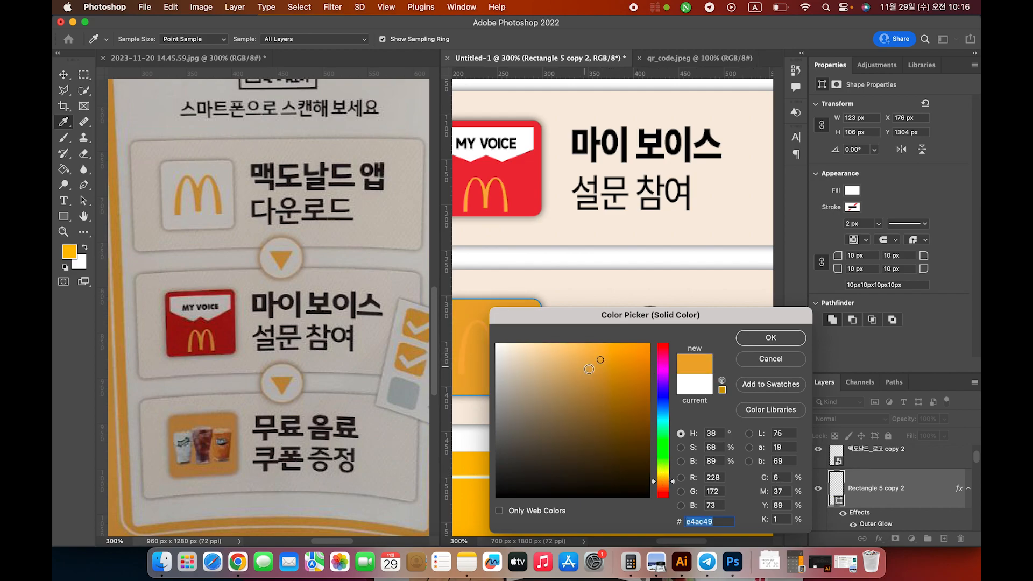
left_click(764, 339)
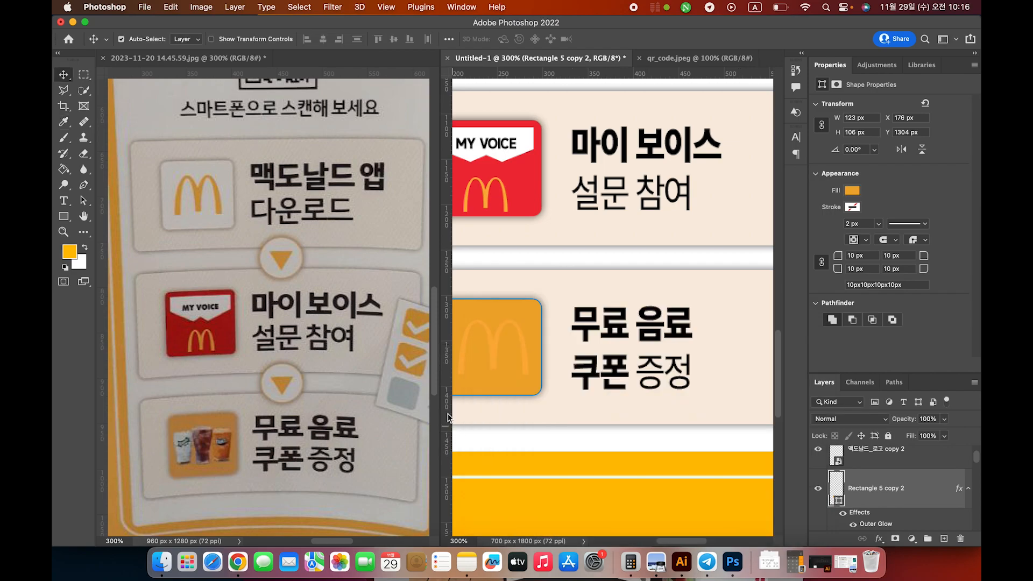
- Delete the McDonald's logo from the third card's orange icon square
left_click(492, 351)
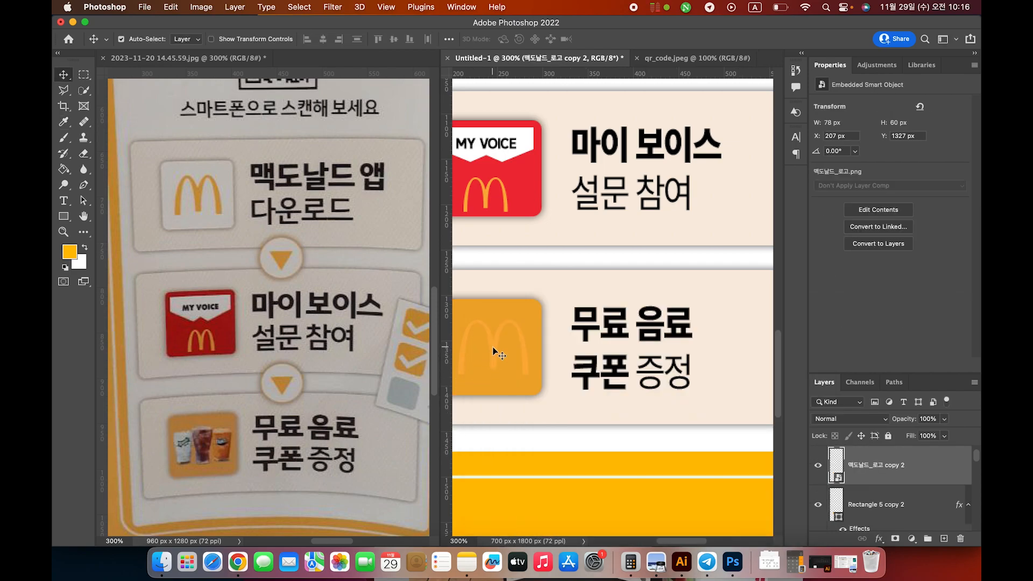
key("Delete")
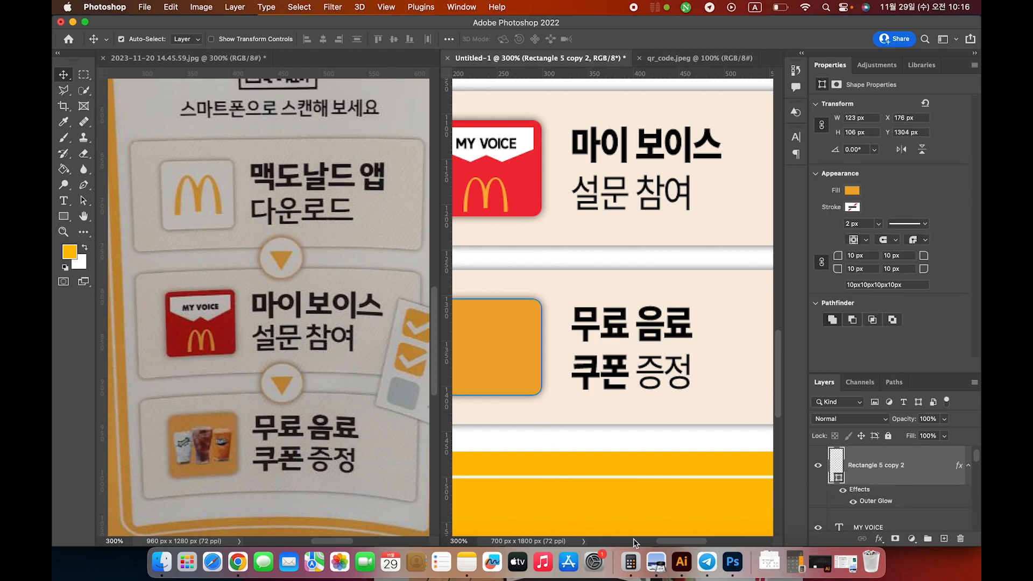
left_click_drag(686, 547, 683, 546)
scroll(683, 546, "left", 3)
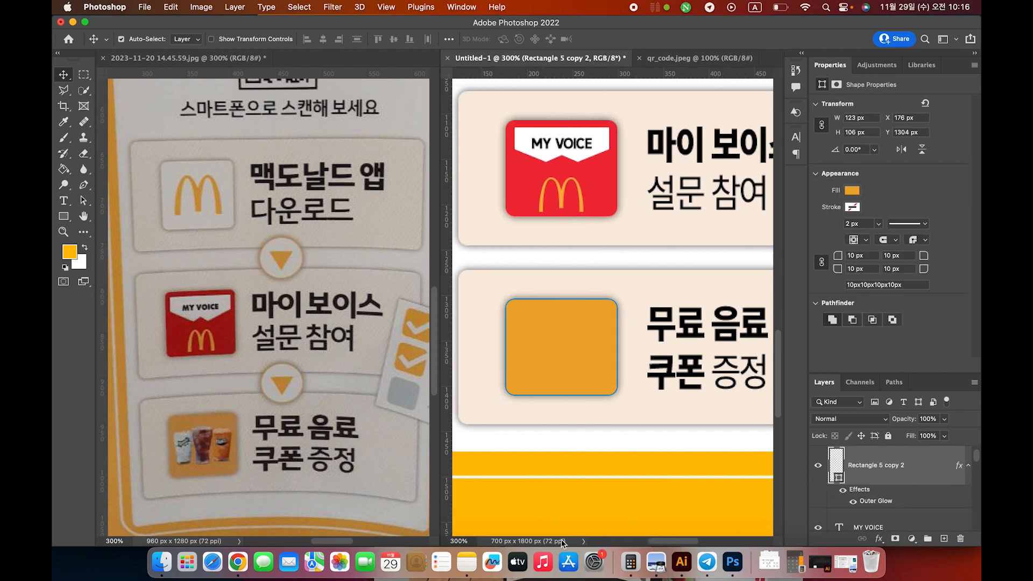
- Open the three drink photos 사이다.jpeg, 콜라.jpeg and 환타.jpeg from the 맥도날드 배너 folder
key("super")
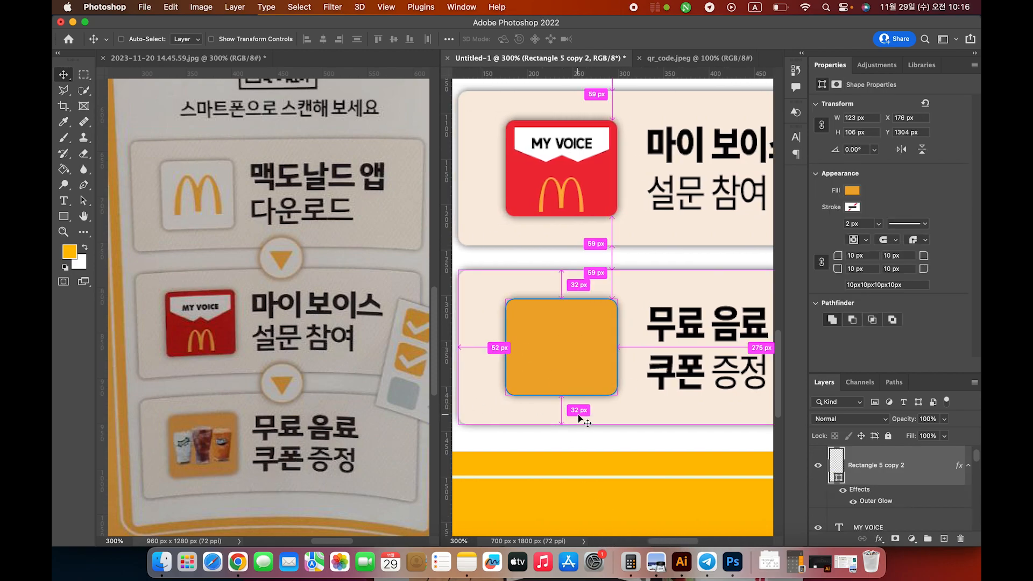
key("super+o")
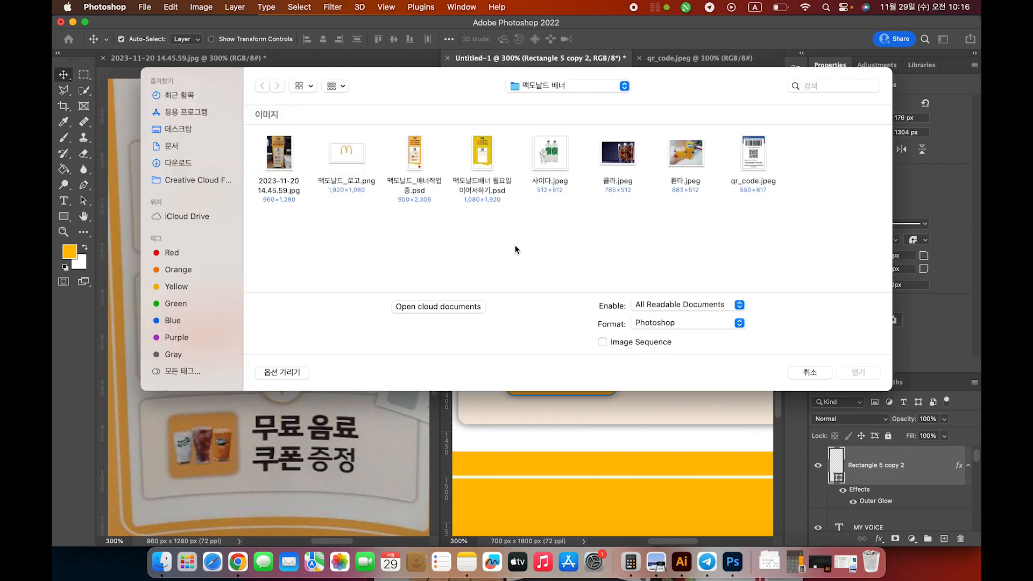
left_click_drag(665, 209, 531, 133)
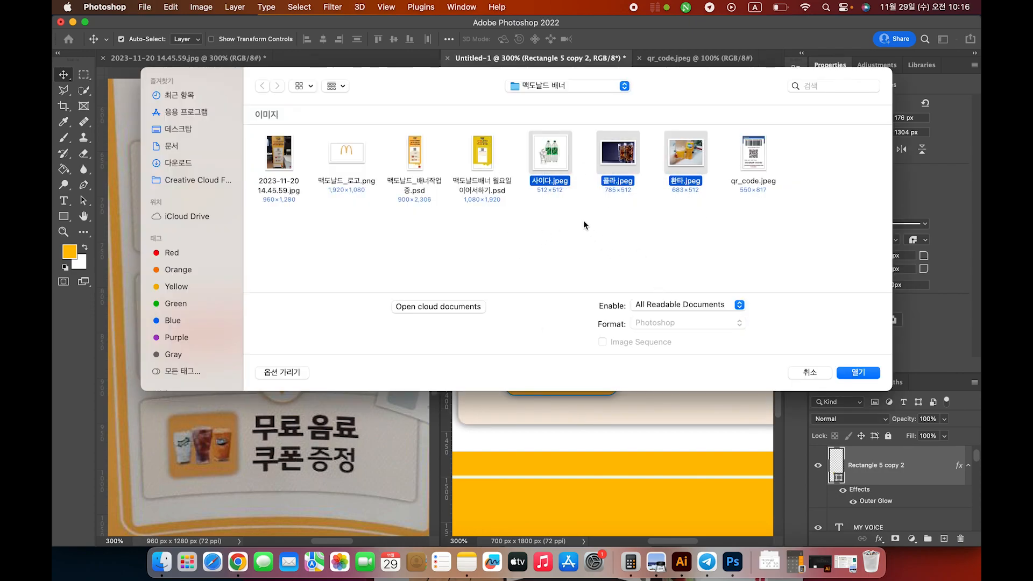
left_click(858, 372)
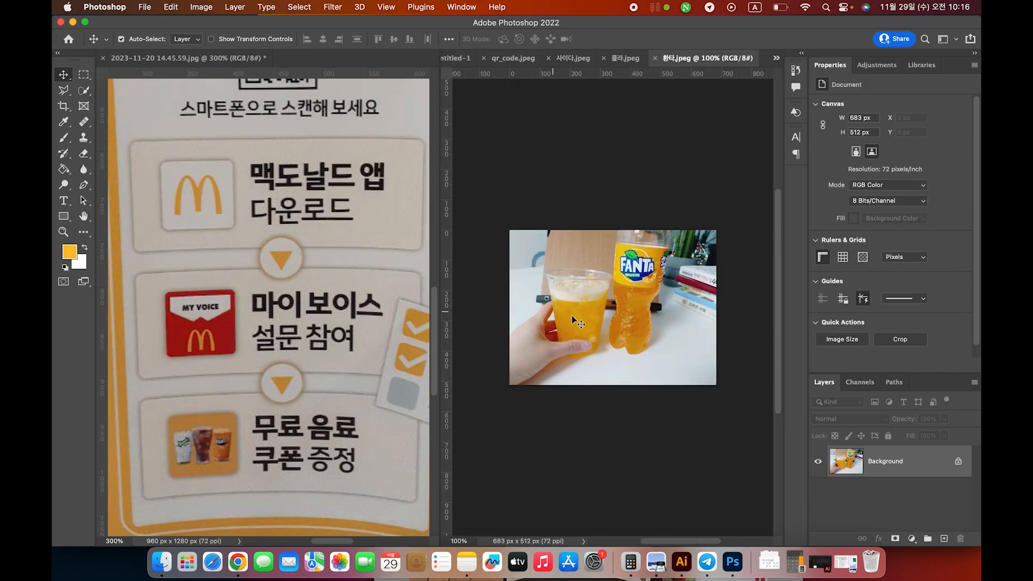
- Cover the thumb over the cup in 환타.jpeg with orange drink texture using the Clone Stamp tool
key("super+plus")
key("super+plus")
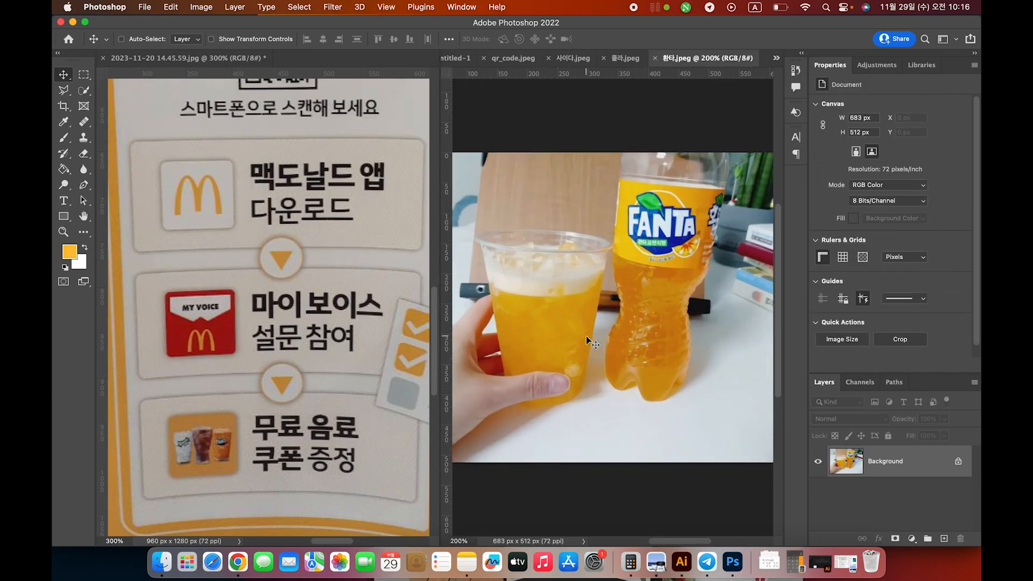
left_click_drag(594, 340, 665, 340)
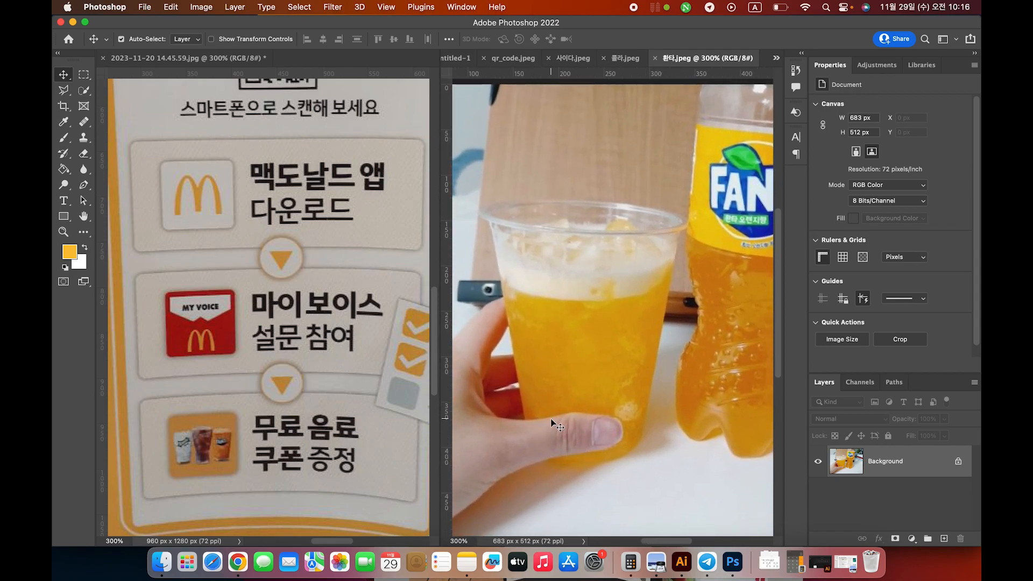
left_click(84, 137)
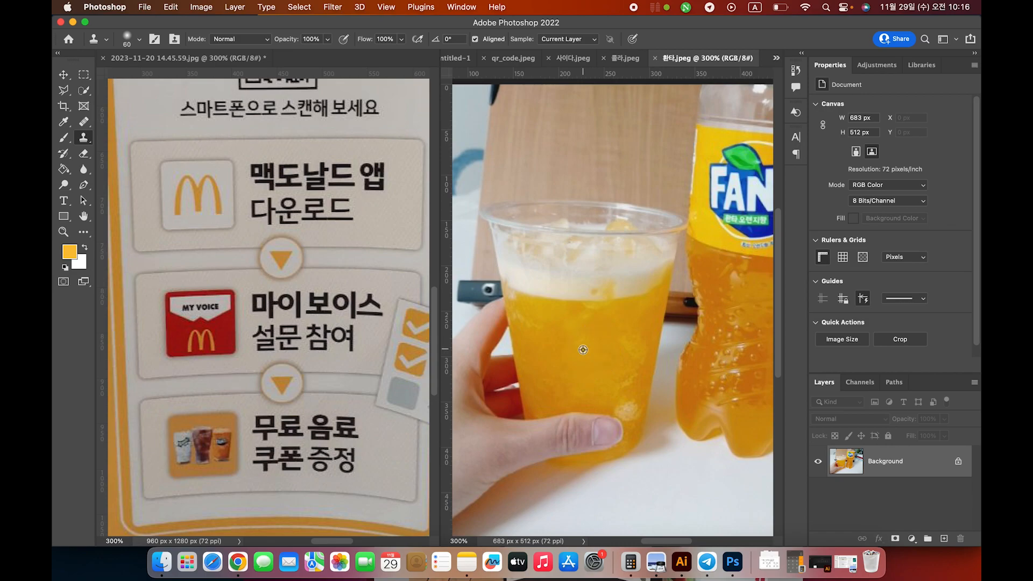
key("super+0")
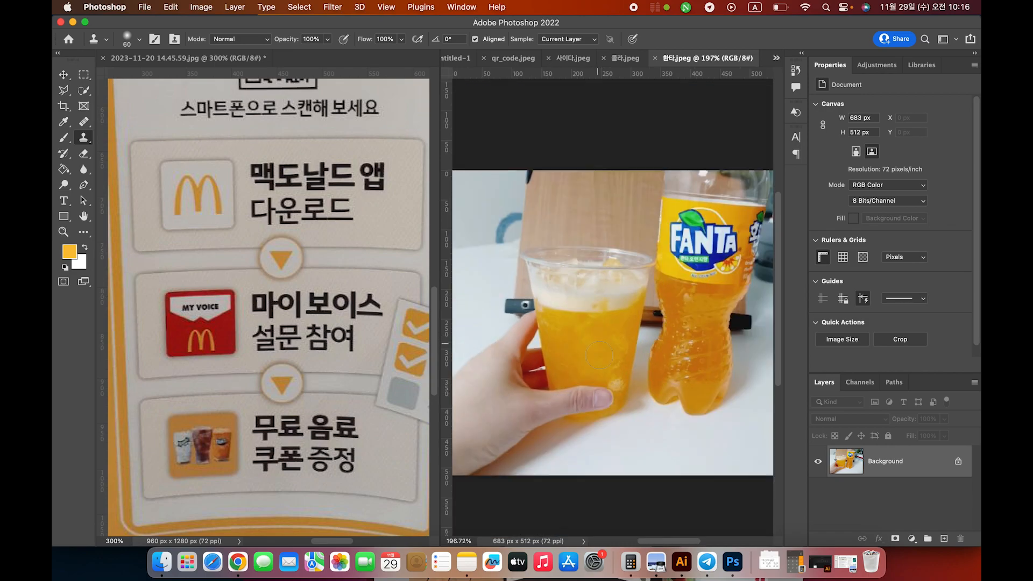
left_click(602, 383, "alt")
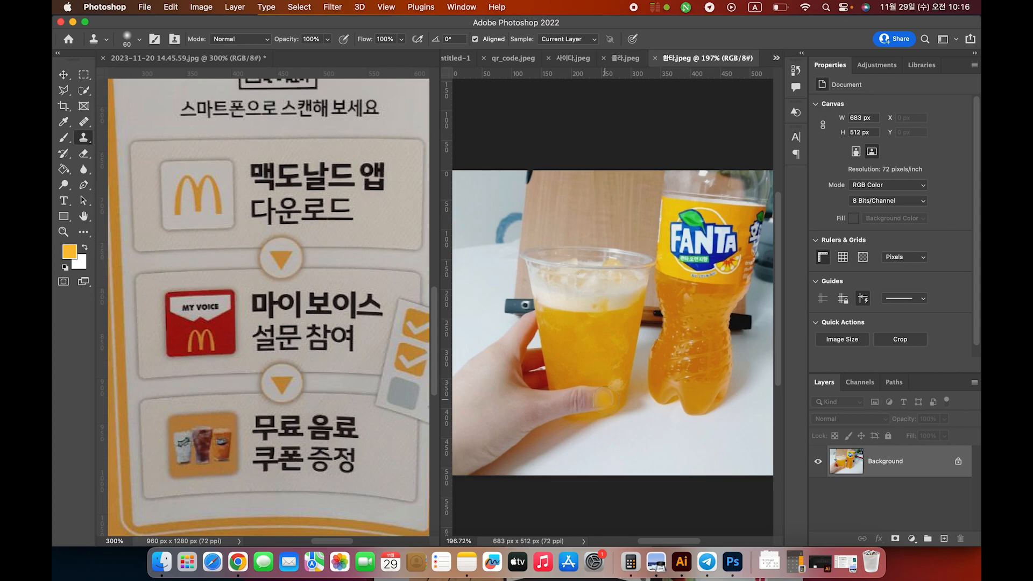
mouse_move(597, 401)
left_mouse_down()
mouse_move(576, 394)
mouse_move(562, 363)
mouse_move(541, 395)
mouse_move(554, 386)
mouse_move(541, 385)
mouse_move(554, 400)
mouse_move(573, 396)
mouse_move(549, 389)
mouse_move(567, 406)
mouse_move(573, 401)
mouse_move(554, 400)
mouse_move(593, 401)
left_mouse_up()
left_click(590, 332, "alt")
left_click(607, 370, "alt")
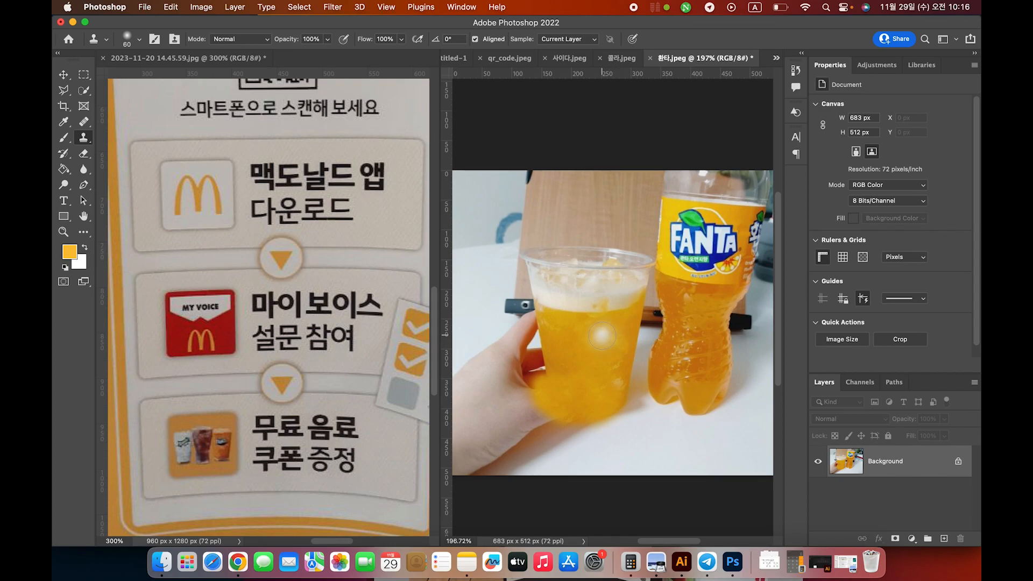
- Trace the orange drink cup's left side, rounded base and right side up to the rim with the Pen tool in Path mode
scroll(580, 323, "right", 2)
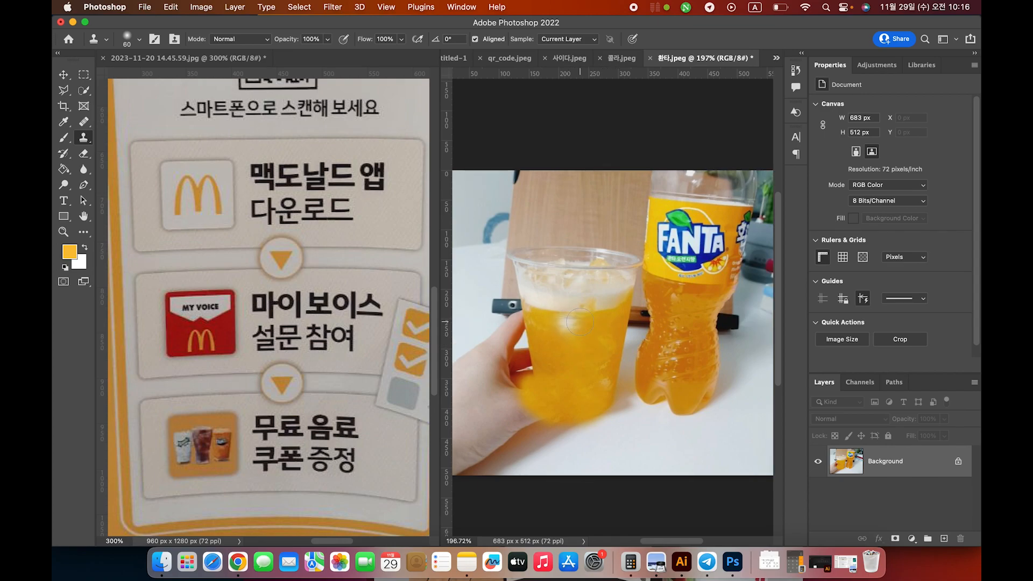
left_click(84, 187)
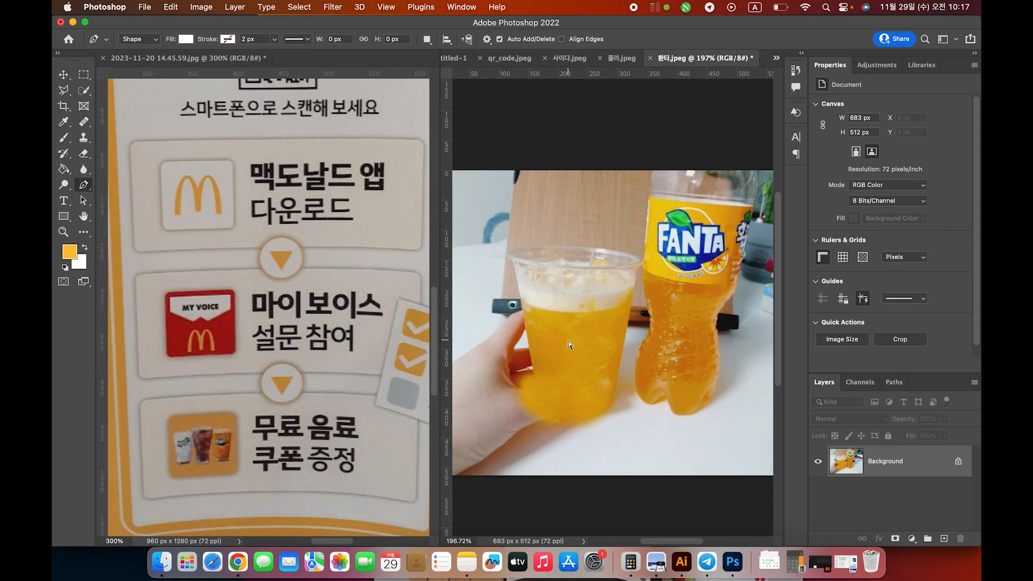
scroll(570, 344, "up", 5)
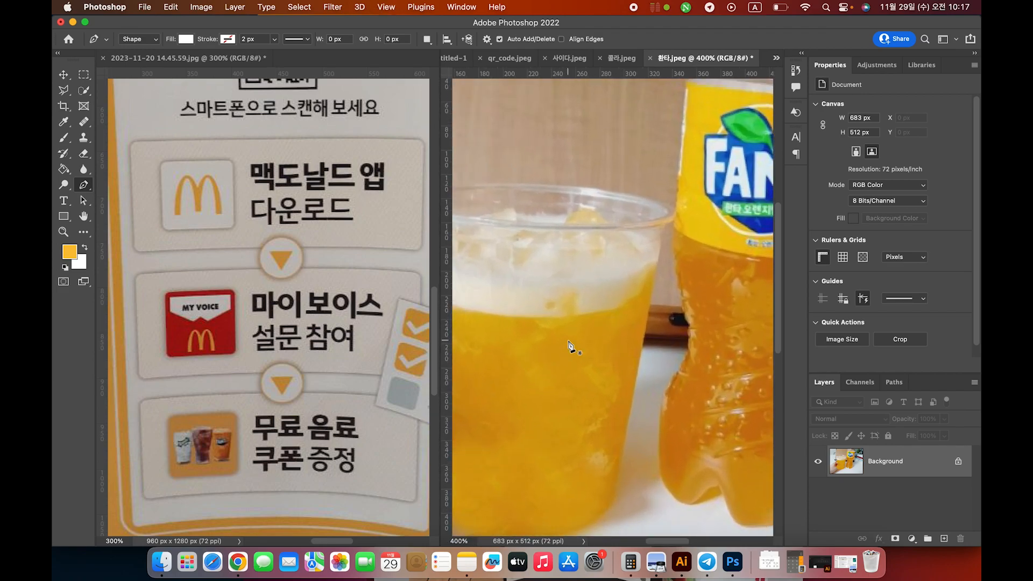
left_click_drag(569, 340, 653, 307)
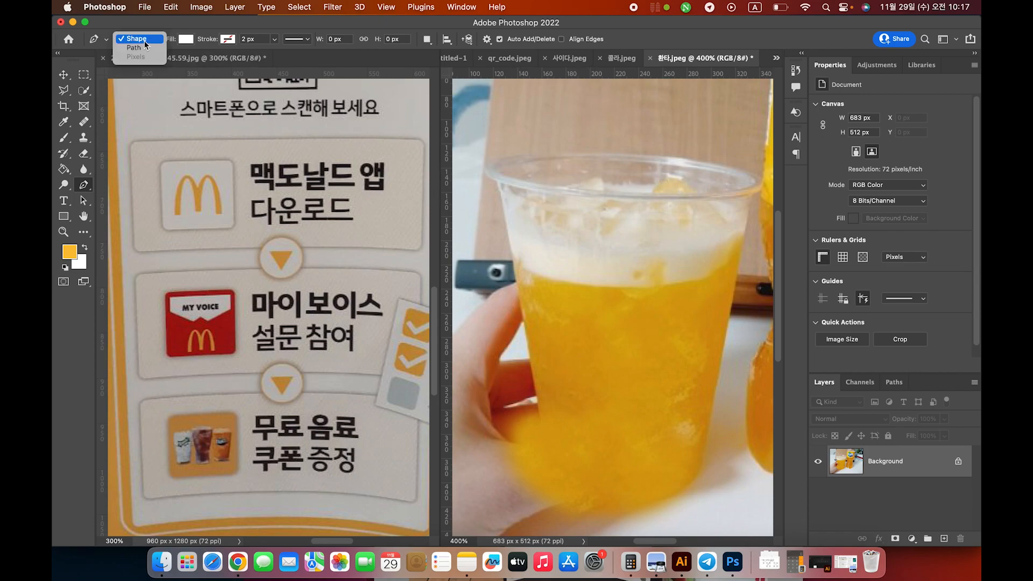
left_click(140, 48)
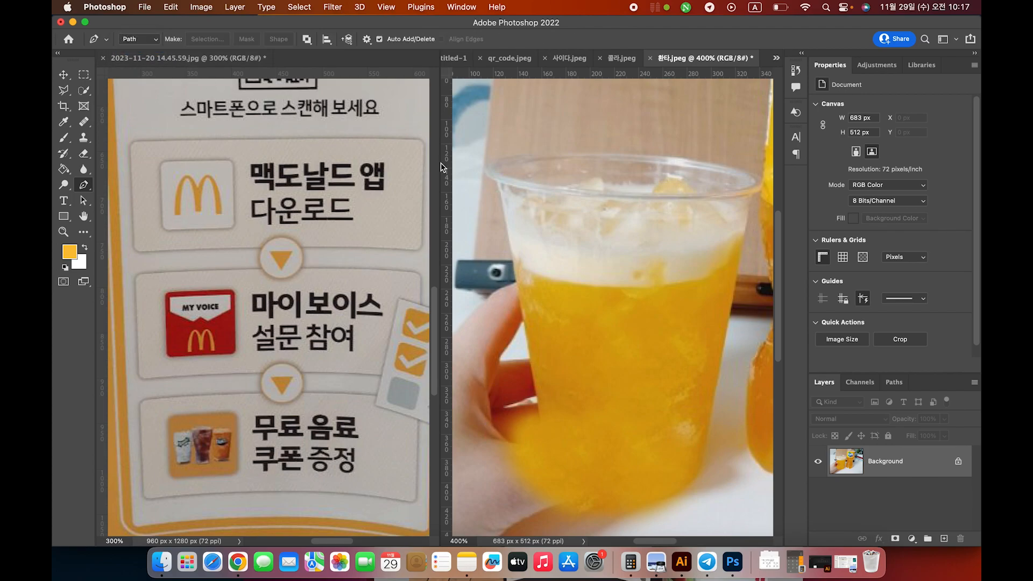
left_click(497, 182)
left_click(553, 467)
left_click_drag(625, 500, 666, 502)
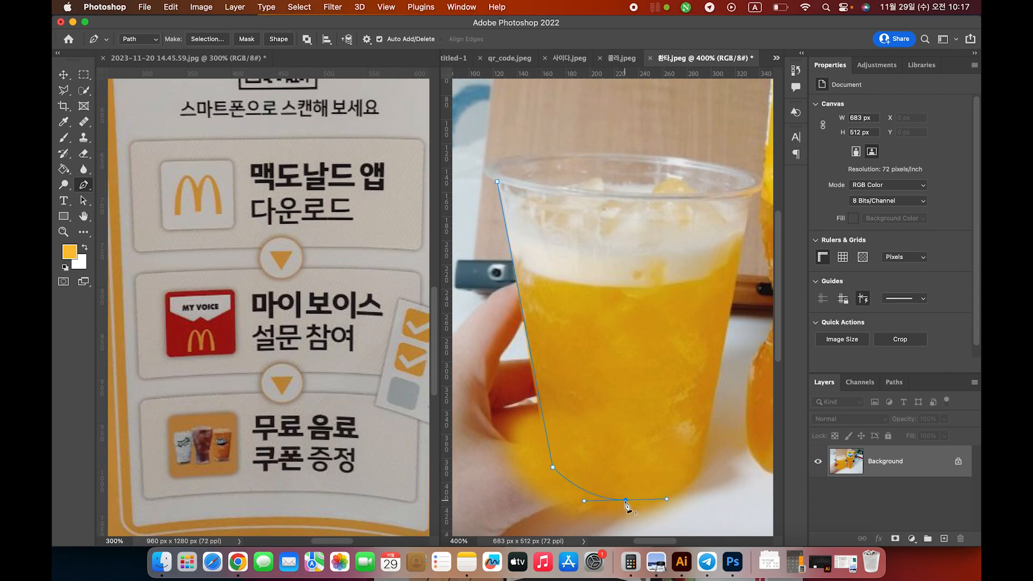
left_click_drag(699, 468, 718, 437)
left_click(753, 195)
- Trace the curved rim of the cup and close the path at its starting point
left_click_drag(739, 167, 734, 166)
left_click(755, 174, "alt")
left_click_drag(490, 164, 583, 191)
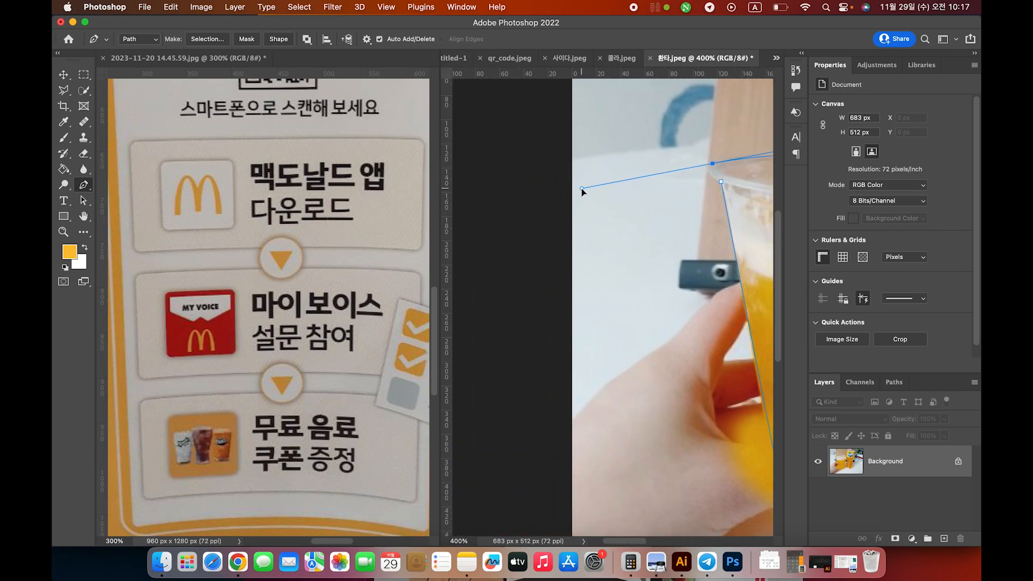
scroll(628, 212, "right", 7)
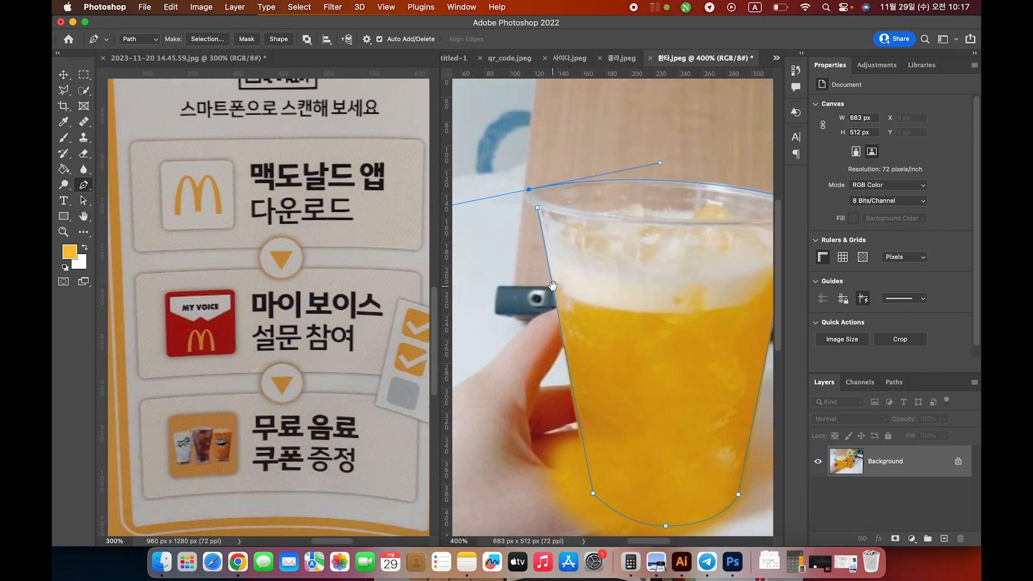
left_click(537, 208)
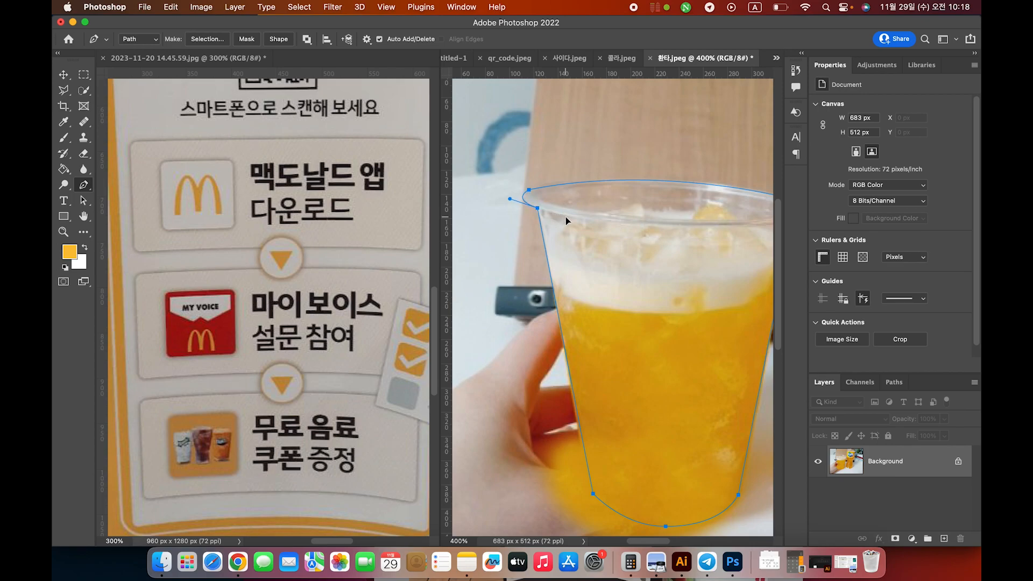
left_click_drag(567, 217, 566, 218)
left_click_drag(676, 408, 637, 406)
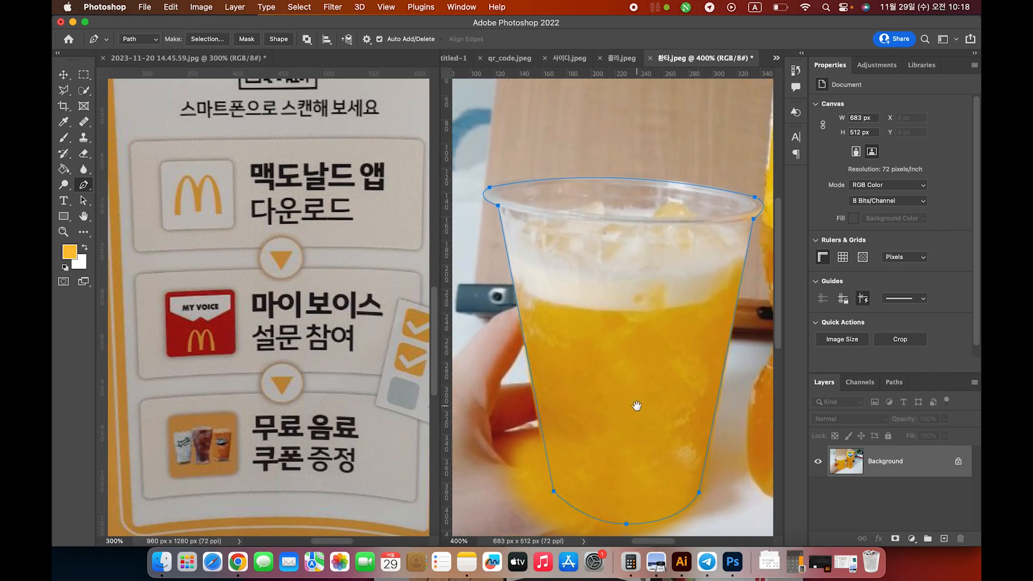
- Turn the cup path into a new anti-aliased selection with 0-pixel feather and copy the selected cup
right_click(632, 379)
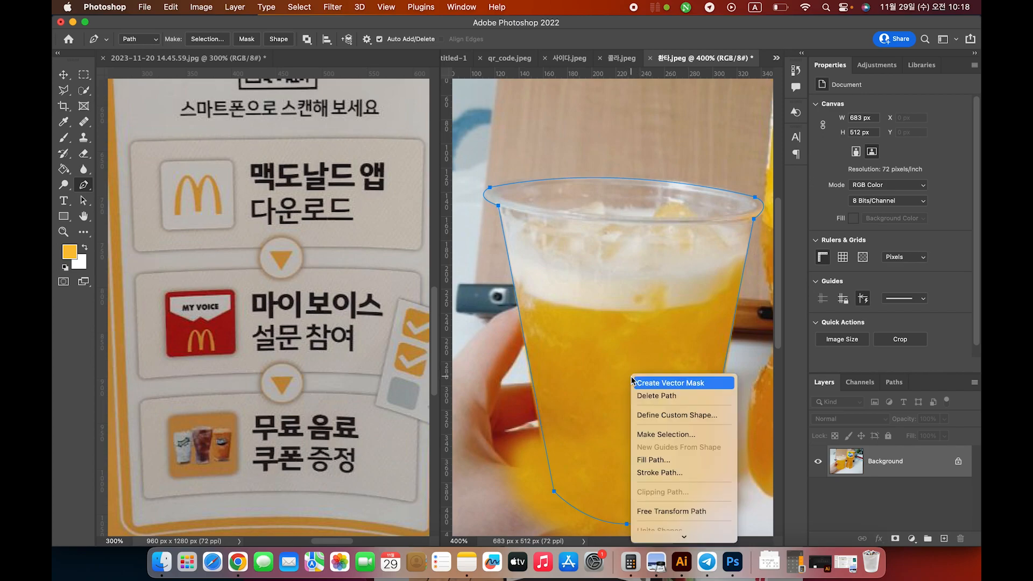
left_click(675, 435)
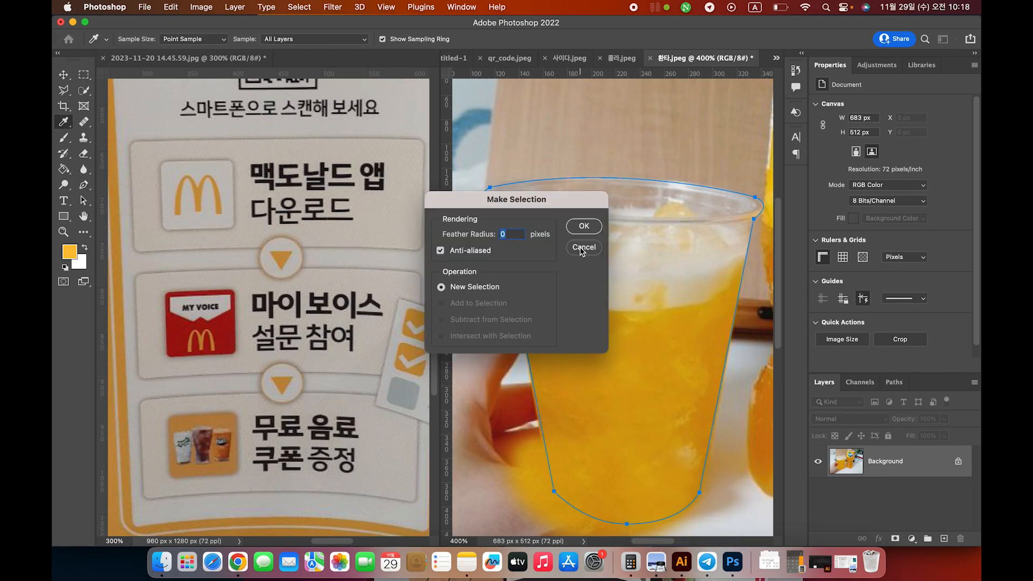
left_click(585, 230)
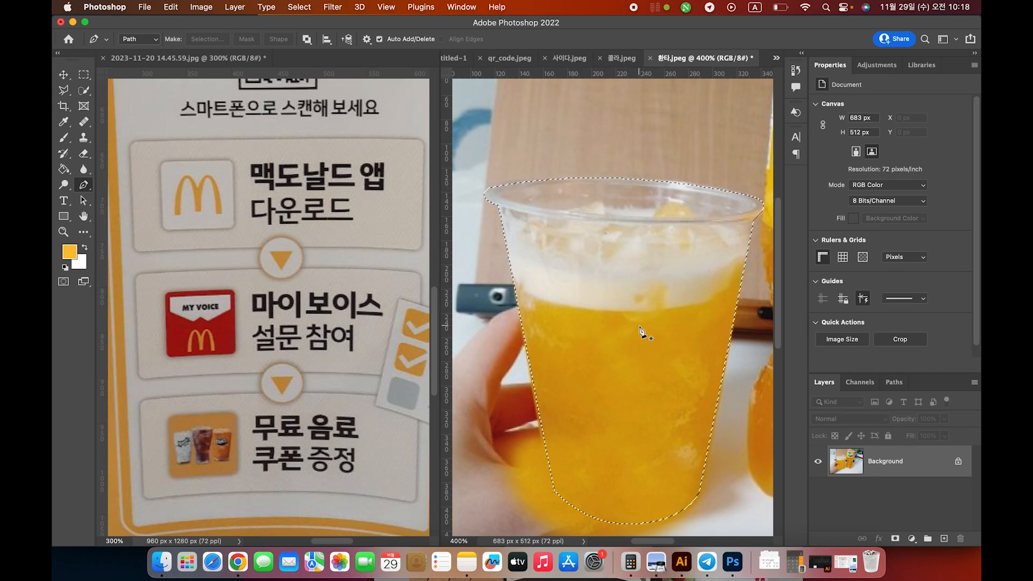
key("super+c")
- Close qr_code.jpeg and return to the Untitled-1 poster document
left_click(514, 59)
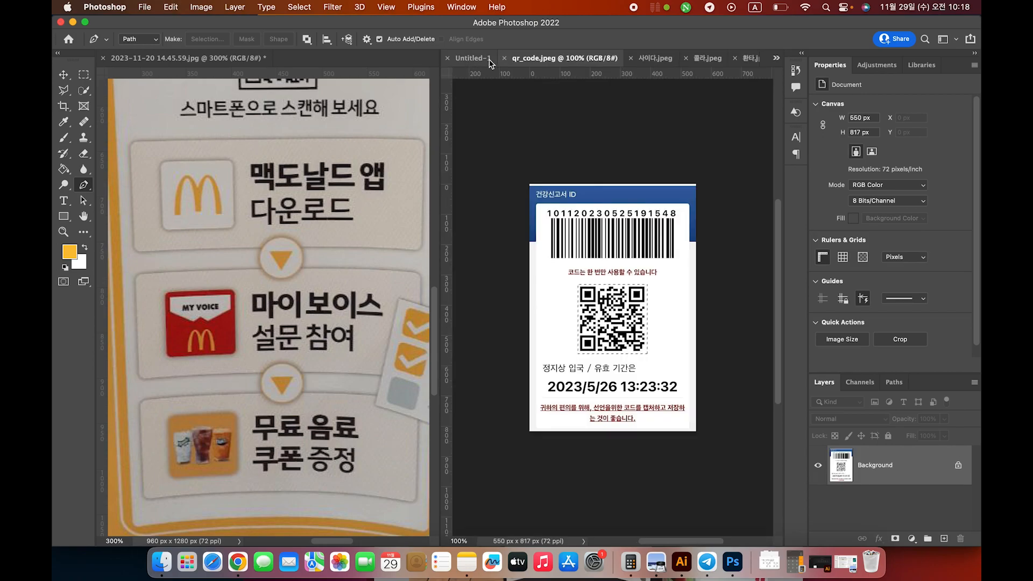
left_click(505, 58)
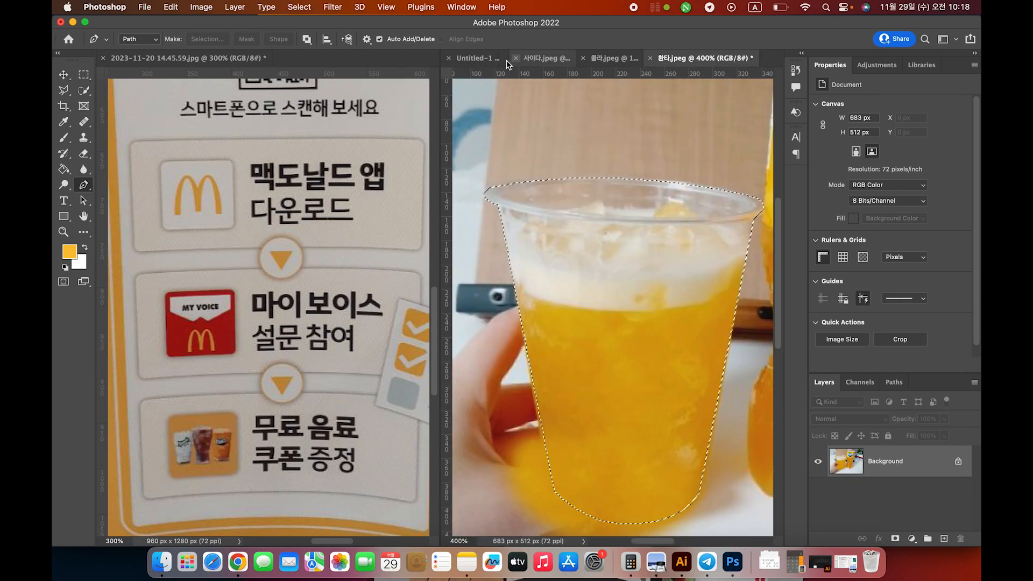
left_click(486, 60)
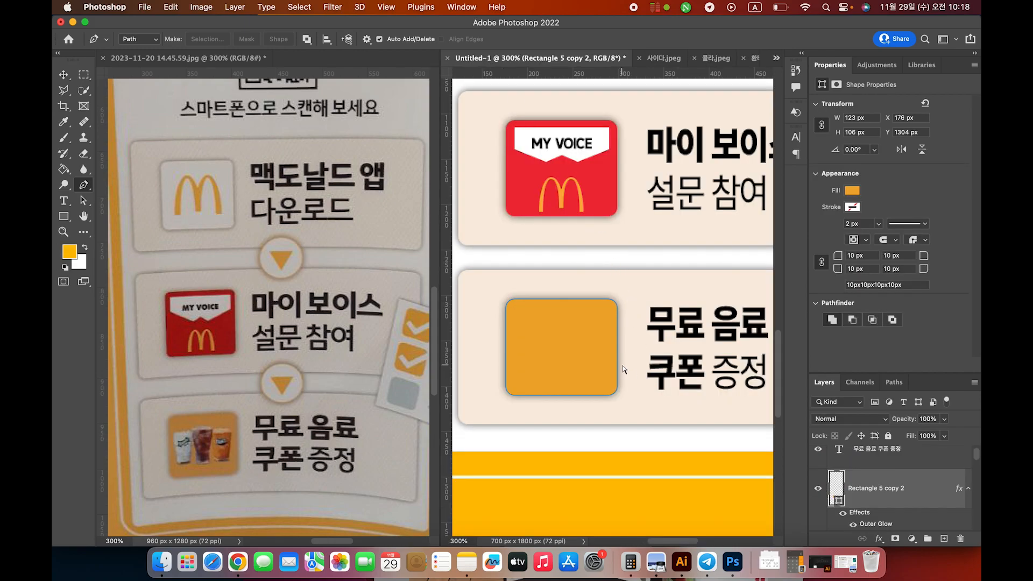
- Paste the copied orange drink cup, scale it proportionally to about 18%, and place it in the right part of the third card's orange icon
key("ctrl+v")
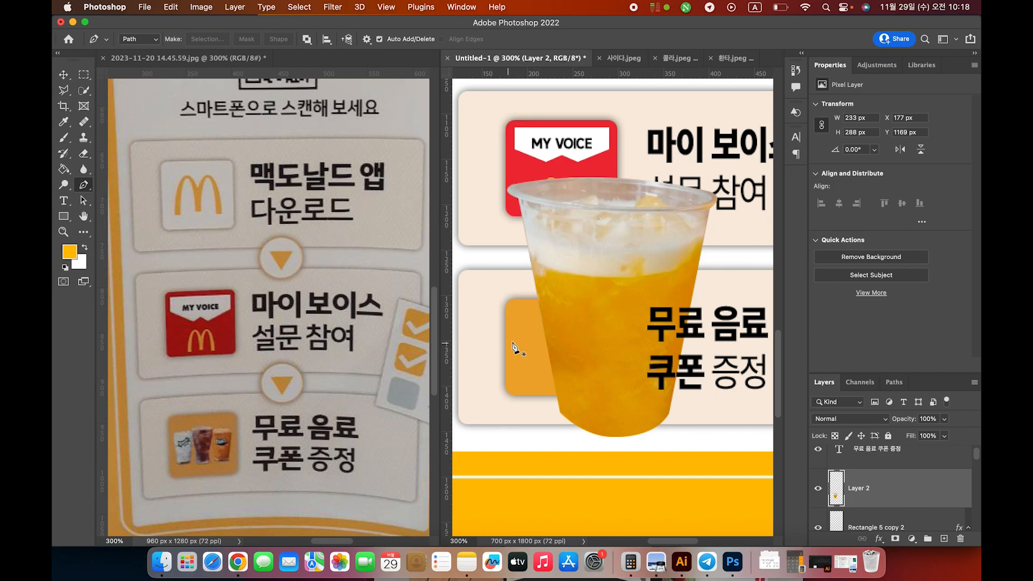
key("ctrl+t")
scroll(661, 246, "up", 1)
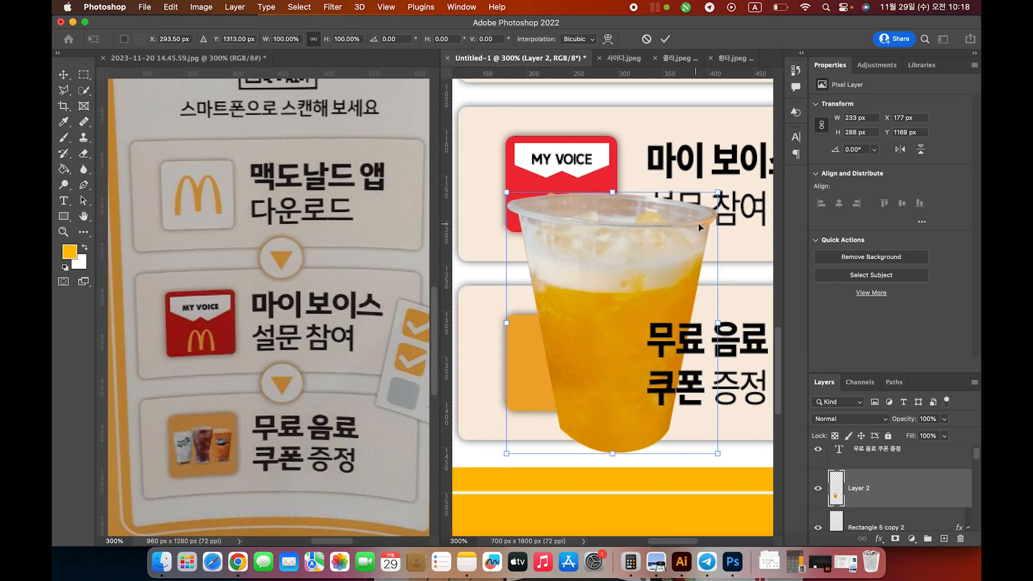
left_click_drag(716, 196, 596, 363)
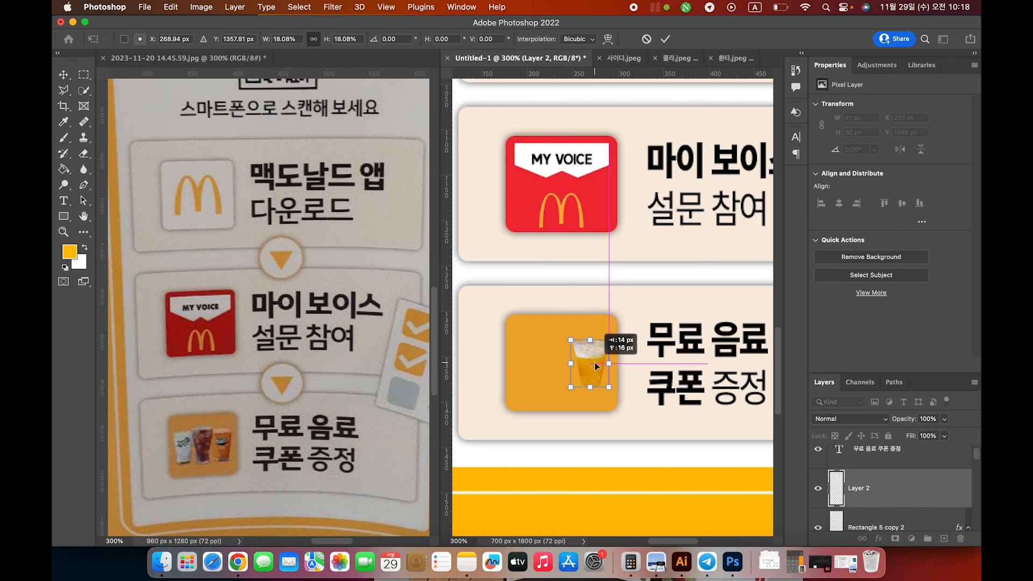
left_click_drag(595, 363, 595, 363)
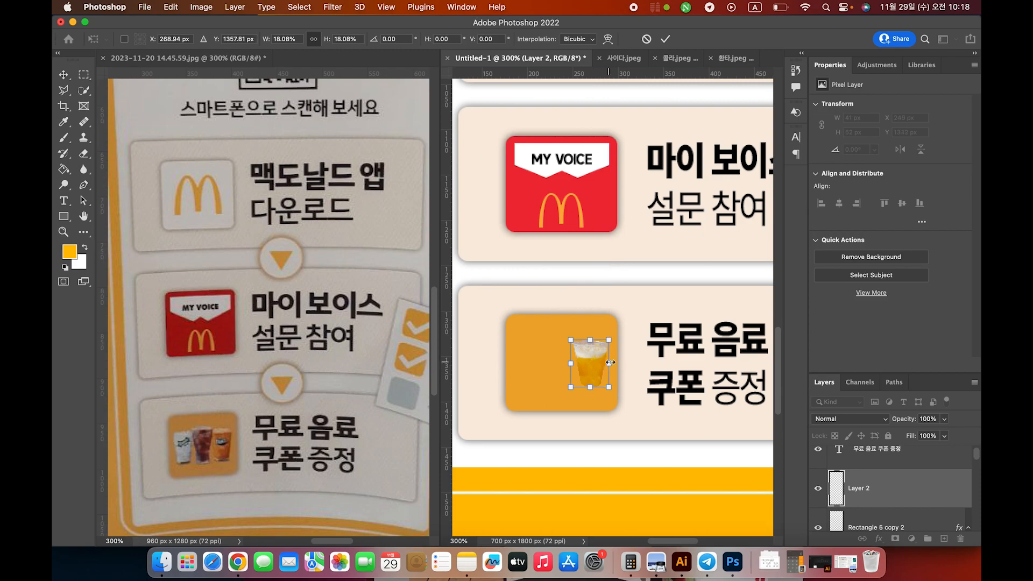
key("Return")
key("p")
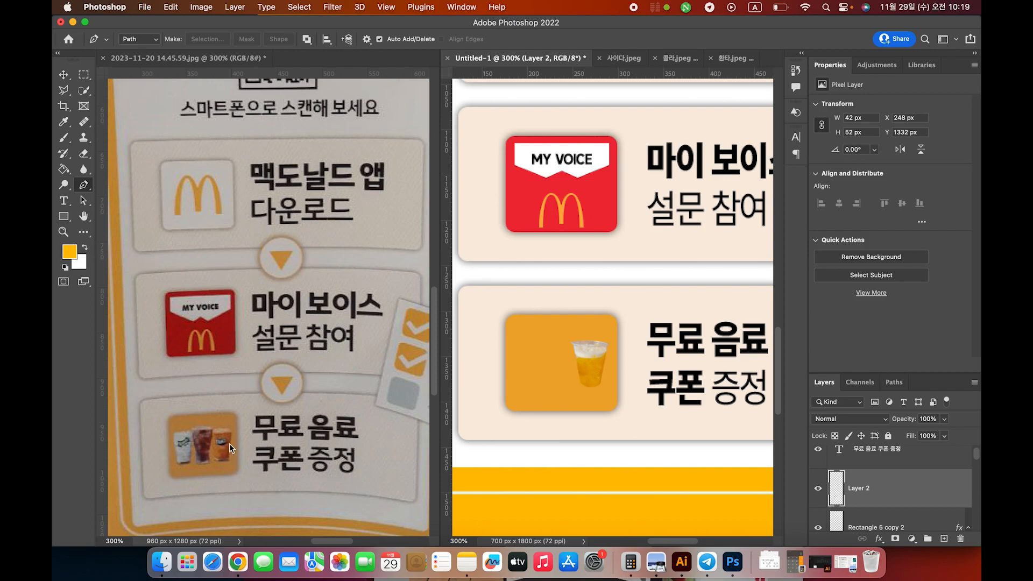
- In 환타.jpeg, outline the bottle's FANTA logo and green leaf with a freehand Lasso selection
left_click(736, 58)
scroll(668, 355, "right", 10)
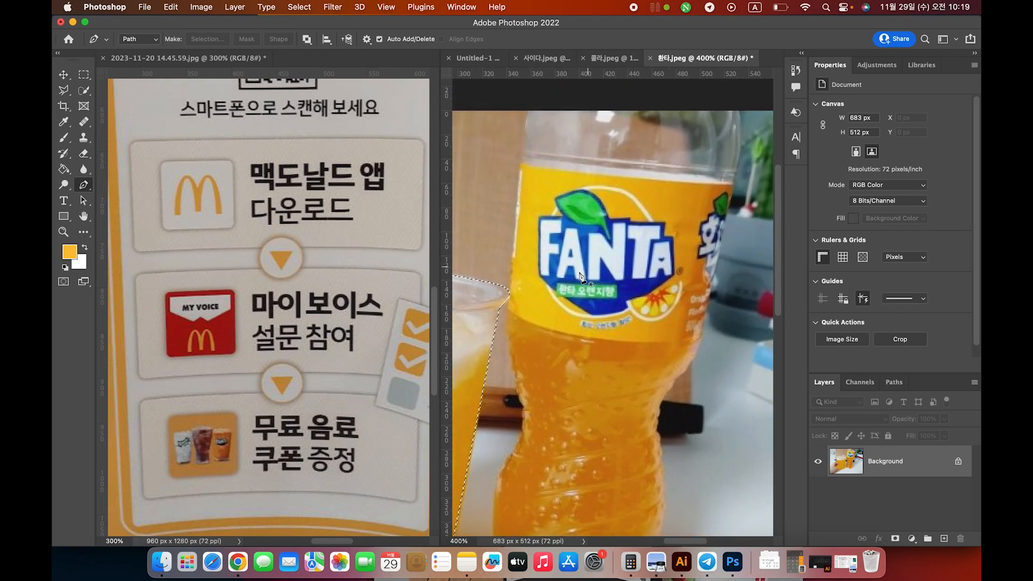
left_click_drag(66, 98, 130, 89)
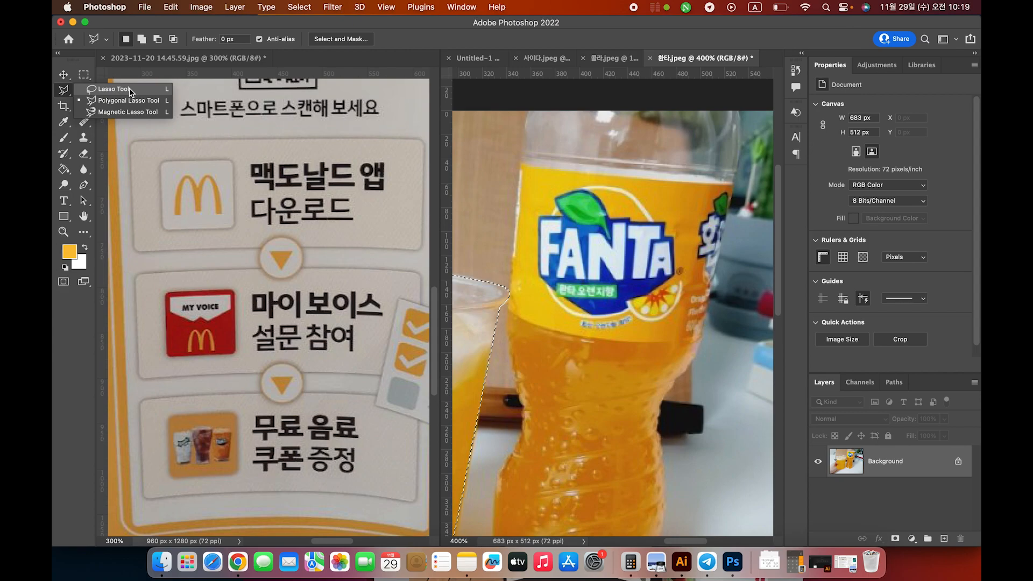
left_click(129, 89)
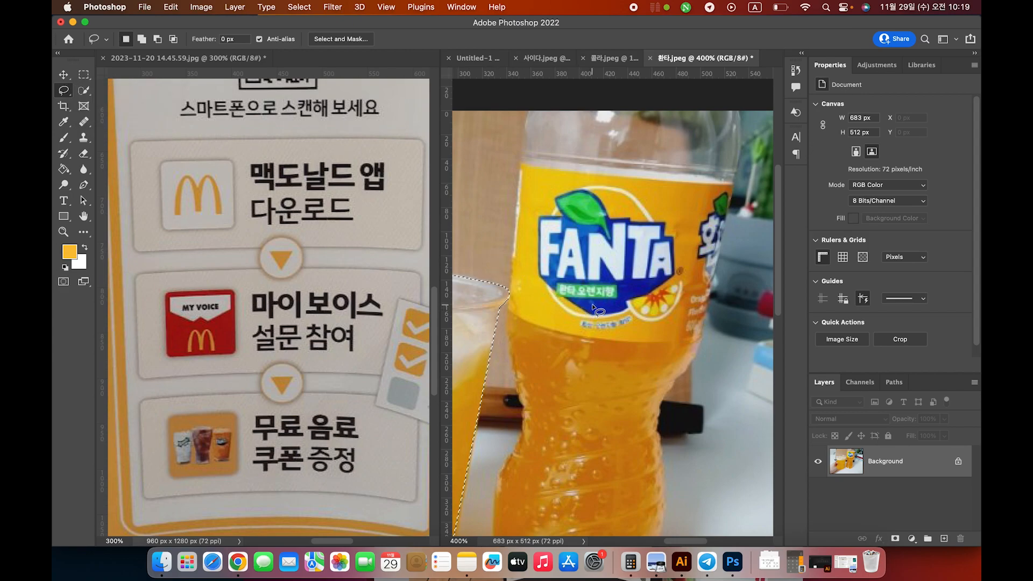
mouse_move(615, 303)
left_mouse_down()
mouse_move(552, 301)
mouse_move(540, 280)
mouse_move(534, 215)
mouse_move(559, 215)
mouse_move(557, 197)
mouse_move(598, 194)
mouse_move(610, 219)
mouse_move(657, 225)
mouse_move(662, 234)
mouse_move(651, 235)
mouse_move(680, 247)
mouse_move(679, 266)
mouse_move(615, 305)
left_mouse_up()
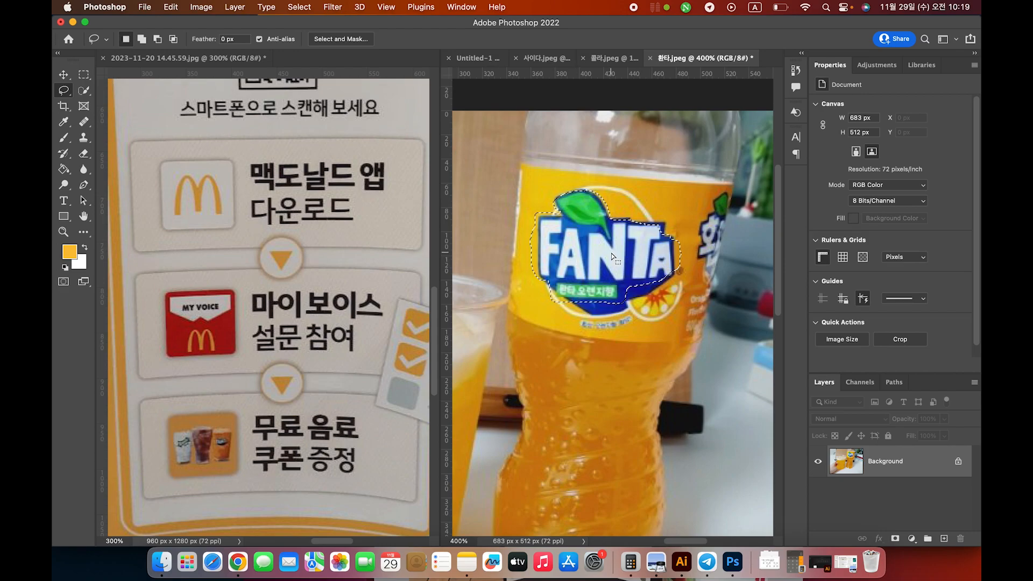
- Paste the FANTA logo into Untitled-1, scale it to about 16.5%, rotate it about -11.7°, and position it on the orange drink cup
left_click(478, 57)
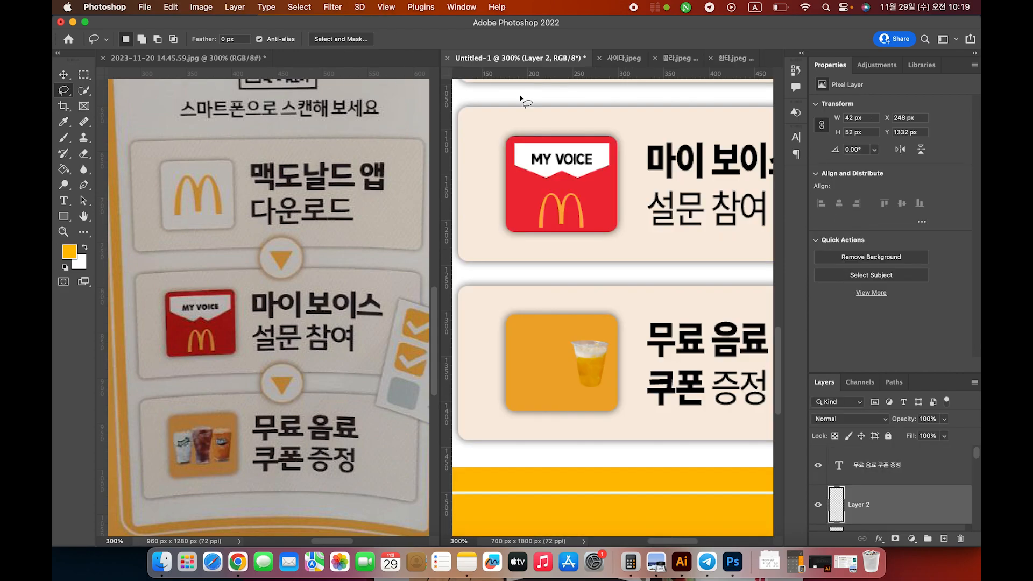
key("cmd+v")
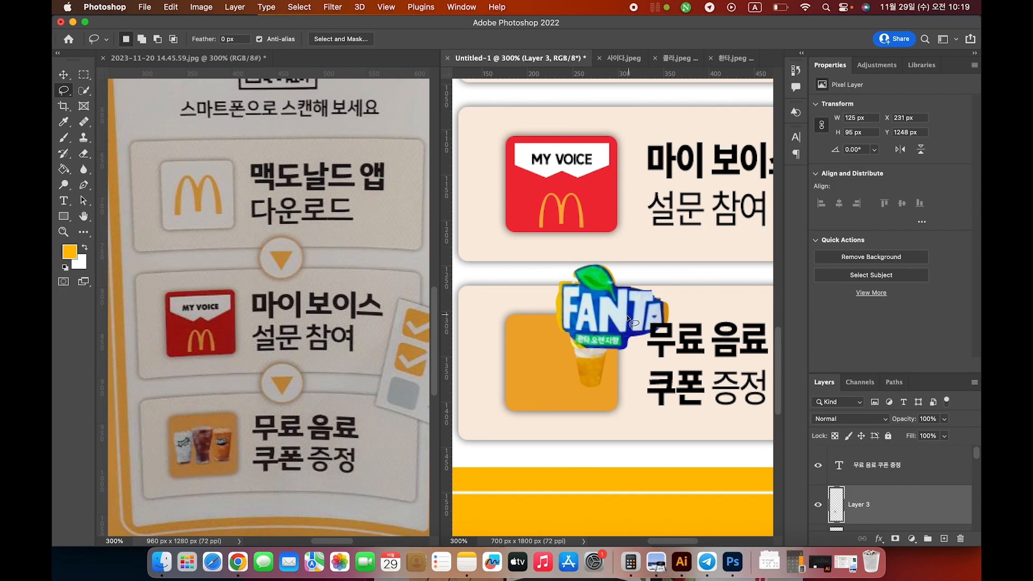
key("cmd+t")
left_click_drag(667, 270, 598, 356)
key("Right")
key("Right")
key("Right")
key("Right")
key("Right")
key("Right")
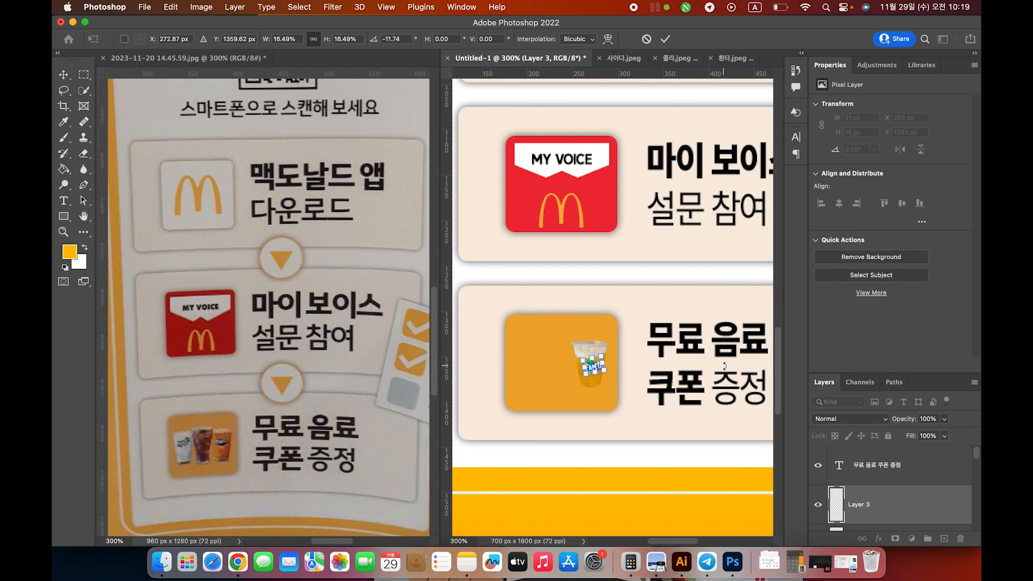
key("Left")
key("Return")
- Close the 환타.jpeg photo and keep the Untitled-1 poster open
scroll(725, 370, "up", 1)
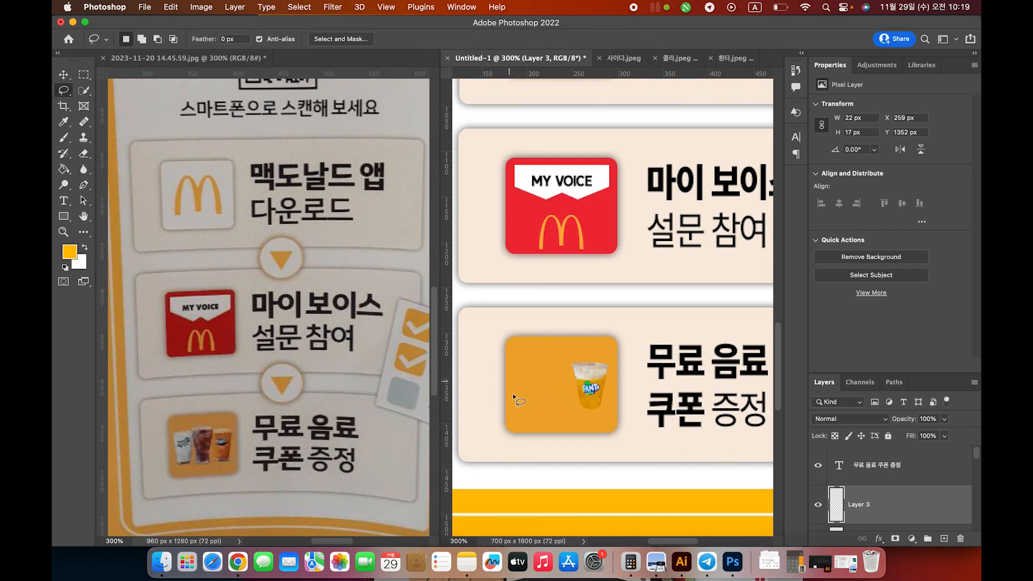
scroll(477, 280, "left", 5)
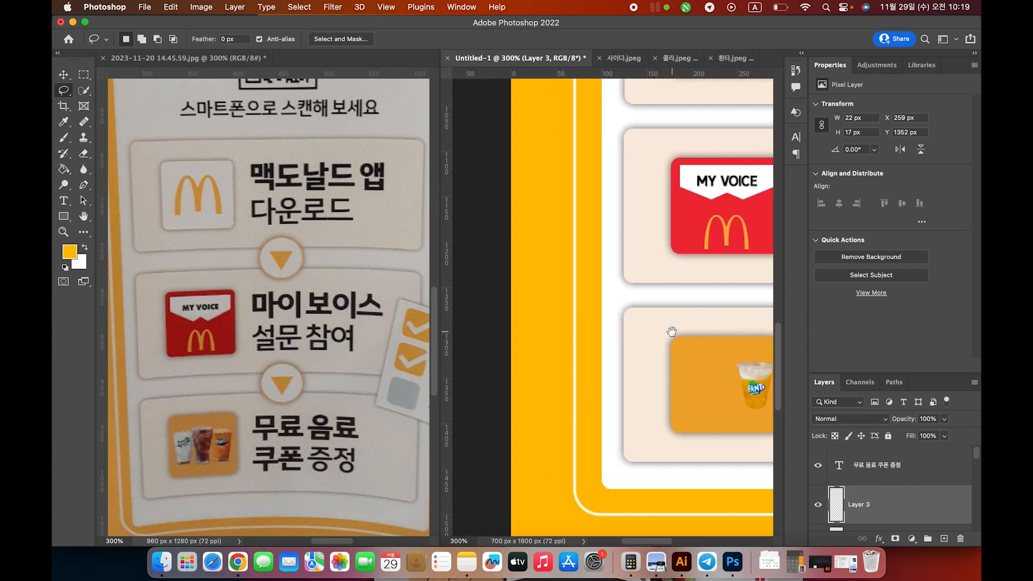
scroll(674, 325, "right", 3)
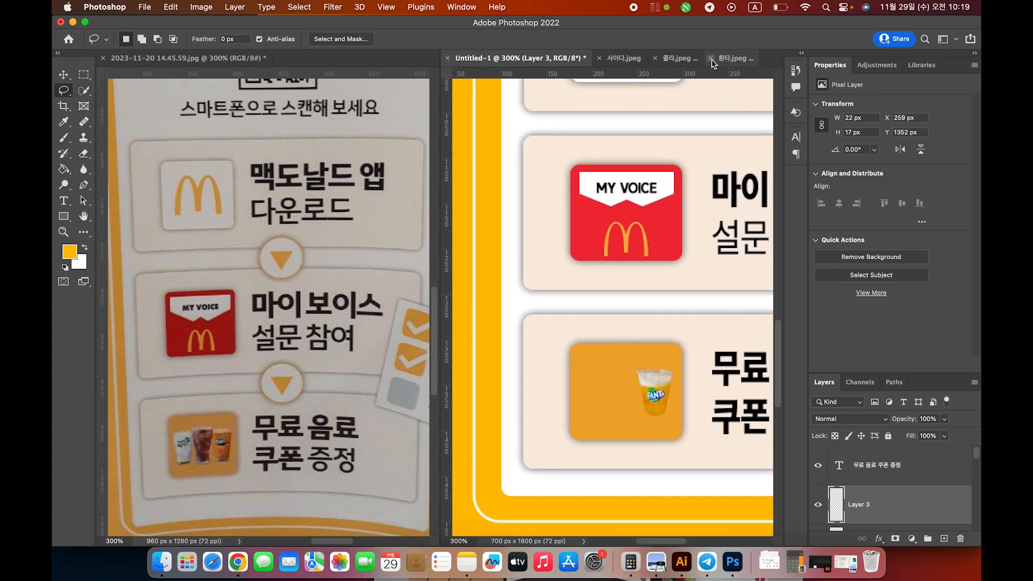
left_click(712, 58)
left_click(534, 236)
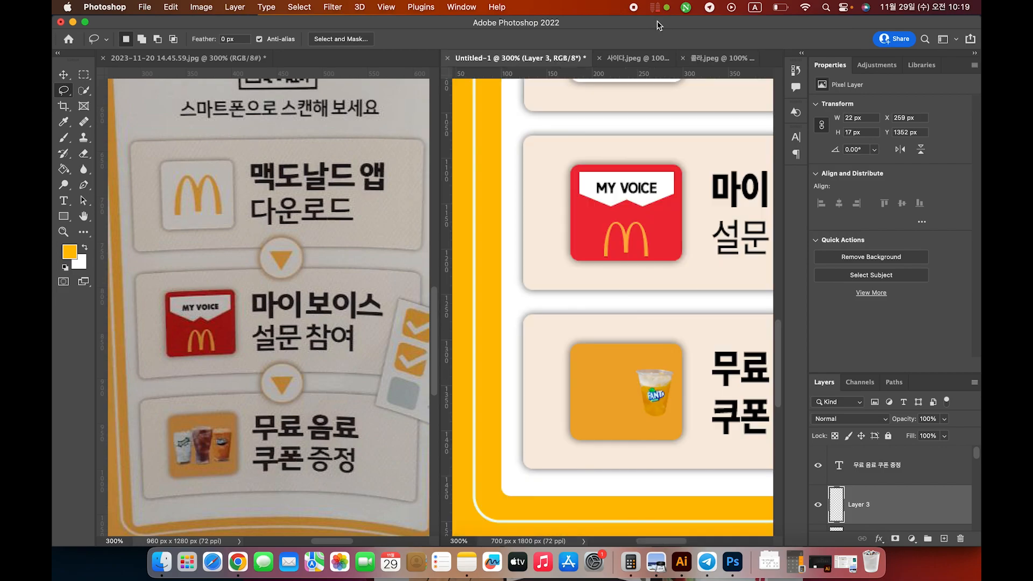
- In 콜라.jpeg, trace the front cola glass with the Pen tool as a closed path with curved base and rim
left_click(716, 58)
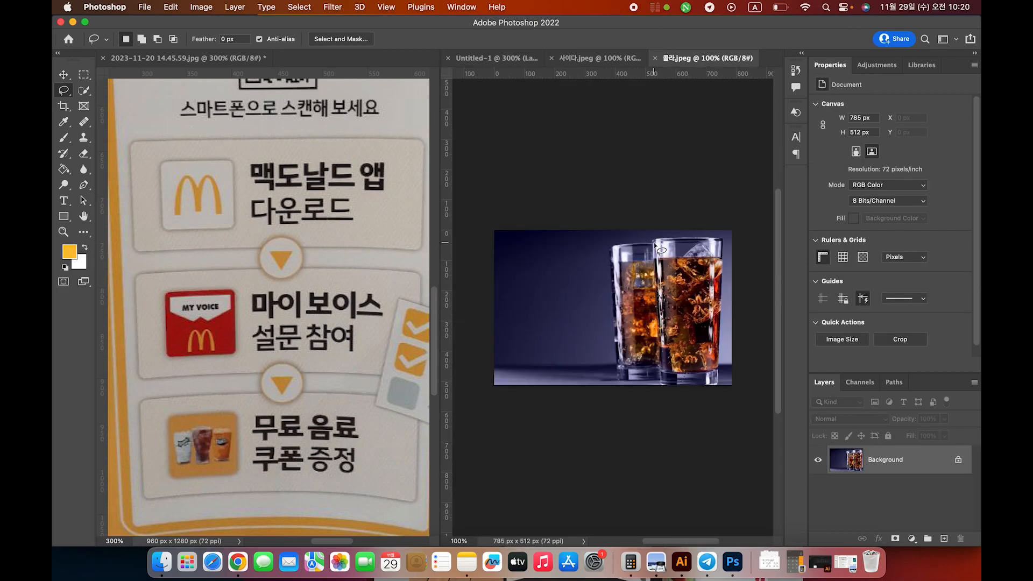
left_click(84, 185)
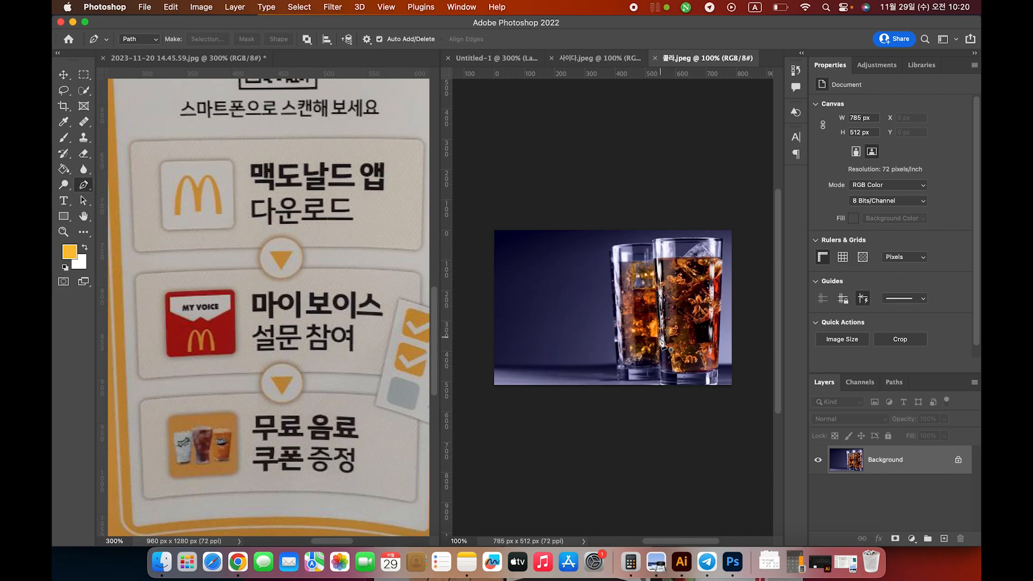
key("super+equal")
key("super+equal")
left_click_drag(657, 338, 450, 330)
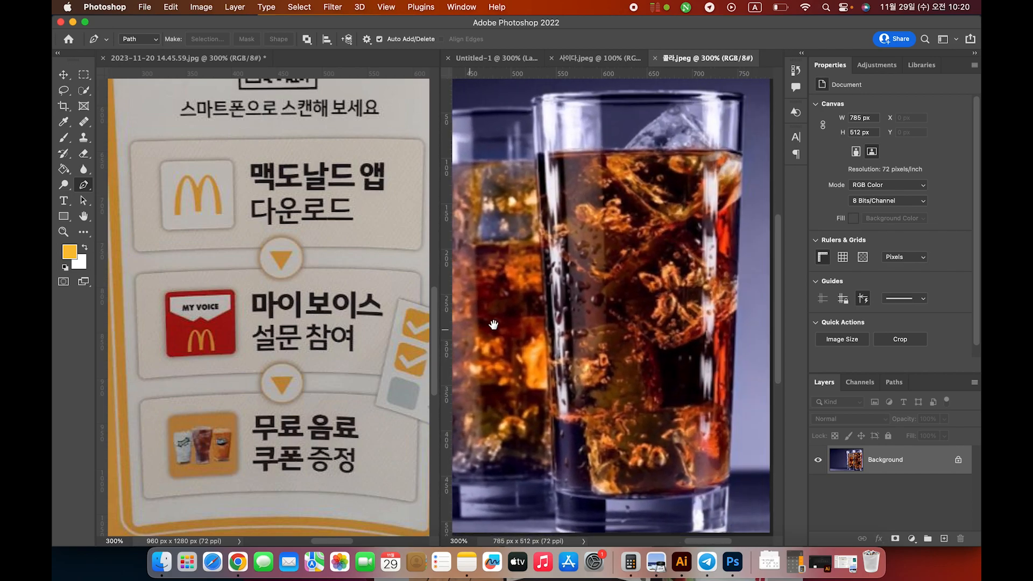
left_click(534, 103)
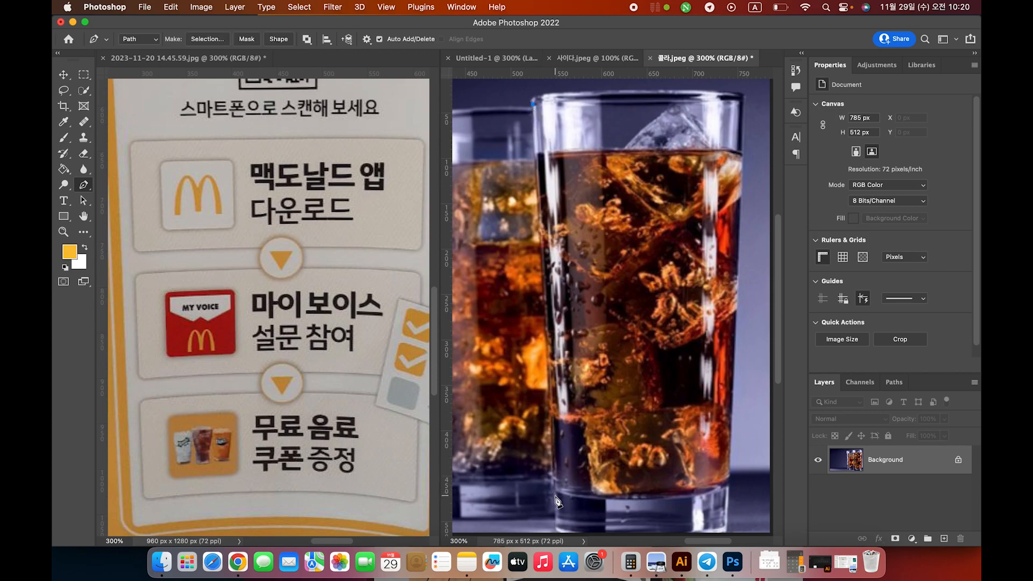
left_click(557, 520)
left_click_drag(725, 517, 764, 489)
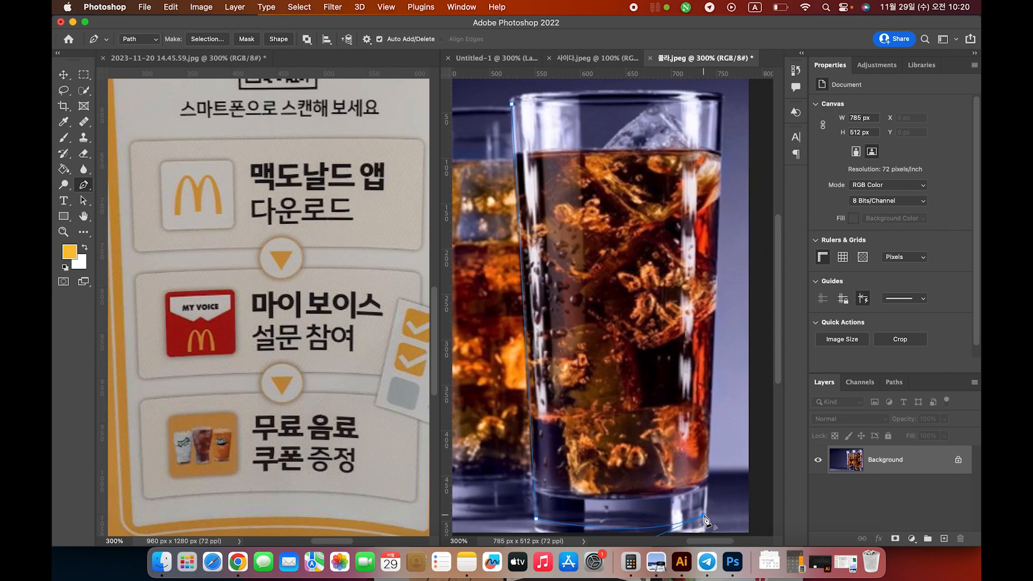
left_click(724, 99)
left_click_drag(513, 103, 466, 132)
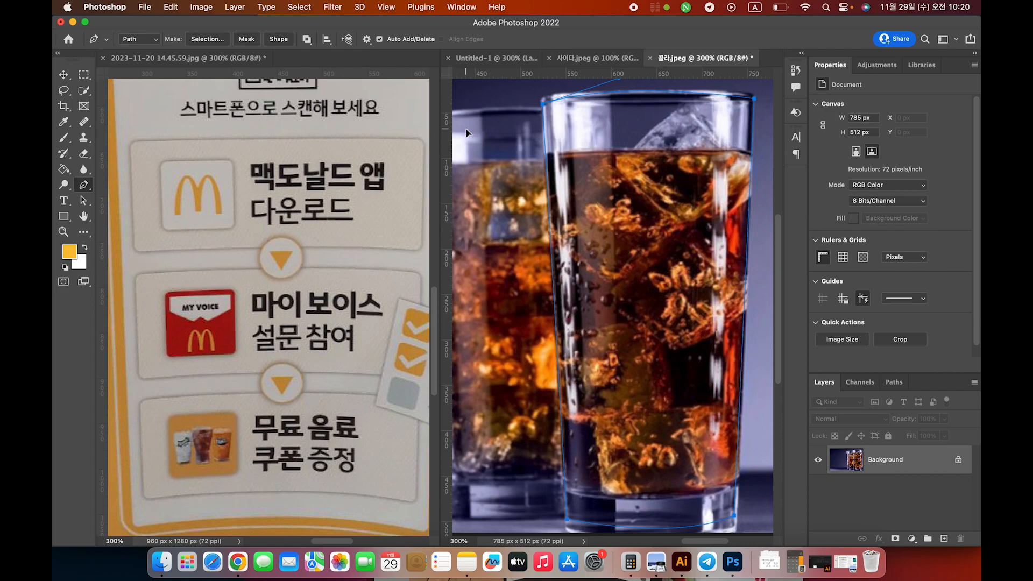
left_click_drag(466, 133, 467, 132)
- Turn the cola glass path into a selection and copy the selected glass
scroll(654, 306, "left", 2)
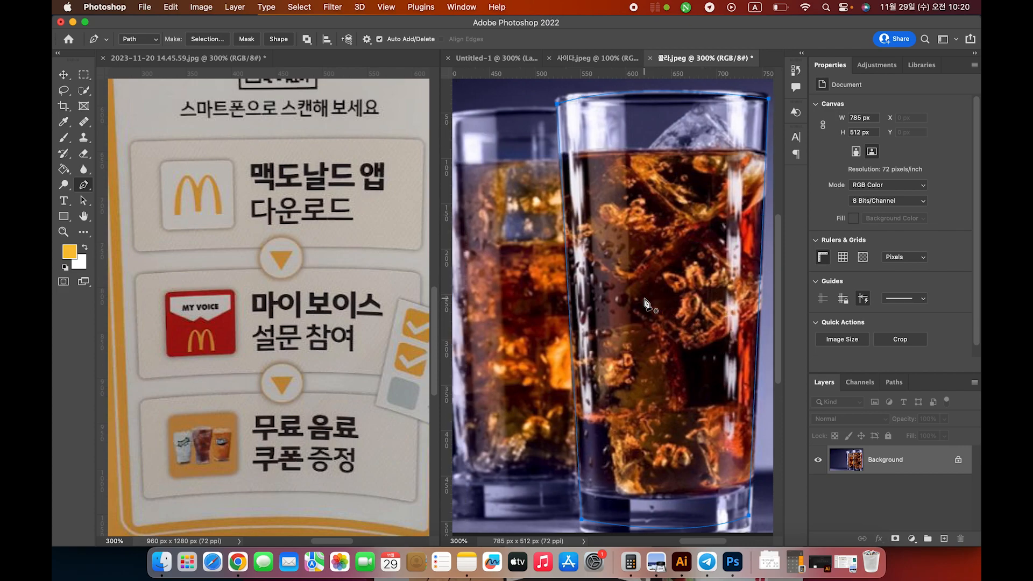
right_click(646, 296)
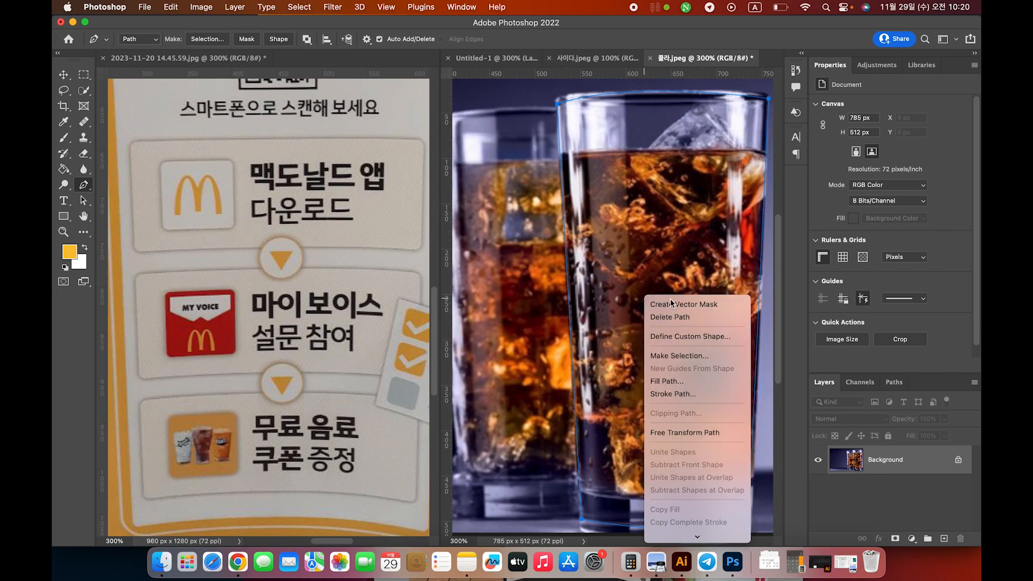
left_click(687, 356)
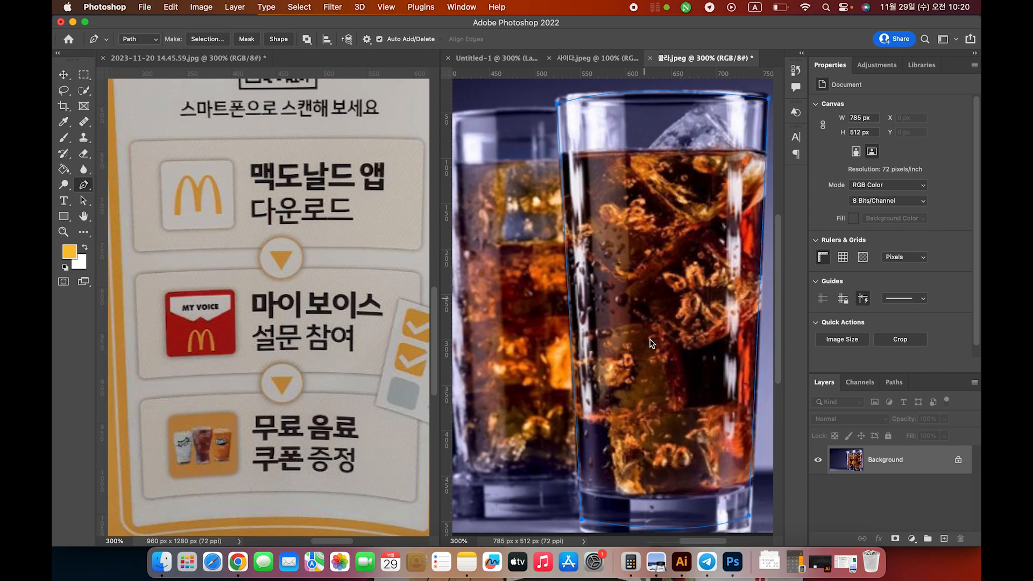
left_click(583, 226)
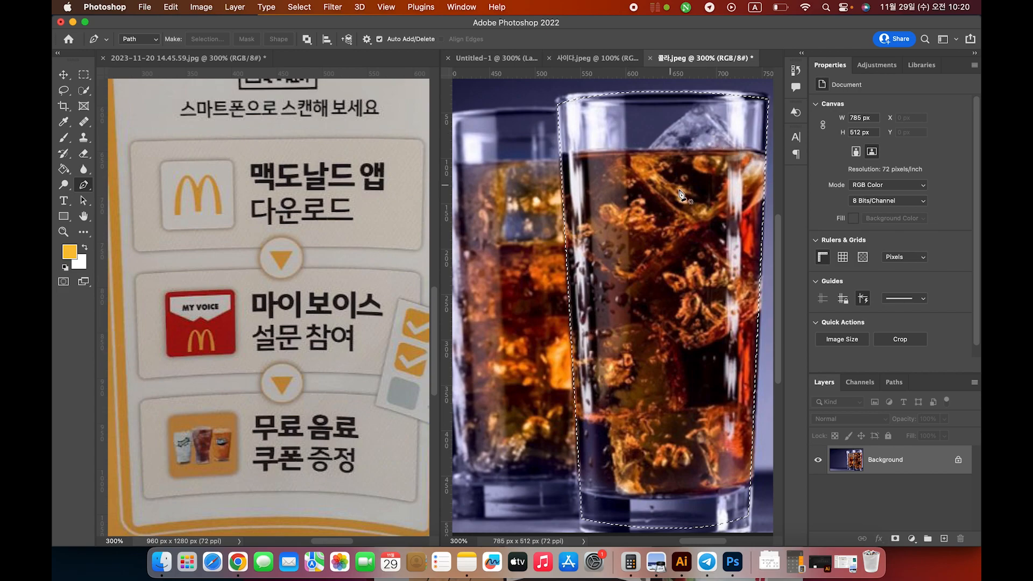
key("super+c")
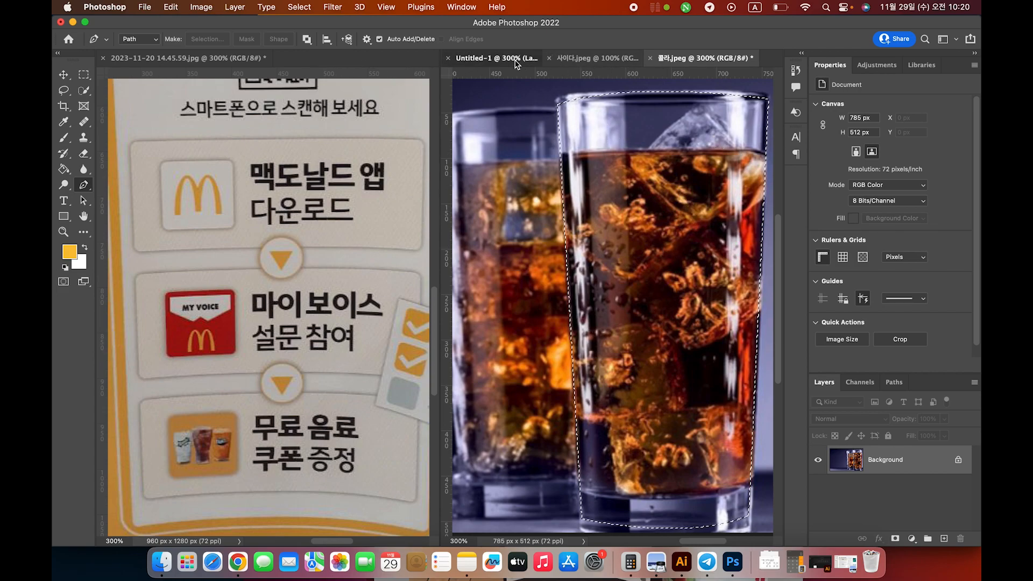
- Paste the cola glass into Untitled-1, scale it proportionally to about 11.5%, and place it directly left of the orange drink cup
left_click(535, 59)
key("super+v")
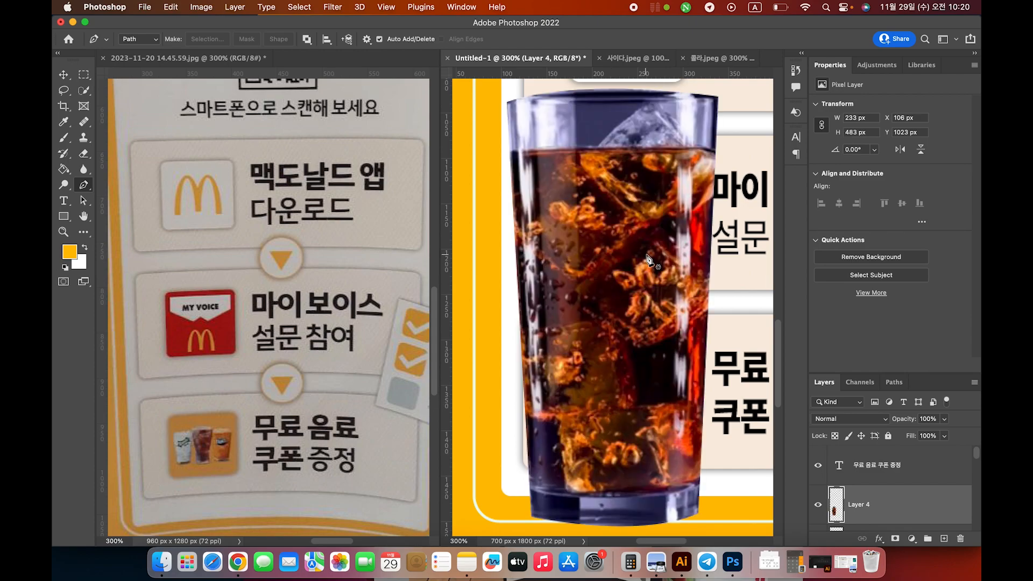
key("super+t")
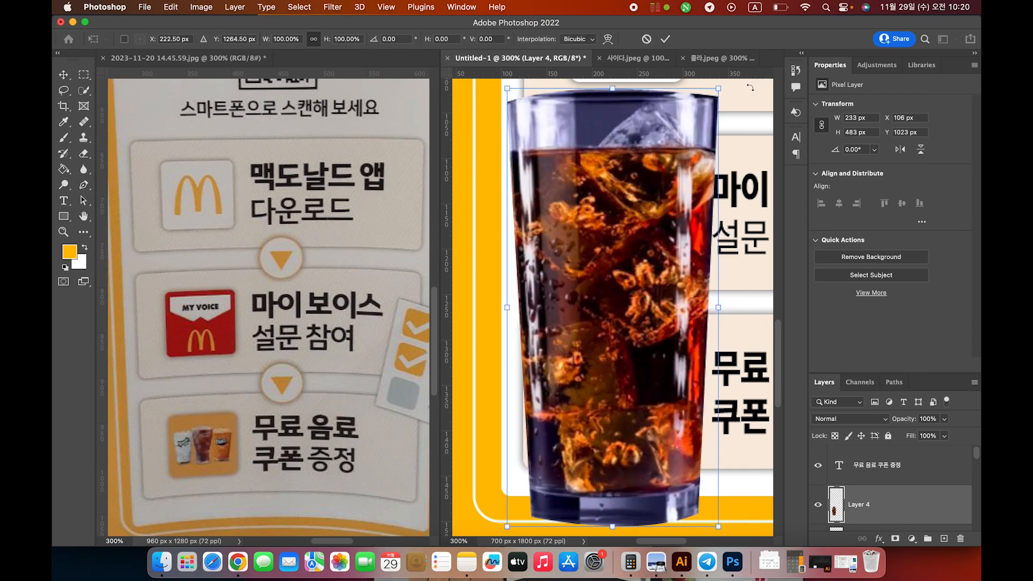
left_click_drag(720, 89, 550, 437)
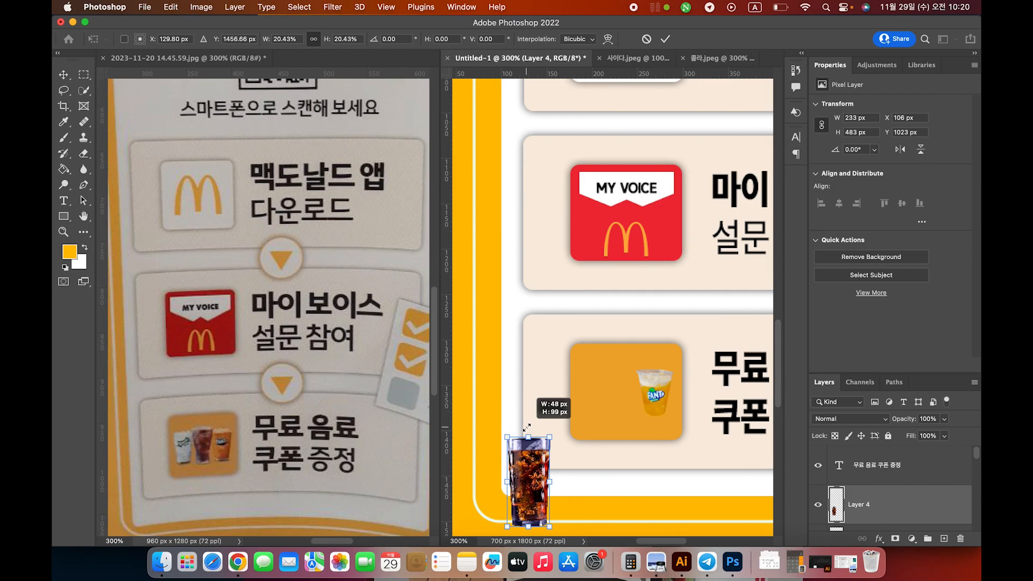
left_click_drag(542, 473, 642, 365)
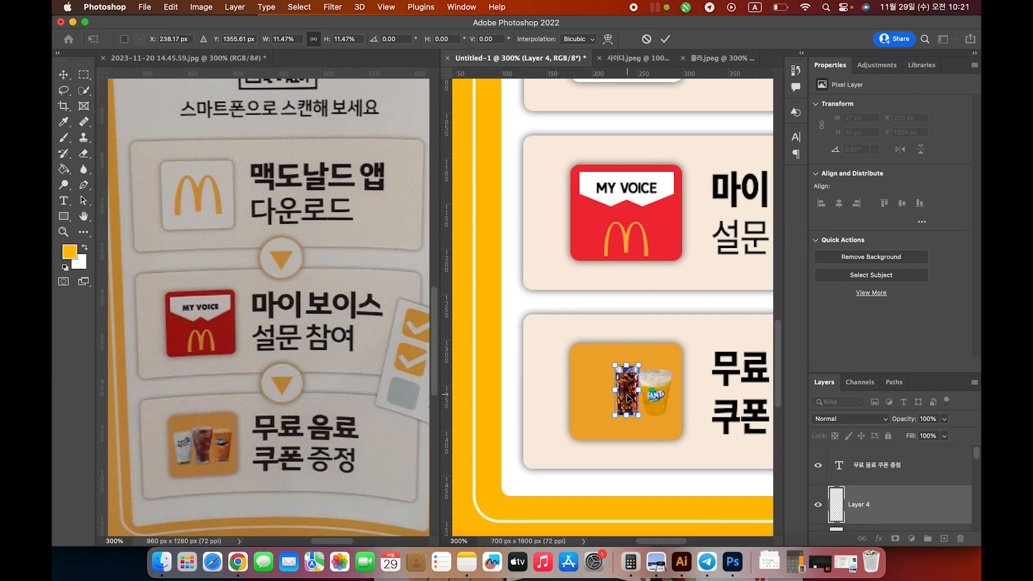
key("Return")
key("p")
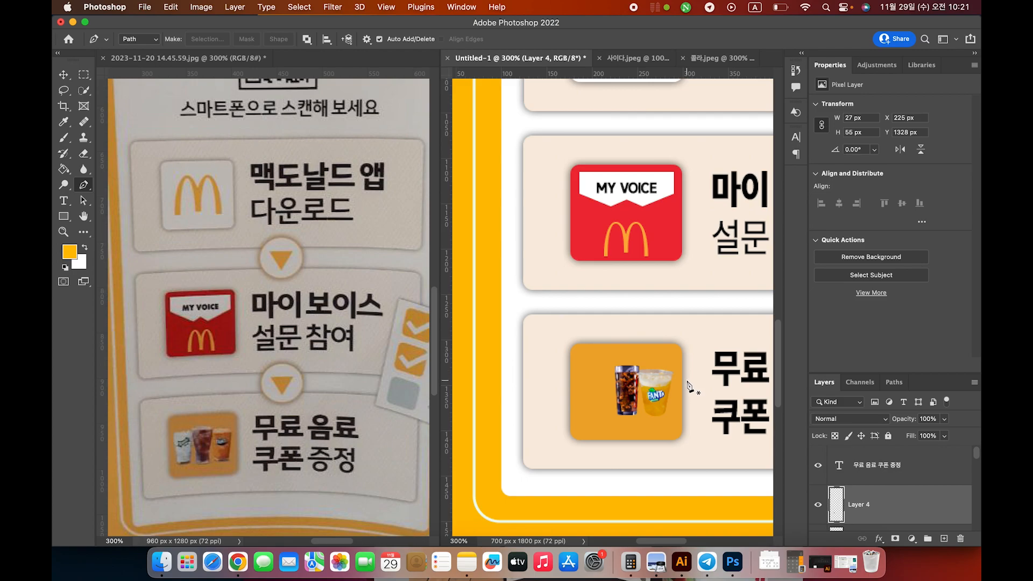
- Nudge the cola glass down 2 px beside the orange drink cup
scroll(688, 383, "right", 2)
left_click(603, 397)
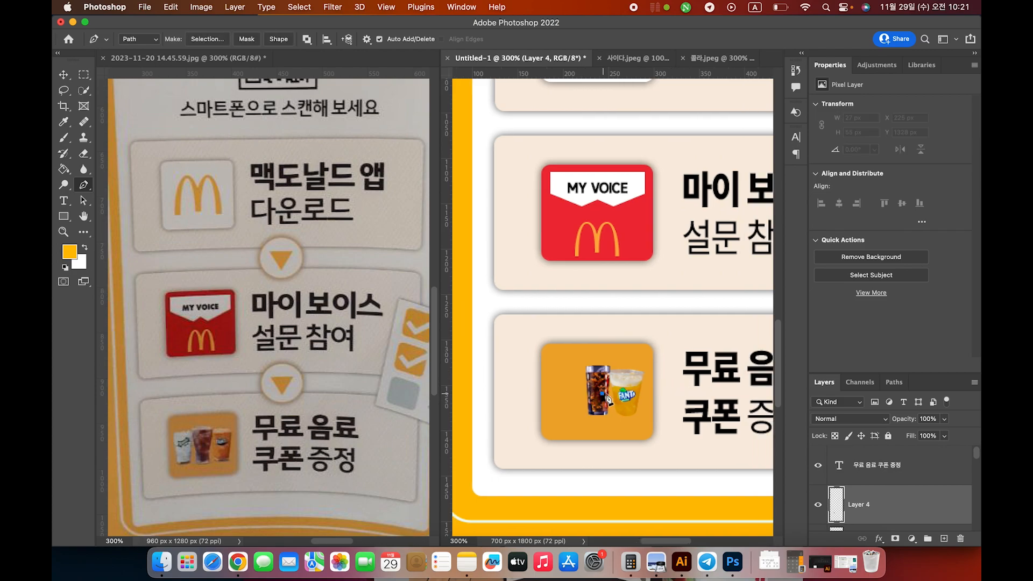
key("Escape")
key("v")
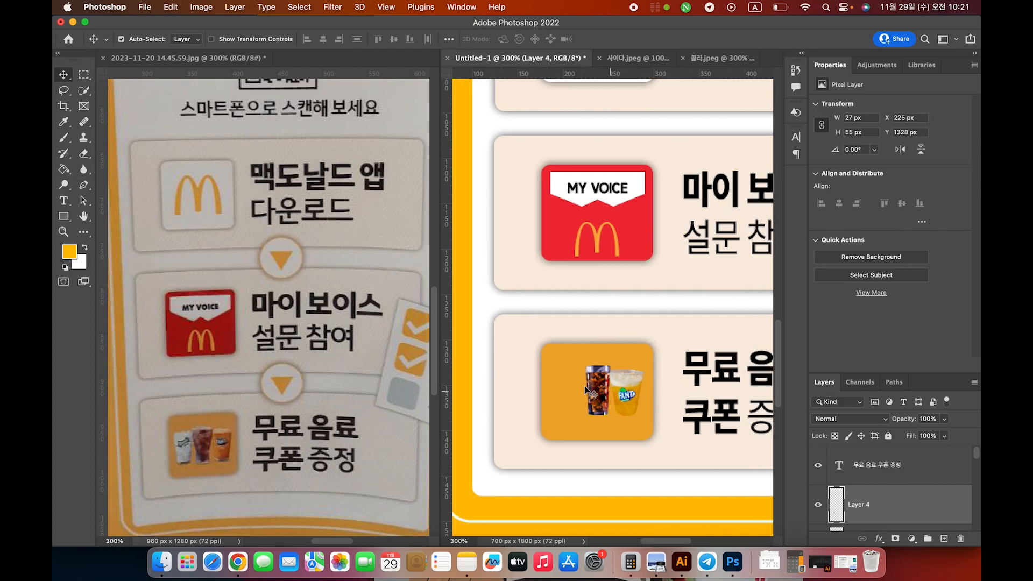
key("Down")
key("Down")
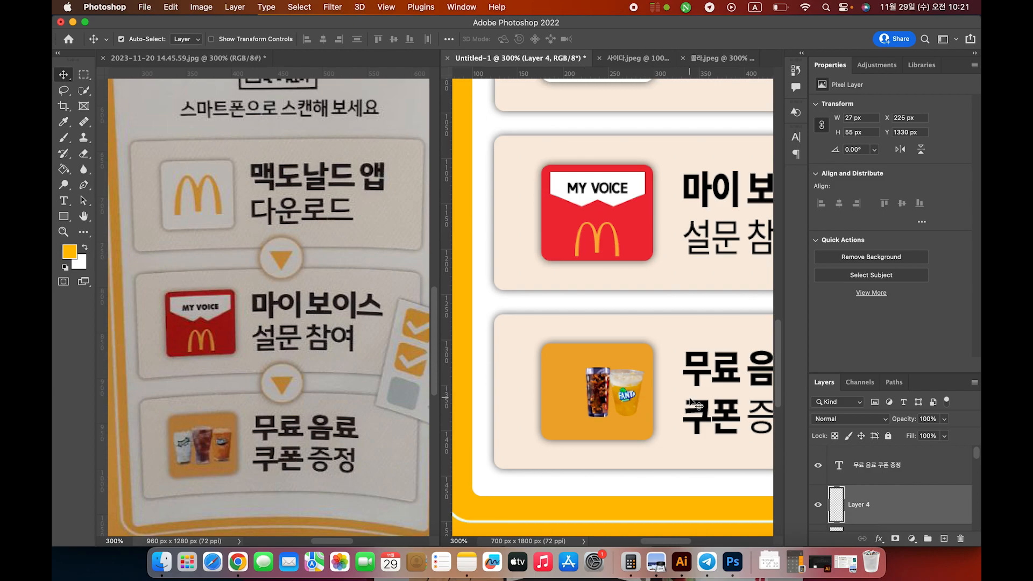
- Close the 콜라.jpeg document and switch to 사이다.jpeg
left_click(694, 404)
left_click(598, 388)
scroll(526, 254, "down", 2)
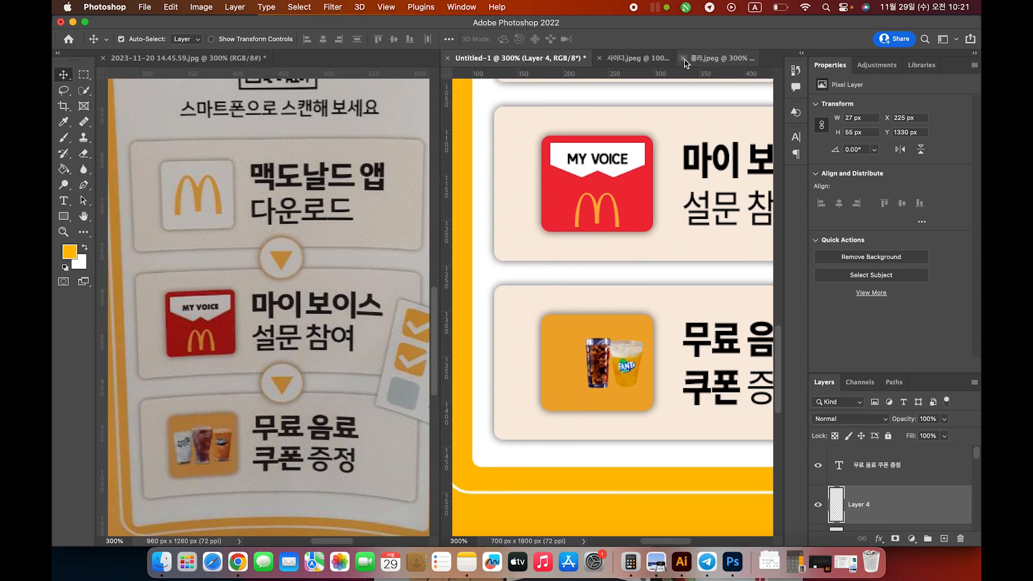
left_click(683, 57)
left_click(540, 234)
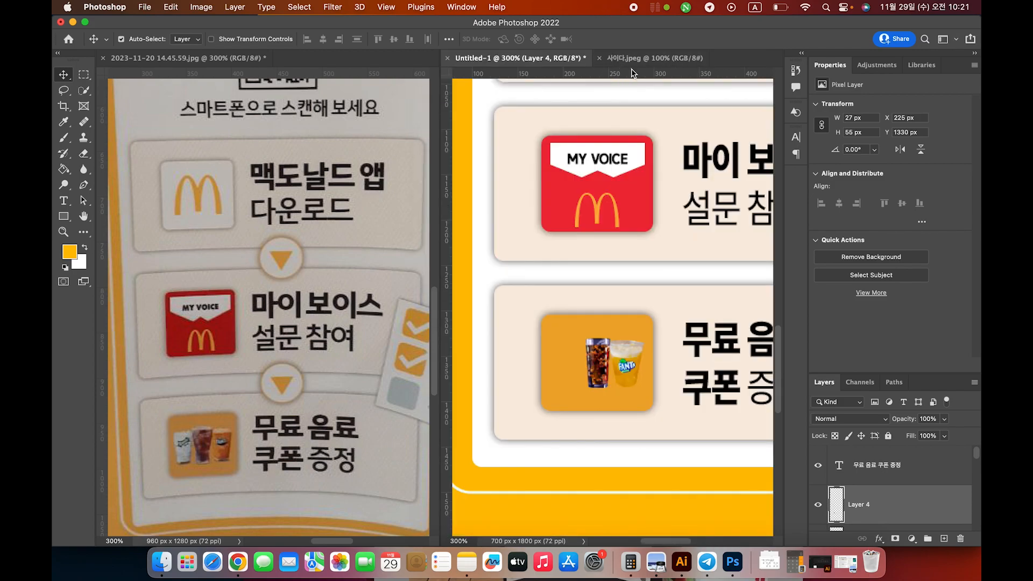
left_click(633, 59)
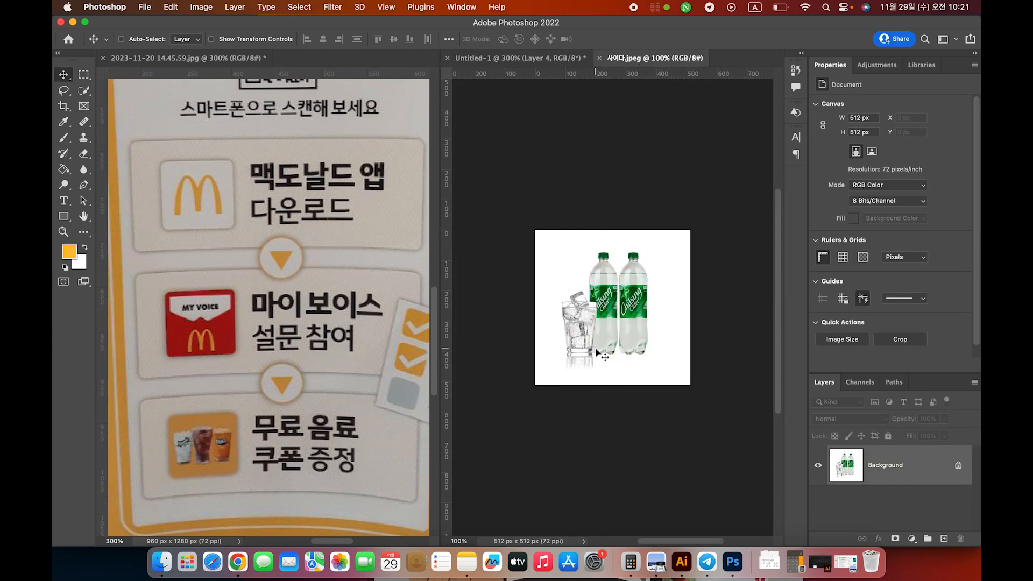
- Select the iced glass beside the cider bottles with the Quick Selection tool and copy it
key("super+plus")
key("super+plus")
left_click_drag(645, 348, 716, 334)
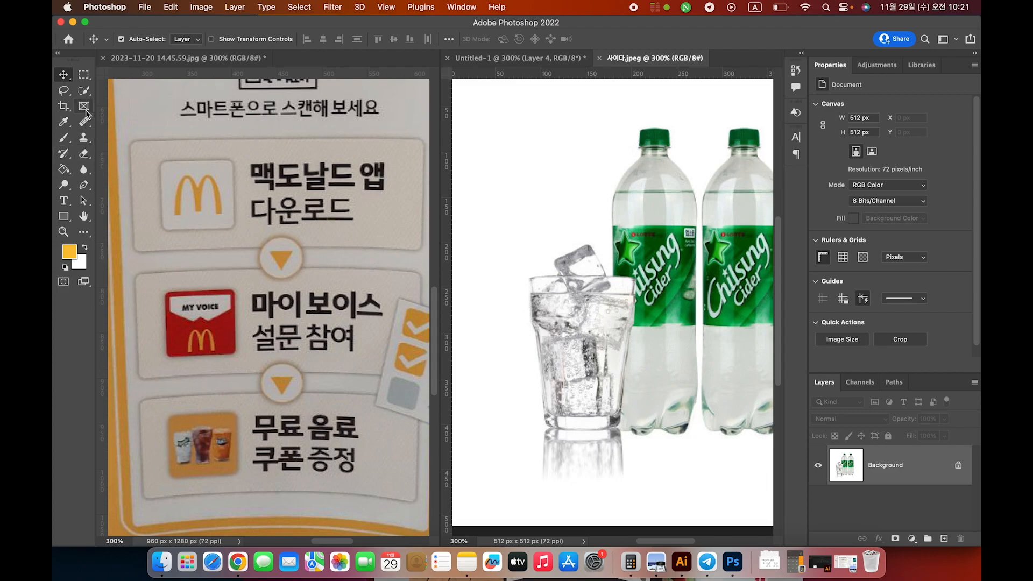
left_click(86, 92)
left_click(115, 101)
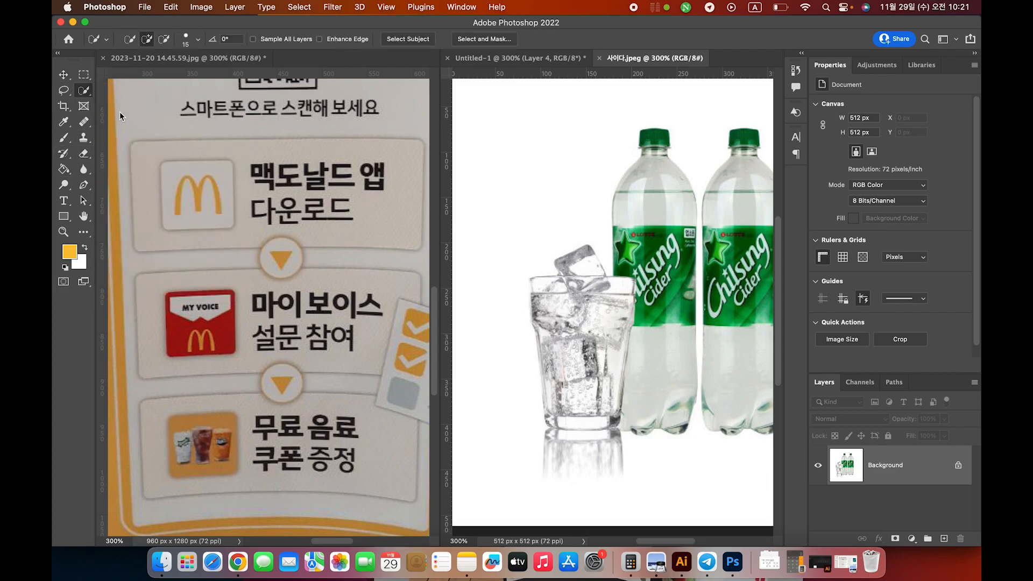
mouse_move(575, 267)
left_mouse_down()
mouse_move(611, 292)
mouse_move(613, 320)
mouse_move(551, 287)
mouse_move(571, 374)
mouse_move(556, 351)
mouse_move(568, 420)
mouse_move(558, 420)
mouse_move(605, 421)
left_mouse_up()
scroll(606, 306, "up", 5)
- Paste the iced glass into Untitled-1, scale it proportionally to about 25.5%, and place it directly left of the cola glass
left_click(550, 58)
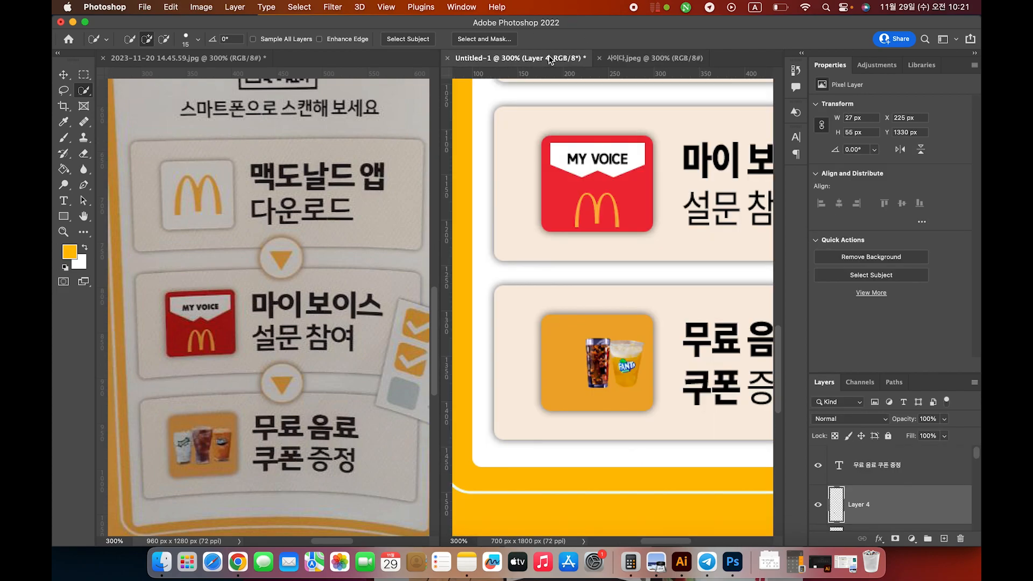
key("super+v")
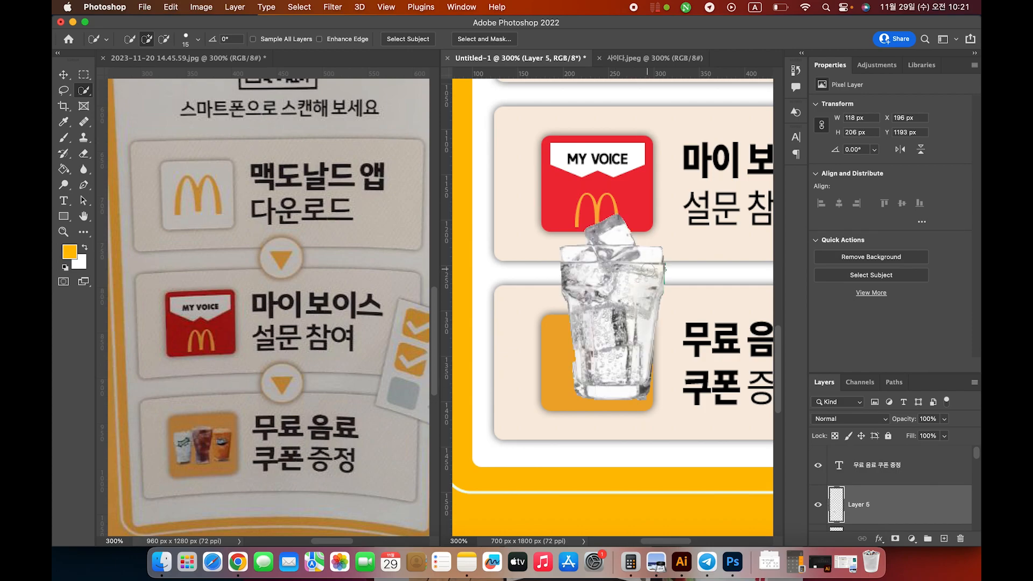
key("super+t")
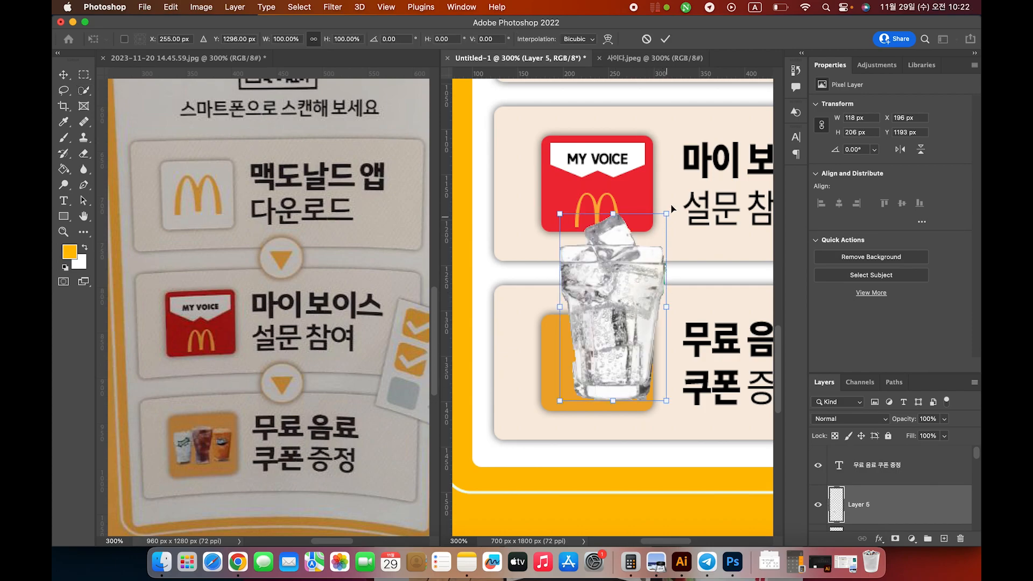
left_click_drag(668, 211, 585, 332)
left_click_drag(577, 374, 569, 367)
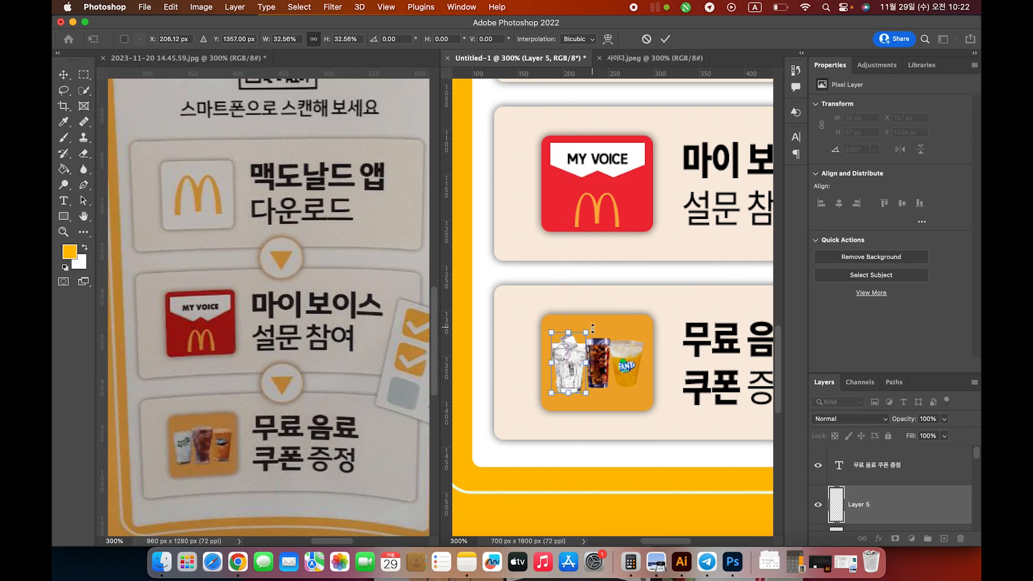
left_click_drag(586, 330, 577, 355)
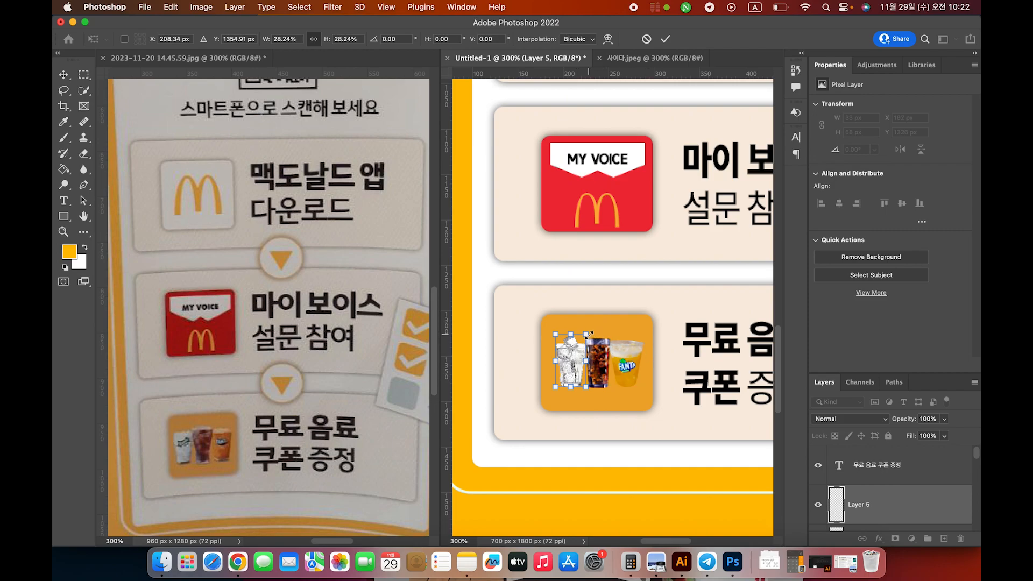
left_click_drag(589, 334, 572, 372)
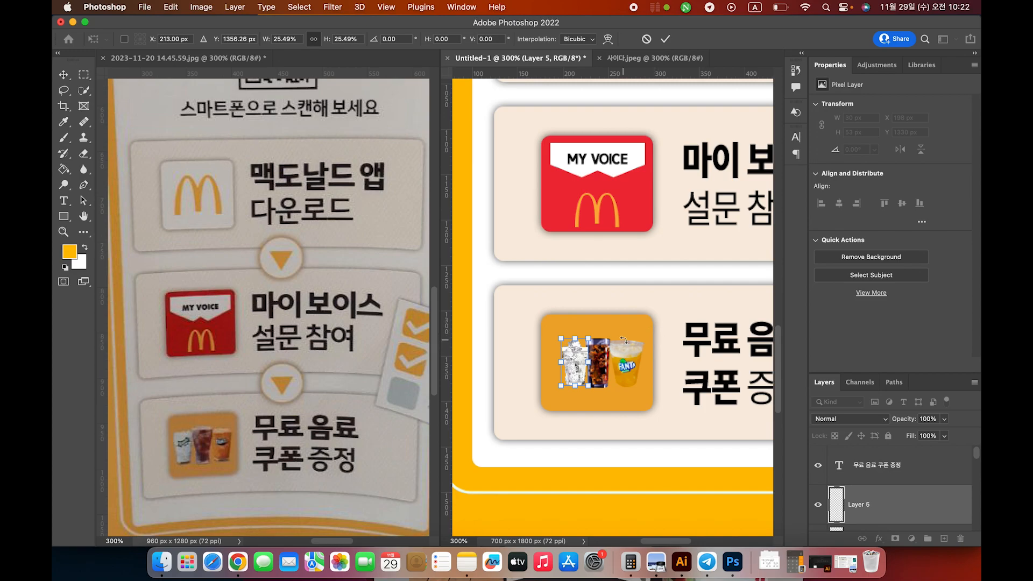
key("Return")
key("w")
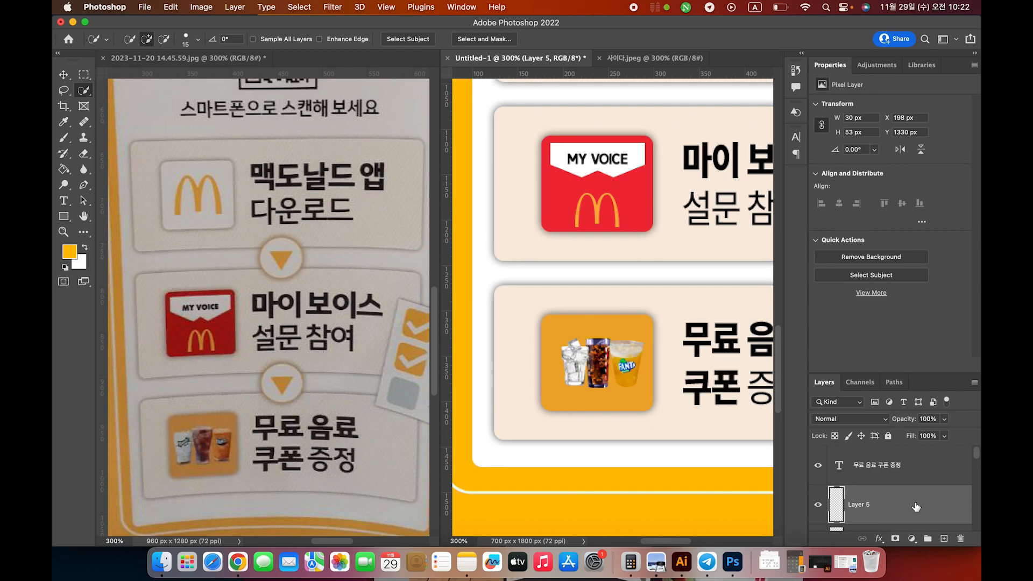
- Reorder the iced glass layer to sit directly below the cola glass layer, Layer 4
scroll(916, 507, "down", 1)
scroll(905, 498, "down", 3)
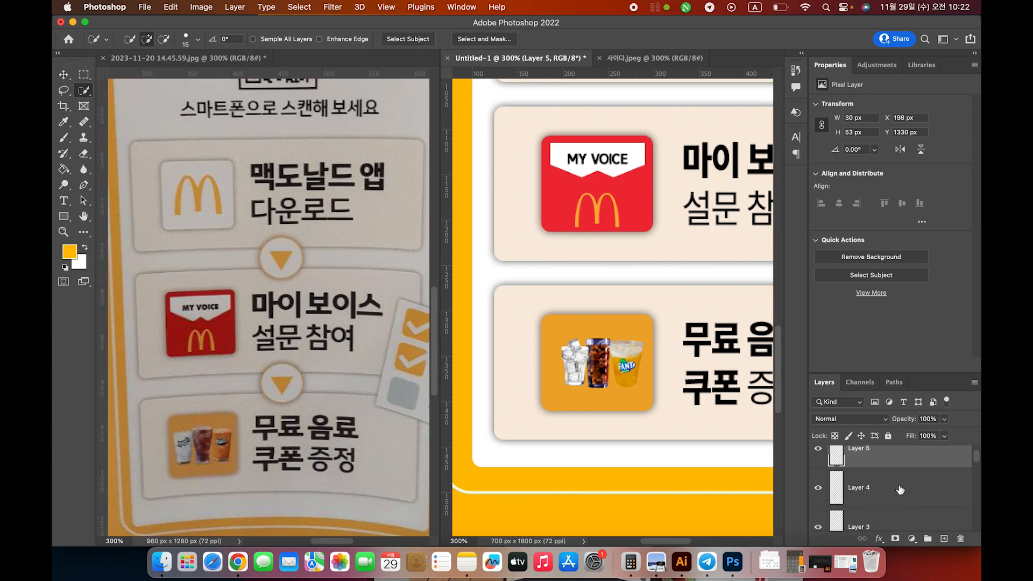
left_click_drag(889, 464, 889, 513)
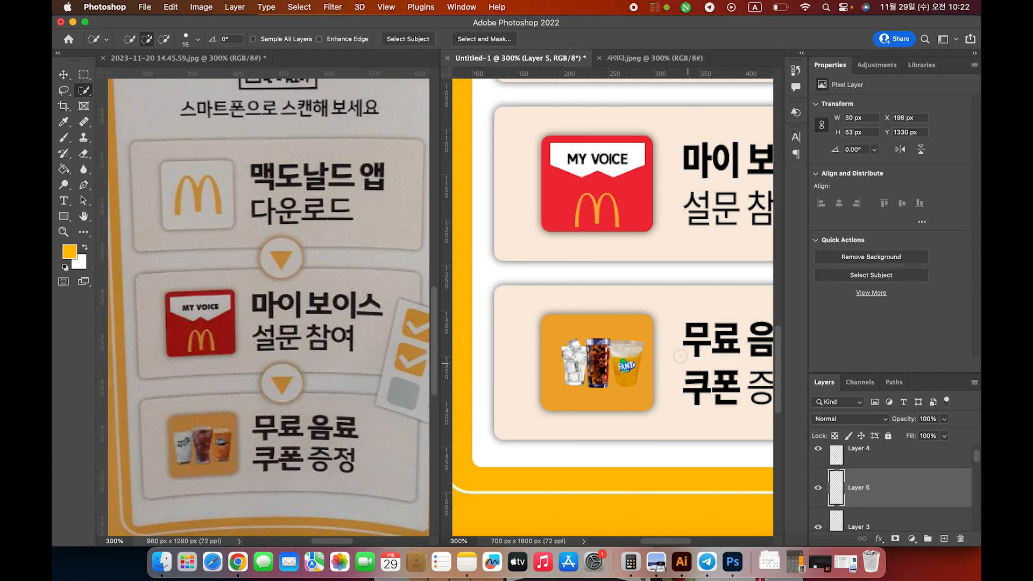
left_click(64, 74)
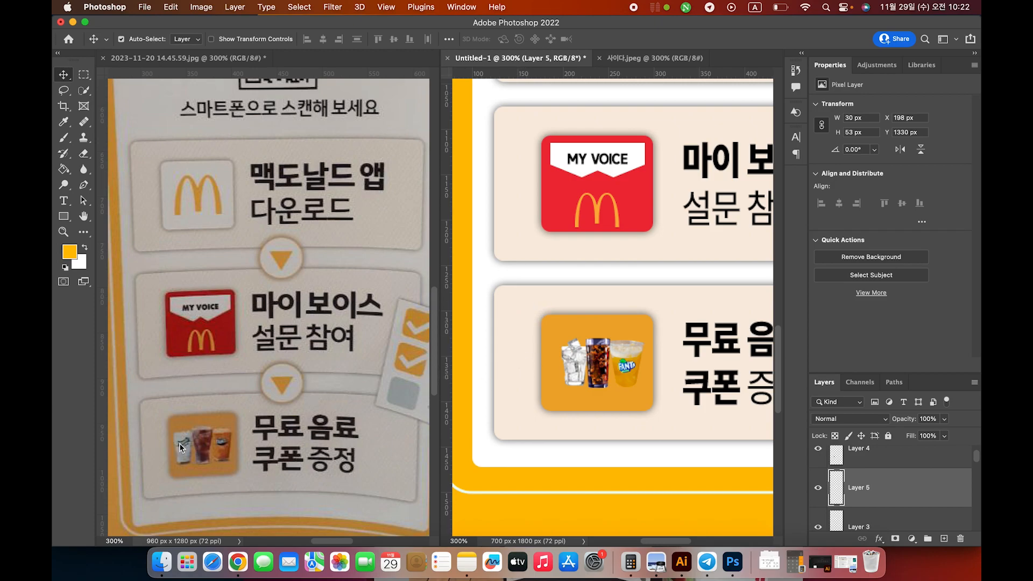
- In 사이다.jpeg, select the green Chilsung Cider logo on the bottle label with a lasso selection and copy it
left_click(624, 57)
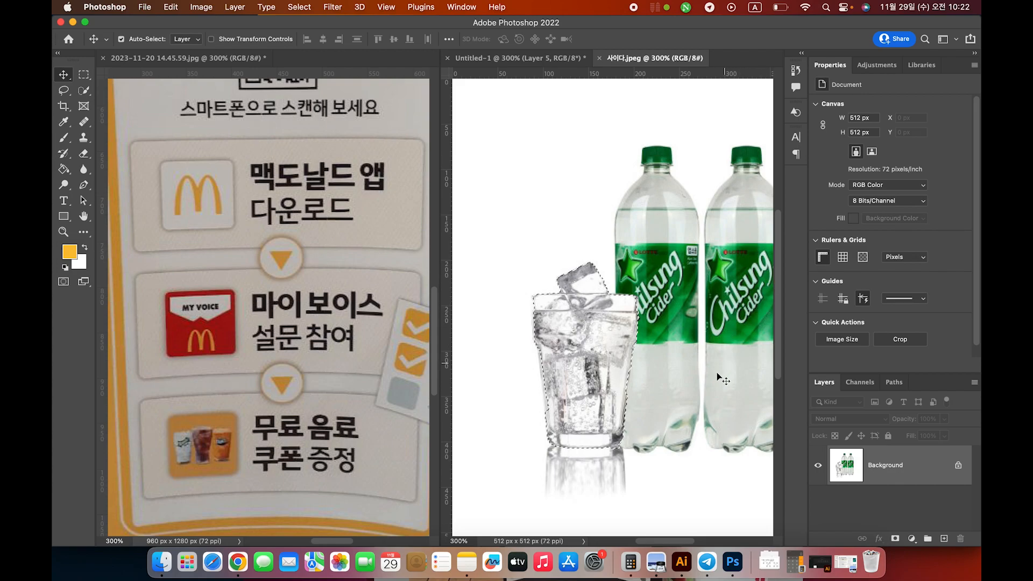
left_click_drag(712, 370, 589, 370)
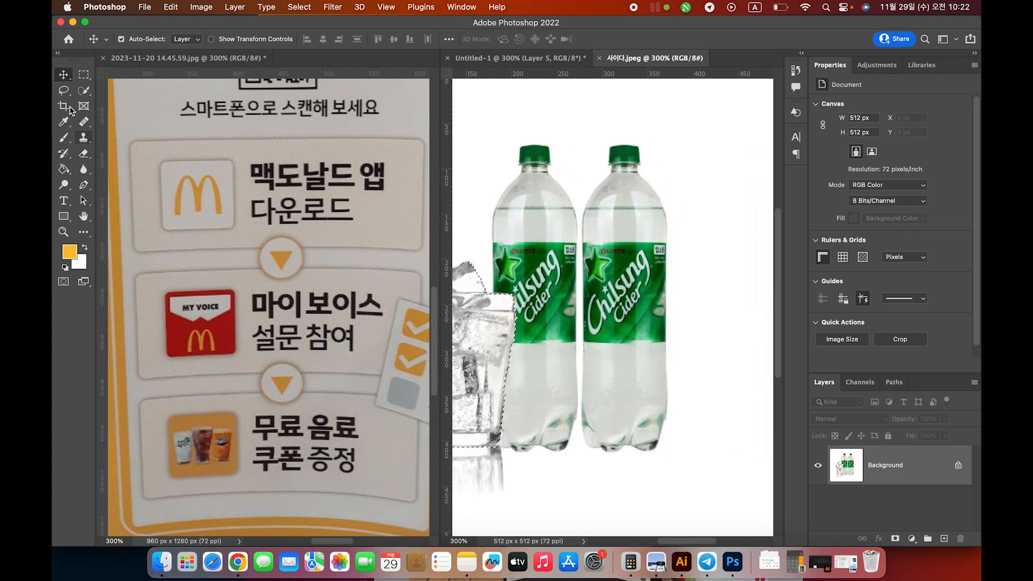
left_click(64, 90)
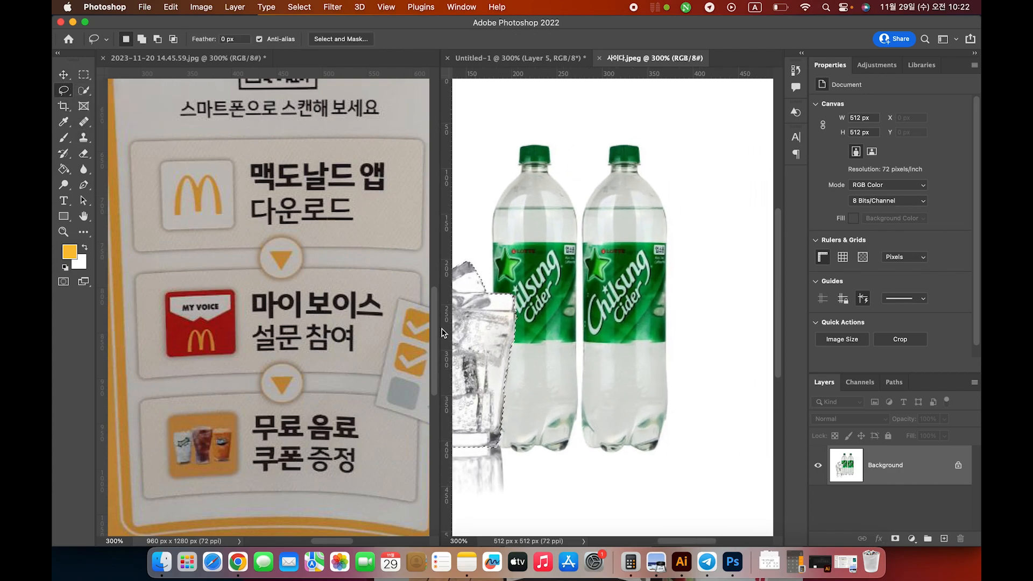
mouse_move(609, 322)
left_mouse_down()
mouse_move(587, 297)
mouse_move(608, 295)
mouse_move(592, 295)
mouse_move(652, 251)
mouse_move(656, 280)
mouse_move(616, 322)
left_mouse_up()
scroll(621, 303, "down", 2)
- Paste the Chilsung Cider logo into Untitled-1, scale it proportionally to about 30.6%, and move its layer above Layer 4
left_click(490, 59)
key("super+v")
key("super+t")
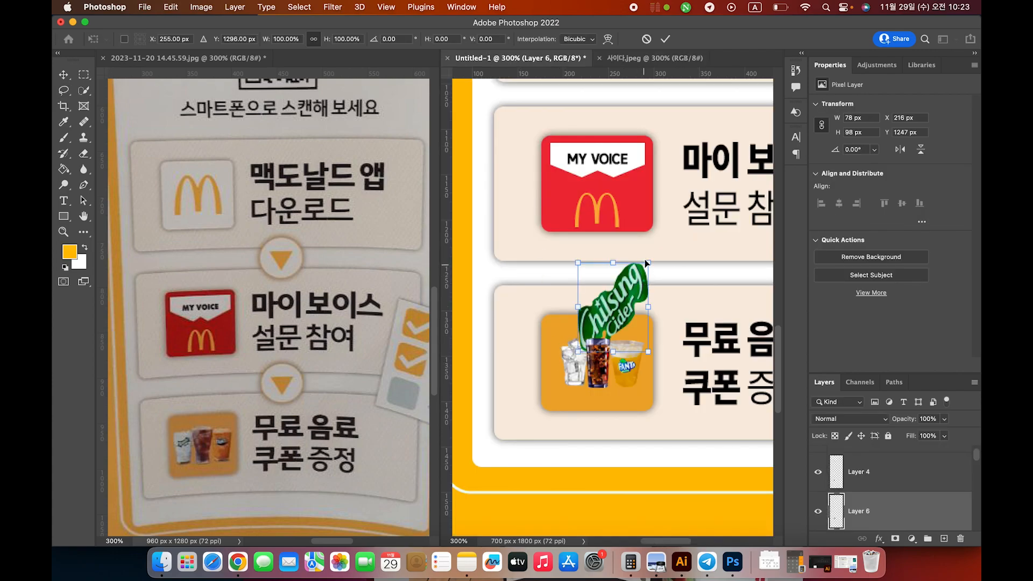
left_click_drag(647, 263, 601, 324)
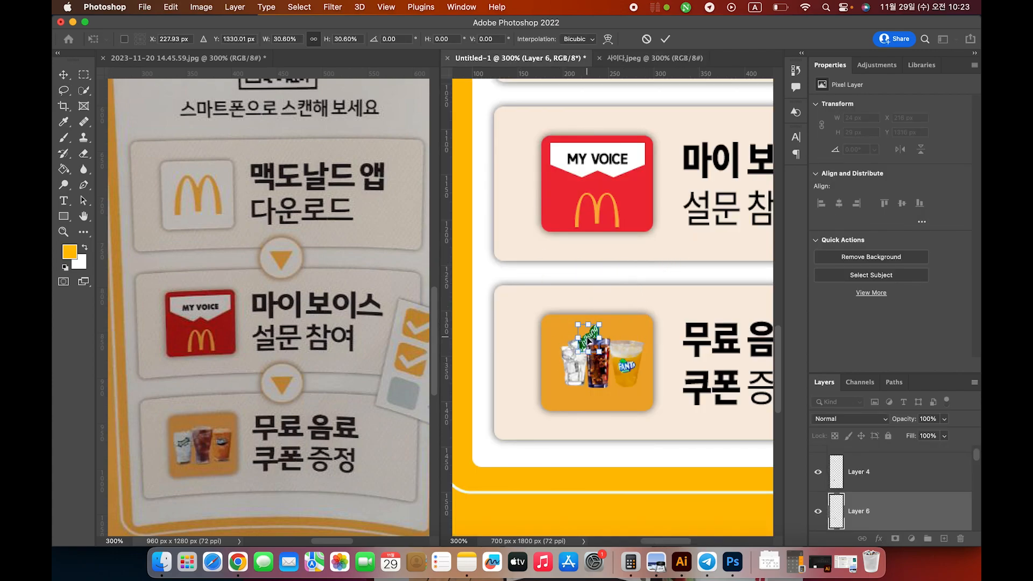
left_click_drag(870, 515, 873, 450)
key("c")
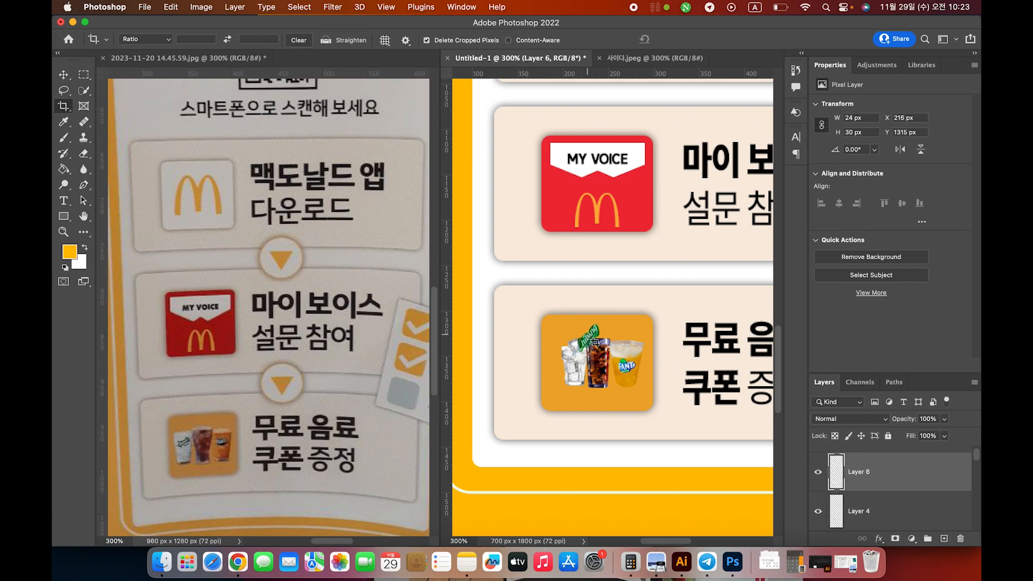
- Position the cider logo over the iced glass and reshape it to about 22 × 18 px
key("v")
left_click_drag(595, 342, 578, 362)
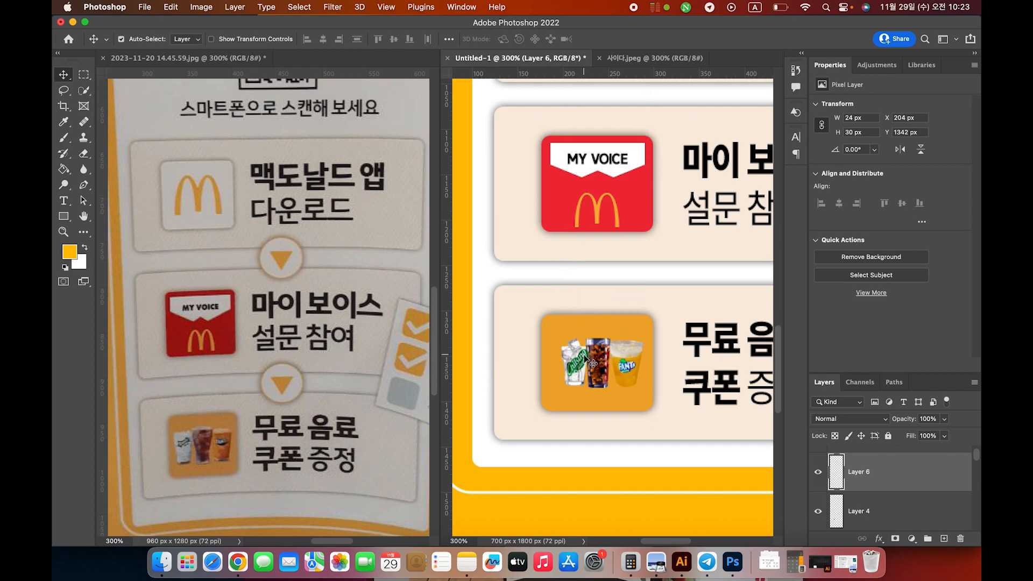
key("super+t")
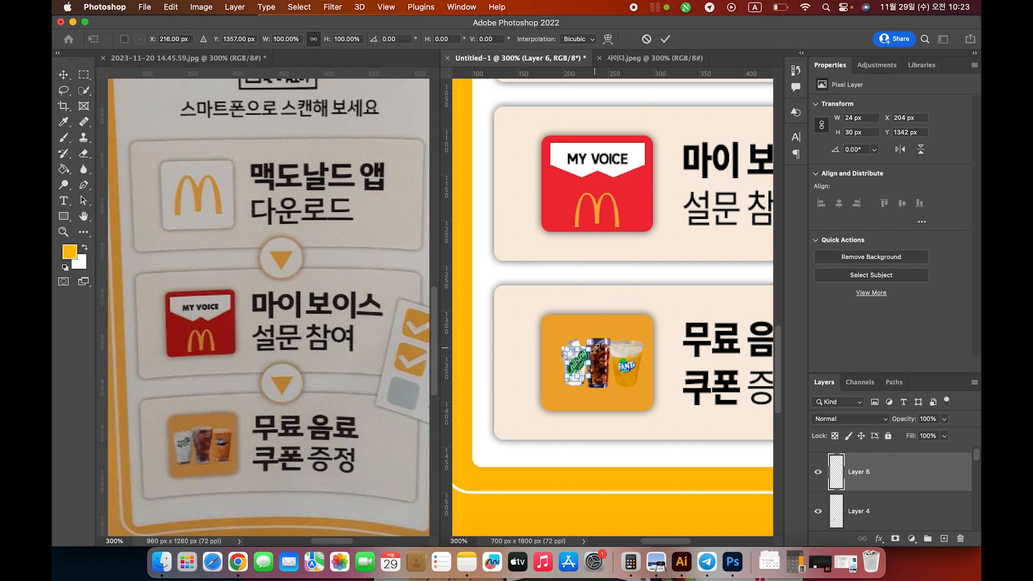
left_click_drag(597, 349, 575, 369)
key("Return")
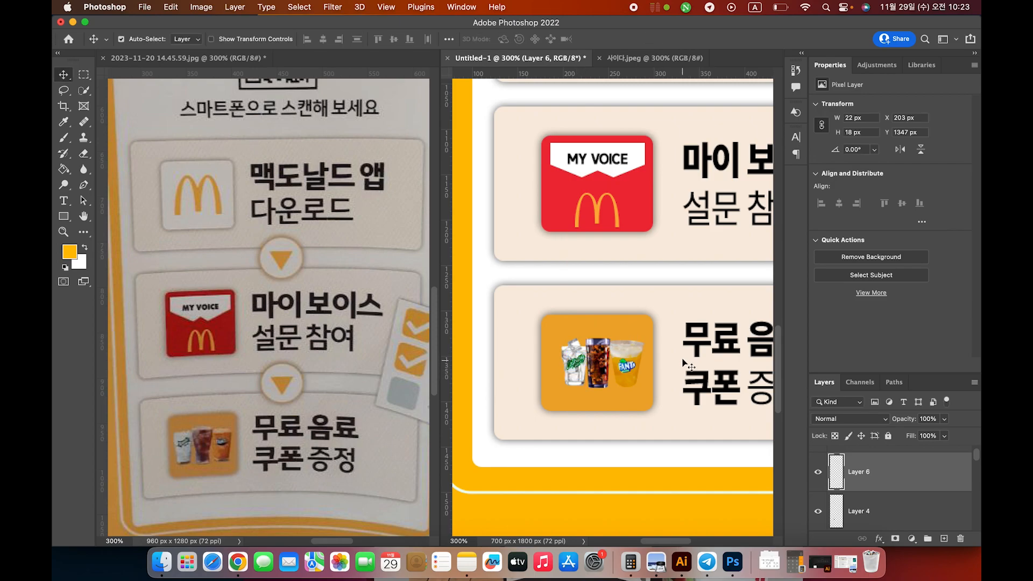
- Lock the third card's orange icon rectangle and its beige background rectangle
left_click(667, 340)
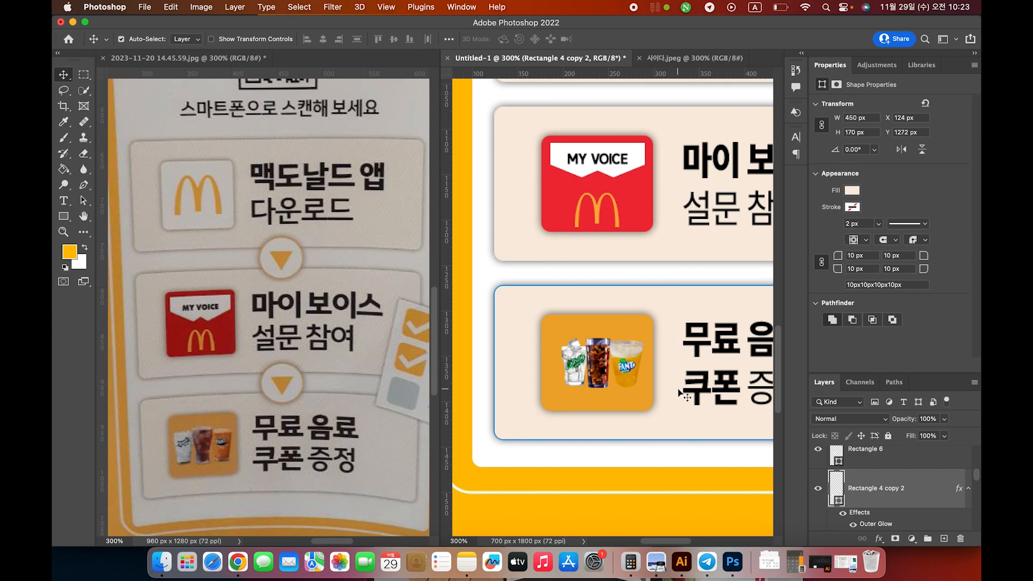
left_click(640, 398)
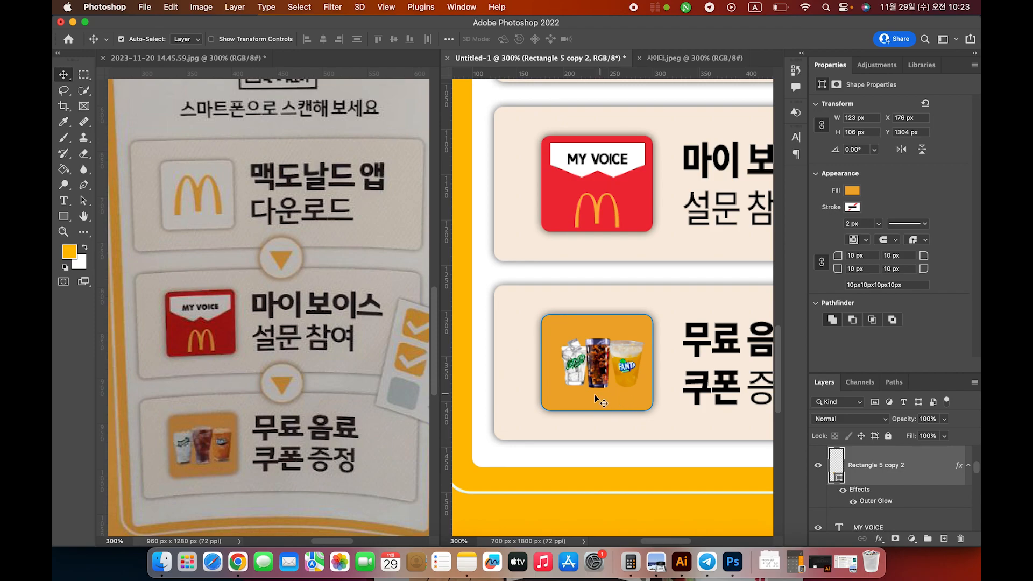
left_click(888, 436)
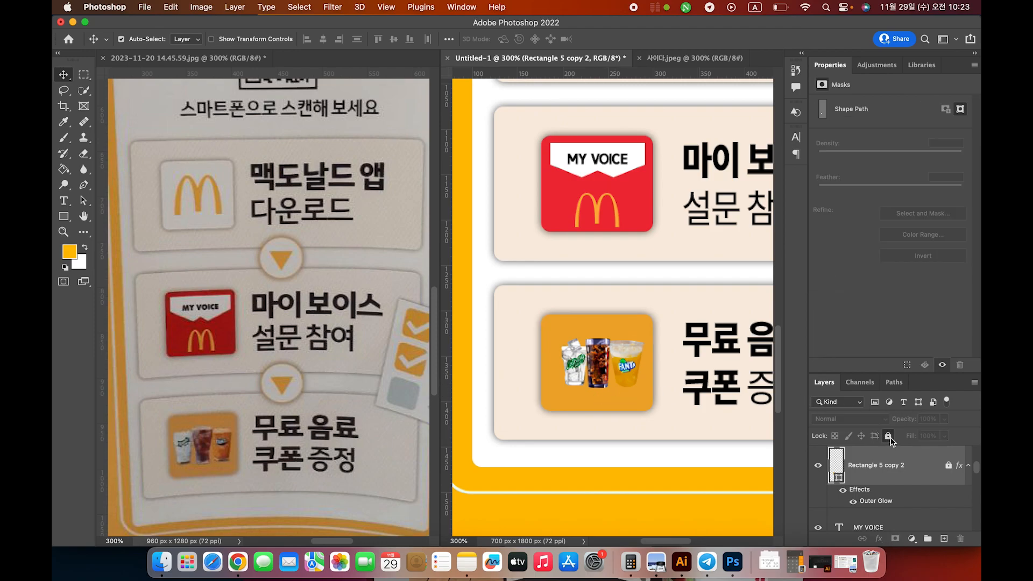
left_click(636, 400)
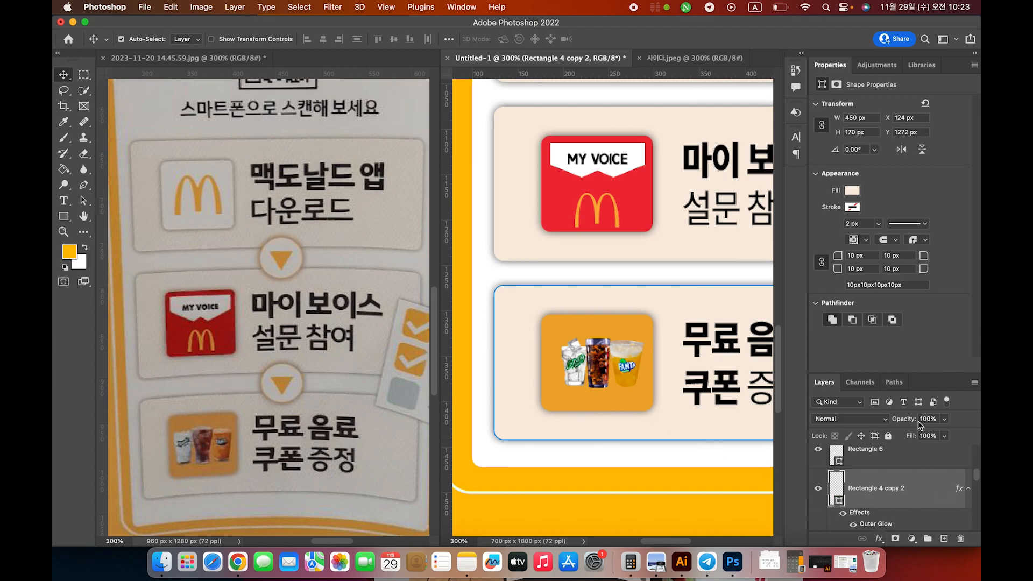
left_click(888, 436)
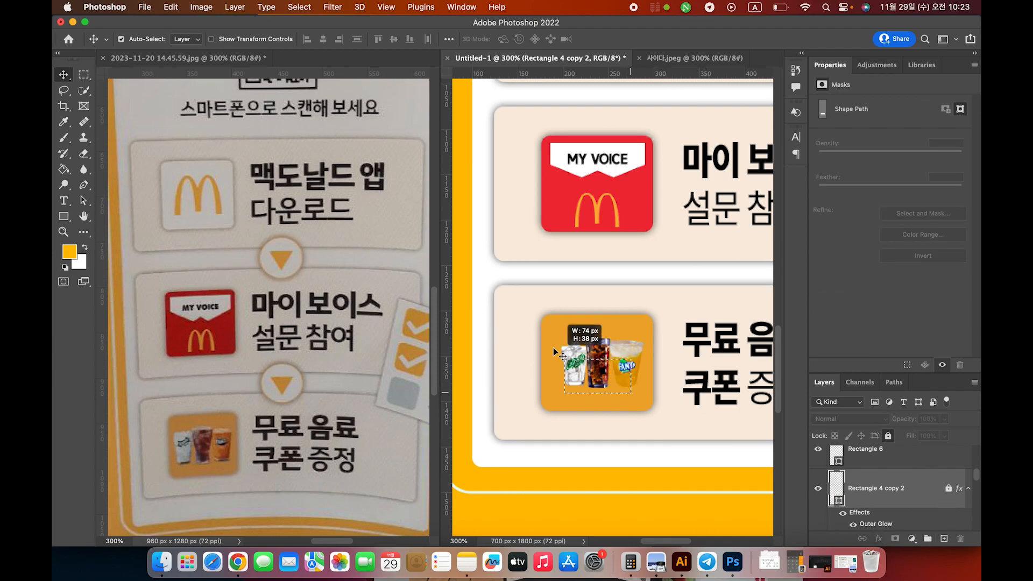
- Select the three drinks with the cider logo and shift them together 6 px left inside the orange icon
left_click(601, 359)
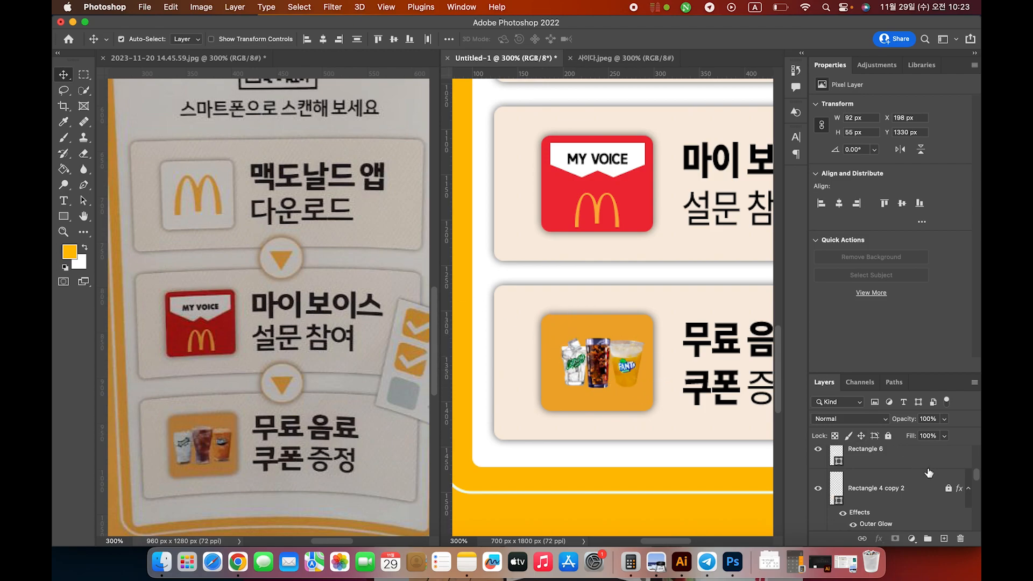
scroll(958, 478, "up", 3)
scroll(958, 478, "down", 1)
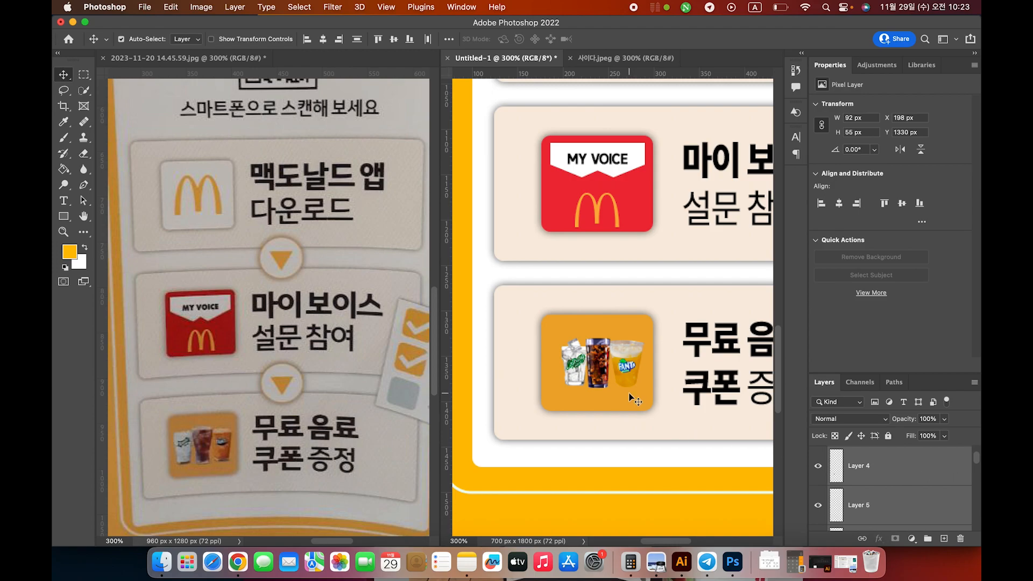
left_click_drag(650, 401, 590, 360)
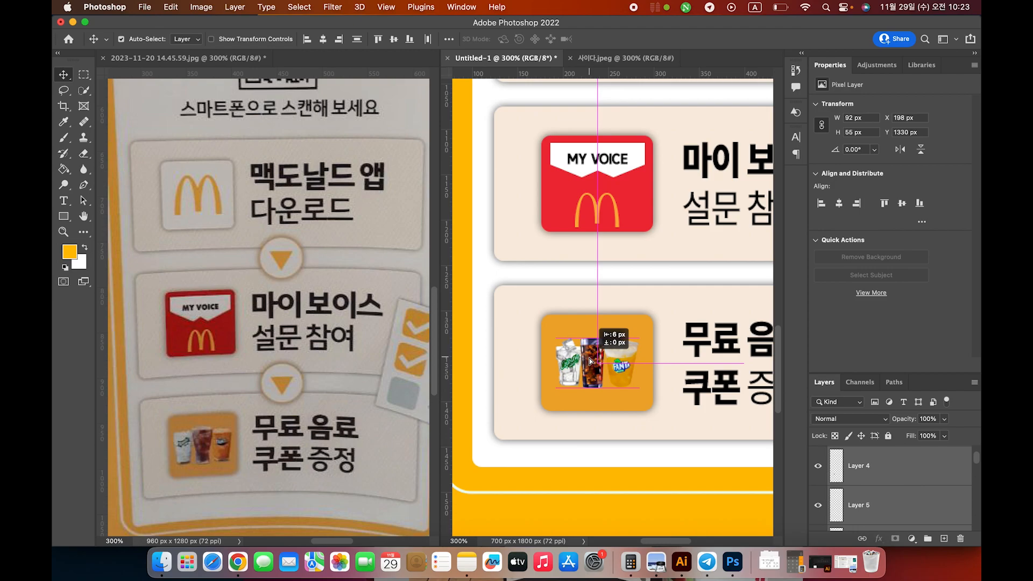
left_click_drag(589, 359, 591, 360)
left_click(678, 317)
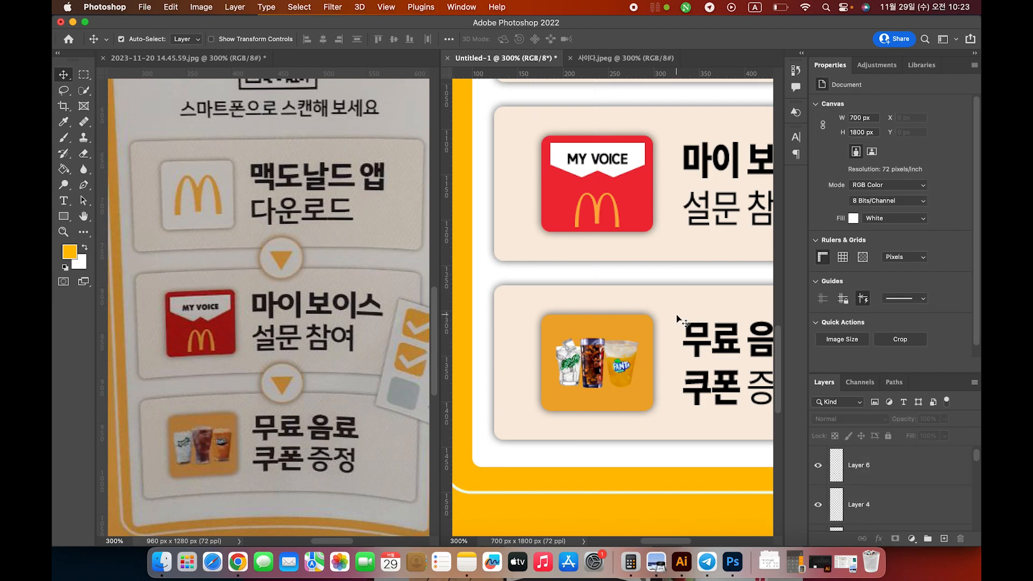
- Reselect all the drink layers and nudge them 4 px right and 1 px down to center them in the icon
left_click(642, 390)
key("Right")
key("Right")
key("Right")
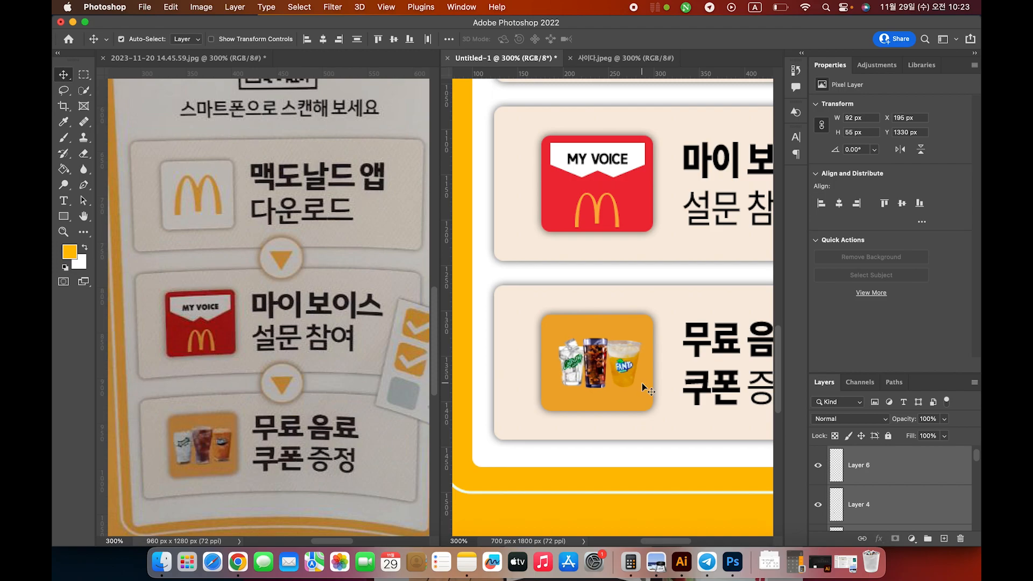
key("Down")
key("Right")
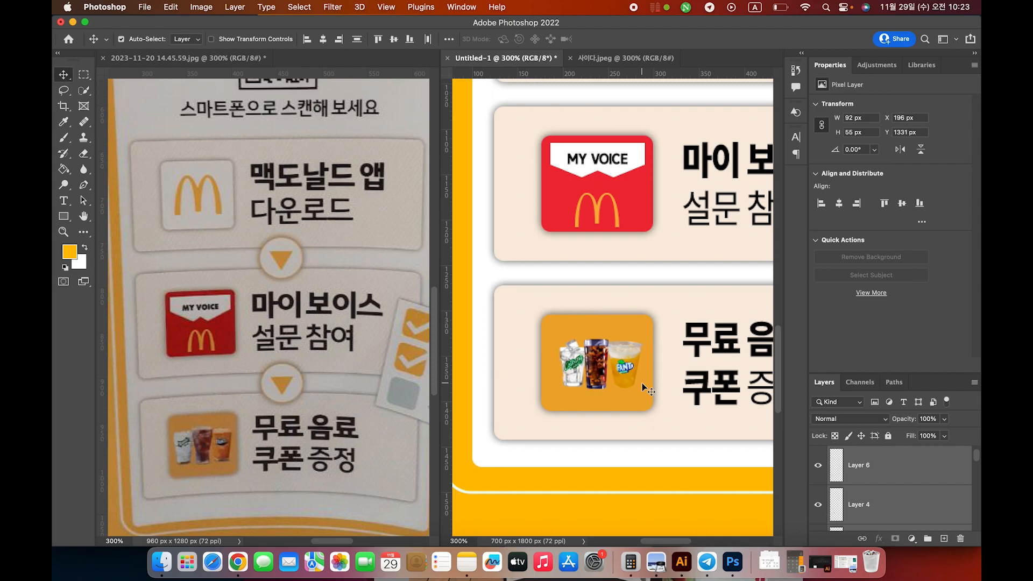
- Examine the round arrow badges between the cards in the reference photo and compare them with the whole poster
left_click(681, 423)
key("super+0")
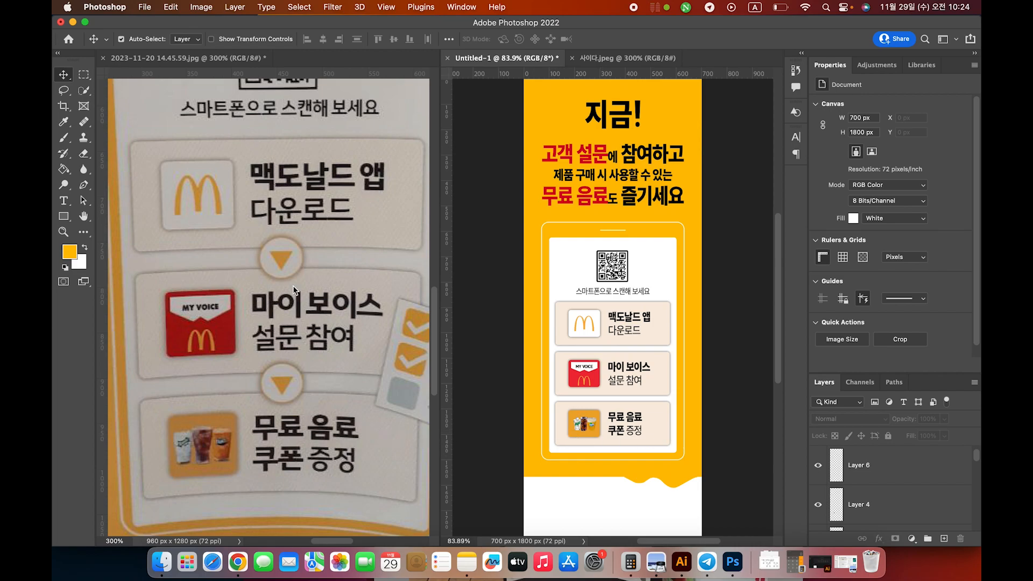
left_click(375, 228)
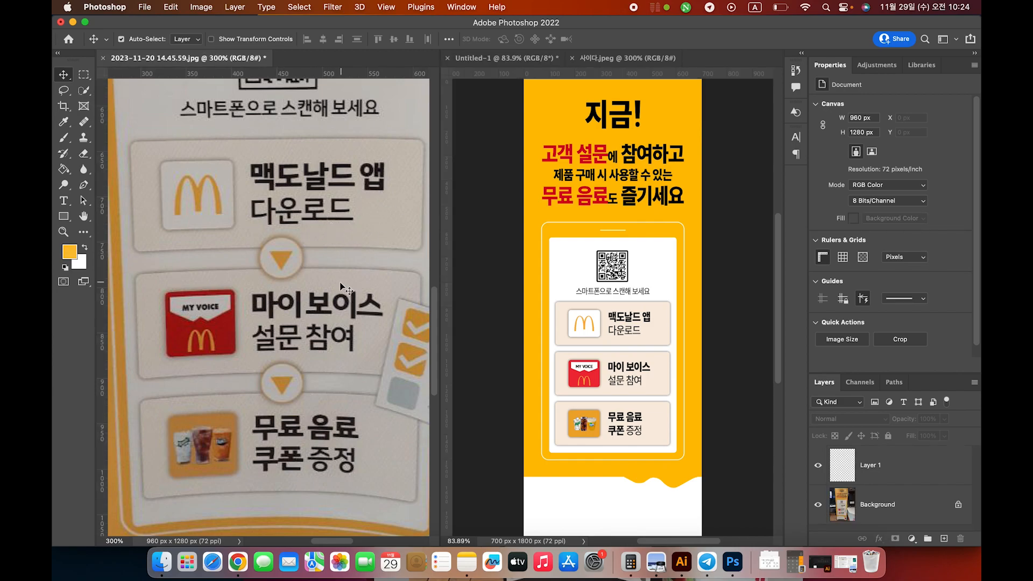
scroll(340, 290, "up", 1)
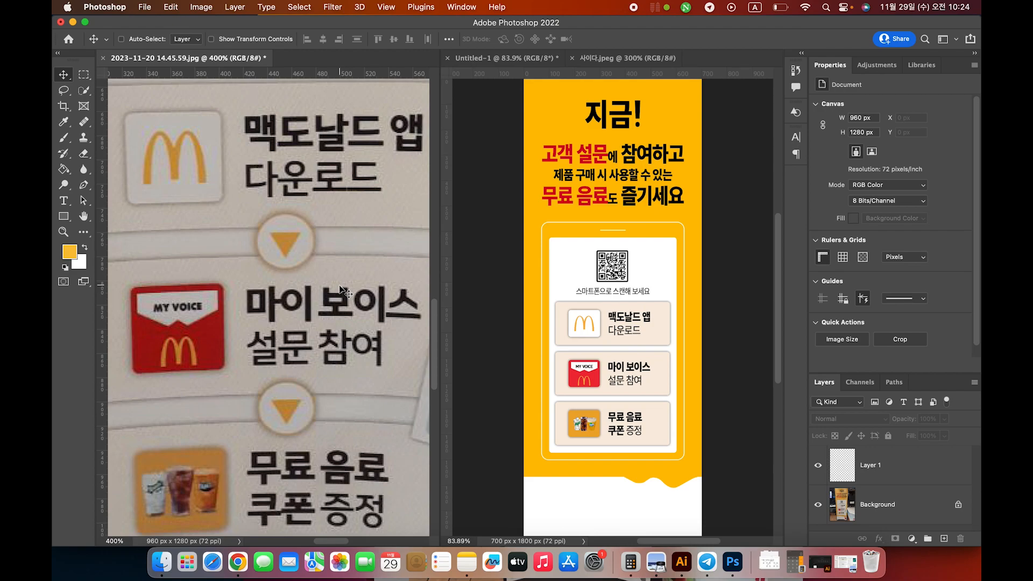
scroll(340, 291, "up", 1)
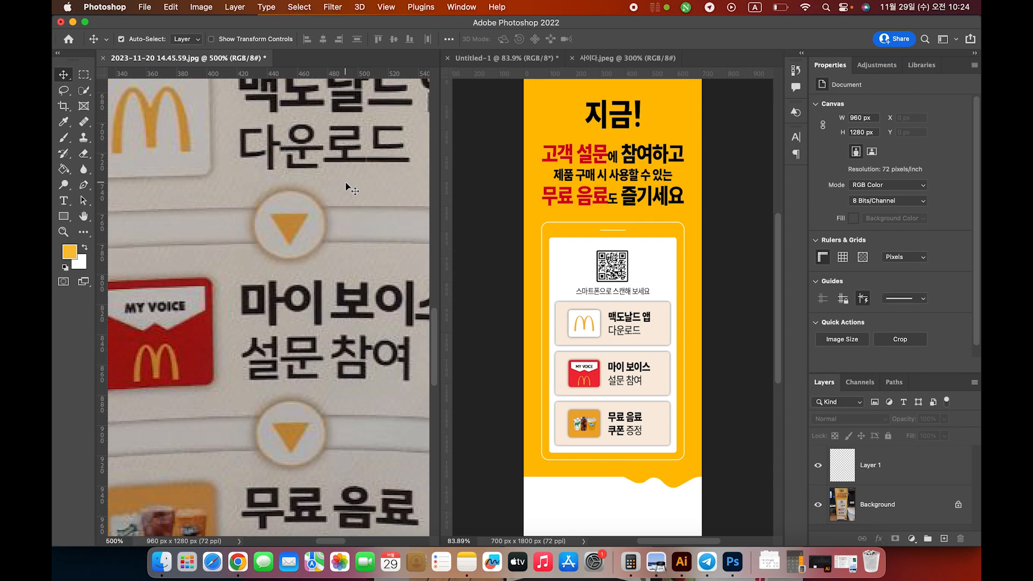
left_click(748, 243)
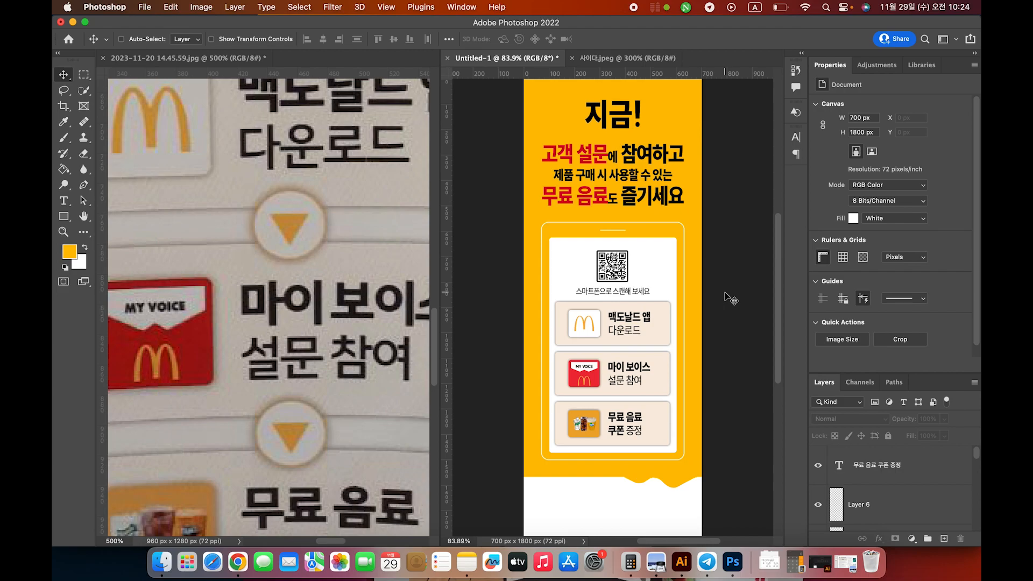
- Create a new document 100 px wide and 100 px high at 72 pixels/inch with a white background
key("super+n")
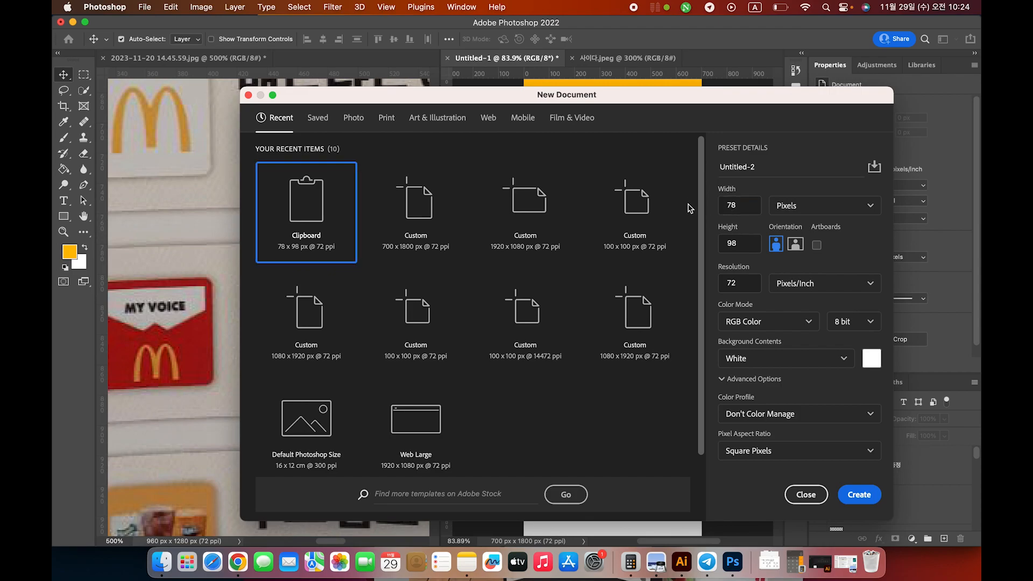
left_click(743, 208)
type("100")
key("Tab")
type("100")
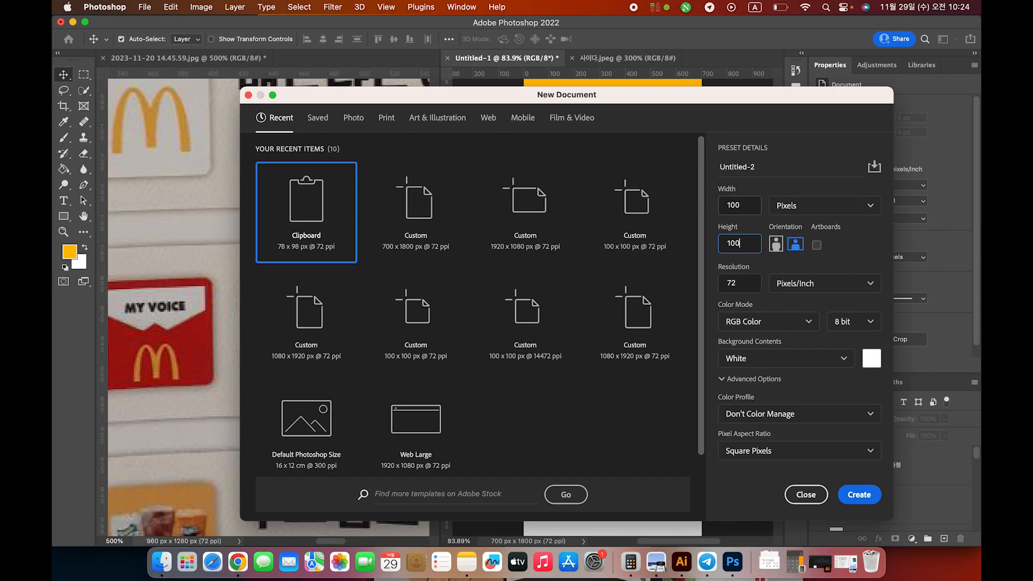
left_click(859, 494)
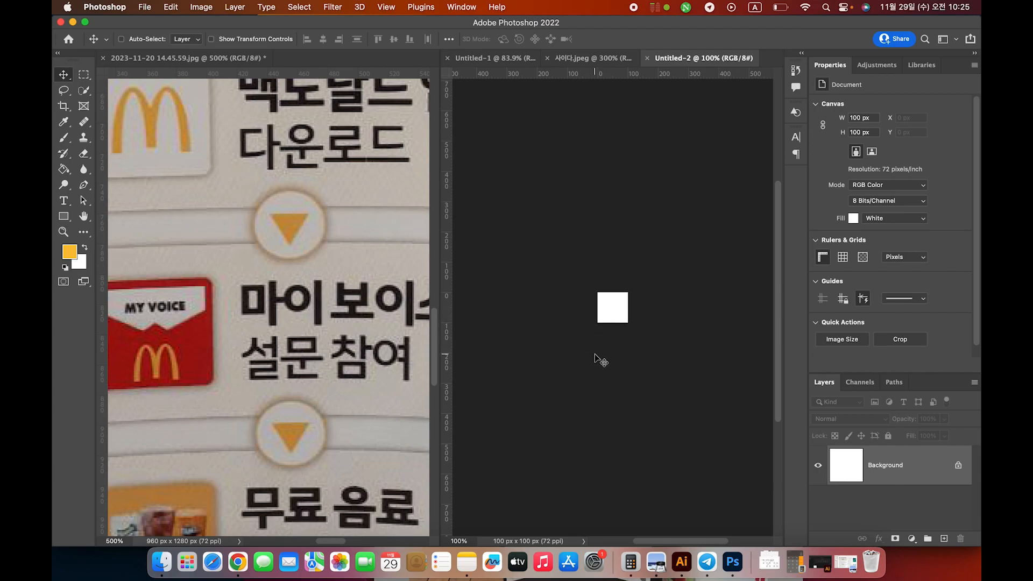
- Set the fill for new shapes to the recently used muted orange color
key("super+plus")
key("super+plus")
key("super+plus")
key("super+plus")
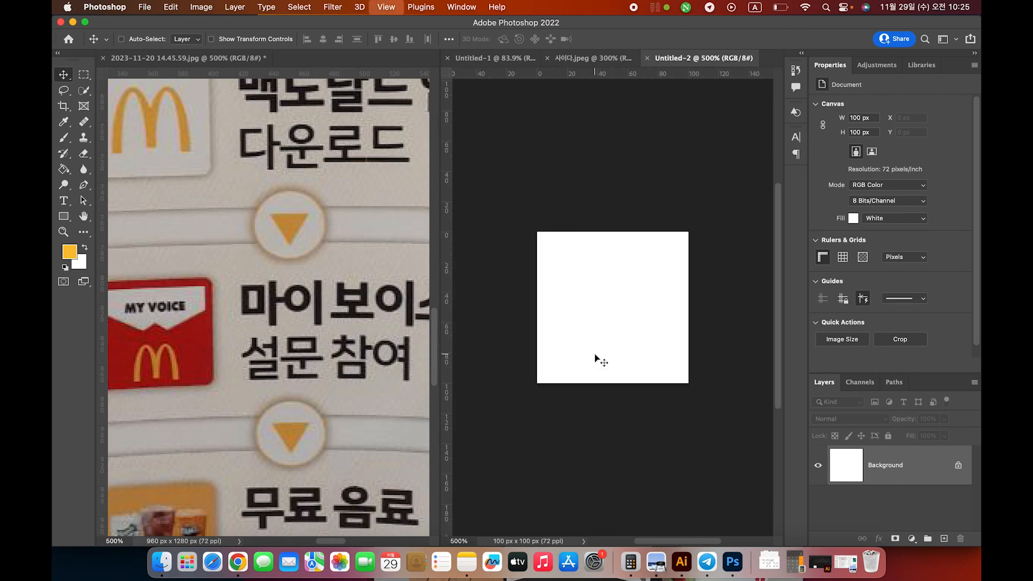
key("super+plus")
key("super+plus")
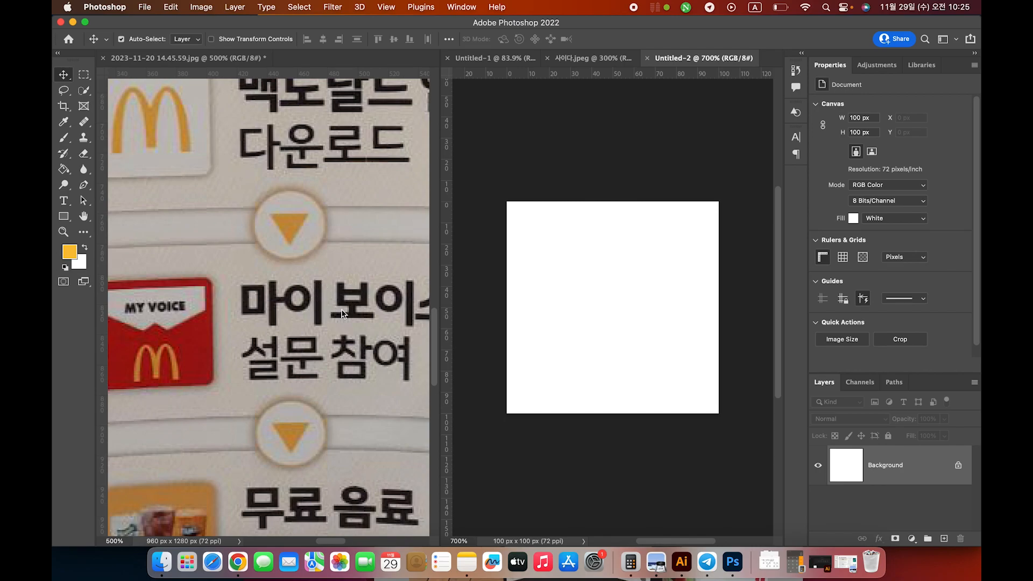
left_click(63, 220)
left_click(63, 221)
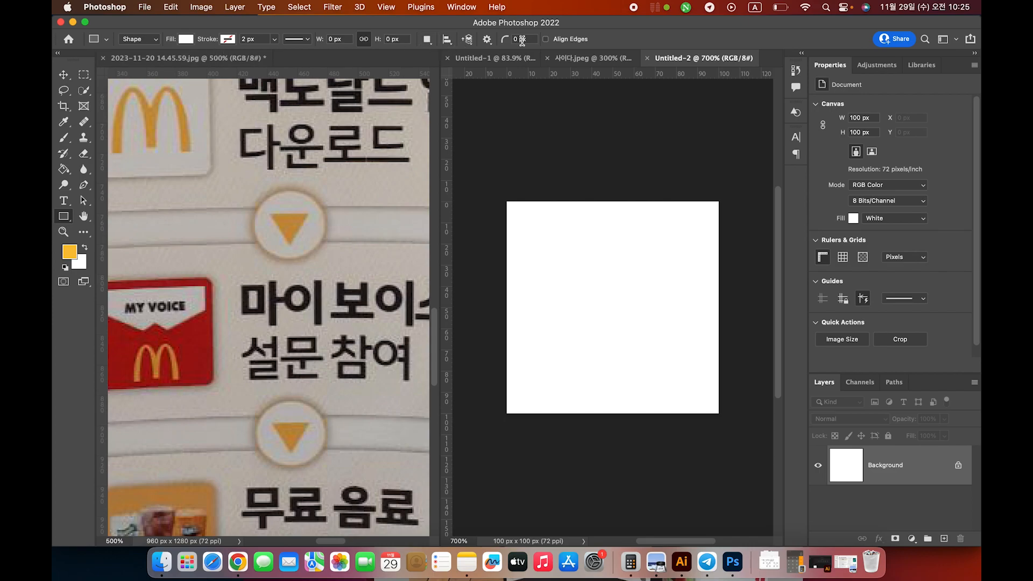
left_click(186, 40)
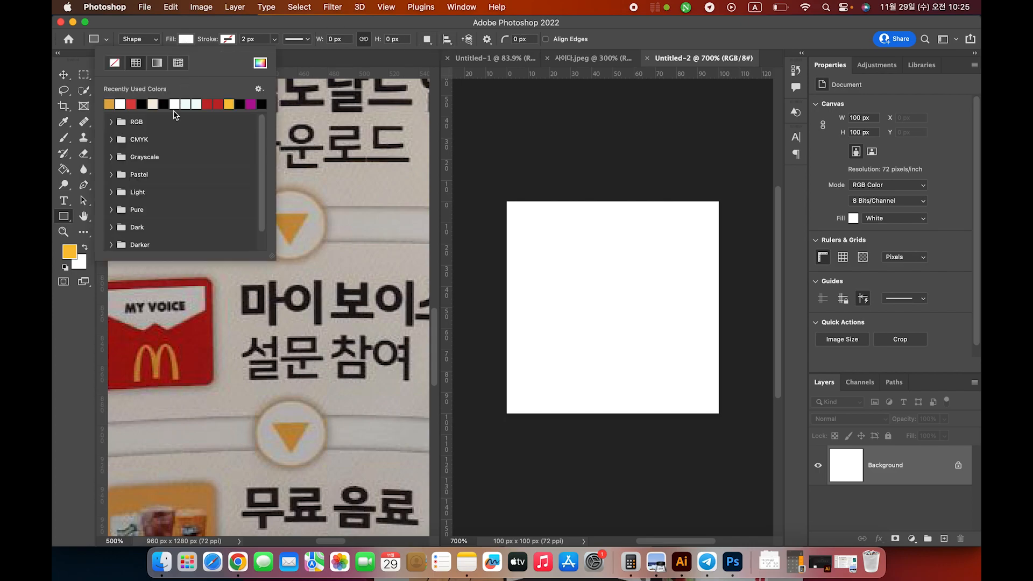
left_click(113, 102)
left_click(186, 39)
left_click(514, 39)
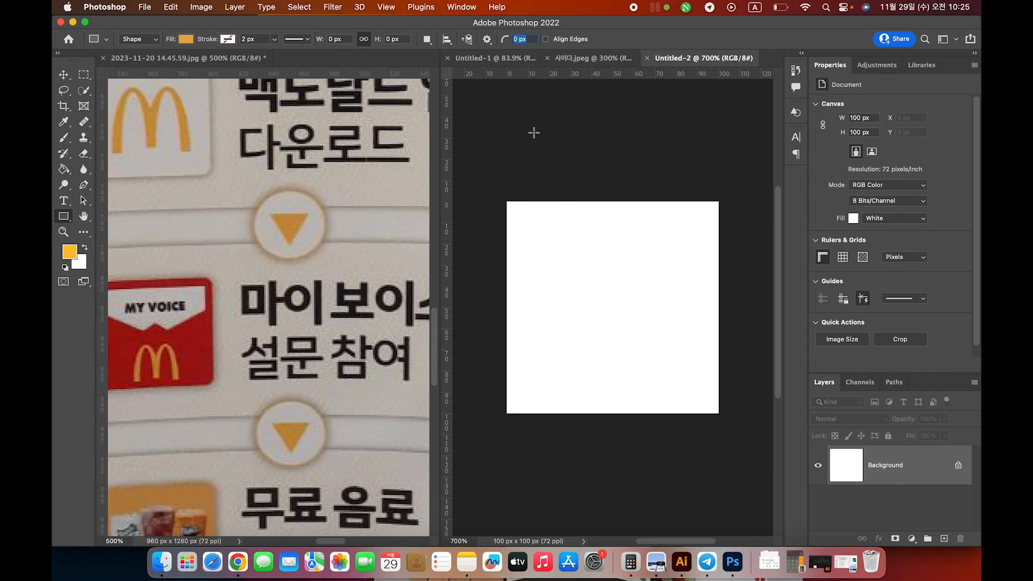
type("3")
left_click_drag(600, 298, 596, 297)
key("super+z")
- Draw a 30 px thick orange line at -45° from the canvas's lower-left corner to its upper-right corner, about 141 px long
left_click(64, 217)
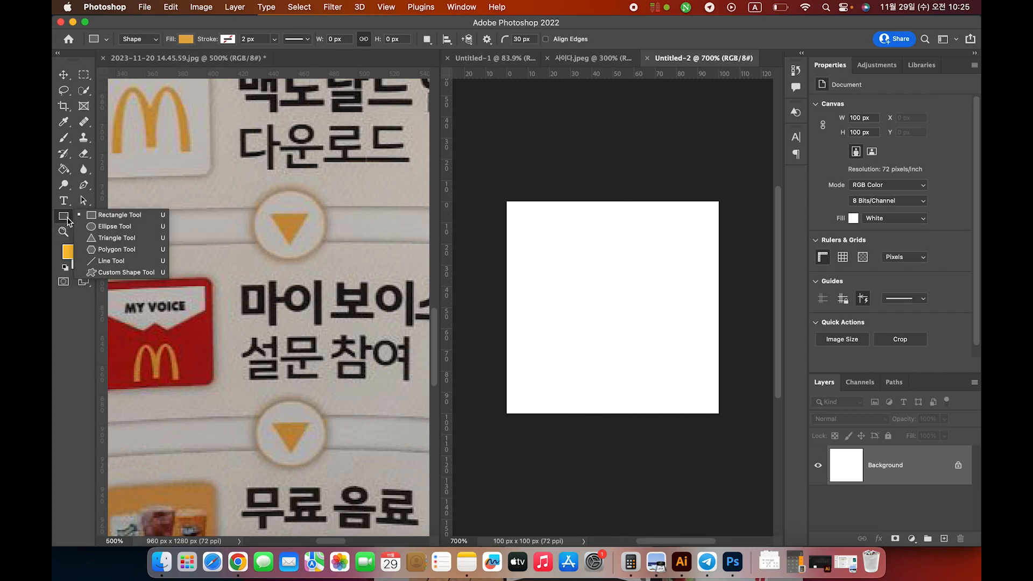
left_click(116, 260)
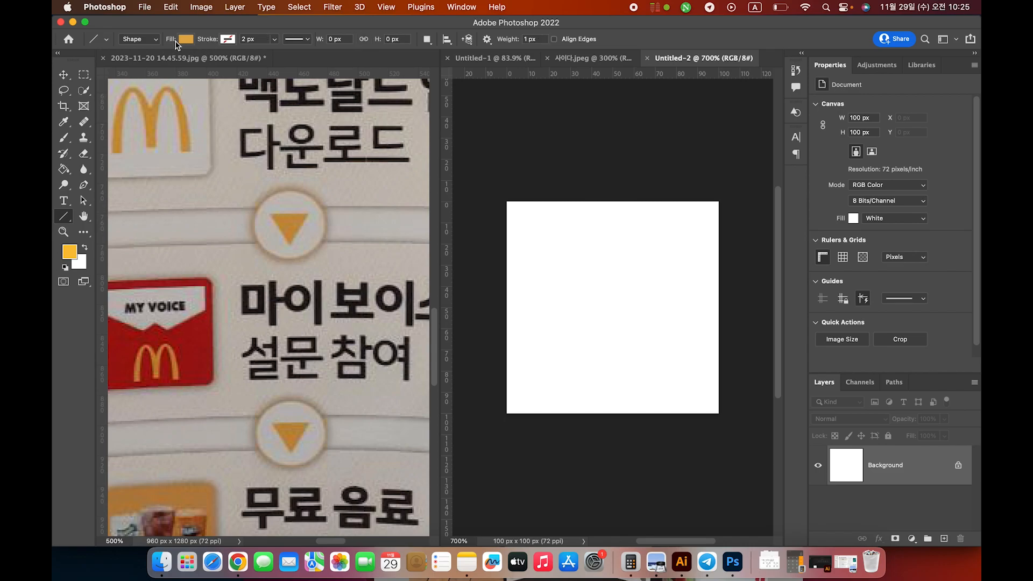
left_click(530, 39)
type("30")
key("Return")
scroll(503, 410, "left", 4)
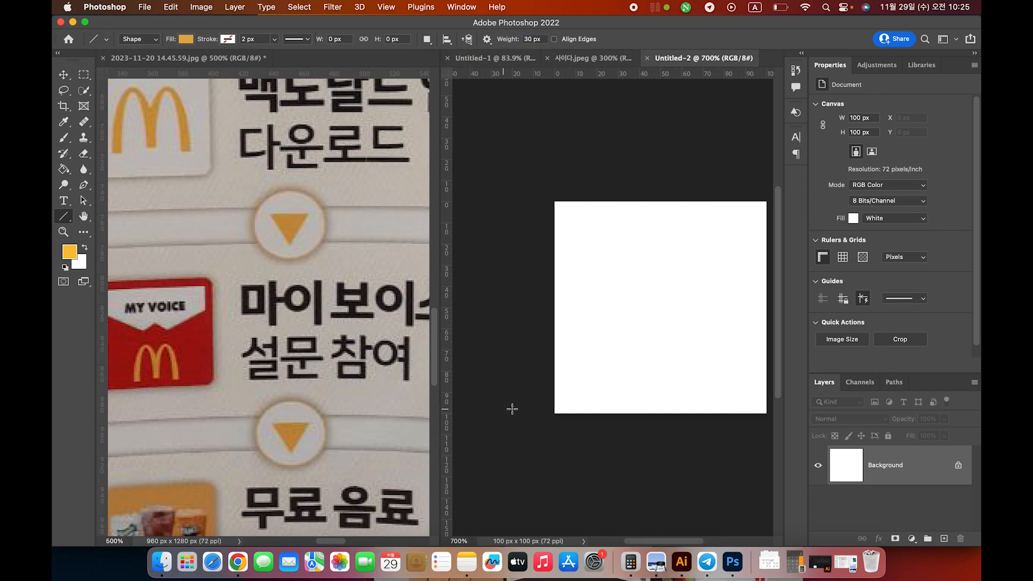
scroll(619, 446, "right", 4)
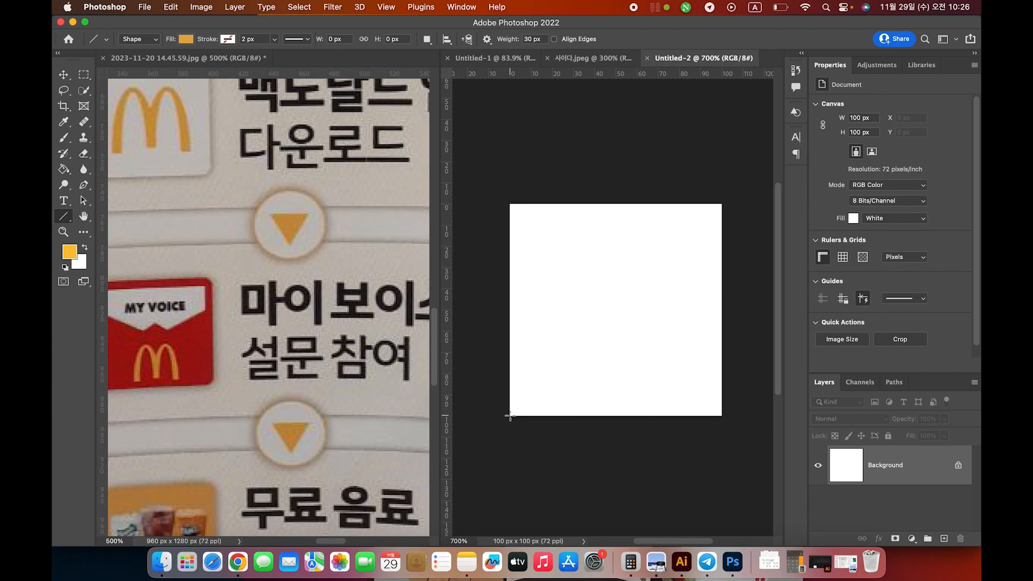
left_click_drag(511, 416, 721, 194)
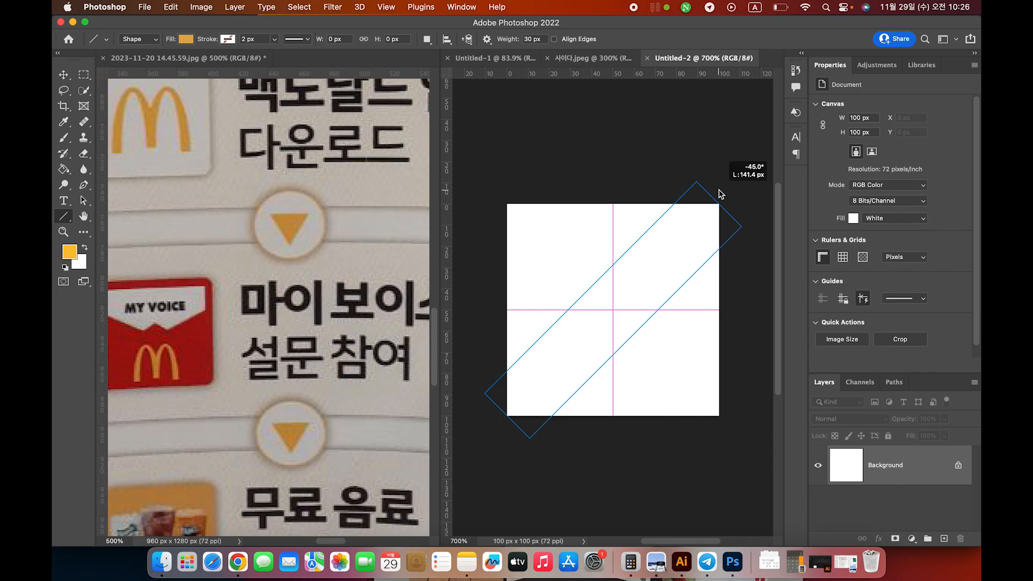
left_click_drag(722, 194, 720, 194)
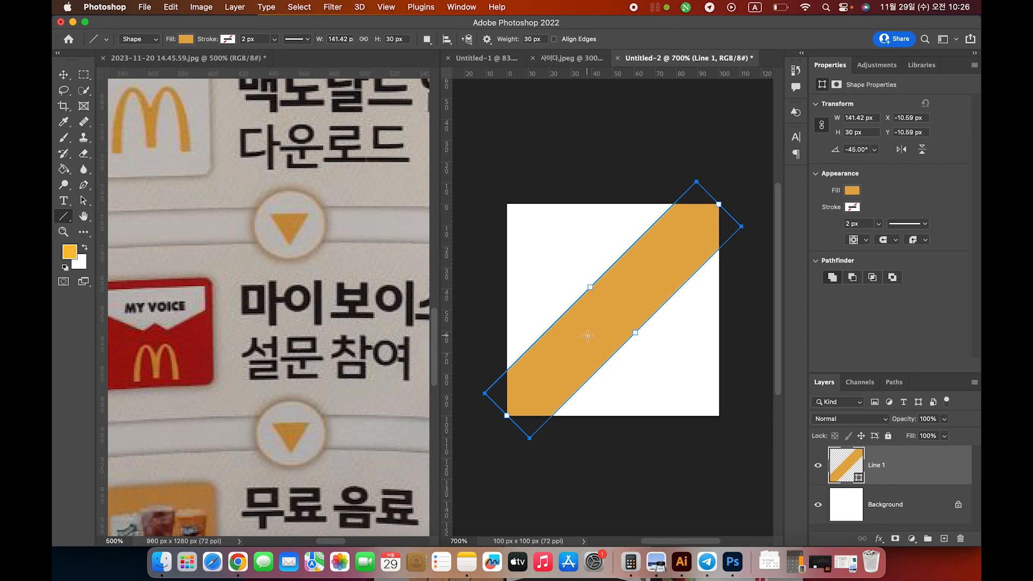
- Duplicate the diagonal stripe and move the copy 50 px right and 50 px down, across the canvas's lower-right corner
key("super+j")
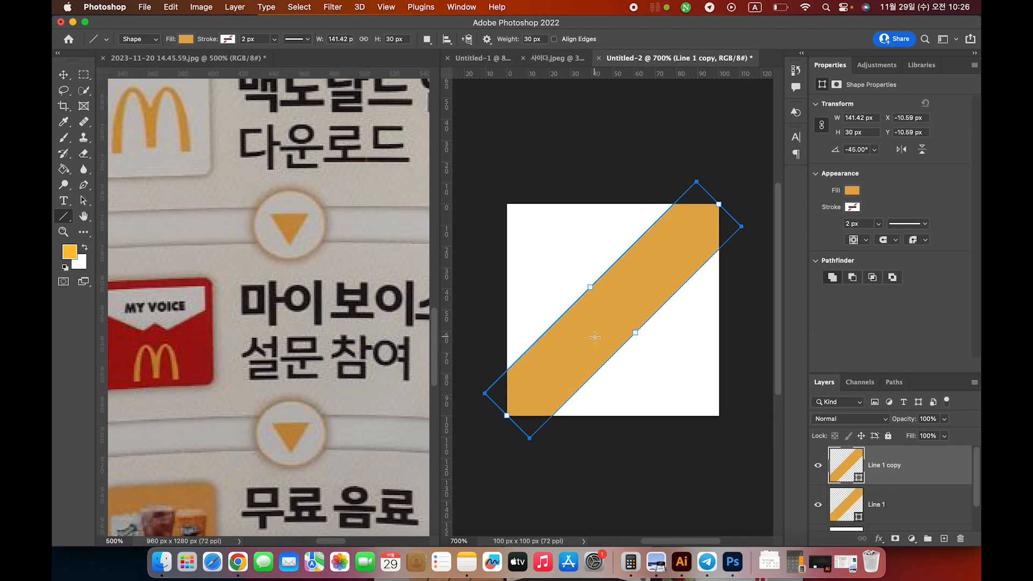
key("v")
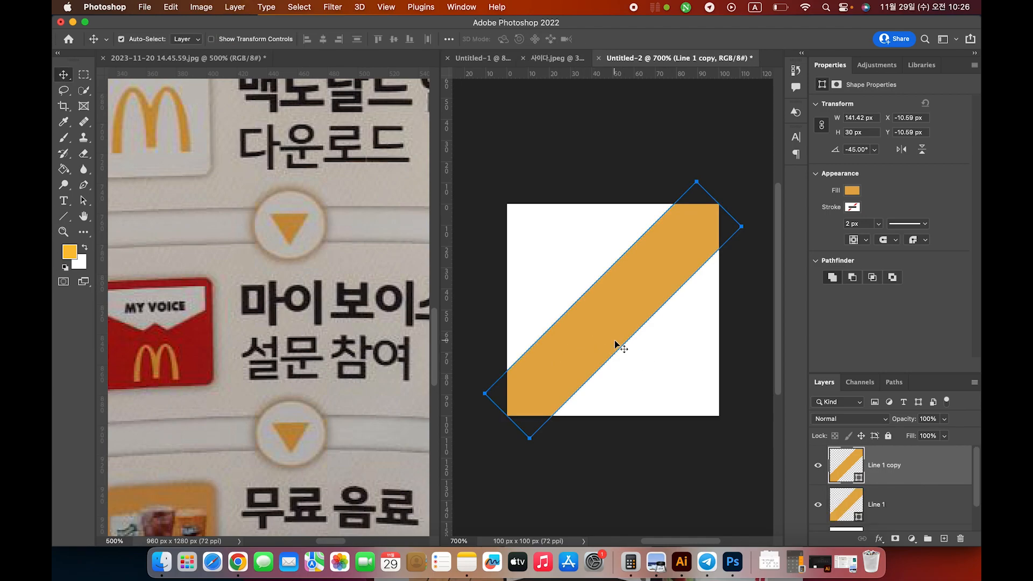
left_click_drag(612, 325, 742, 429)
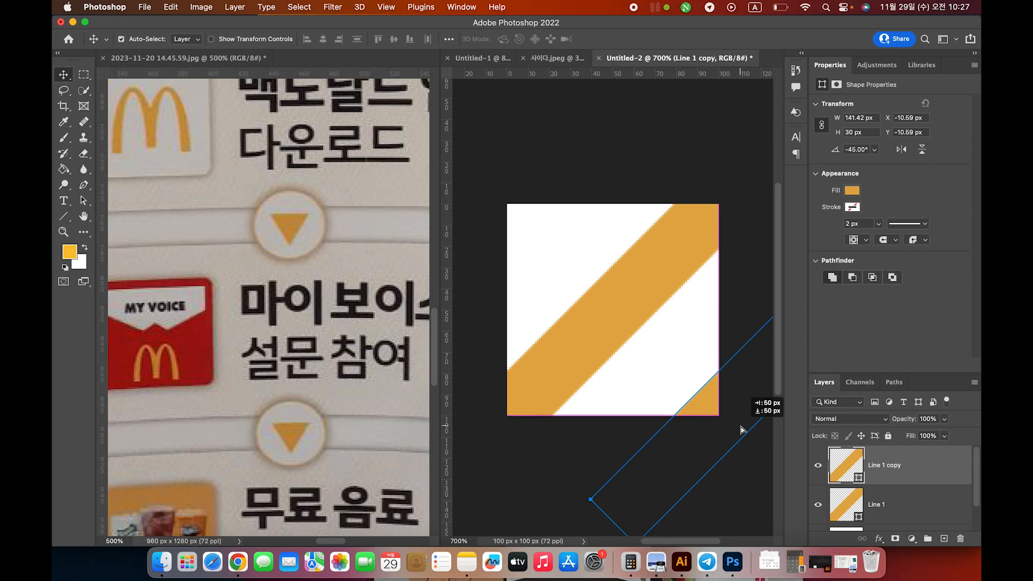
left_click_drag(742, 430, 743, 431)
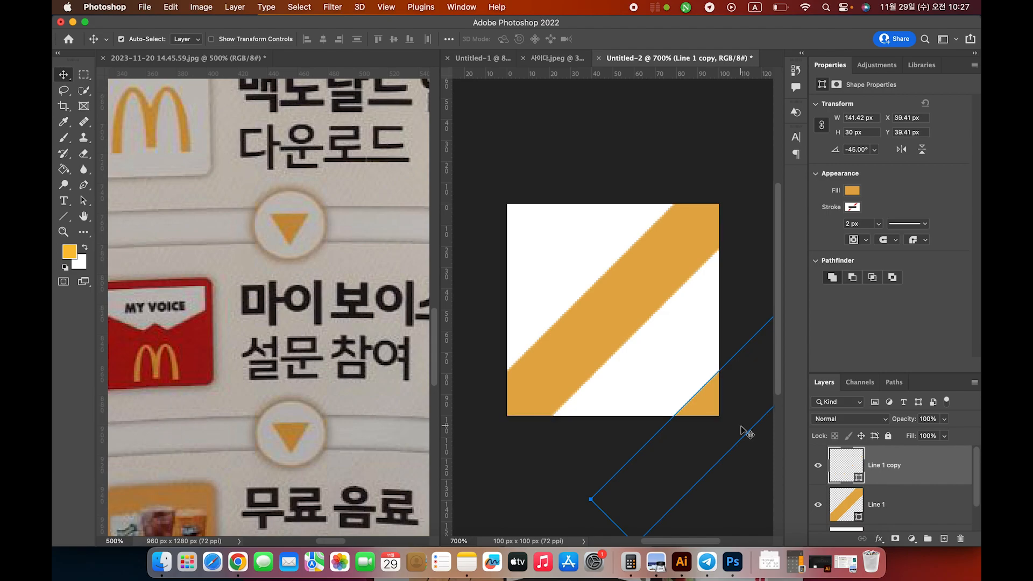
- Duplicate the central diagonal stripe and move this copy 50 px left and 50 px up, across the canvas's upper-left corner
left_click(629, 328)
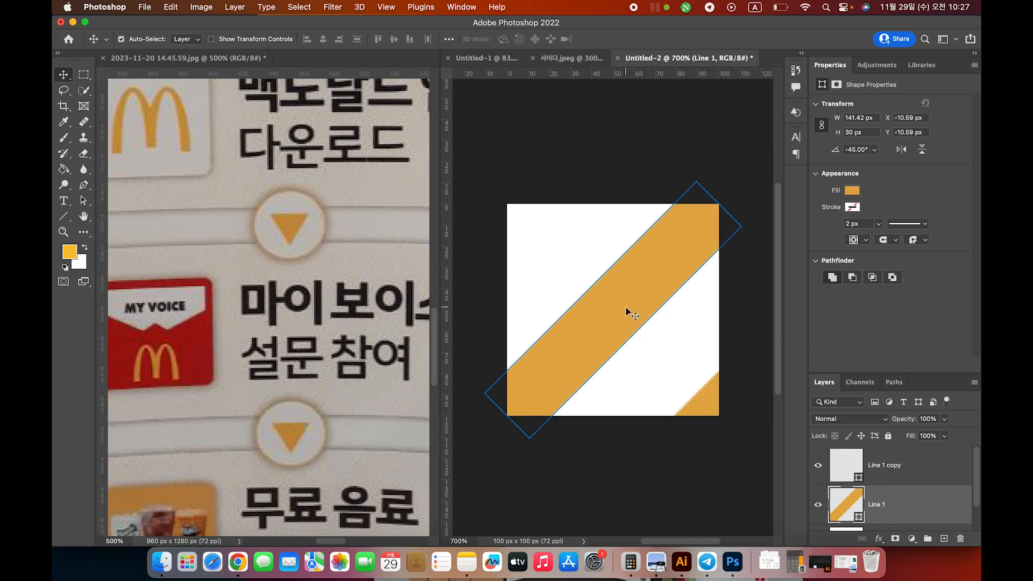
key("super+j")
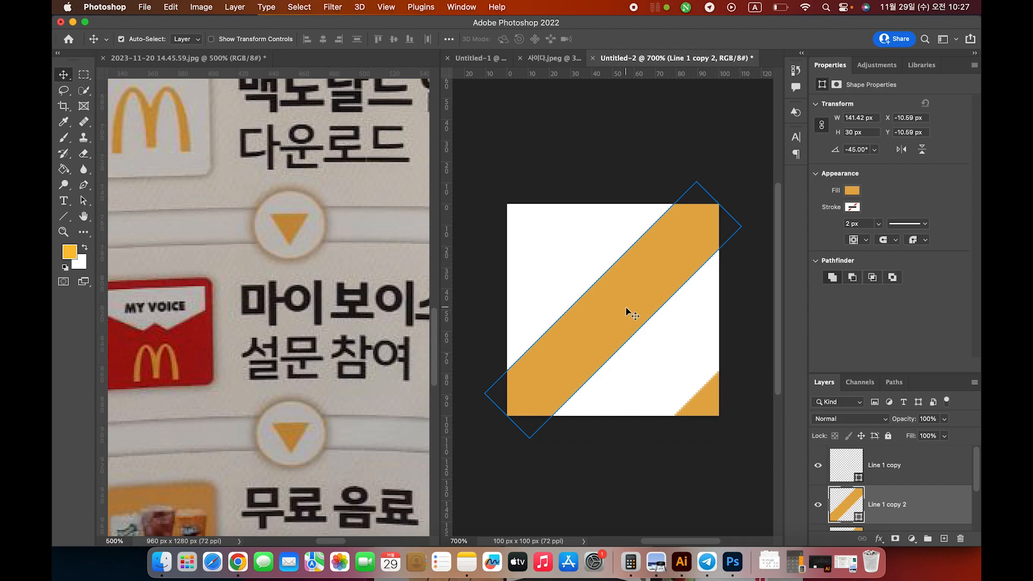
left_click_drag(626, 308, 515, 209)
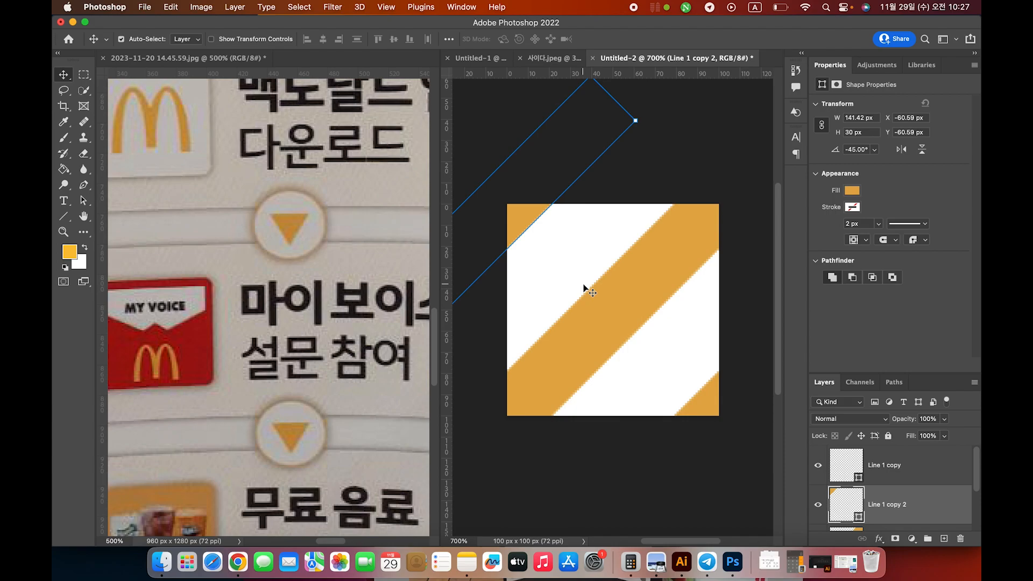
left_click(570, 279)
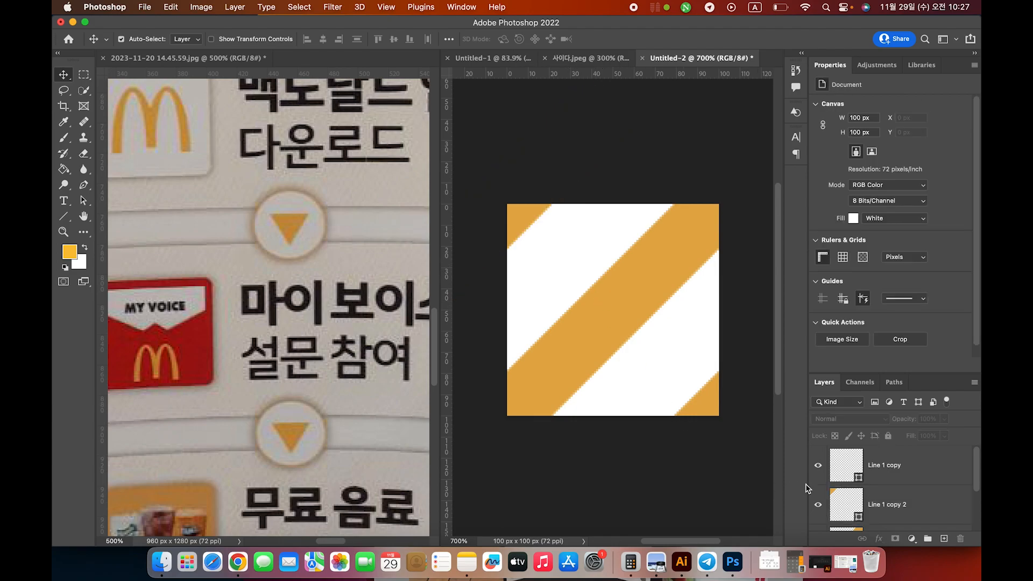
- Hide the white Background layer and define the transparent striped tile as a pattern named 세로삼선패턴
scroll(819, 511, "down", 5)
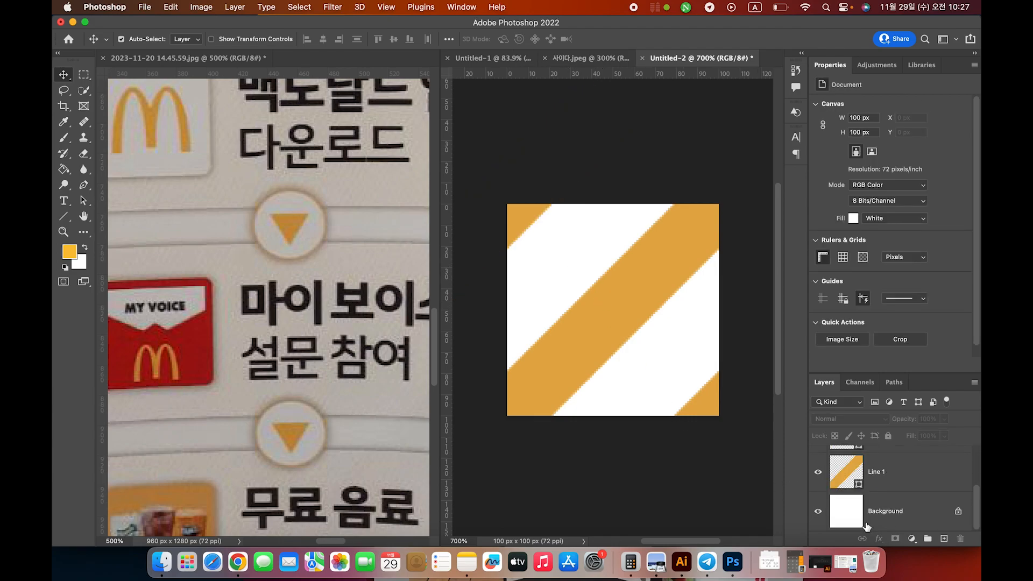
left_click(818, 511)
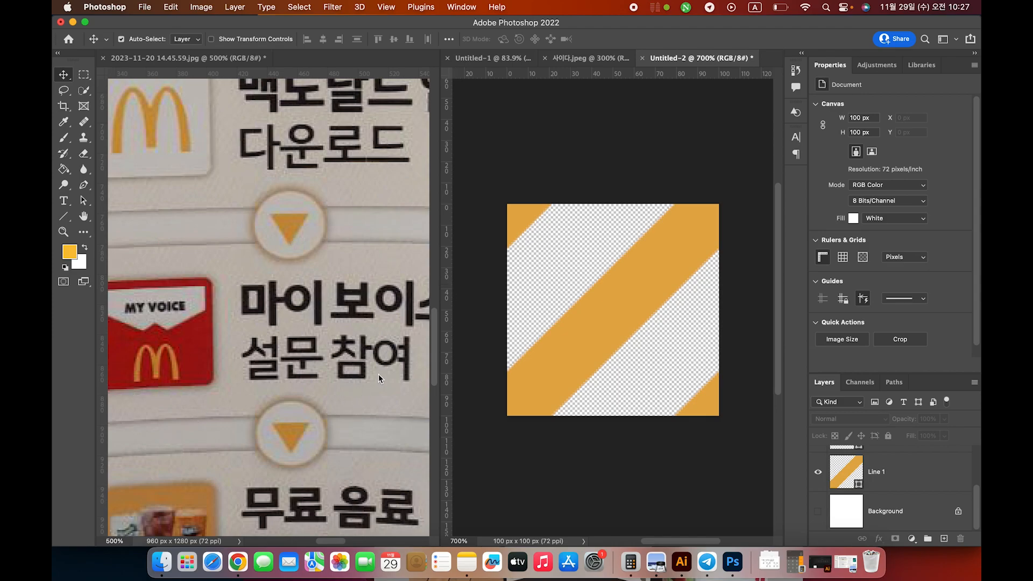
scroll(474, 316, "down", 1)
scroll(474, 316, "left", 1)
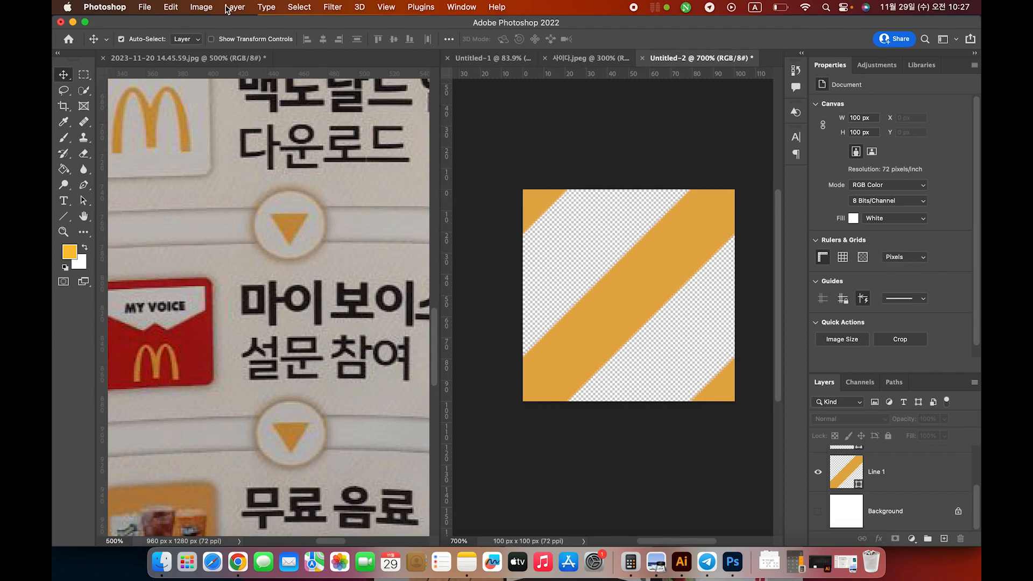
left_click(171, 10)
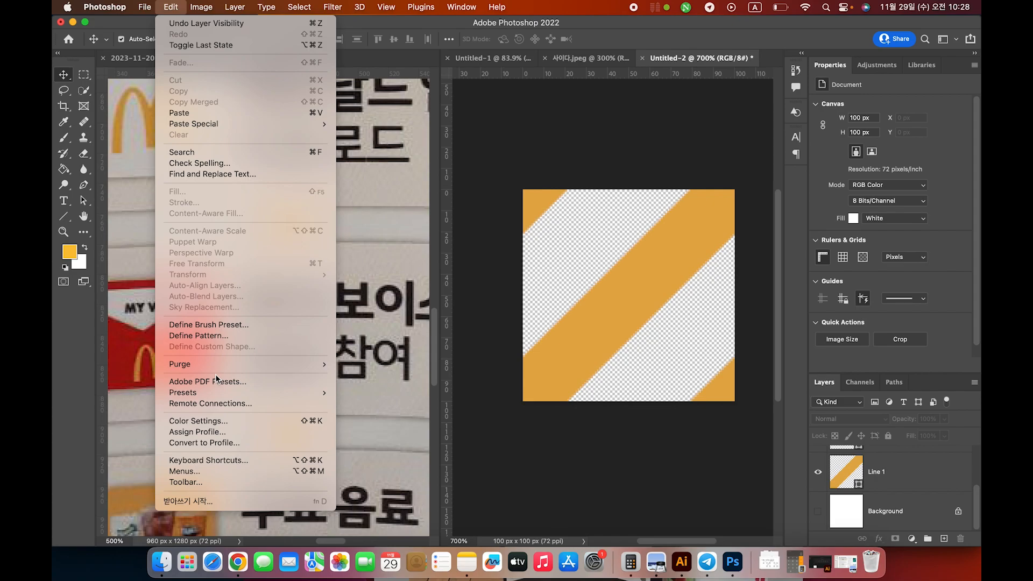
left_click(206, 336)
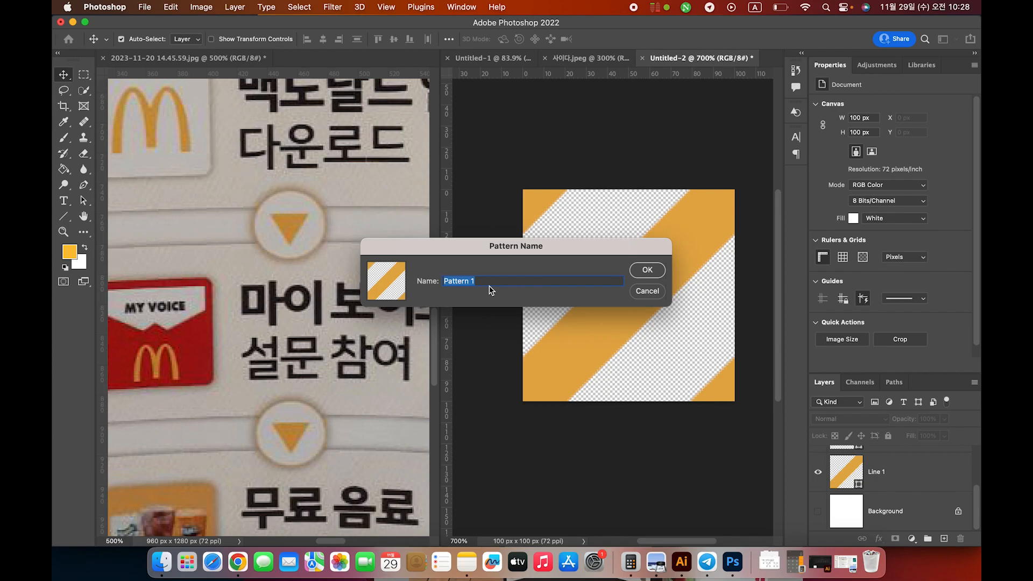
type("tp")
key("BackSpace")
key("BackSpace")
key("Caps_Lock")
type("세로삼선패턴")
left_click(646, 273)
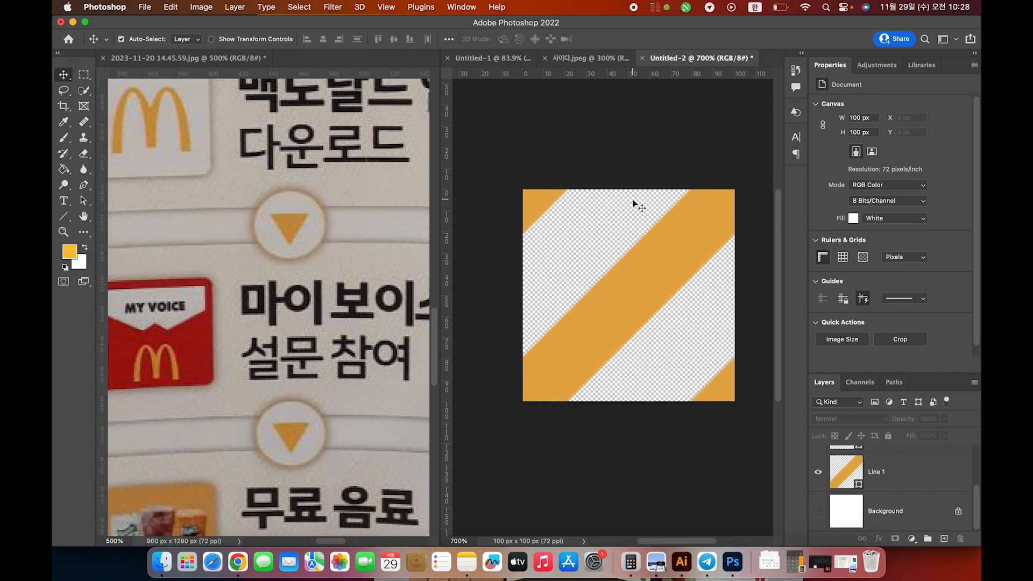
- Close the striped tile document without saving it and return to the poster document
scroll(648, 143, "right", 1)
scroll(649, 144, "down", 1)
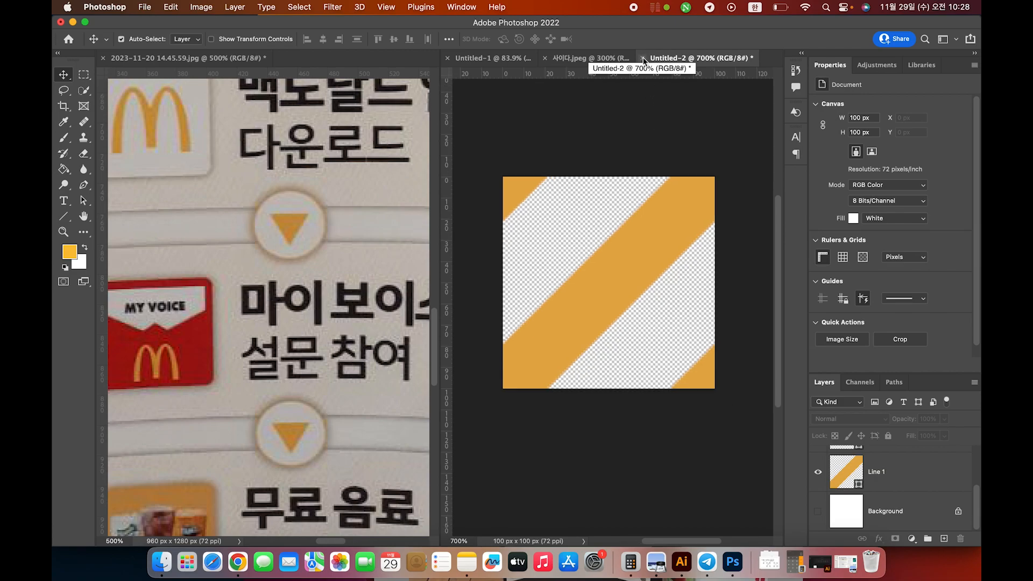
left_click(644, 60)
left_click(518, 237)
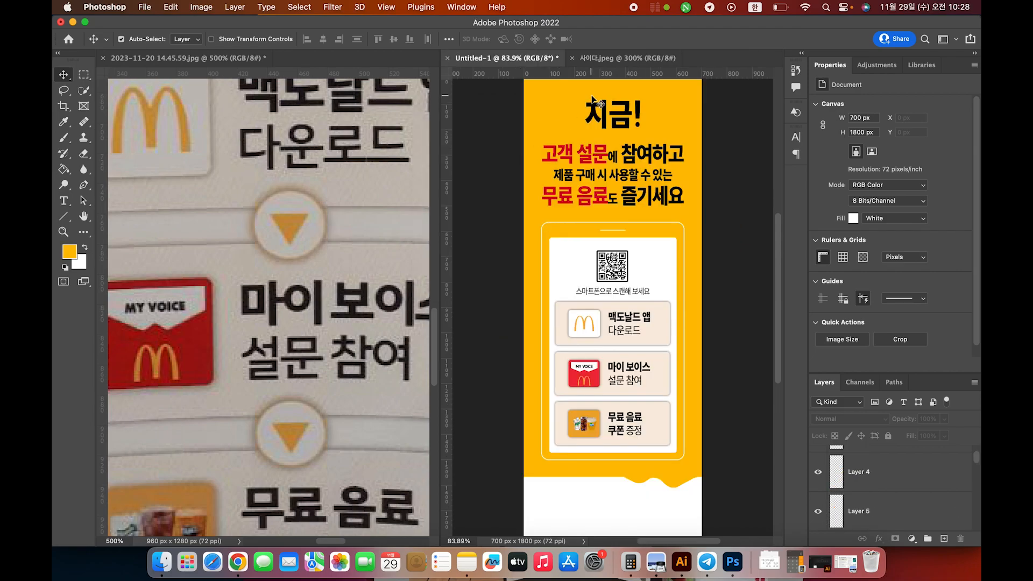
- Close the 사이다.jpeg document and return to the poster document
left_click(592, 60)
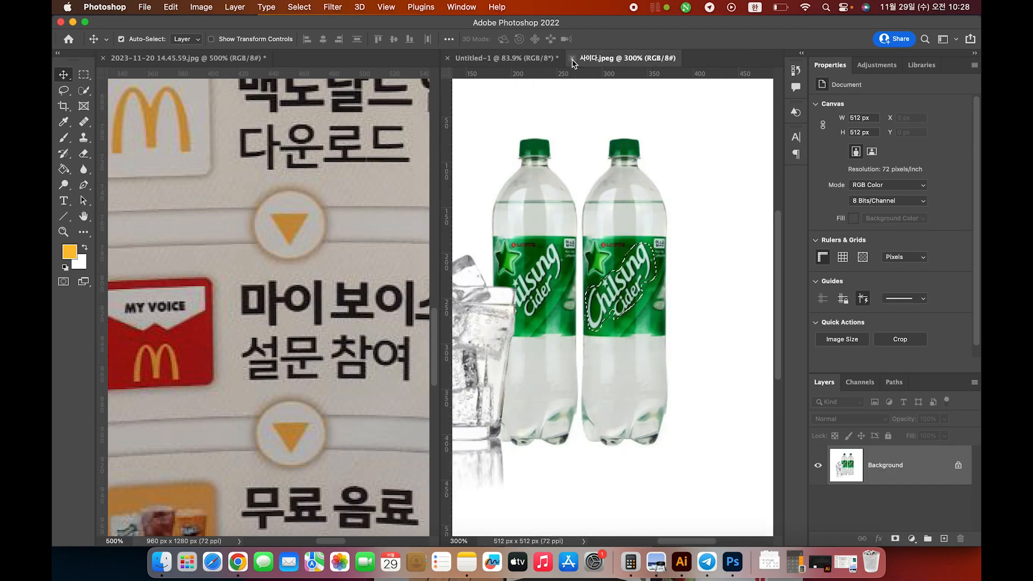
left_click(573, 58)
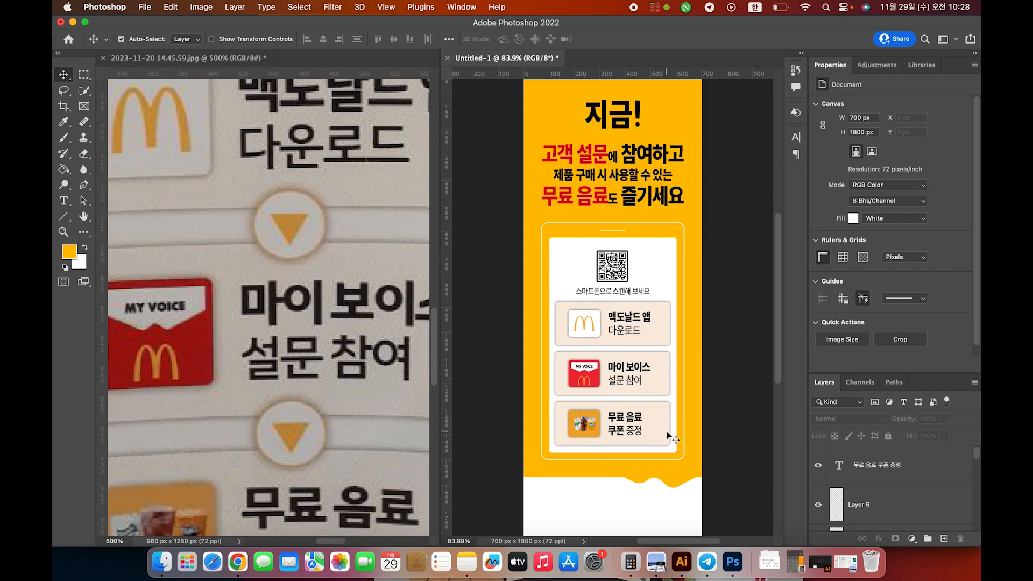
- Add a Pattern Overlay to the 맥도날드 앱 다운로드 card's rectangle, using the newly defined orange diagonal stripe pattern
left_click(663, 336)
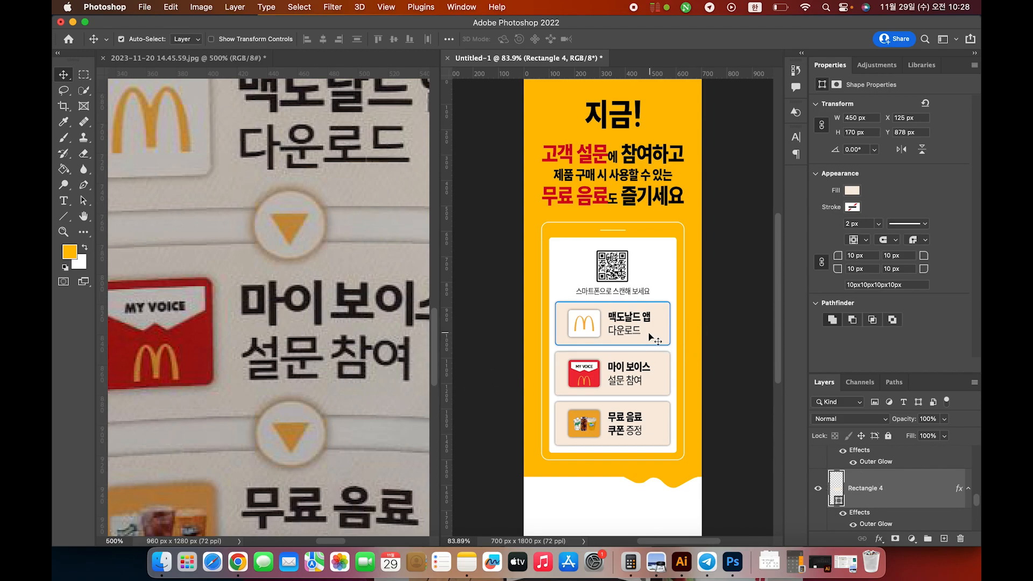
double_click(910, 491)
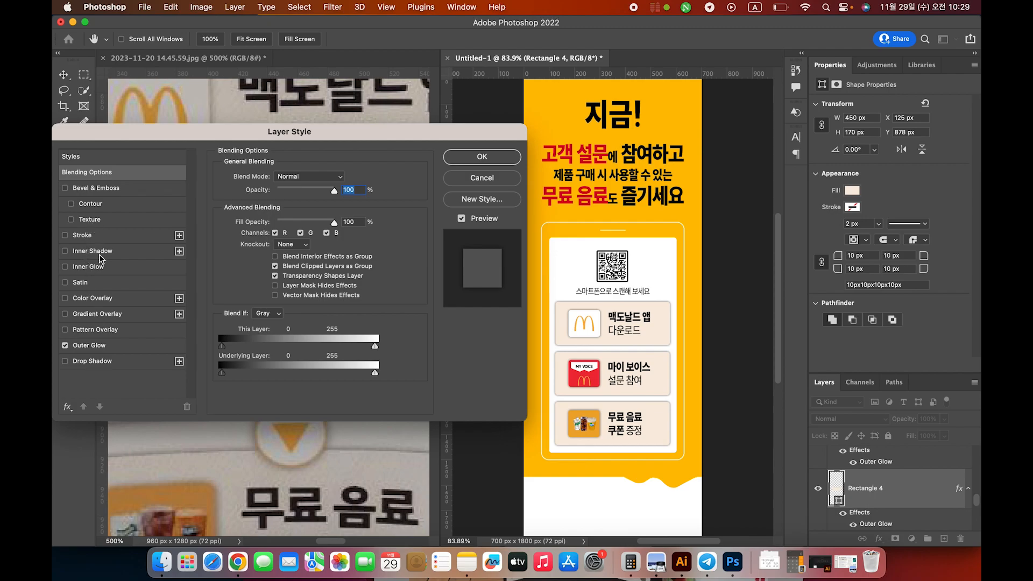
left_click(96, 330)
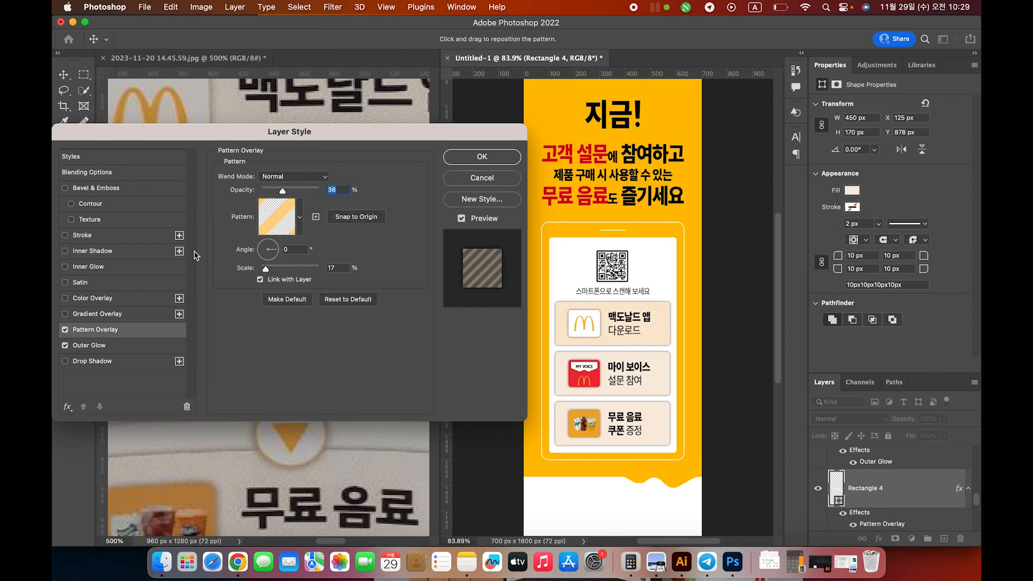
left_click(300, 218)
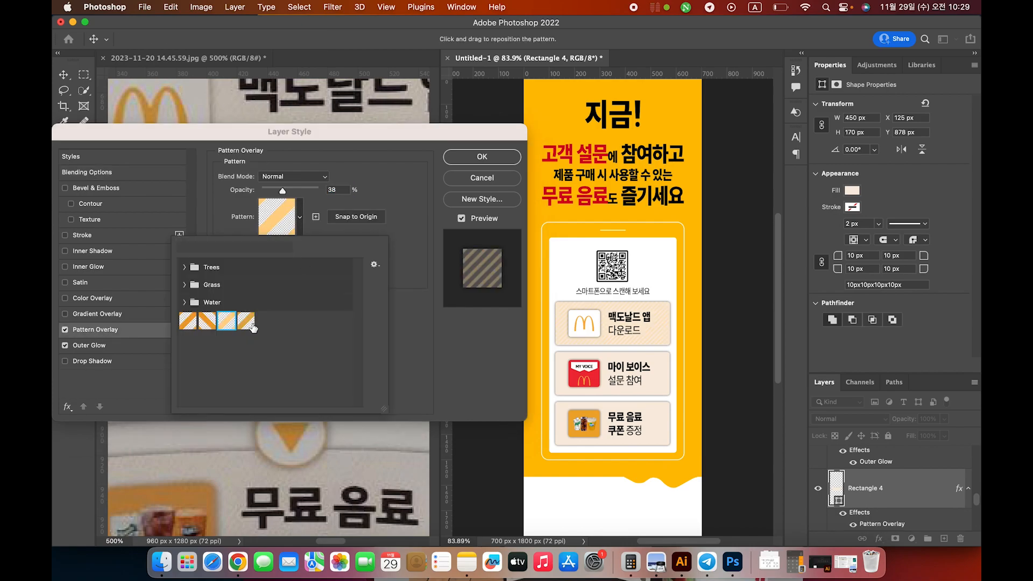
left_click(248, 323)
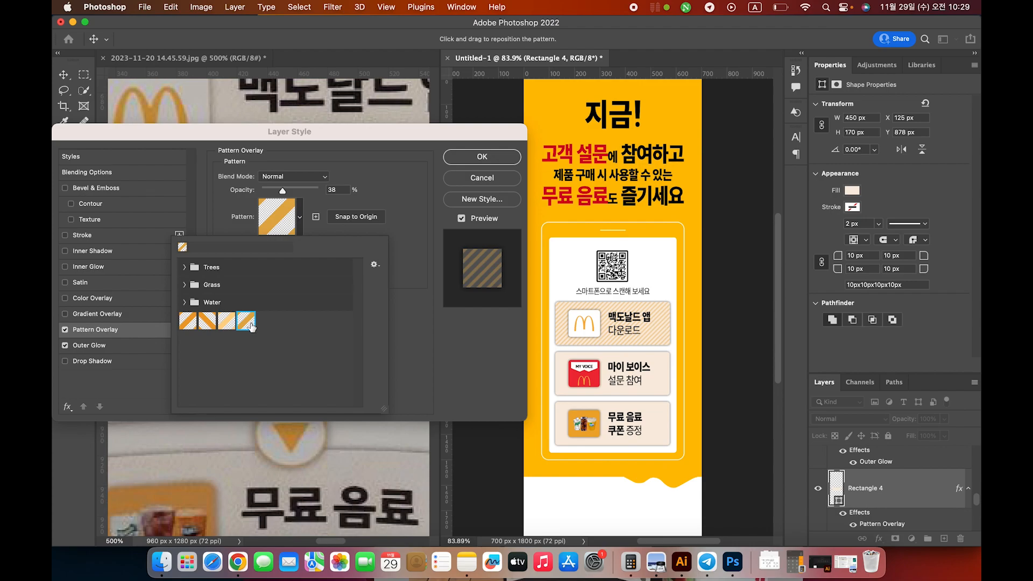
- Look through the Water, Grass and Trees pattern folders, keeping the new orange stripe pattern selected for the first card
left_click(300, 220)
left_click(301, 221)
left_click(249, 218)
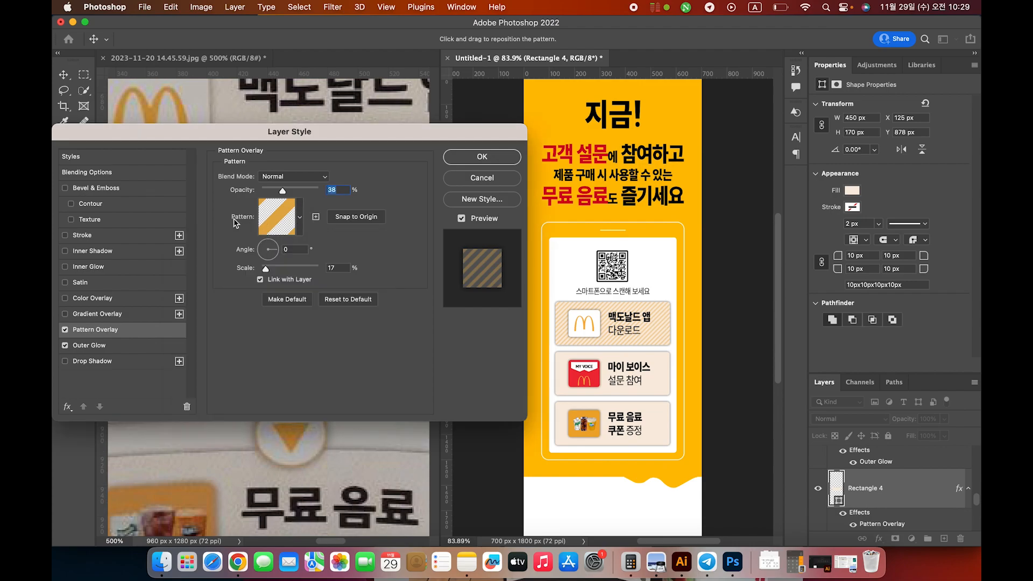
left_click(301, 221)
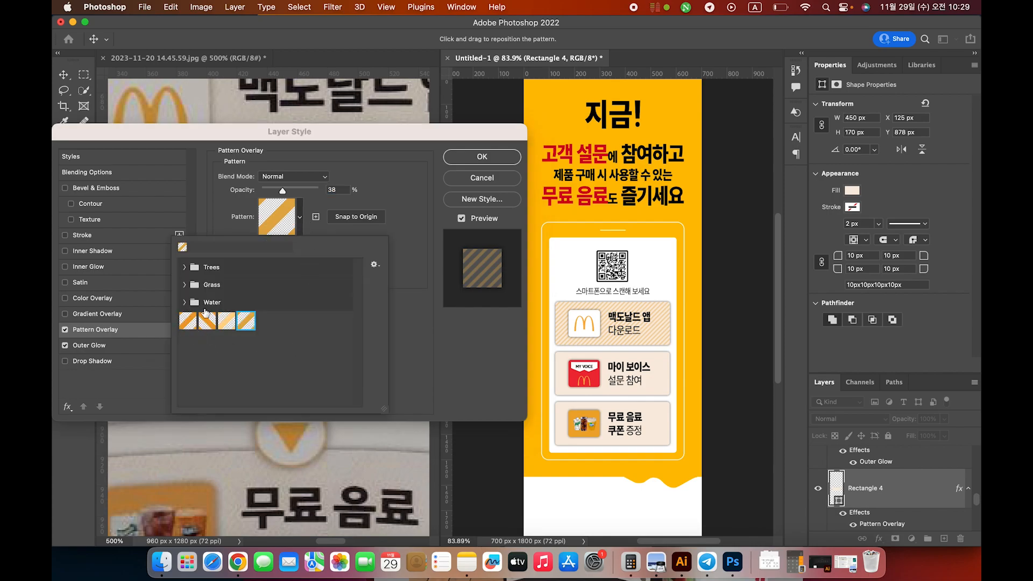
left_click(185, 302)
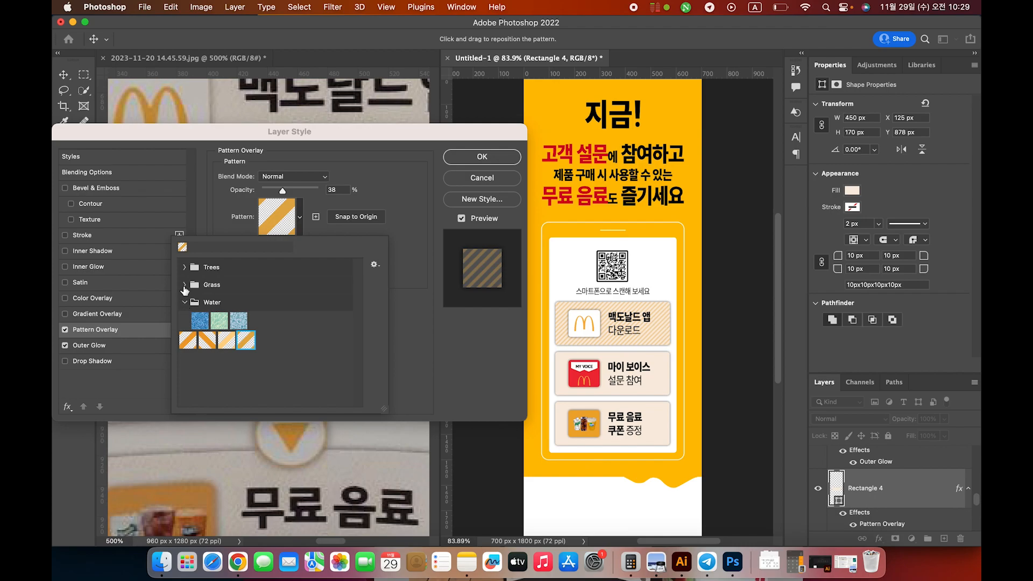
left_click(183, 283)
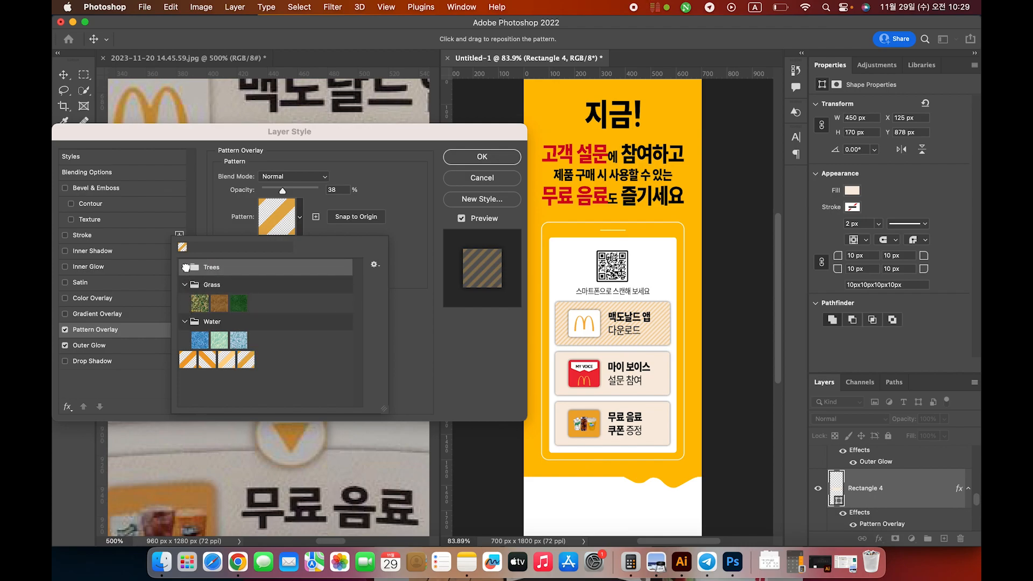
left_click(185, 267)
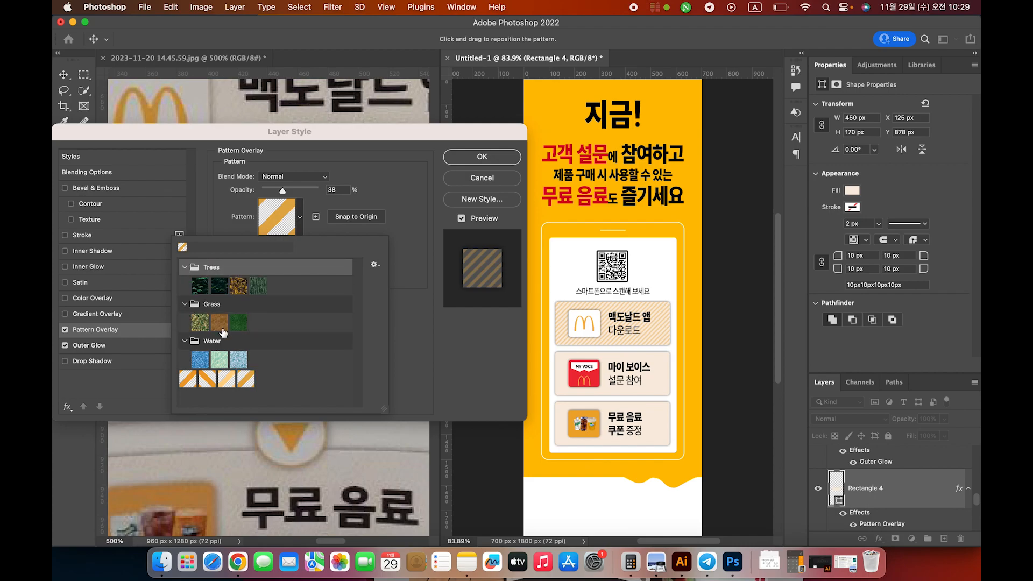
double_click(246, 380)
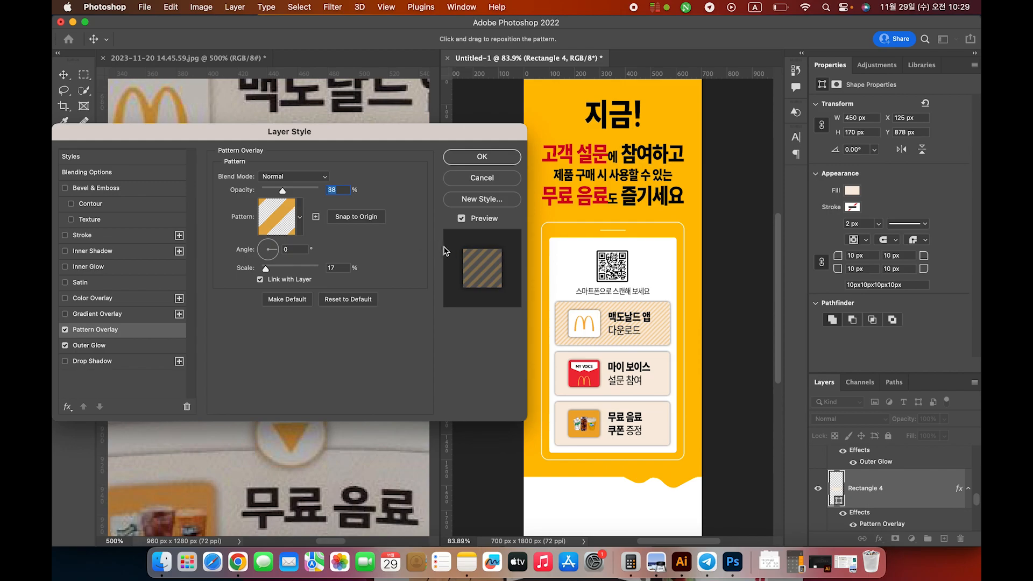
- Set the first card's pattern overlay to 13% scale and 21% opacity, and apply the layer style
left_click_drag(371, 139, 363, 208)
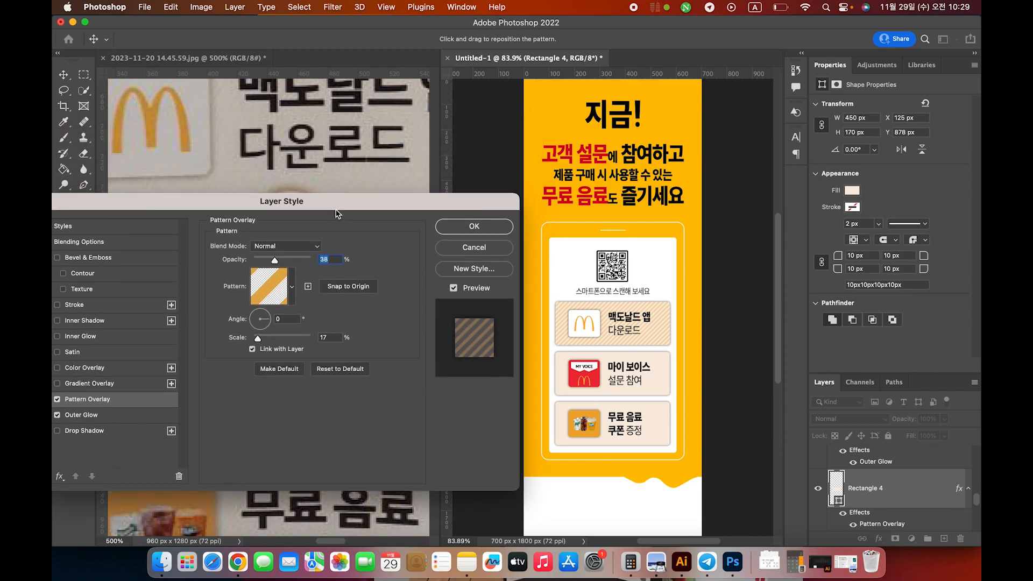
left_click_drag(276, 263, 297, 262)
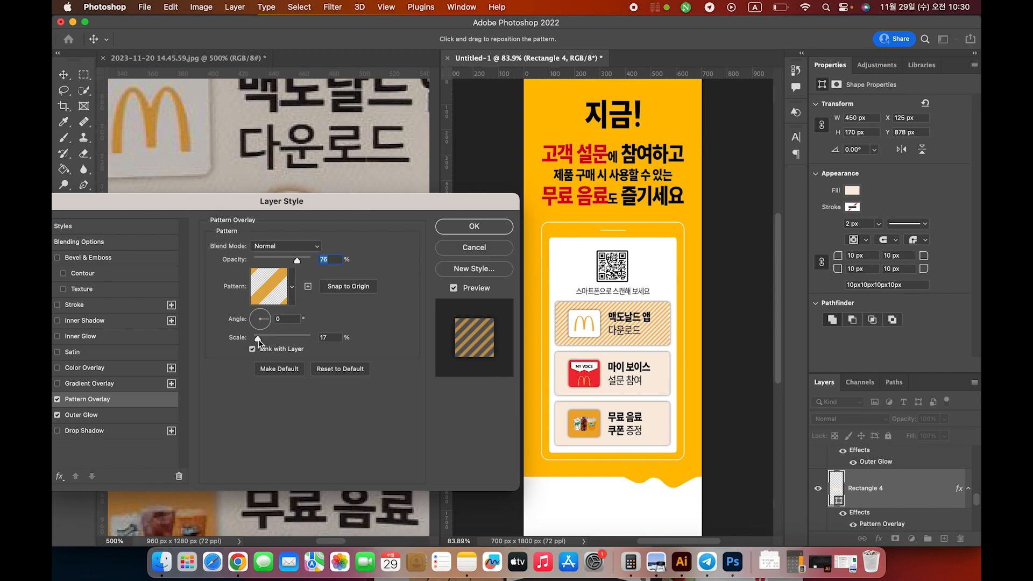
mouse_move(258, 338)
left_mouse_down()
mouse_move(293, 341)
mouse_move(258, 341)
left_mouse_up()
left_click_drag(298, 262, 313, 264)
left_click_drag(336, 203, 345, 164)
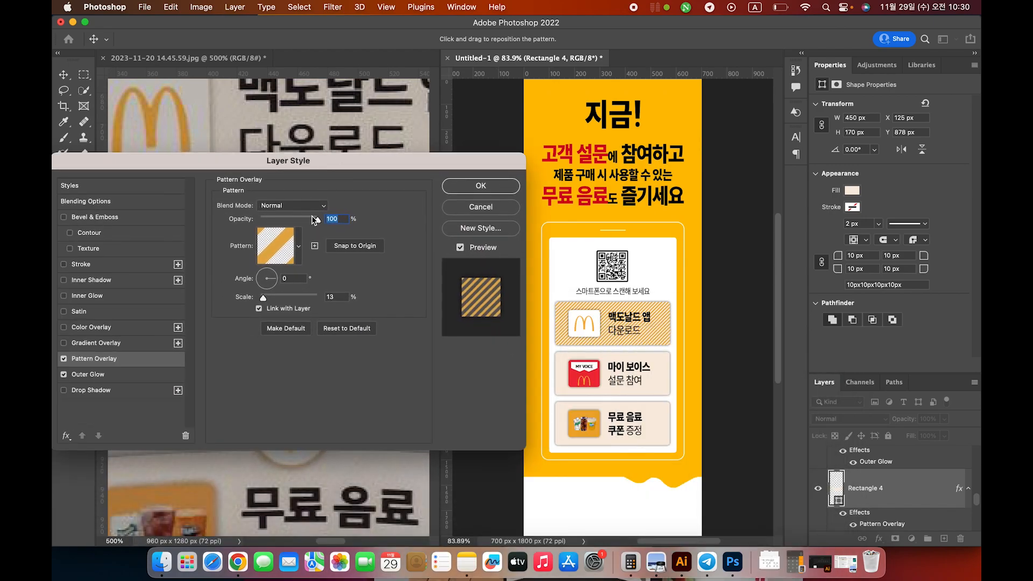
left_click_drag(320, 221, 274, 221)
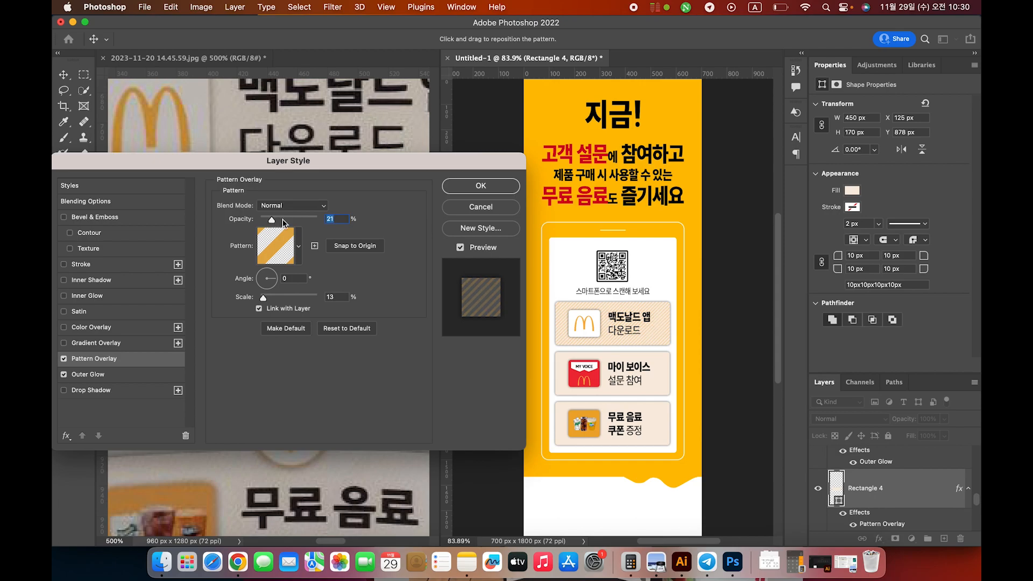
left_click(477, 190)
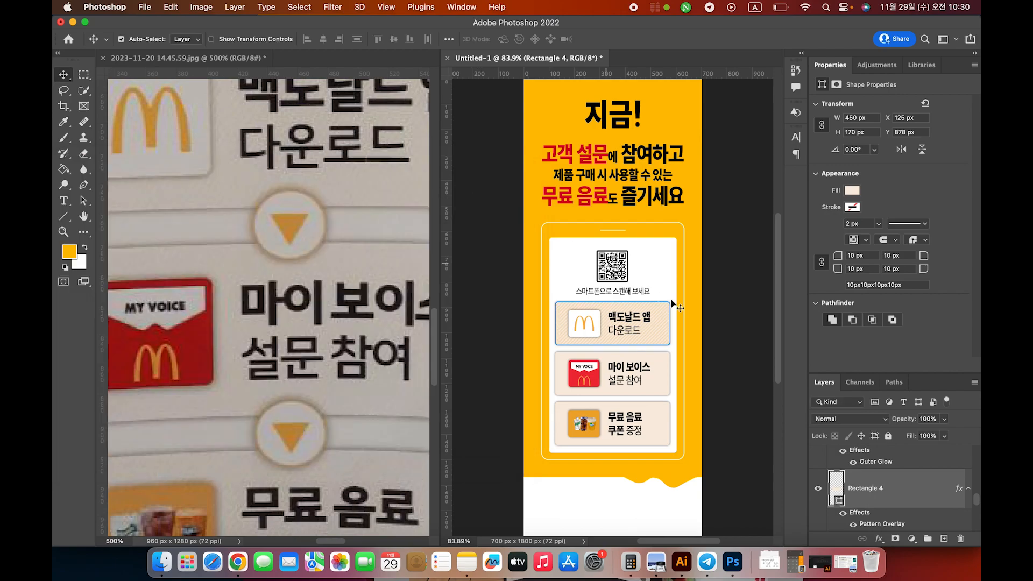
- Add a Pattern Overlay to the 마이 보이스 card's rectangle with the lighter diagonal stripe pattern at 38% opacity and 17% scale
left_click(660, 392)
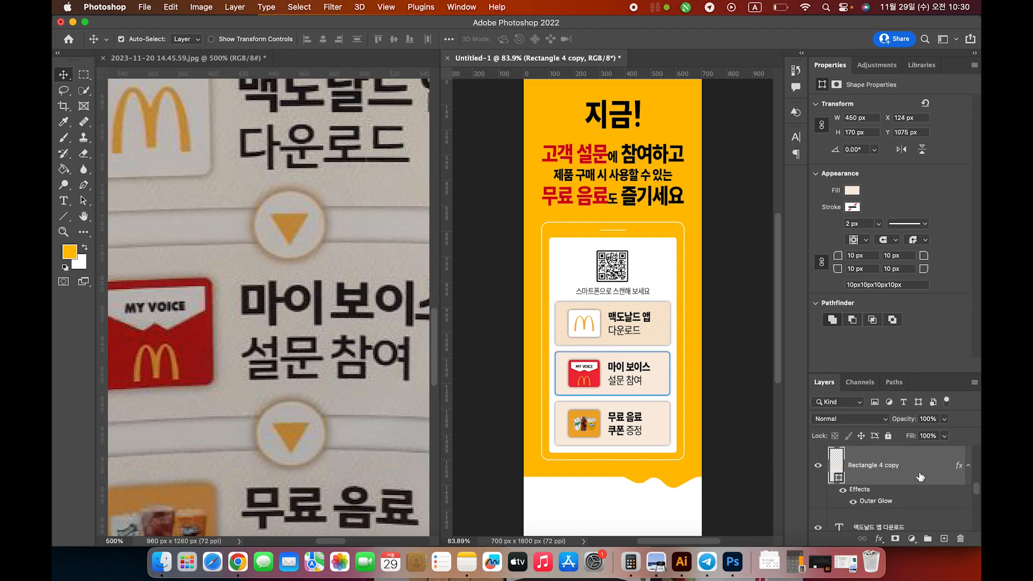
double_click(918, 473)
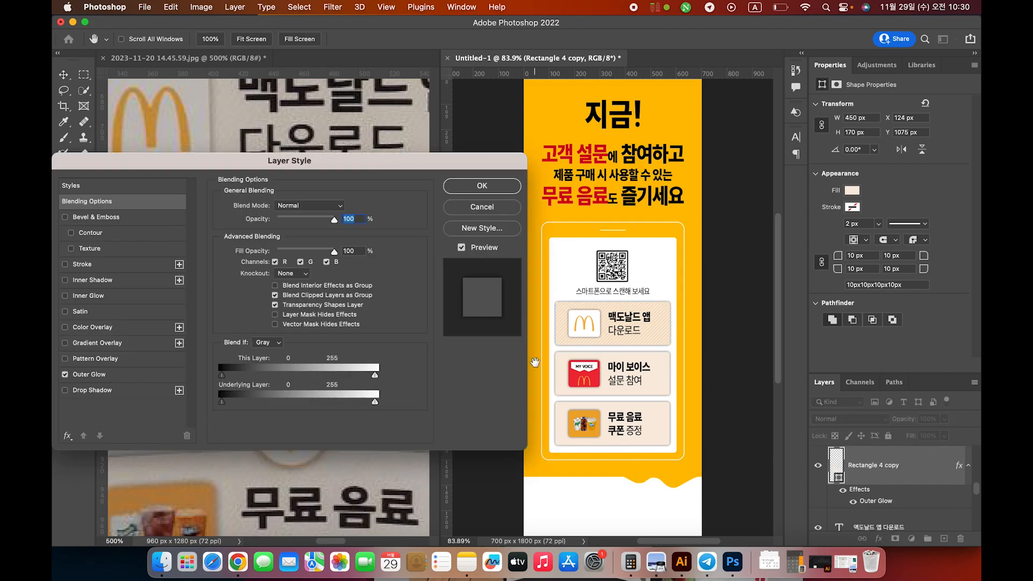
left_click(84, 359)
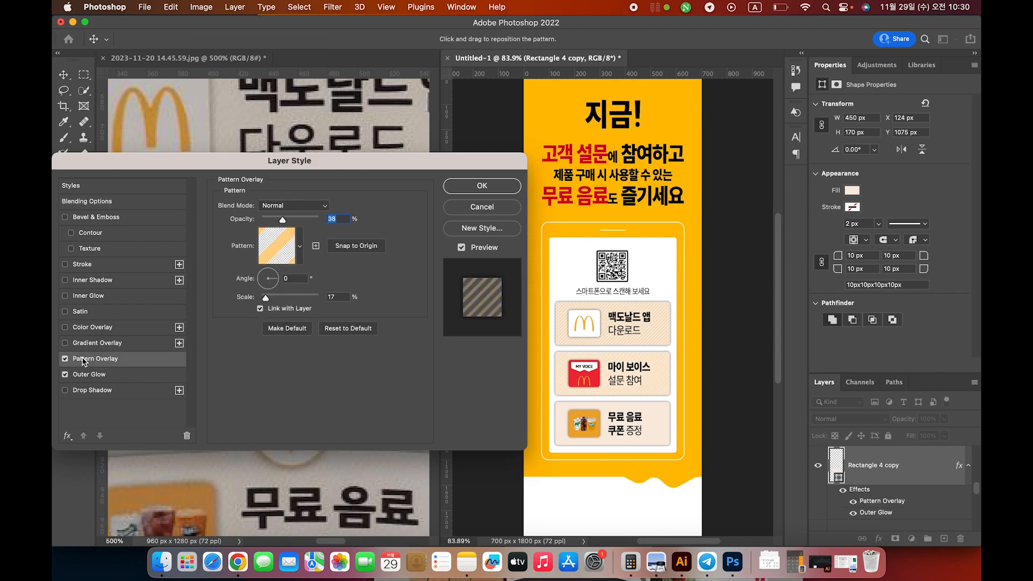
left_click(472, 187)
- Find the 무료 음료 card's rectangle layer and add the lighter stripe Pattern Overlay at 38% opacity and 17% scale
left_click(657, 428)
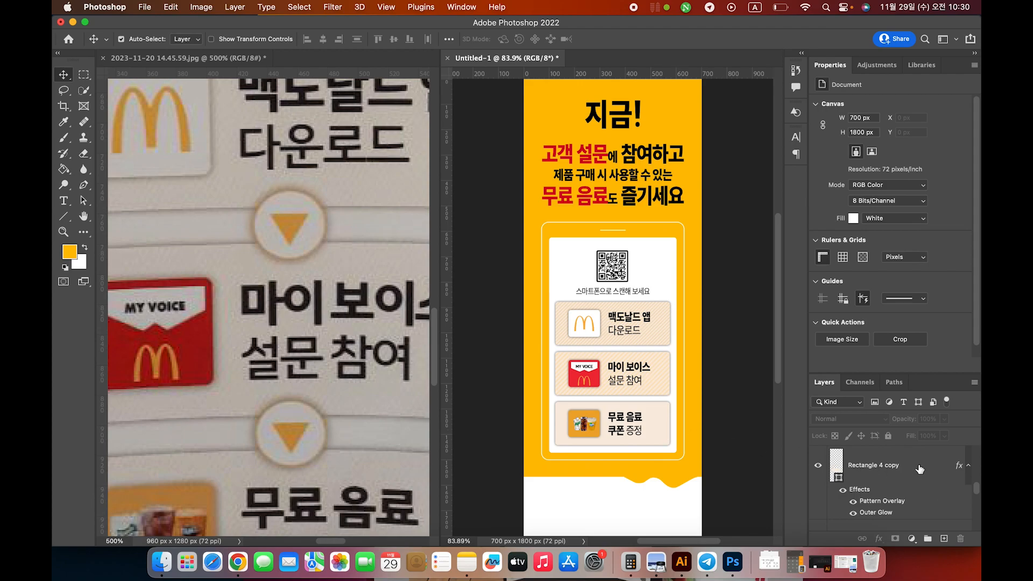
left_click(818, 466)
left_click(819, 466)
scroll(910, 482, "down", 3)
scroll(910, 482, "up", 3)
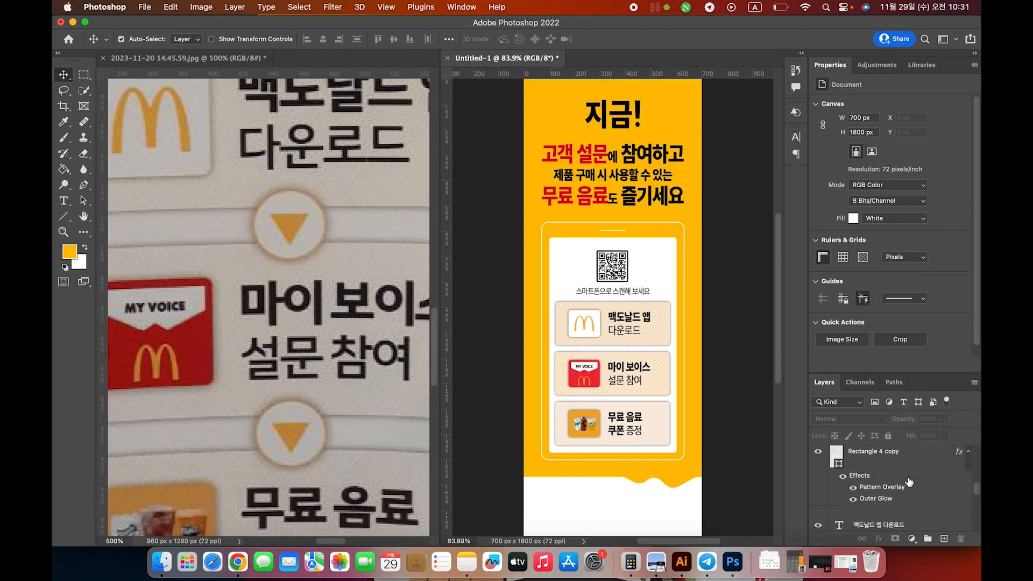
scroll(910, 482, "up", 4)
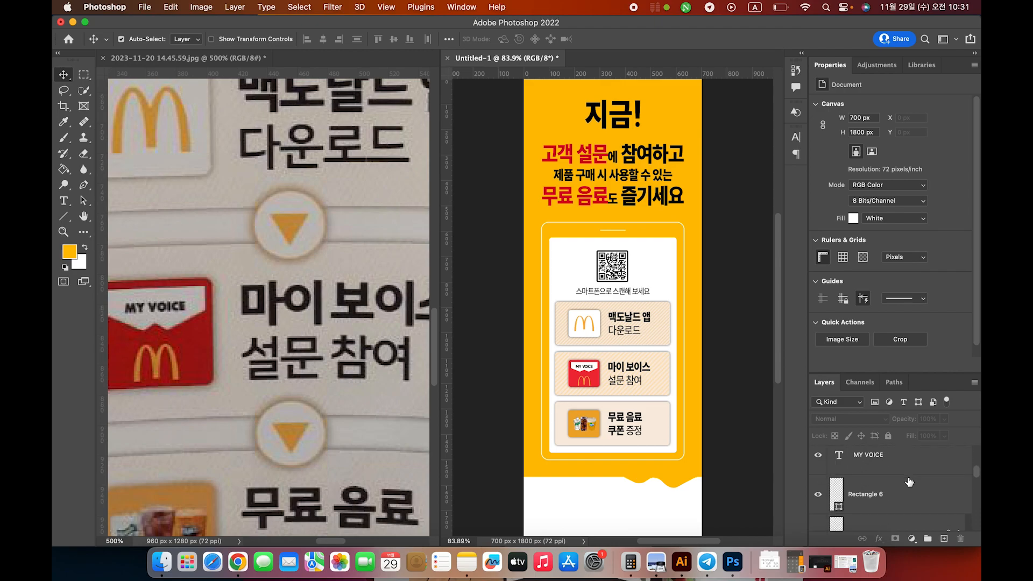
left_click(818, 500)
left_click(818, 500)
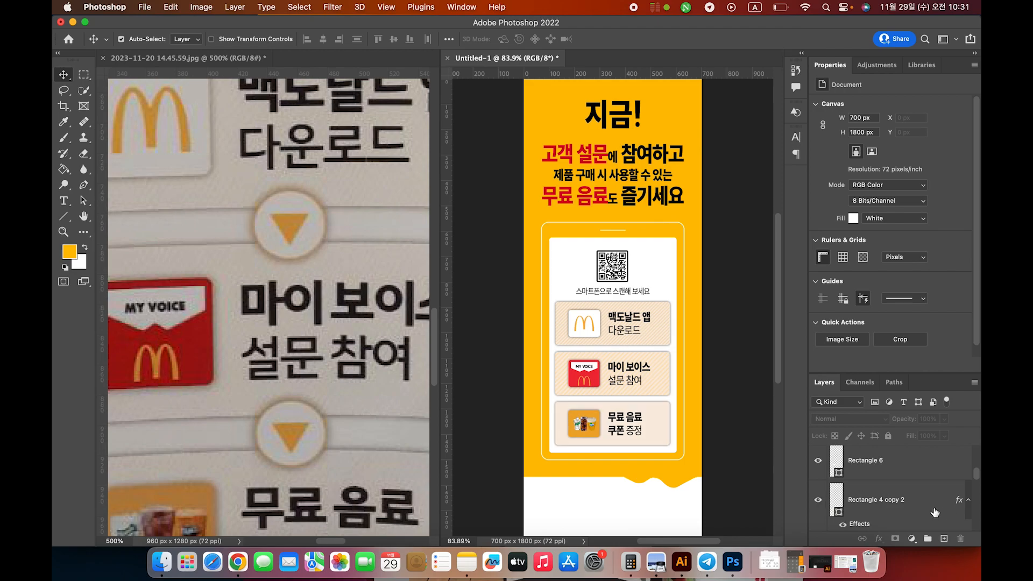
left_click(937, 504)
double_click(937, 504)
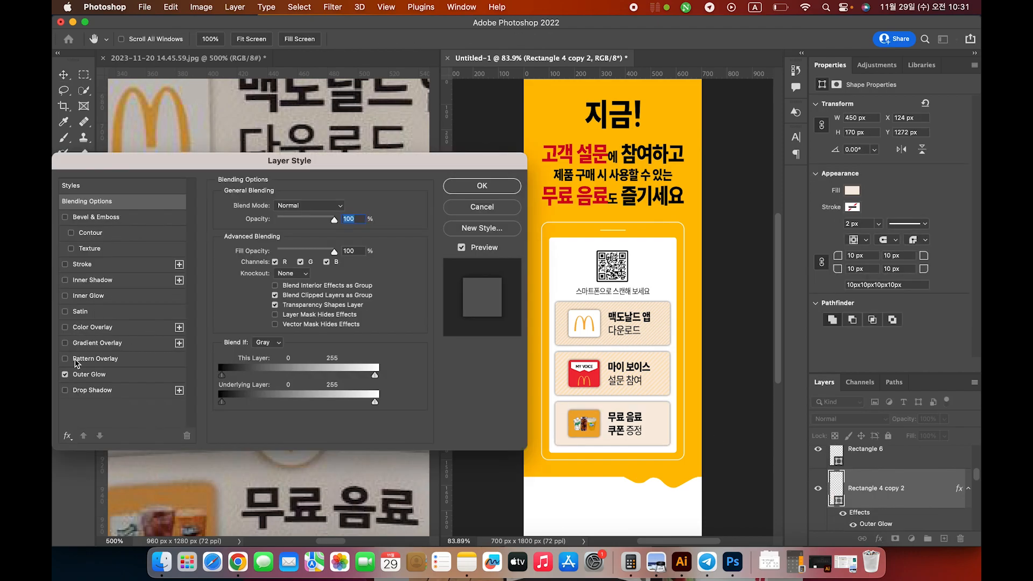
left_click(91, 359)
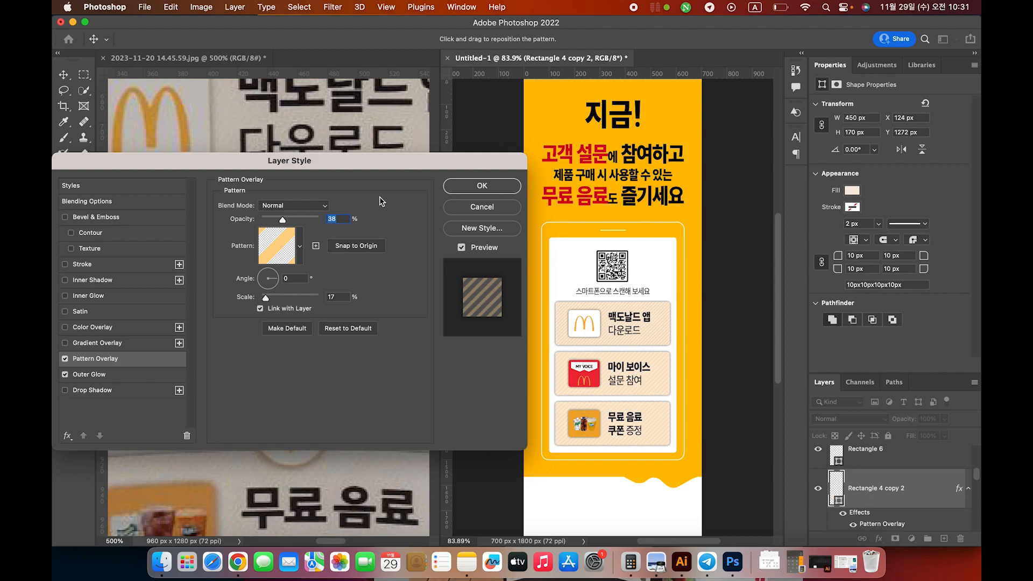
left_click(482, 187)
- Examine the stripe pattern on the three cards, first in the whole layout and then close up beside the reference photo
scroll(781, 369, "down", 3)
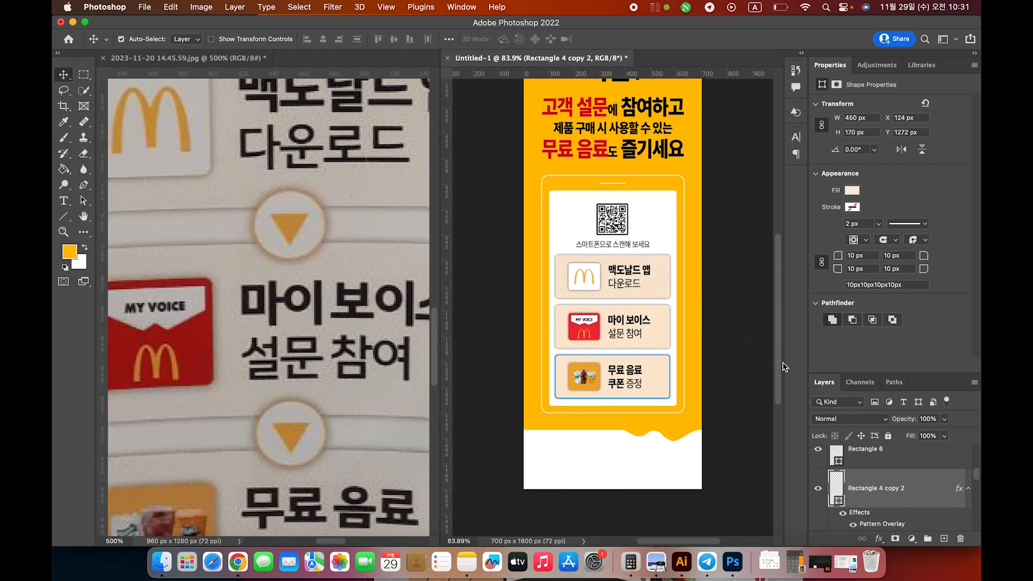
scroll(778, 346, "up", 3)
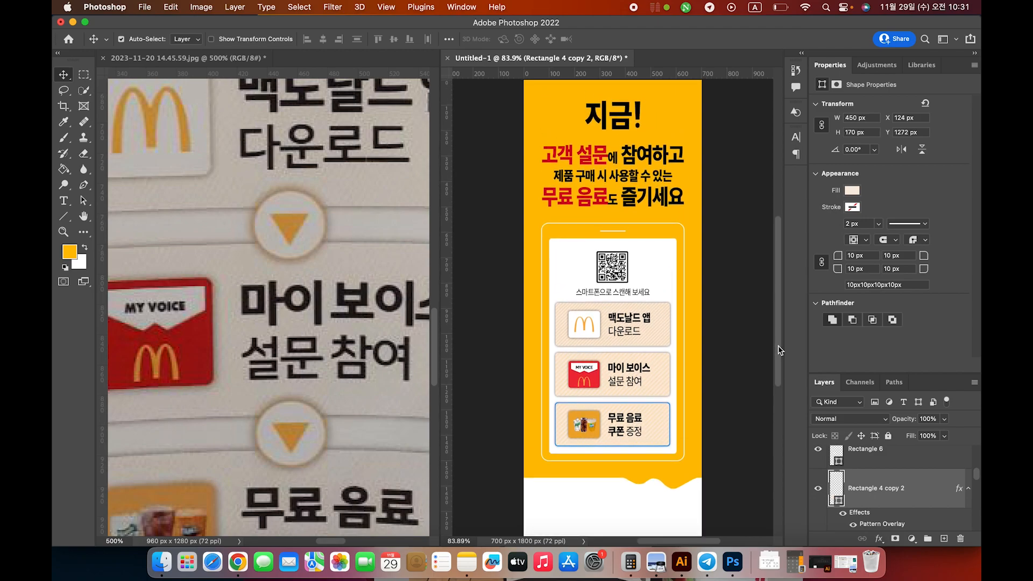
left_click(762, 365)
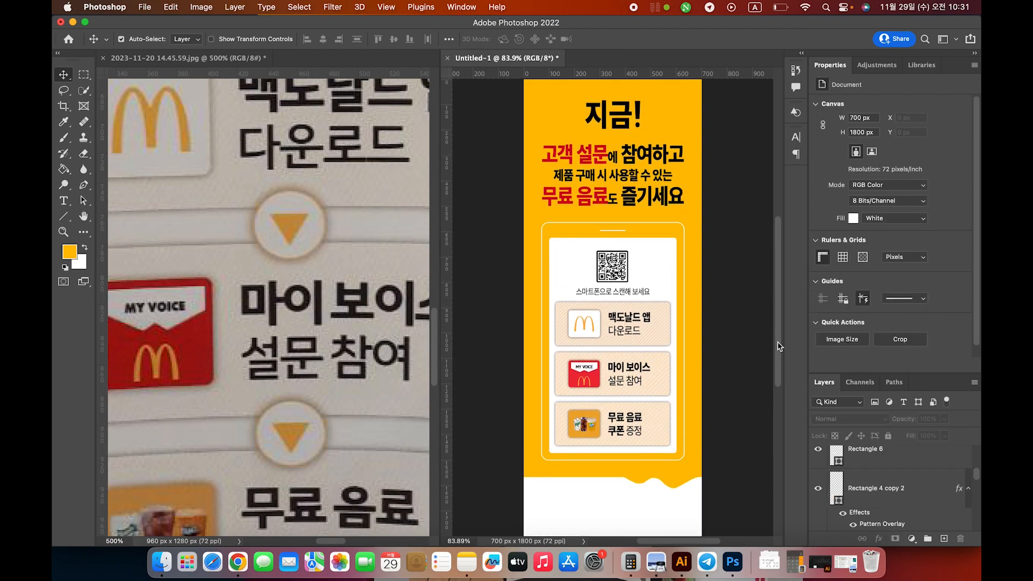
scroll(780, 346, "down", 3)
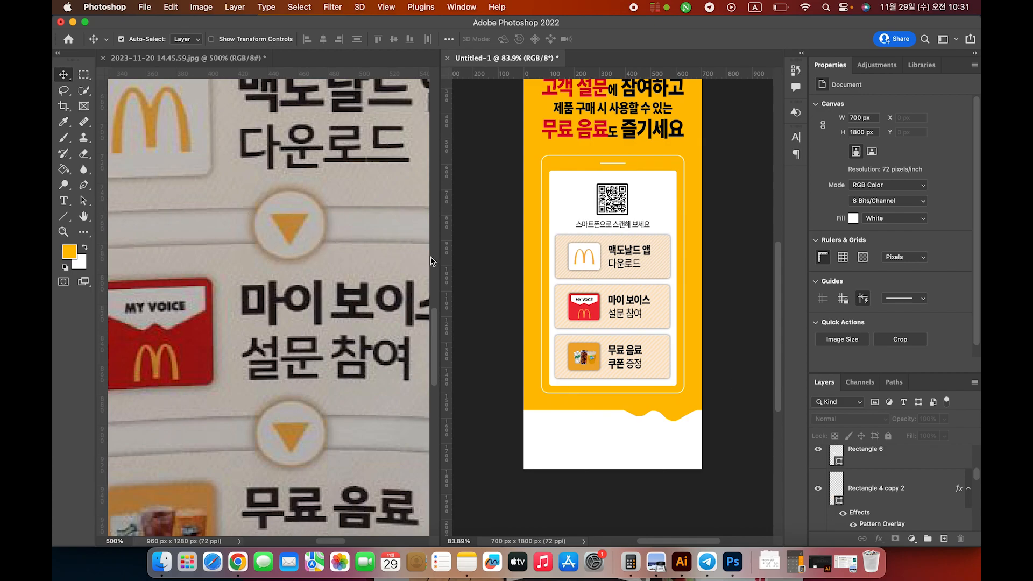
key("super+equal")
key("super+equal")
key("super+equal")
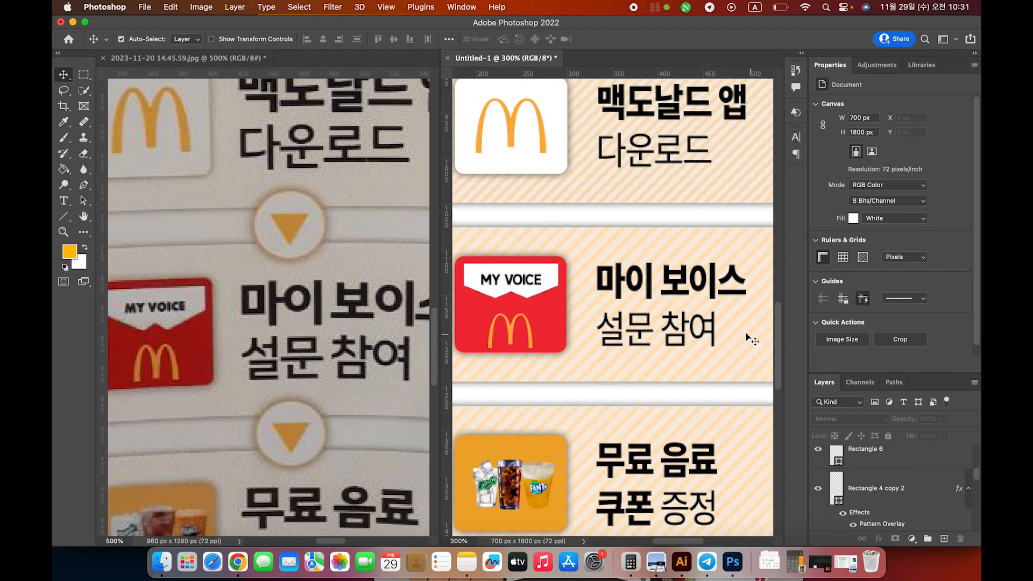
left_click(772, 452)
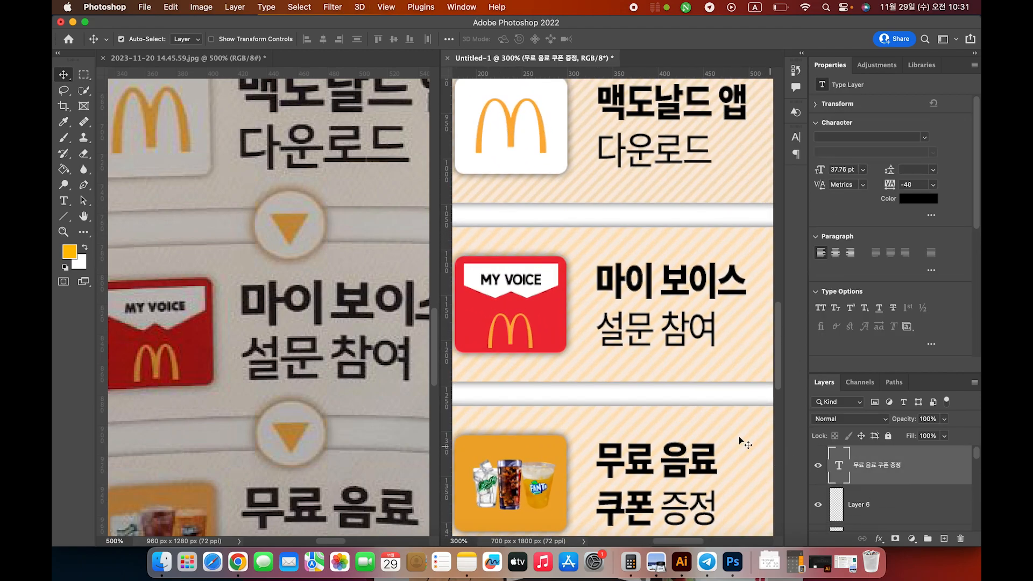
- Draw a circle about 61 px wide with the Ellipse tool, overlapping the gap between the first card and the 마이 보이스 card
scroll(140, 254, "right", 2)
left_click(64, 216)
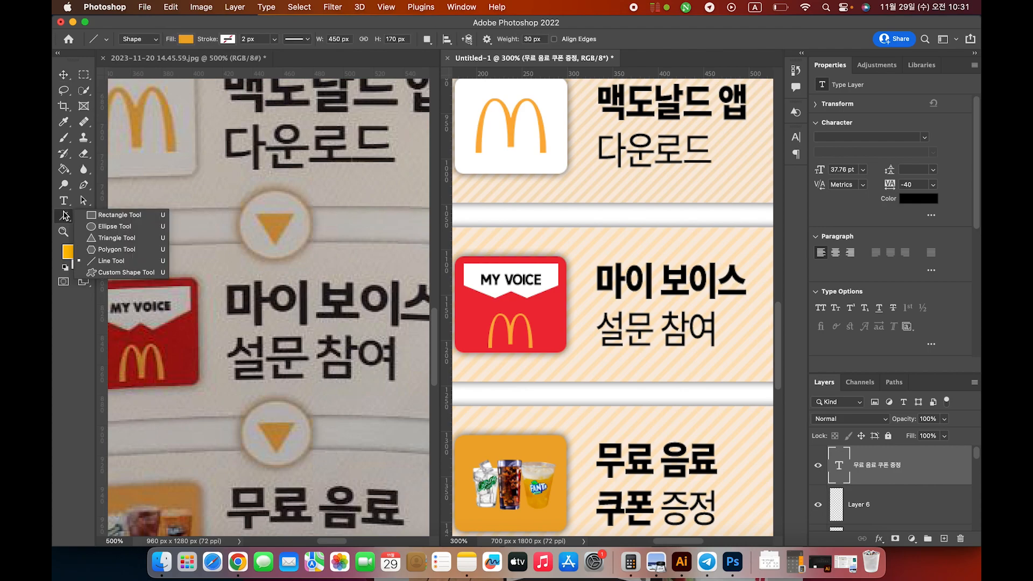
left_click(113, 227)
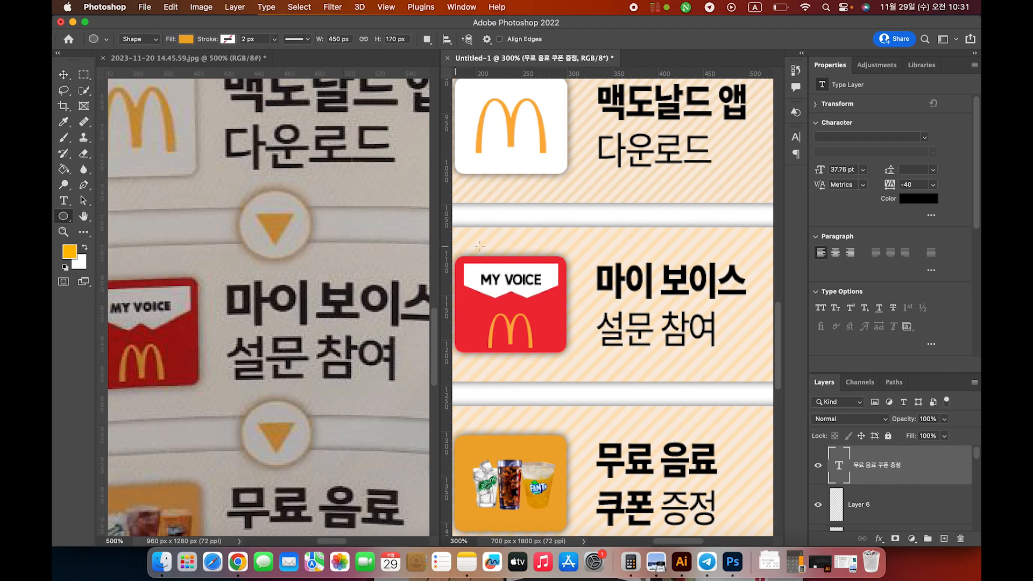
left_click(61, 217)
left_click(111, 228)
left_click_drag(605, 191, 676, 250)
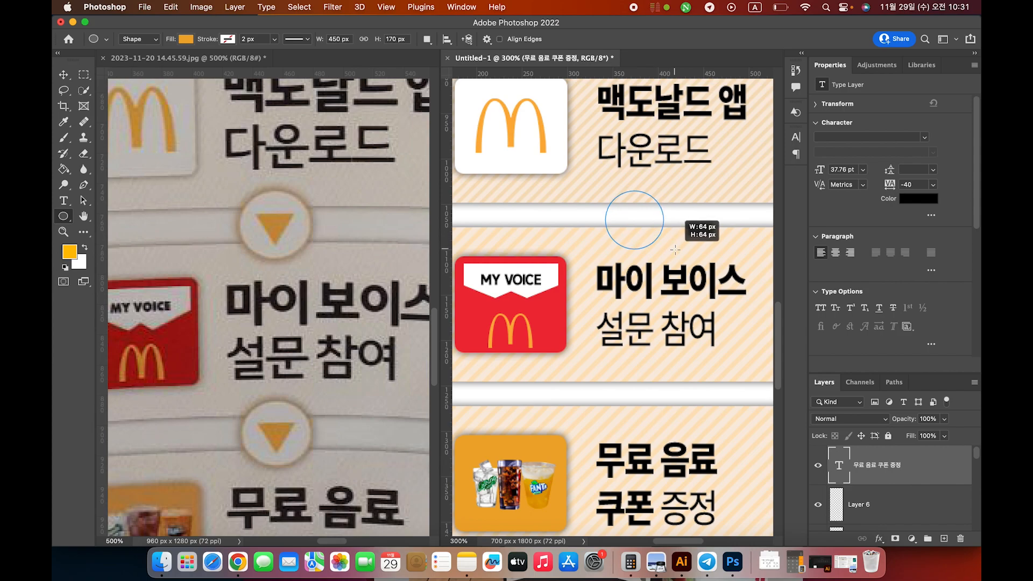
left_click_drag(675, 249, 671, 245)
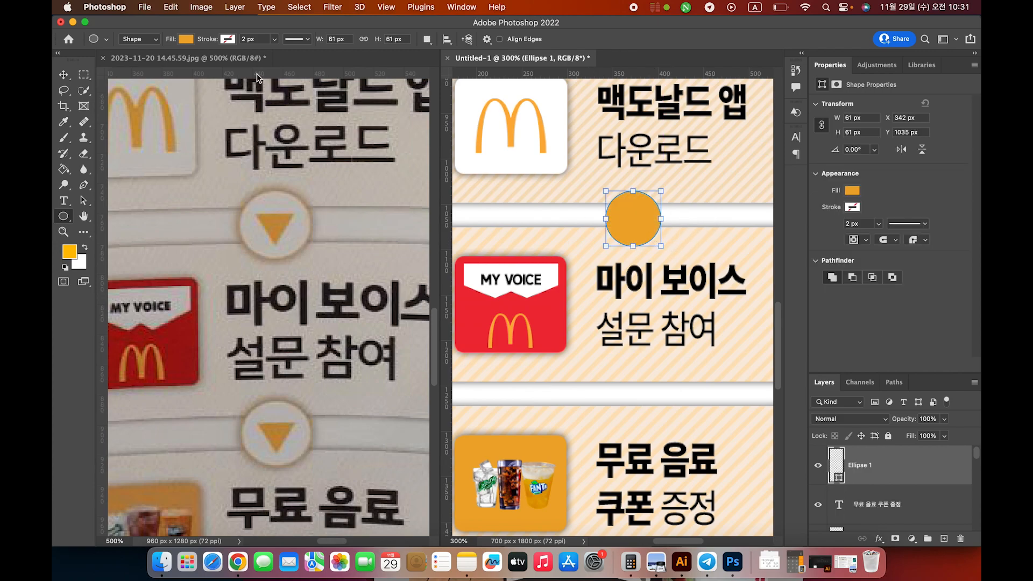
- Fill the new circle between the cards with white
left_click(186, 39)
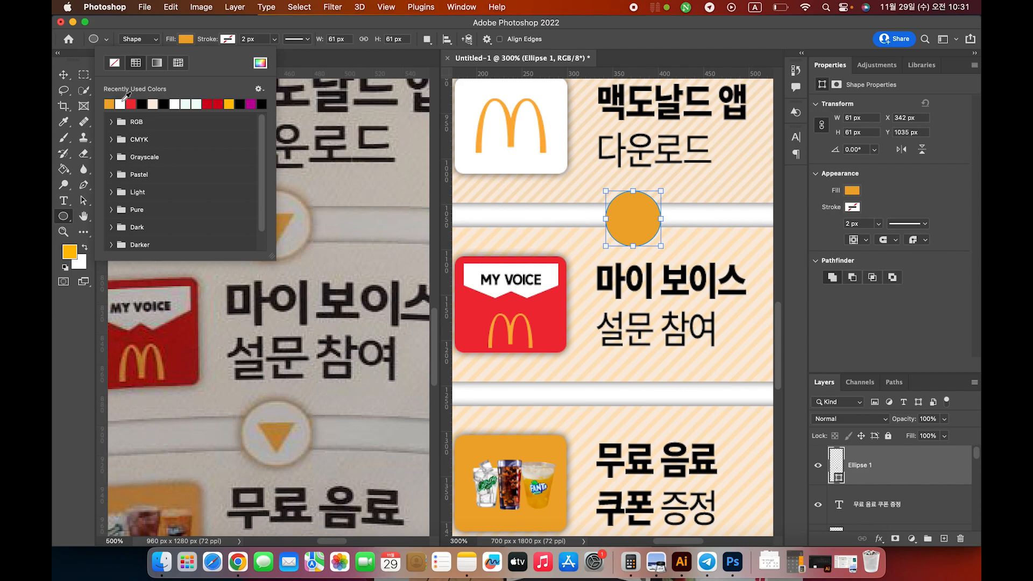
left_click(120, 102)
left_click(213, 31)
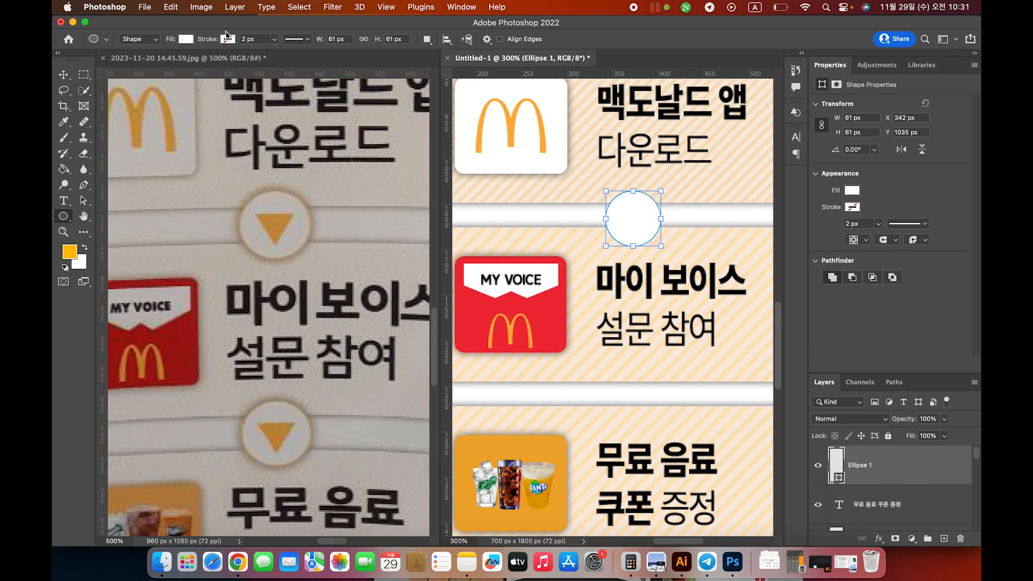
- Give the white circle a black stroke 1 px wide
scroll(612, 307, "left", 5)
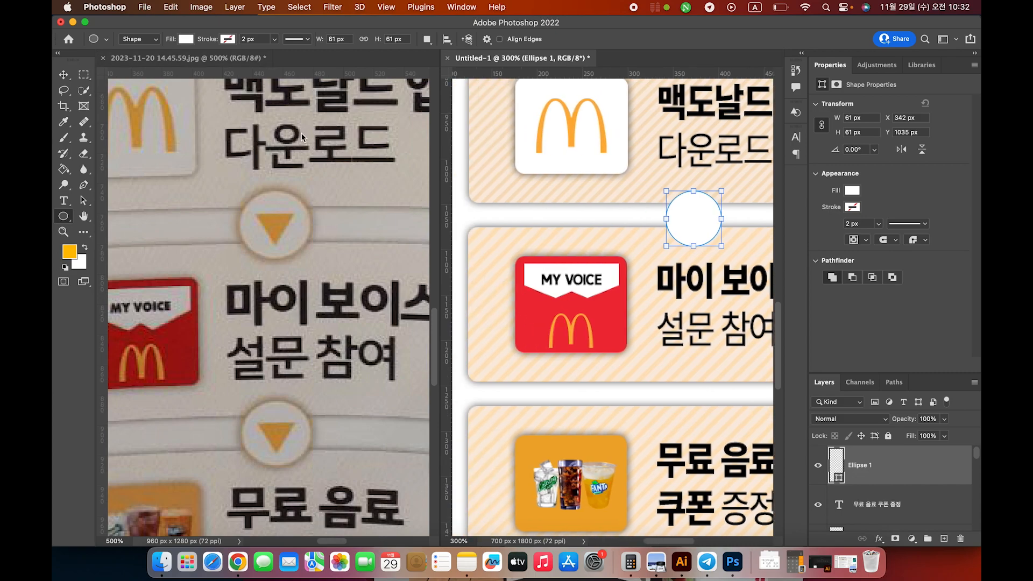
left_click(227, 39)
left_click(194, 104)
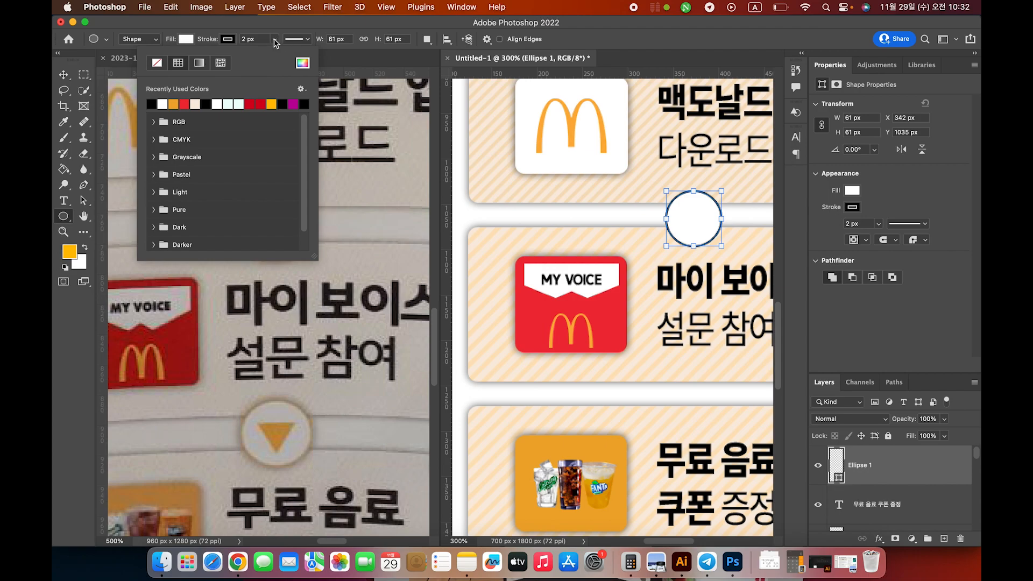
left_click(275, 40)
left_click_drag(261, 40, 205, 45)
type("1")
key("Return")
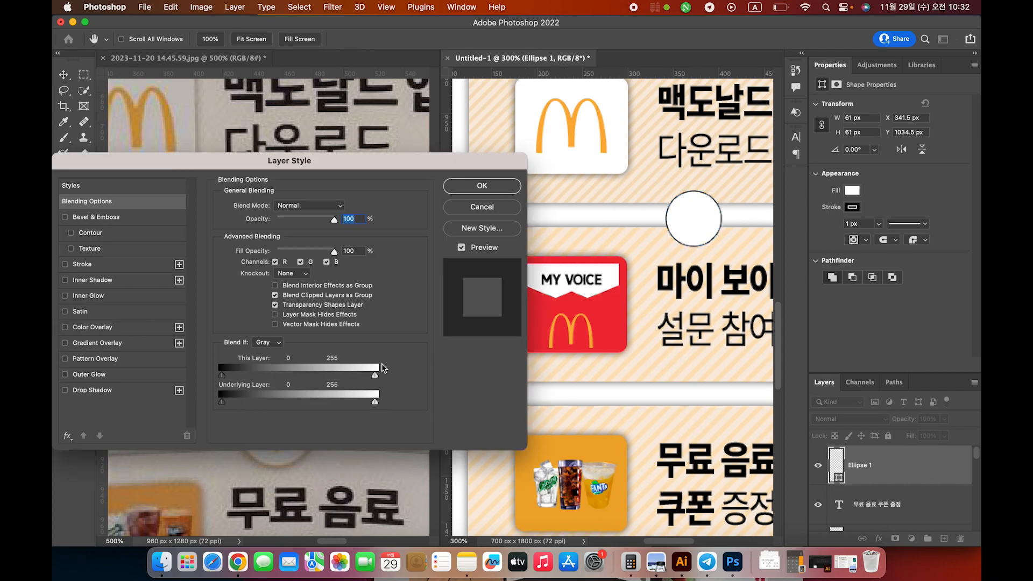
- Add an Outer Glow to the circle and set the glow colour to orange ffb637
left_click(84, 376)
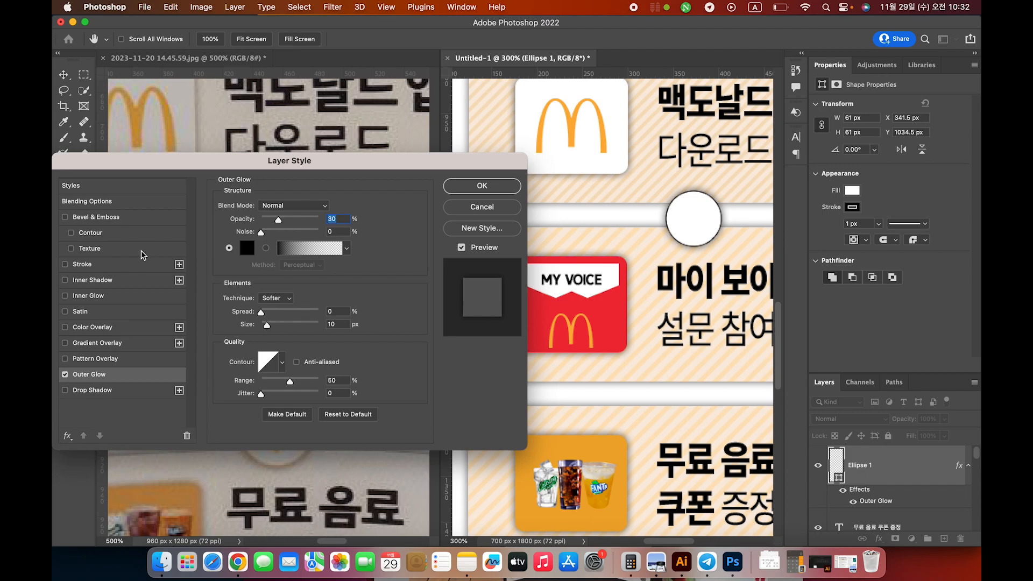
left_click_drag(263, 166, 282, 258)
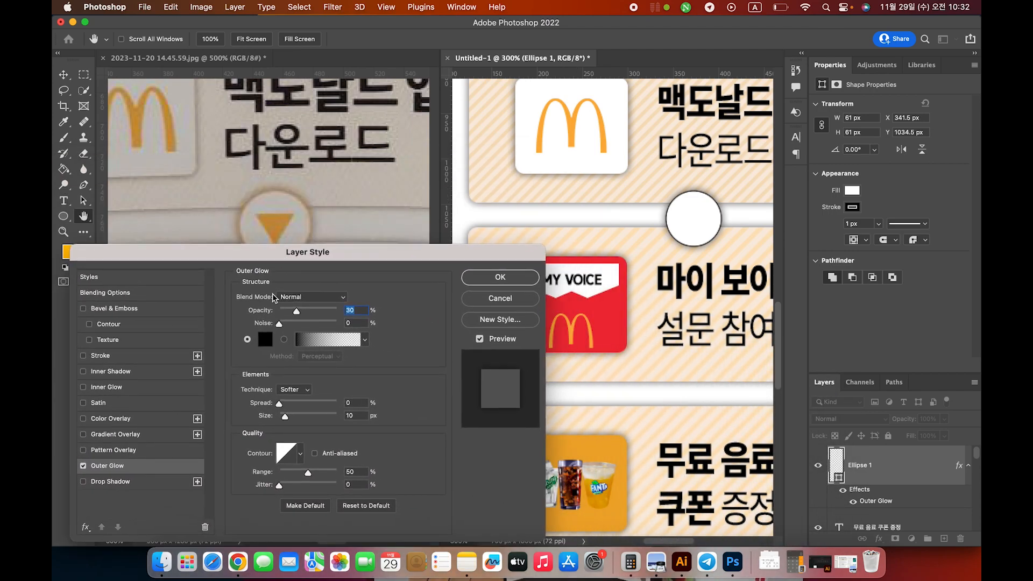
left_click(265, 340)
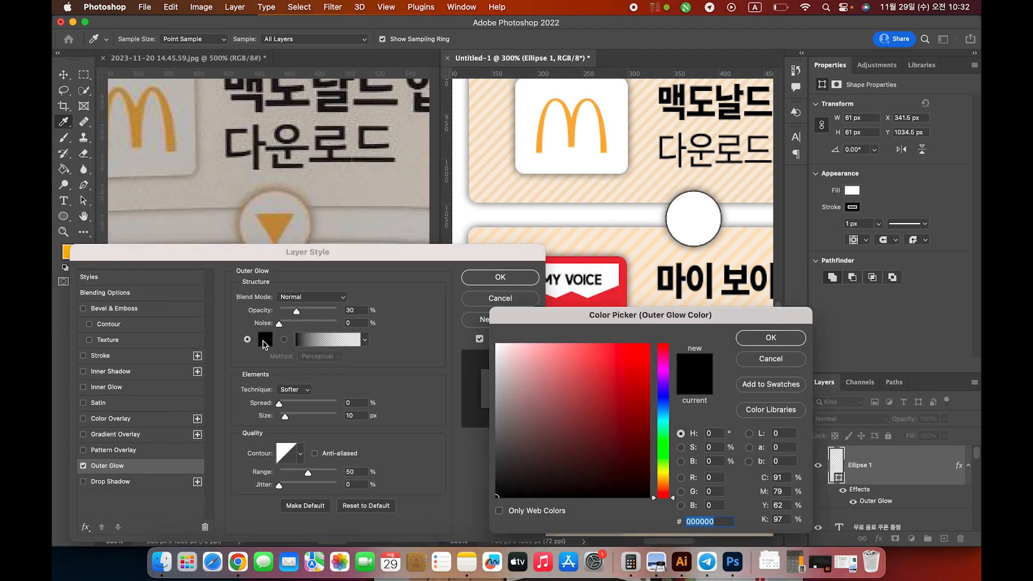
left_click(664, 482)
mouse_move(616, 365)
left_mouse_down()
mouse_move(612, 345)
mouse_move(627, 359)
mouse_move(616, 340)
left_mouse_up()
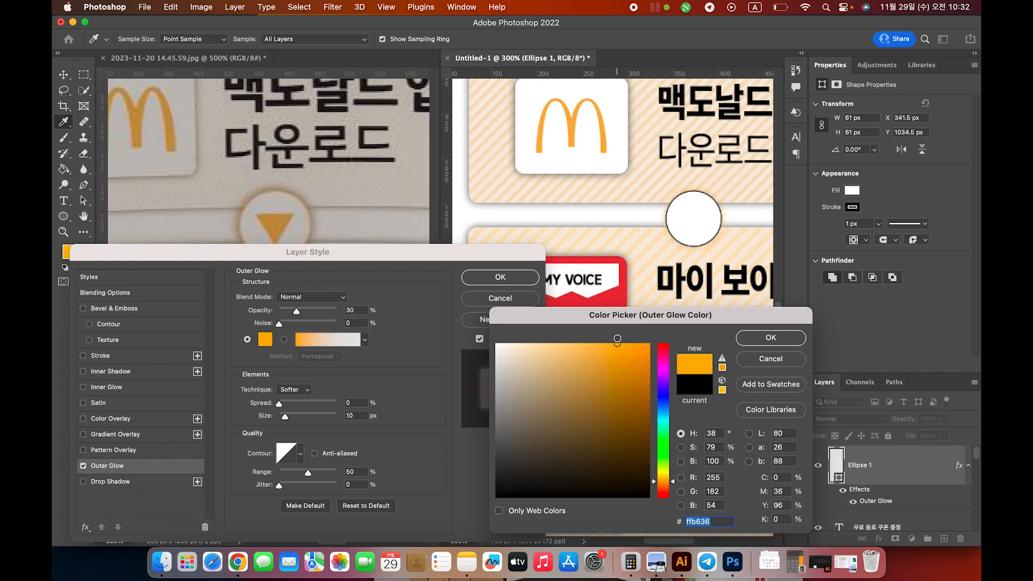
left_click(773, 336)
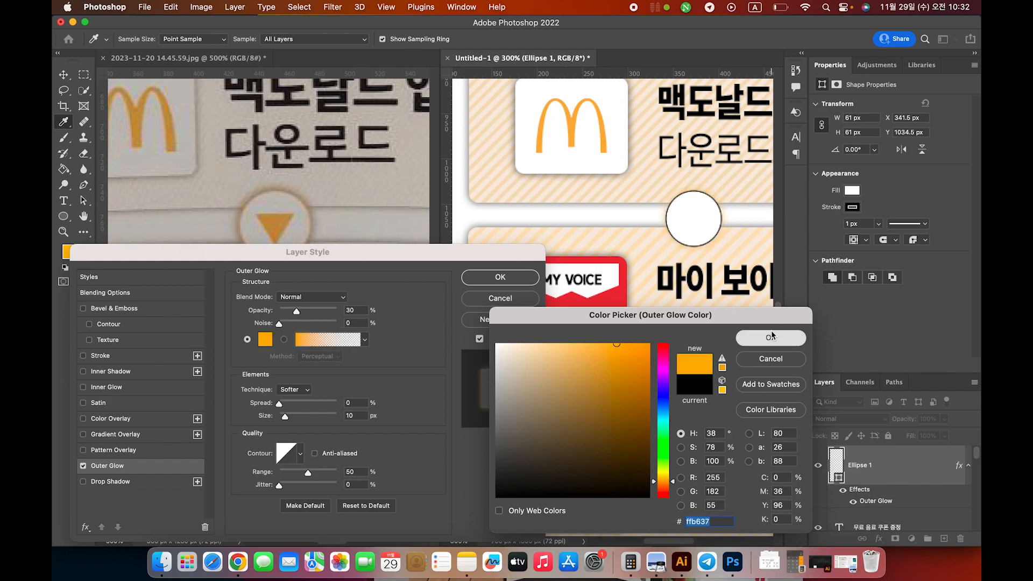
- Set the circle's outer glow to 50% opacity and 7 px size, and apply the layer style
left_click_drag(299, 311, 359, 318)
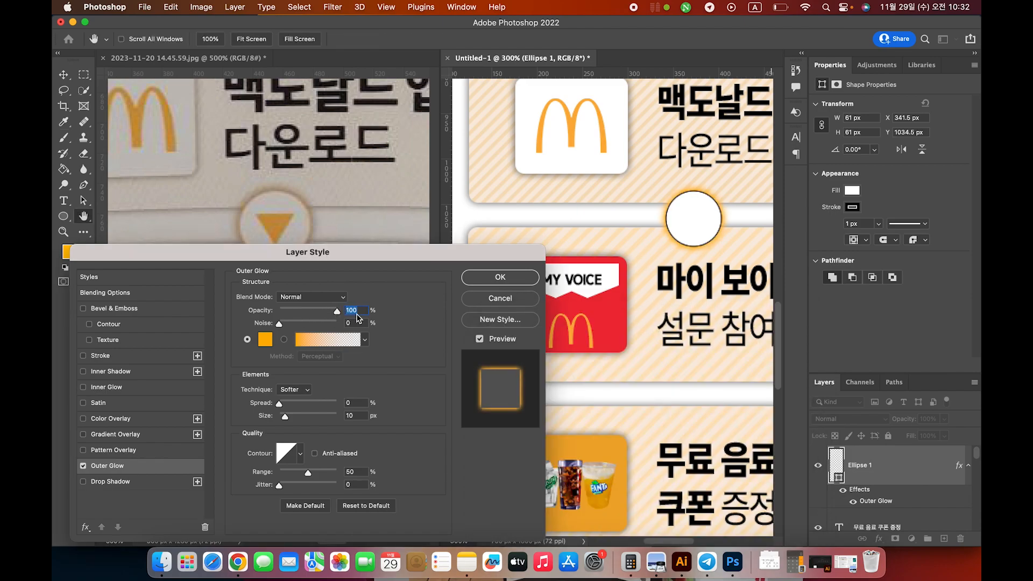
left_click_drag(287, 421, 285, 421)
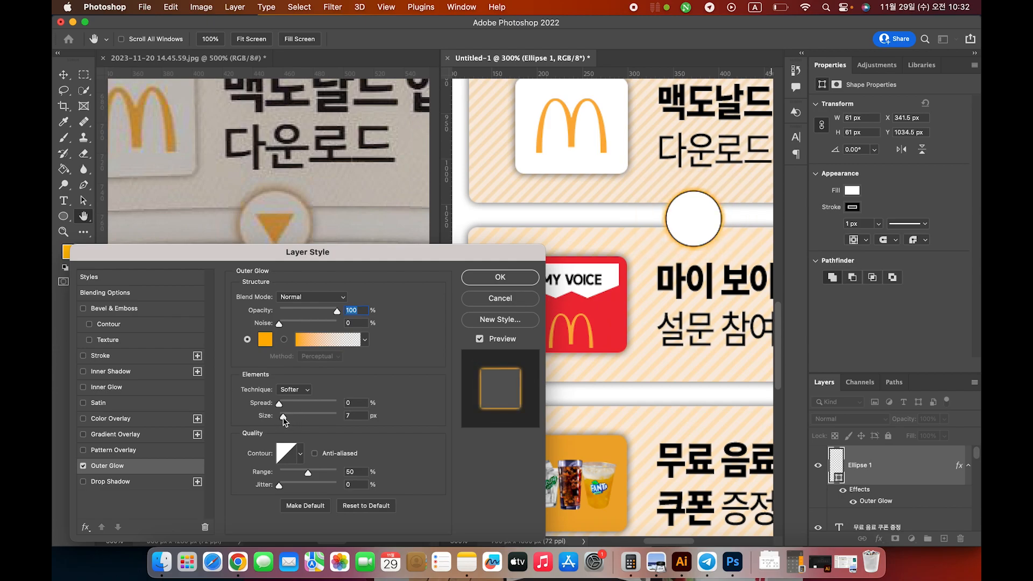
left_click(283, 418)
left_click(280, 405)
left_click(268, 341)
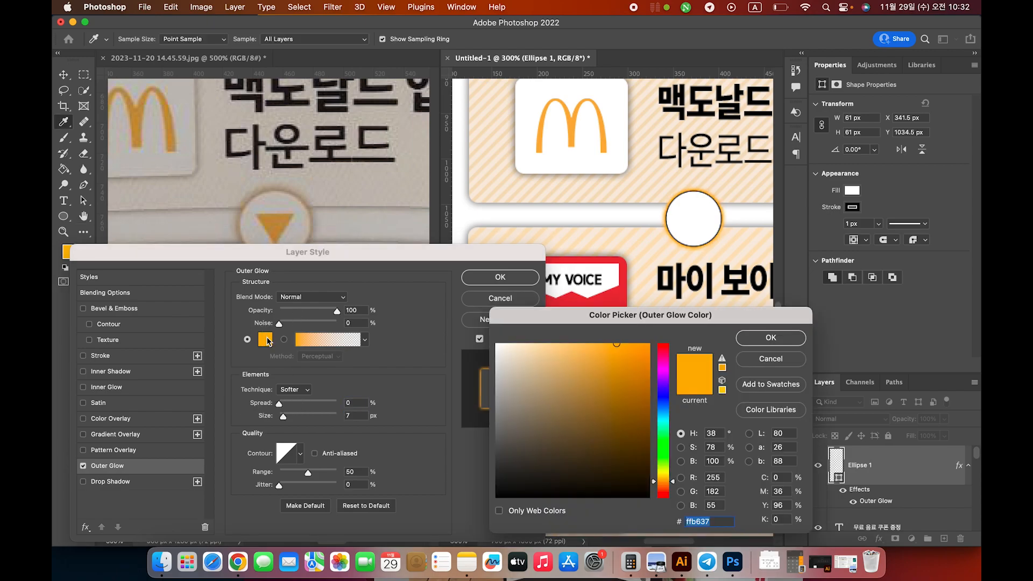
left_click(785, 338)
left_click_drag(337, 314, 308, 310)
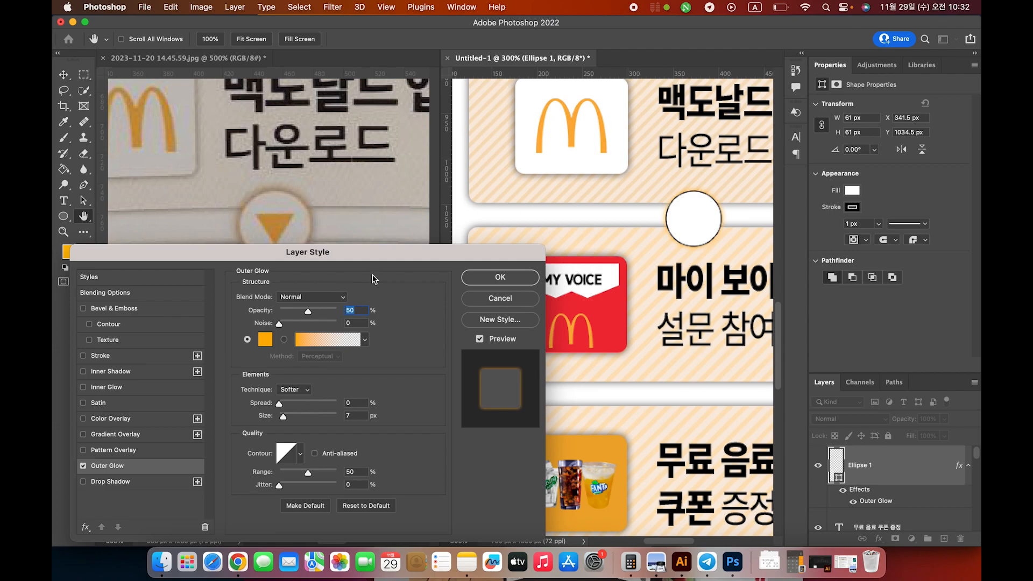
left_click(501, 277)
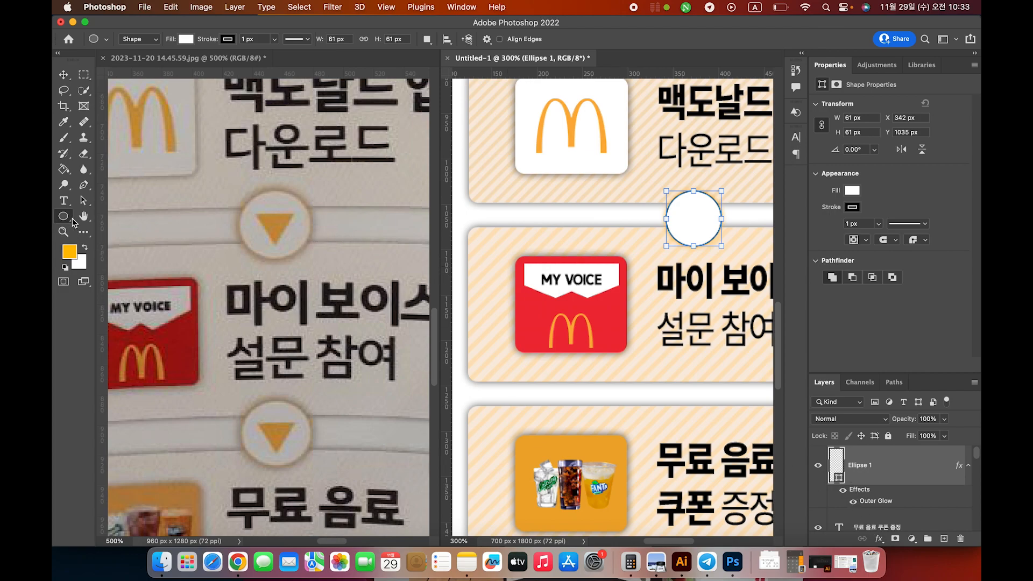
- Remove the black stroke from the white circle
scroll(74, 222, "down", 2)
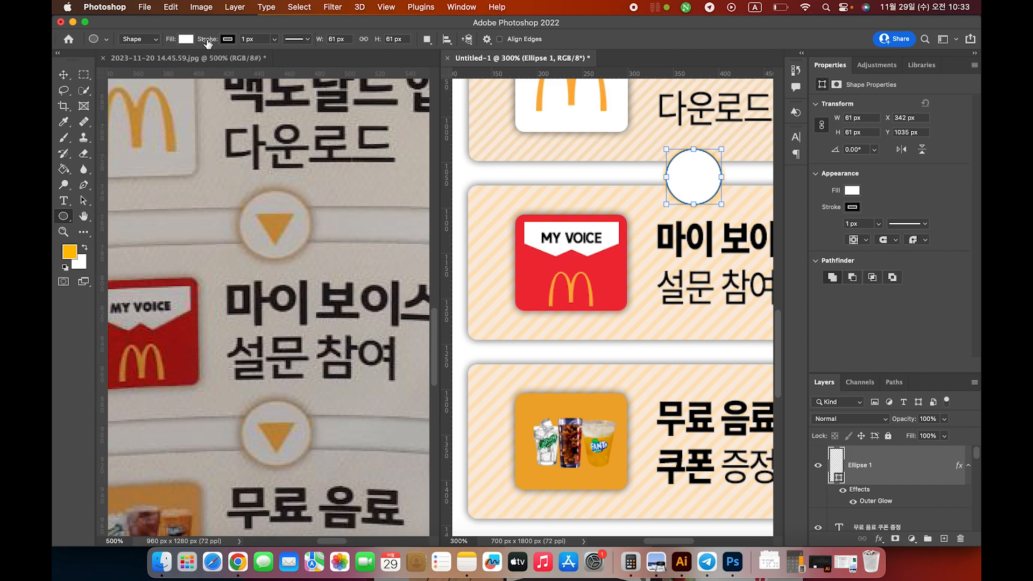
left_click(228, 40)
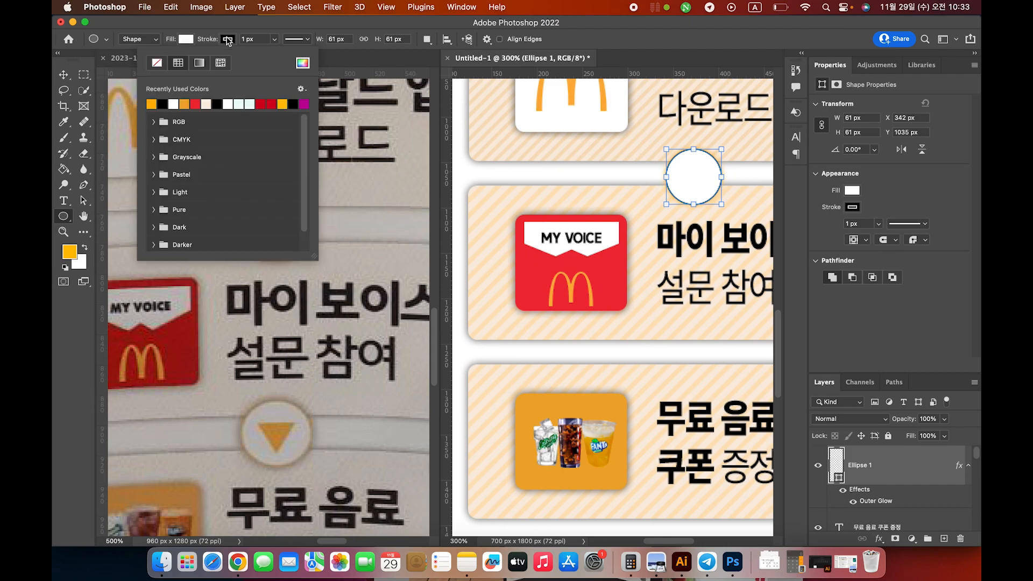
left_click(156, 62)
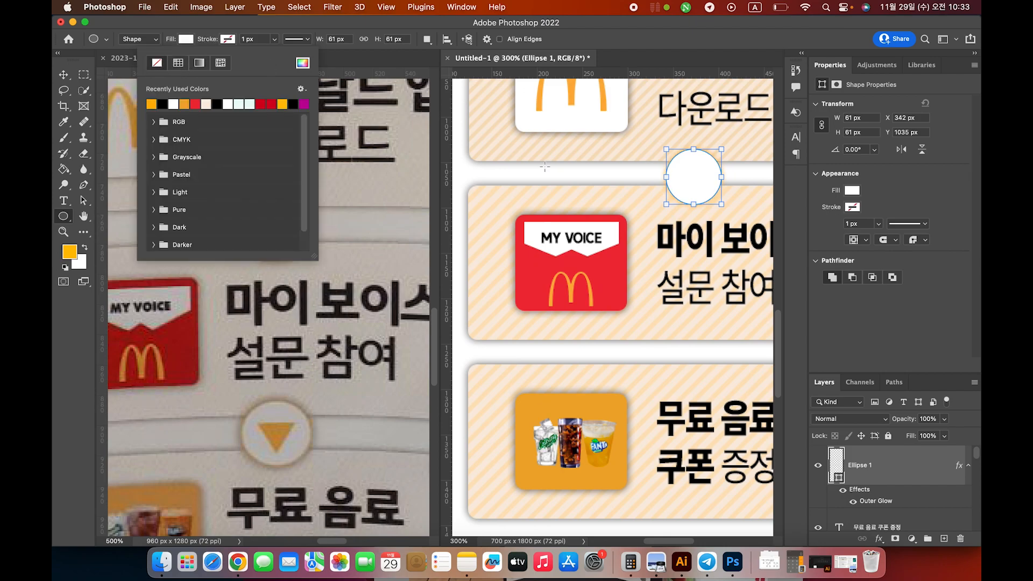
left_click(66, 219)
key("v")
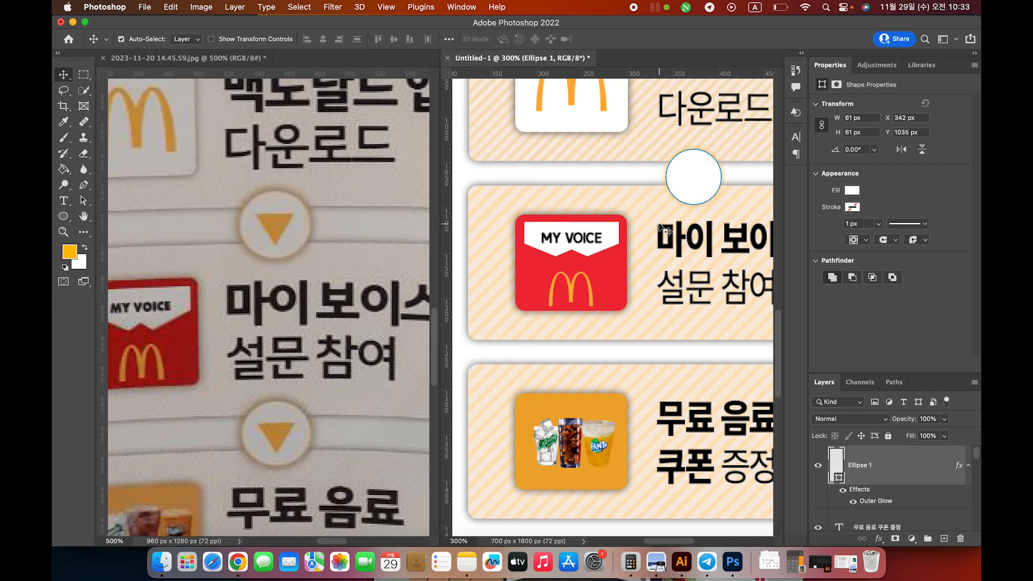
- Examine the Outer Glow settings of the 마이 보이스 card's rectangle
left_click(636, 202)
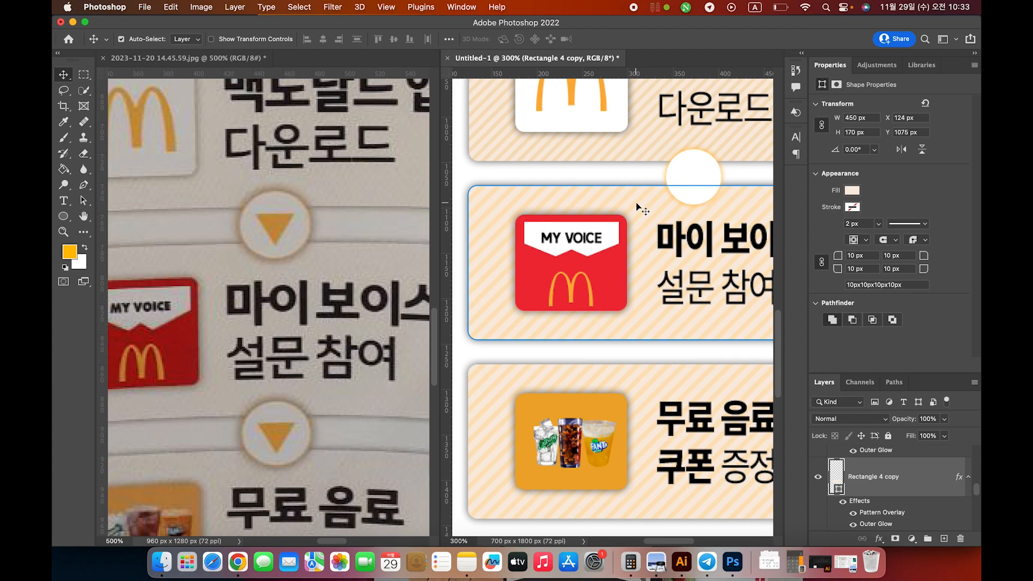
scroll(636, 202, "left", 2)
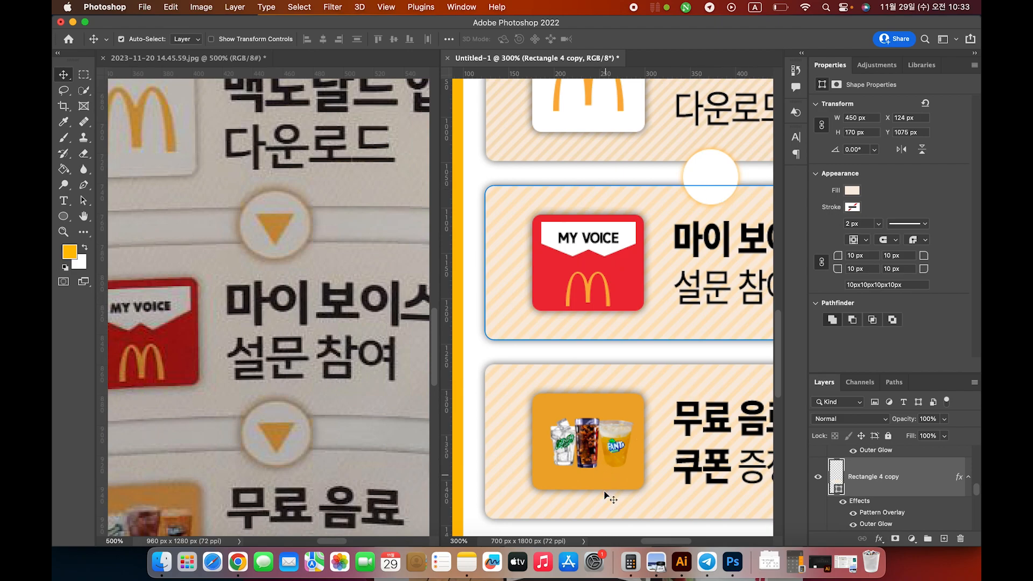
left_click_drag(653, 540, 671, 541)
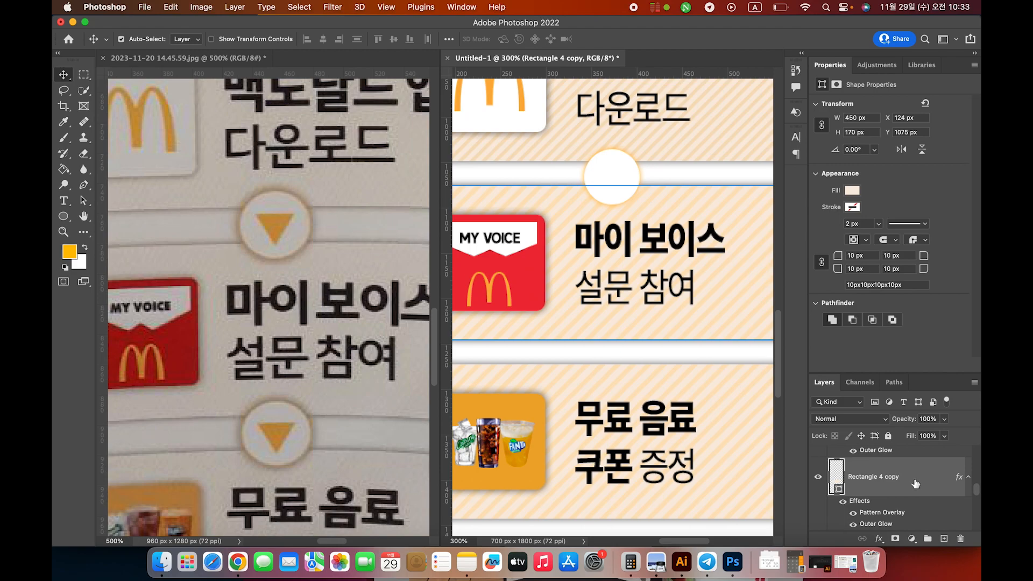
double_click(875, 525)
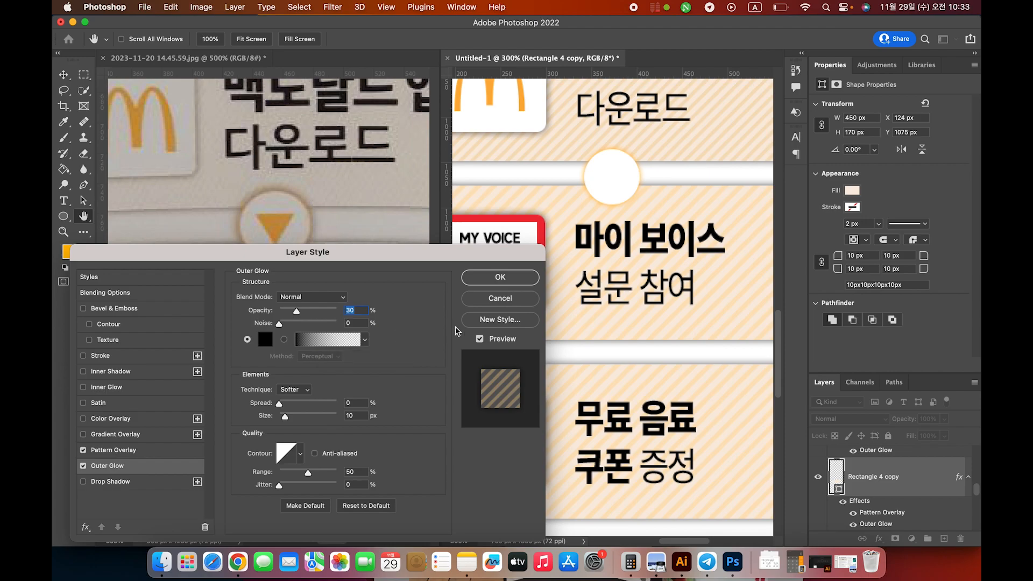
left_click(493, 277)
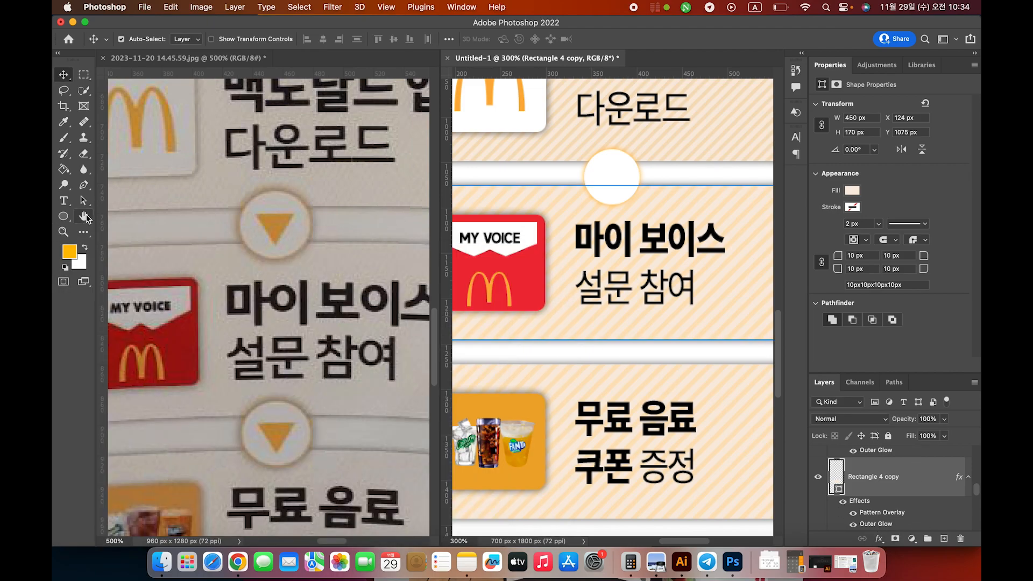
- Try a black 2 px stroke on the 마이 보이스 card's rectangle
left_click(65, 220)
left_click(185, 39)
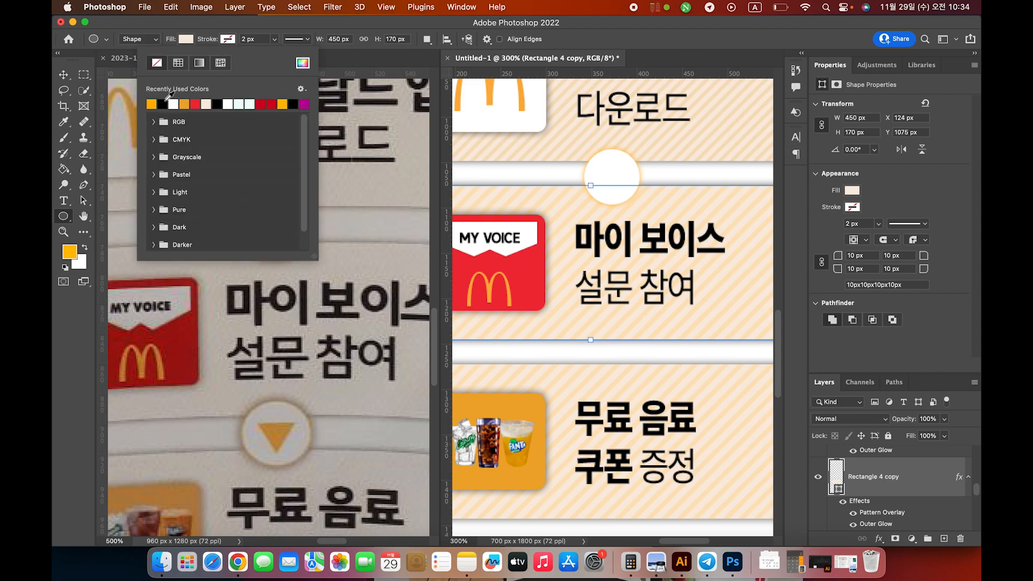
left_click(163, 103)
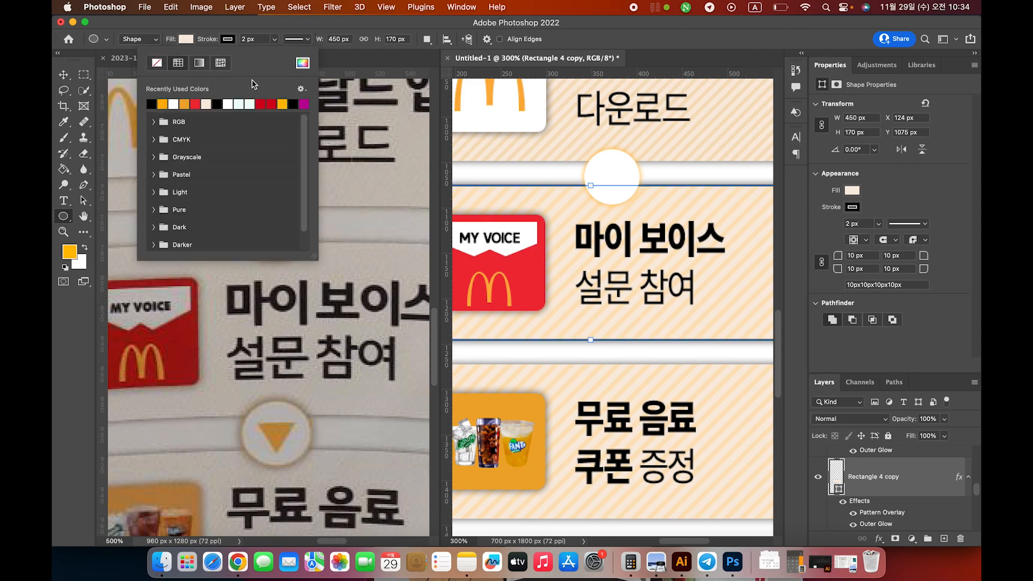
left_click(228, 41)
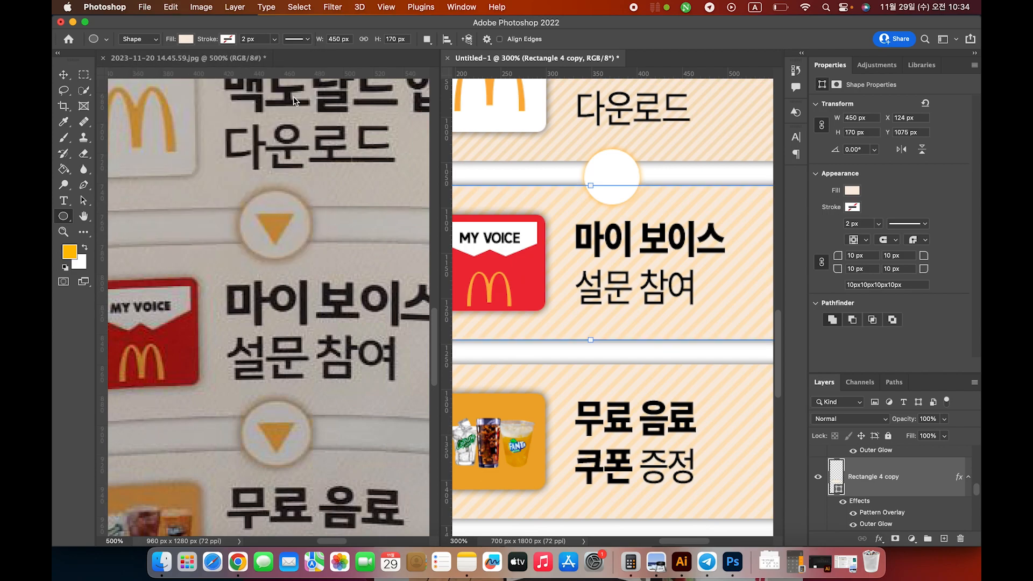
- Select the white circle between the first two cards and give it a black stroke again
key("v")
left_click(627, 169)
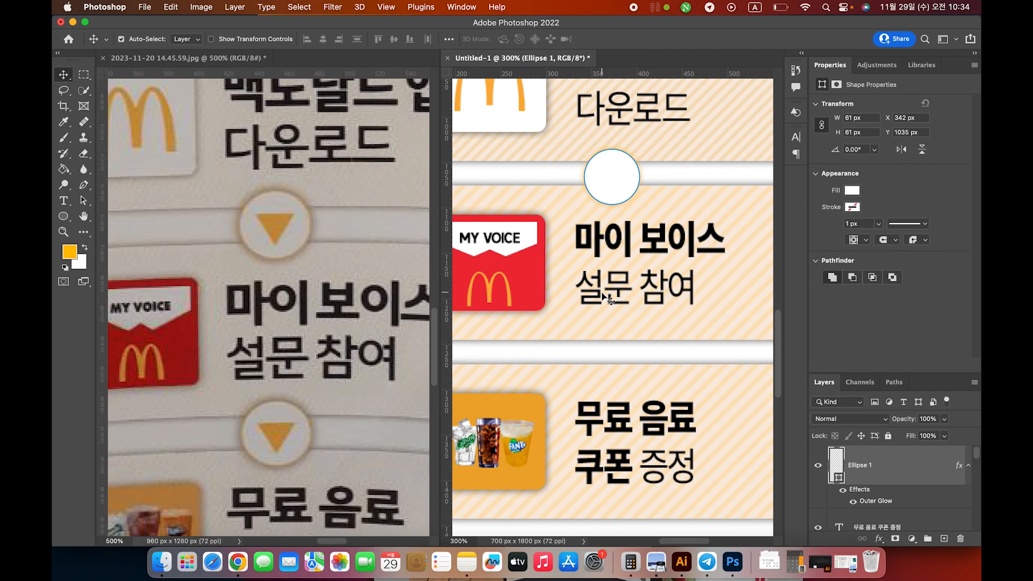
scroll(544, 238, "down", 5)
scroll(557, 165, "up", 1)
scroll(559, 169, "up", 8)
left_click(63, 217)
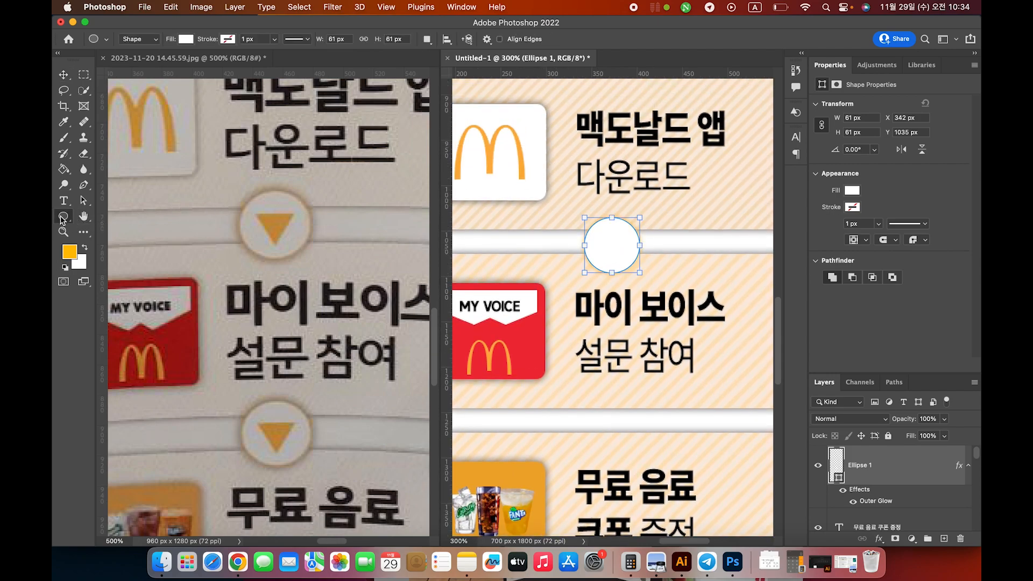
left_click(228, 39)
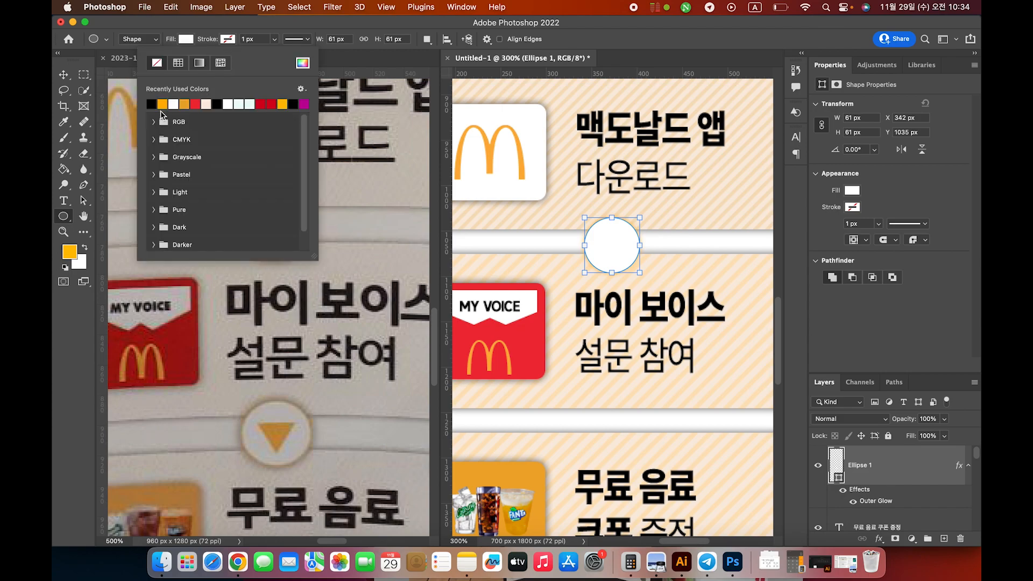
left_click(151, 104)
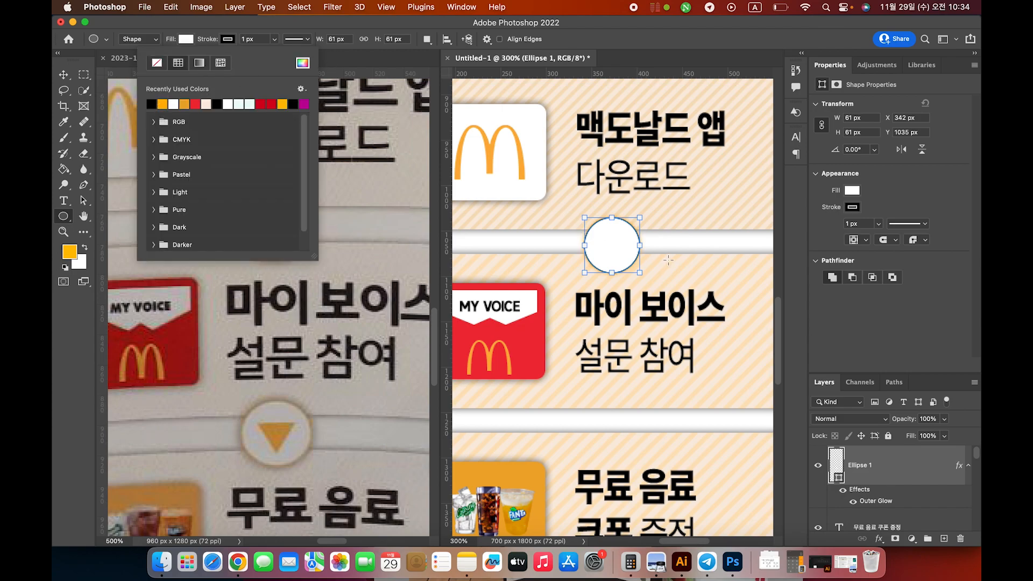
- Try a lower opacity of about 74% on the white circle and restore it to 100%
key("v")
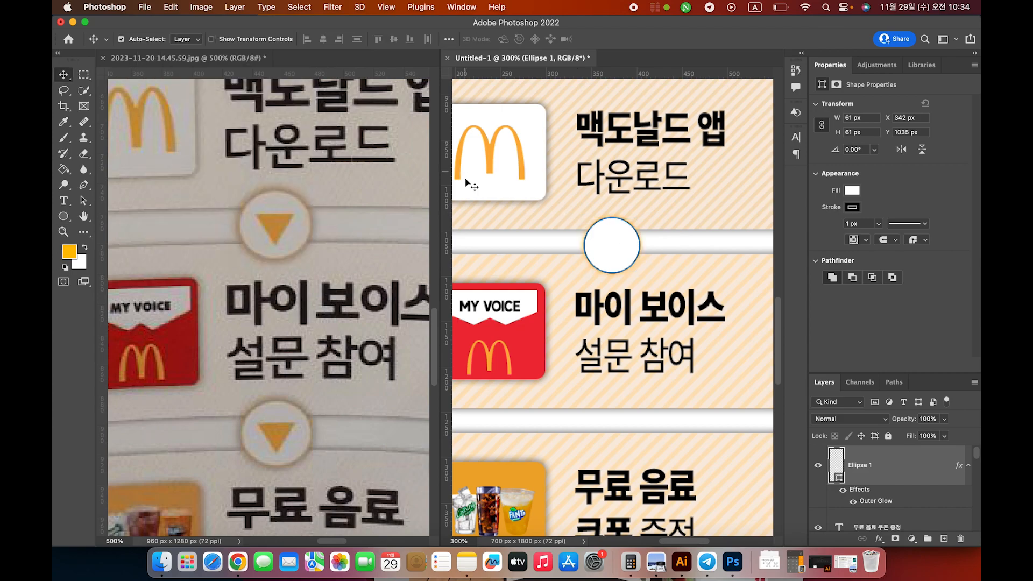
left_click(716, 247)
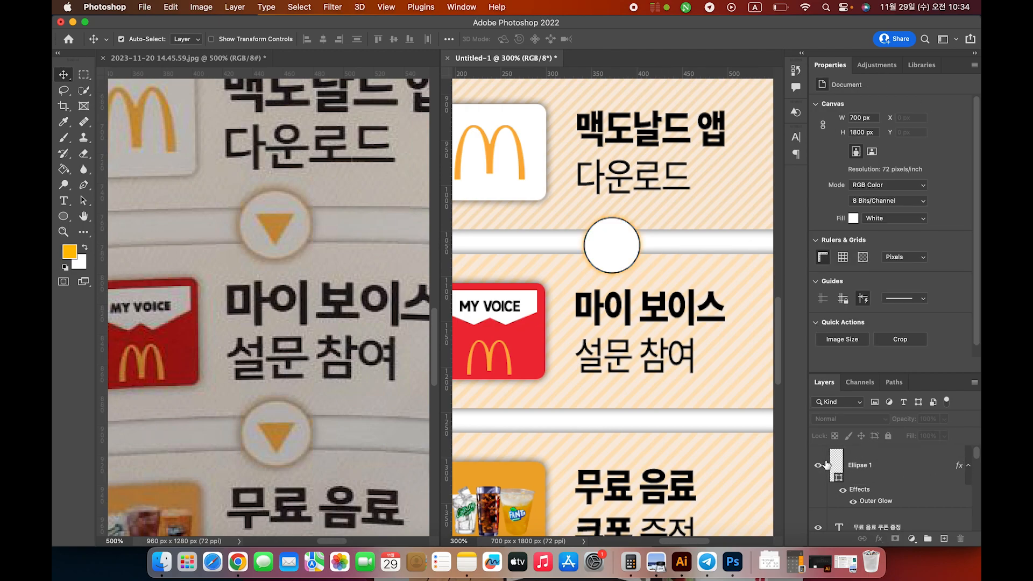
left_click(880, 468)
left_click_drag(909, 425, 893, 423)
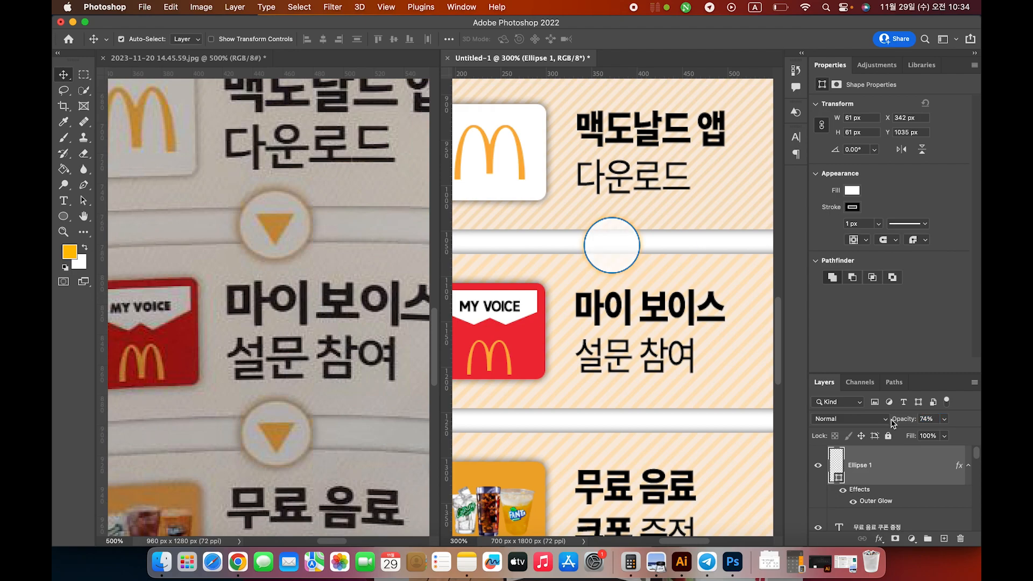
type("100")
key("Return")
left_click_drag(916, 435, 980, 437)
- Try duplicating the white circle in place to intensify its orange glow, and undo the copy
key("super+j")
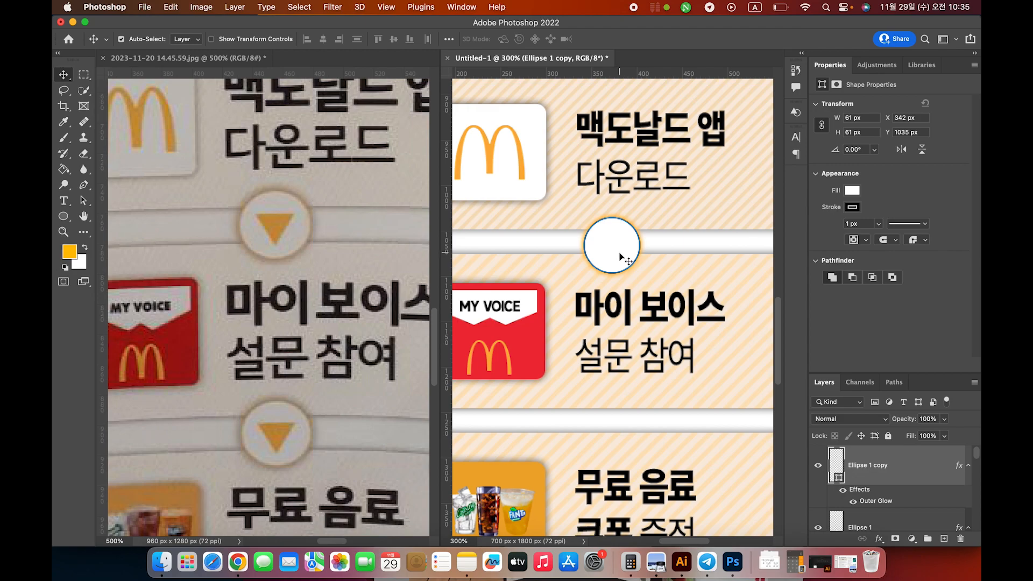
scroll(624, 255, "left", 2)
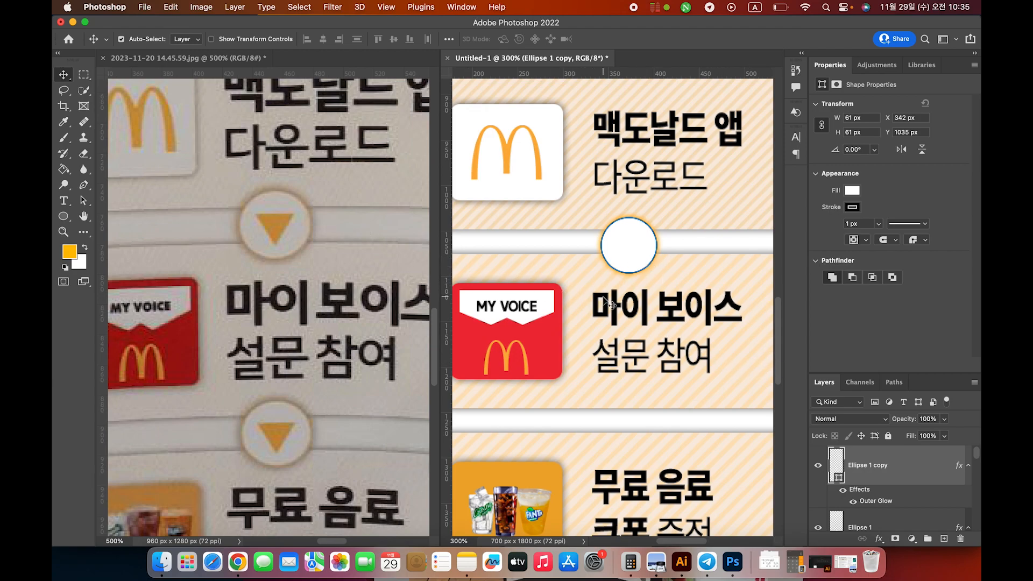
scroll(605, 299, "left", 2)
scroll(607, 302, "up", 2)
key("super+z")
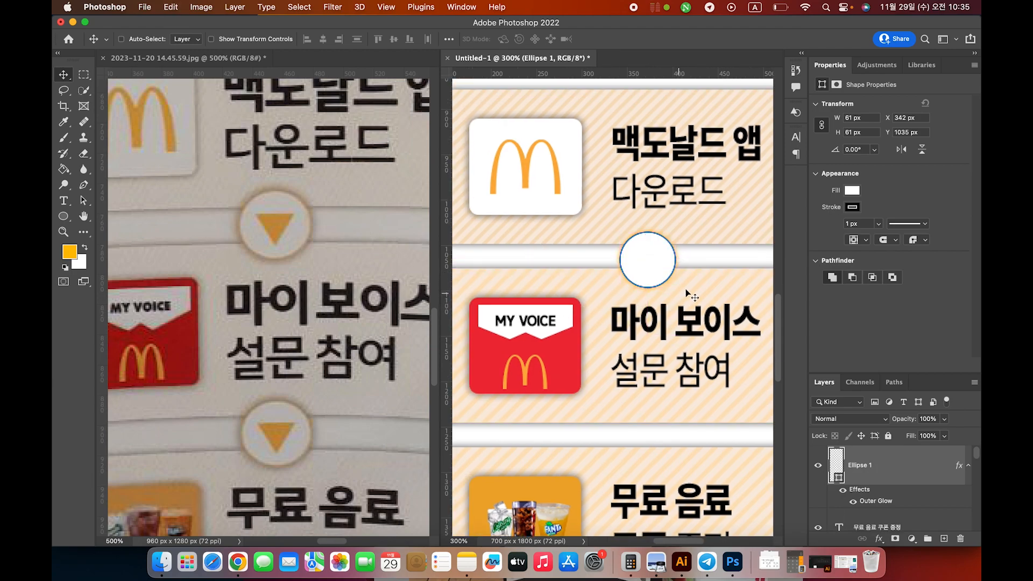
- Examine the white circle's outline and glow between the first two cards against the reference photo
left_click(708, 286, "super")
scroll(636, 260, "right", 2)
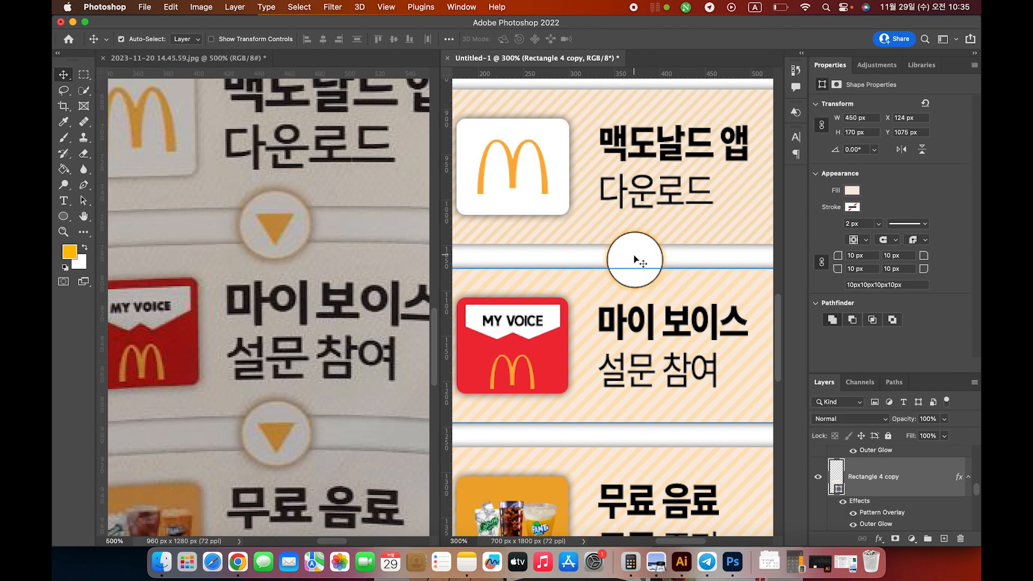
left_click(635, 261, "super")
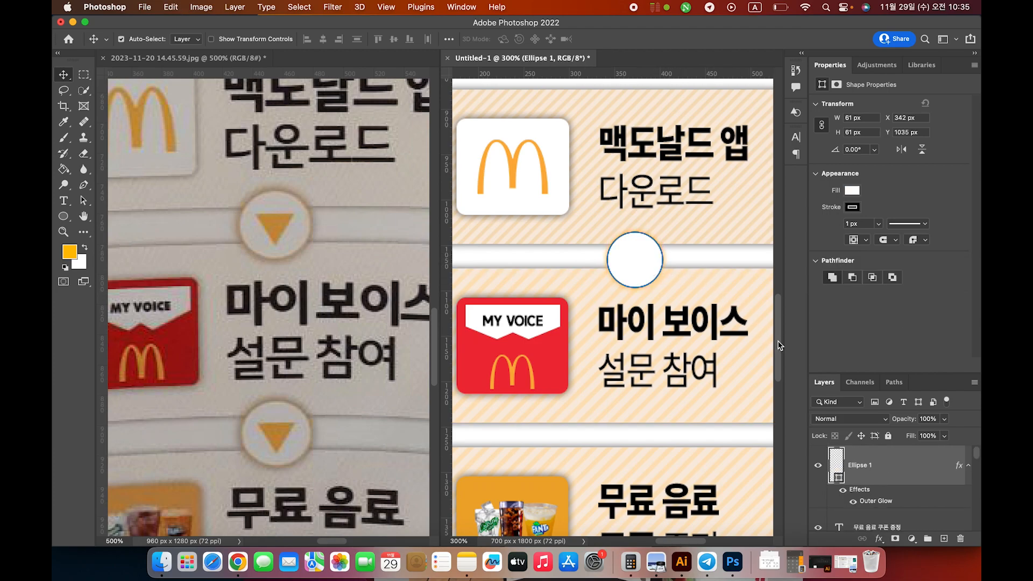
left_click(715, 260)
scroll(717, 263, "left", 1)
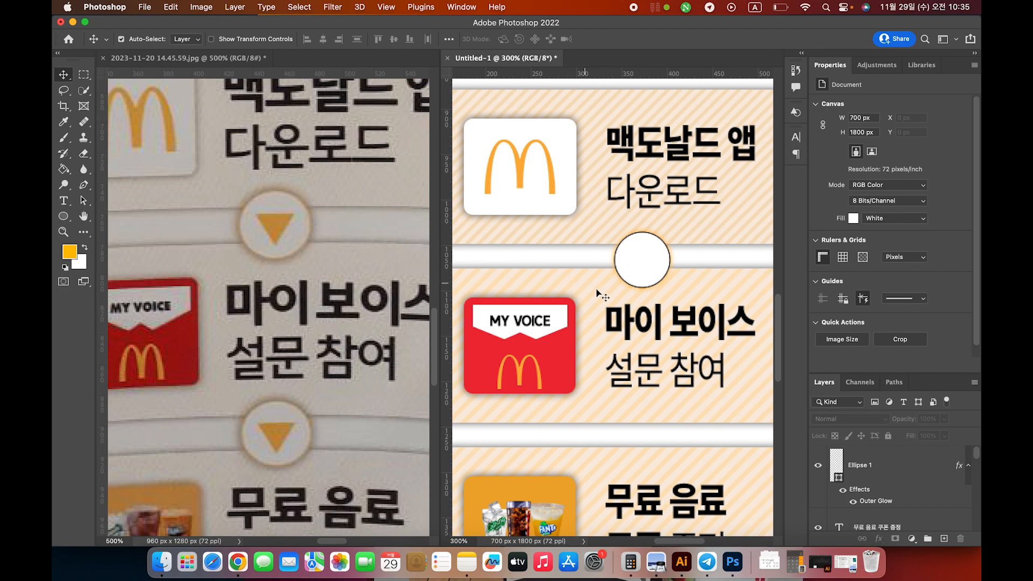
left_click(653, 262)
left_click(704, 260)
scroll(658, 261, "left", 6)
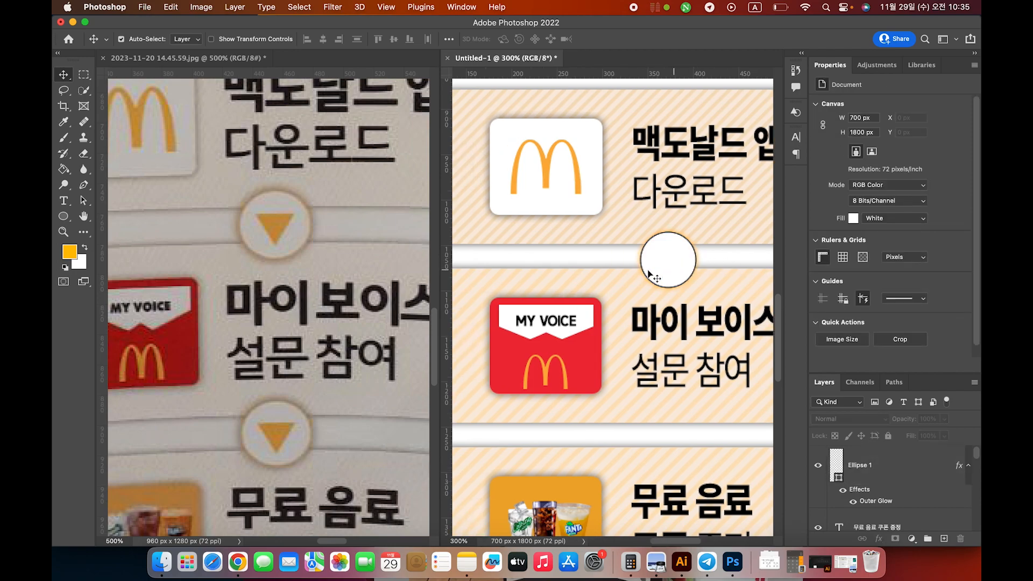
scroll(699, 399, "right", 7)
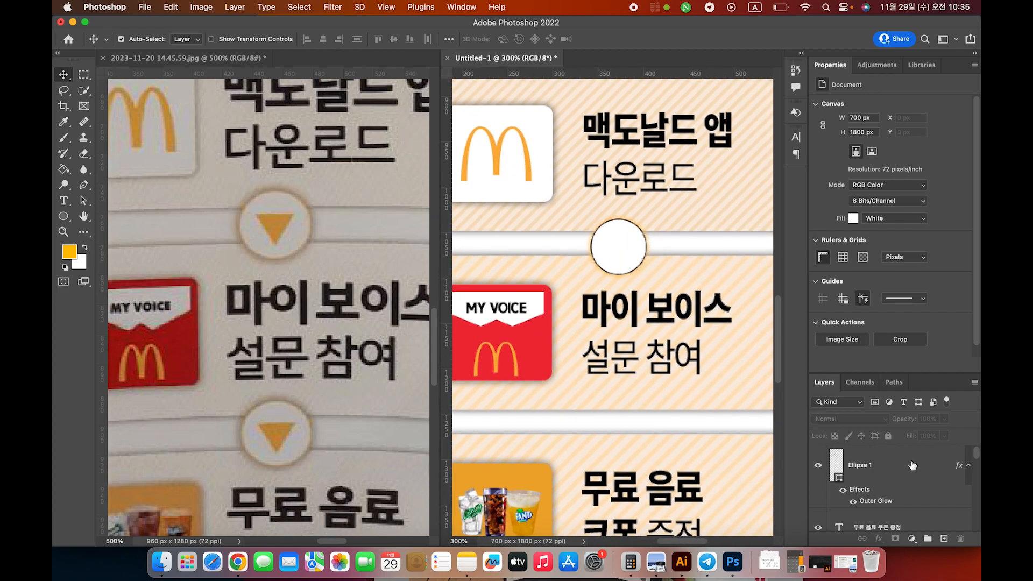
left_click(624, 250)
left_click(694, 245)
- Draw a triangle about 39 px wide and 34 px high over the white circle with the Triangle tool
left_click(630, 248)
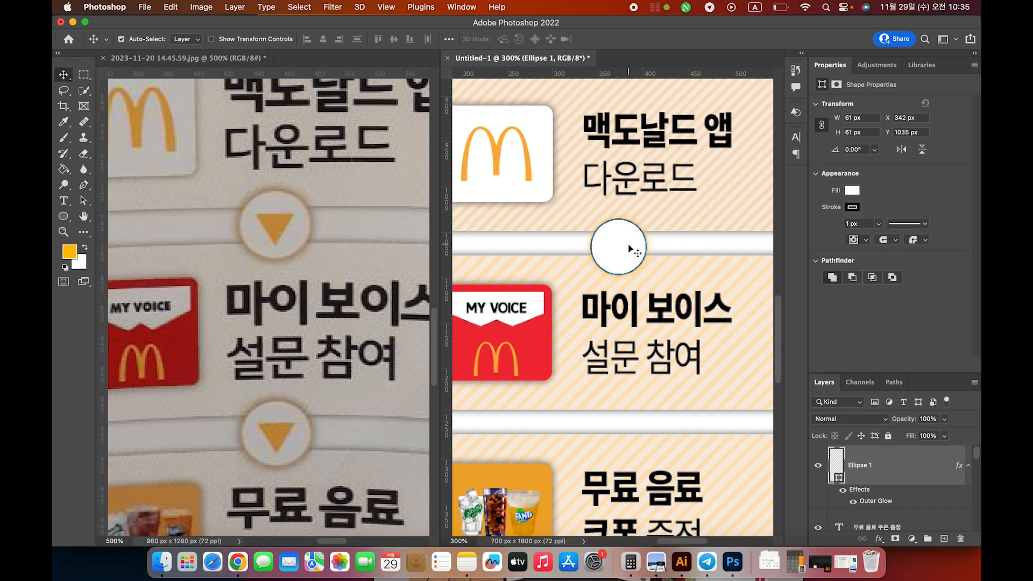
left_click(63, 216)
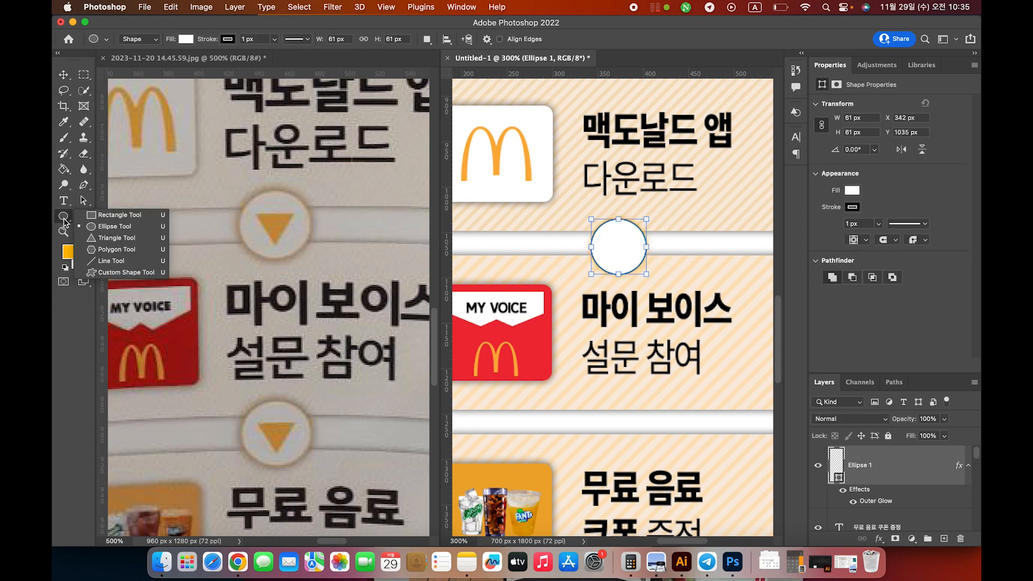
left_click(116, 238)
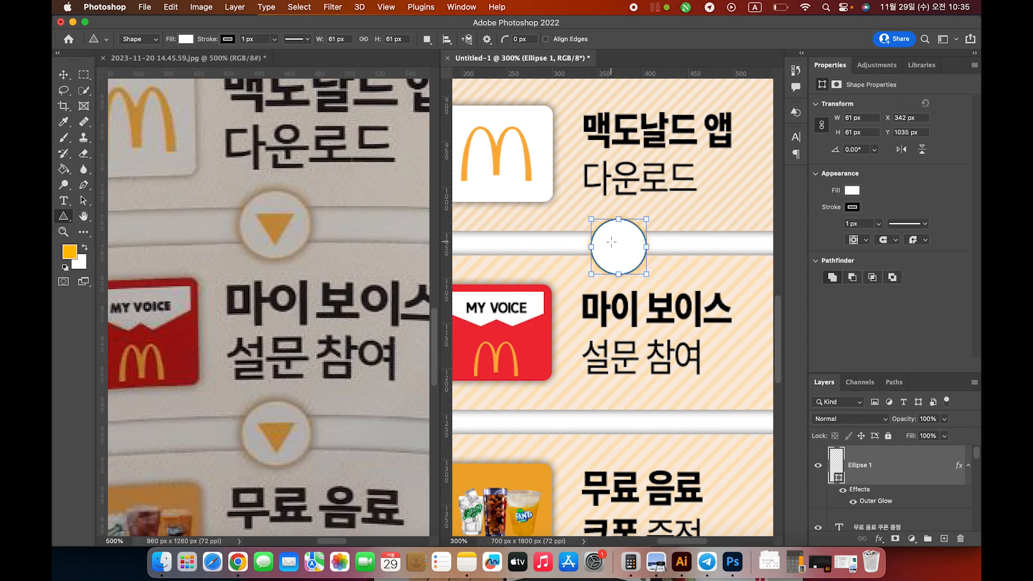
left_click_drag(608, 239, 688, 278)
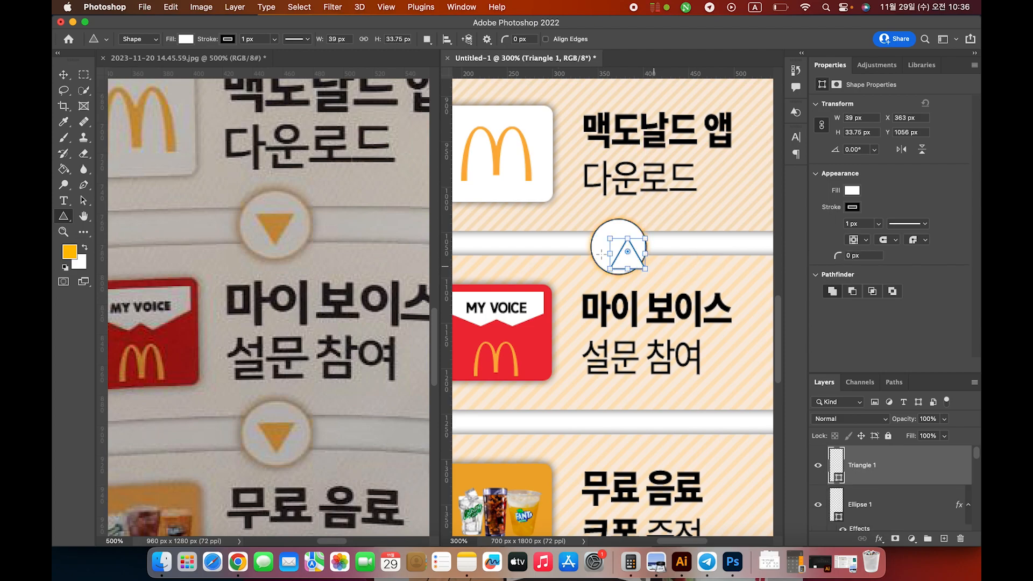
- Remove the black stroke from the triangle over the white circle
left_click(211, 41)
left_click(64, 75)
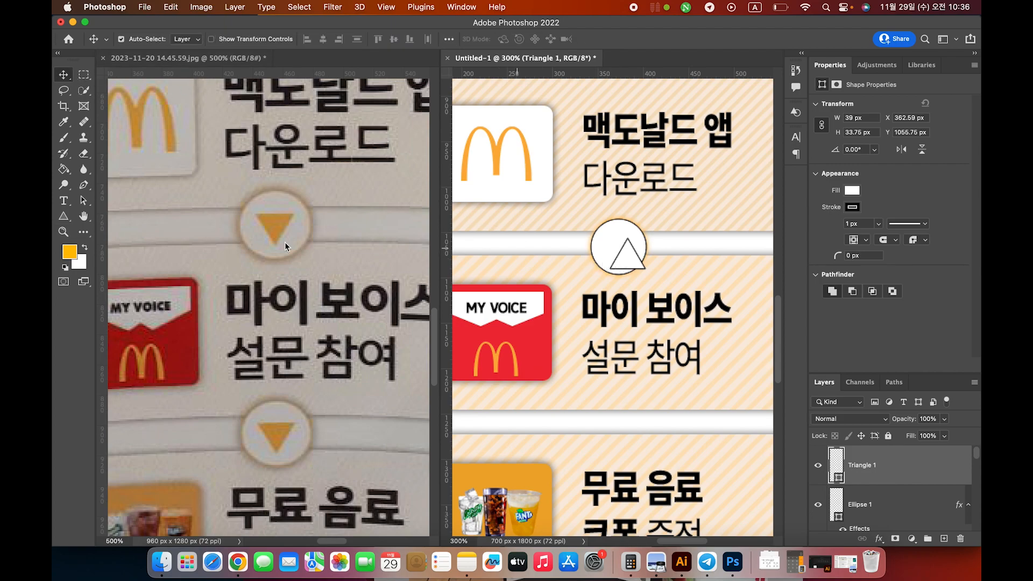
left_click(64, 216)
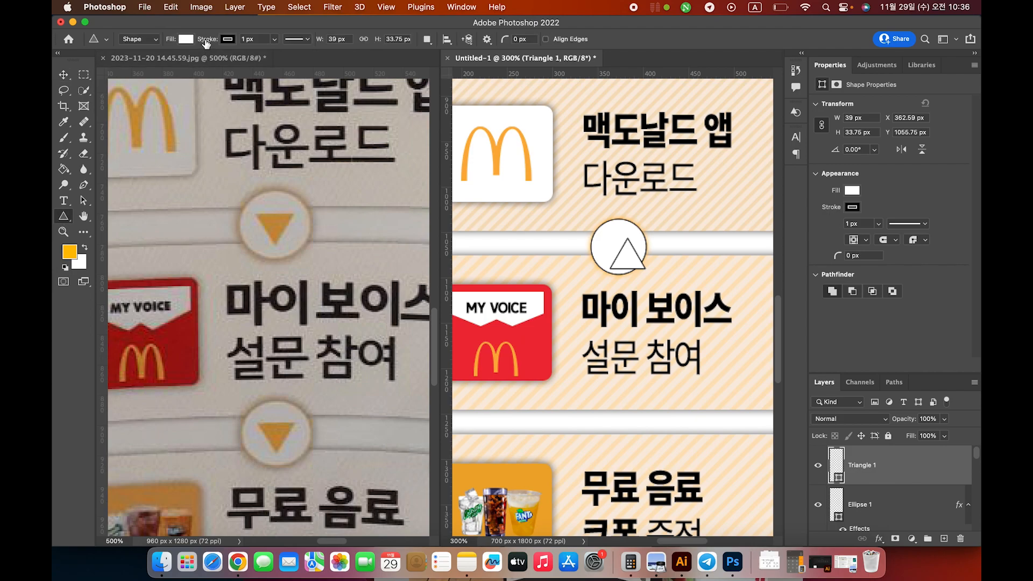
left_click_drag(205, 43, 212, 39)
left_click(228, 39)
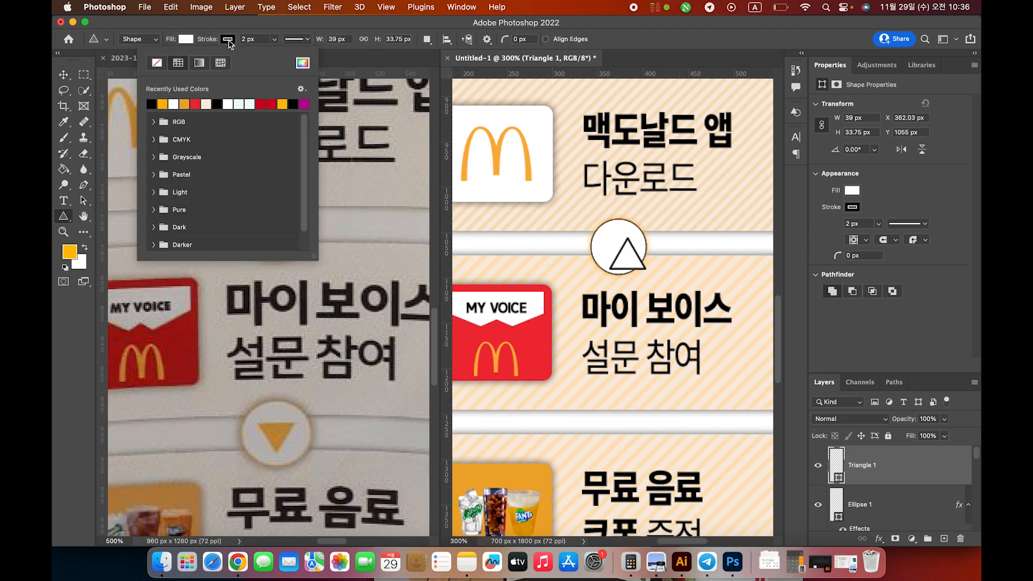
left_click(157, 63)
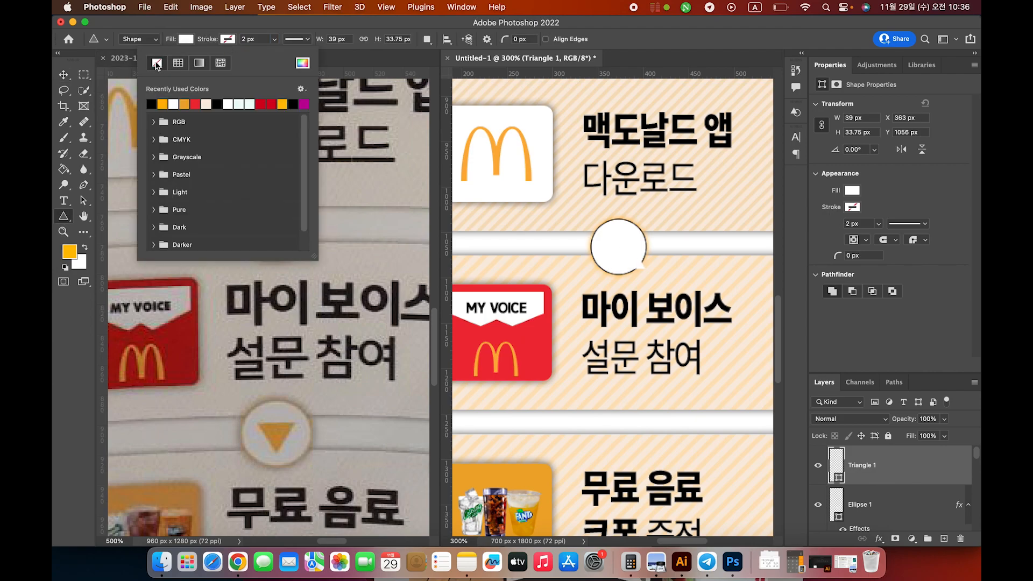
- Fill the triangle with the orange sampled from the golden arches logo on the first card
left_click(183, 41)
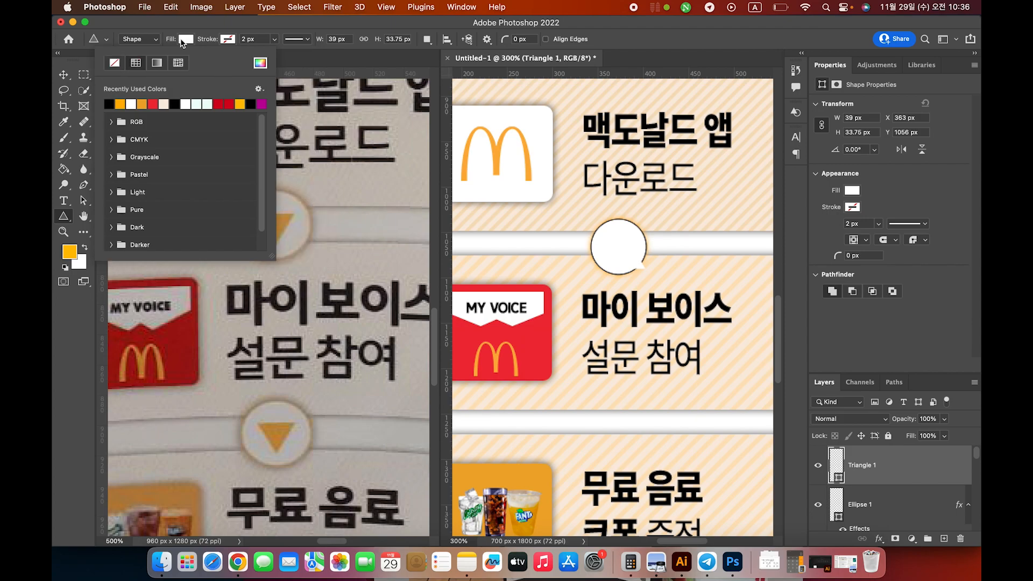
left_click(123, 103)
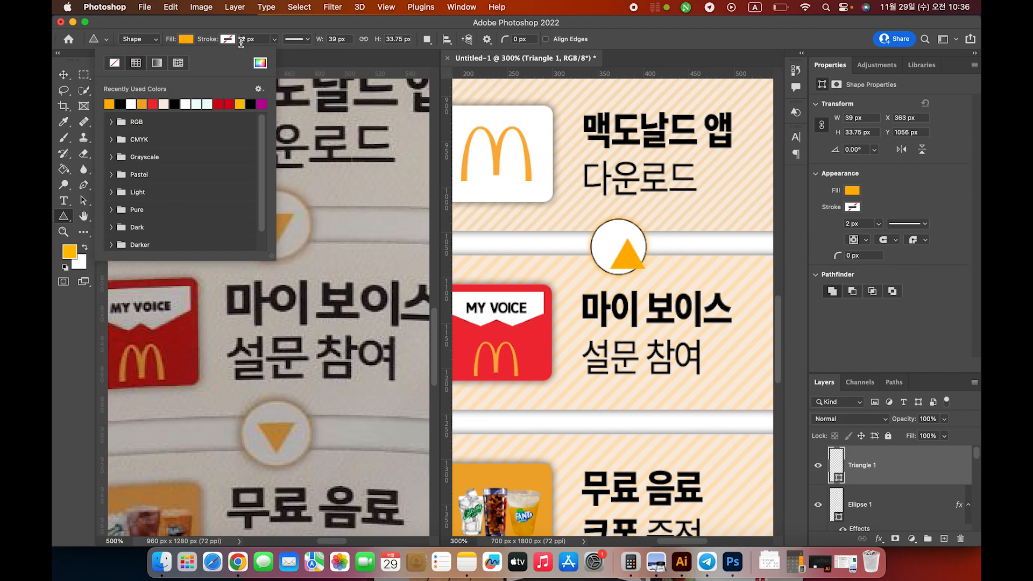
left_click(170, 41)
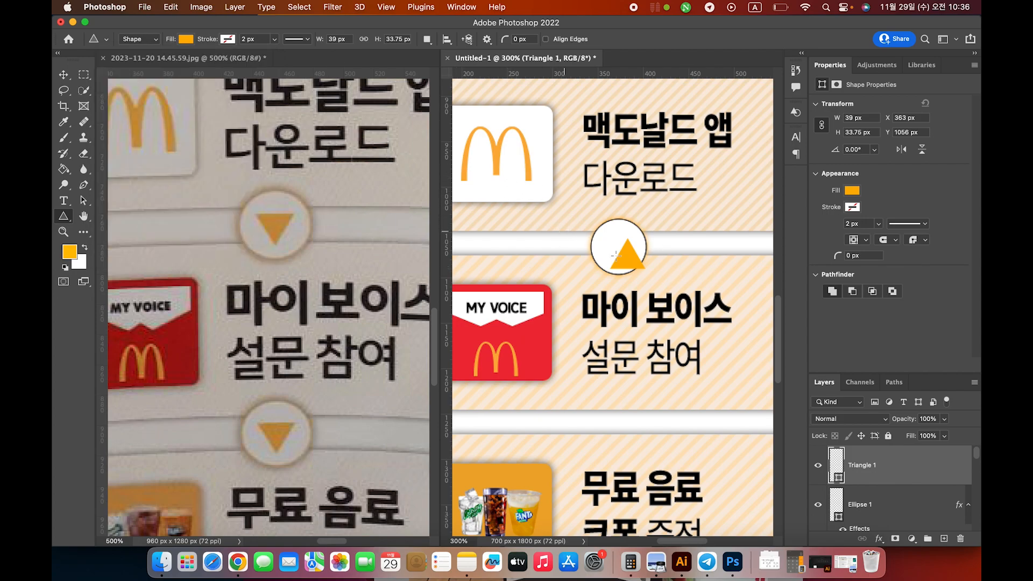
left_click(184, 39)
left_click(260, 63)
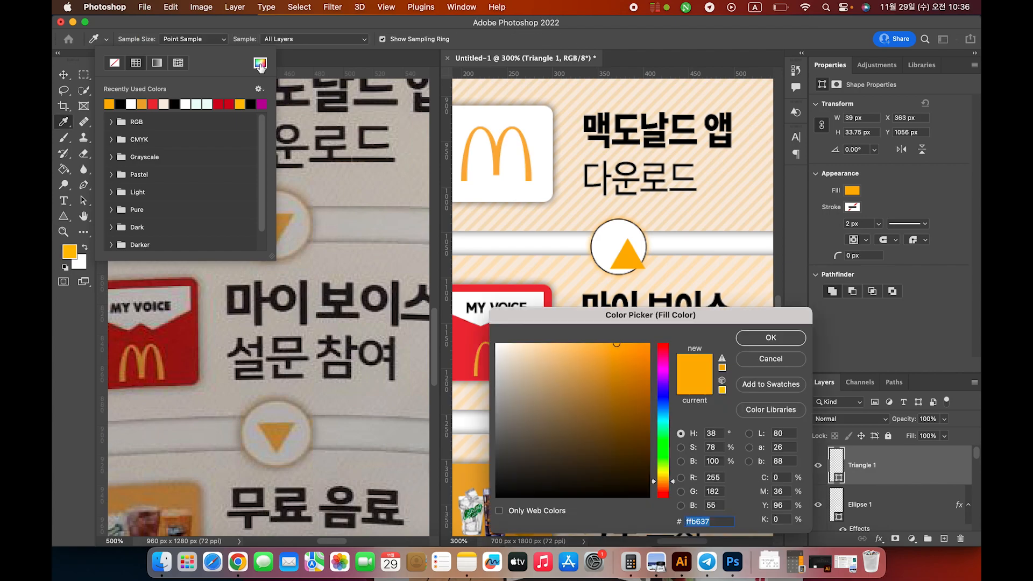
left_click(499, 152)
left_click(771, 337)
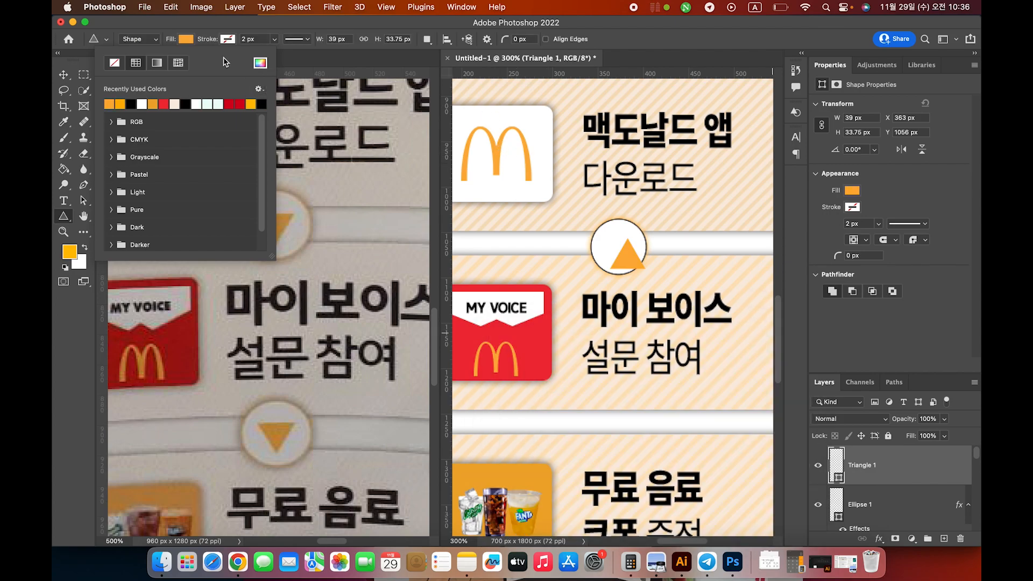
left_click(174, 40)
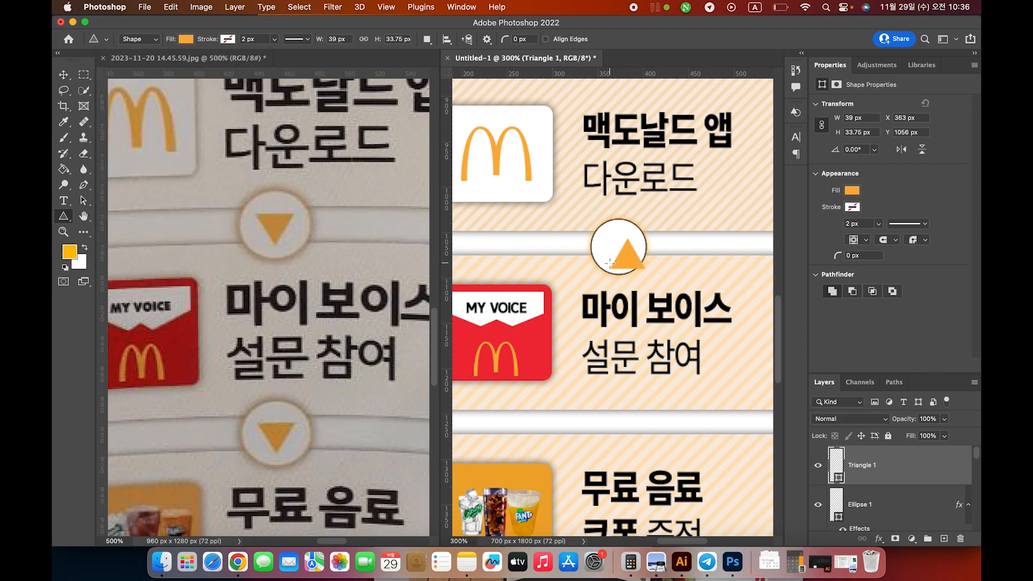
- Move the orange triangle to the middle of the white circle and flip it vertically so it points down
key("super+t")
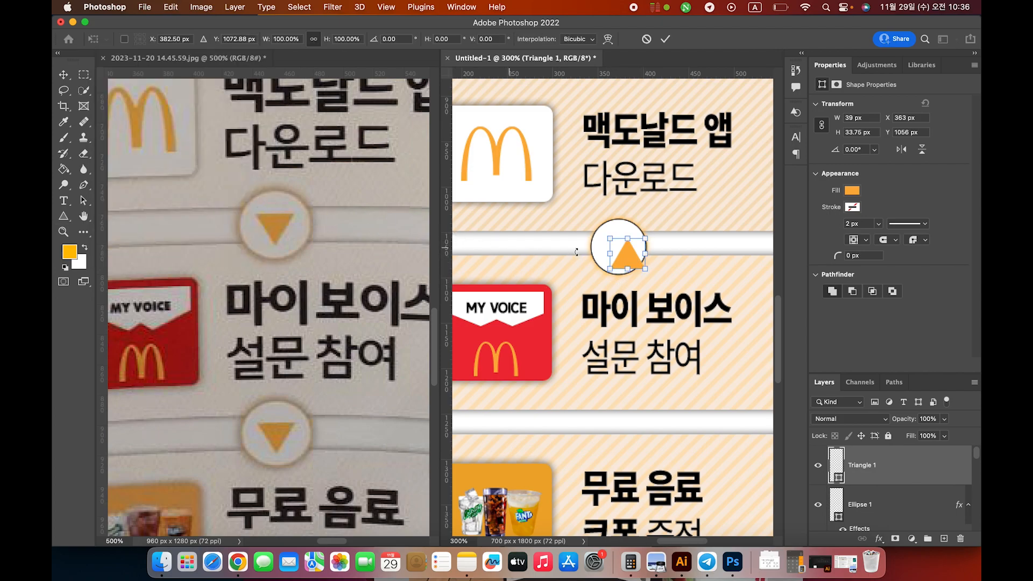
left_click_drag(629, 262, 581, 260)
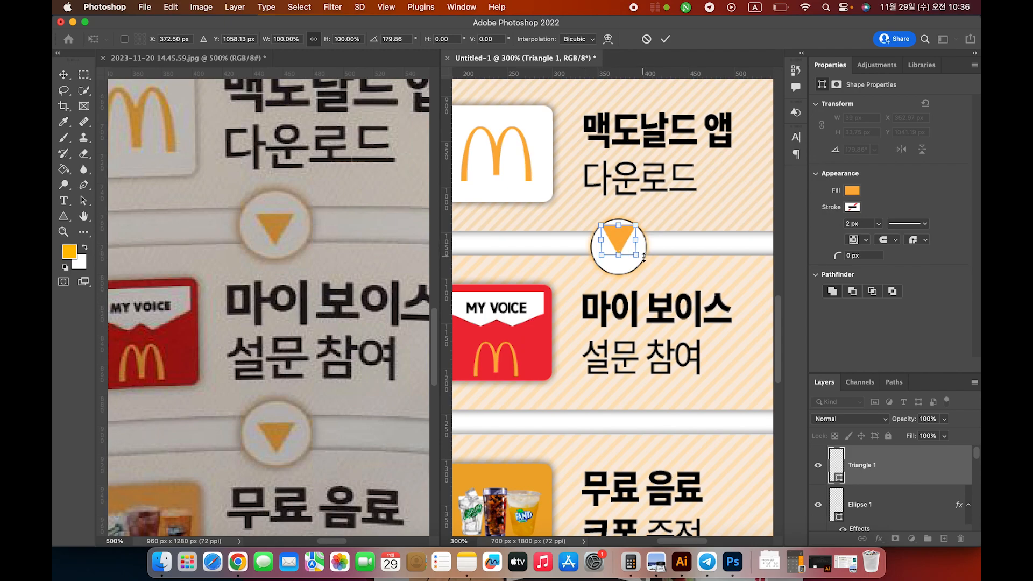
left_click_drag(644, 264, 646, 266)
key("ctrl+z")
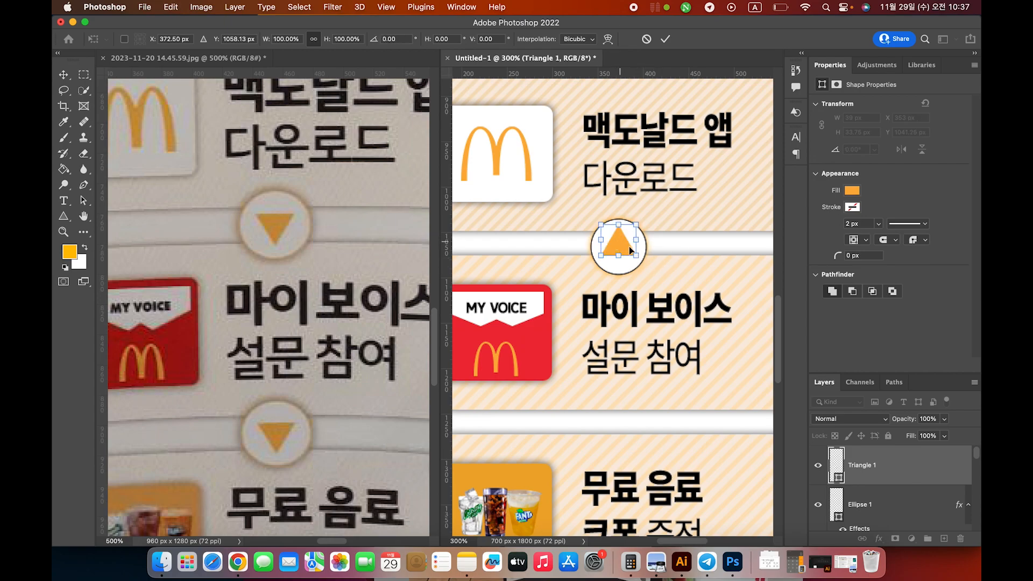
right_click(623, 248)
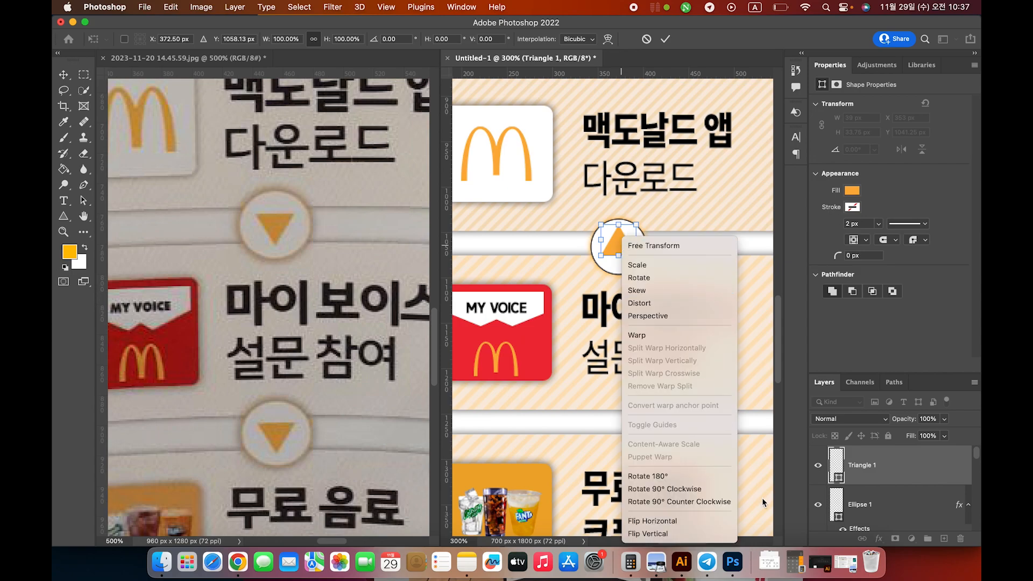
left_click(699, 534)
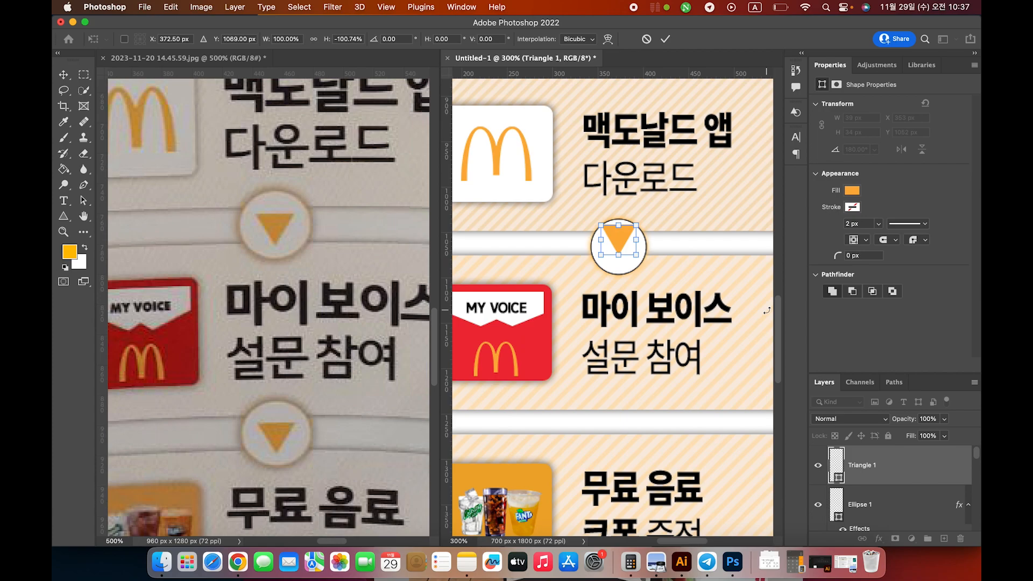
key("shift+Down")
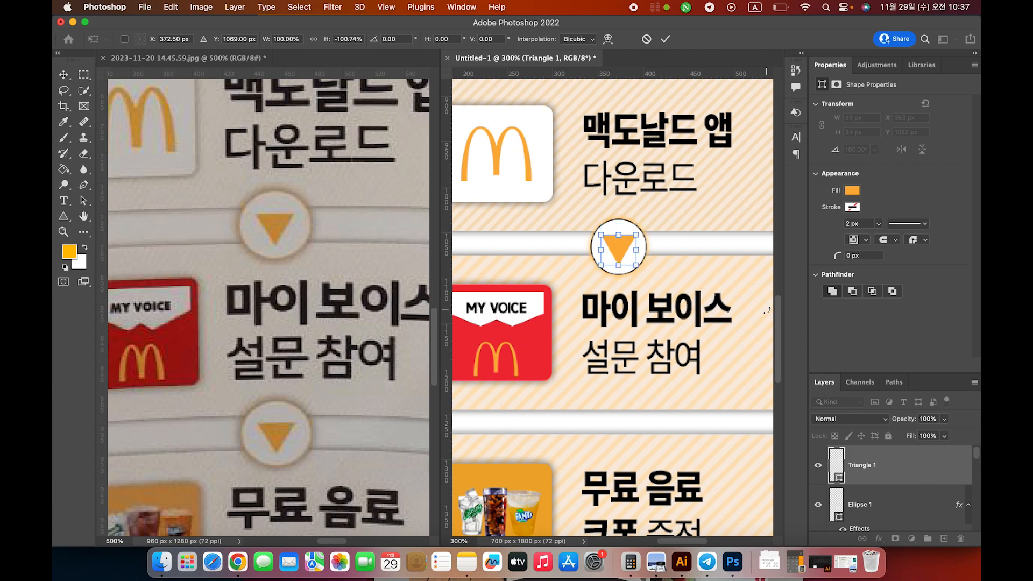
key("Return")
left_click(704, 246)
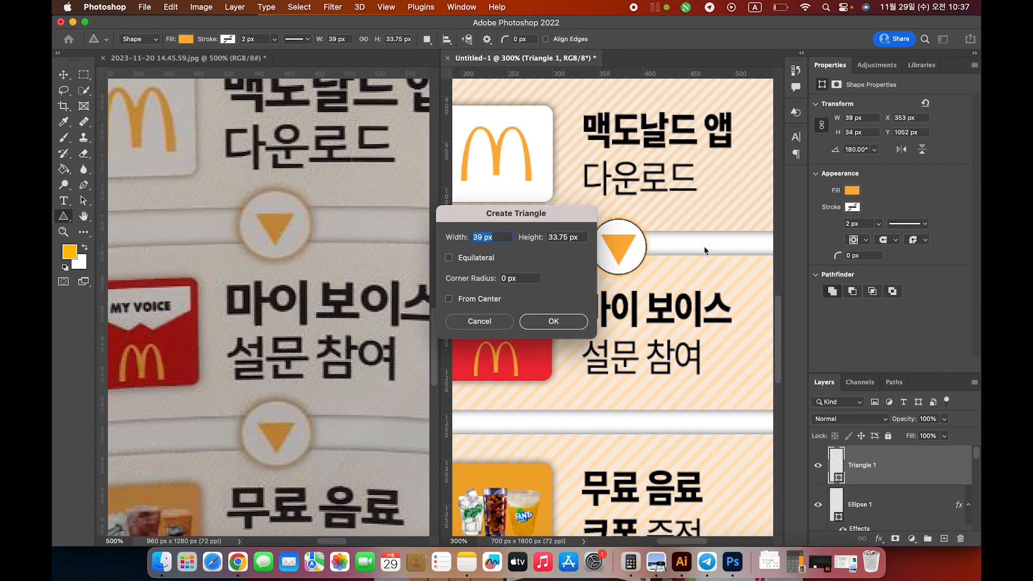
left_click(555, 323)
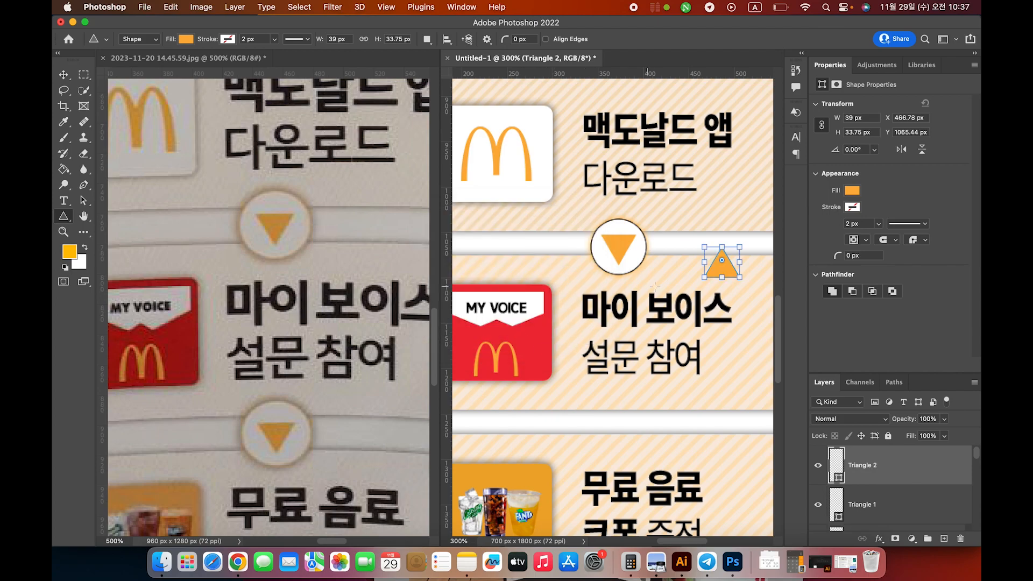
key("Delete")
- Nudge the orange triangle slightly down inside the white circle and deselect it
key("v")
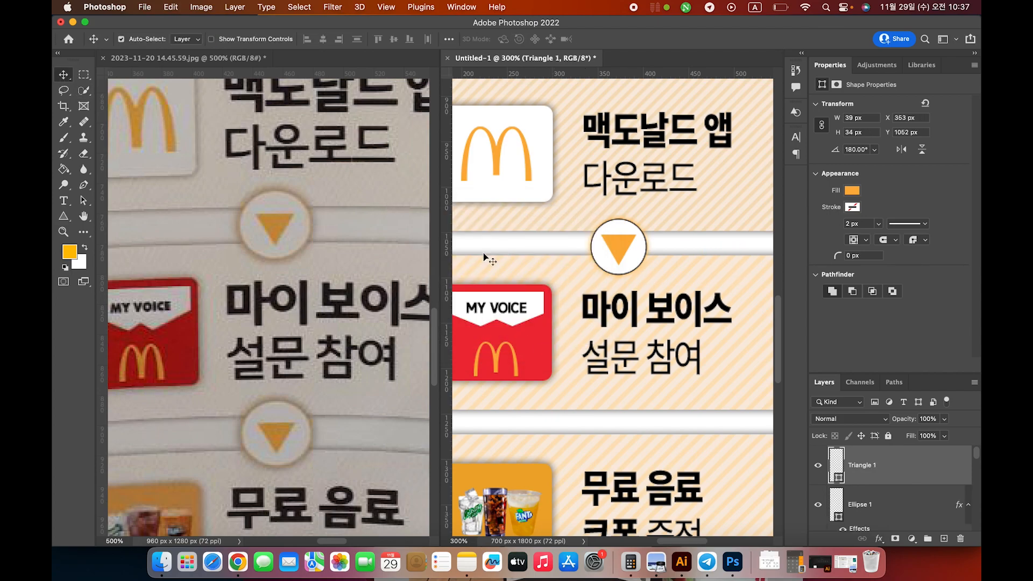
key("Down")
key("Down")
key("Up")
key("Down")
left_click(707, 246)
left_click(624, 249)
left_click(708, 259)
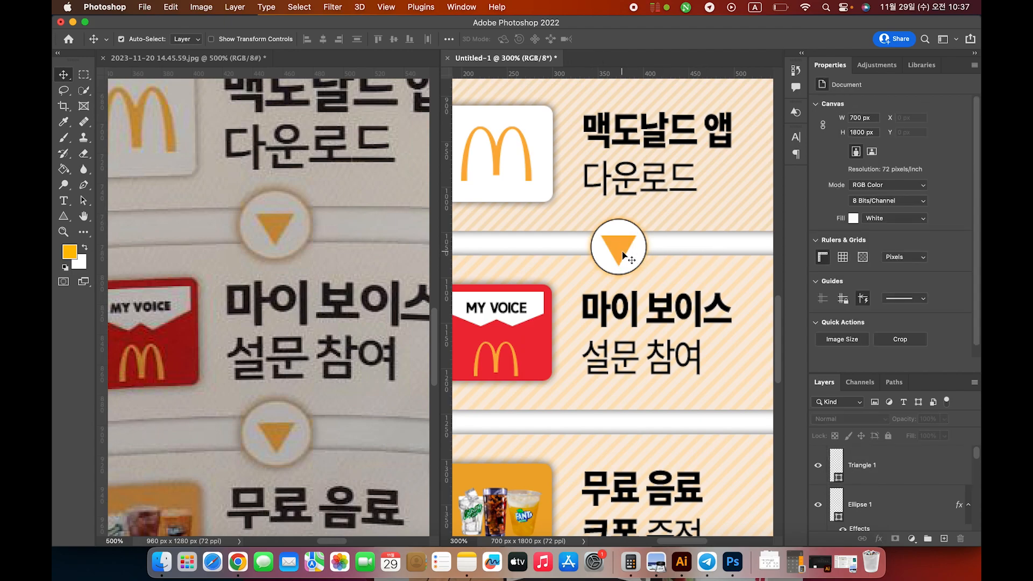
- Duplicate the white circle with its orange triangle about 190 px straight down into the gap between the second and third cards
left_click(625, 256)
left_click(709, 265)
left_click_drag(660, 249, 589, 249)
left_click(678, 248)
left_click_drag(667, 248, 587, 243)
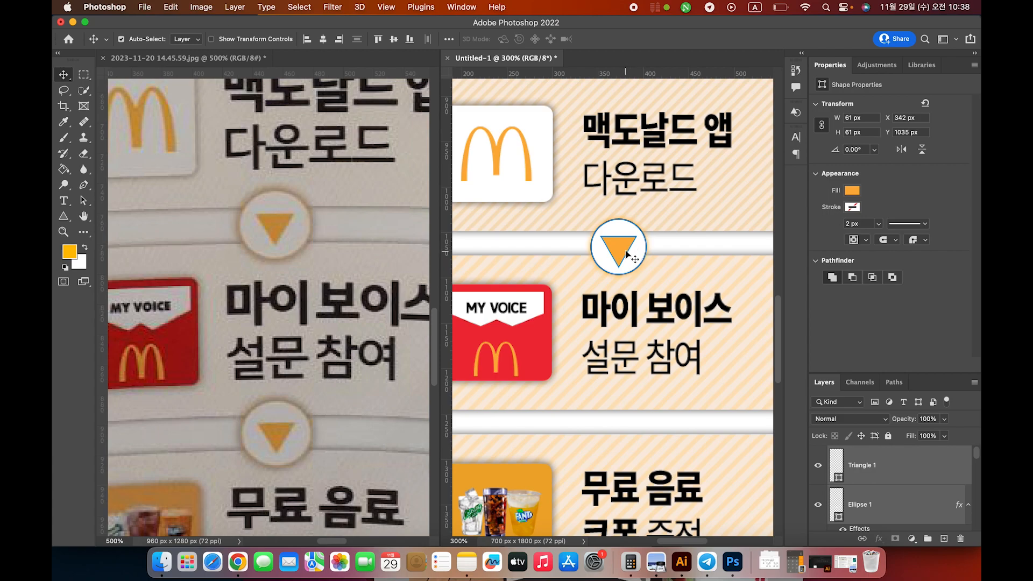
left_click_drag(626, 253, 648, 424)
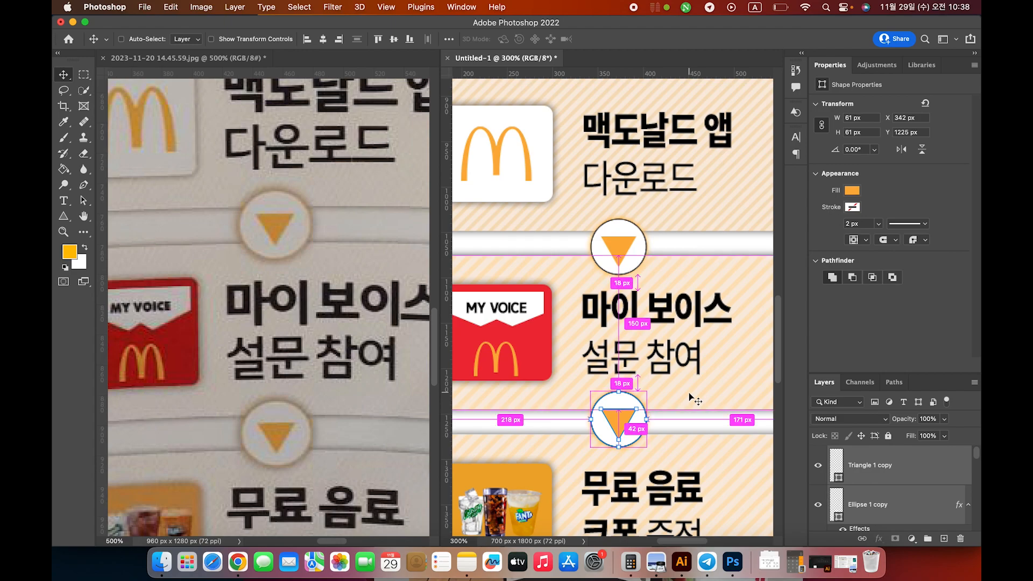
key("super+0")
left_click(736, 380)
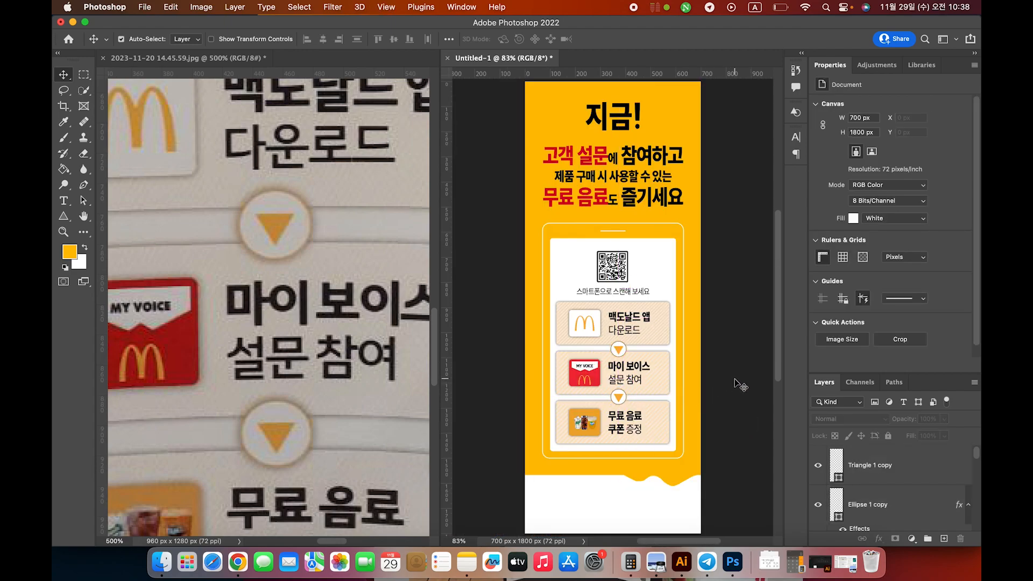
- Copy the red rounded rectangle from the second card into the white area at the poster's lower-right corner, at about X 522, Y 1638 px
scroll(387, 470, "down", 15)
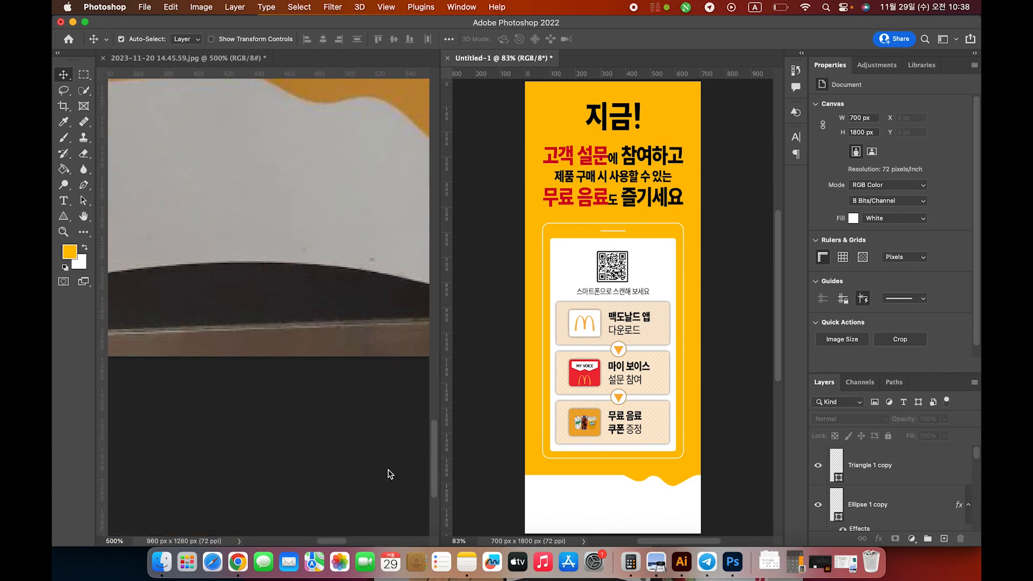
scroll(390, 471, "up", 10)
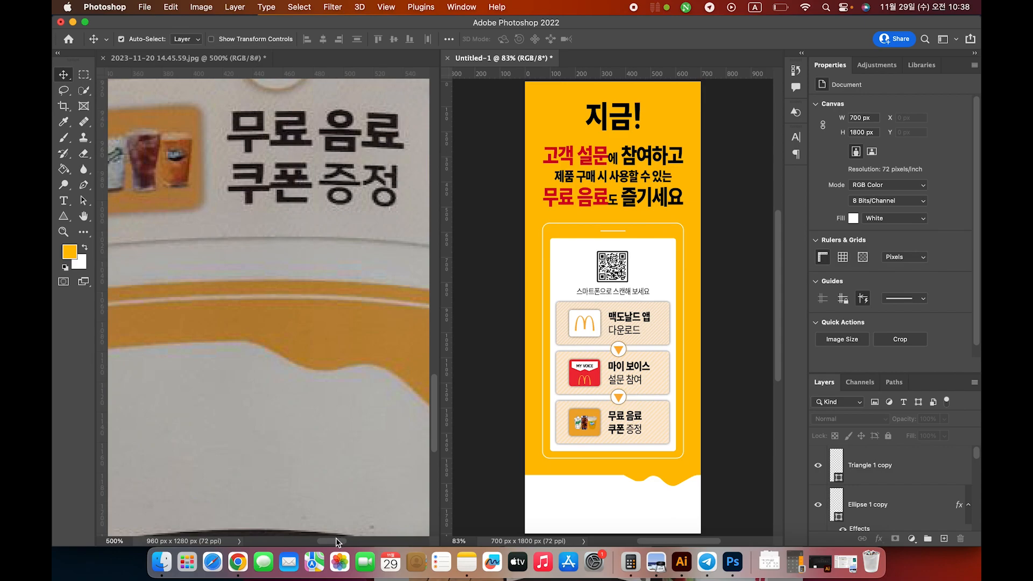
scroll(328, 533, "right", 10)
left_click(317, 522)
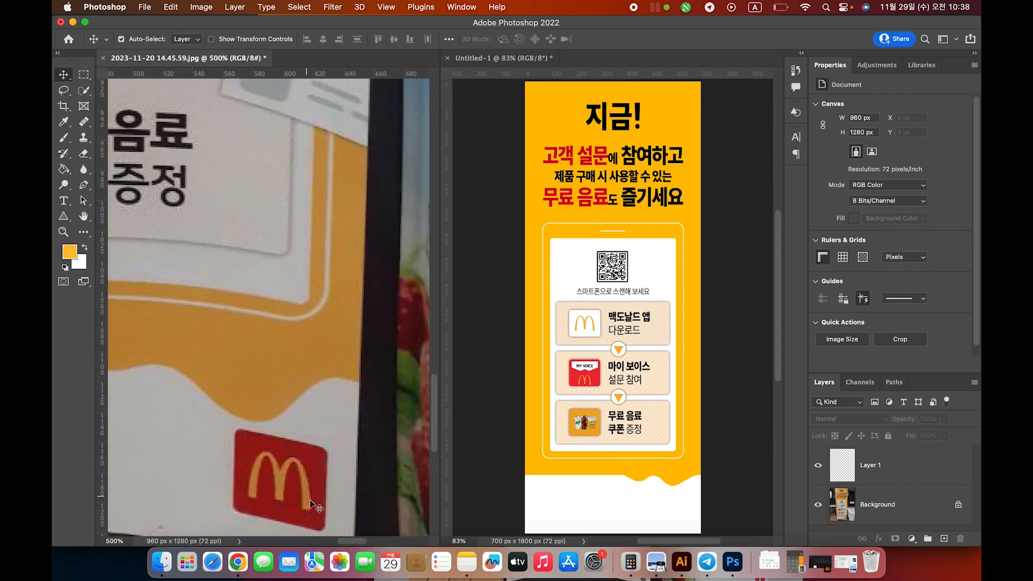
left_click(599, 381)
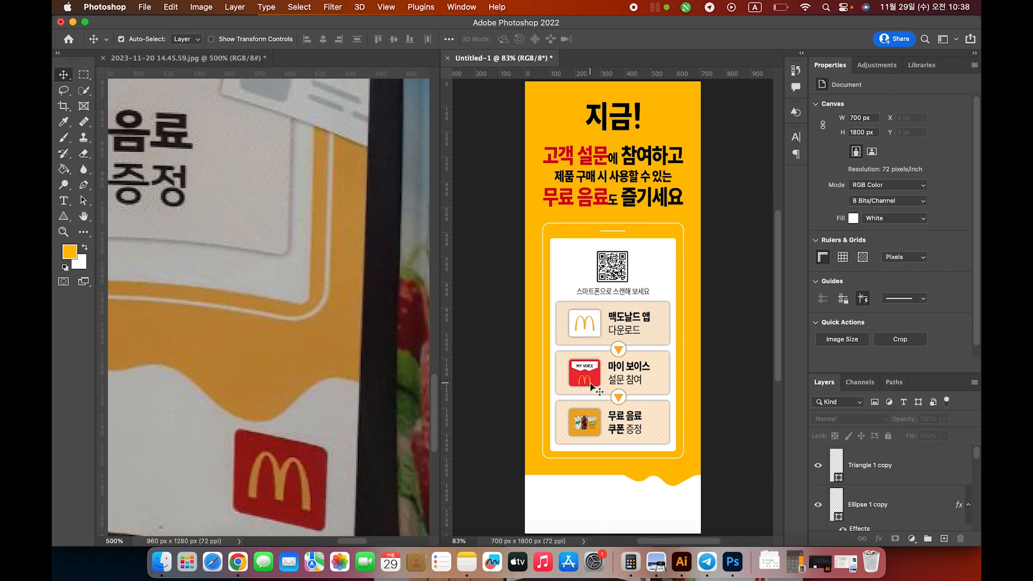
left_click(593, 384)
left_click_drag(596, 384, 682, 521)
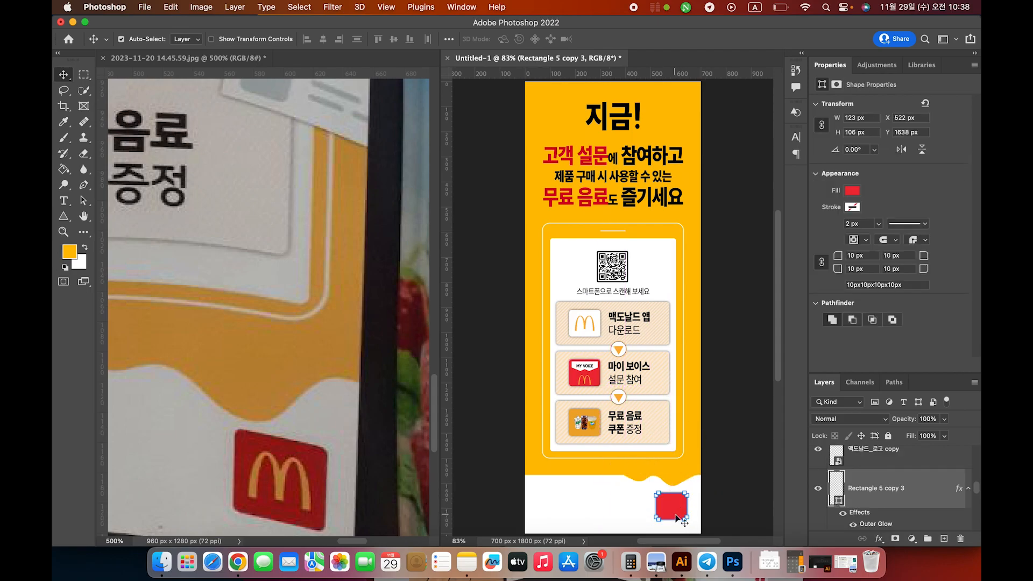
- Copy the golden arches logo from the first card to the white area just left of the red rounded rectangle
left_click(586, 327)
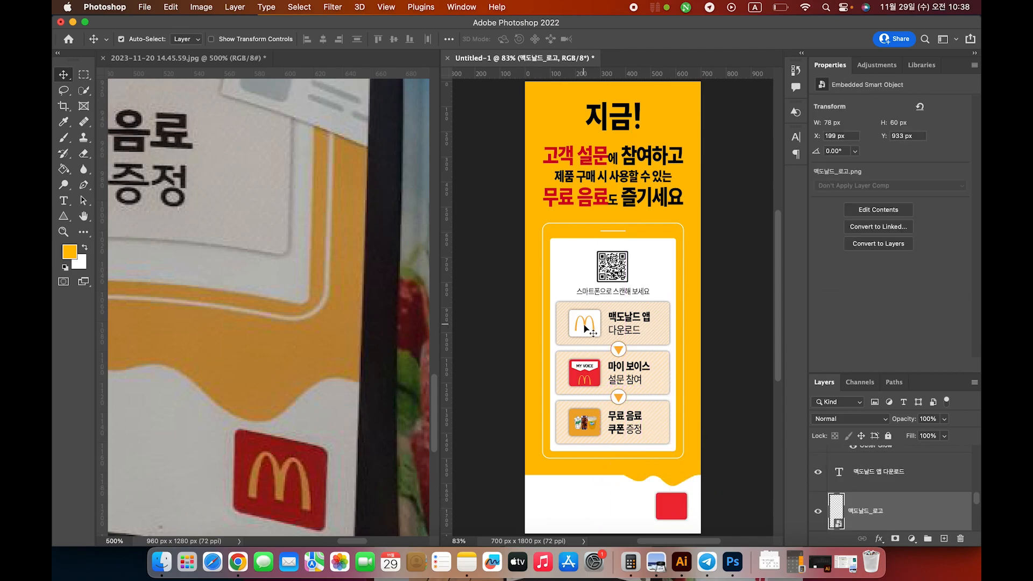
left_click_drag(589, 335, 638, 502)
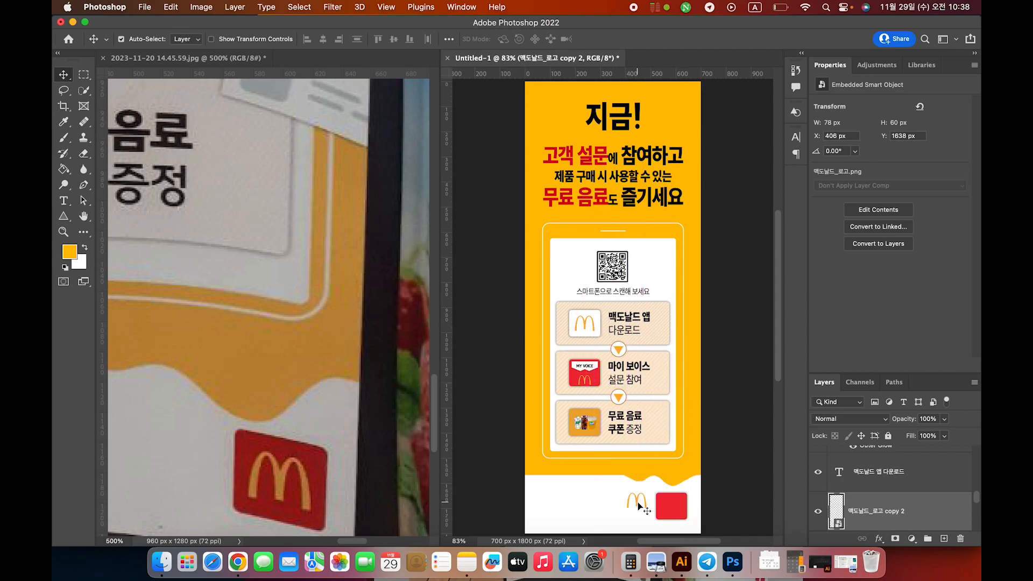
left_click_drag(883, 512, 894, 443)
mouse_move(638, 502)
left_mouse_down()
mouse_move(675, 503)
mouse_move(641, 504)
left_mouse_up()
- Bring the copied golden arches logo to the top of the layer stack and centre it on the lower-right red rounded rectangle
left_click(676, 508)
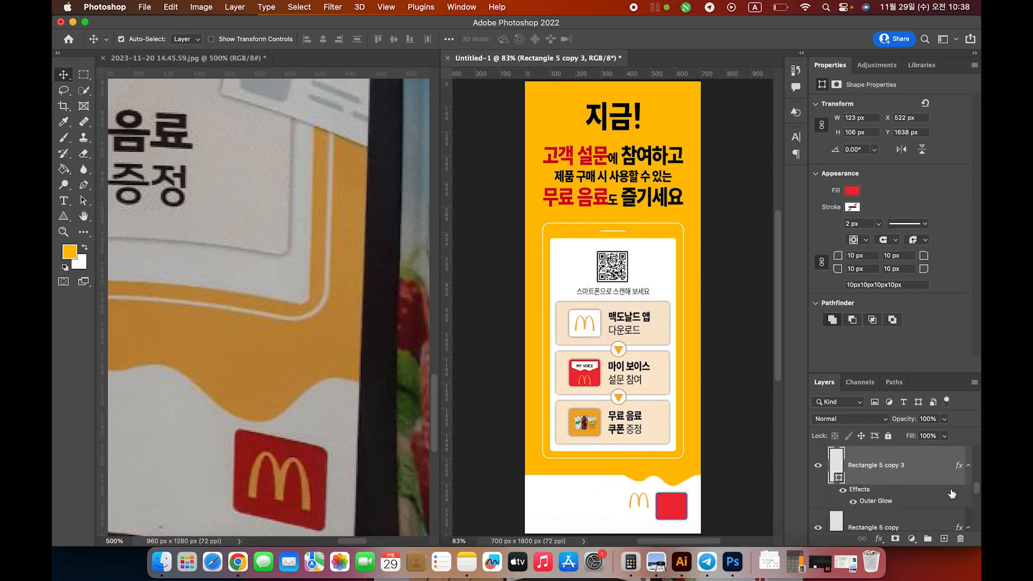
left_click(639, 502)
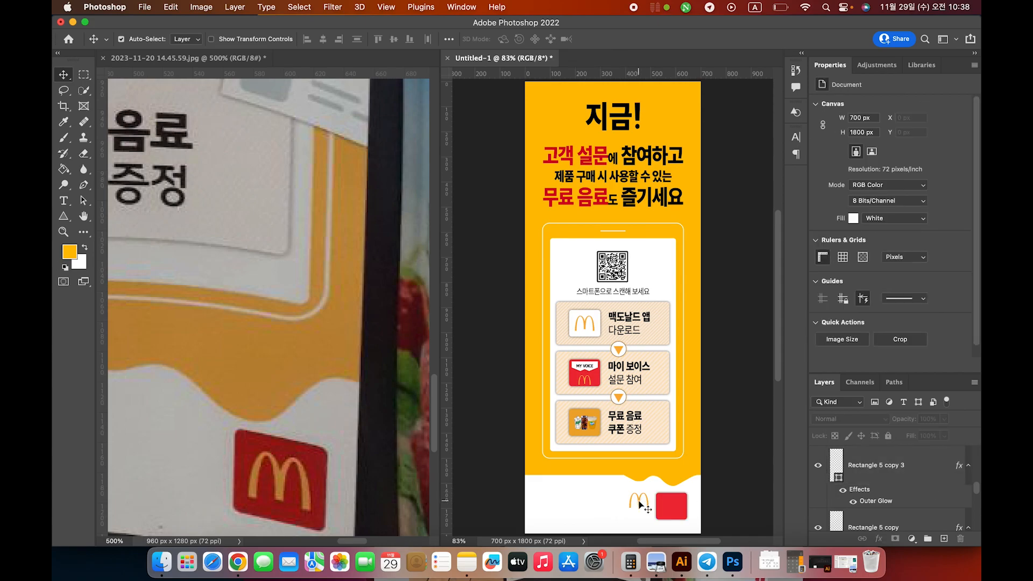
left_click(640, 502)
left_click_drag(899, 512, 899, 445)
left_click_drag(899, 444, 899, 445)
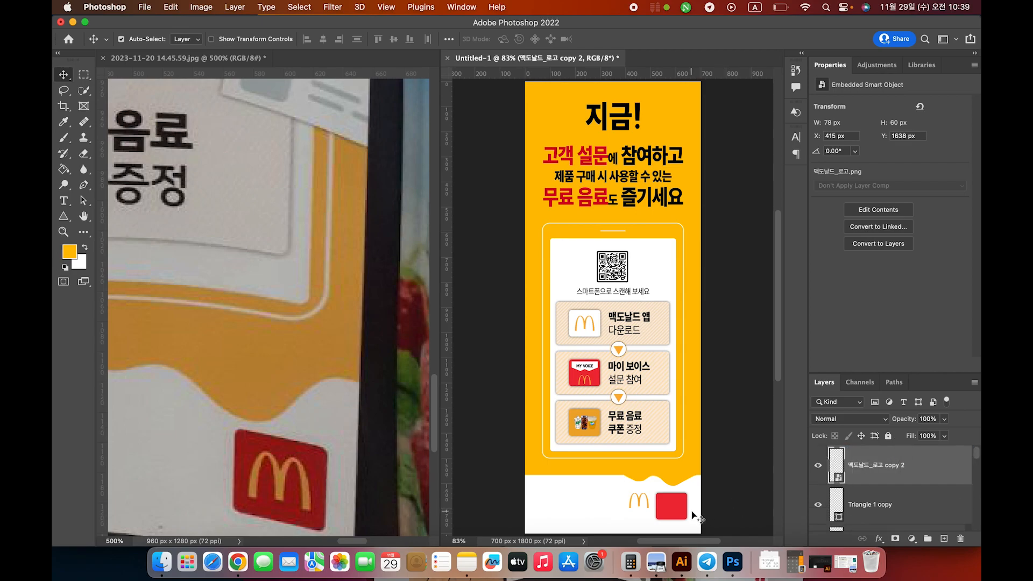
left_click_drag(639, 504, 673, 508)
left_click(739, 510)
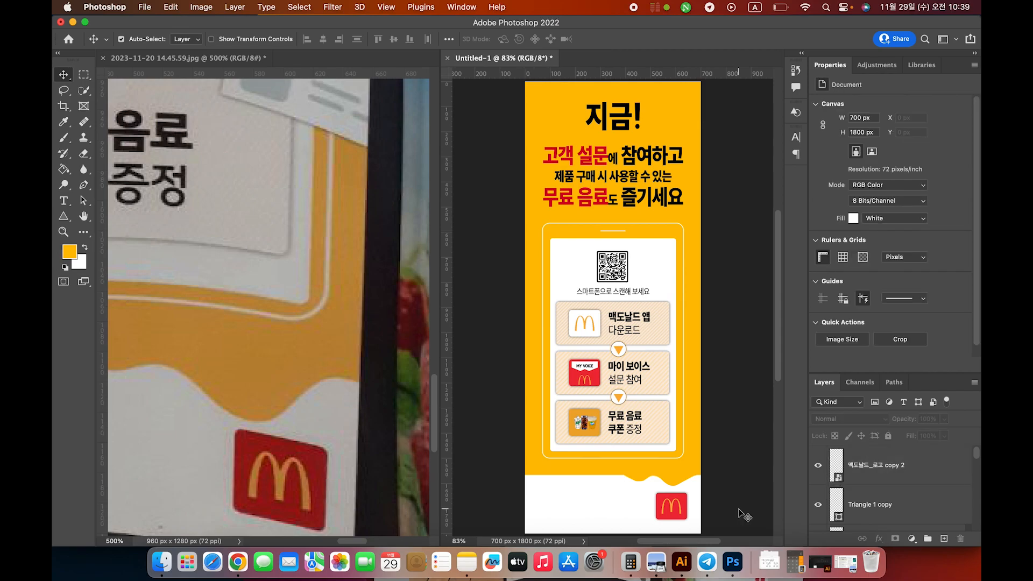
- Fit the reference photo and the recreated poster in view side by side and compare their overall layouts
scroll(745, 515, "right", 5)
left_click_drag(698, 540, 670, 541)
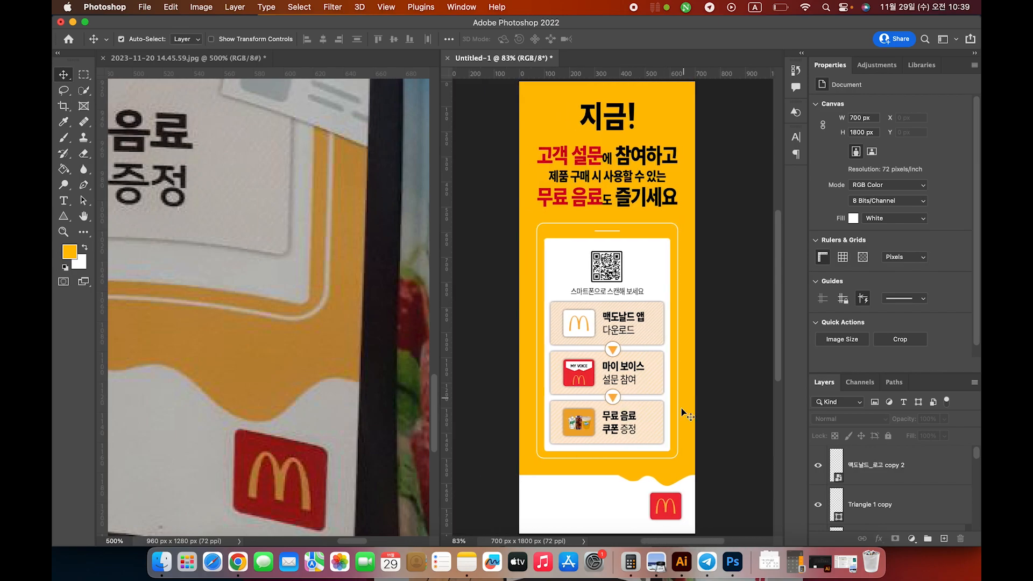
left_click_drag(780, 363, 781, 375)
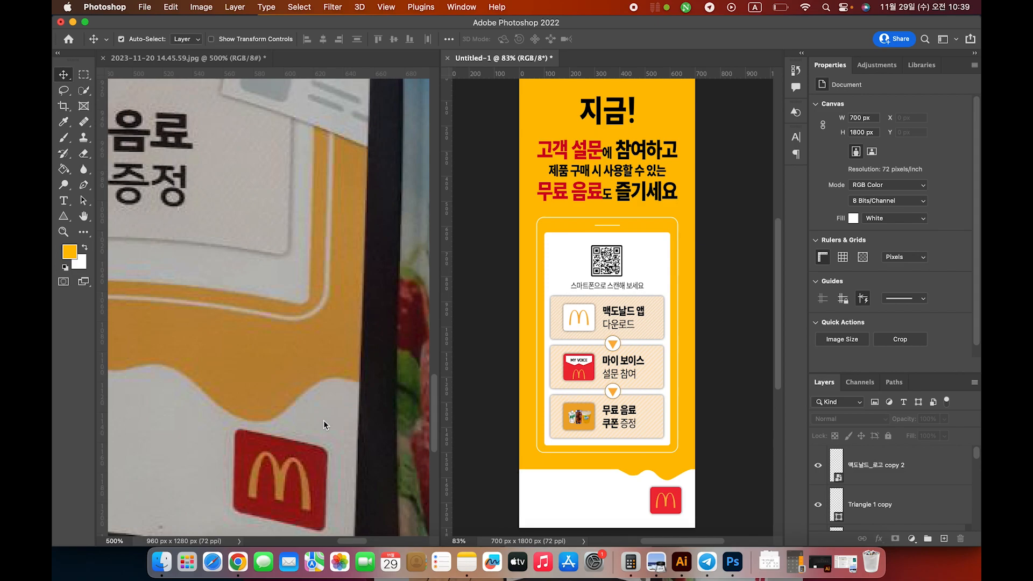
key("super+0")
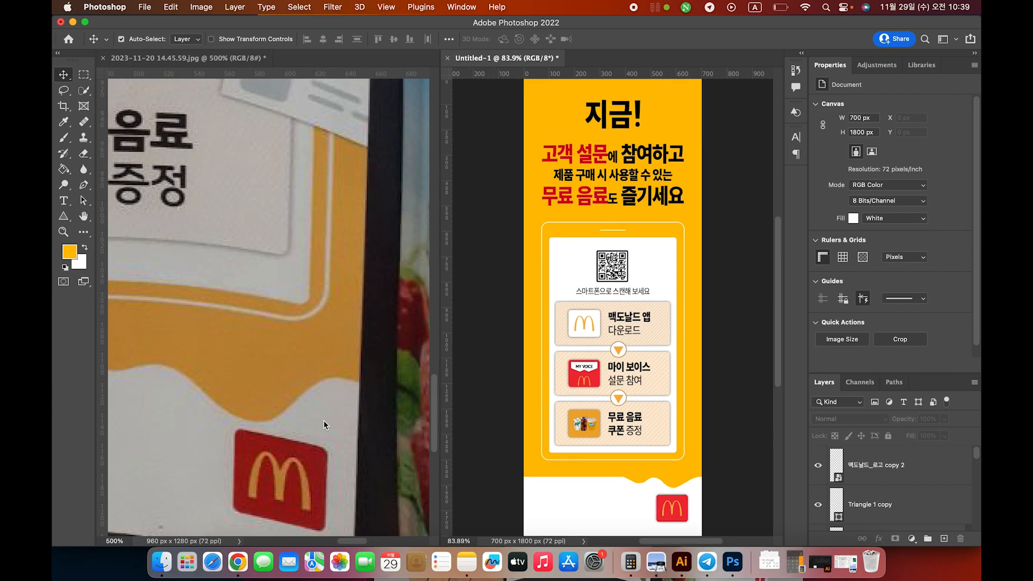
left_click(324, 425)
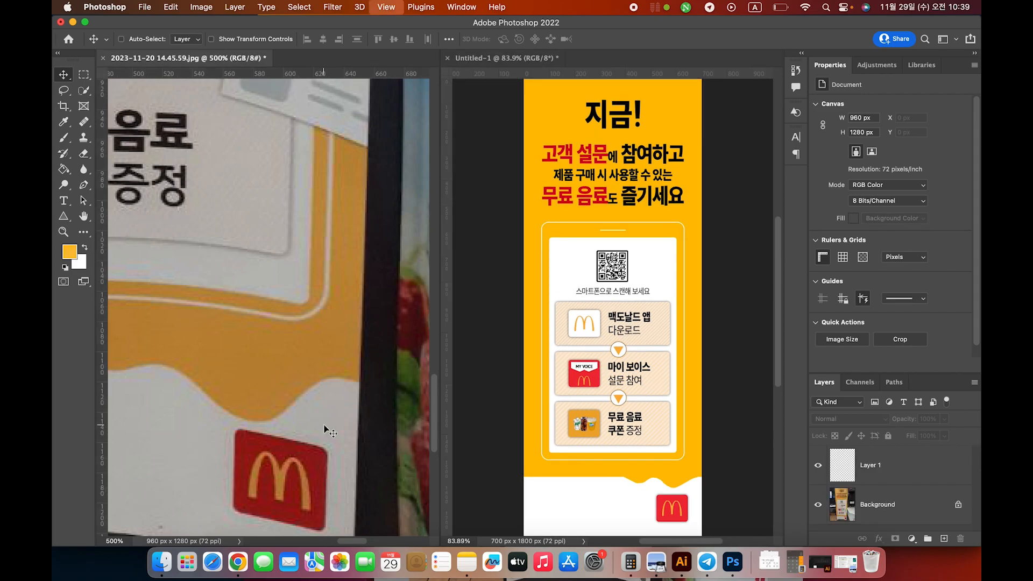
key("super+0")
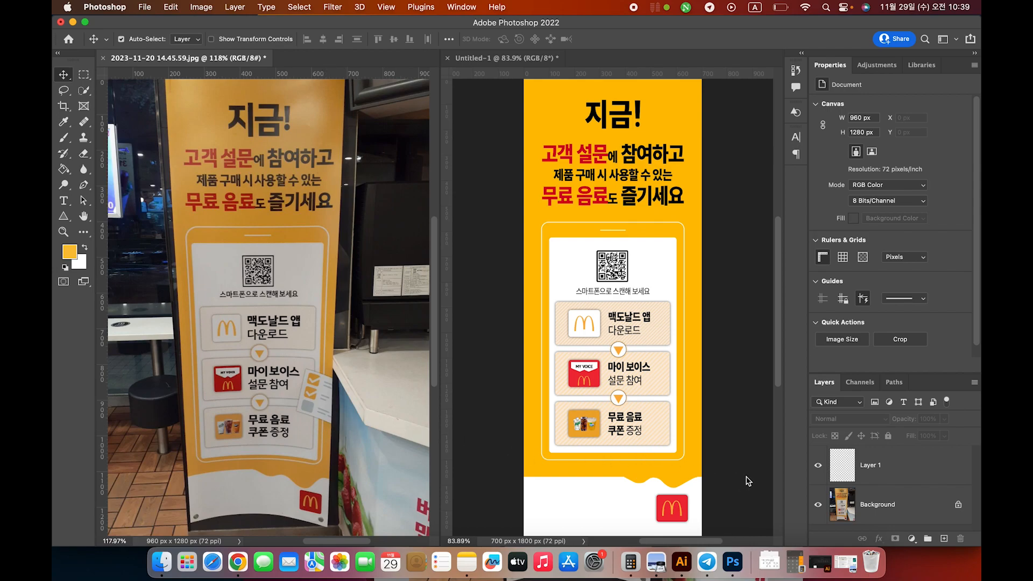
scroll(727, 453, "left", 5)
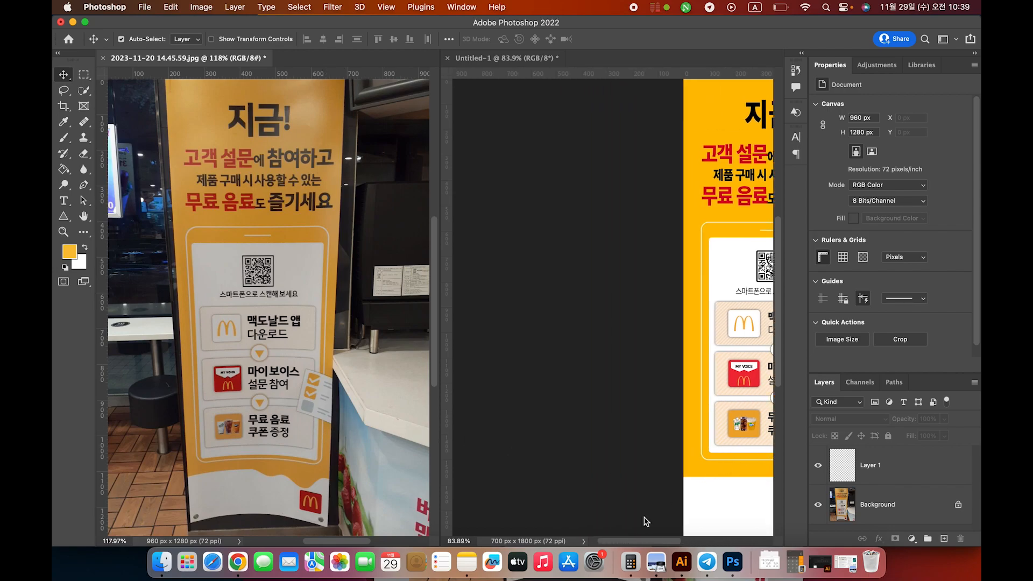
left_click_drag(651, 541, 686, 541)
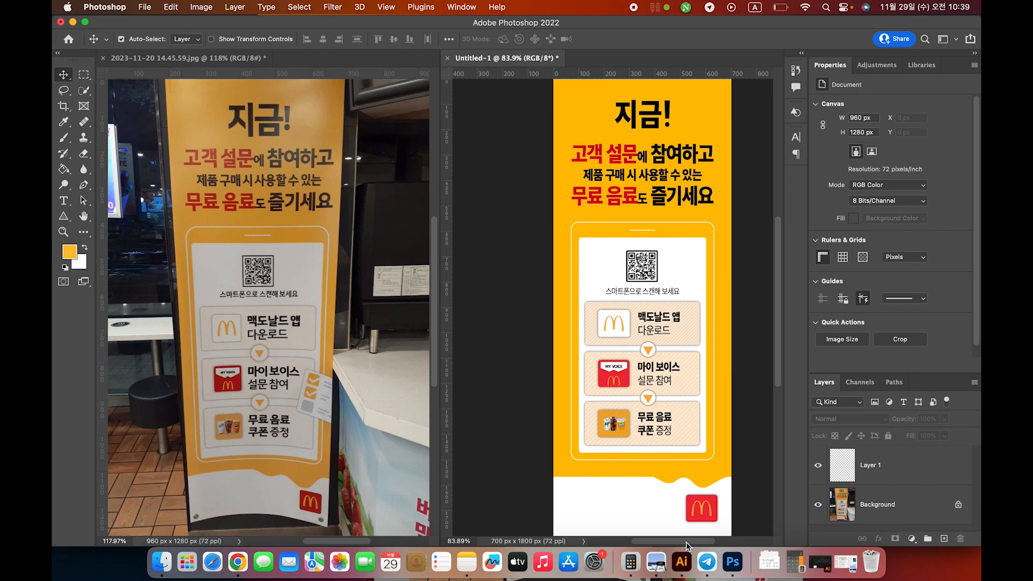
left_click_drag(686, 542, 689, 543)
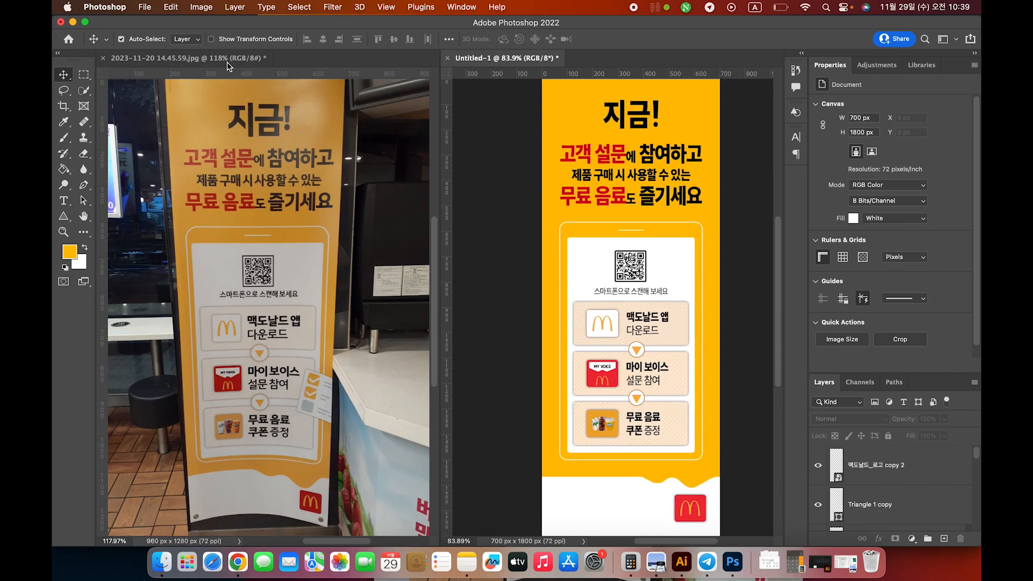
- Save the poster as 맥도날드배너.psd in Photoshop format in the 맥도날드 배너 folder
key("super+s")
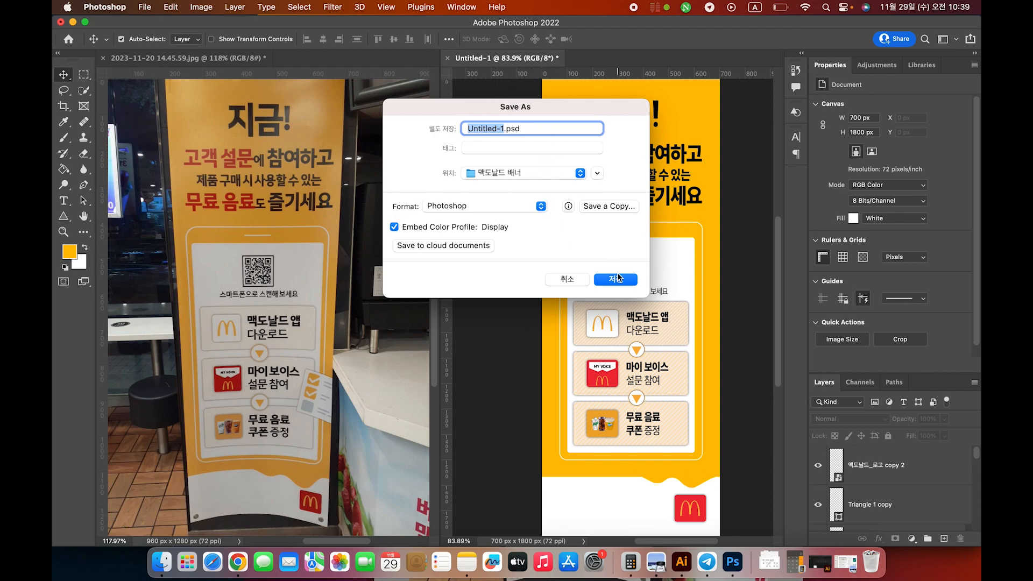
left_click(623, 280)
type("a")
key("BackSpace")
key("ctrl+space")
type("맥도날드")
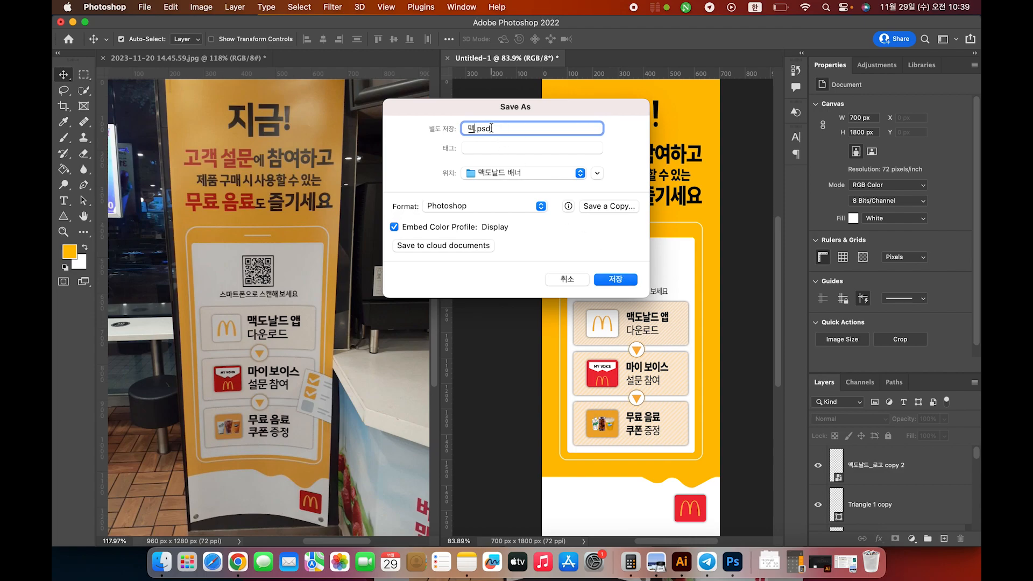
type("배너")
key("Return")
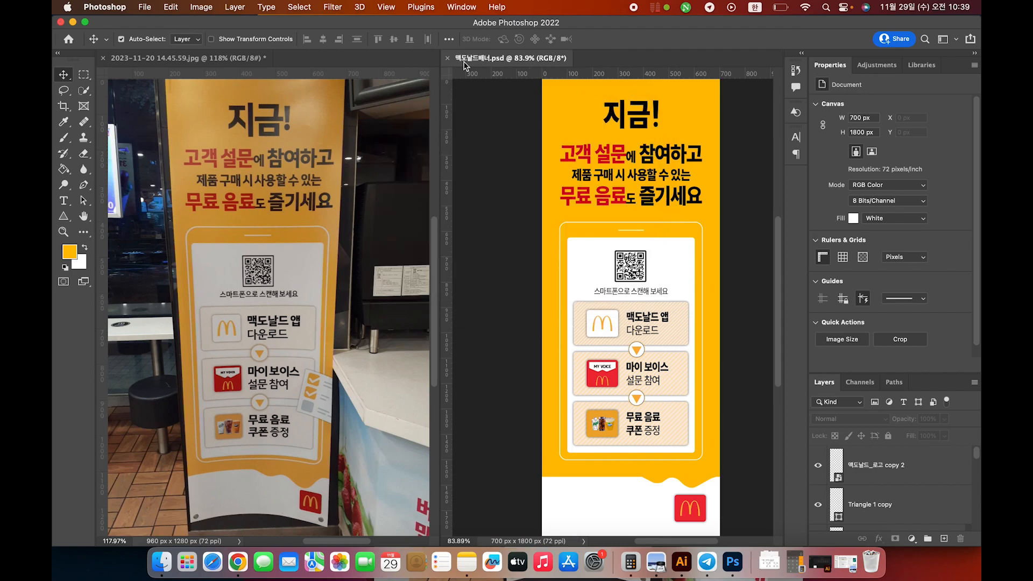